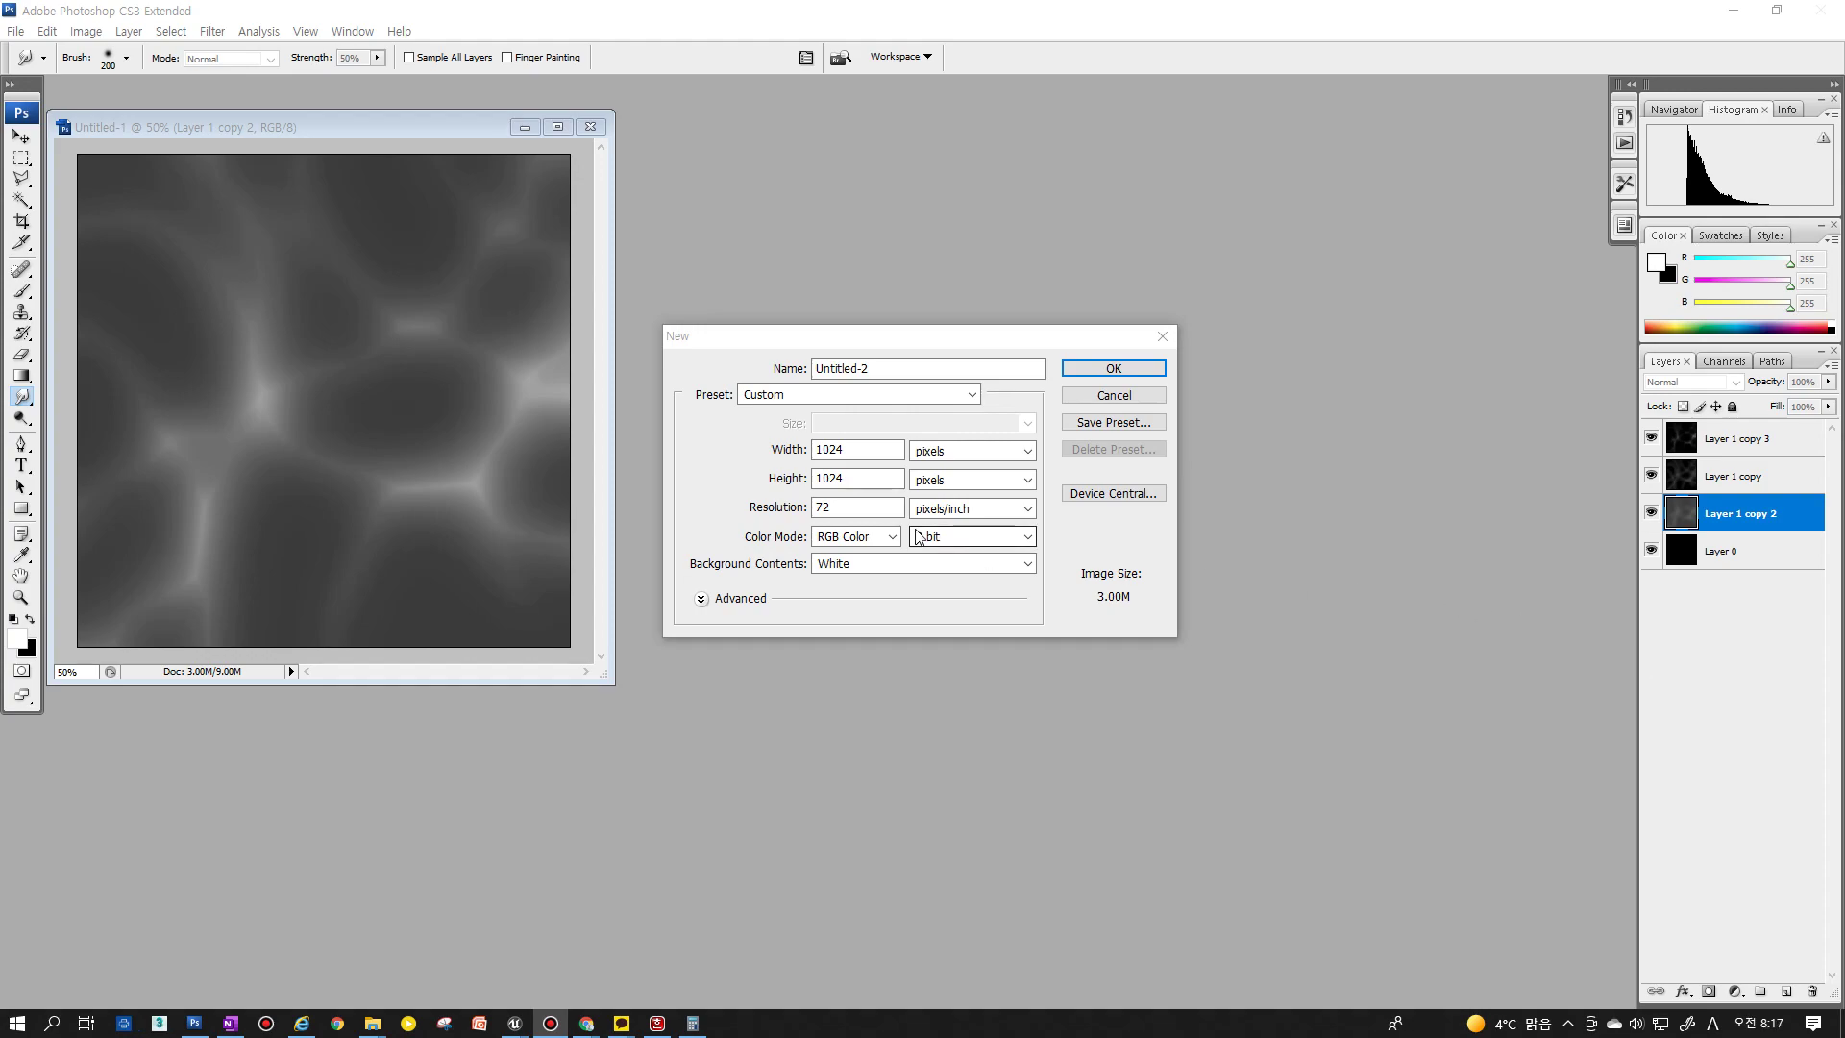
Create a new 1024×1024 px document and place it beside the first texture at 50% zoom
left_click(1105, 335)
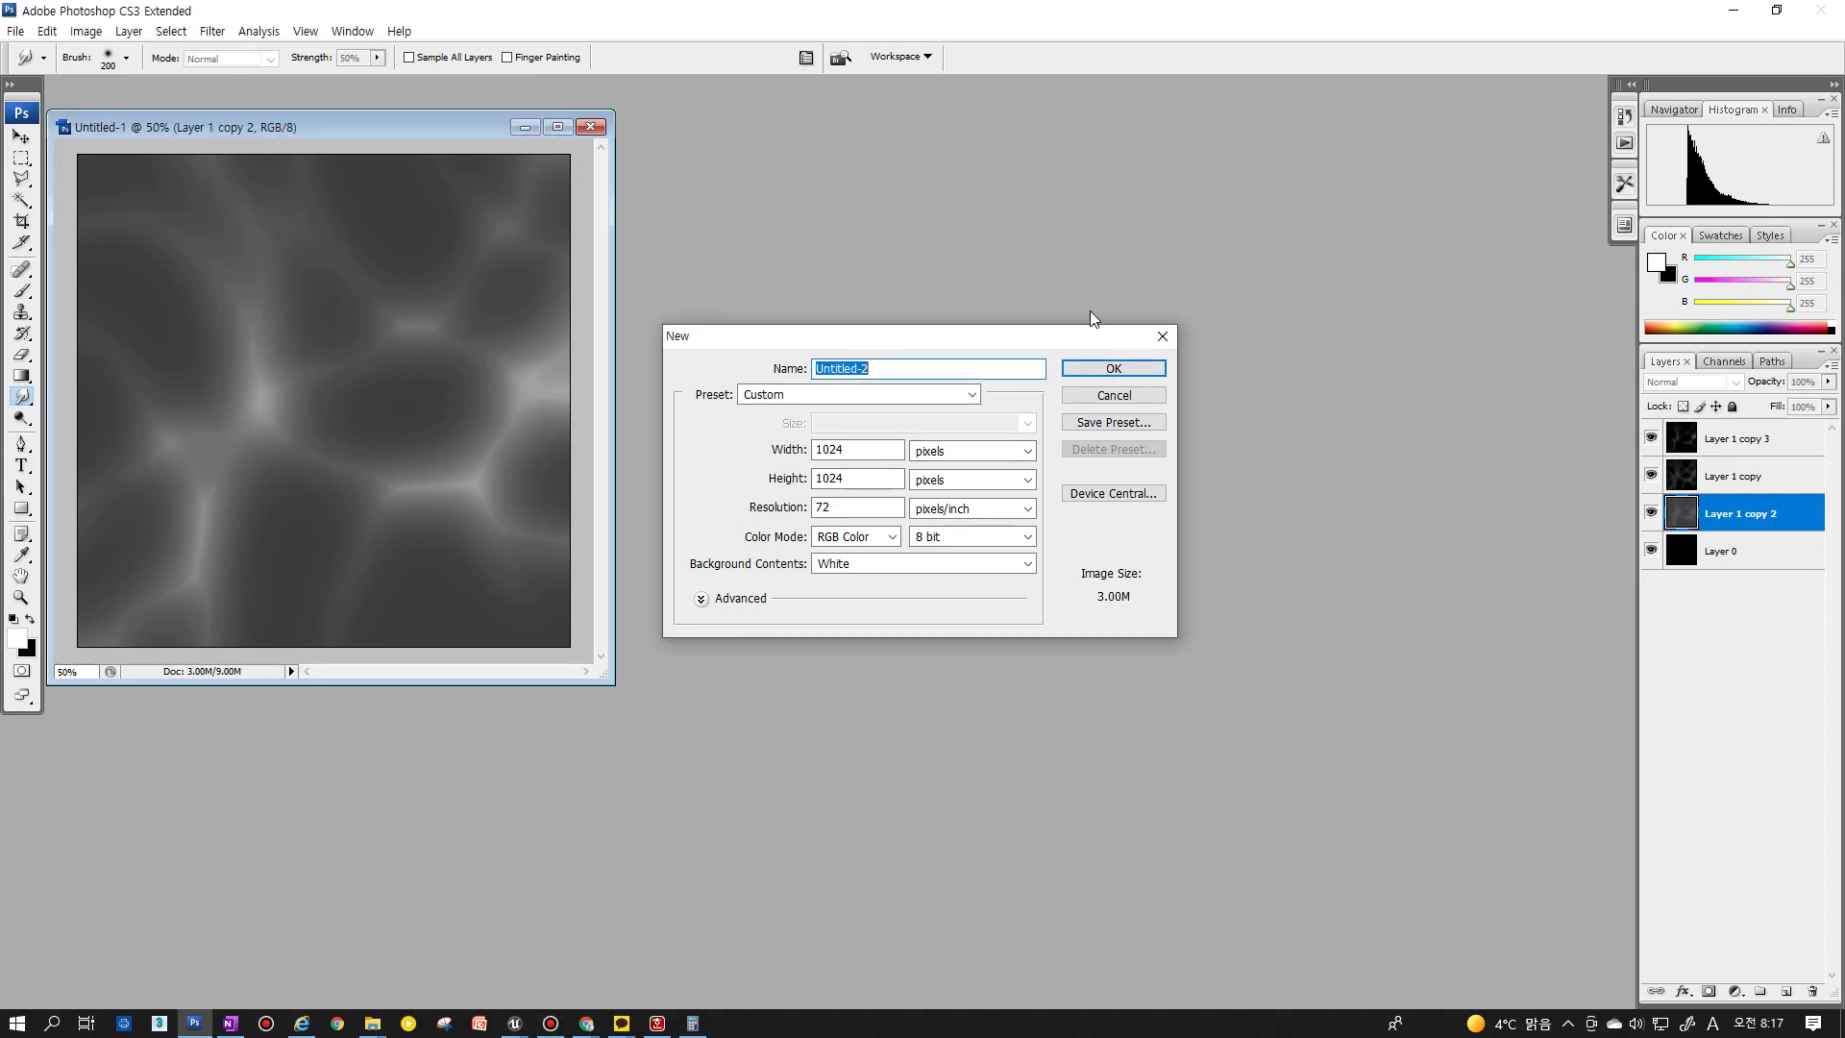
left_click(1115, 368)
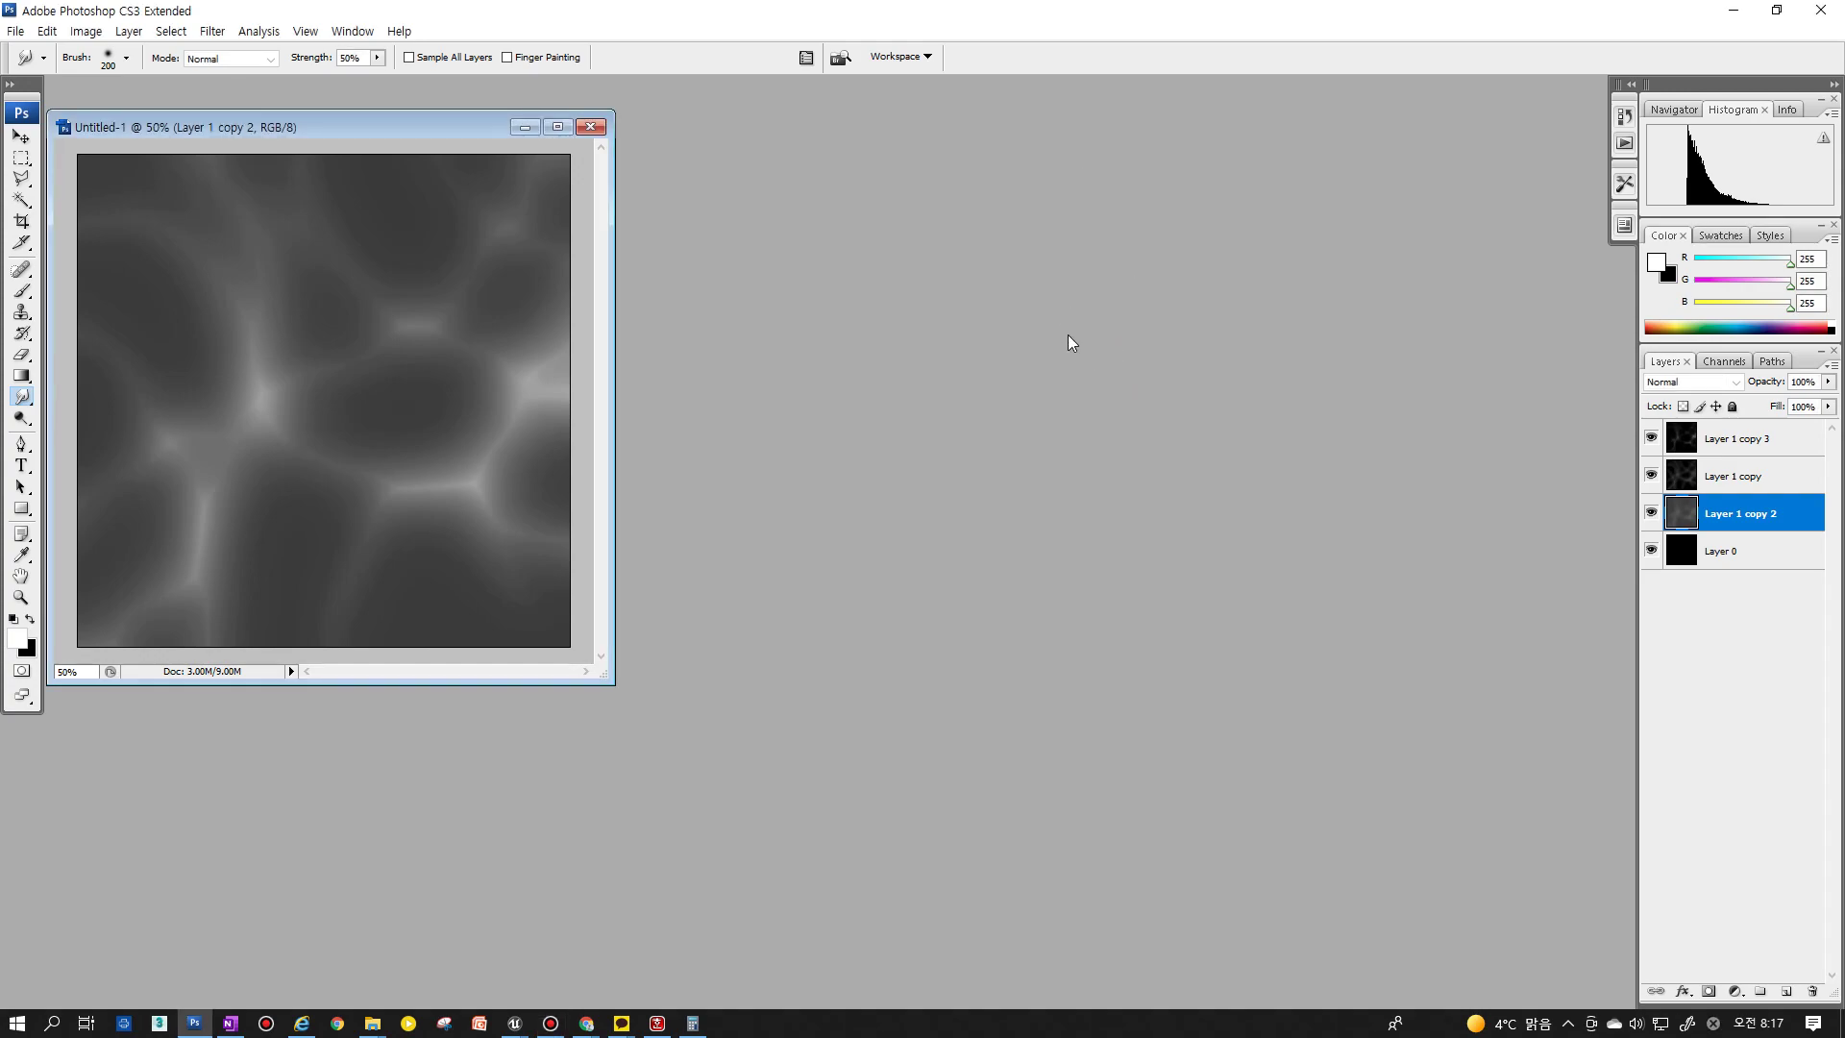
mouse_move(502, 144)
left_mouse_down()
mouse_move(699, 207)
mouse_move(1070, 199)
left_mouse_up()
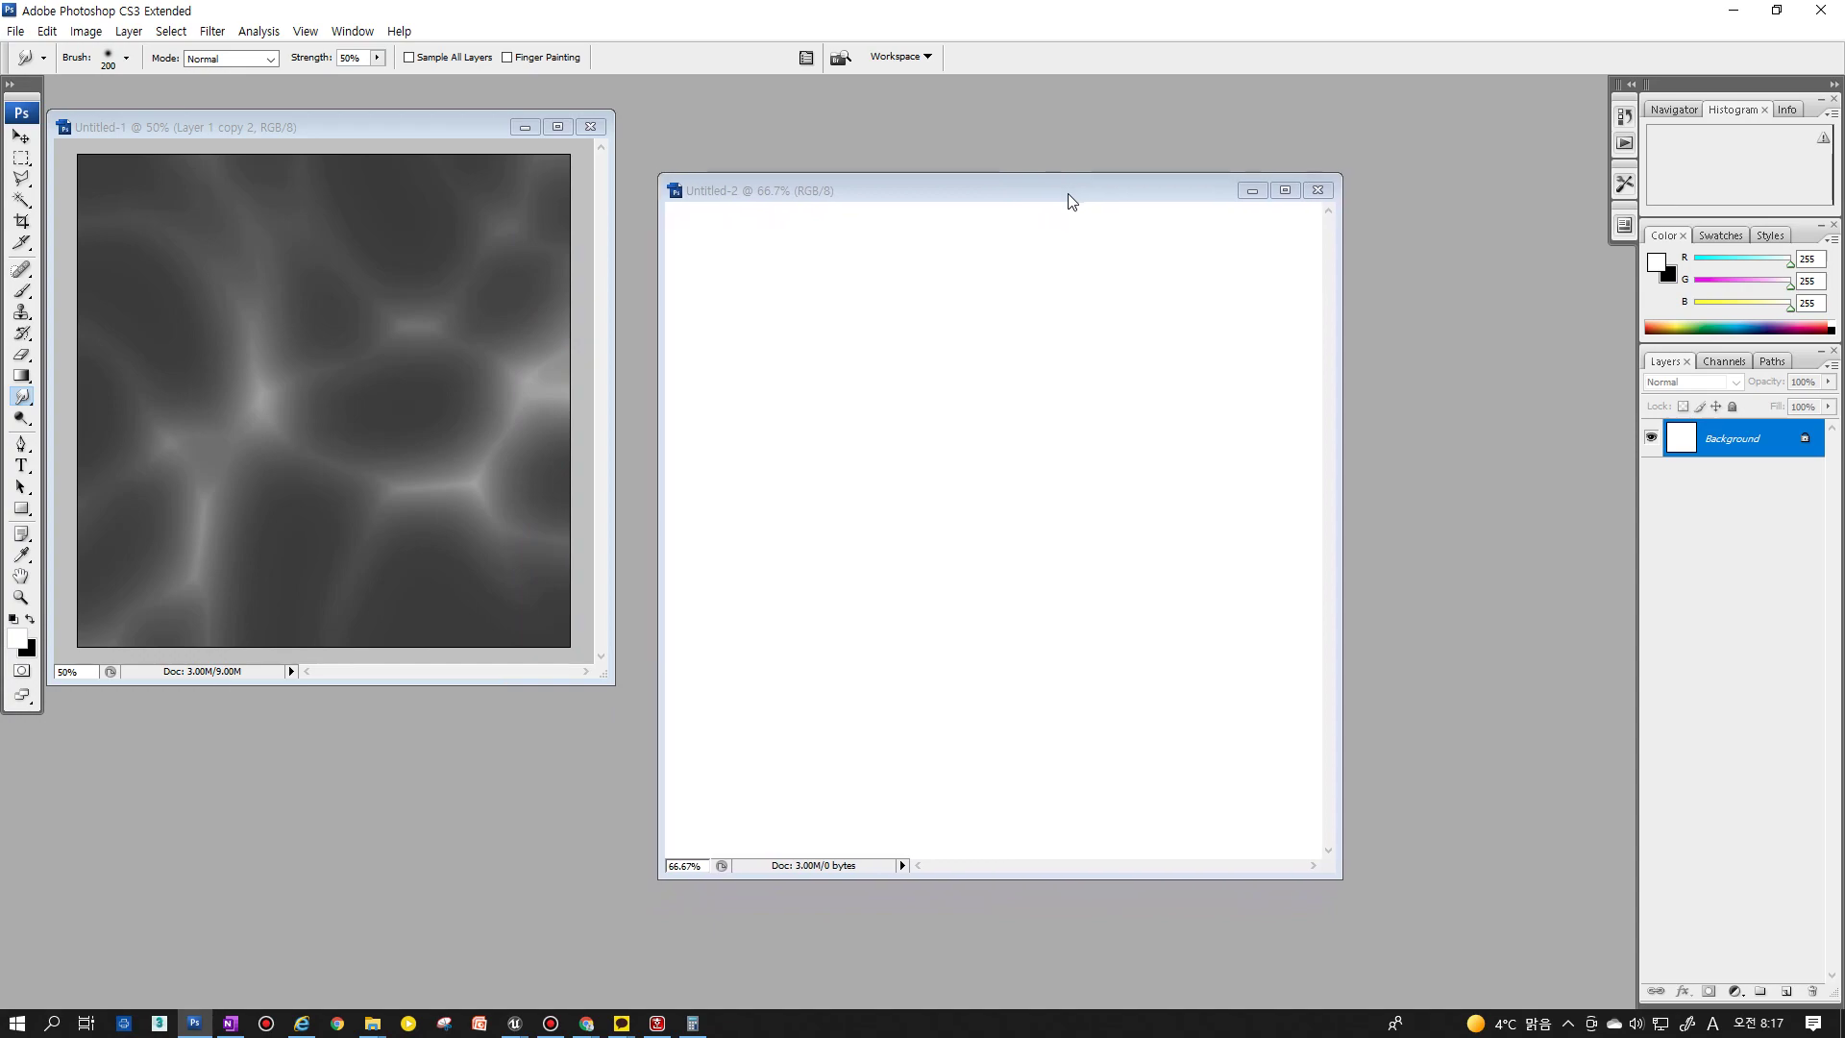
left_click(959, 391, "alt")
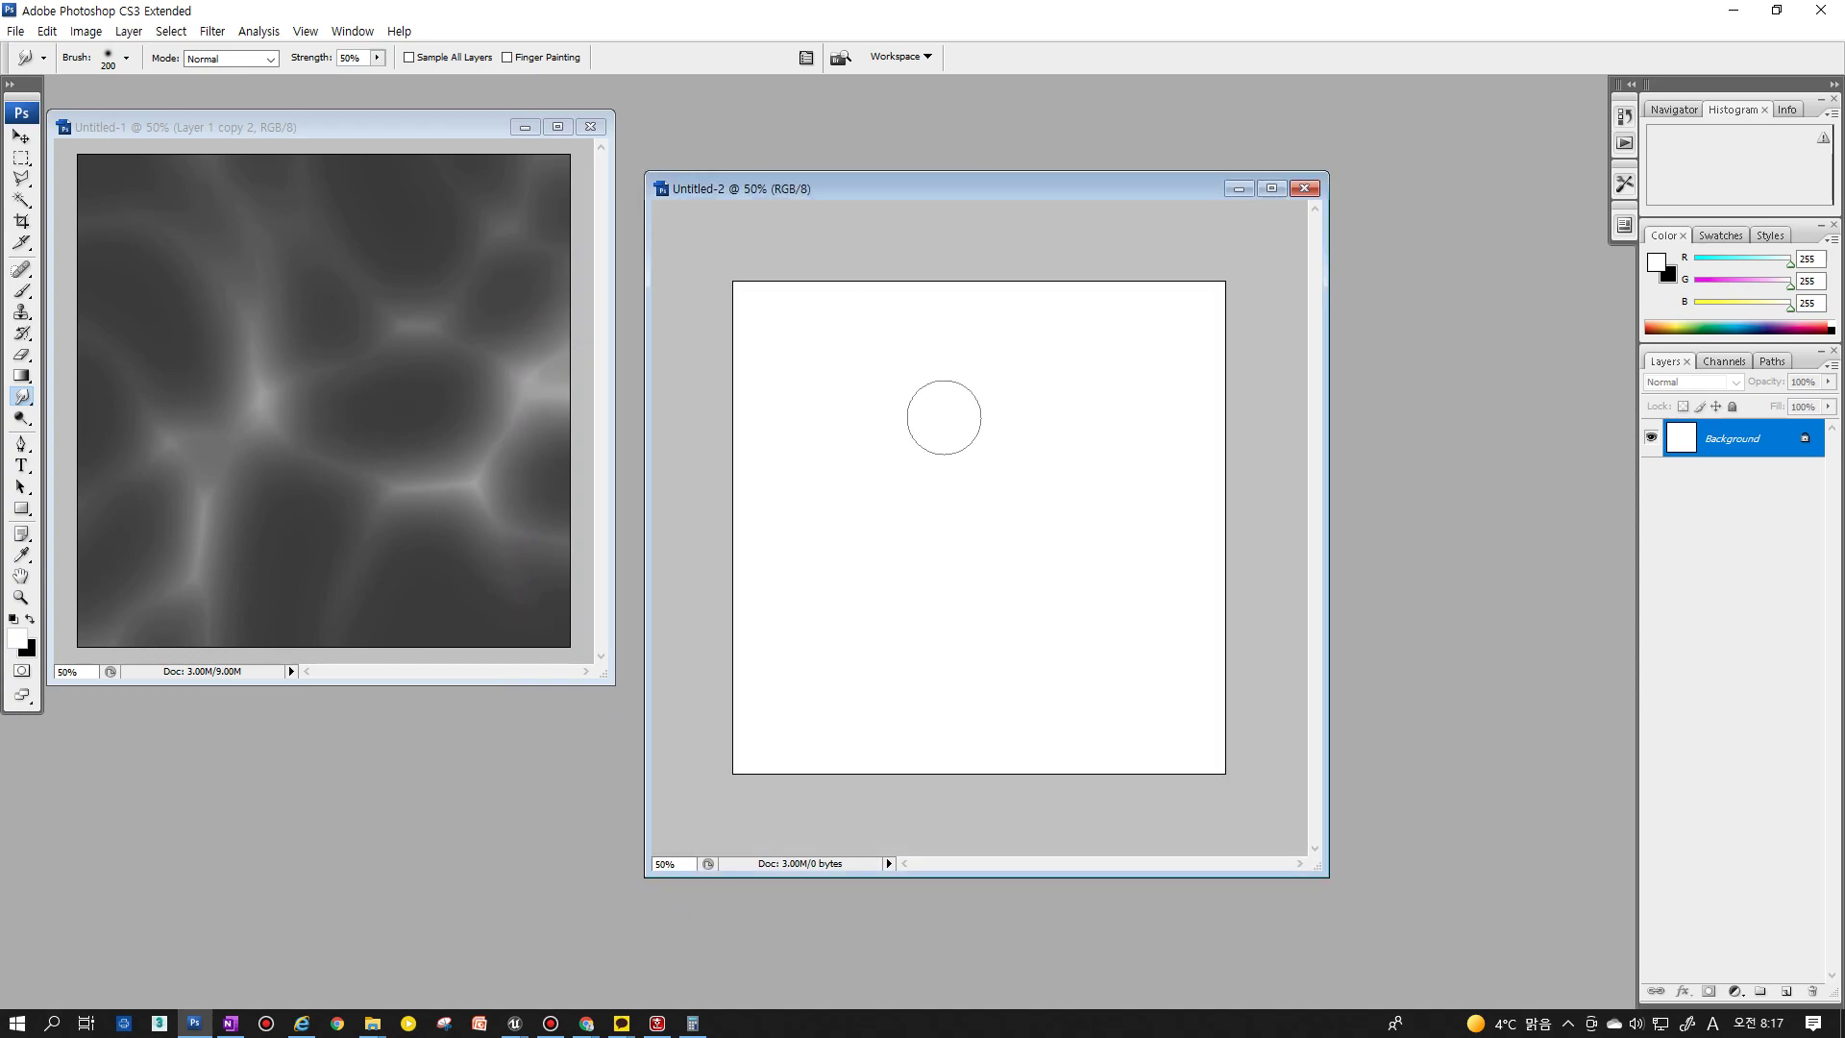
Convert the Background into Layer 0 and fill it solid black
double_click(1755, 450)
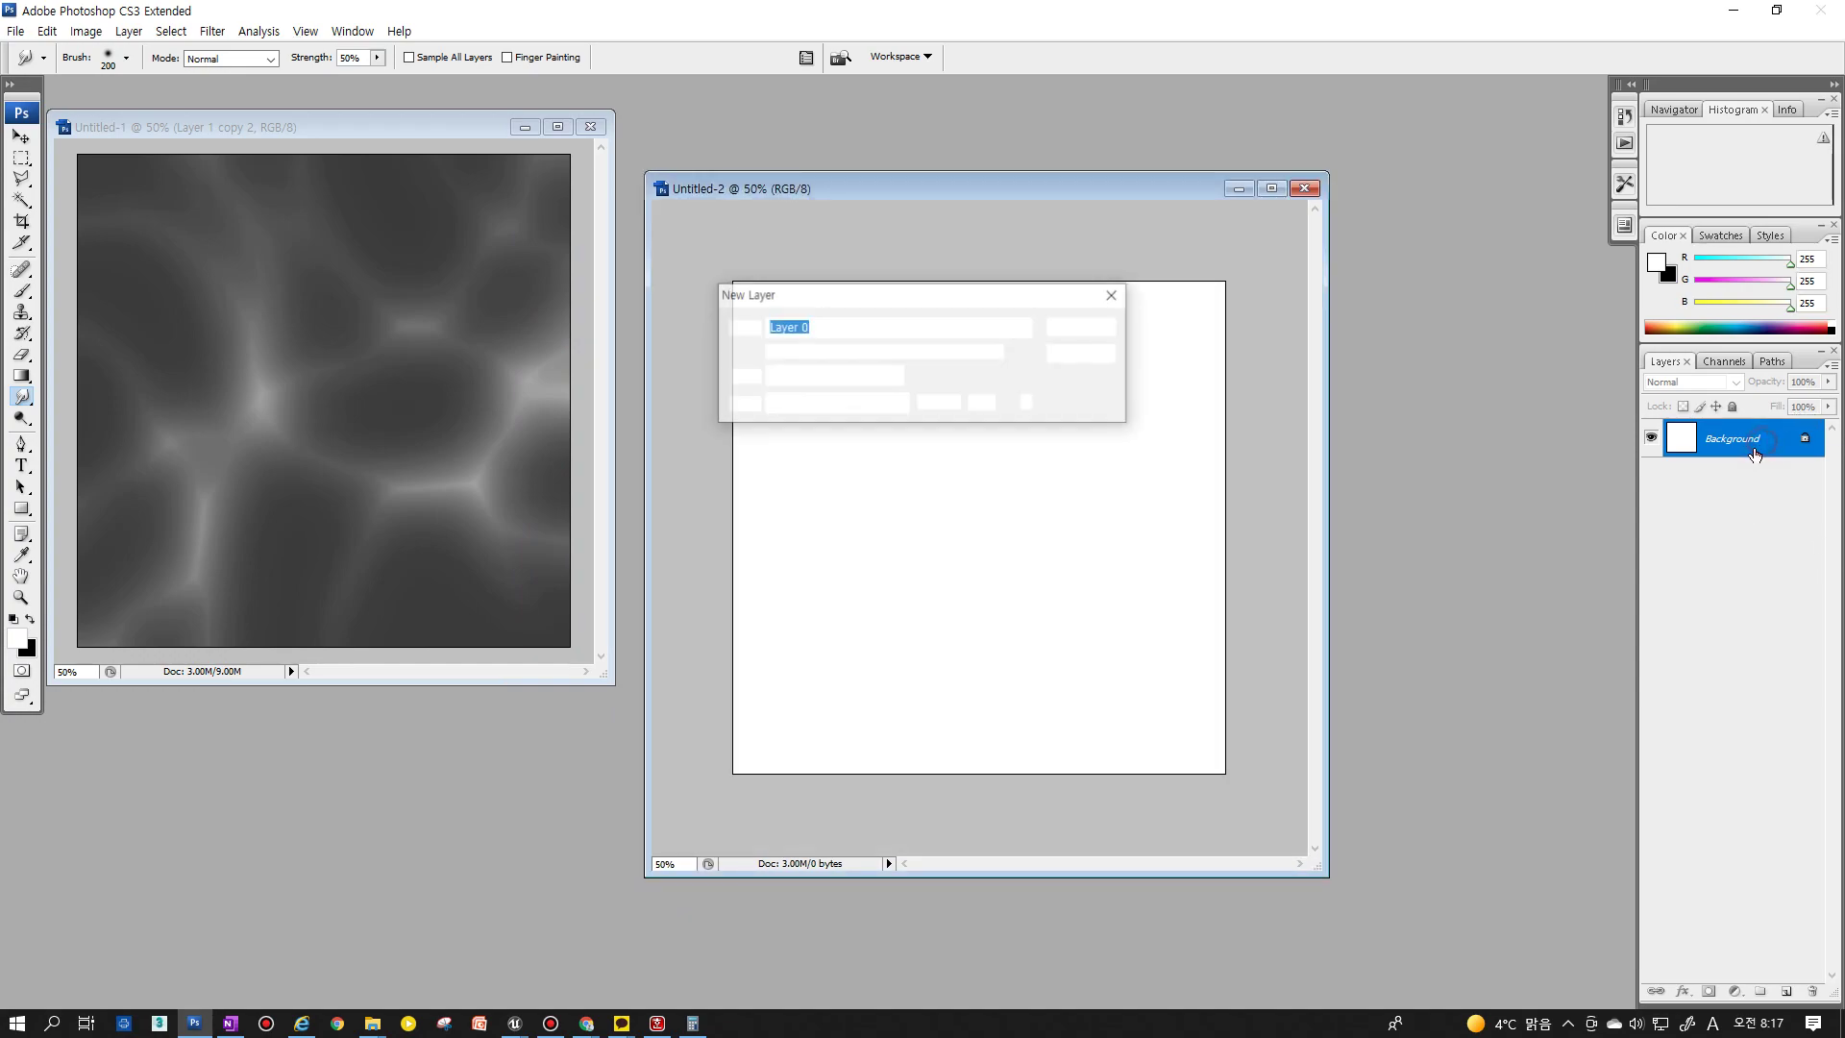
key("Return")
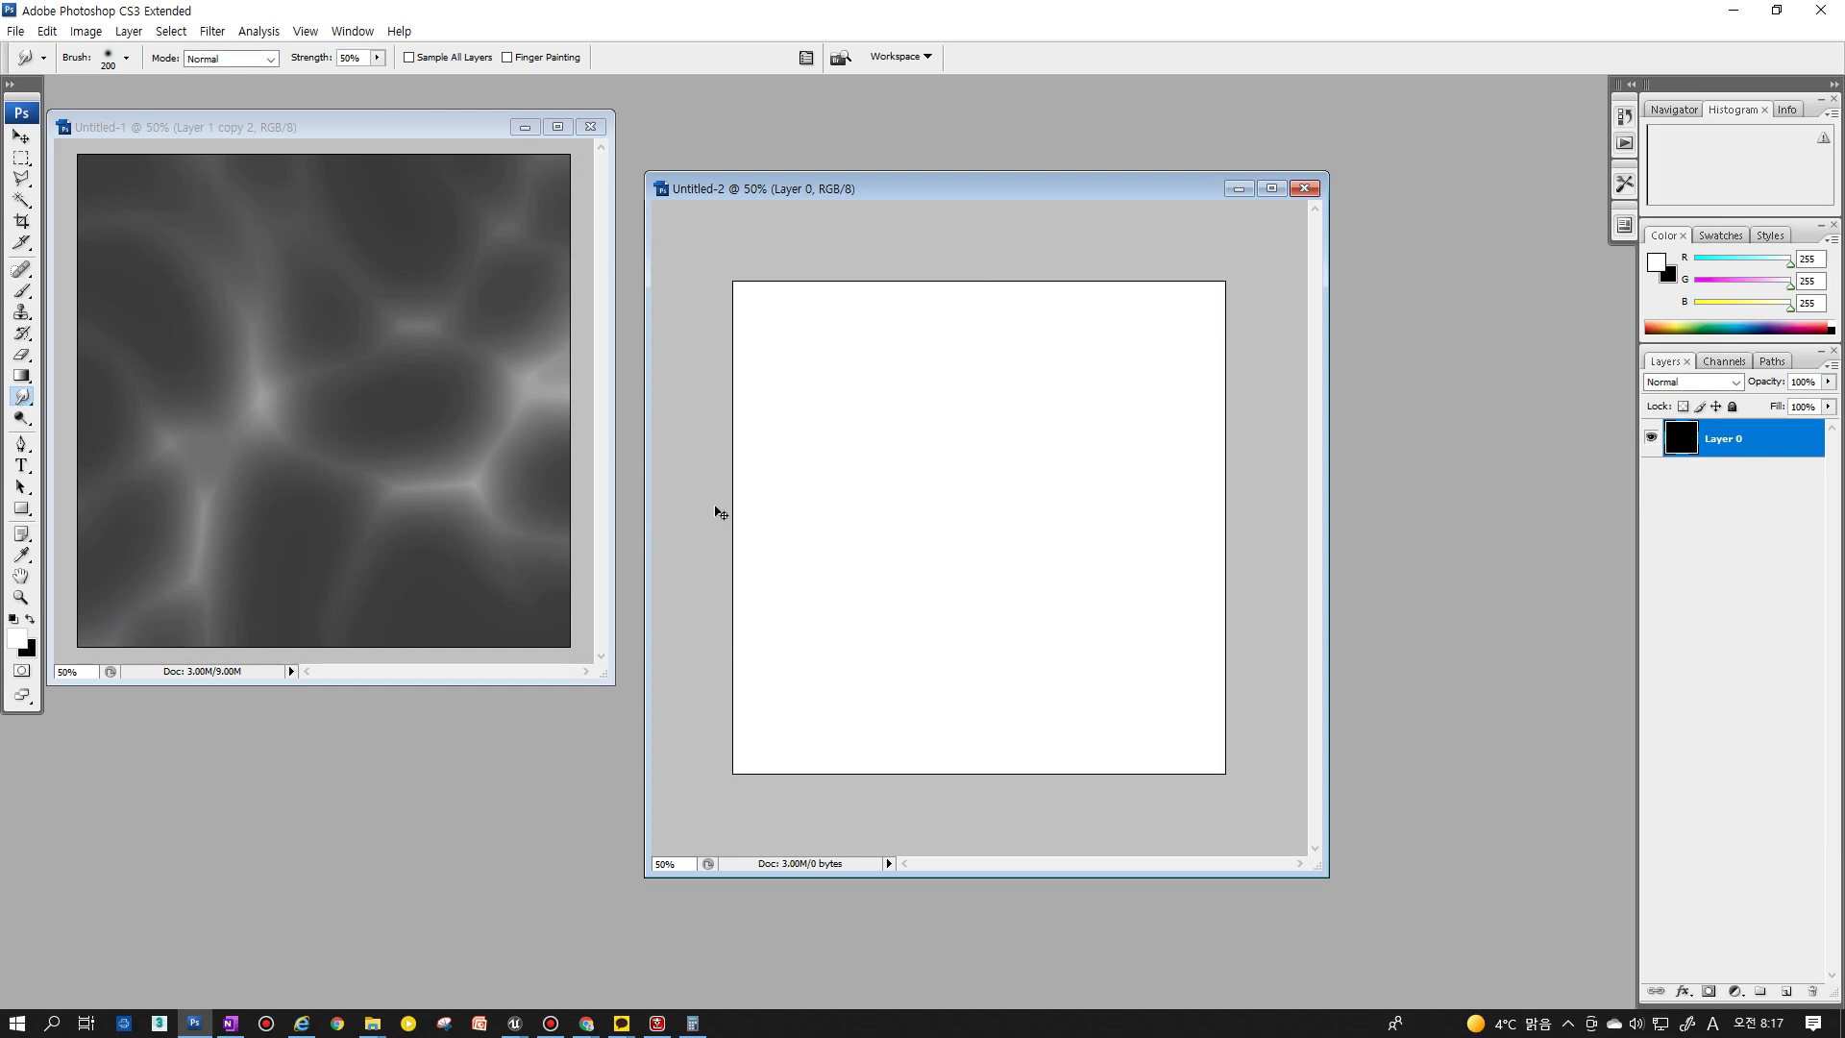
key("ctrl+BackSpace")
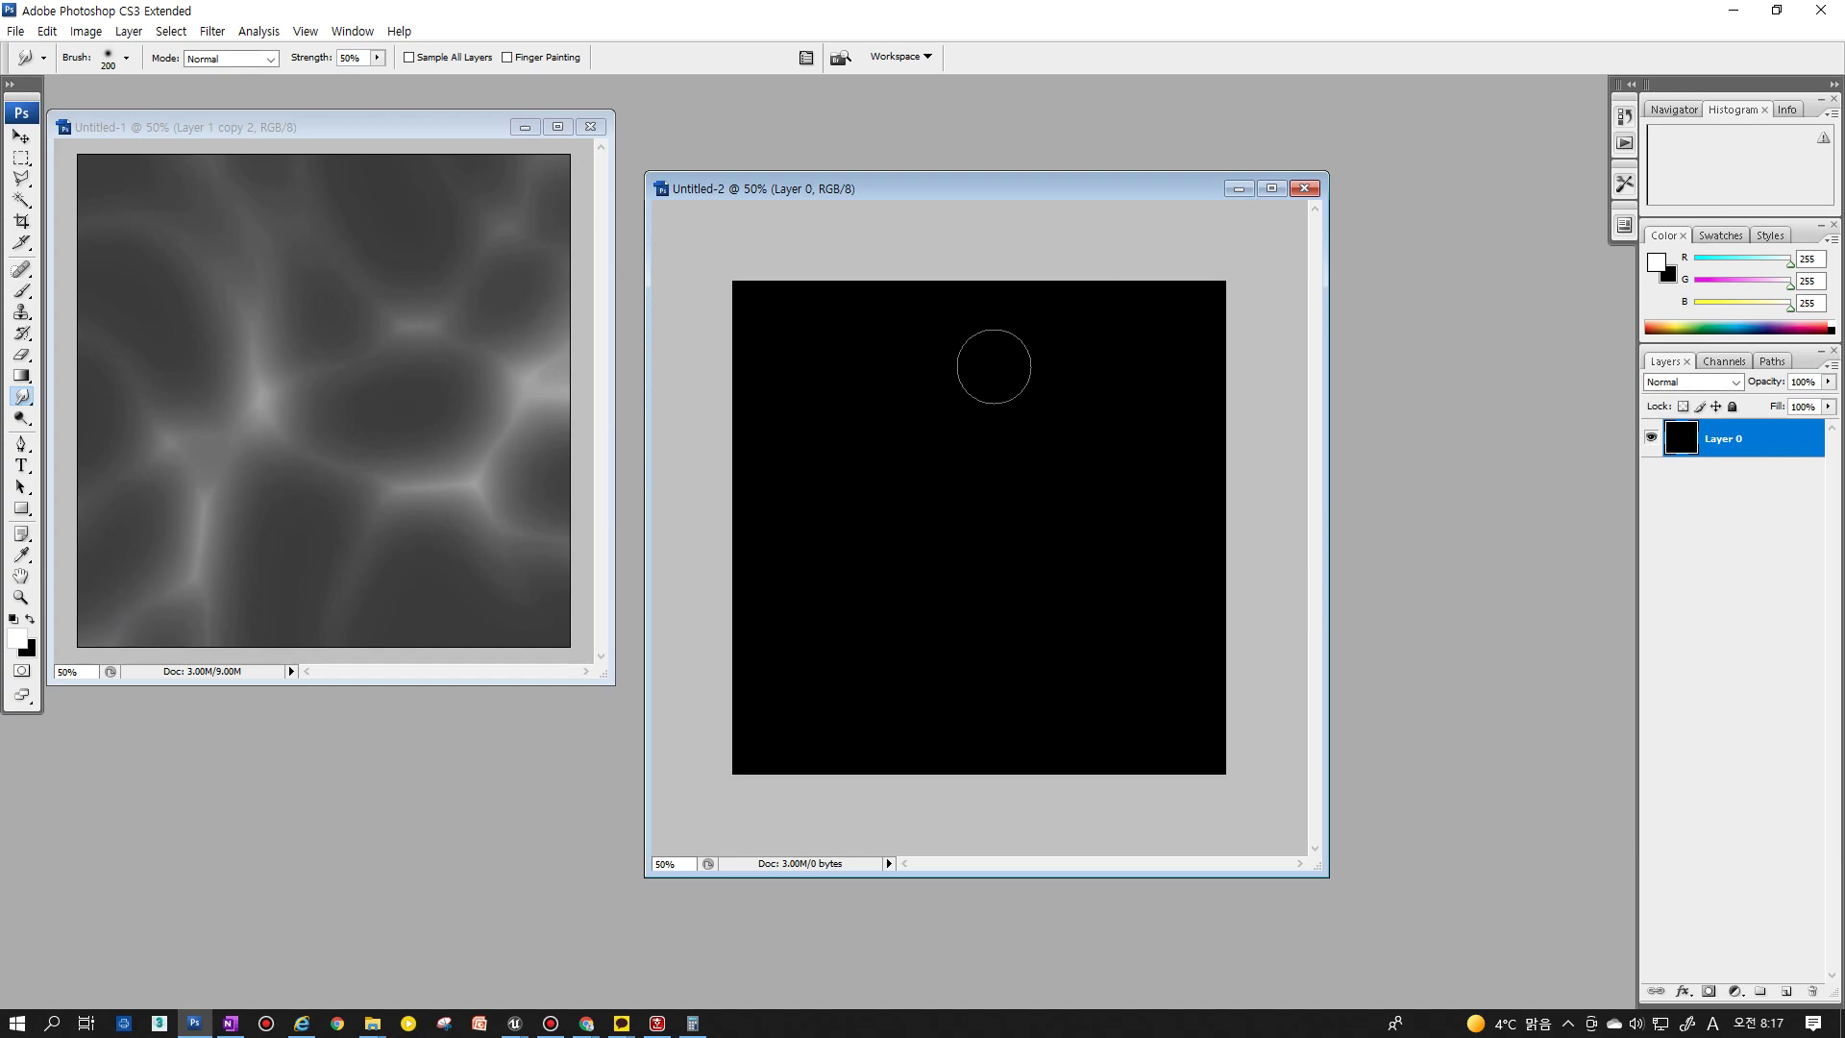
key("b")
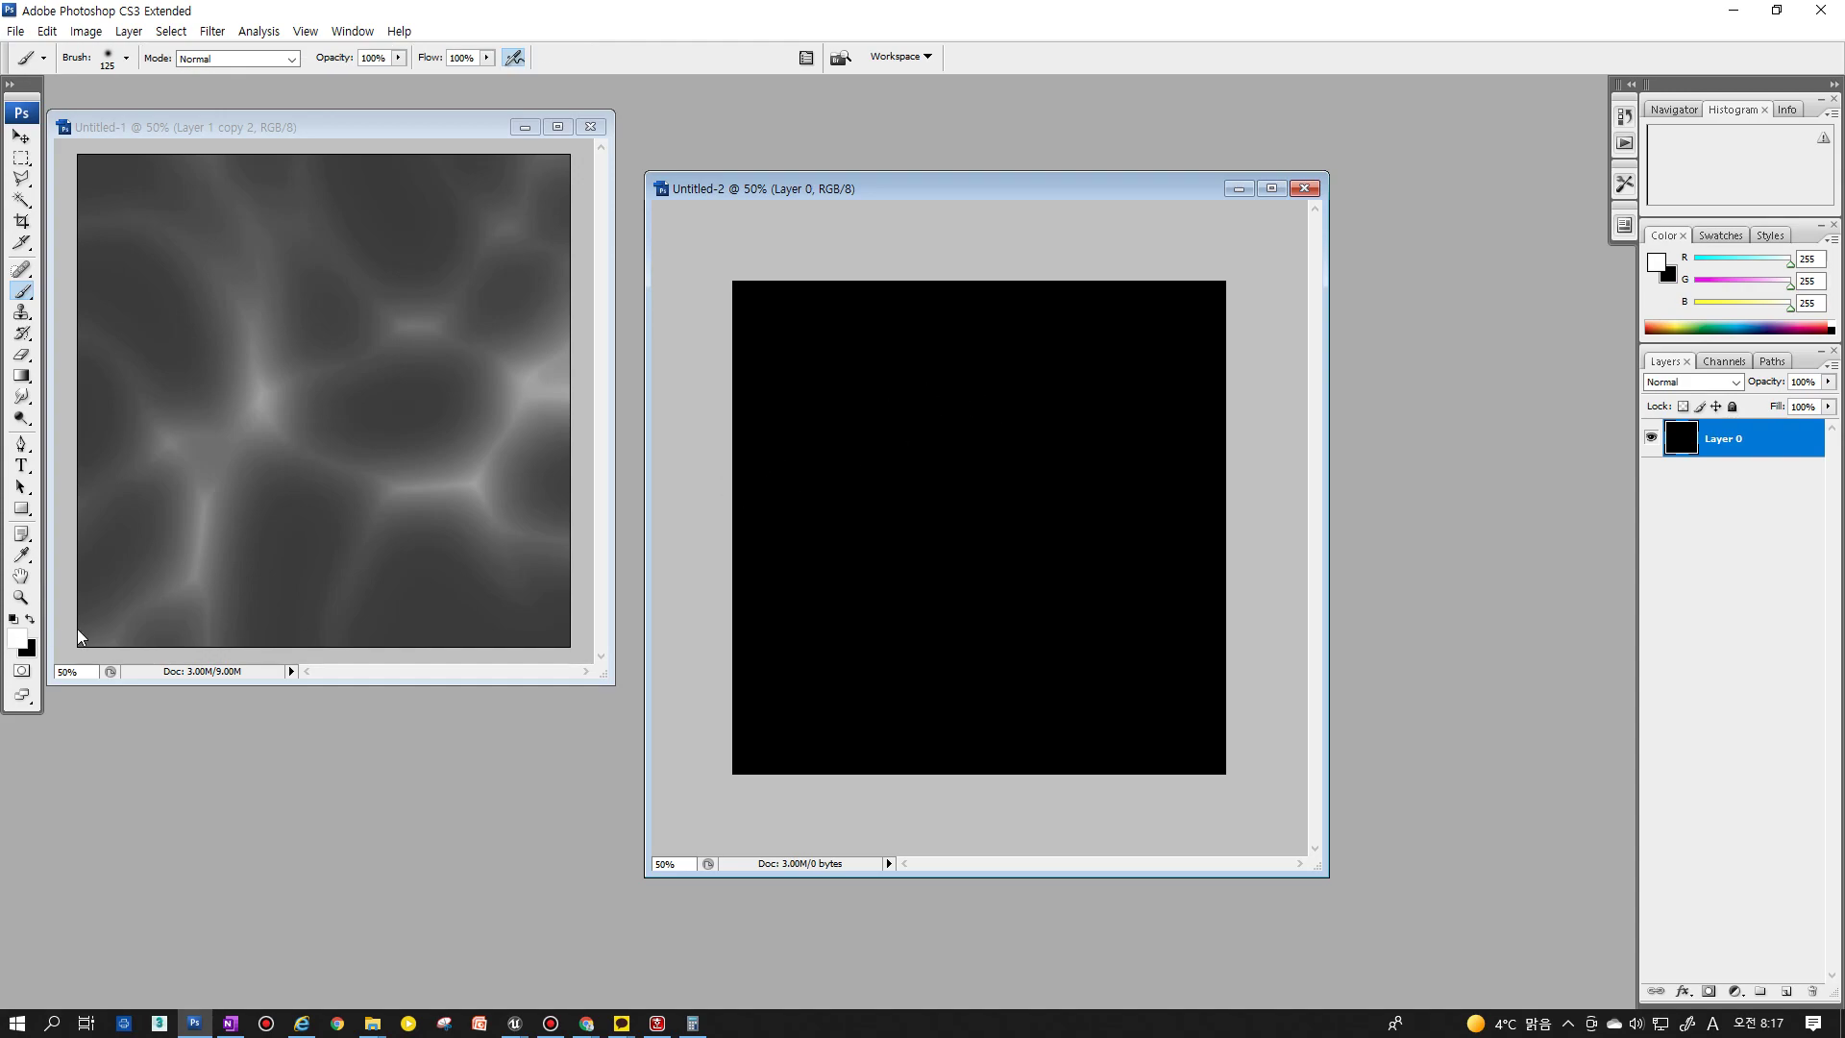
Choose the 200 px soft round brush tip in the Brushes panel
key("F5")
left_click(1154, 375)
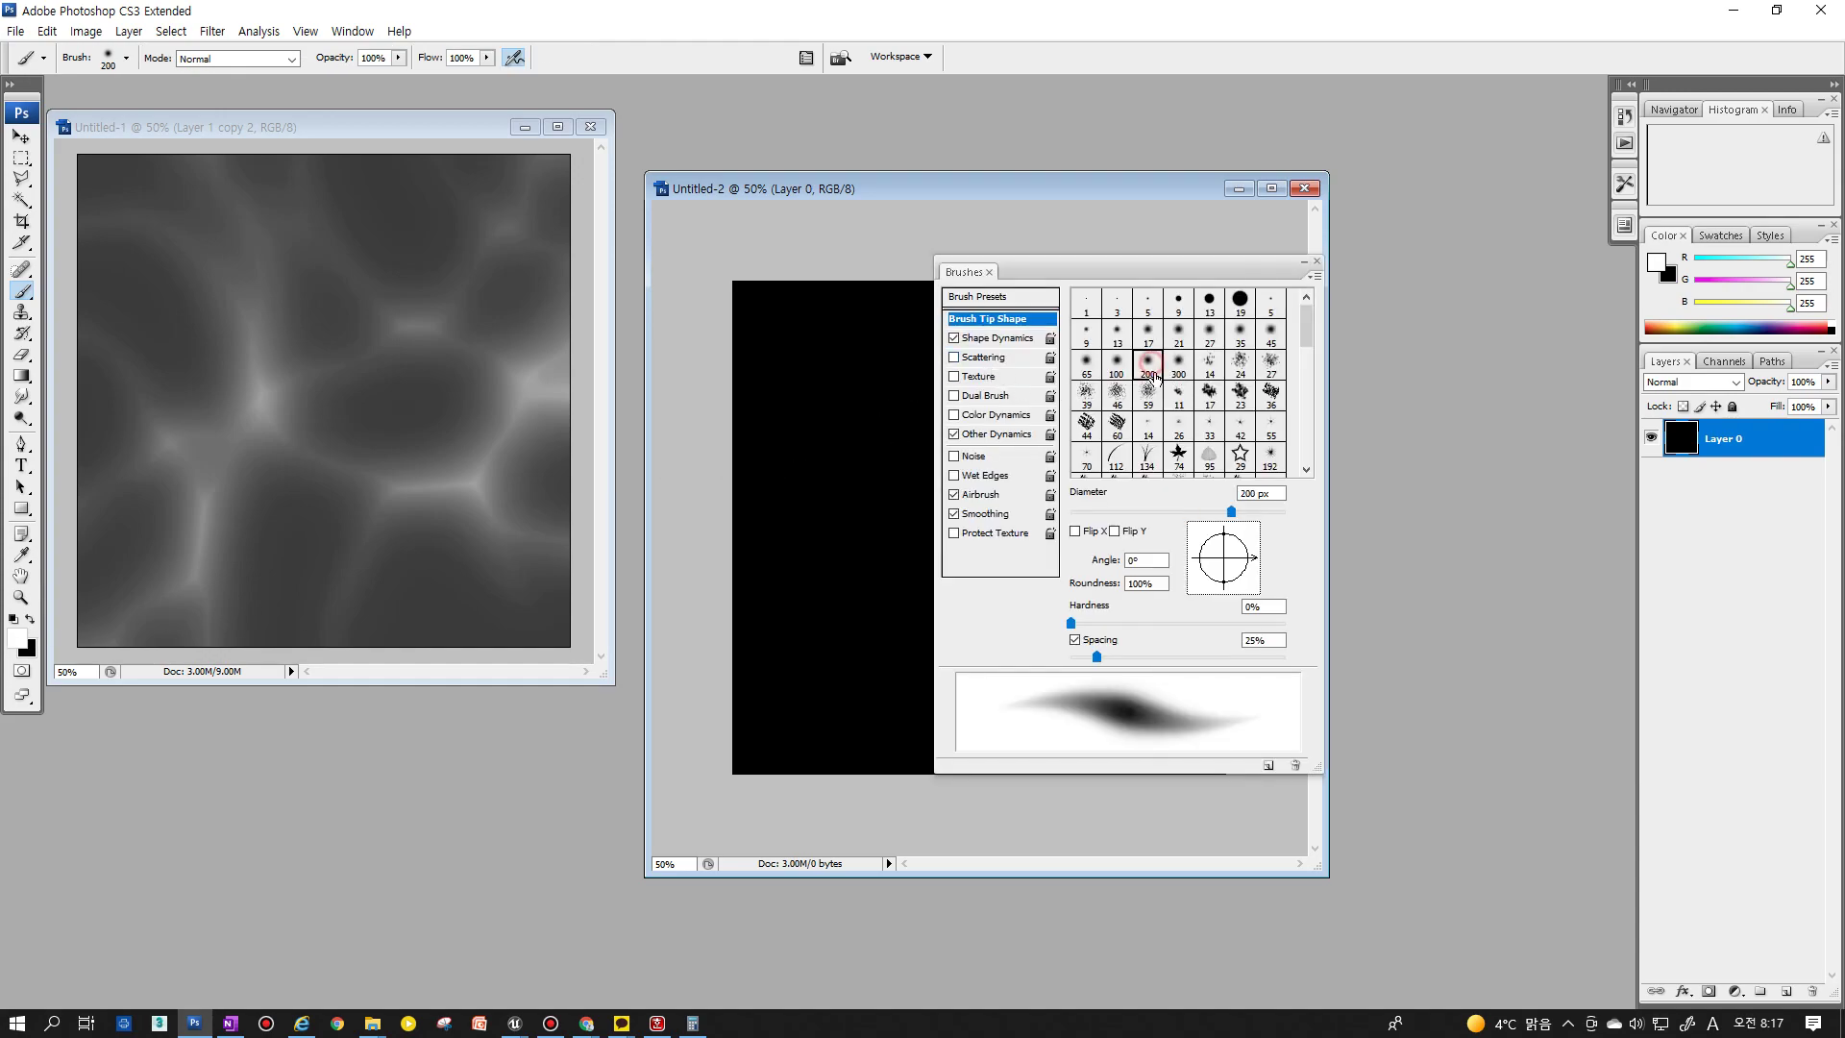
left_click(1169, 368)
left_click(1146, 366)
key("F5")
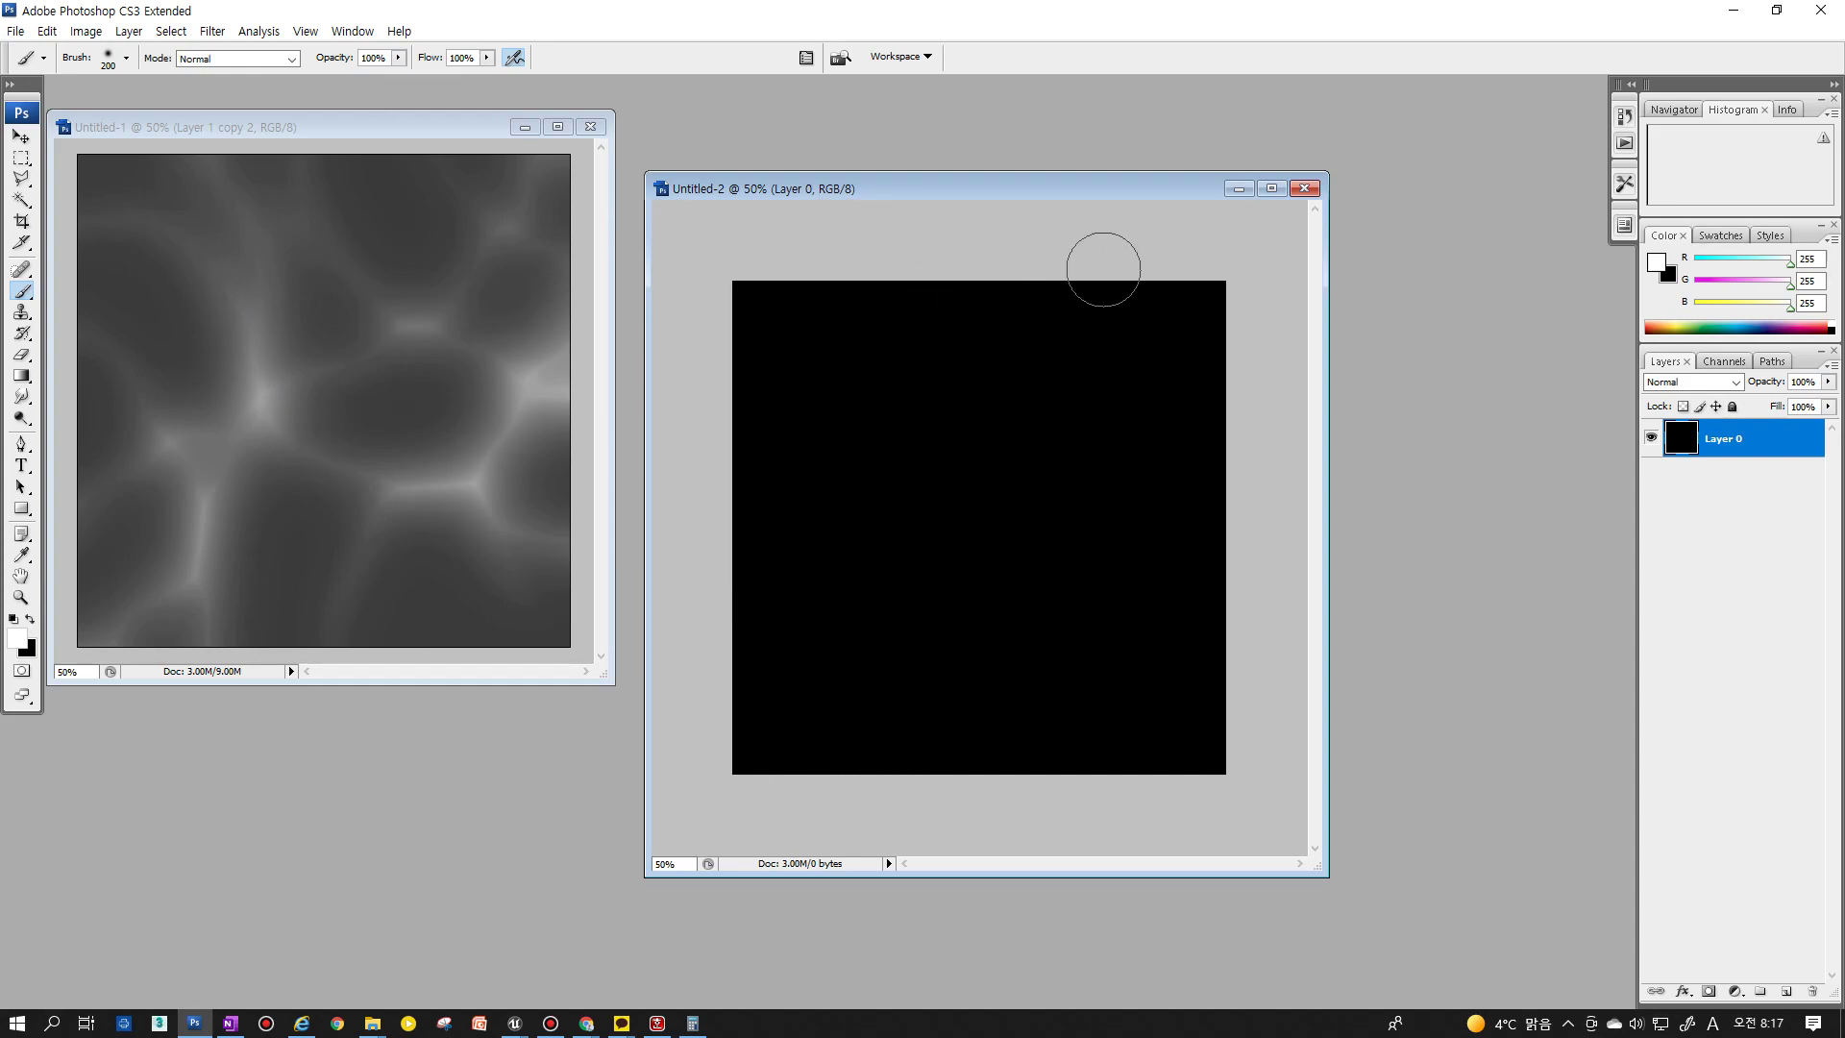
Paint six soft white wavy strokes crossing the black canvas from edge to edge
left_click_drag(1226, 306, 792, 846)
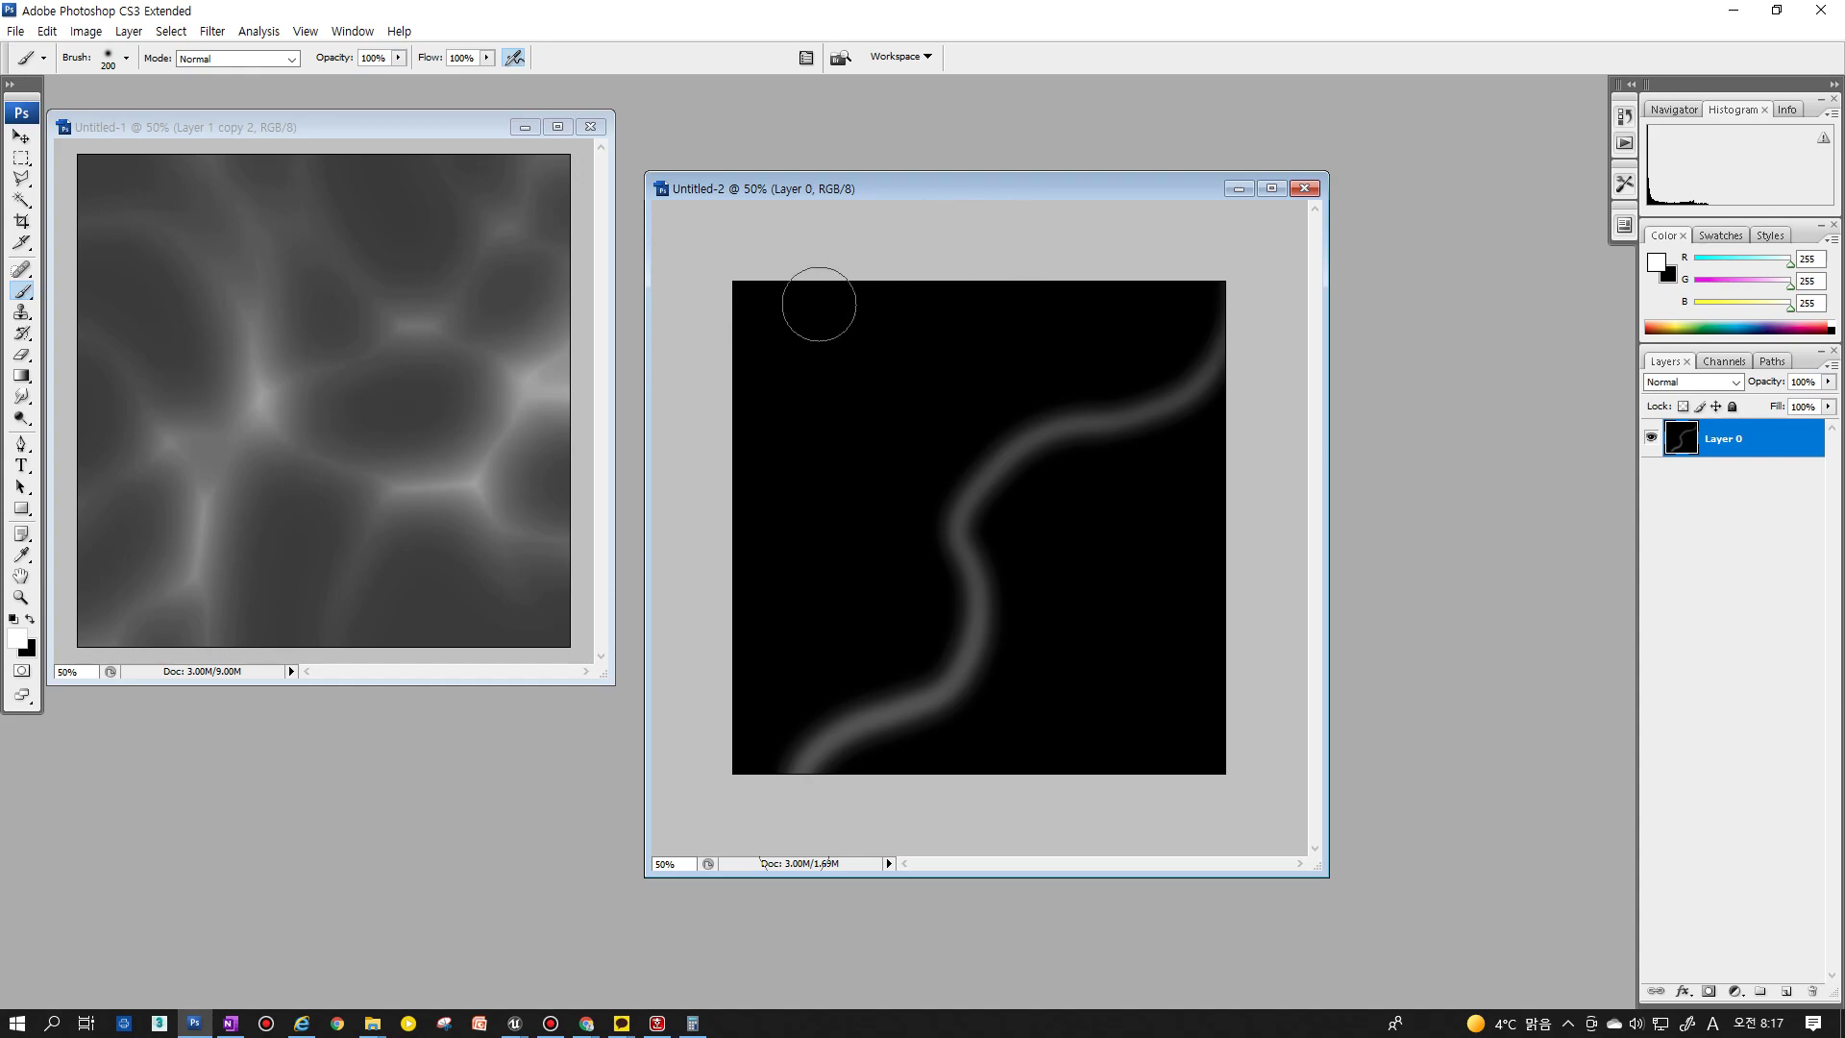
left_click_drag(1265, 579, 807, 289)
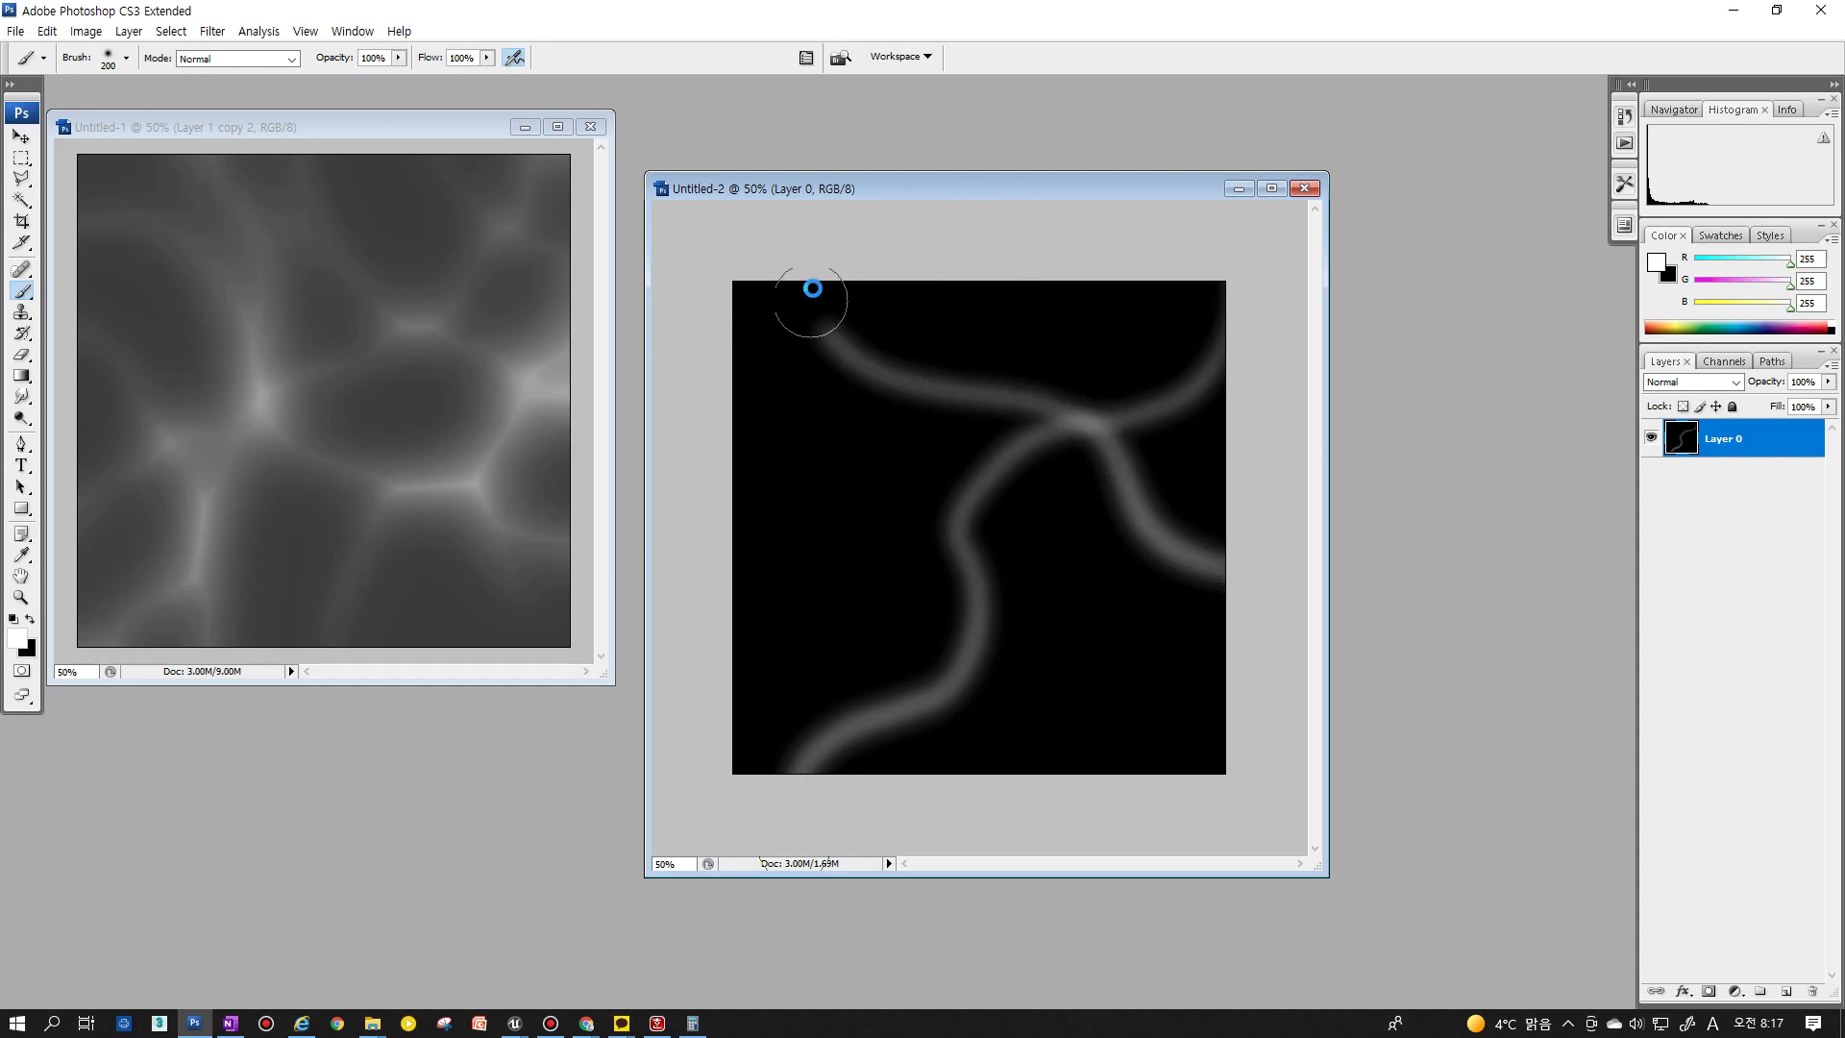
left_click_drag(1029, 395, 875, 248)
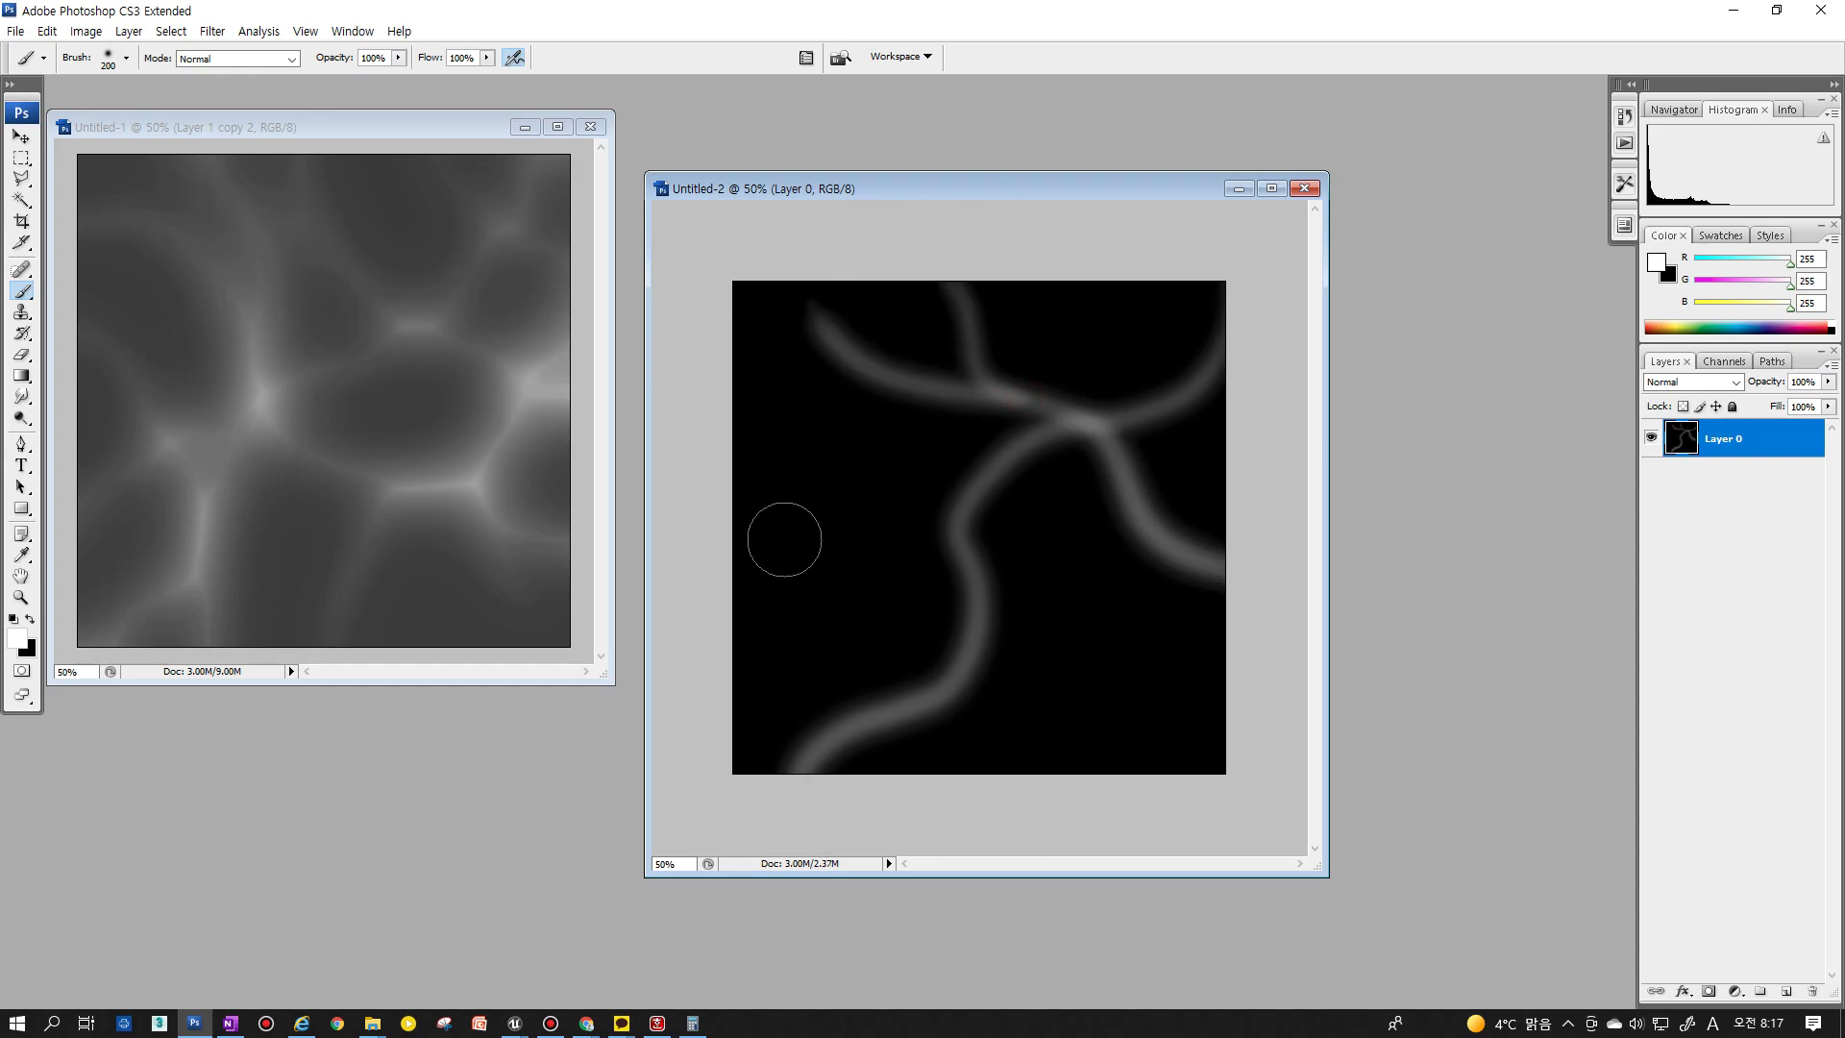
left_click_drag(706, 512, 697, 706)
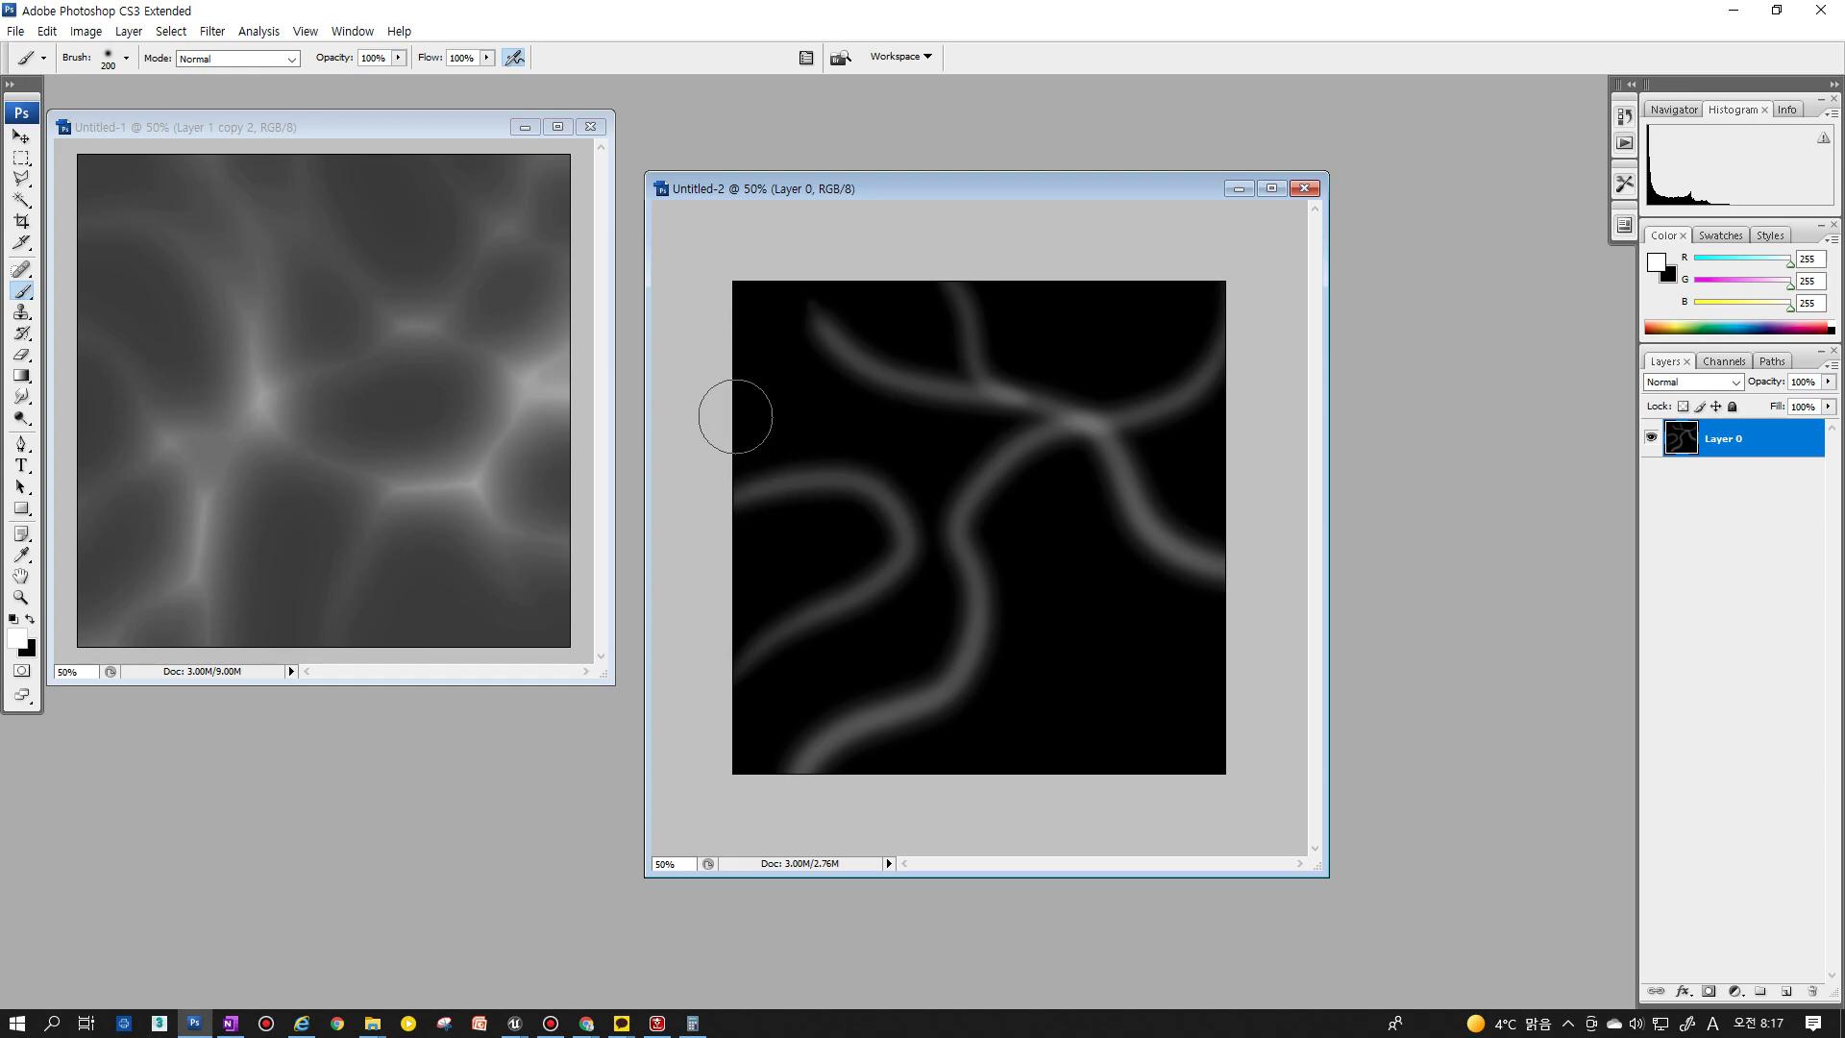
mouse_move(769, 397)
left_mouse_down()
mouse_move(838, 492)
mouse_move(946, 803)
left_mouse_up()
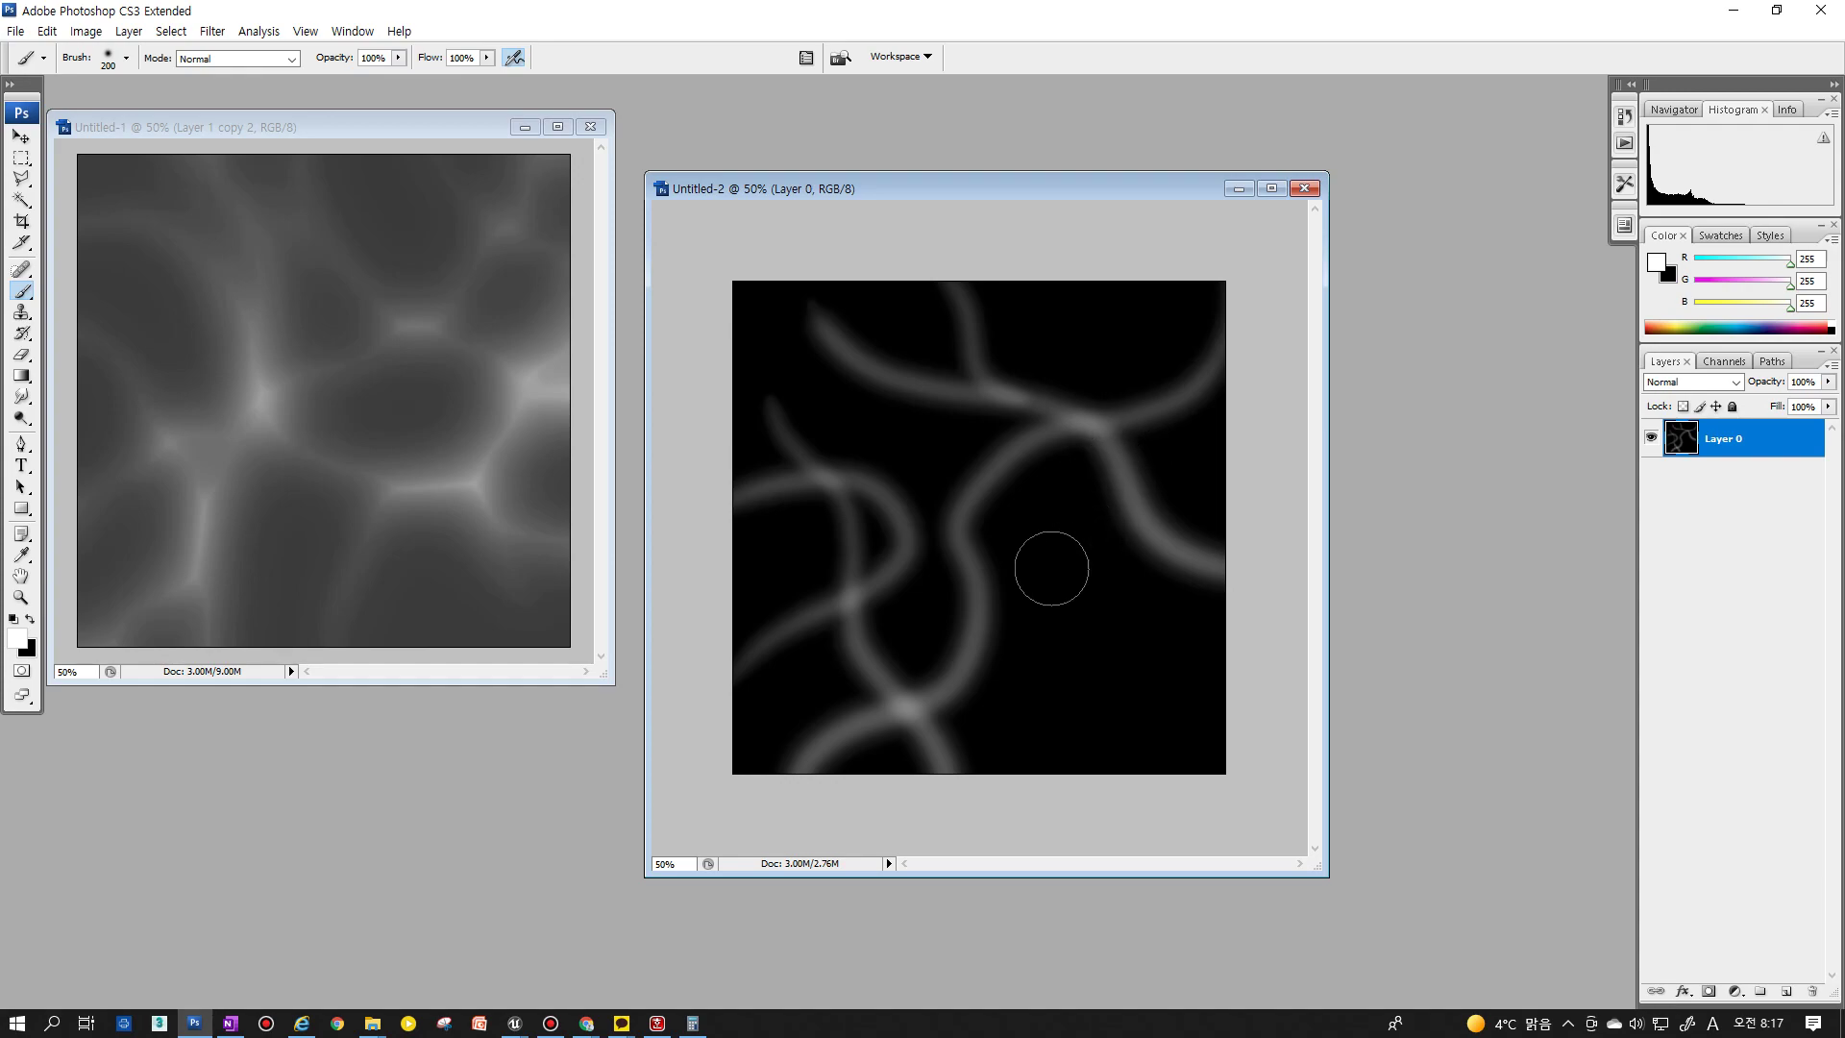
left_click_drag(845, 658, 1262, 543)
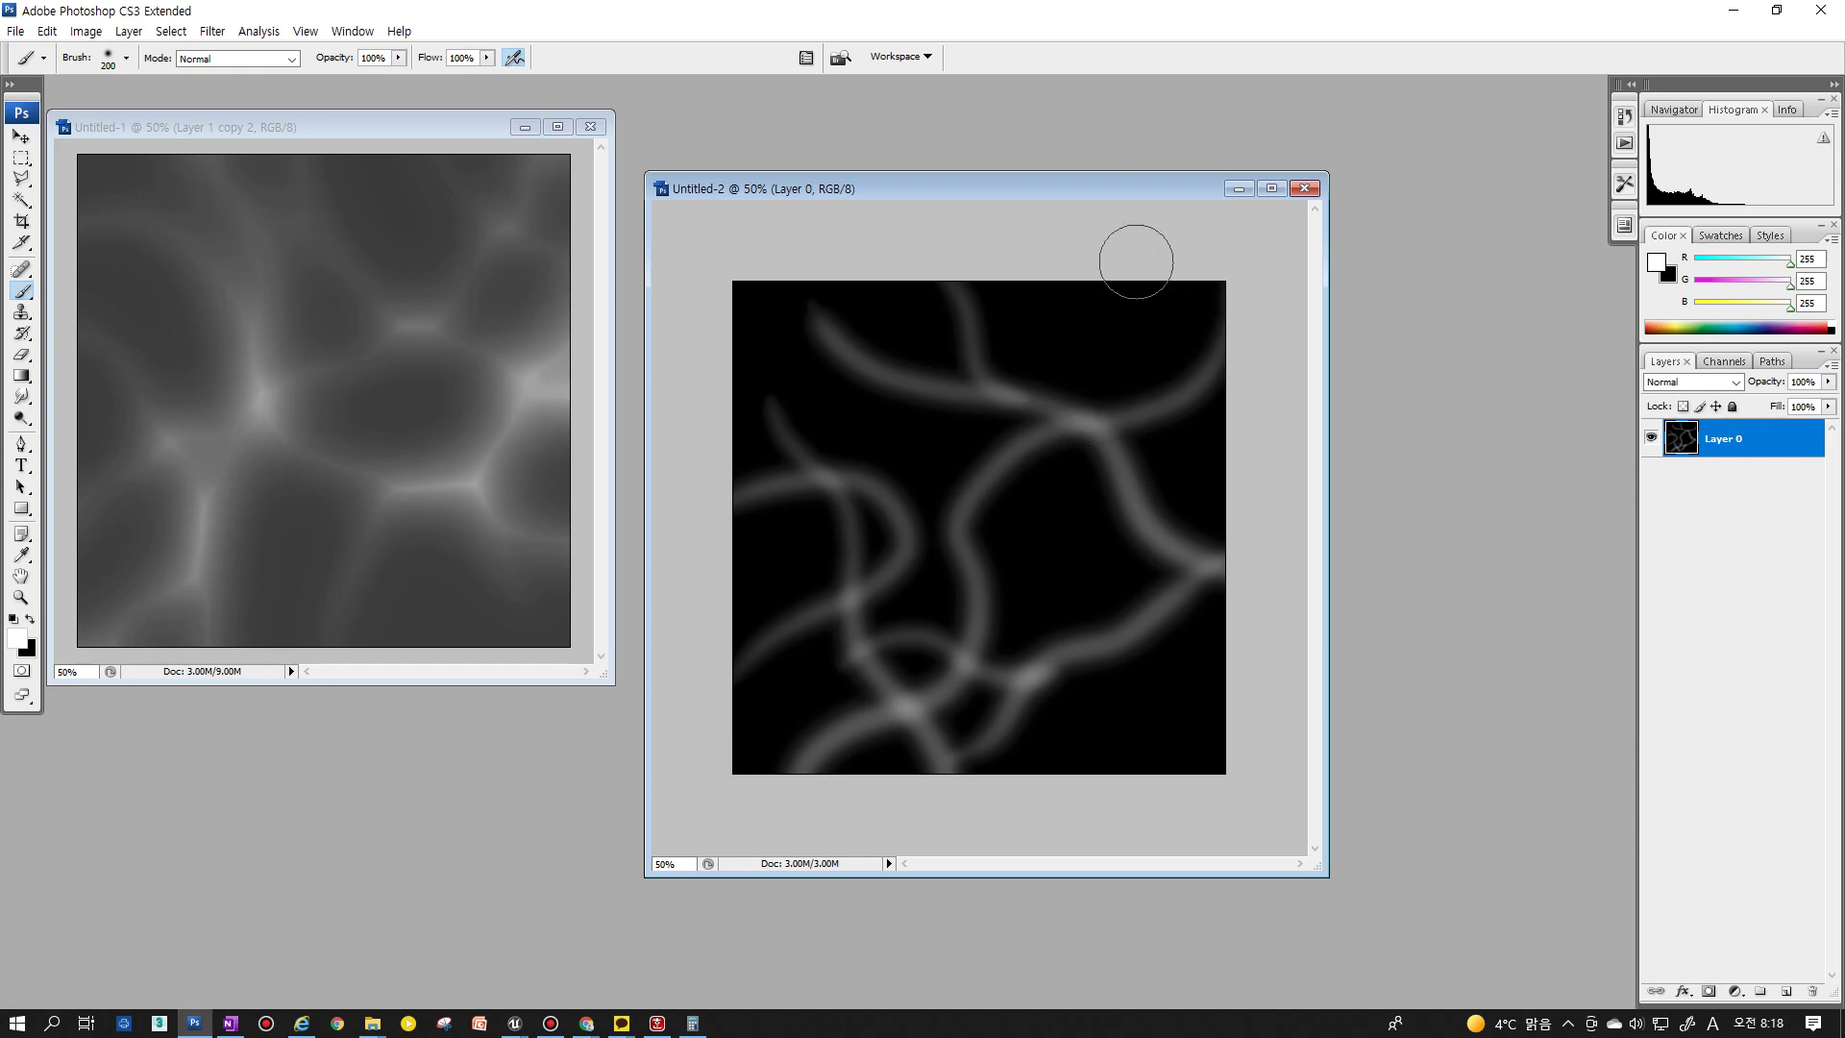
Add five more white strokes at the top, centre and lower right to form cells
left_click_drag(1129, 247, 1257, 454)
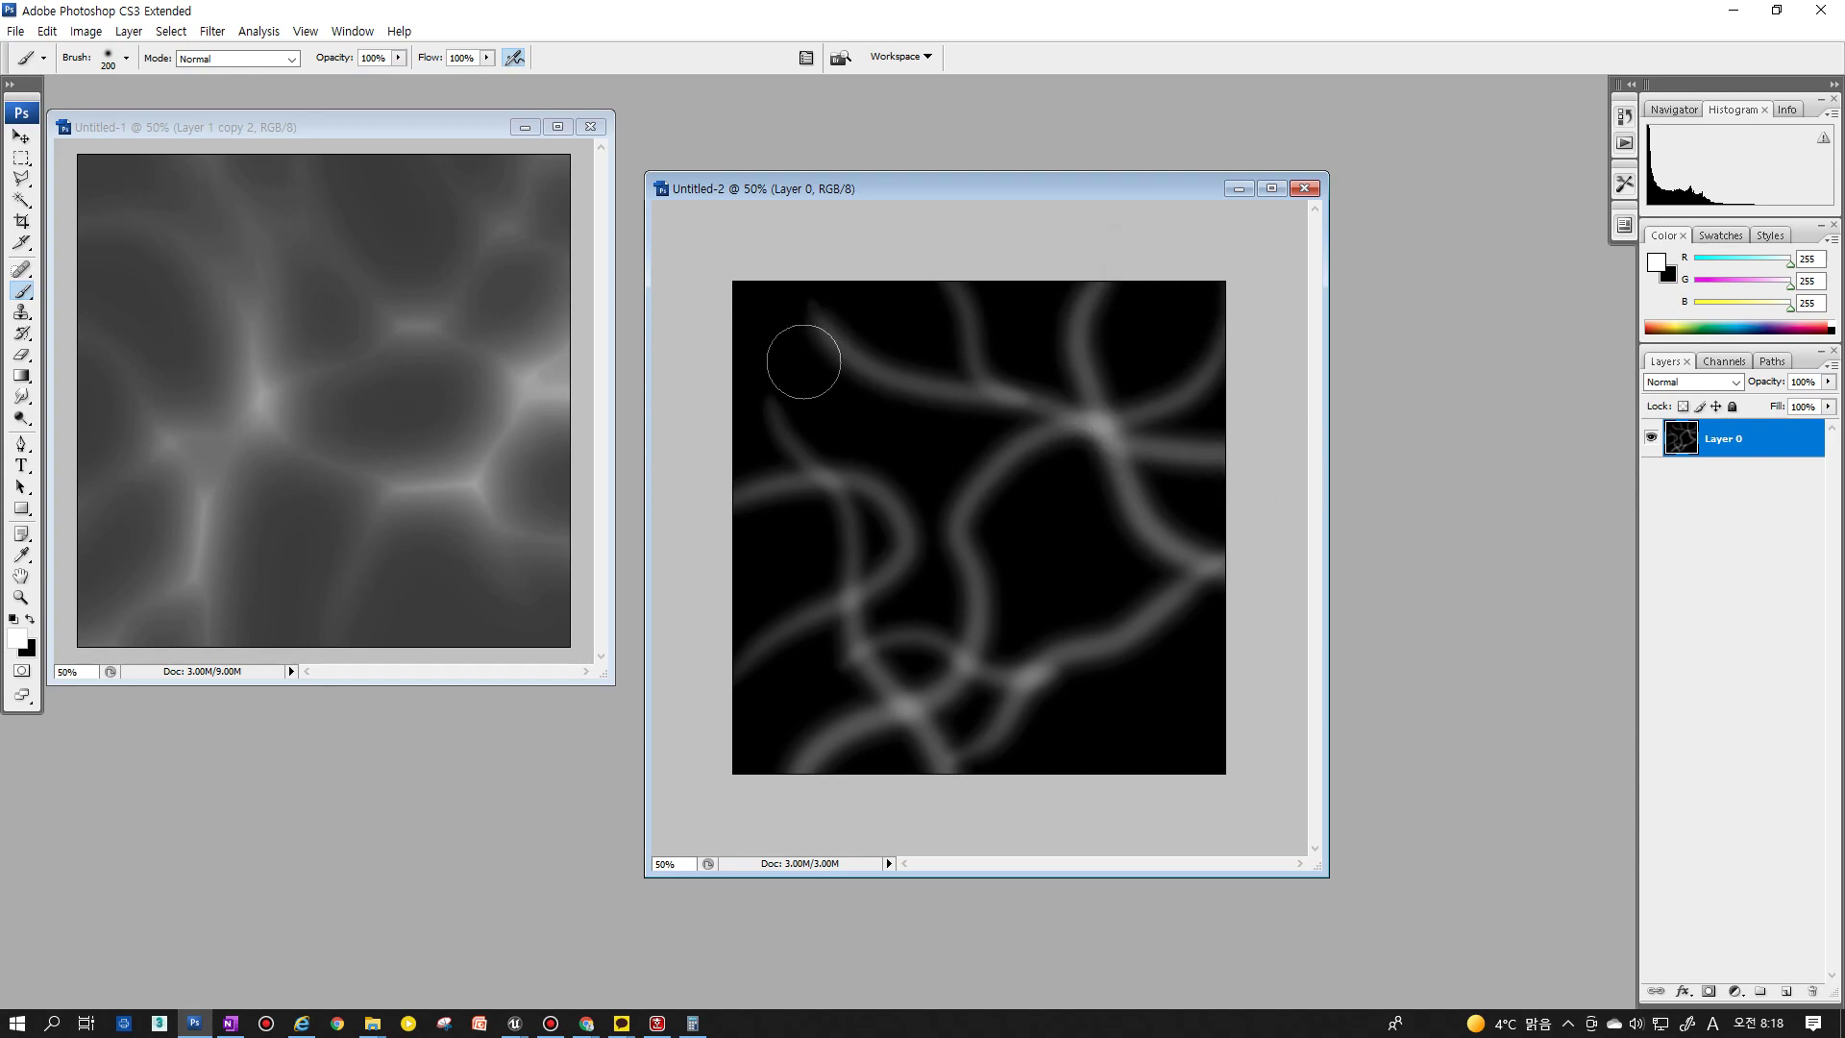
left_click_drag(868, 240, 713, 416)
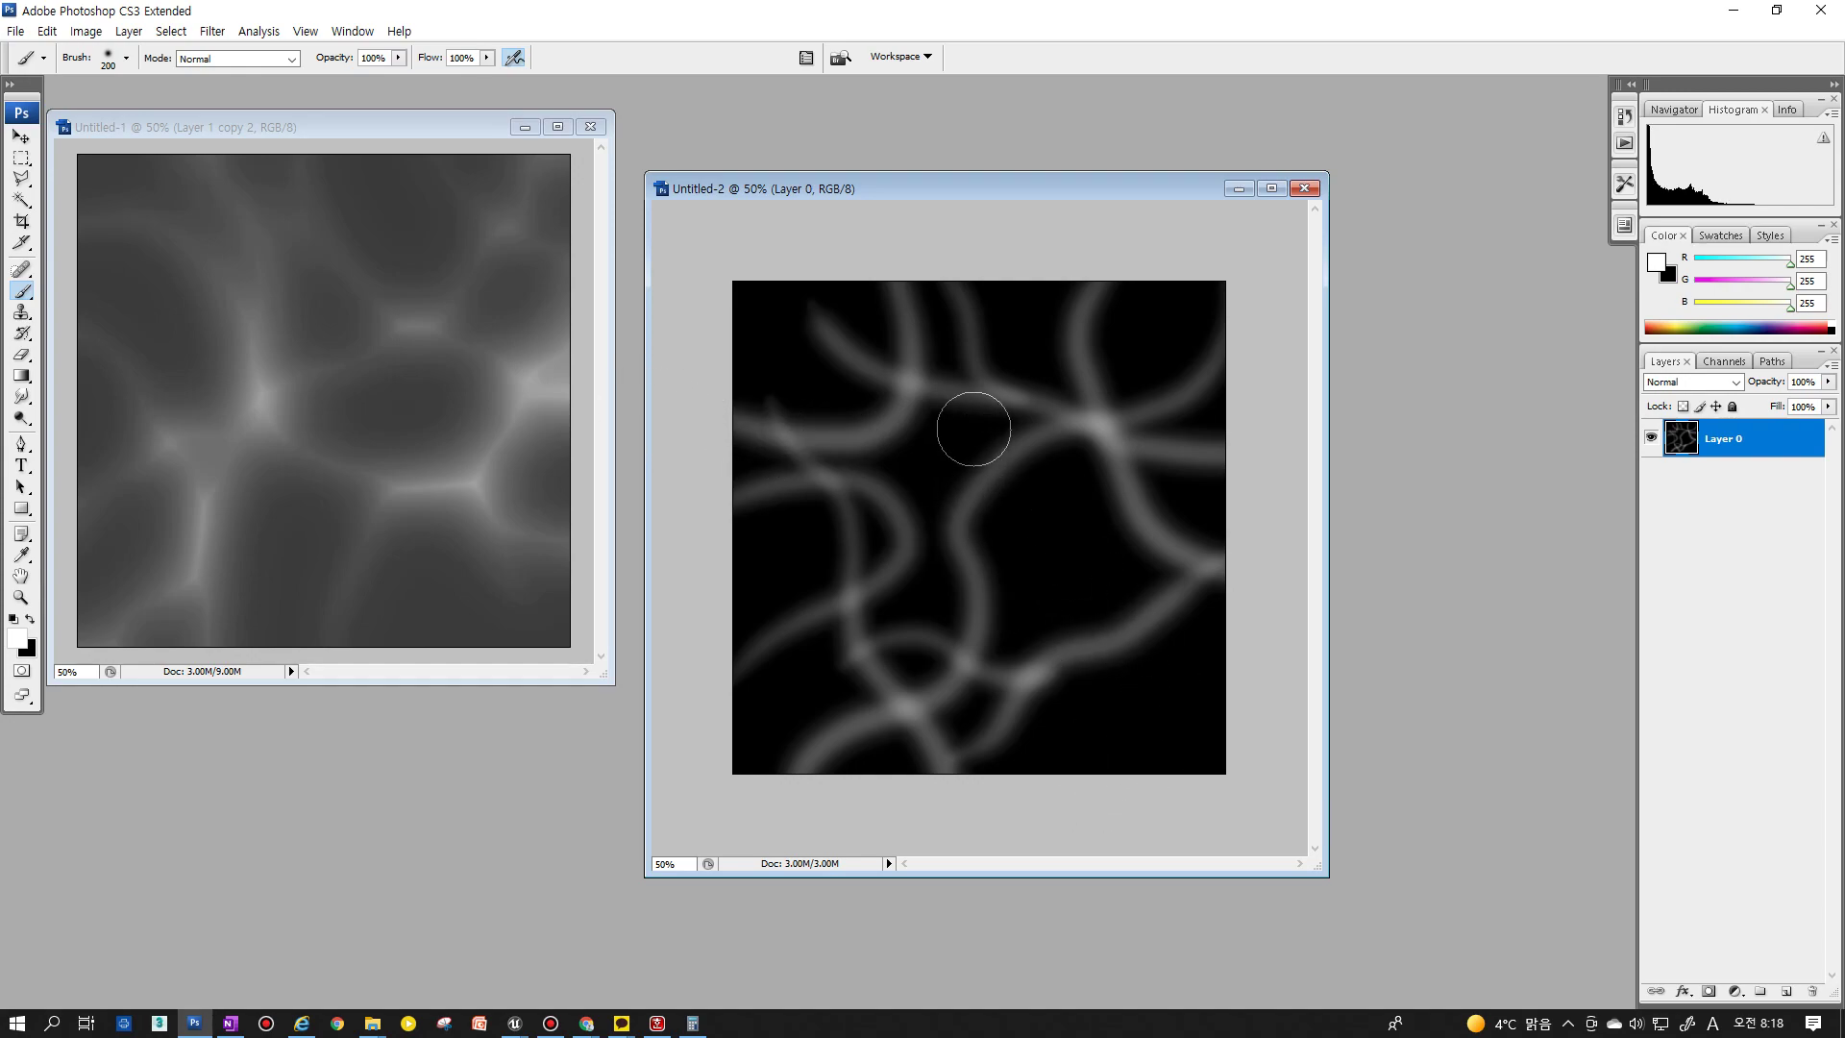
left_click_drag(969, 451, 1237, 801)
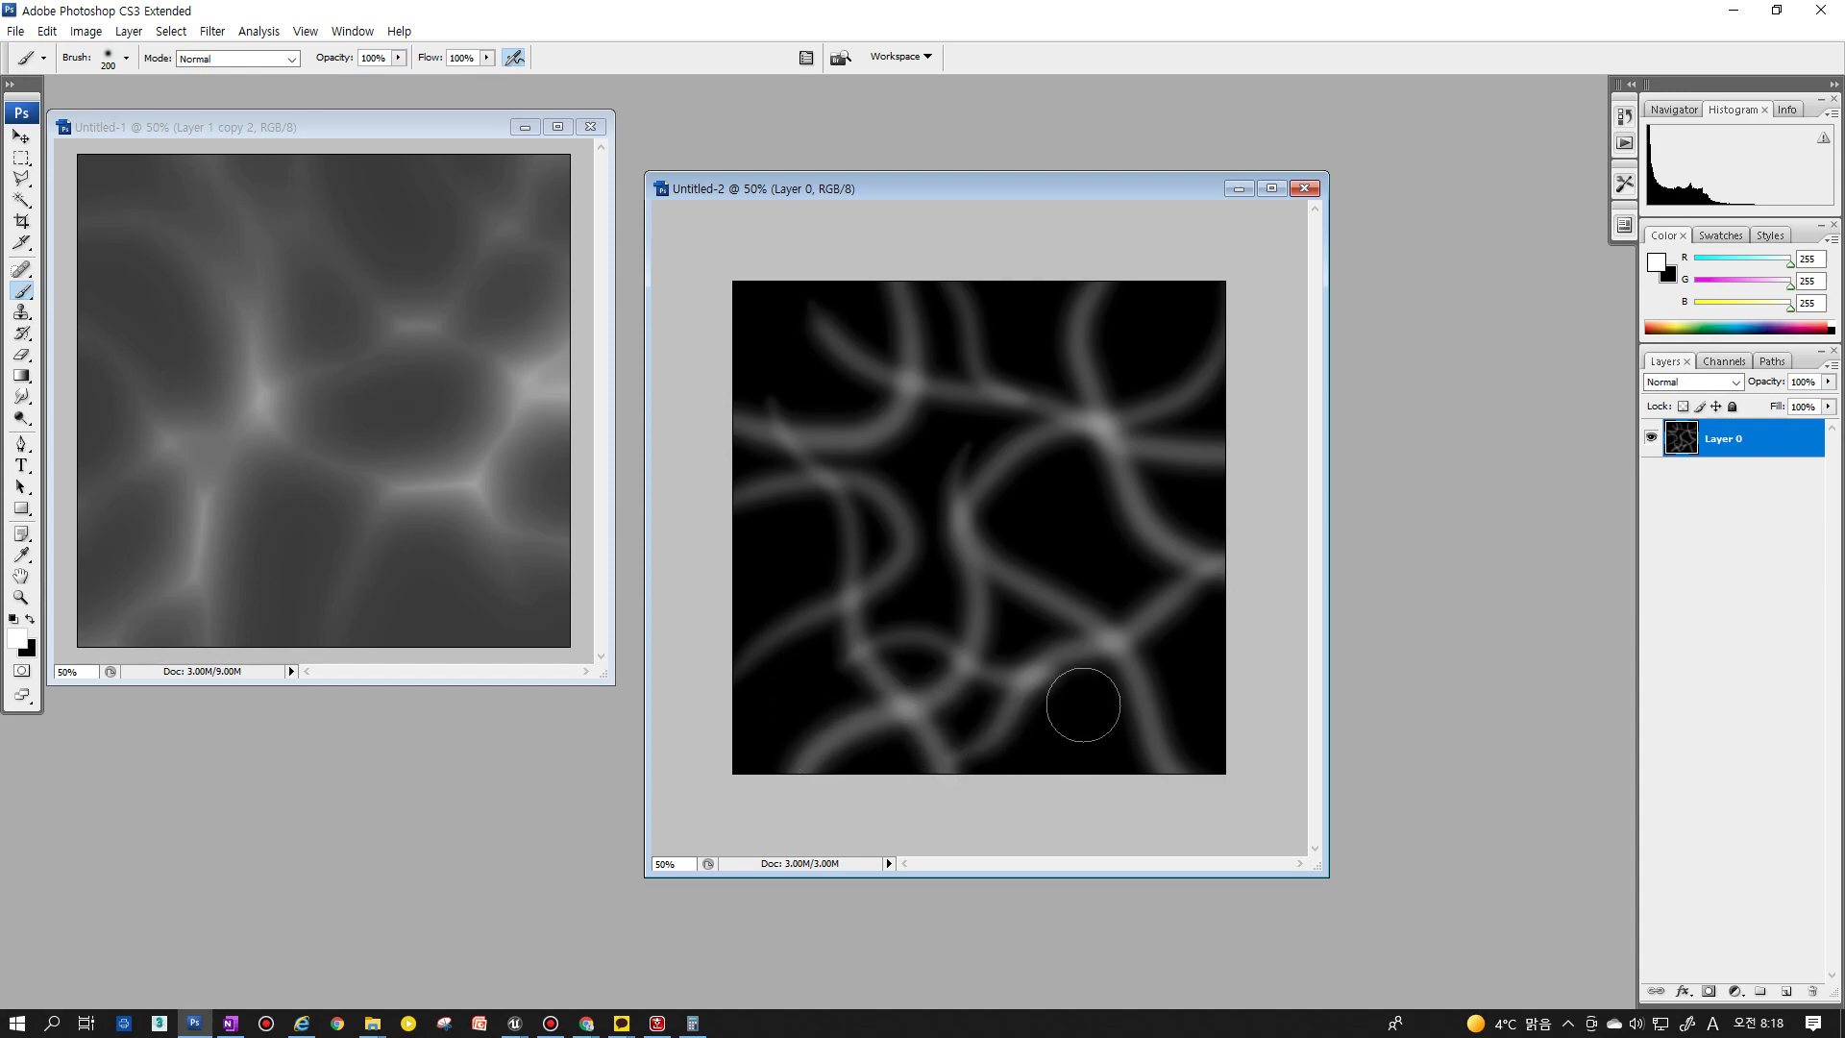
left_click_drag(1029, 572, 1065, 423)
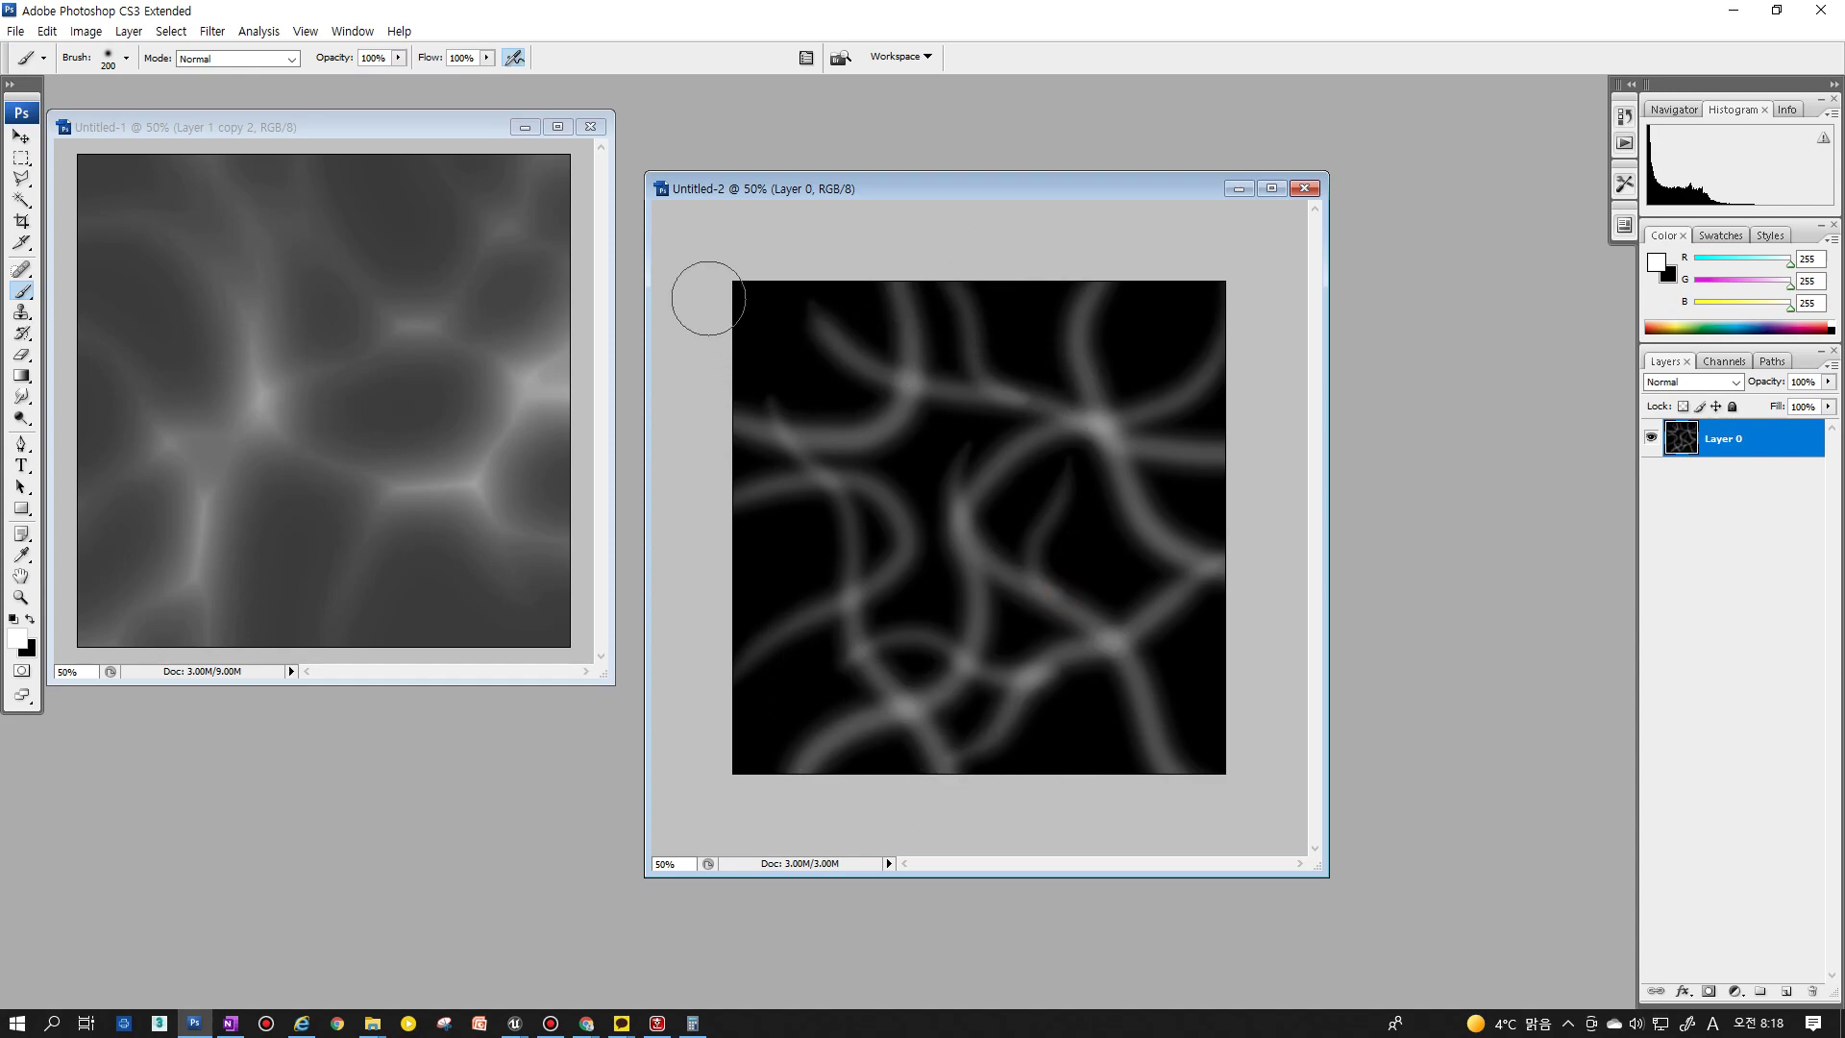
left_click_drag(831, 326, 679, 647)
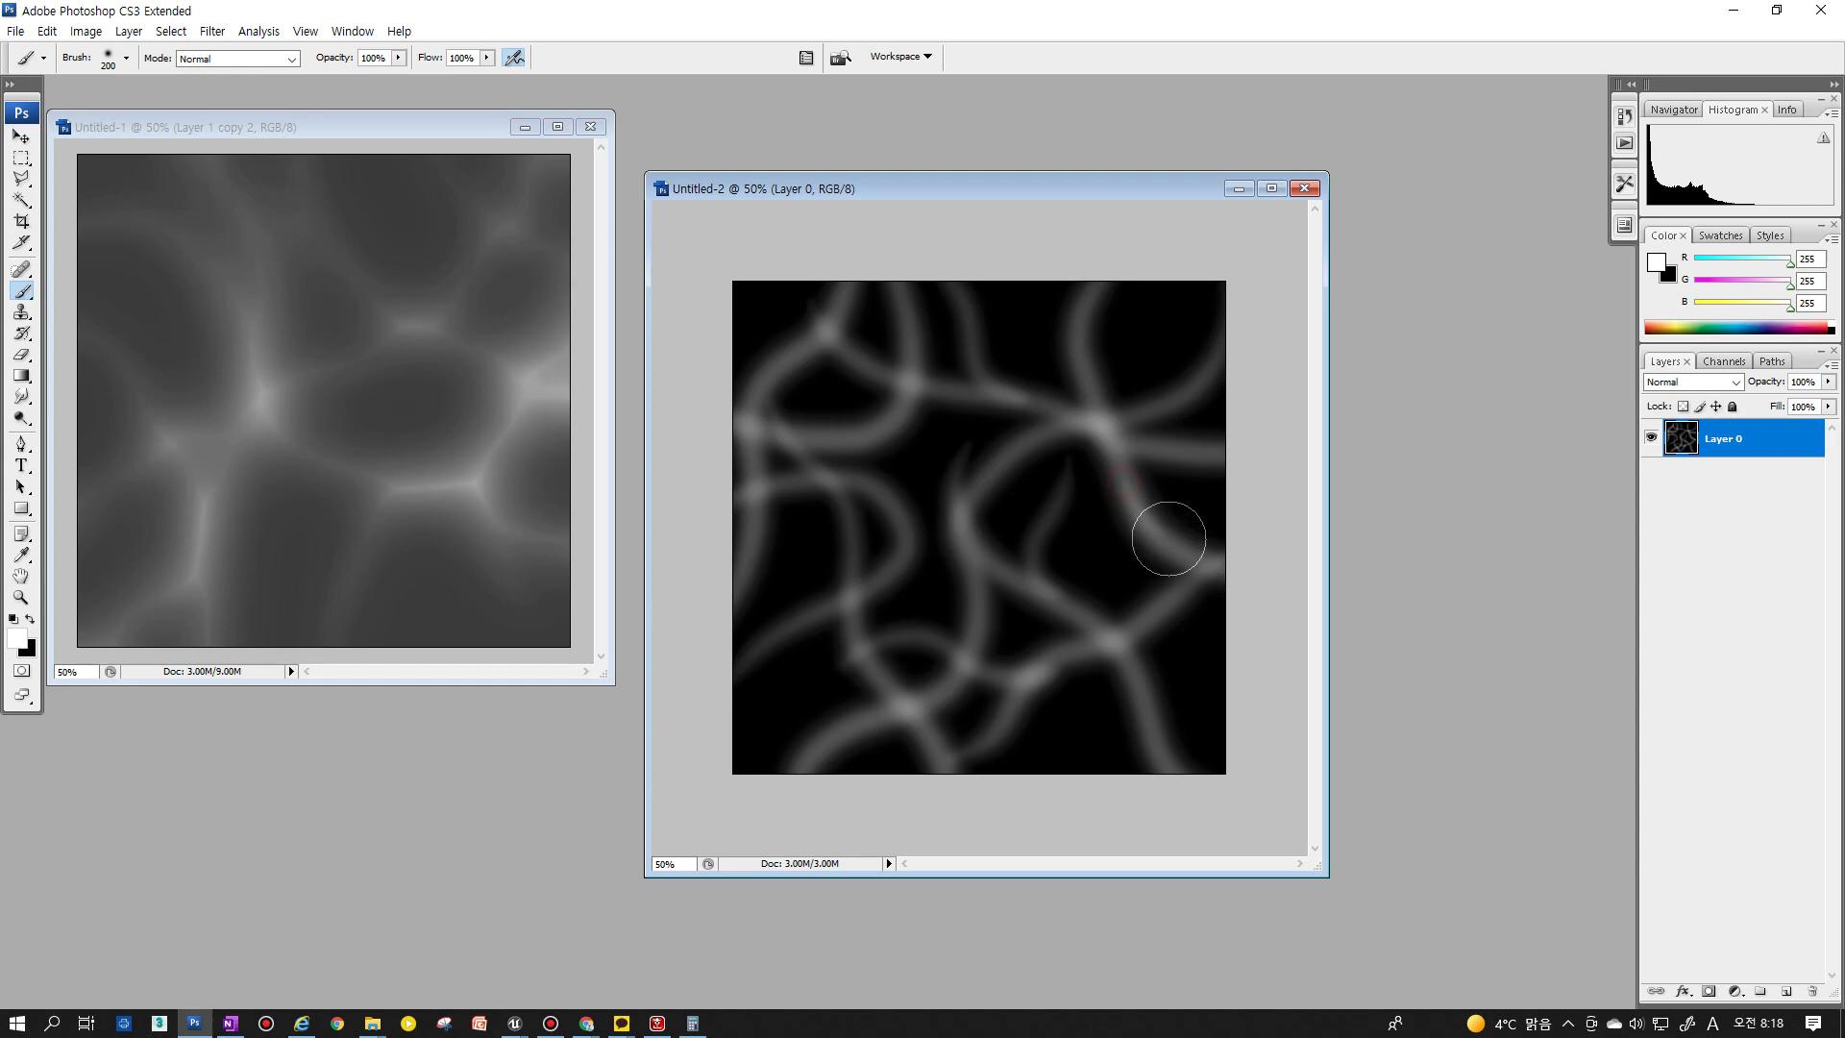
Shrink the brush and thread four thinner white strokes through the dark gaps
key("bracketleft")
key("bracketleft")
key("bracketleft")
key("bracketleft")
left_click_drag(1031, 235, 1226, 427)
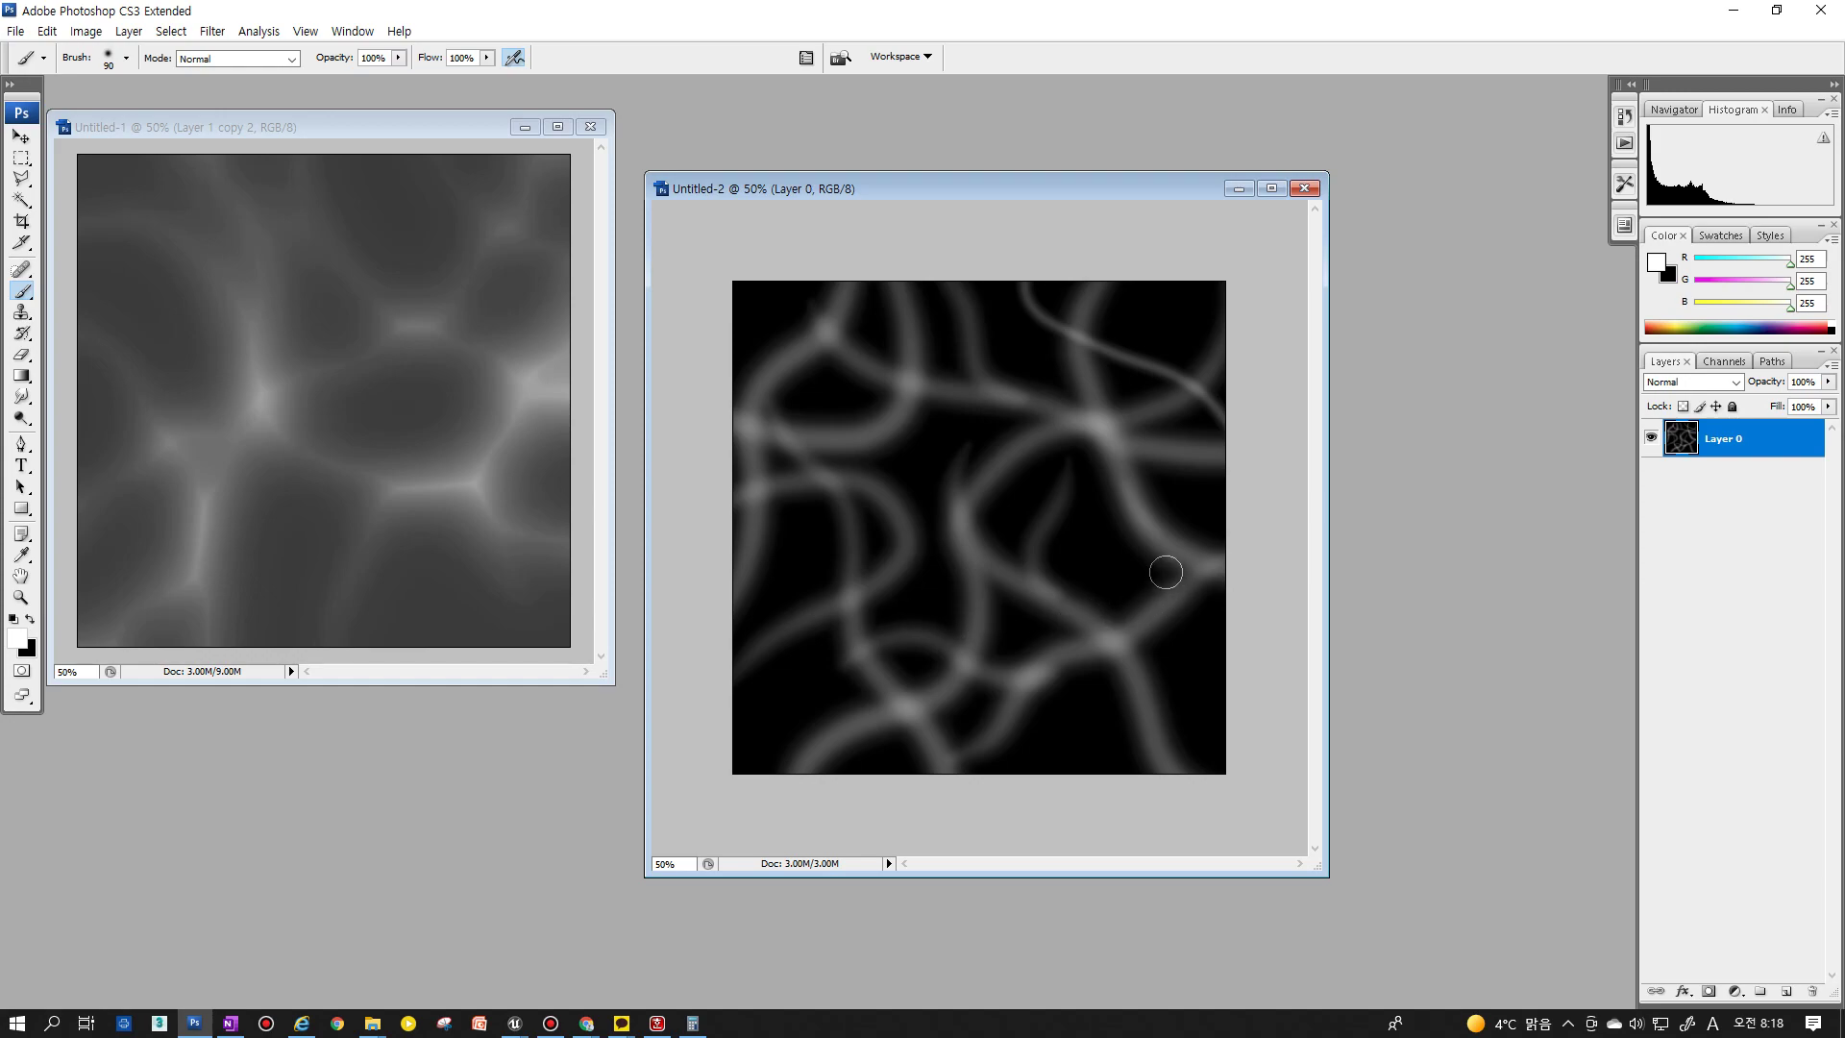
mouse_move(1166, 572)
left_mouse_down()
mouse_move(1235, 770)
mouse_move(1196, 769)
left_mouse_up()
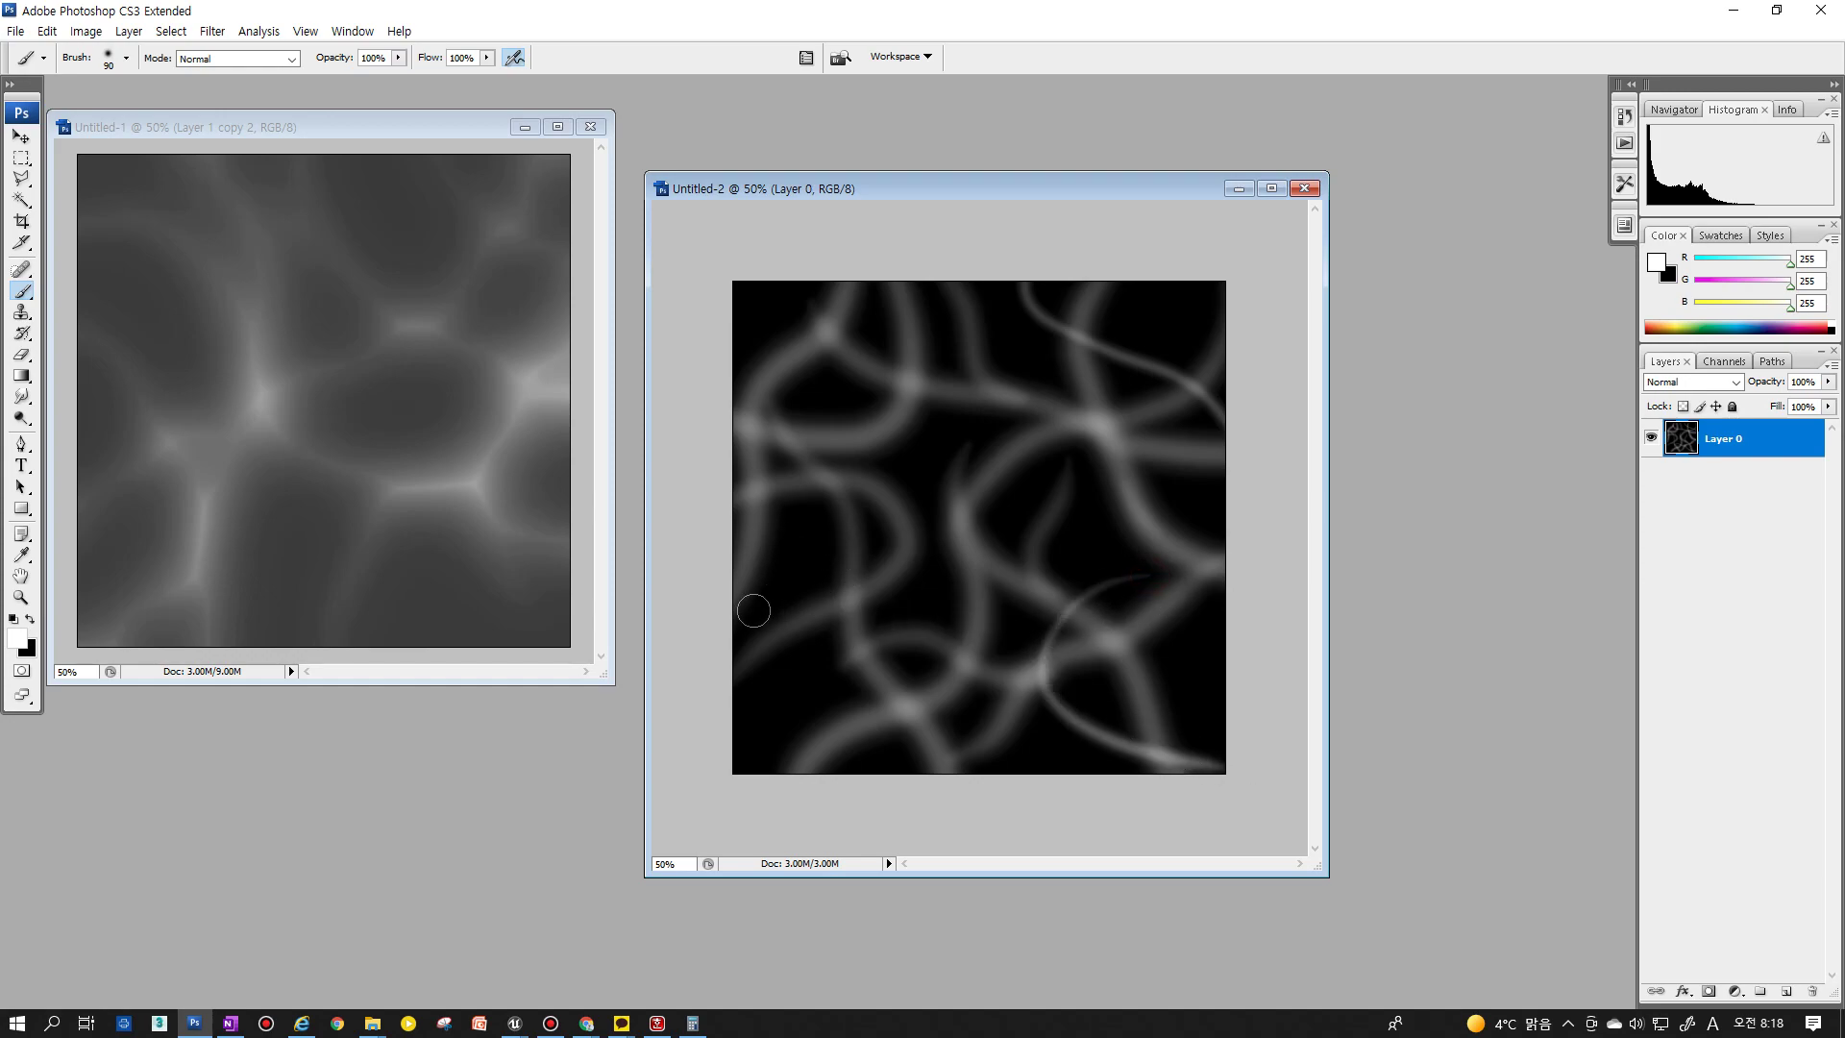
left_click_drag(754, 611, 849, 736)
left_click_drag(779, 294, 1099, 544)
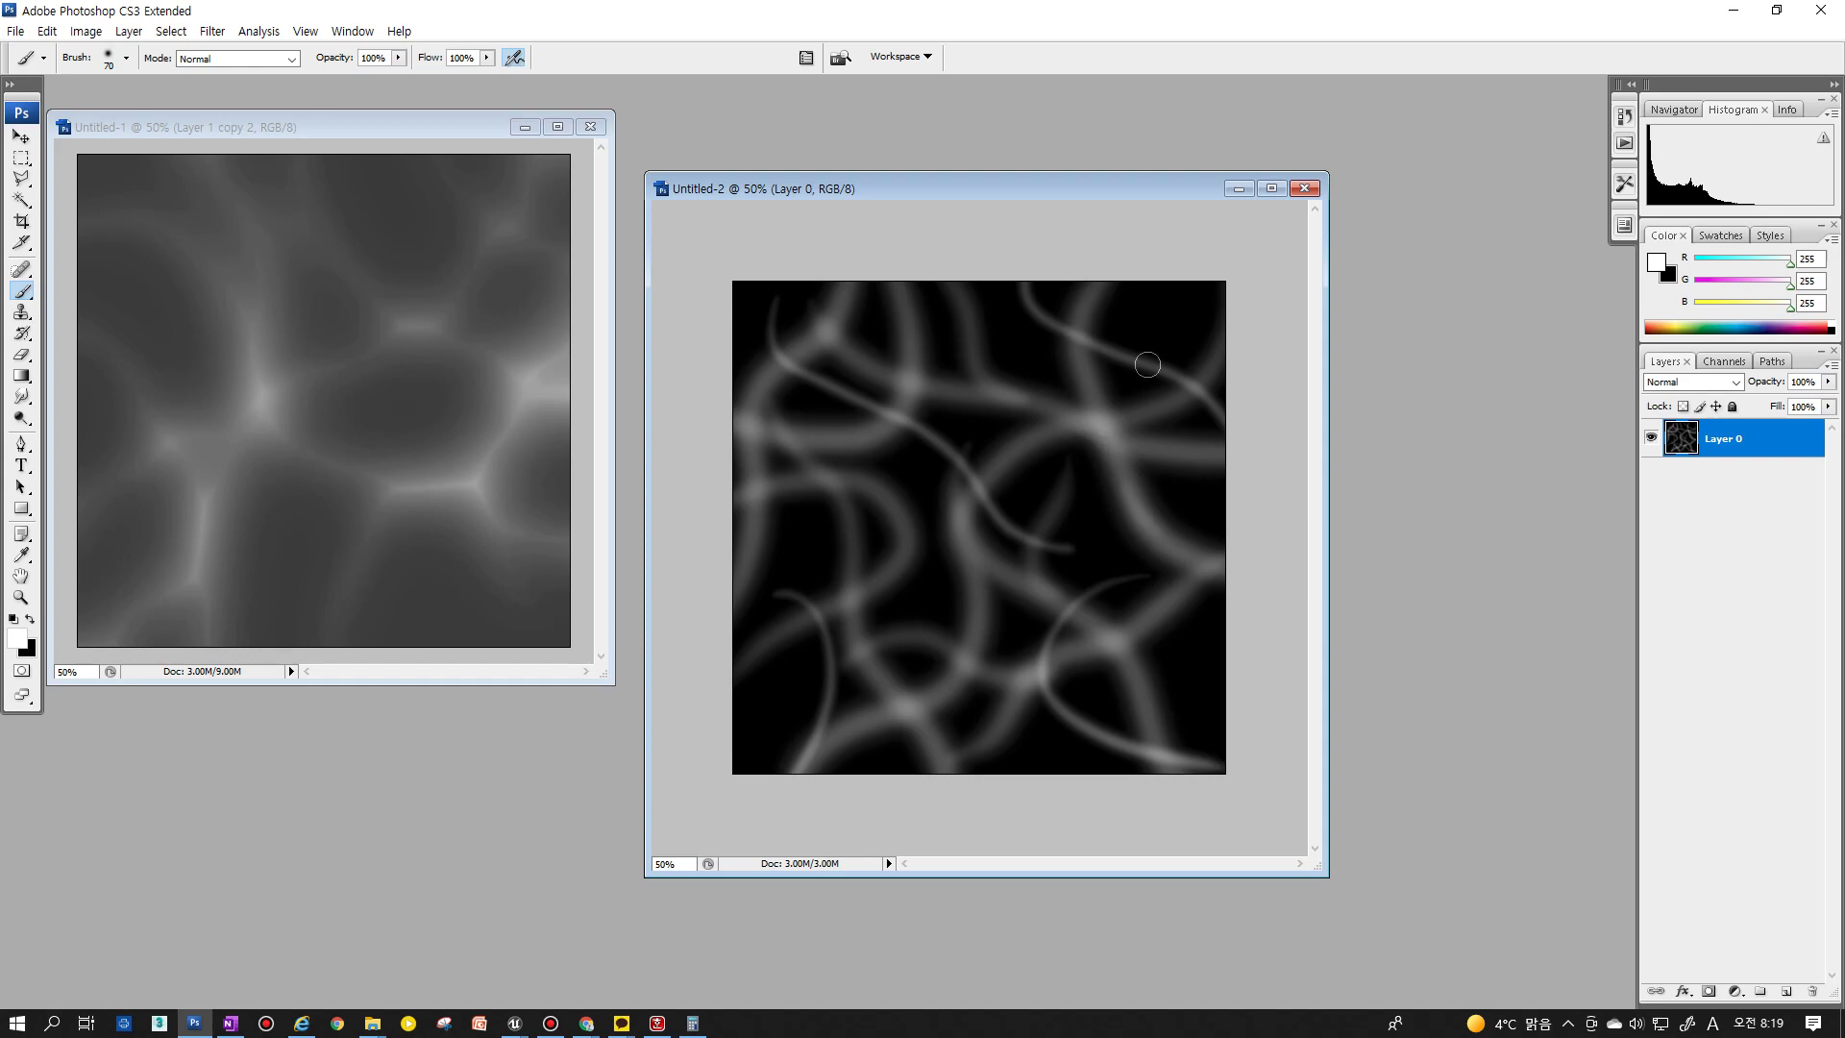
left_click_drag(1027, 186, 978, 151)
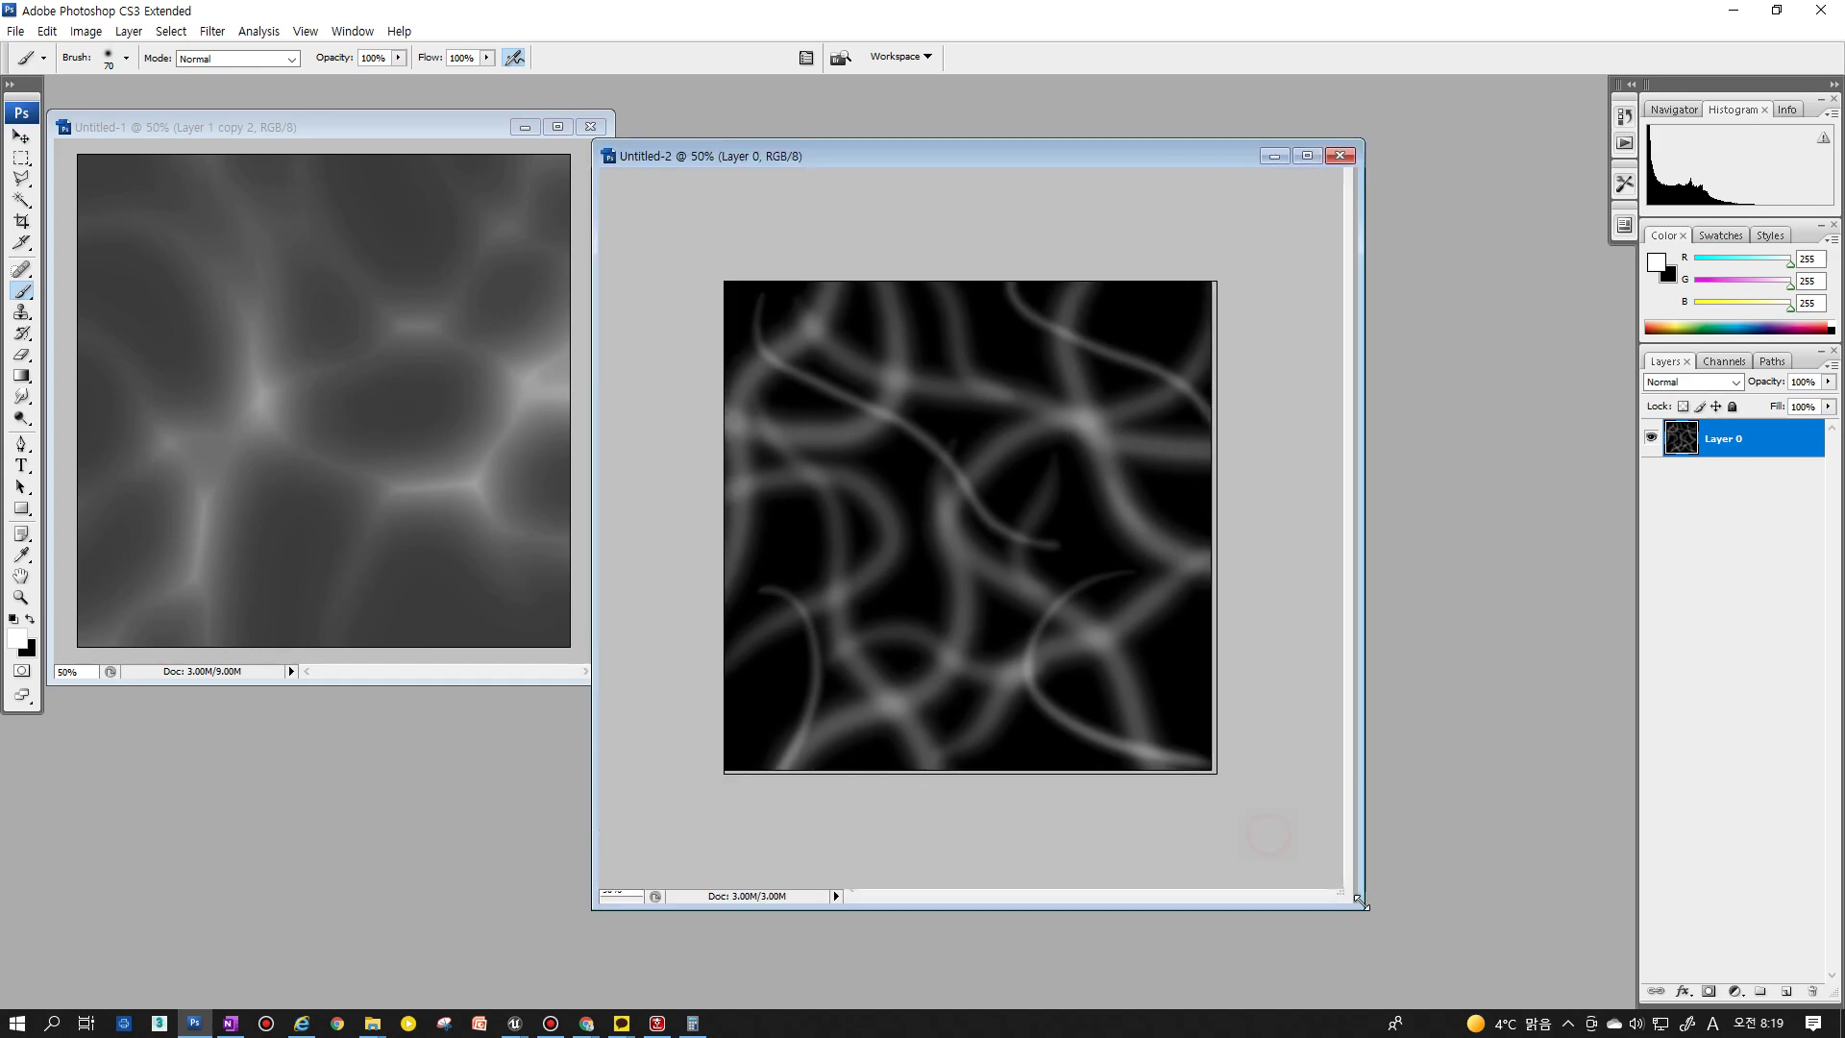
Zoom to 66.67% and add faint white strokes on the right, lower middle and bottom-left
left_click_drag(1279, 842, 1367, 909)
key("ctrl+plus")
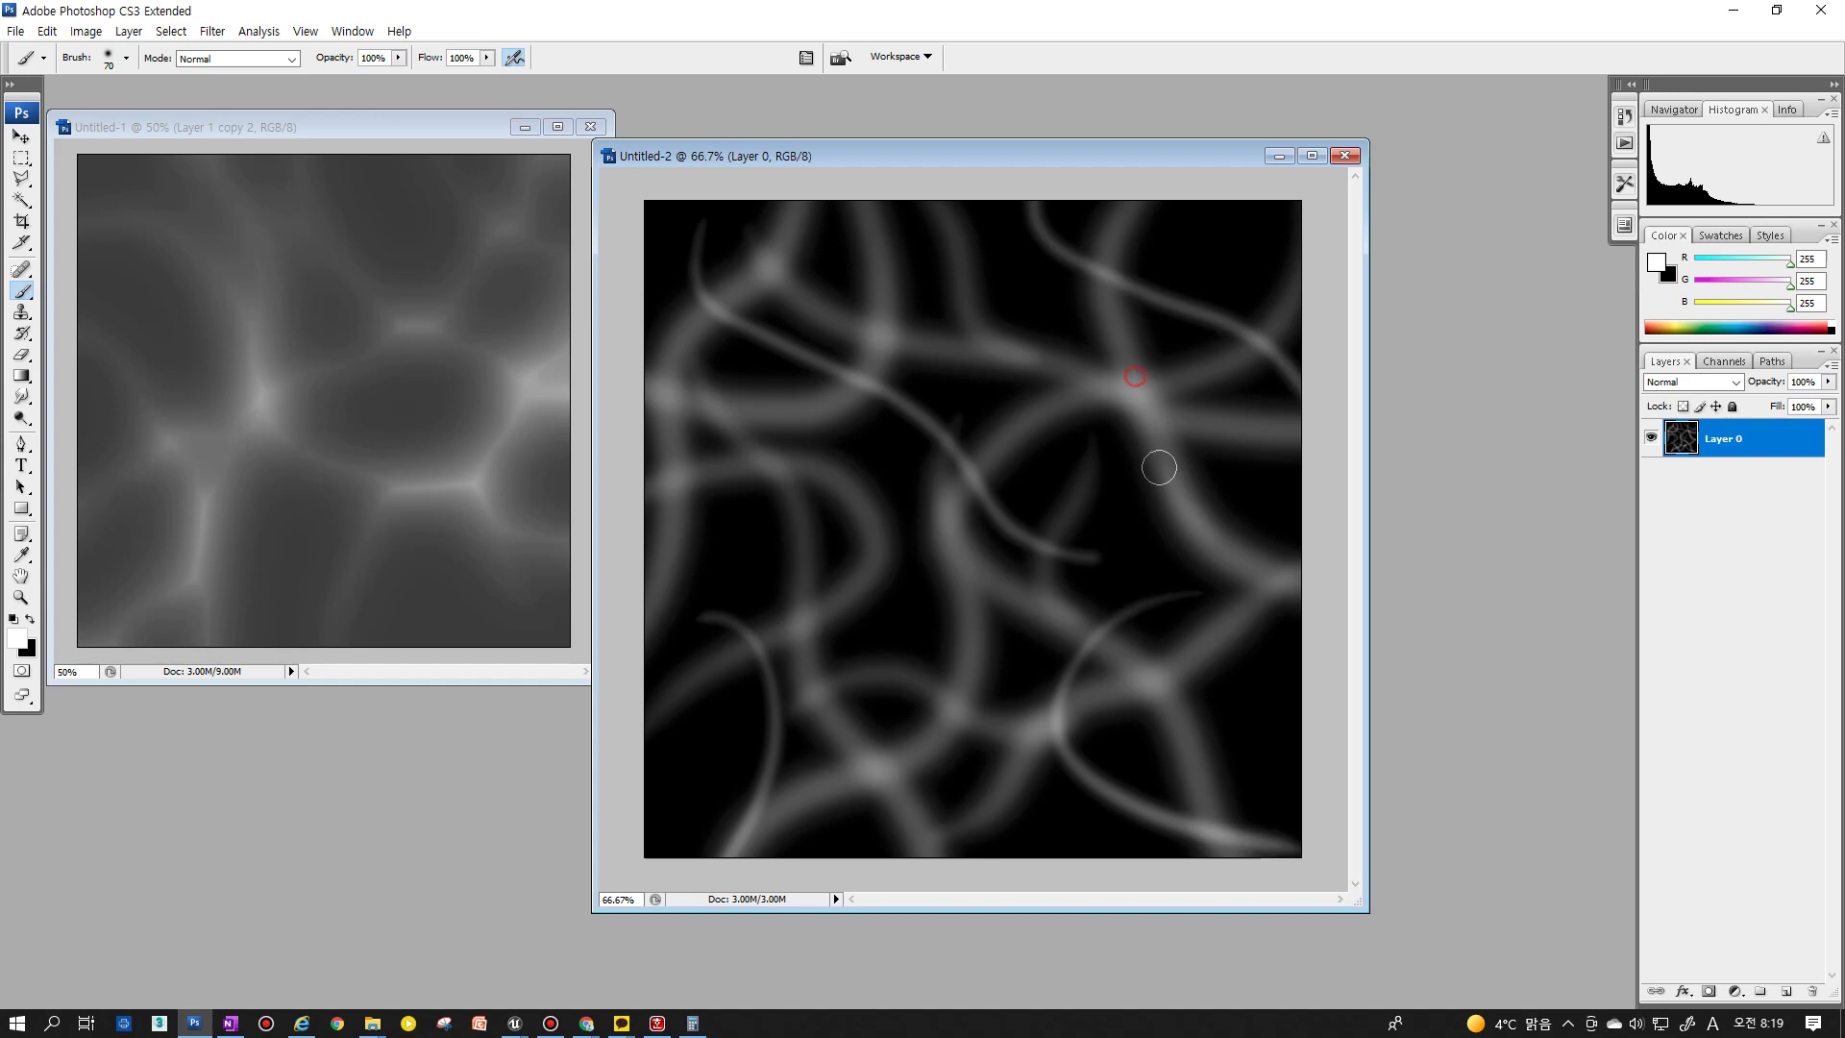
mouse_move(1160, 452)
left_mouse_down()
mouse_move(1206, 543)
mouse_move(1284, 623)
left_mouse_up()
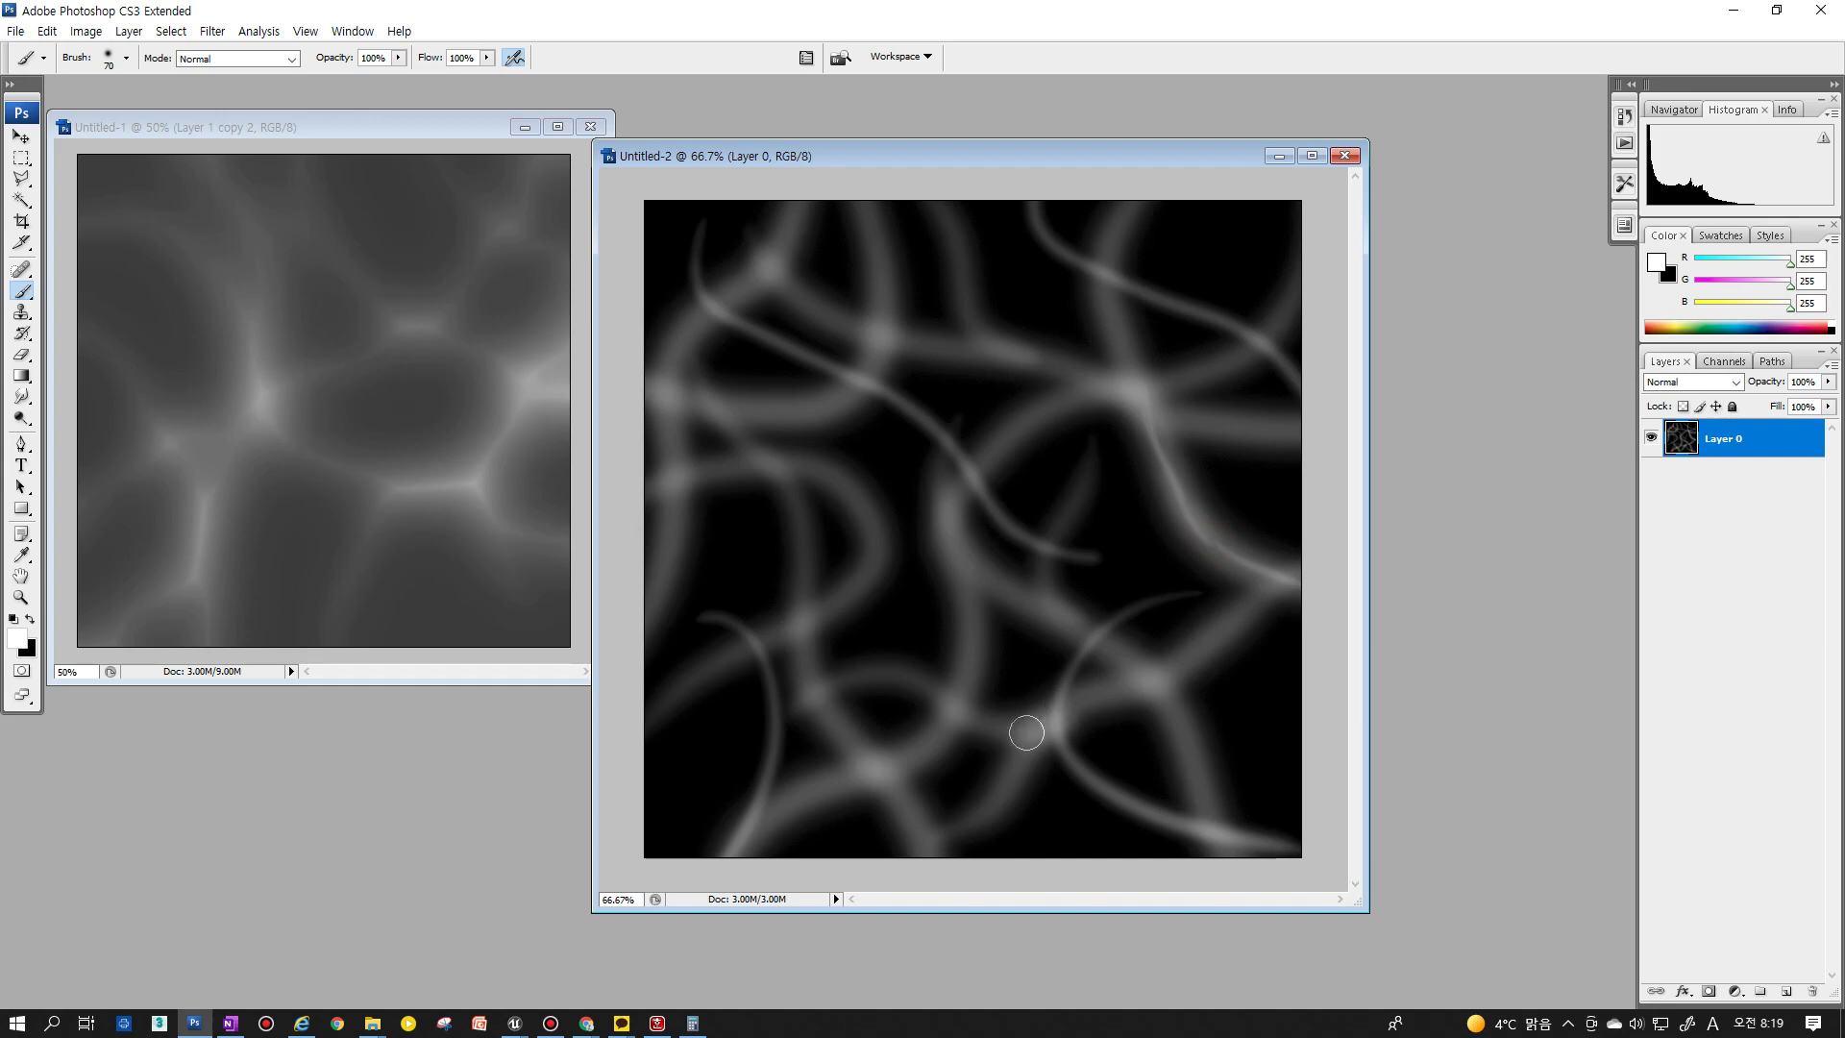
left_click_drag(1014, 740, 1187, 661)
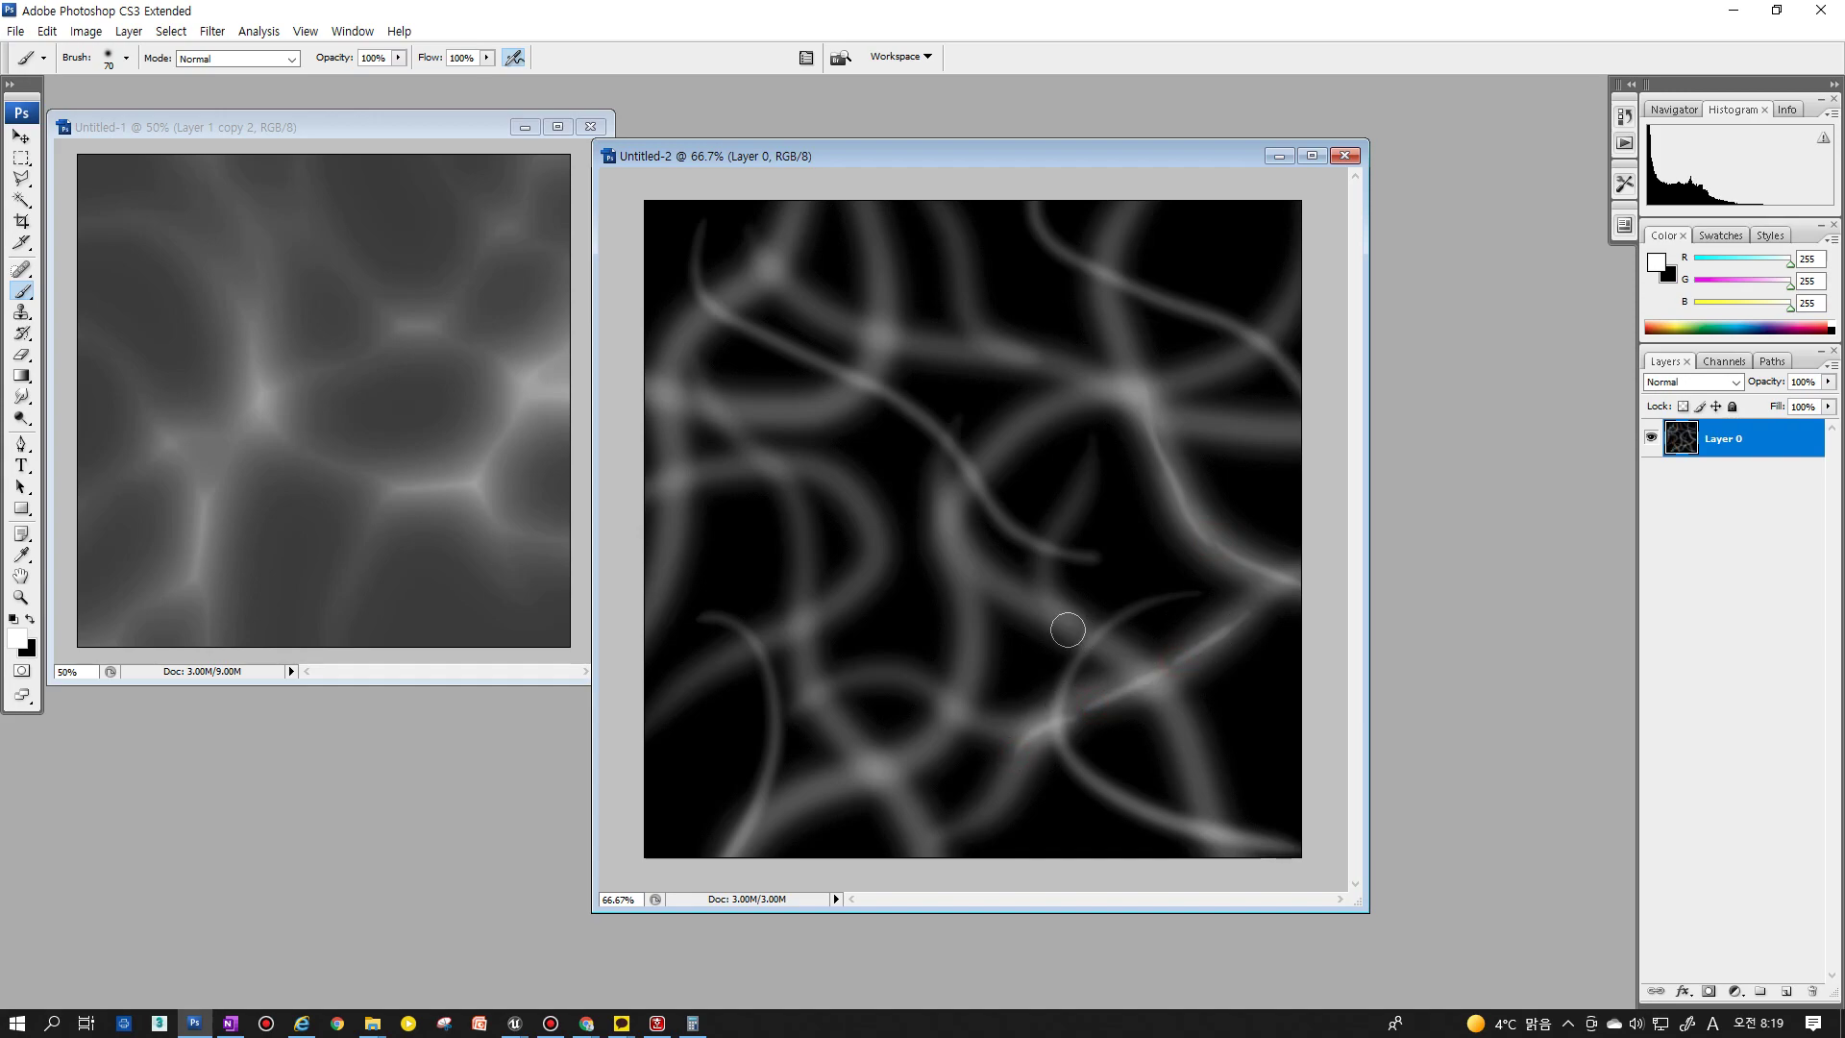
left_click_drag(1057, 615, 1158, 678)
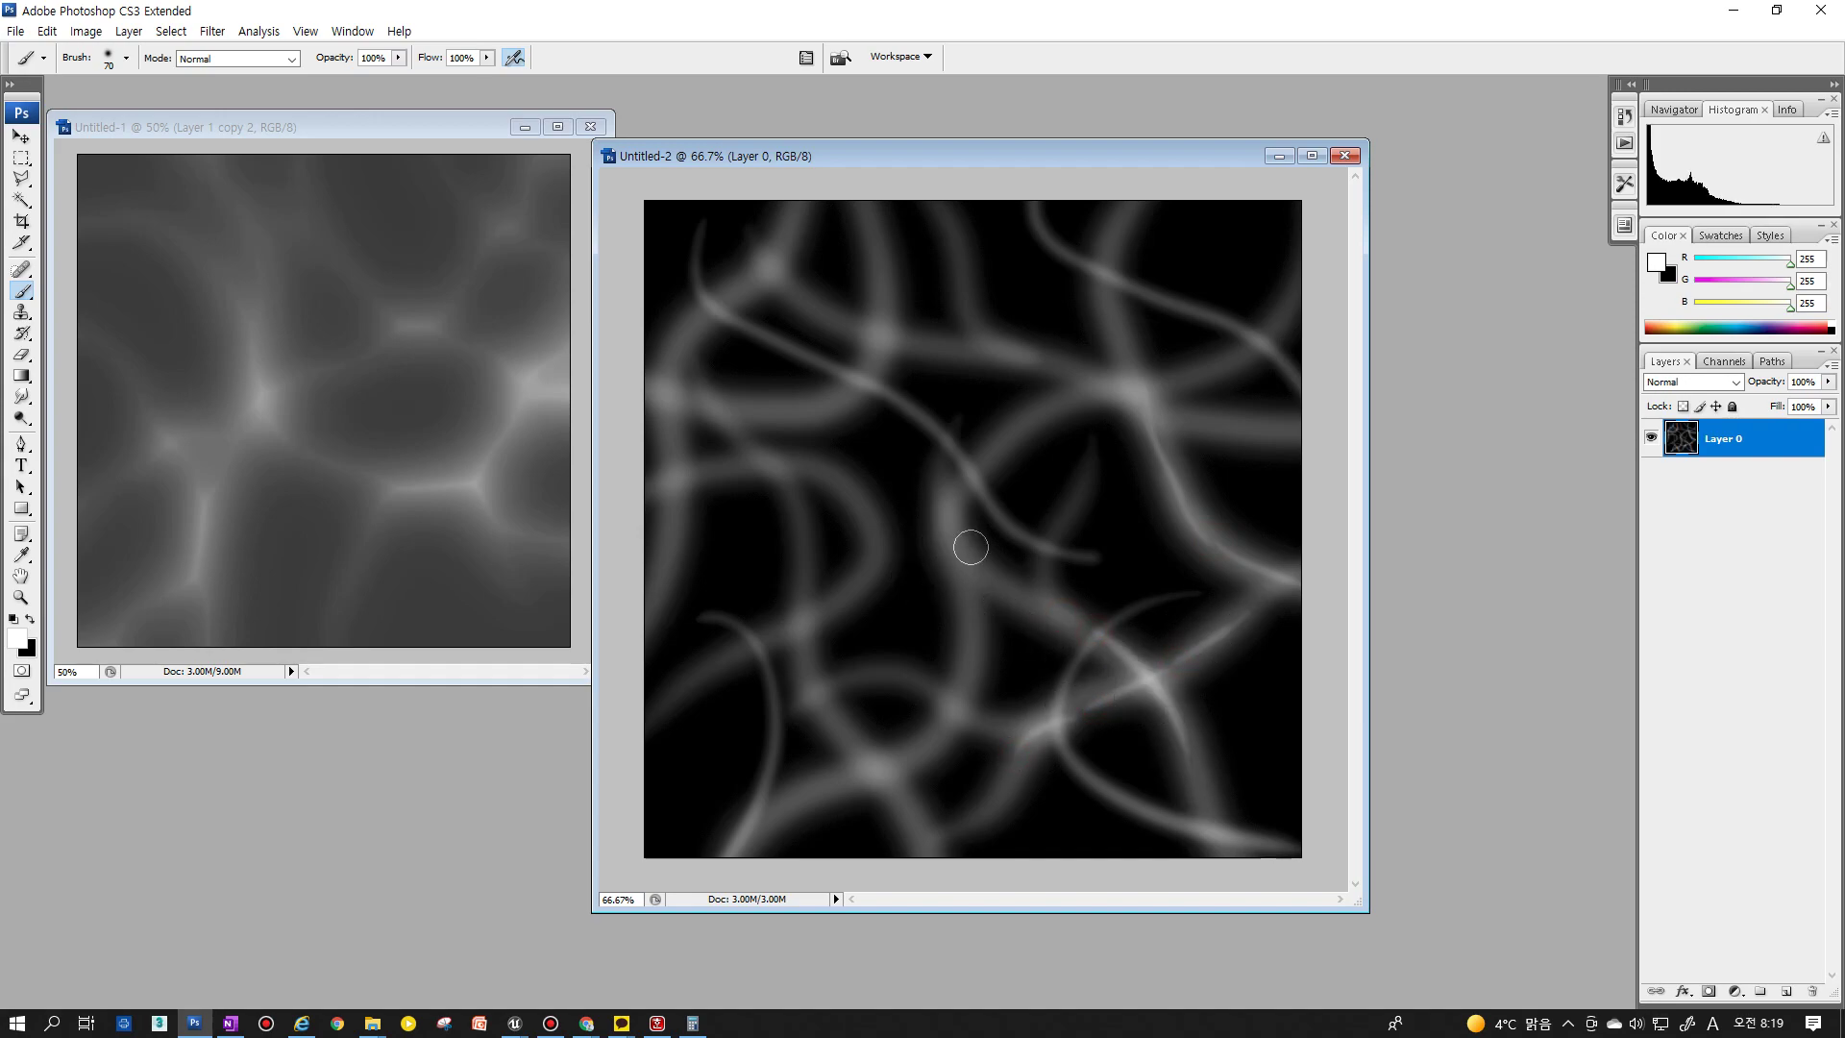
left_click_drag(779, 808, 947, 713)
left_click_drag(959, 485, 972, 688)
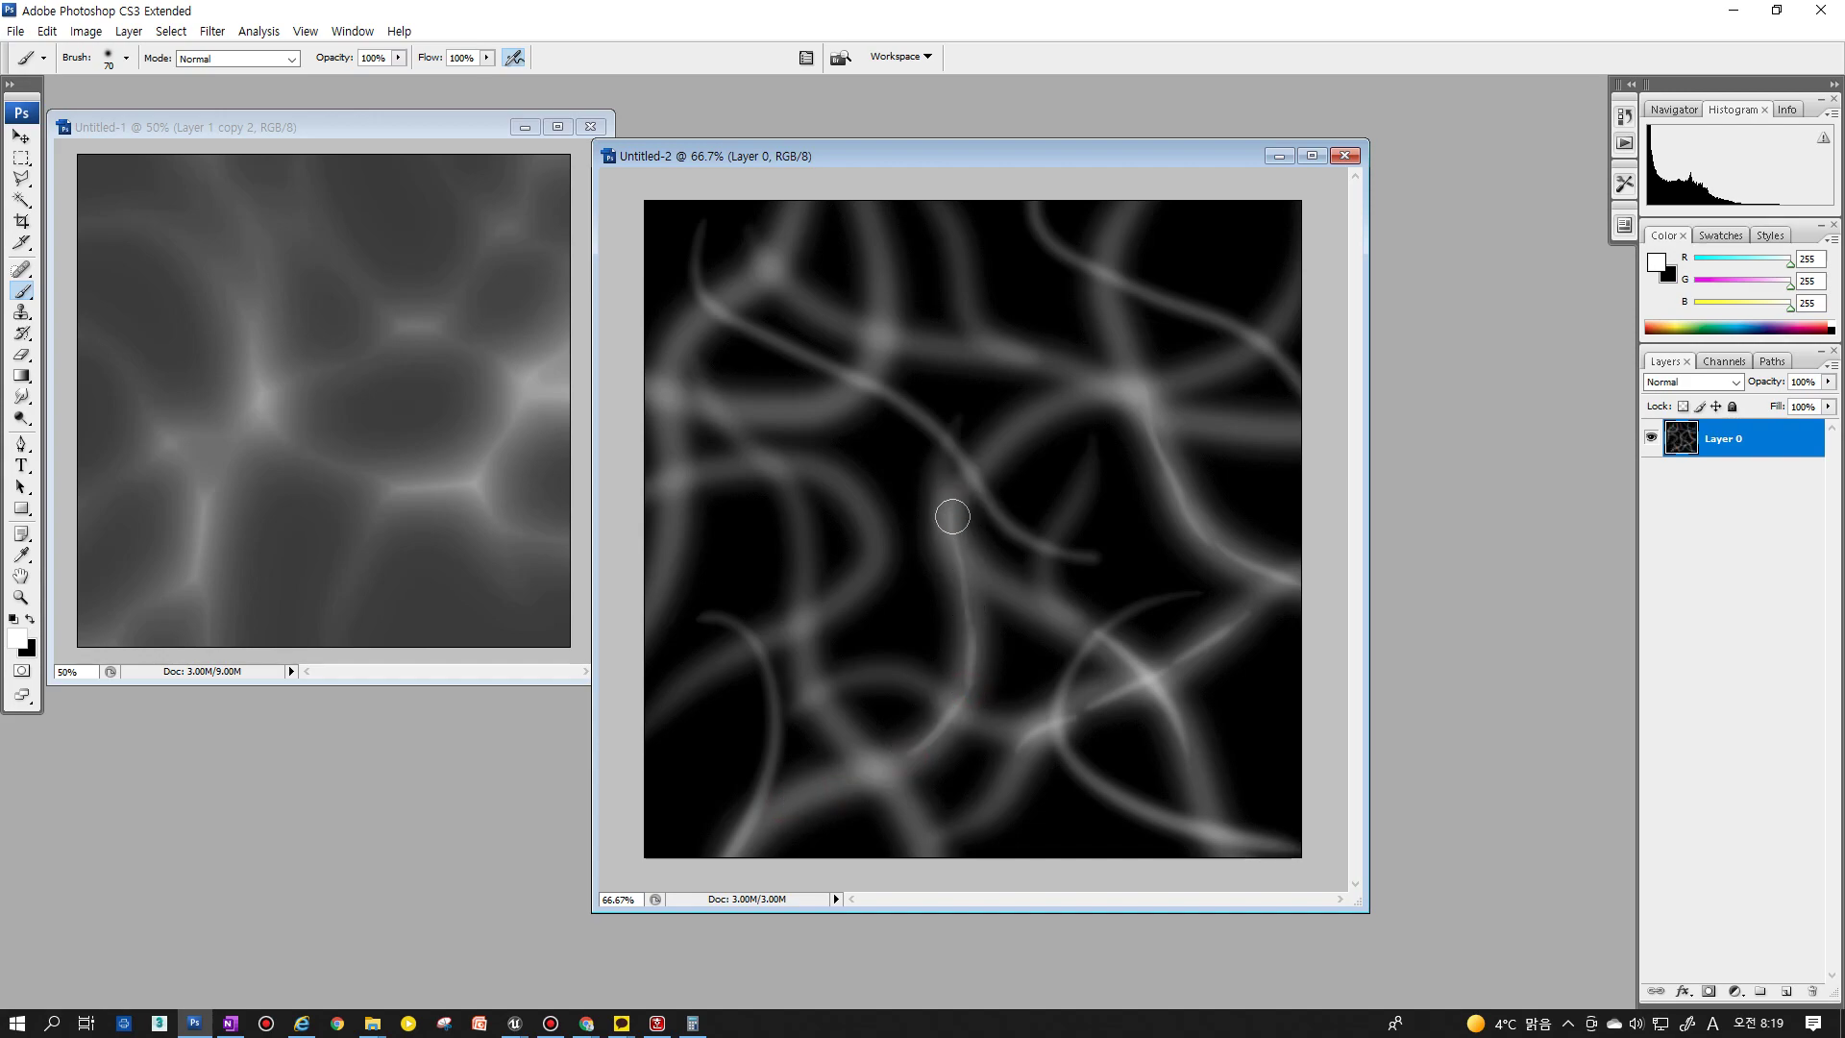
Paint brighter strokes across the upper-left and left side, redoing one near the bottom left
left_click_drag(995, 459, 1105, 398)
left_click_drag(760, 294, 931, 345)
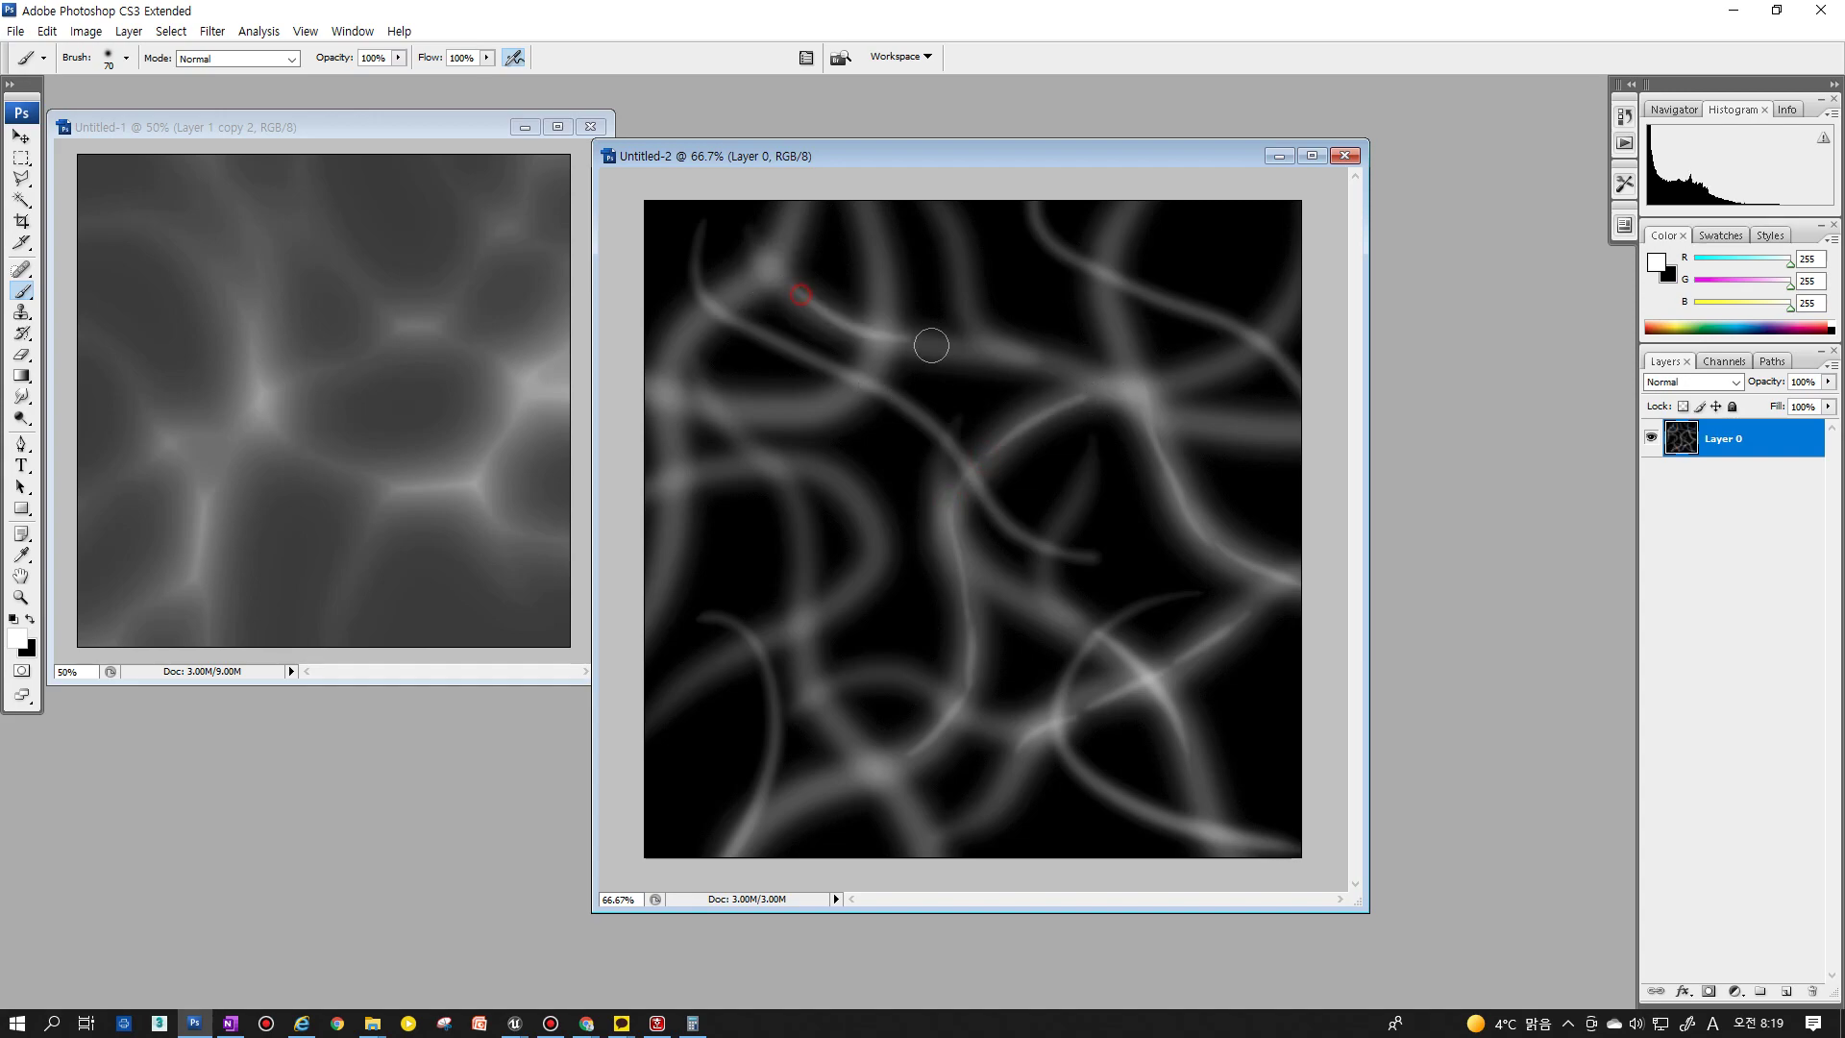
left_click_drag(673, 415, 884, 342)
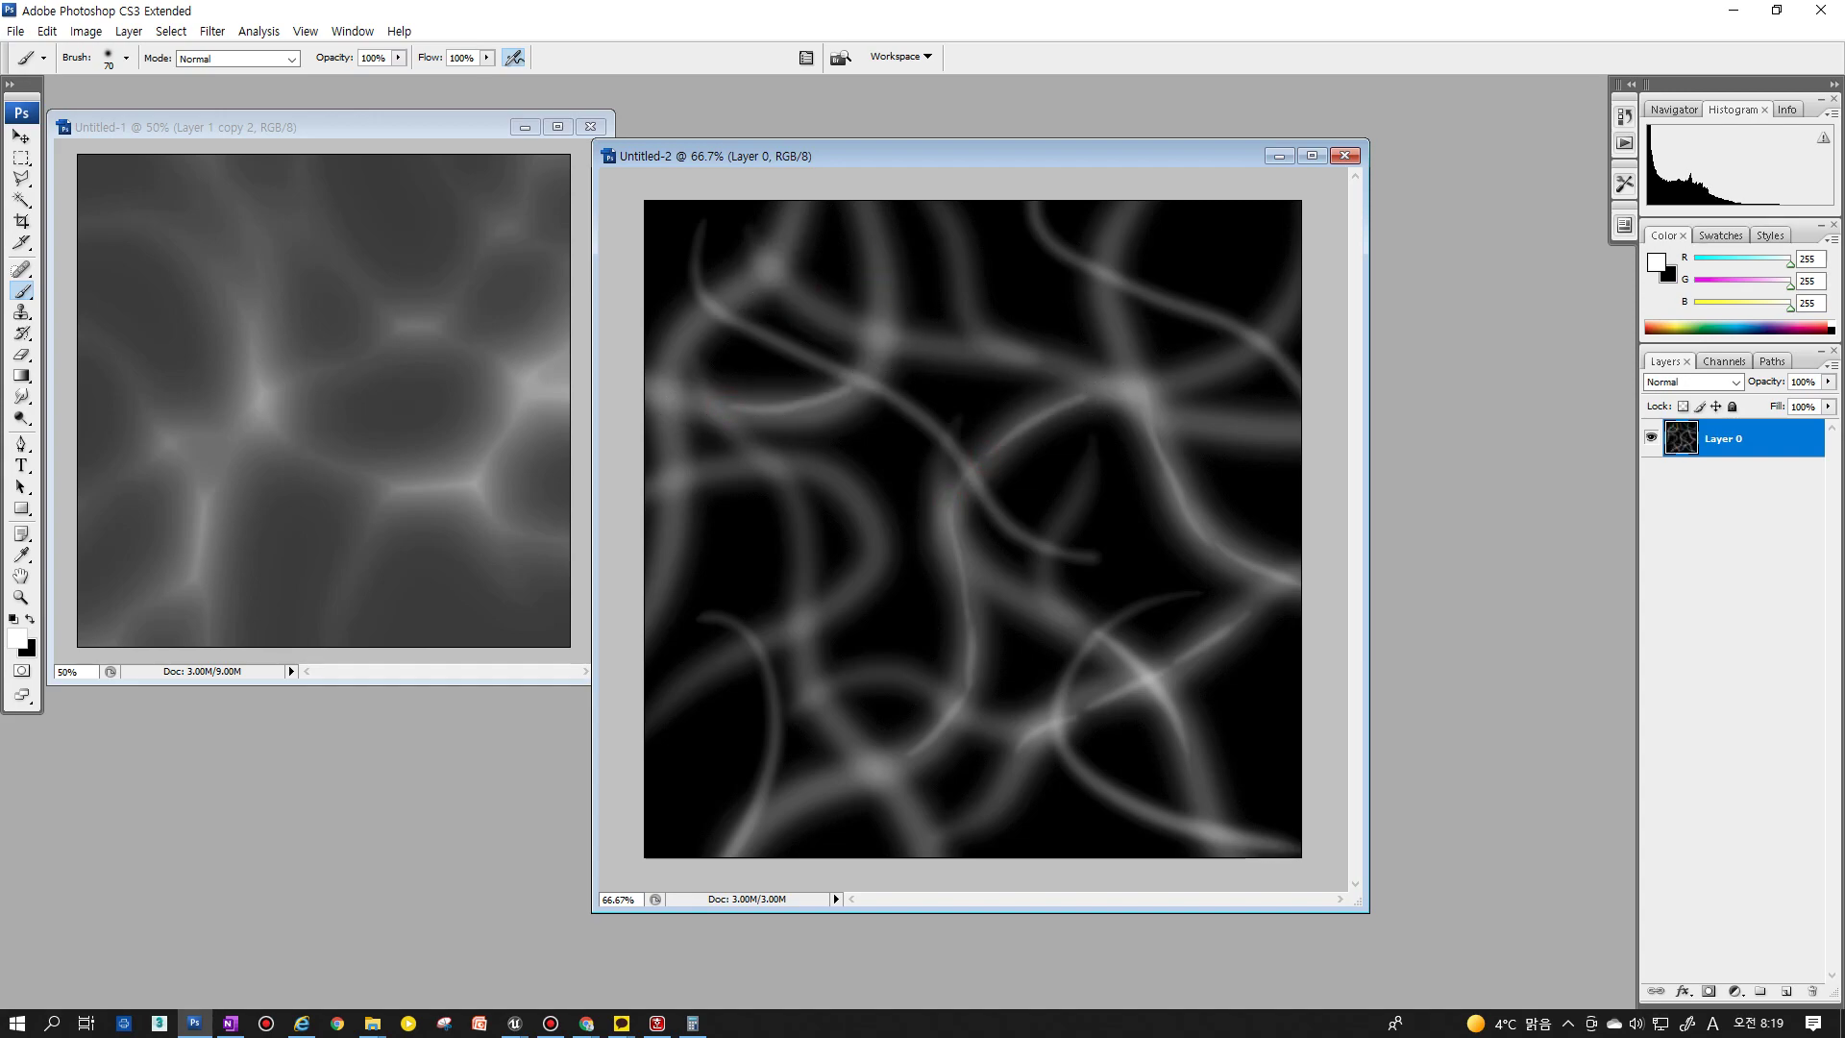
left_click_drag(884, 236, 782, 404)
left_click_drag(740, 466, 864, 500)
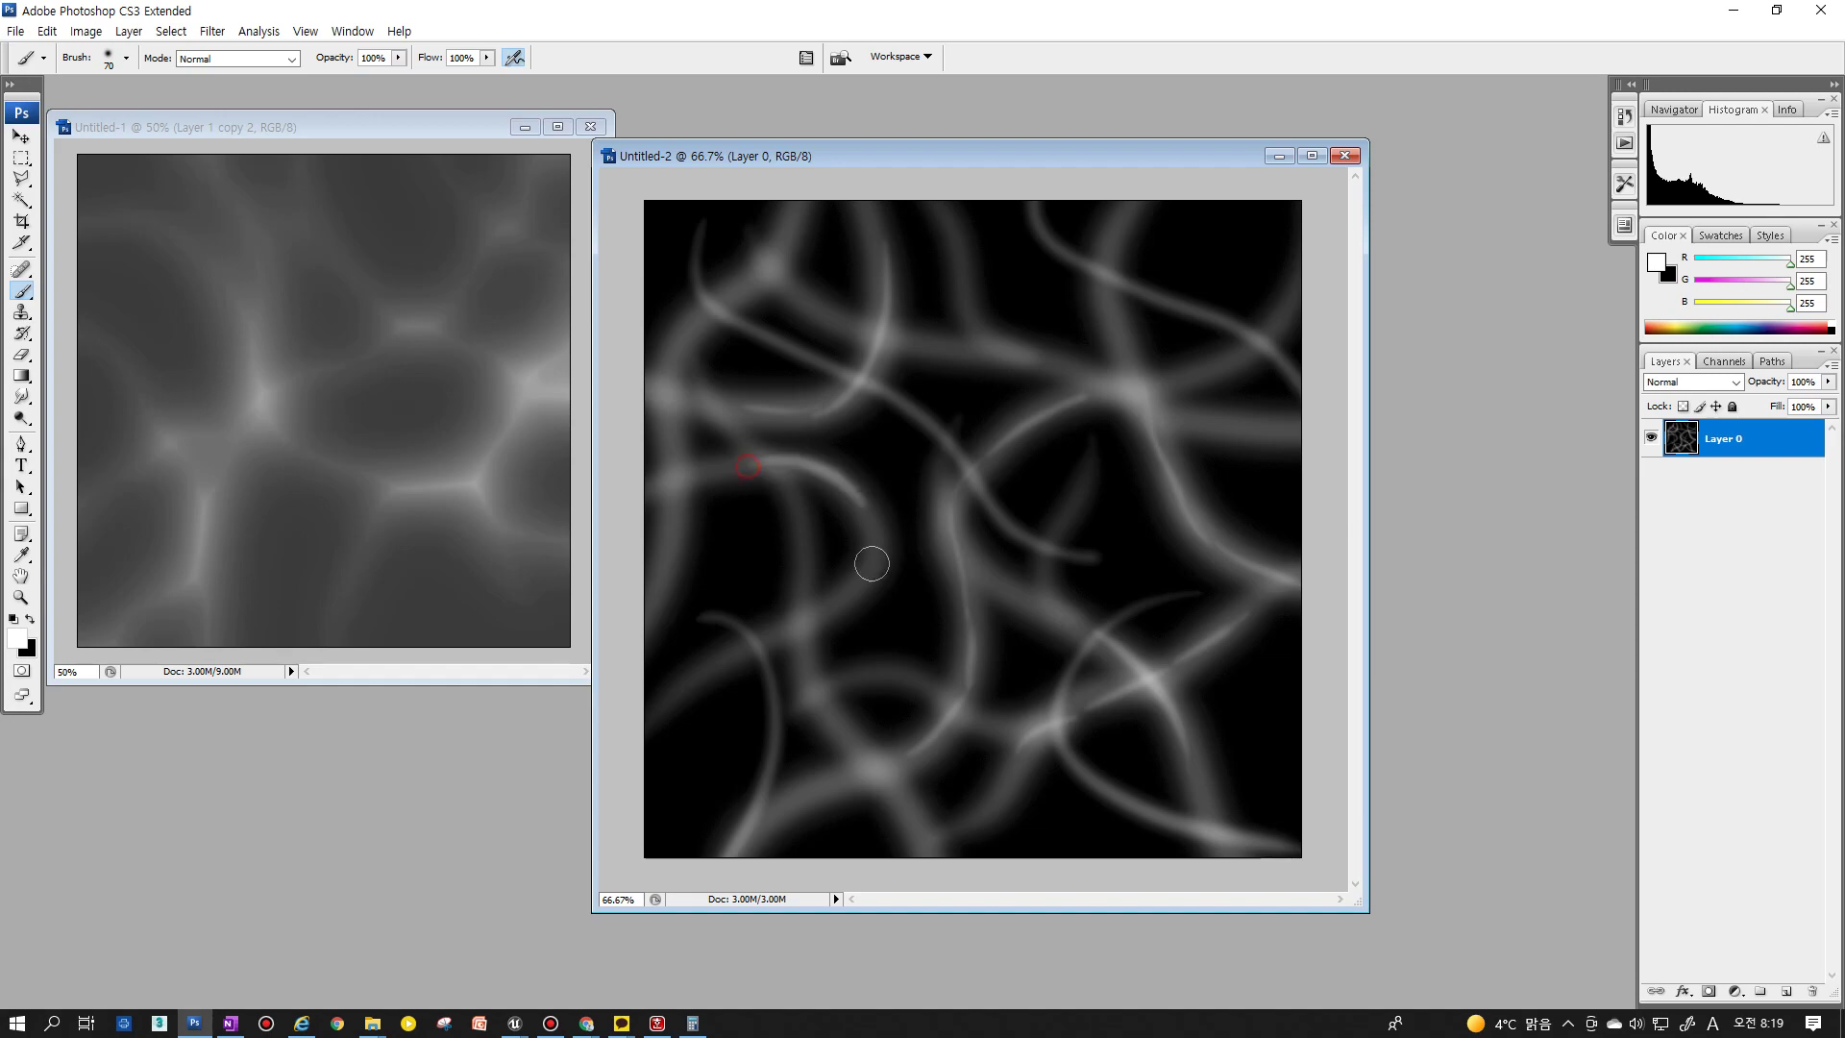
mouse_move(711, 639)
left_mouse_down()
mouse_move(846, 577)
mouse_move(840, 753)
left_mouse_up()
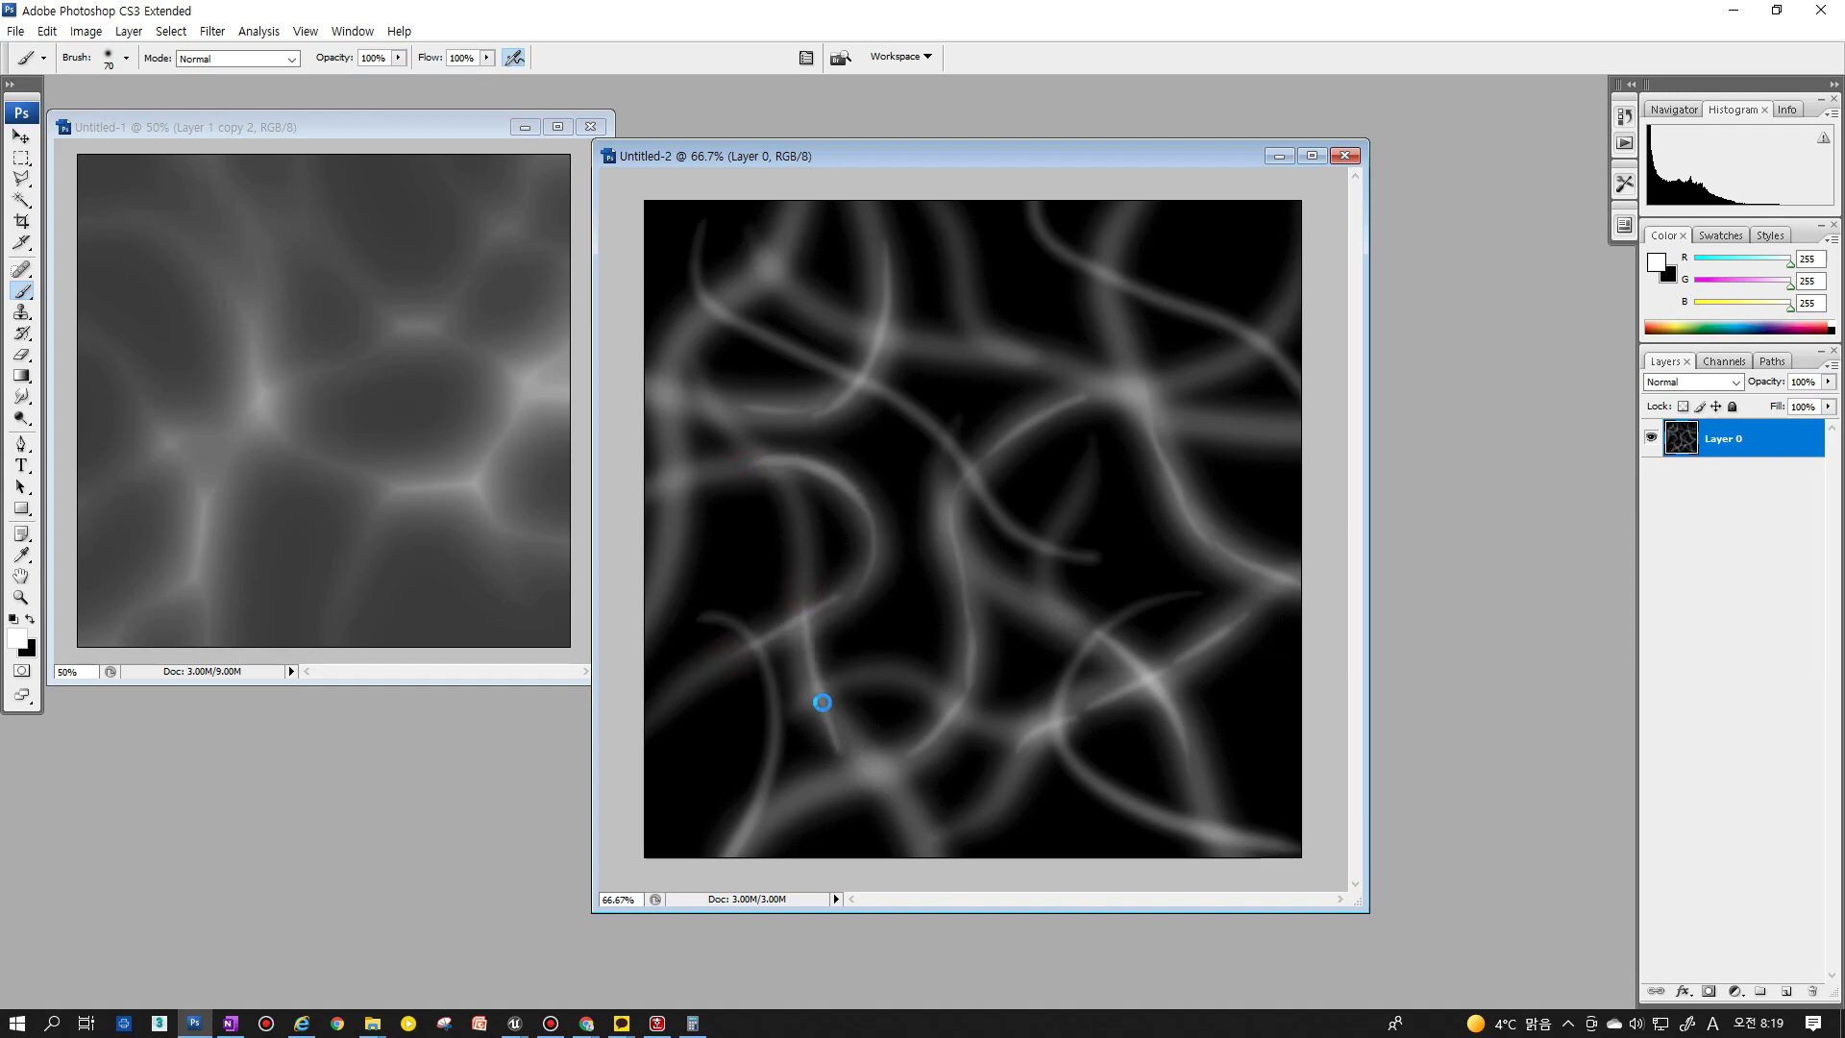
key("ctrl+z")
mouse_move(812, 658)
left_mouse_down()
mouse_move(898, 790)
mouse_move(913, 708)
left_mouse_up()
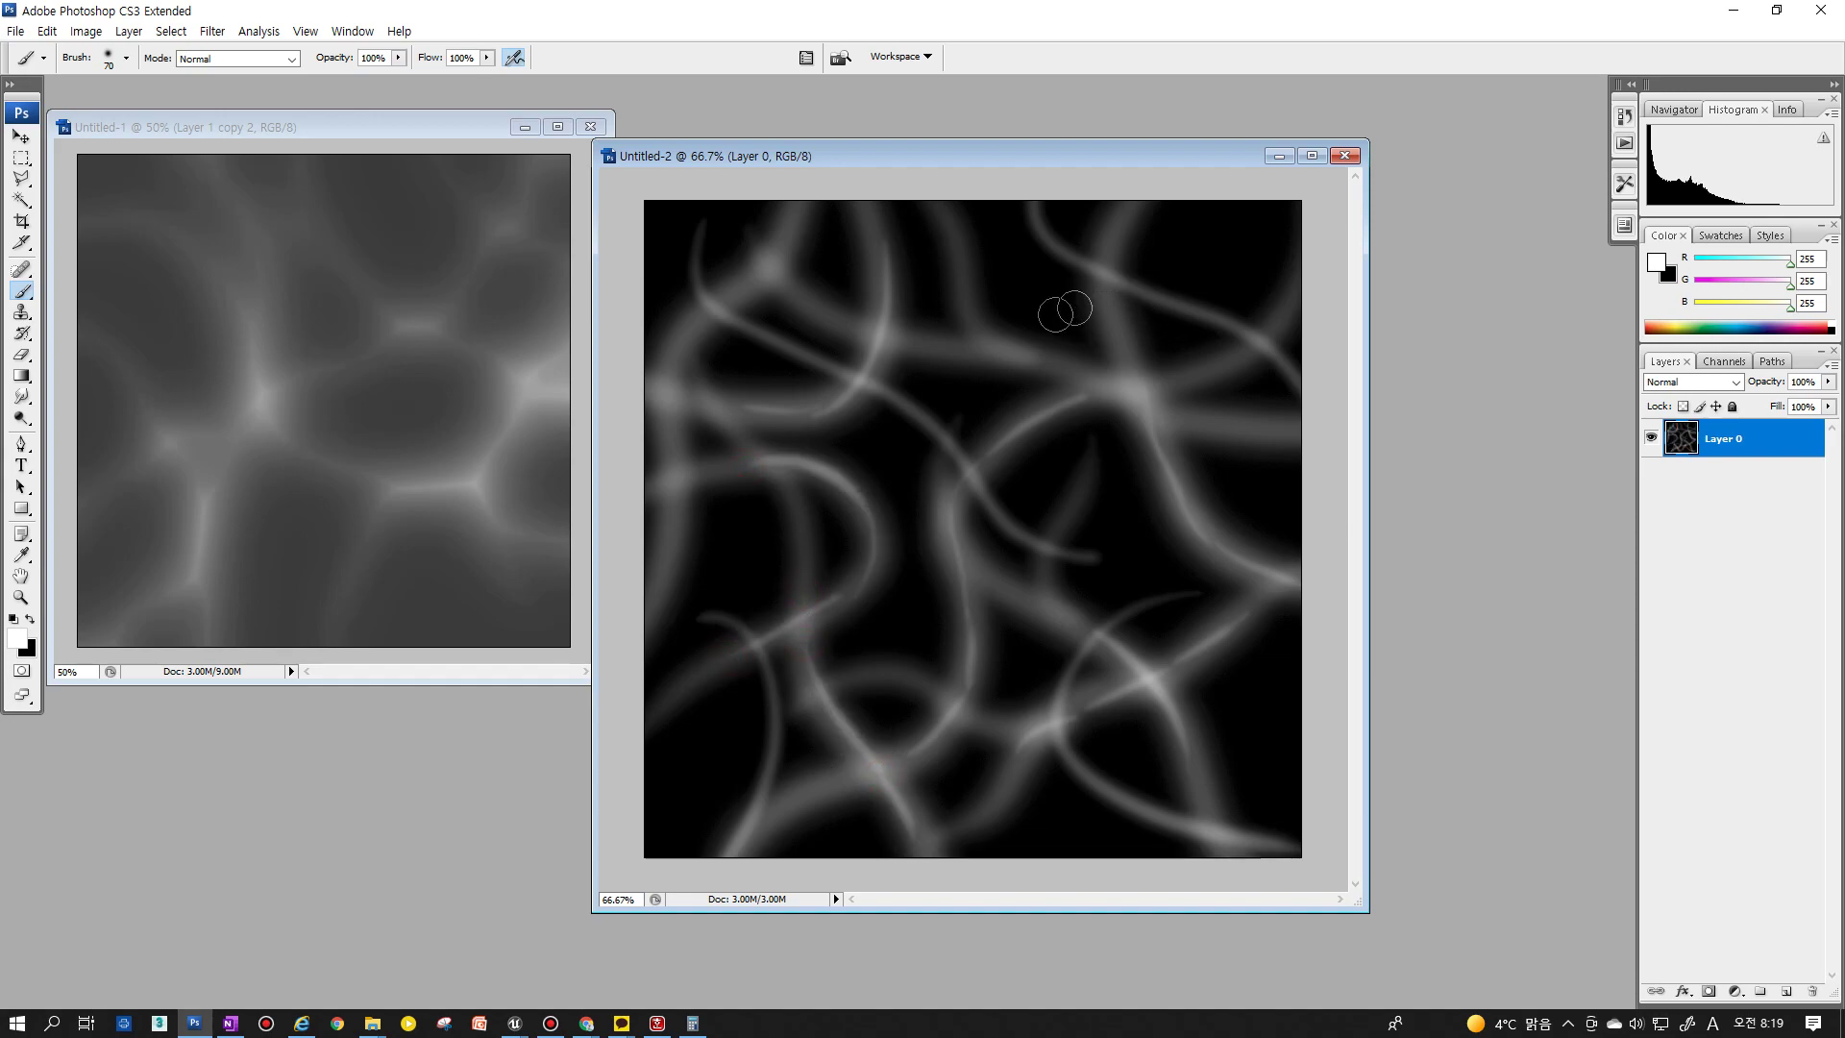
Add bright and faint strokes in the upper right, lower middle and along the left edge
mouse_move(1048, 366)
left_mouse_down()
mouse_move(1173, 392)
mouse_move(1285, 309)
left_mouse_up()
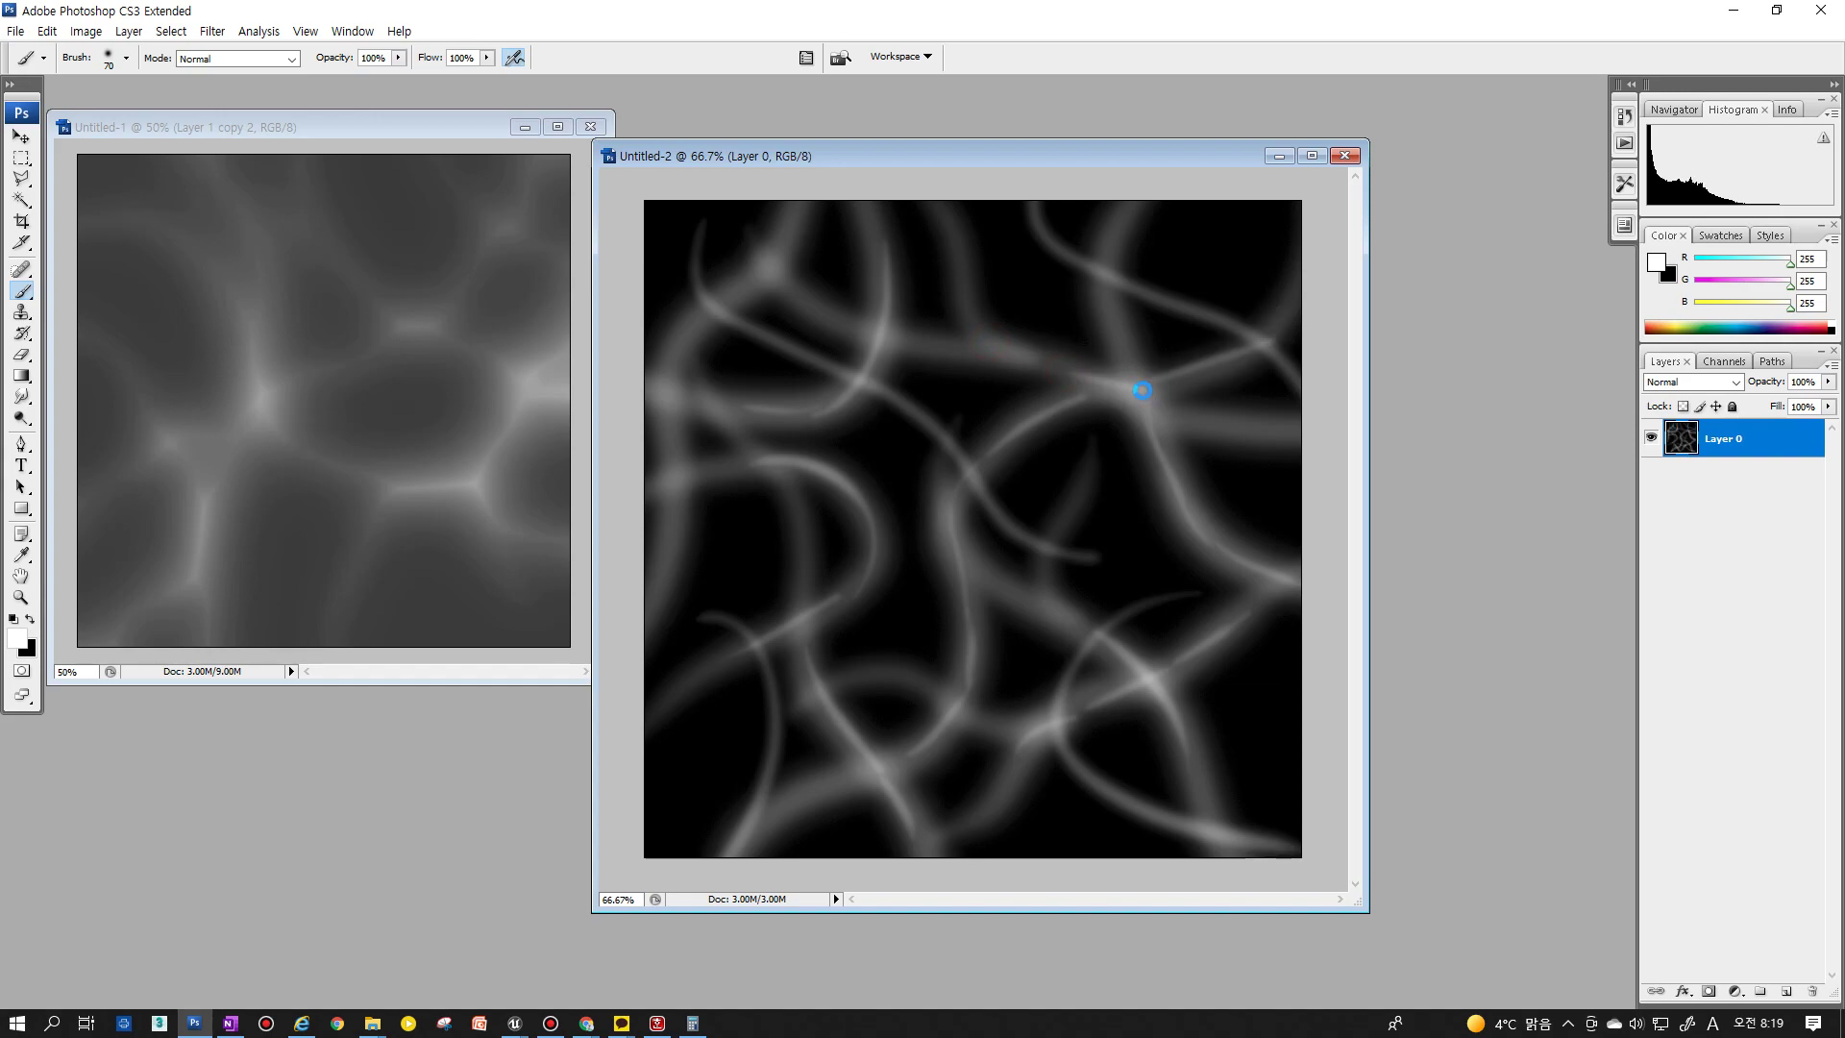
left_click_drag(1132, 383, 1240, 413)
left_click_drag(886, 669, 977, 717)
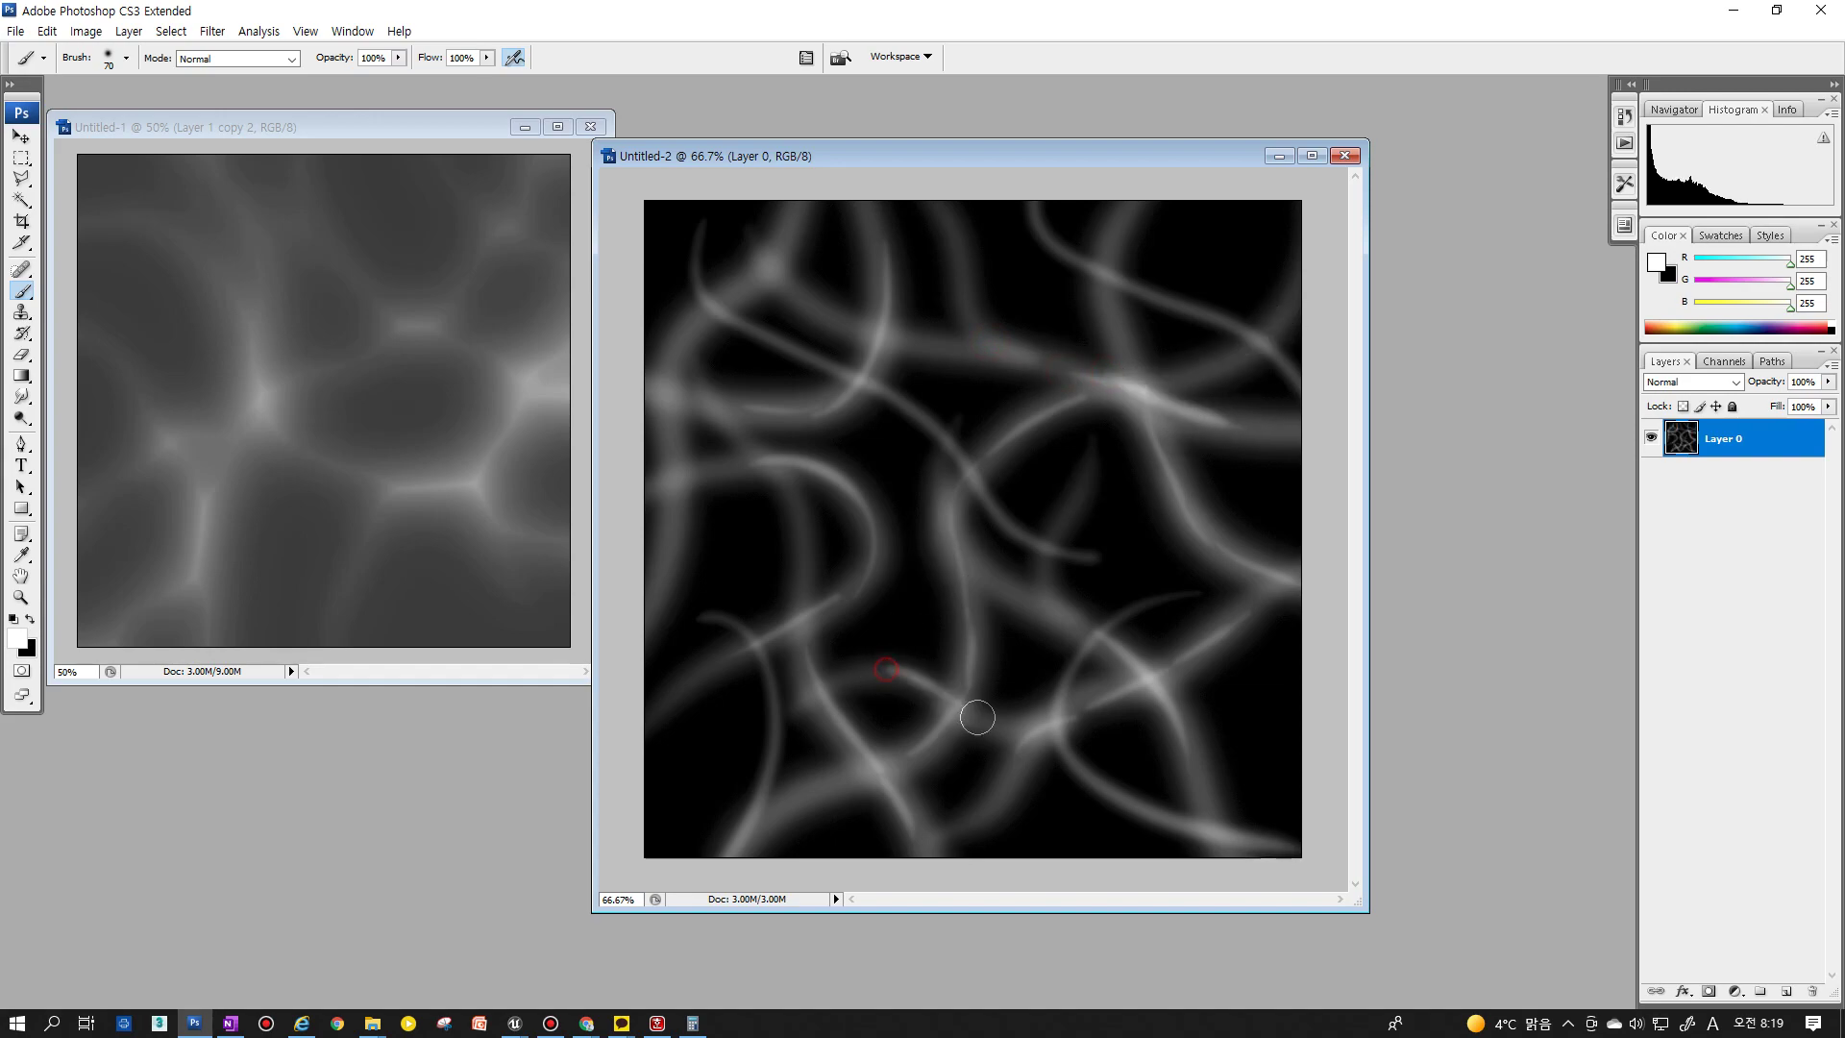
left_click_drag(1000, 582, 1207, 750)
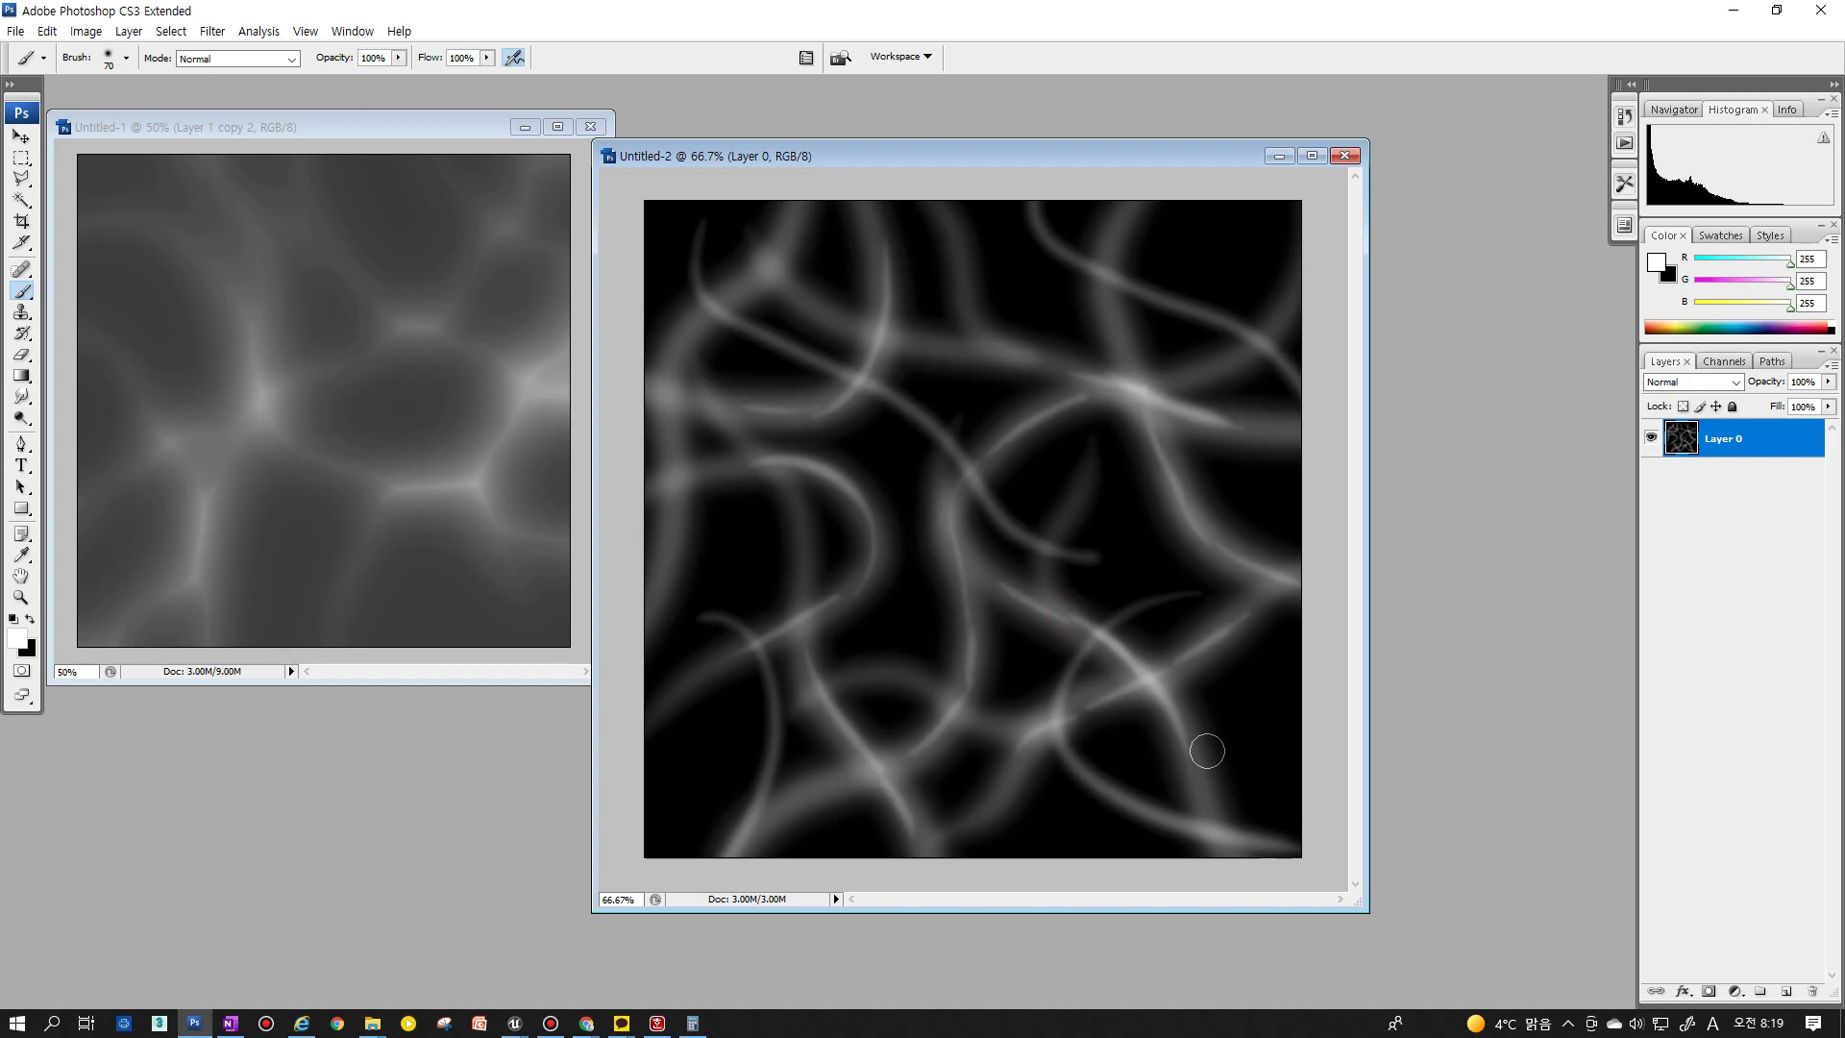
left_click_drag(662, 500, 771, 302)
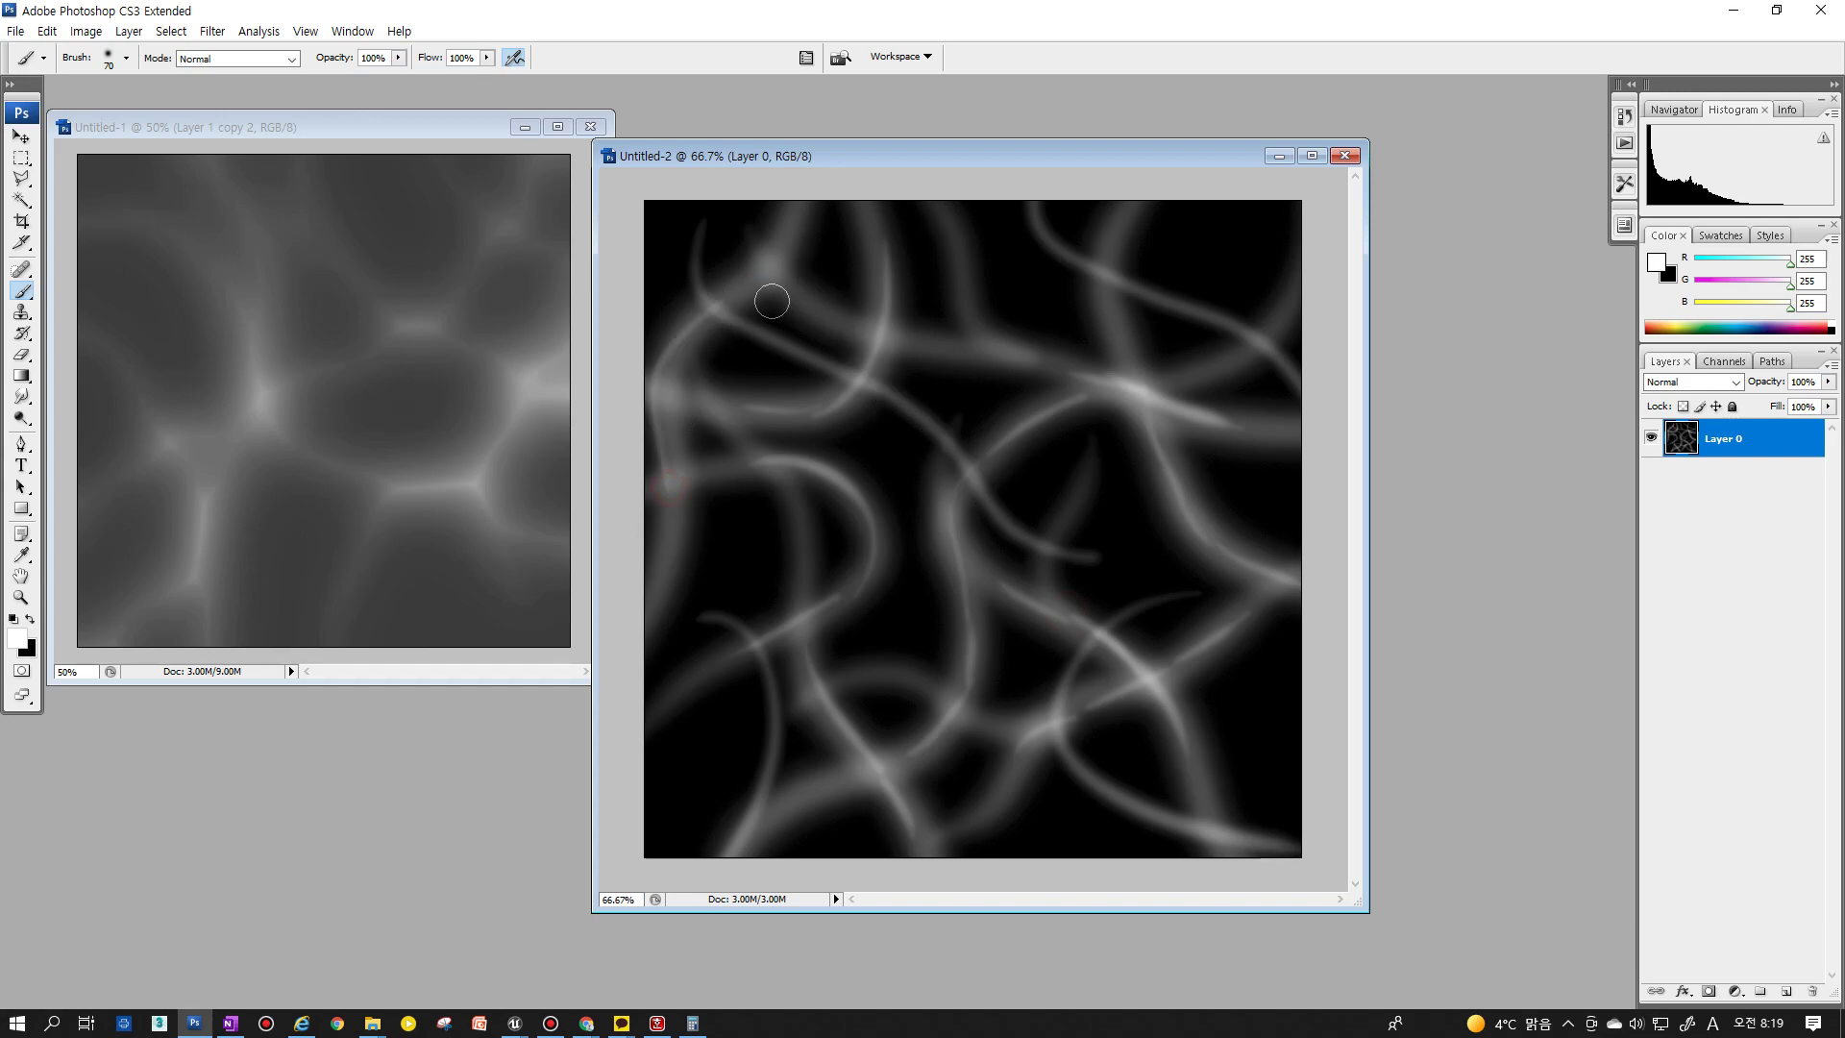
left_click_drag(681, 405, 689, 334)
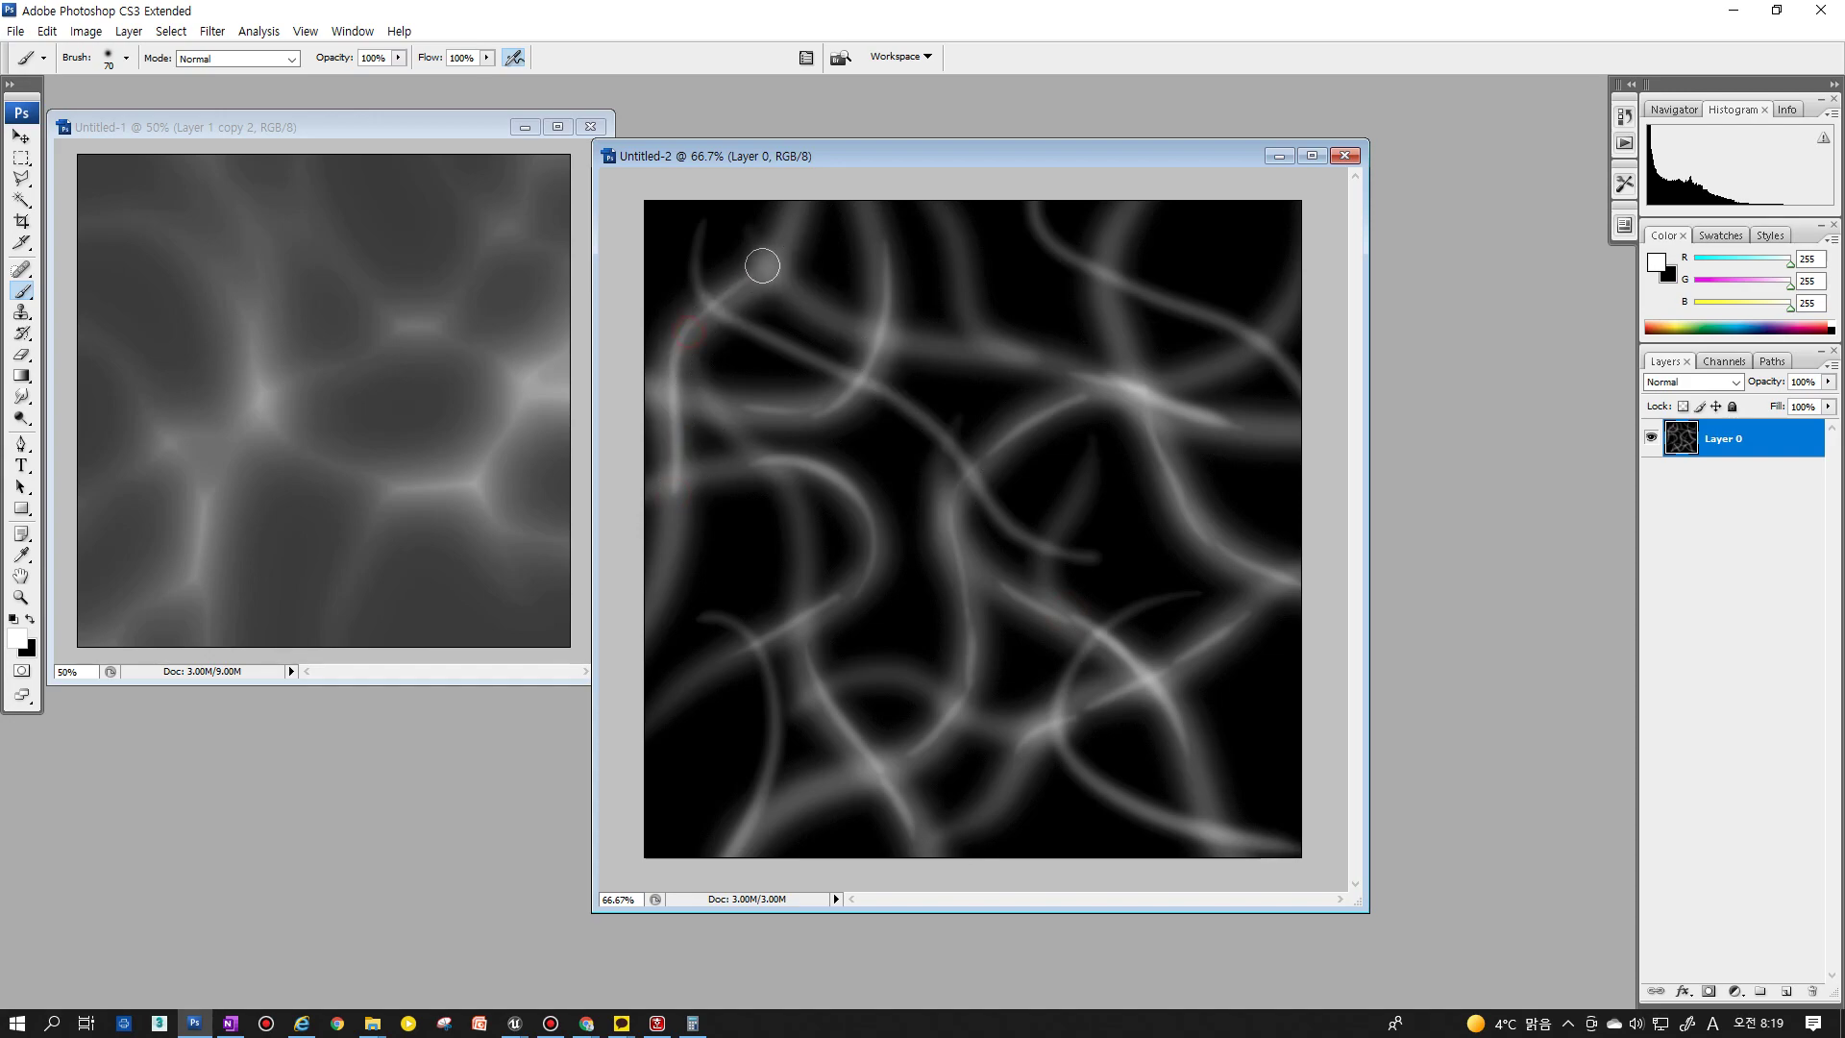
mouse_move(774, 274)
left_mouse_down()
mouse_move(805, 303)
mouse_move(792, 326)
left_mouse_up()
left_click_drag(728, 419, 804, 541)
Apply the Offset filter at +512 px horizontal and vertical with Wrap Around
left_click(171, 31)
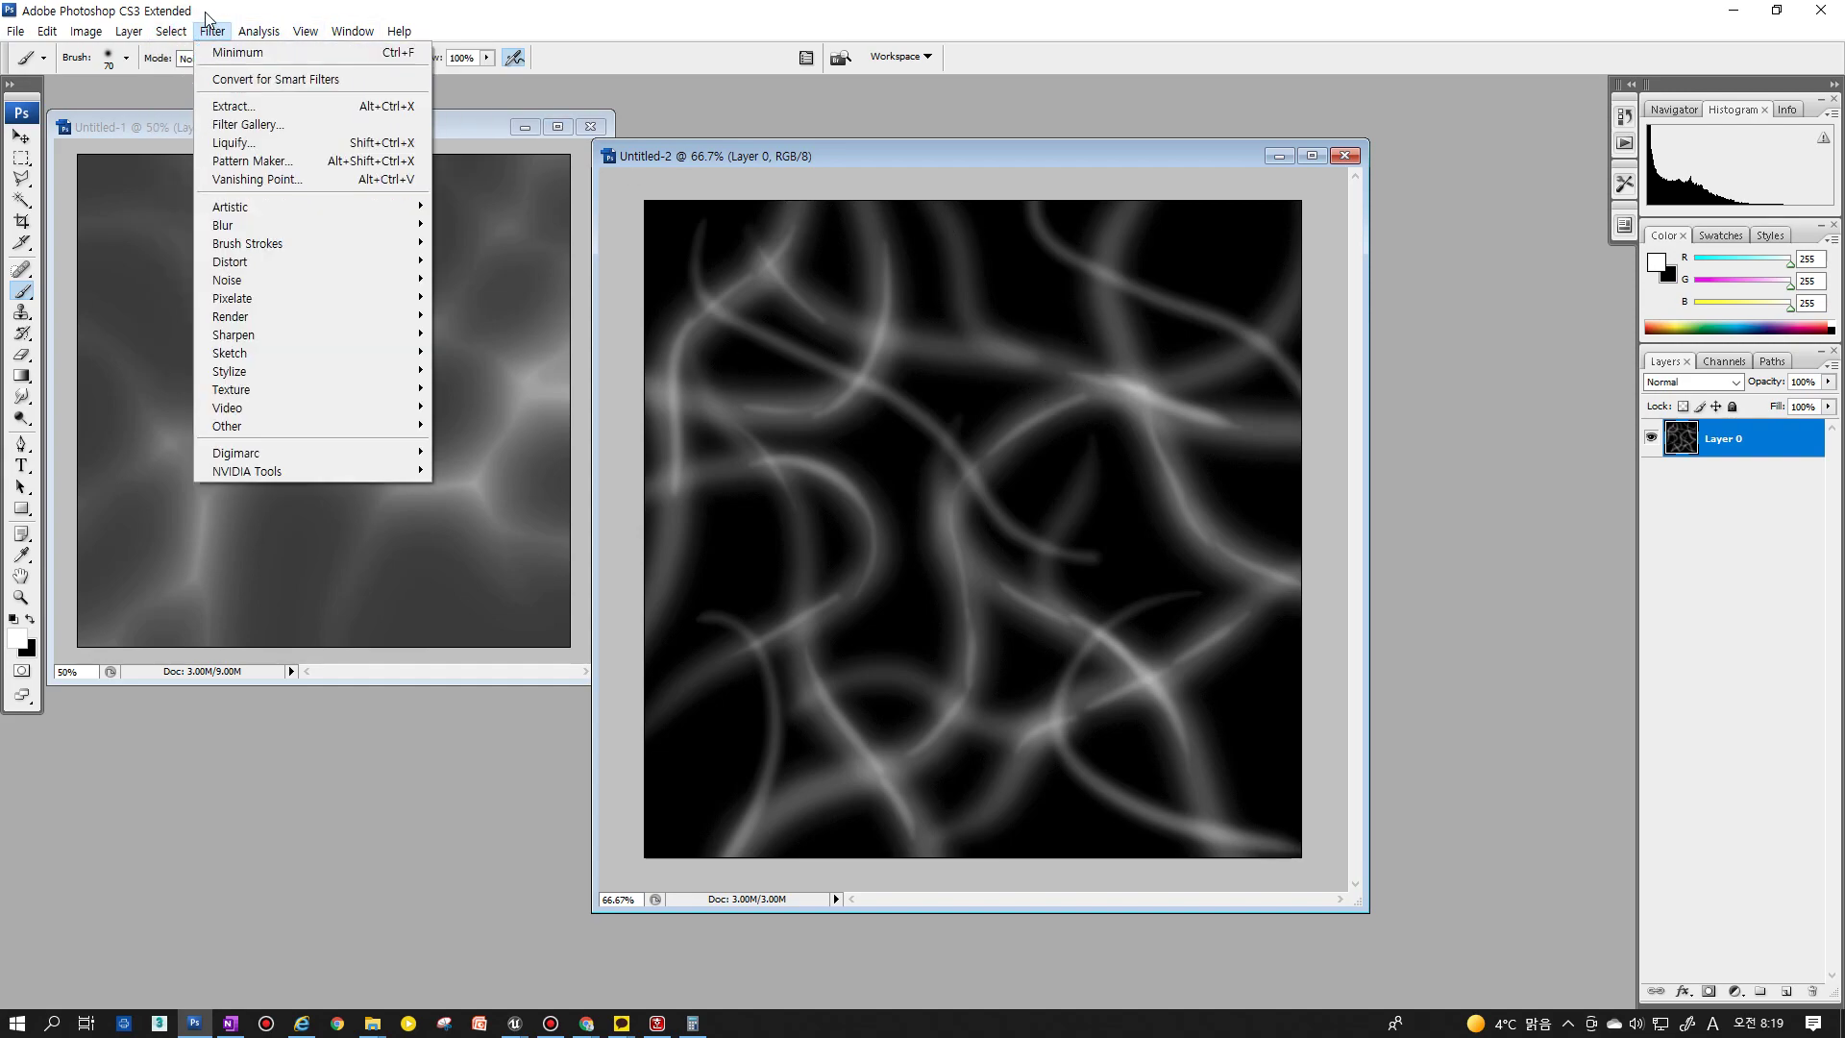
mouse_move(303, 424)
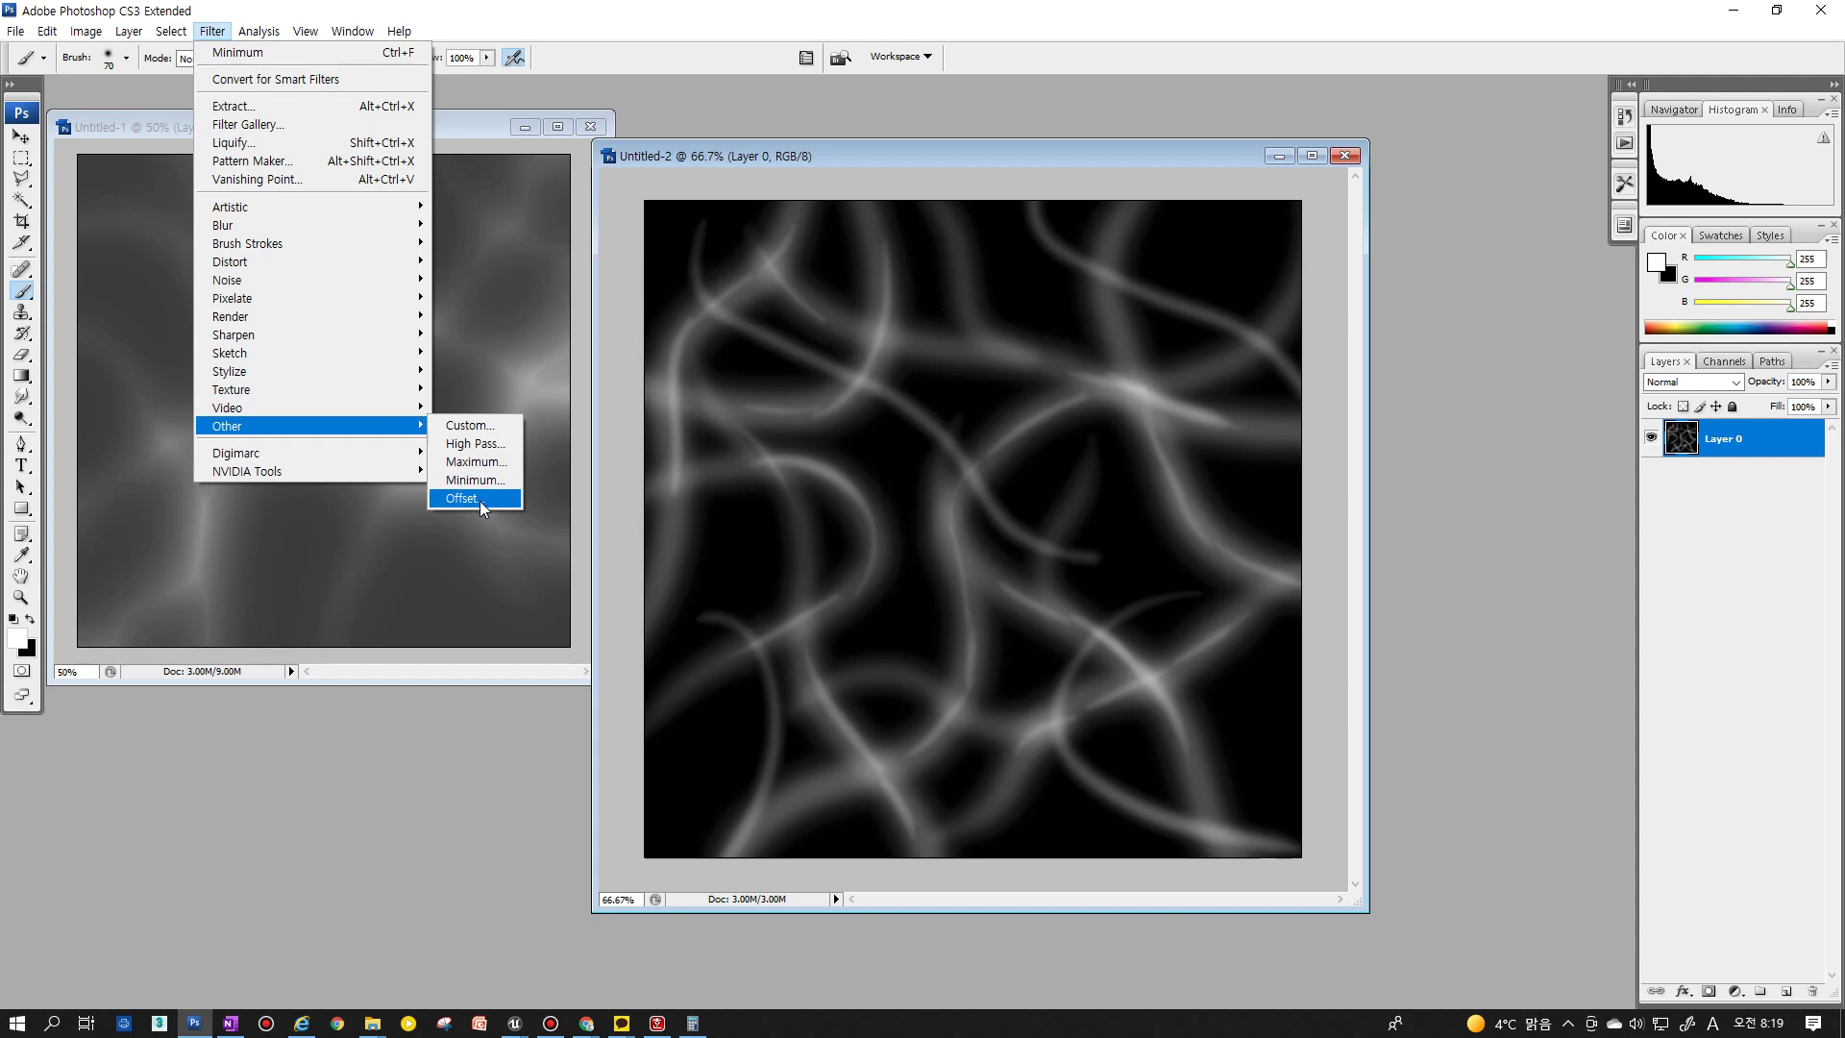
left_click(483, 499)
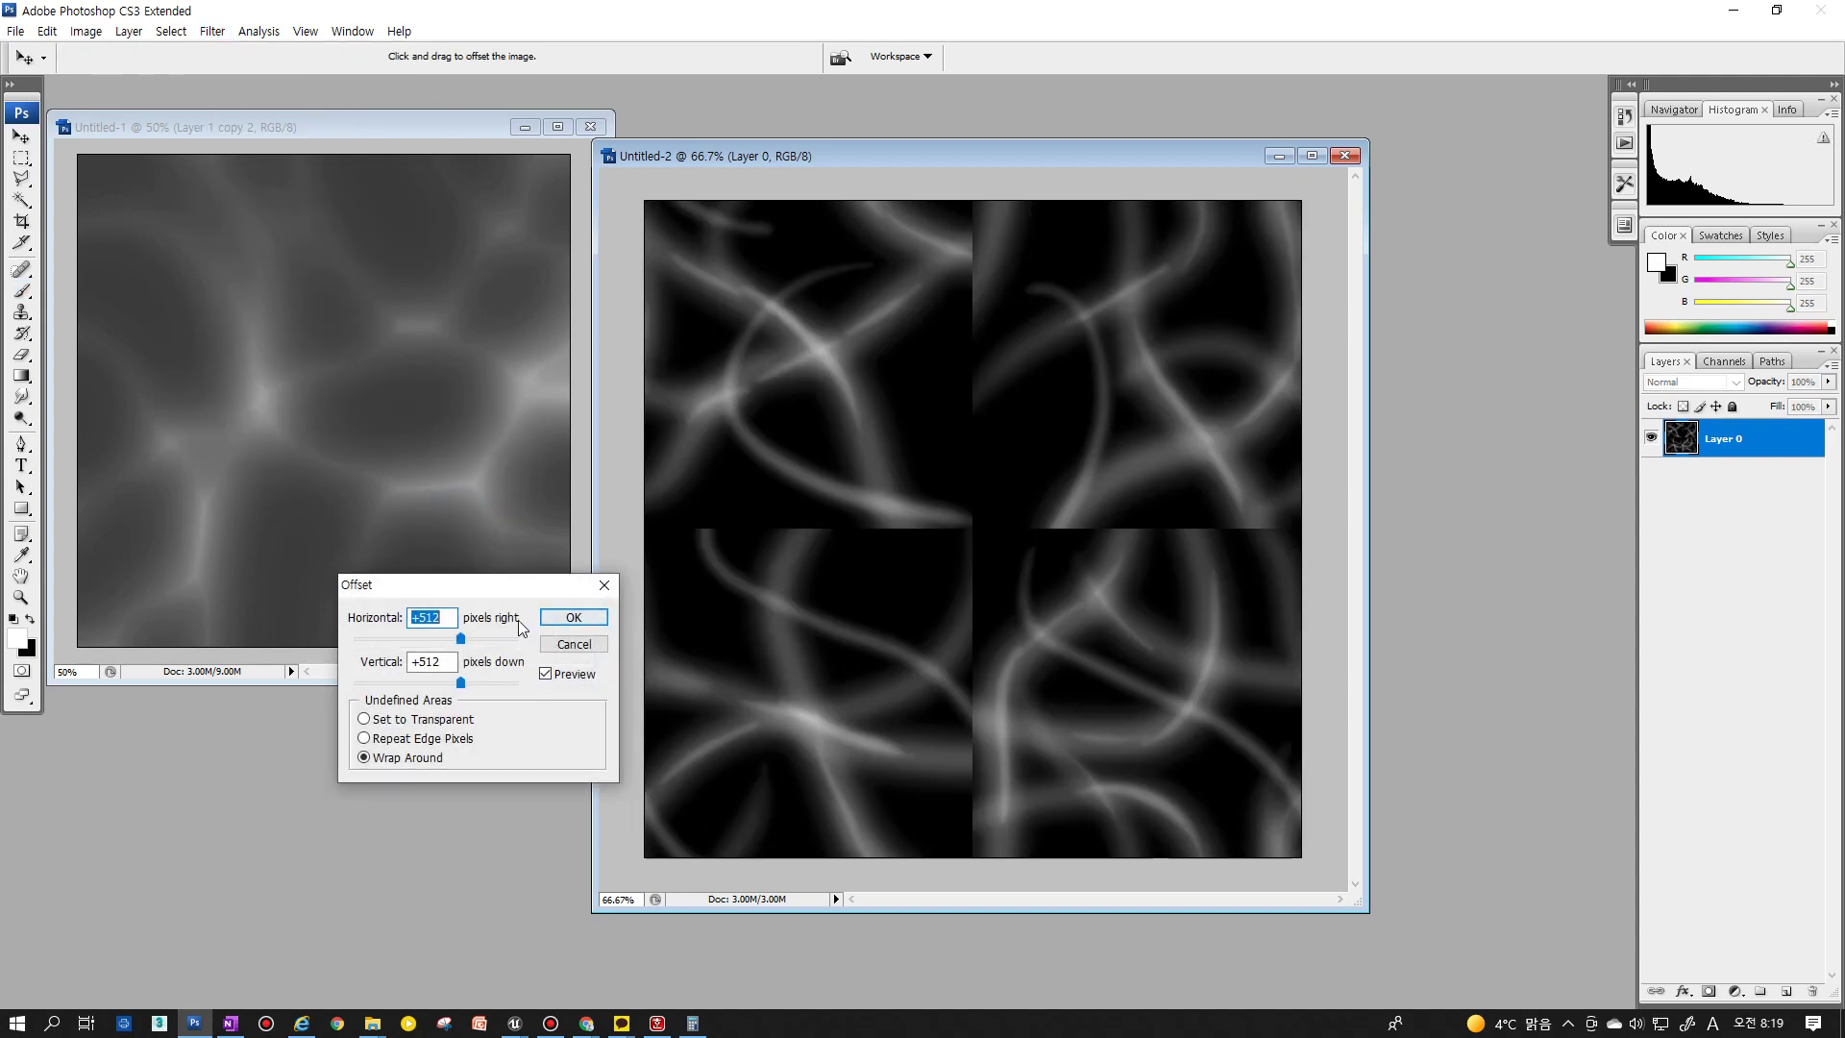
left_click(574, 617)
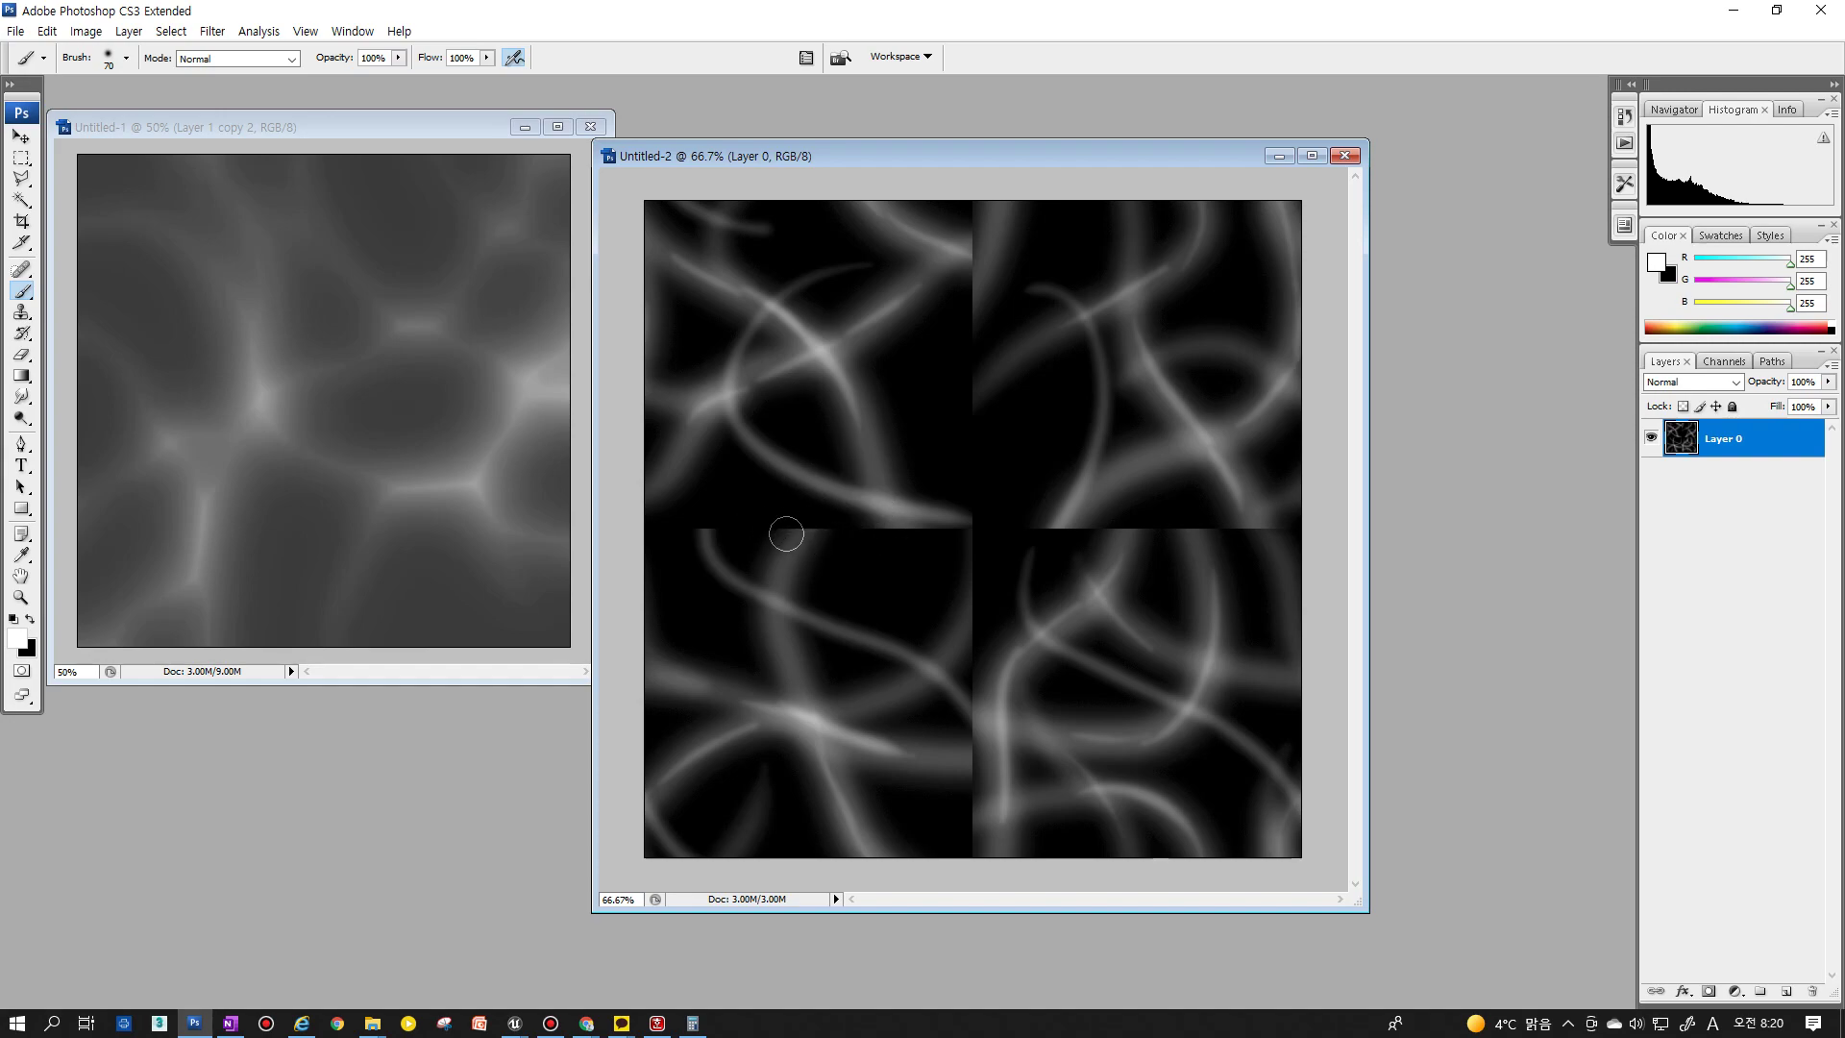
Paint black along the central horizontal and vertical seams to hide the hard edges
key("x")
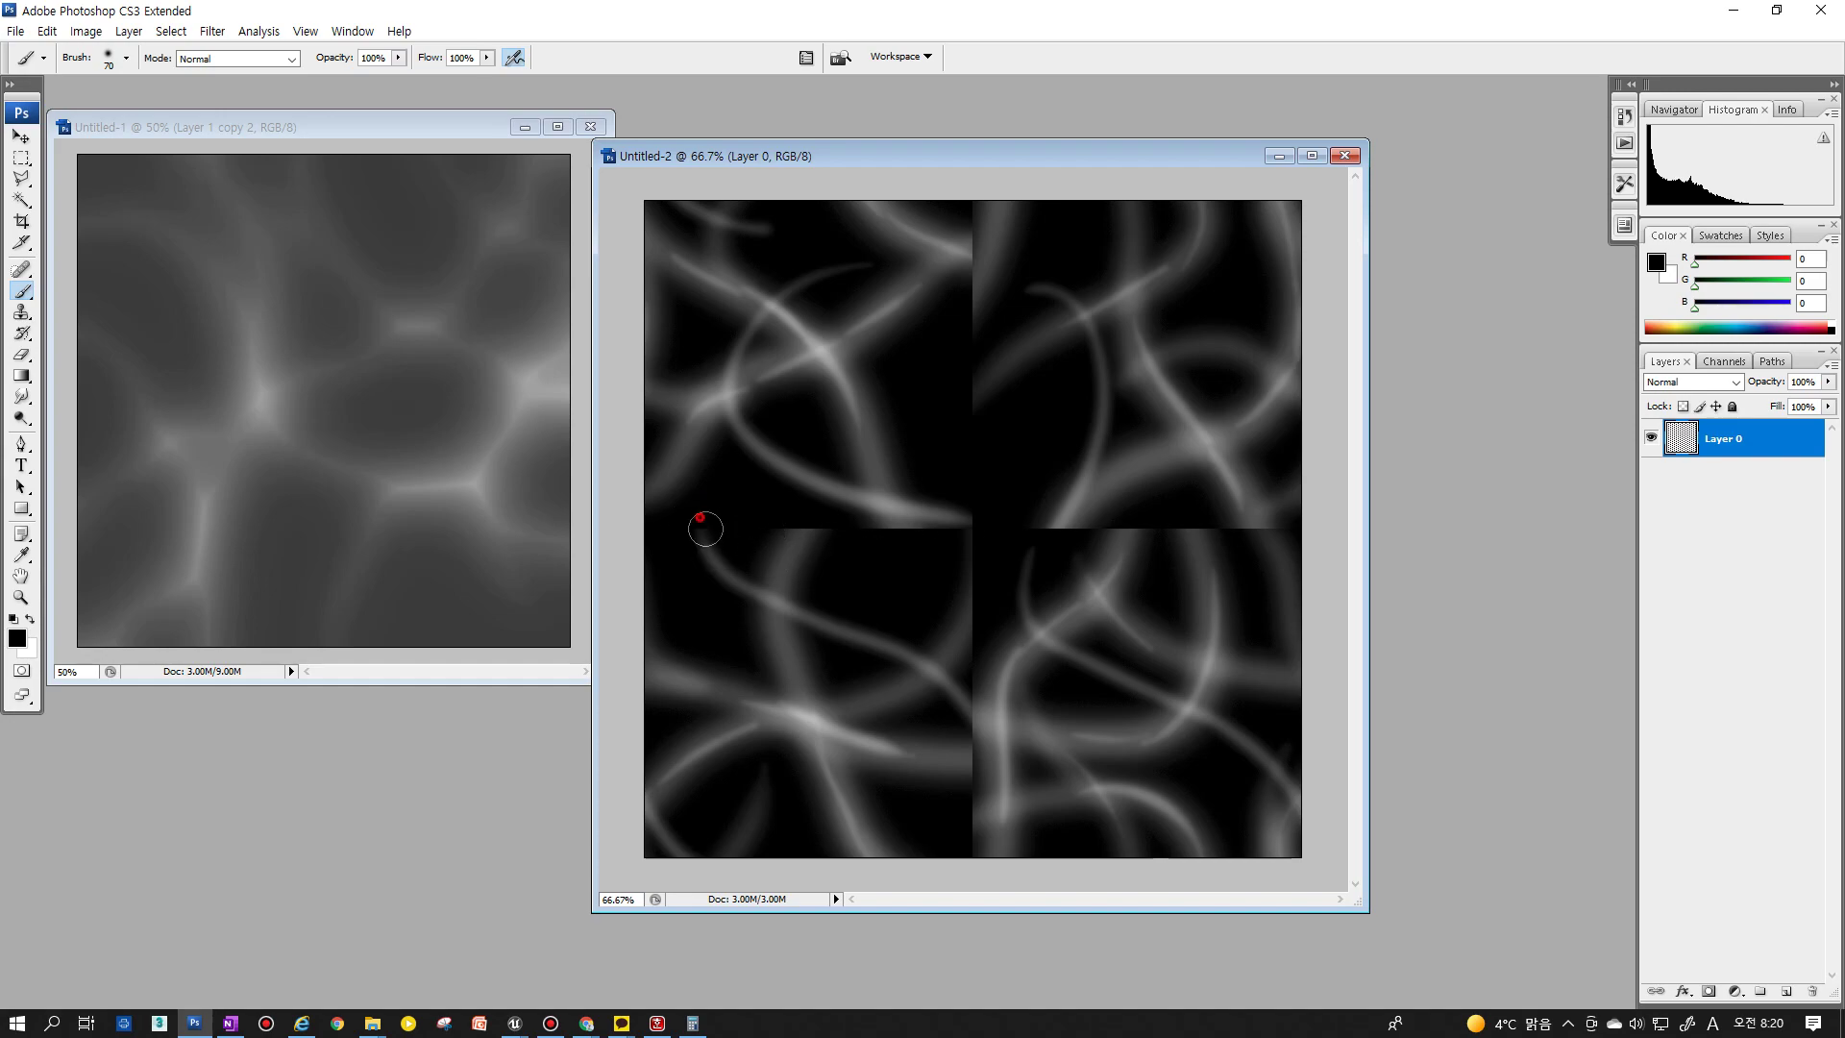
left_click_drag(711, 529, 708, 524)
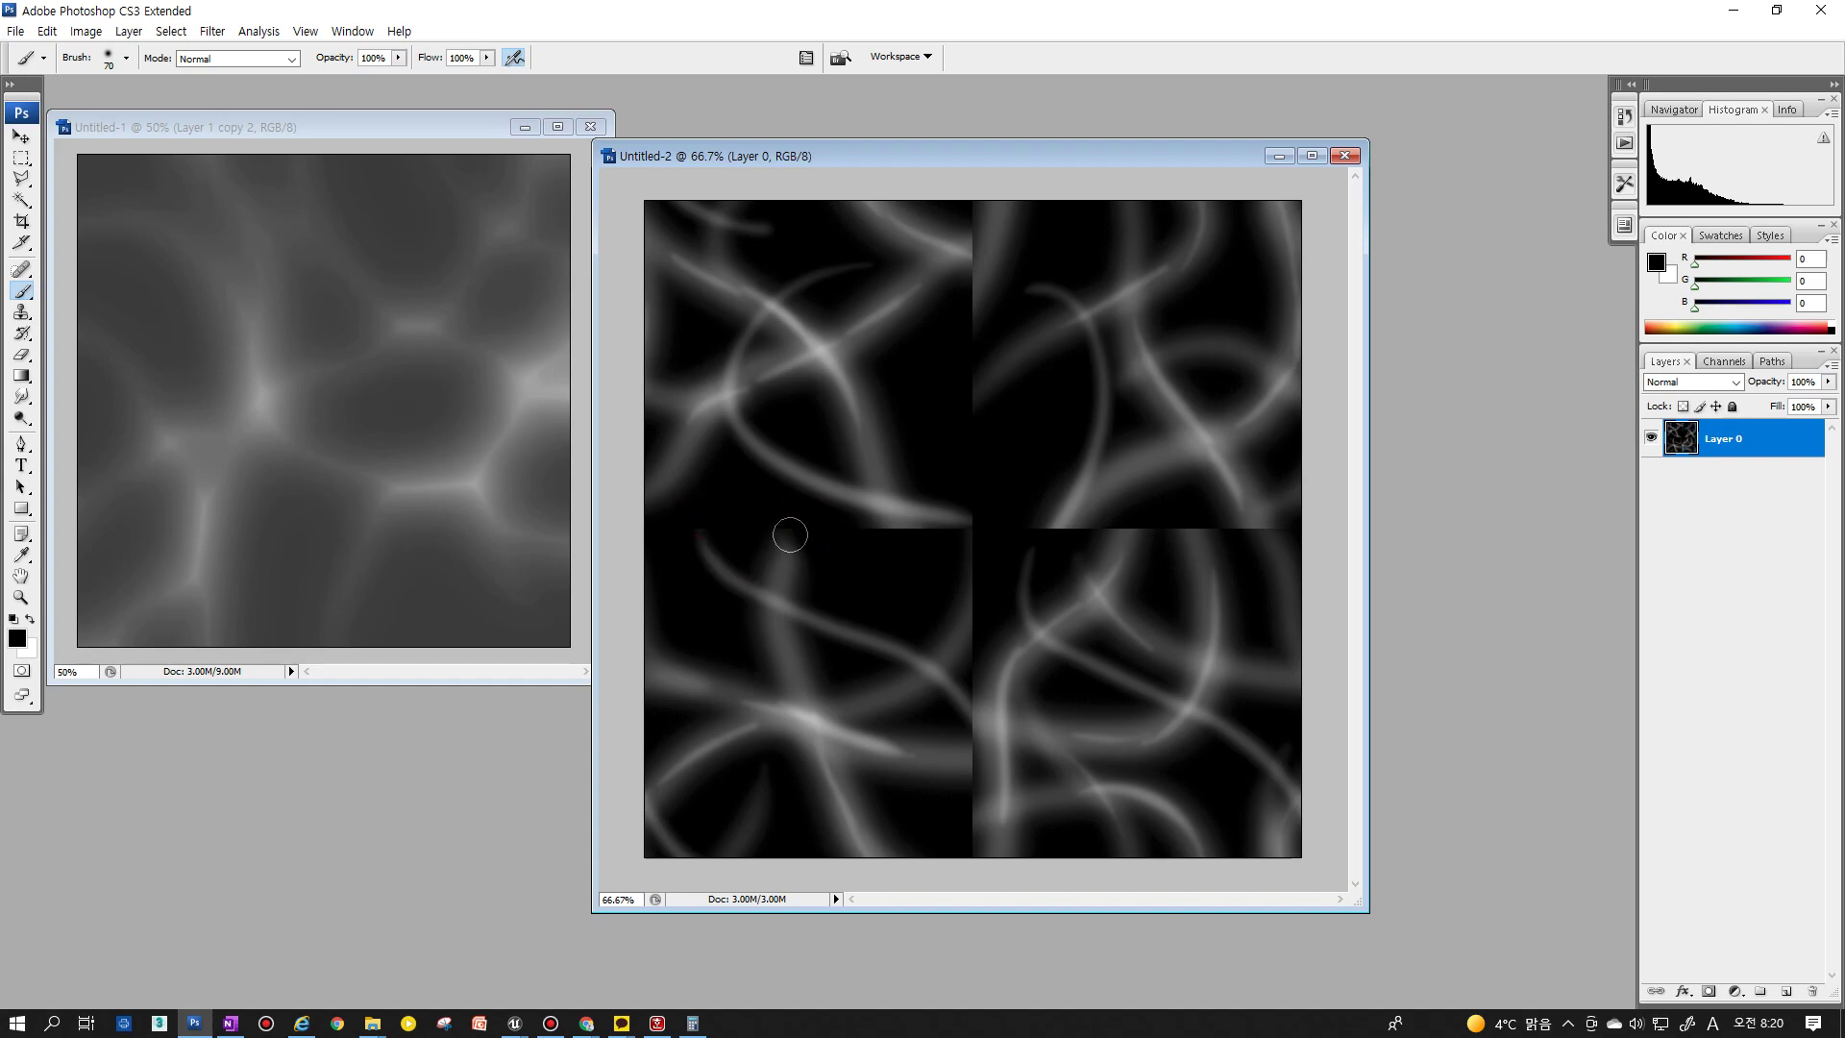
left_click_drag(873, 536, 1301, 539)
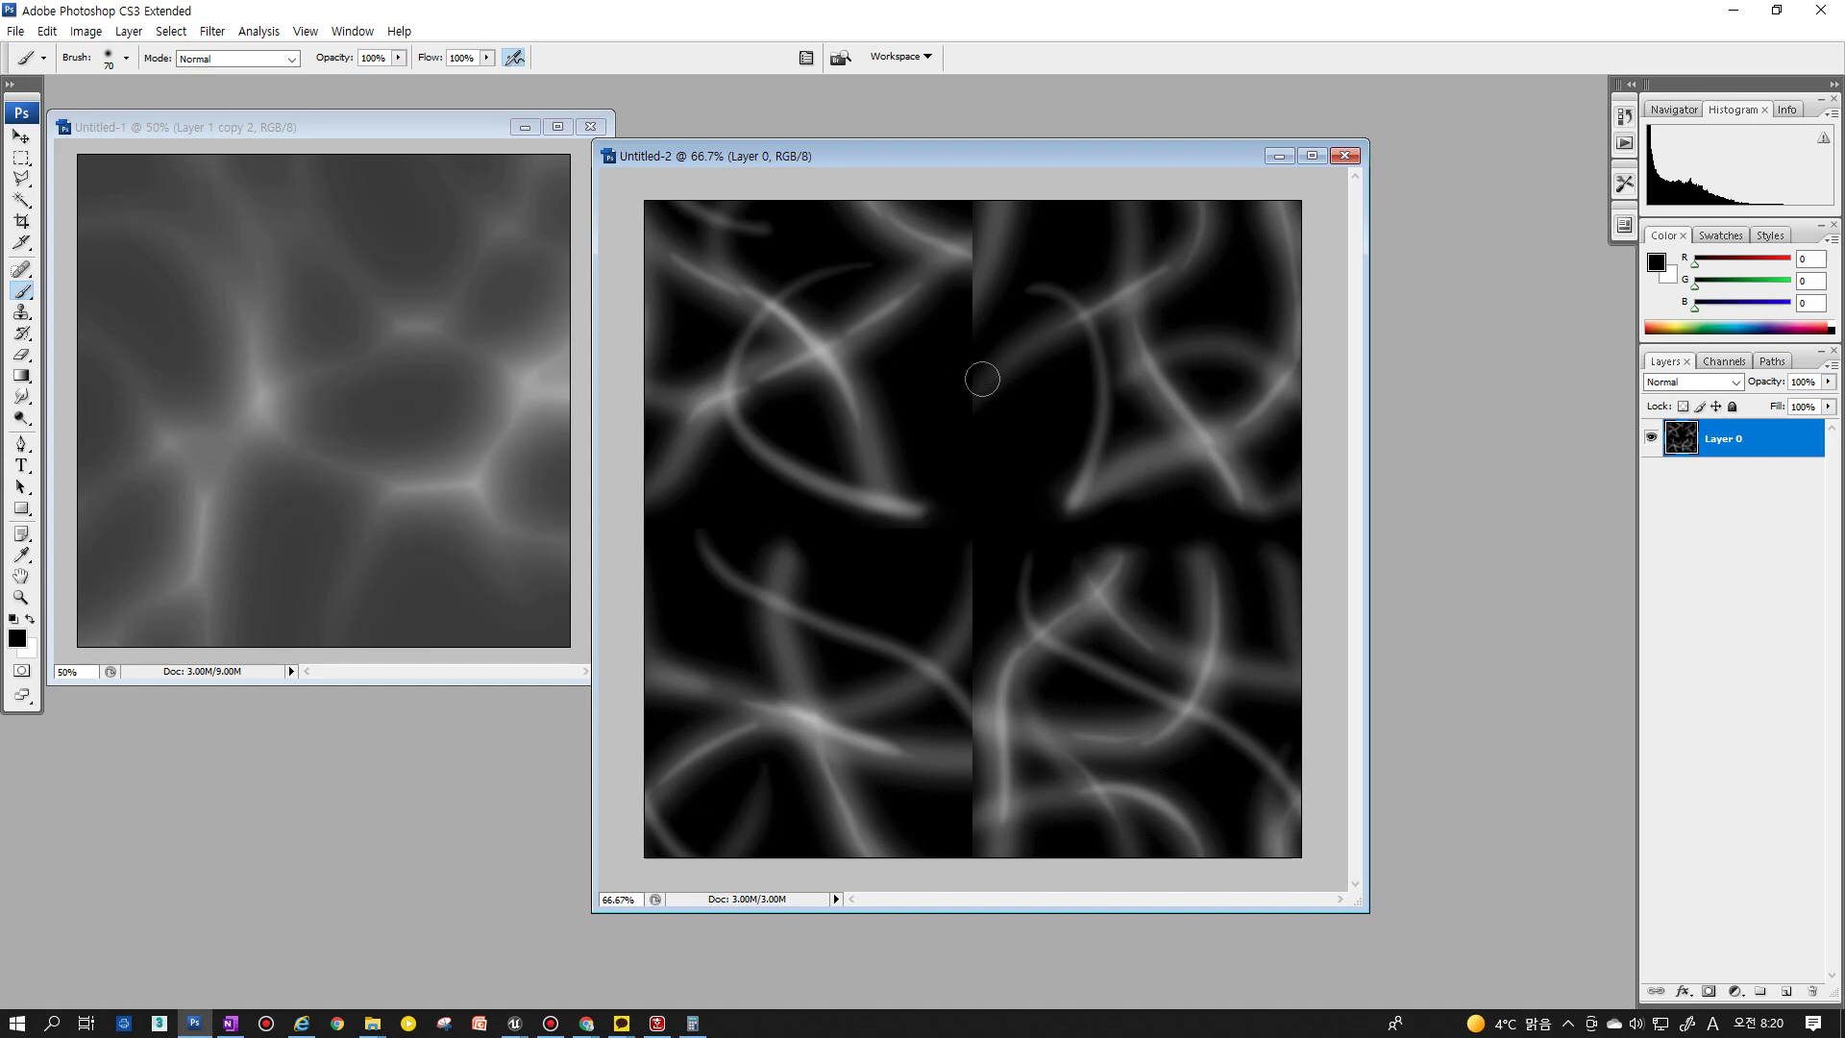
mouse_move(984, 321)
left_mouse_down()
mouse_move(975, 259)
mouse_move(972, 442)
left_mouse_up()
left_click_drag(972, 548, 961, 875)
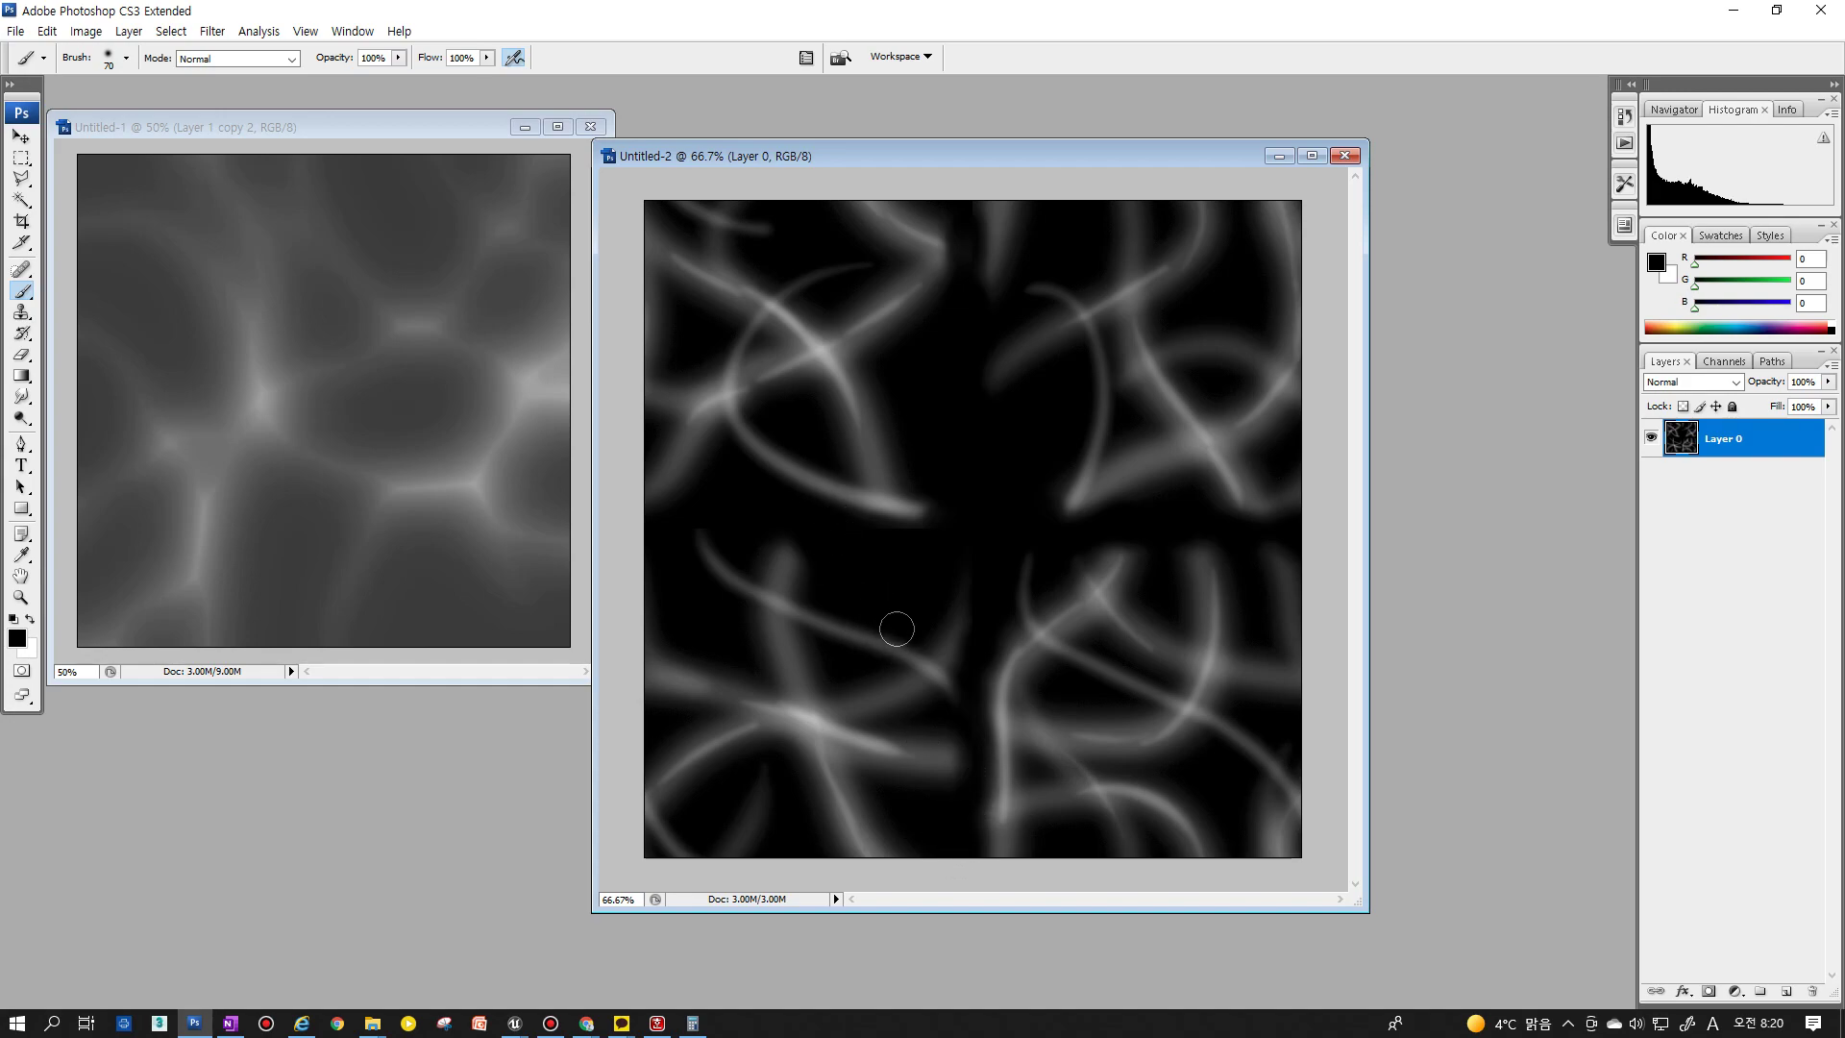
Try several white strokes rising up-right in the lower left, undoing the unwanted attempts
key("x")
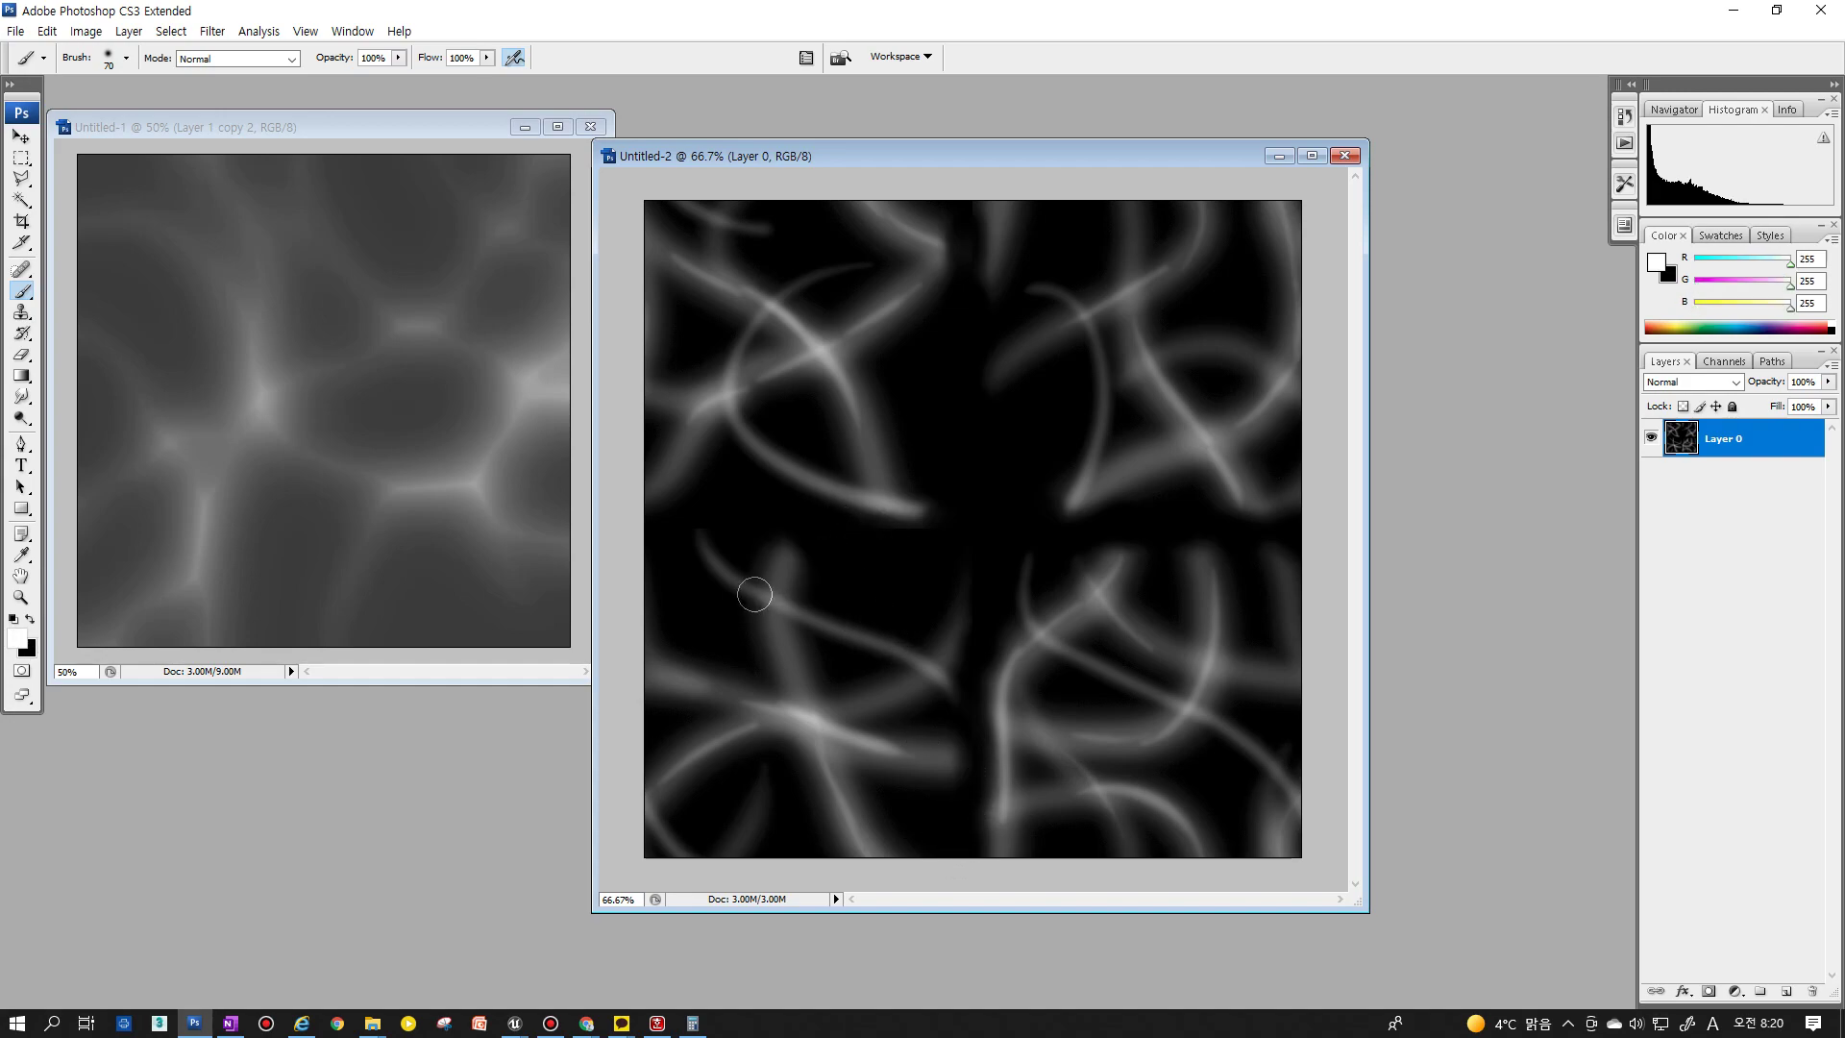
left_click_drag(759, 599, 910, 470)
key("ctrl+z")
left_click_drag(772, 629, 937, 456)
key("ctrl+z")
left_click_drag(777, 640, 908, 452)
key("ctrl+z")
key("shift+7")
mouse_move(766, 641)
left_mouse_down()
mouse_move(928, 451)
mouse_move(960, 487)
left_mouse_up()
key("ctrl+z")
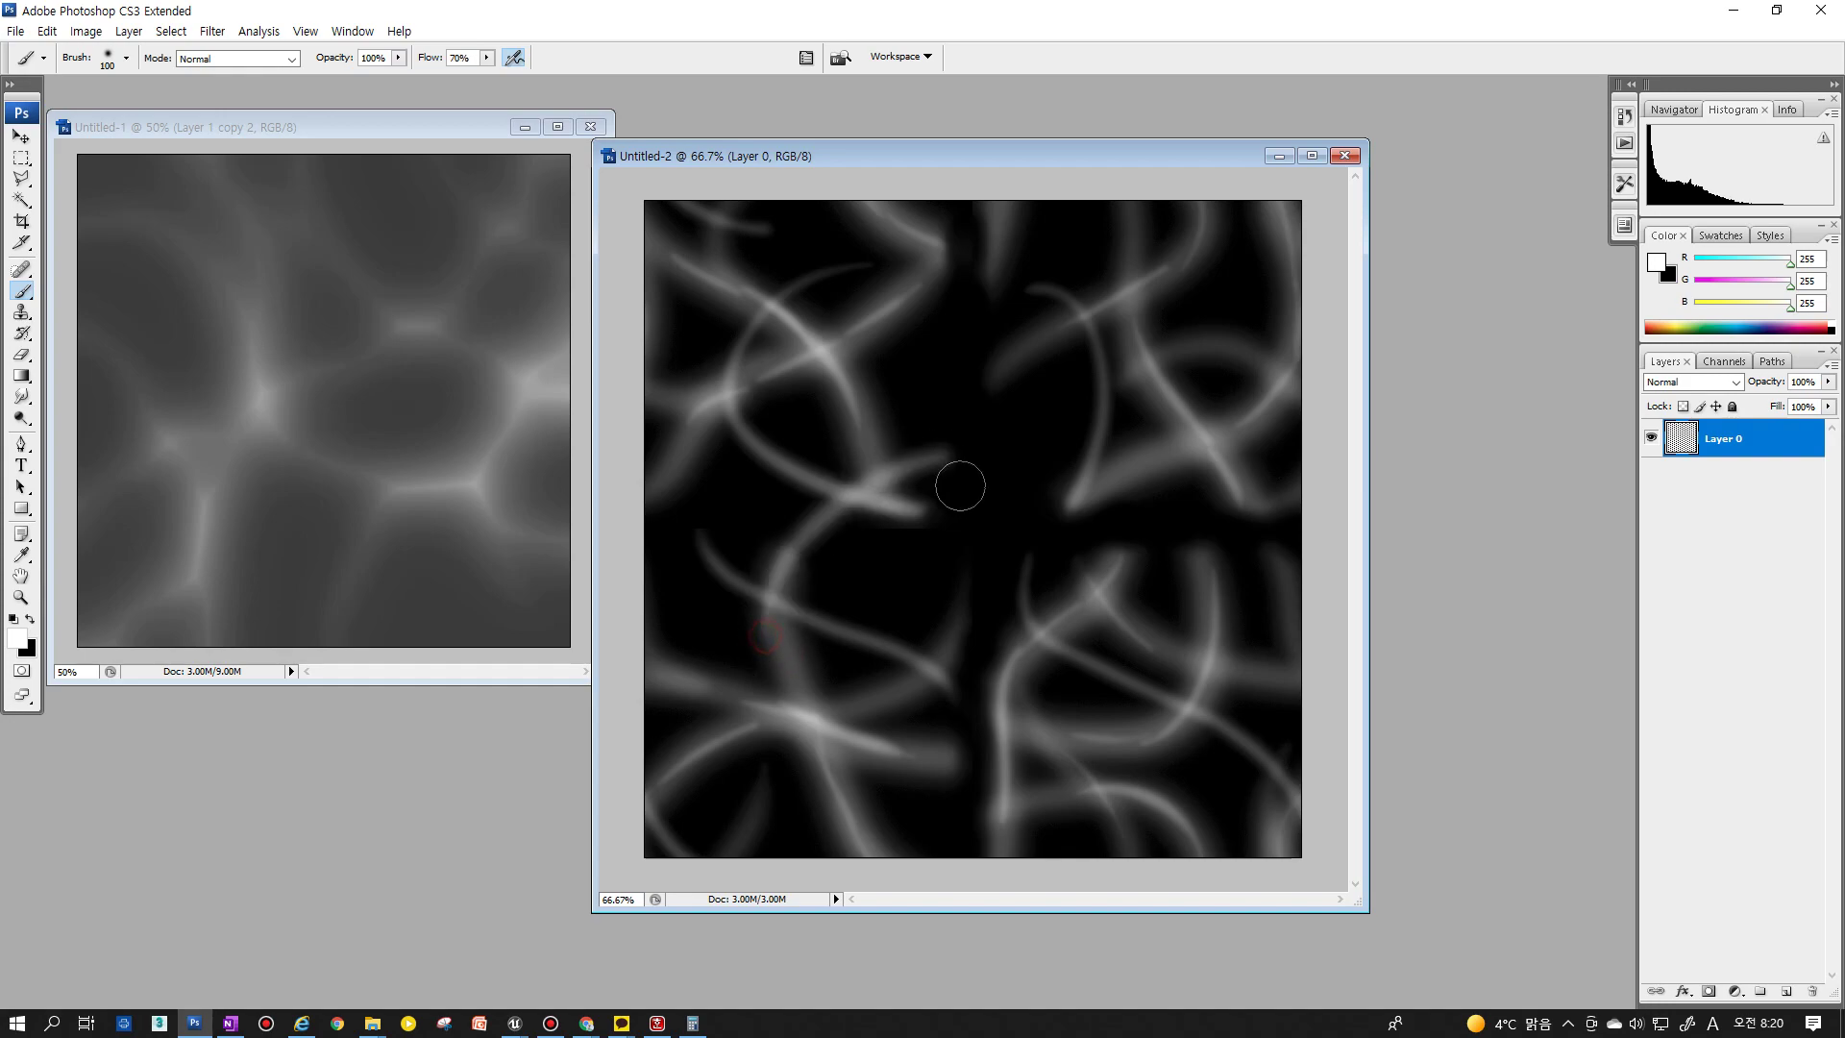
Paint white strokes upward left of centre and curving right across the middle
left_click_drag(859, 596, 866, 413)
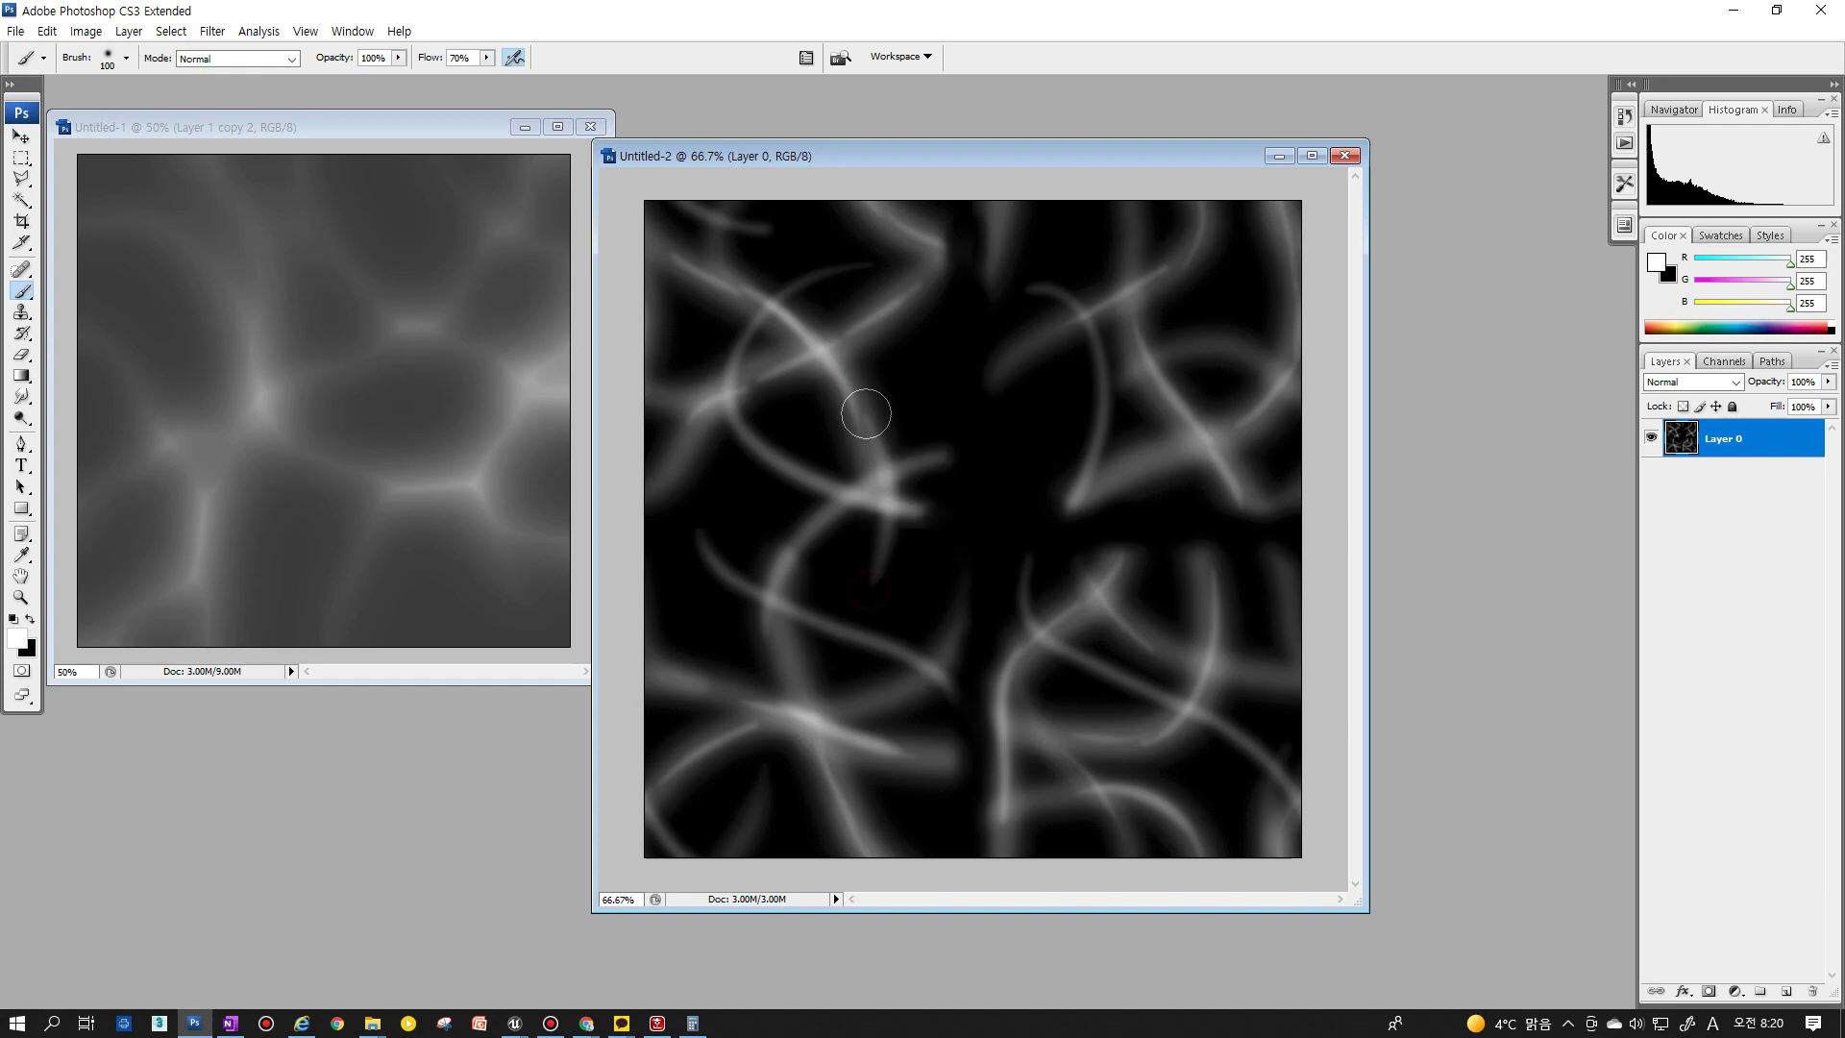
key("ctrl+z")
left_click_drag(856, 594, 842, 360)
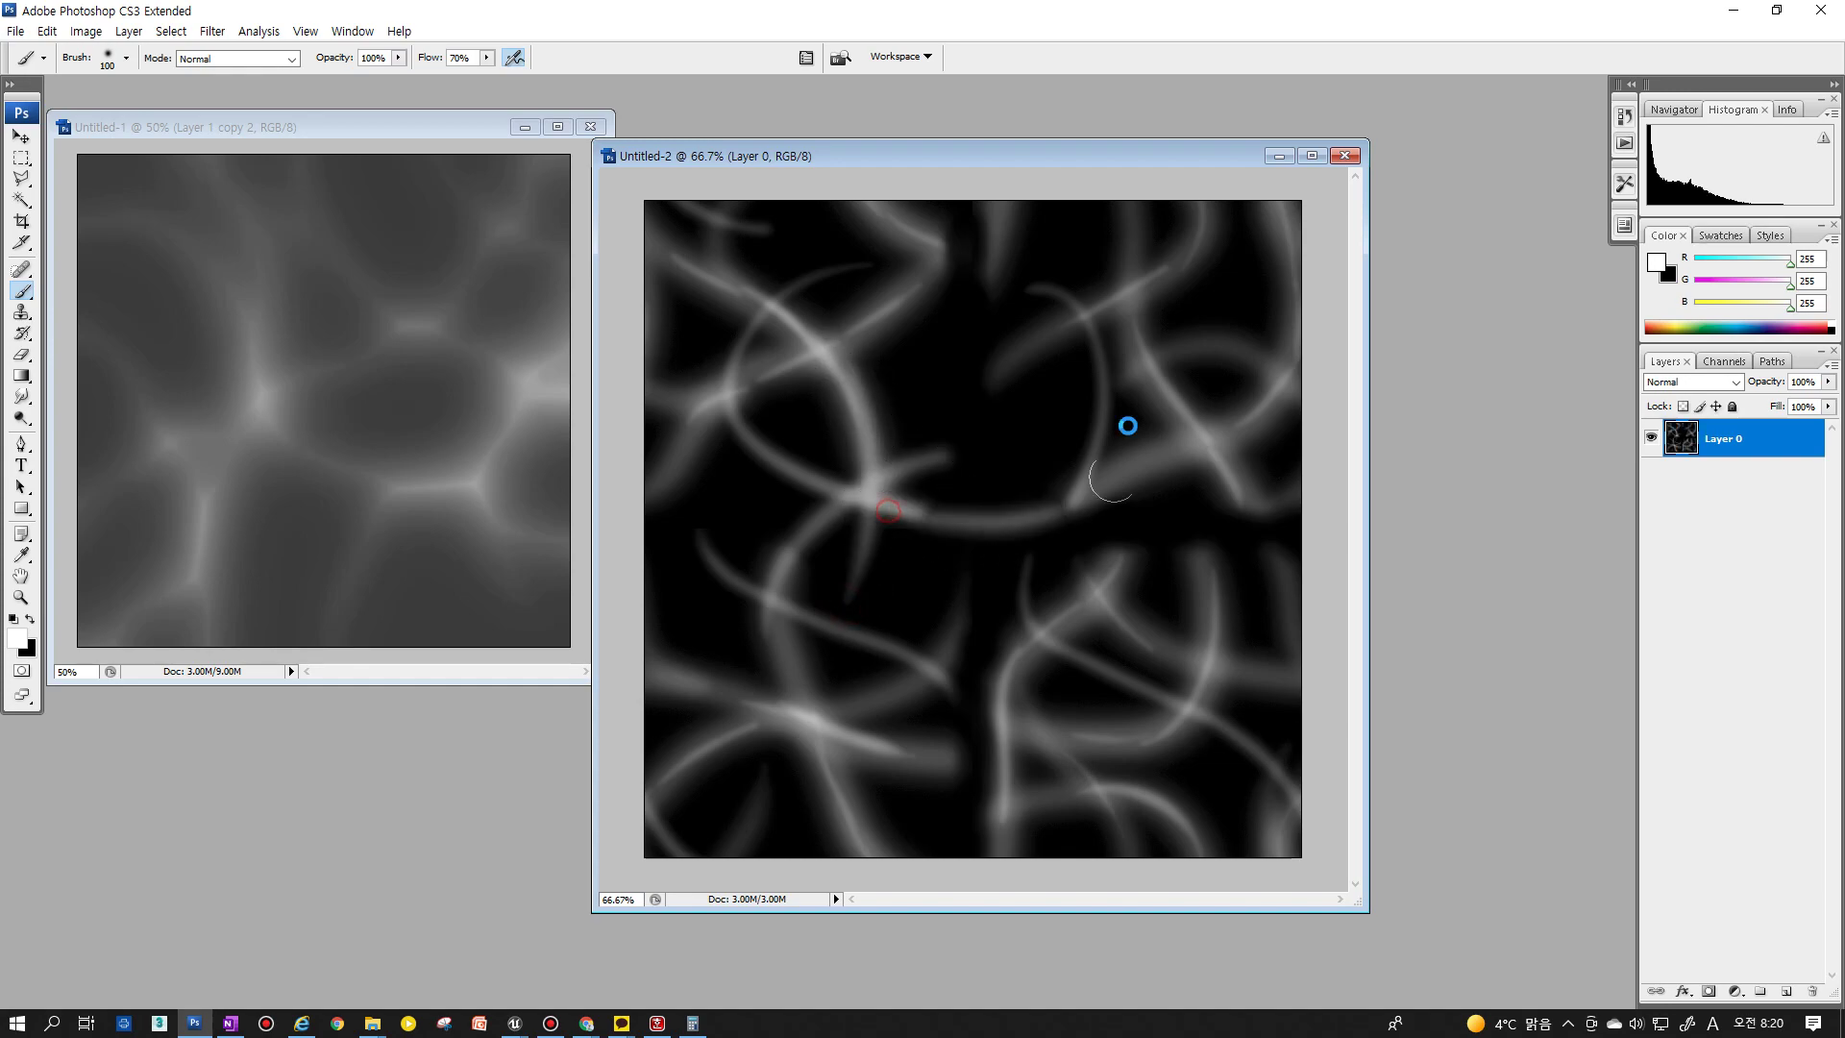
mouse_move(900, 528)
left_mouse_down()
mouse_move(1128, 425)
mouse_move(1119, 441)
left_mouse_up()
key("ctrl+z")
left_click_drag(881, 510, 1110, 461)
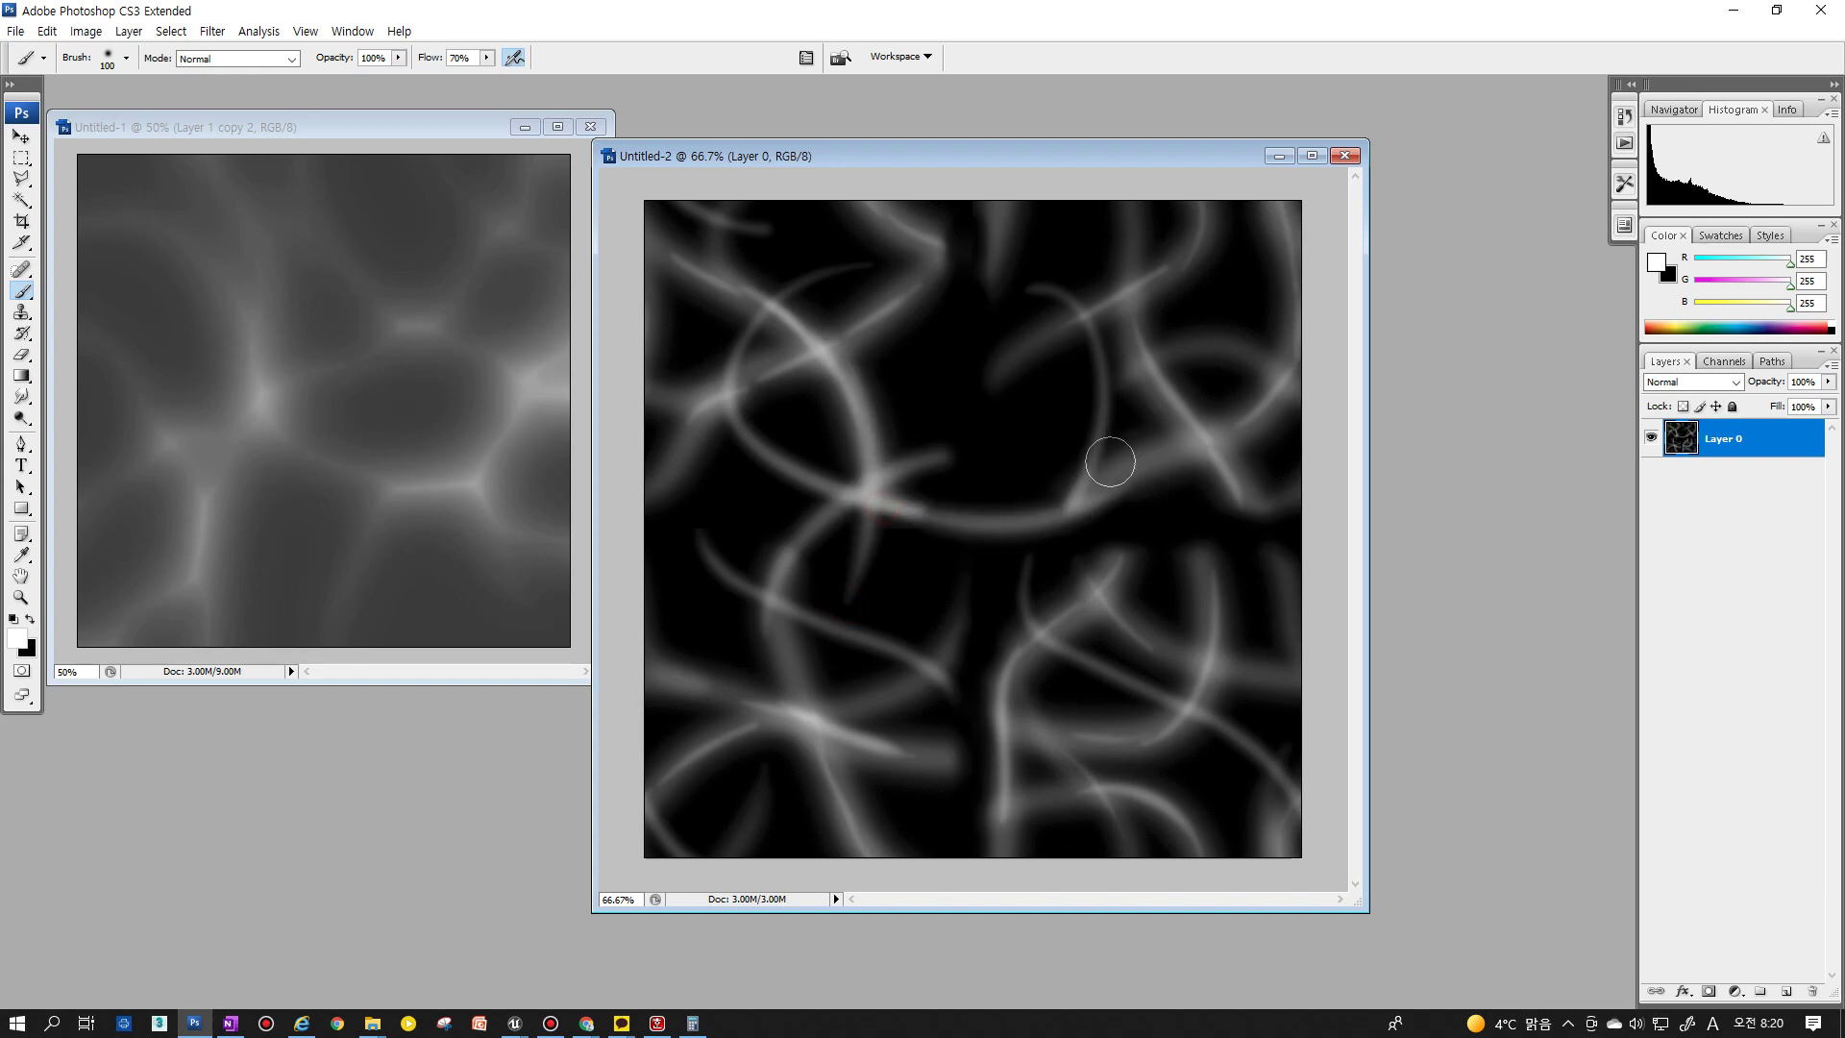
key("ctrl+z")
left_click_drag(882, 511, 1091, 463)
Try a vertical stroke at right-centre, then add faint strokes at upper middle and right side
left_click_drag(1029, 343, 932, 659)
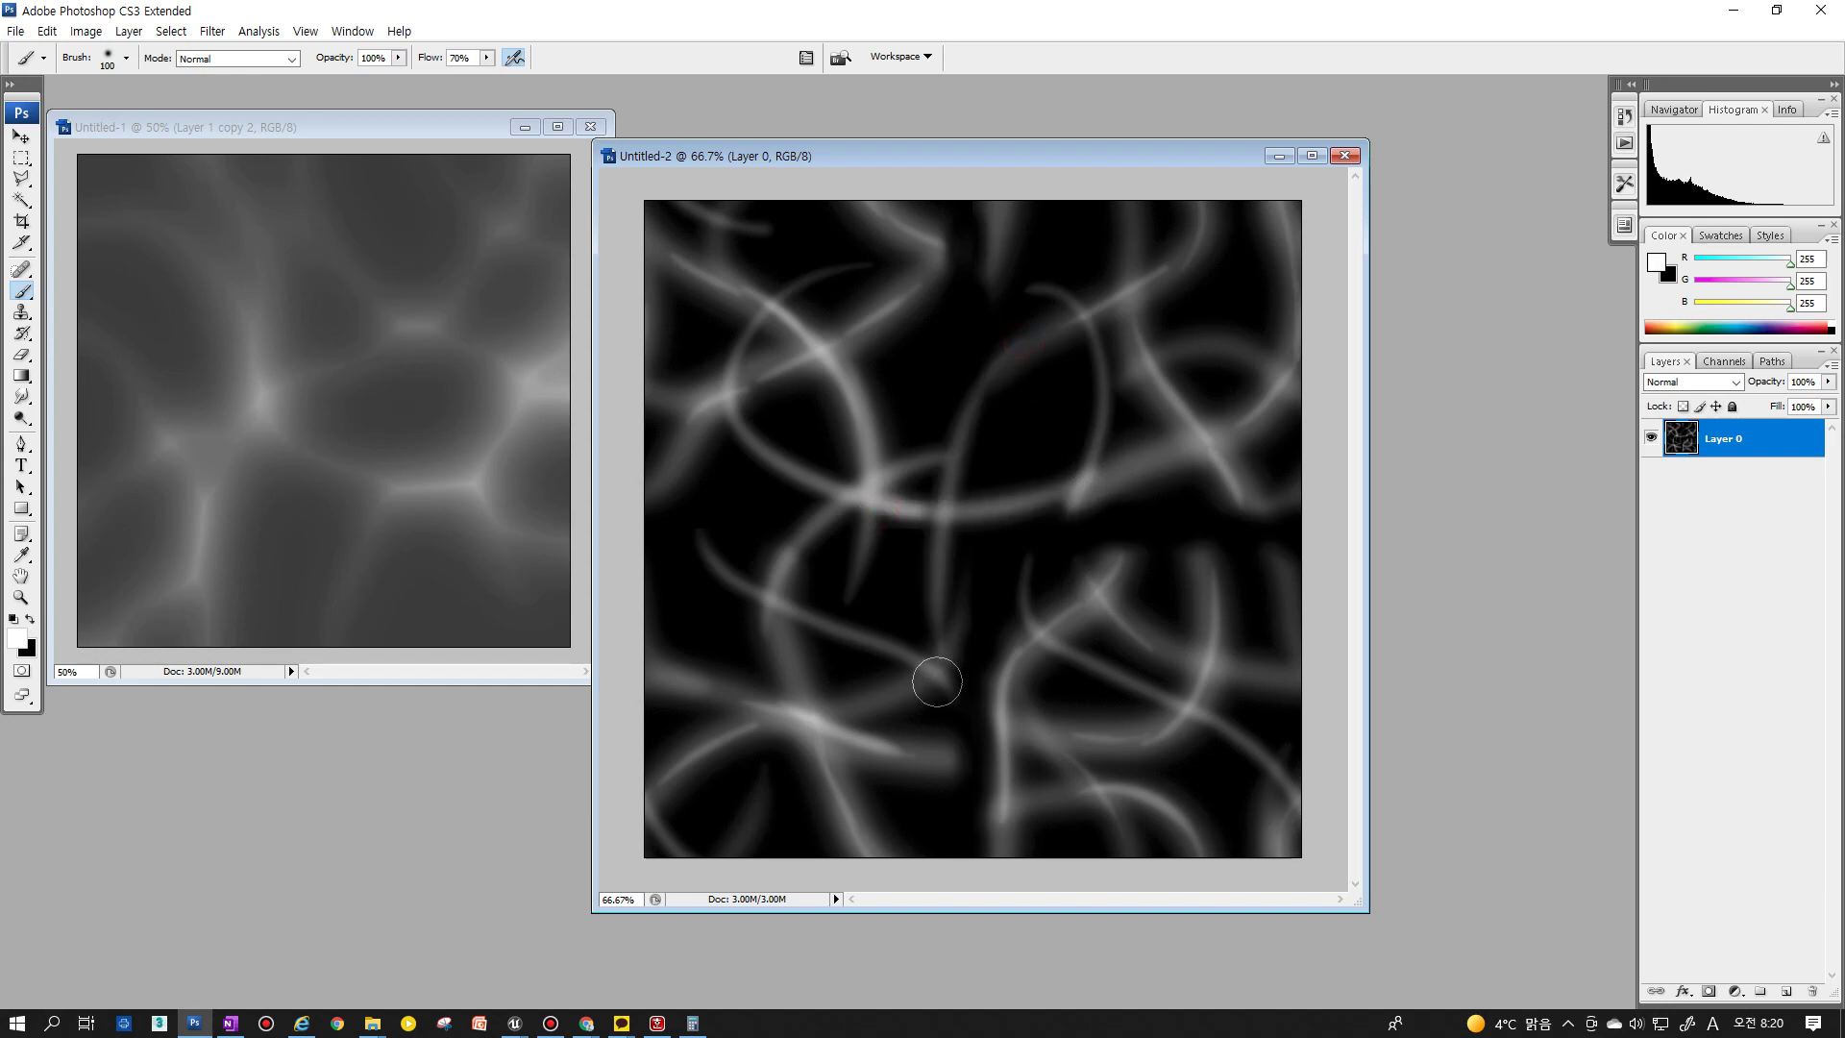
key("ctrl+z")
mouse_move(1038, 329)
left_mouse_down()
mouse_move(947, 621)
mouse_move(1044, 352)
left_mouse_up()
key("ctrl+z")
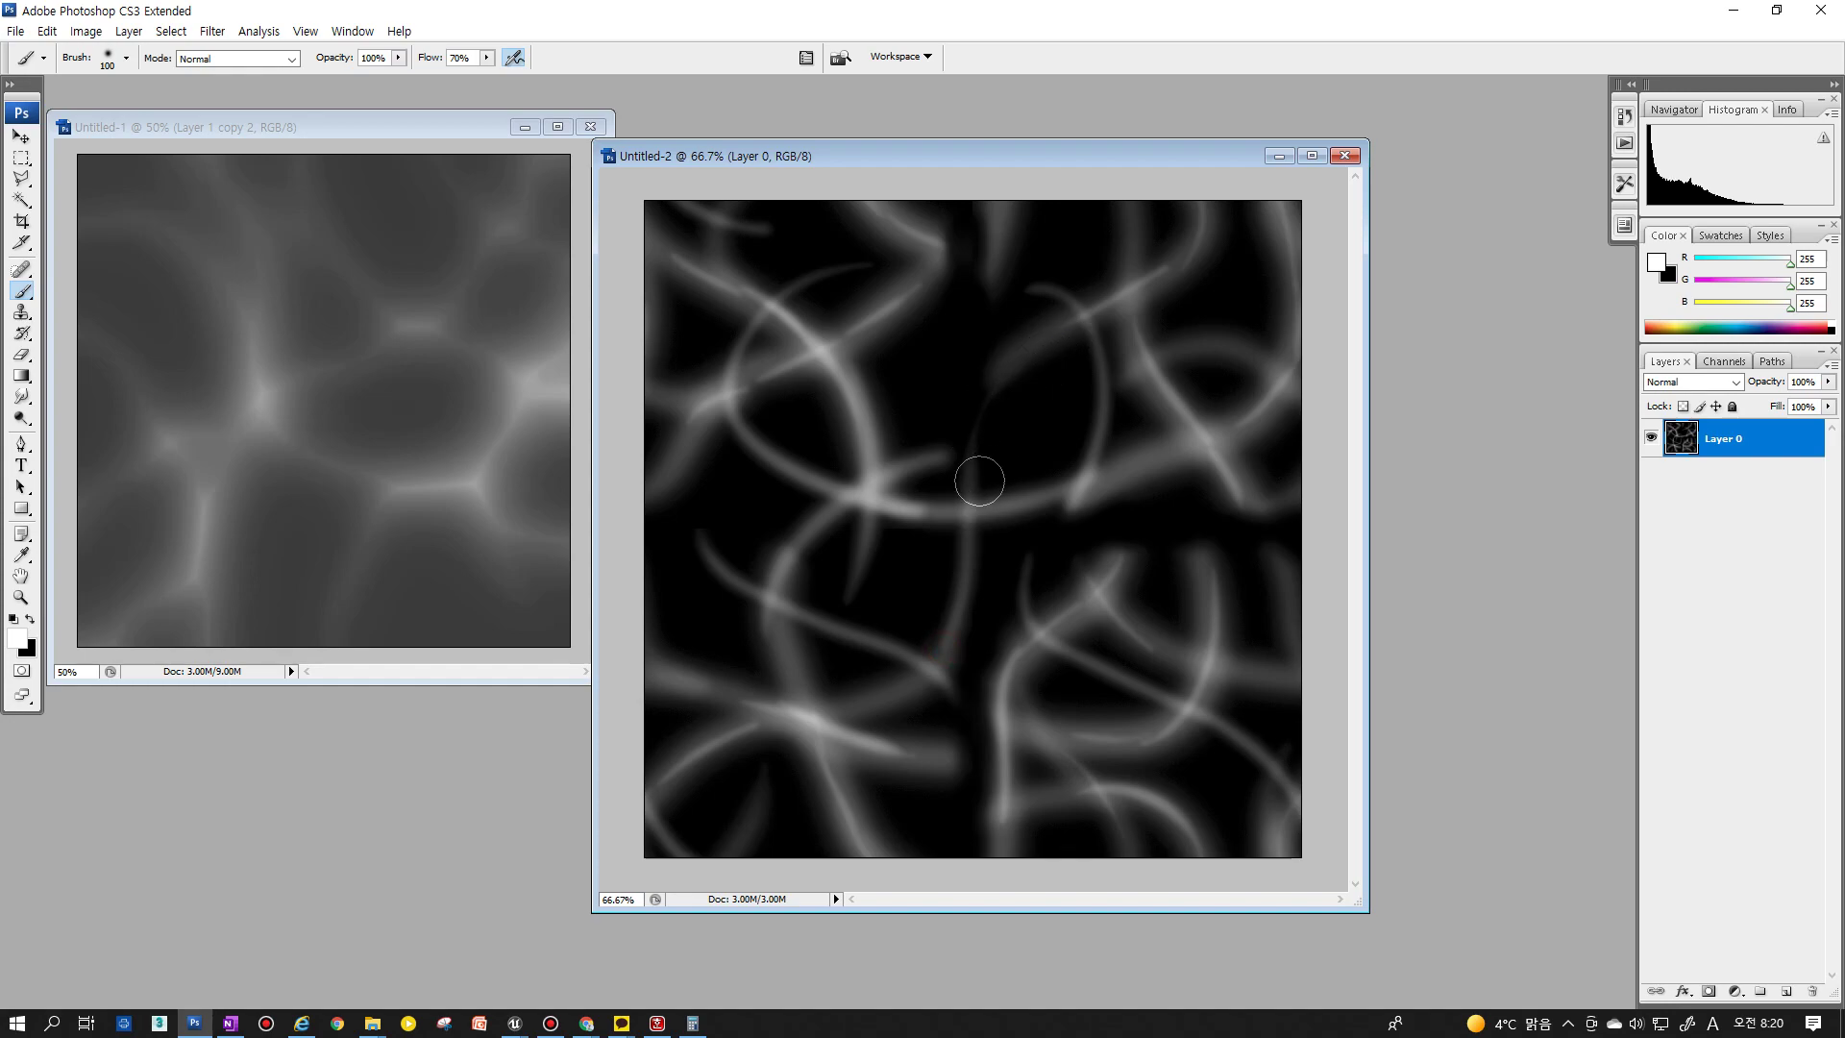
mouse_move(990, 211)
left_mouse_down()
mouse_move(926, 255)
mouse_move(1070, 313)
mouse_move(914, 247)
mouse_move(1020, 315)
mouse_move(1066, 317)
mouse_move(926, 247)
left_mouse_up()
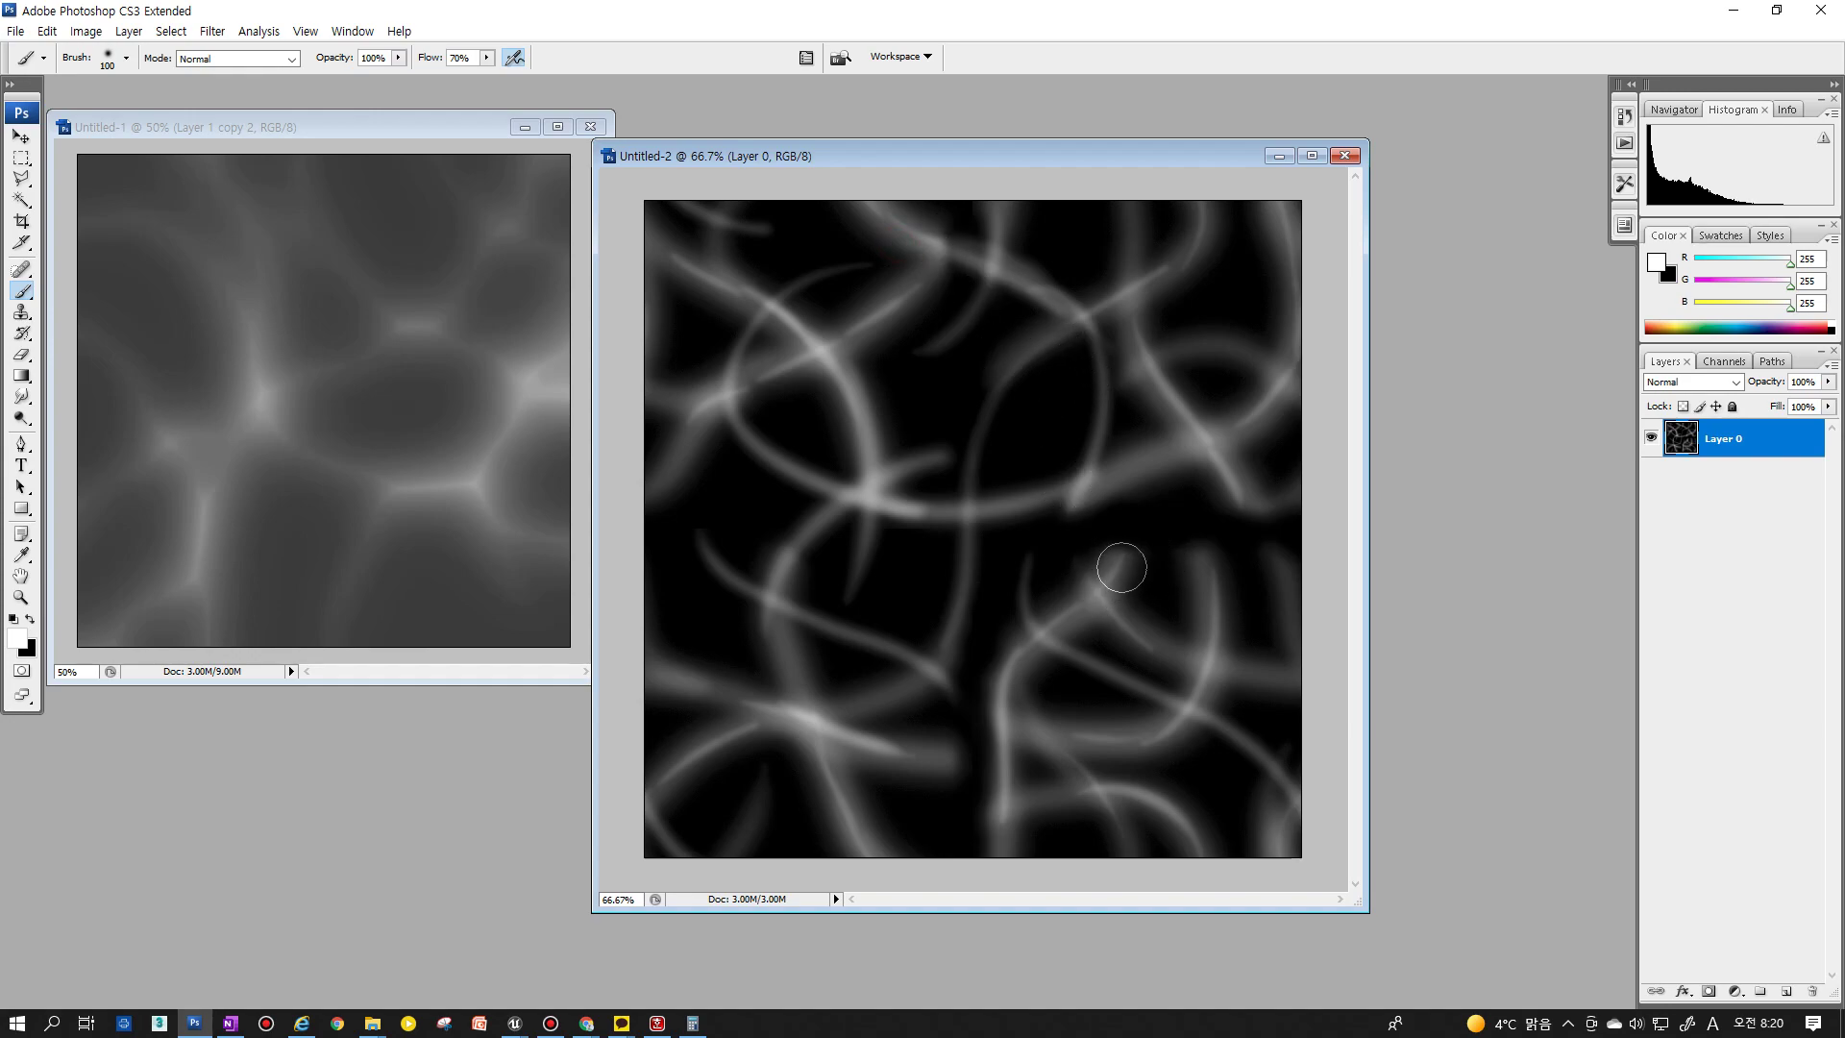
mouse_move(1129, 445)
left_mouse_down()
mouse_move(1094, 555)
mouse_move(1105, 600)
left_mouse_up()
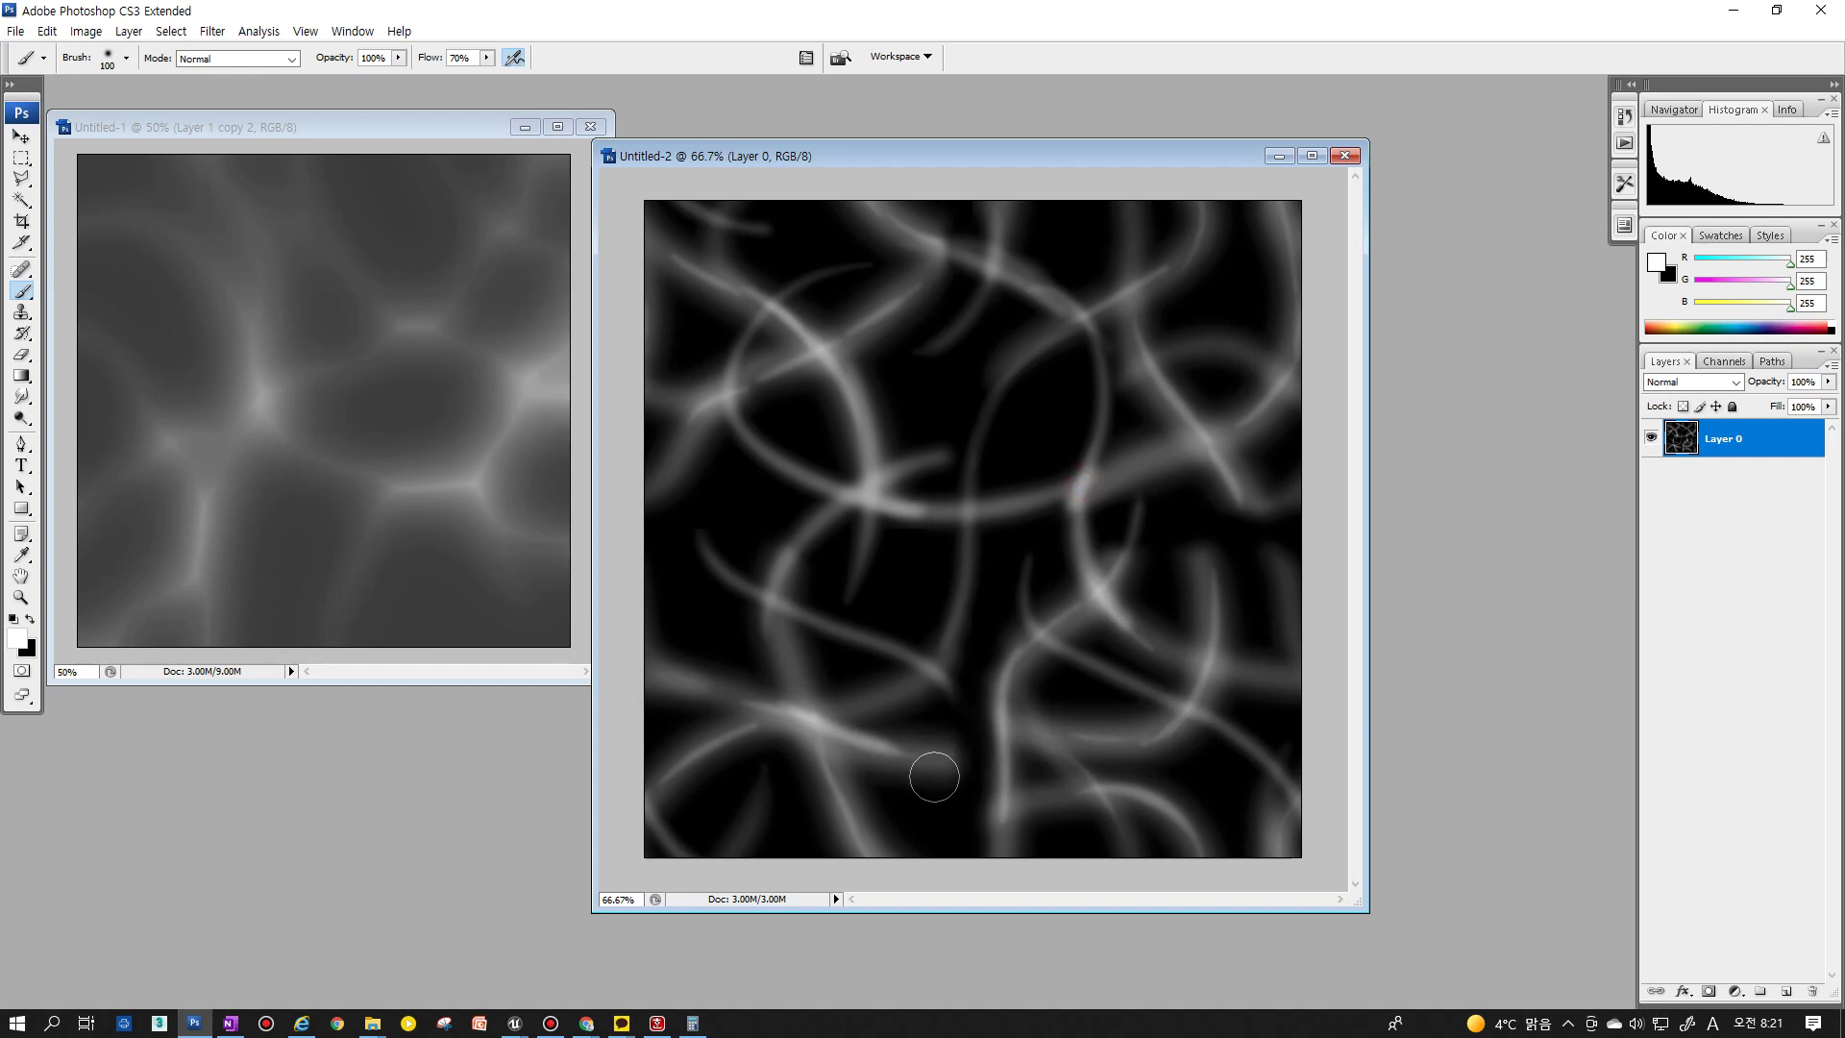
Darken the bright streak near the bottom with black, then repaint it brighter in white
key("x")
left_click_drag(938, 761, 885, 770)
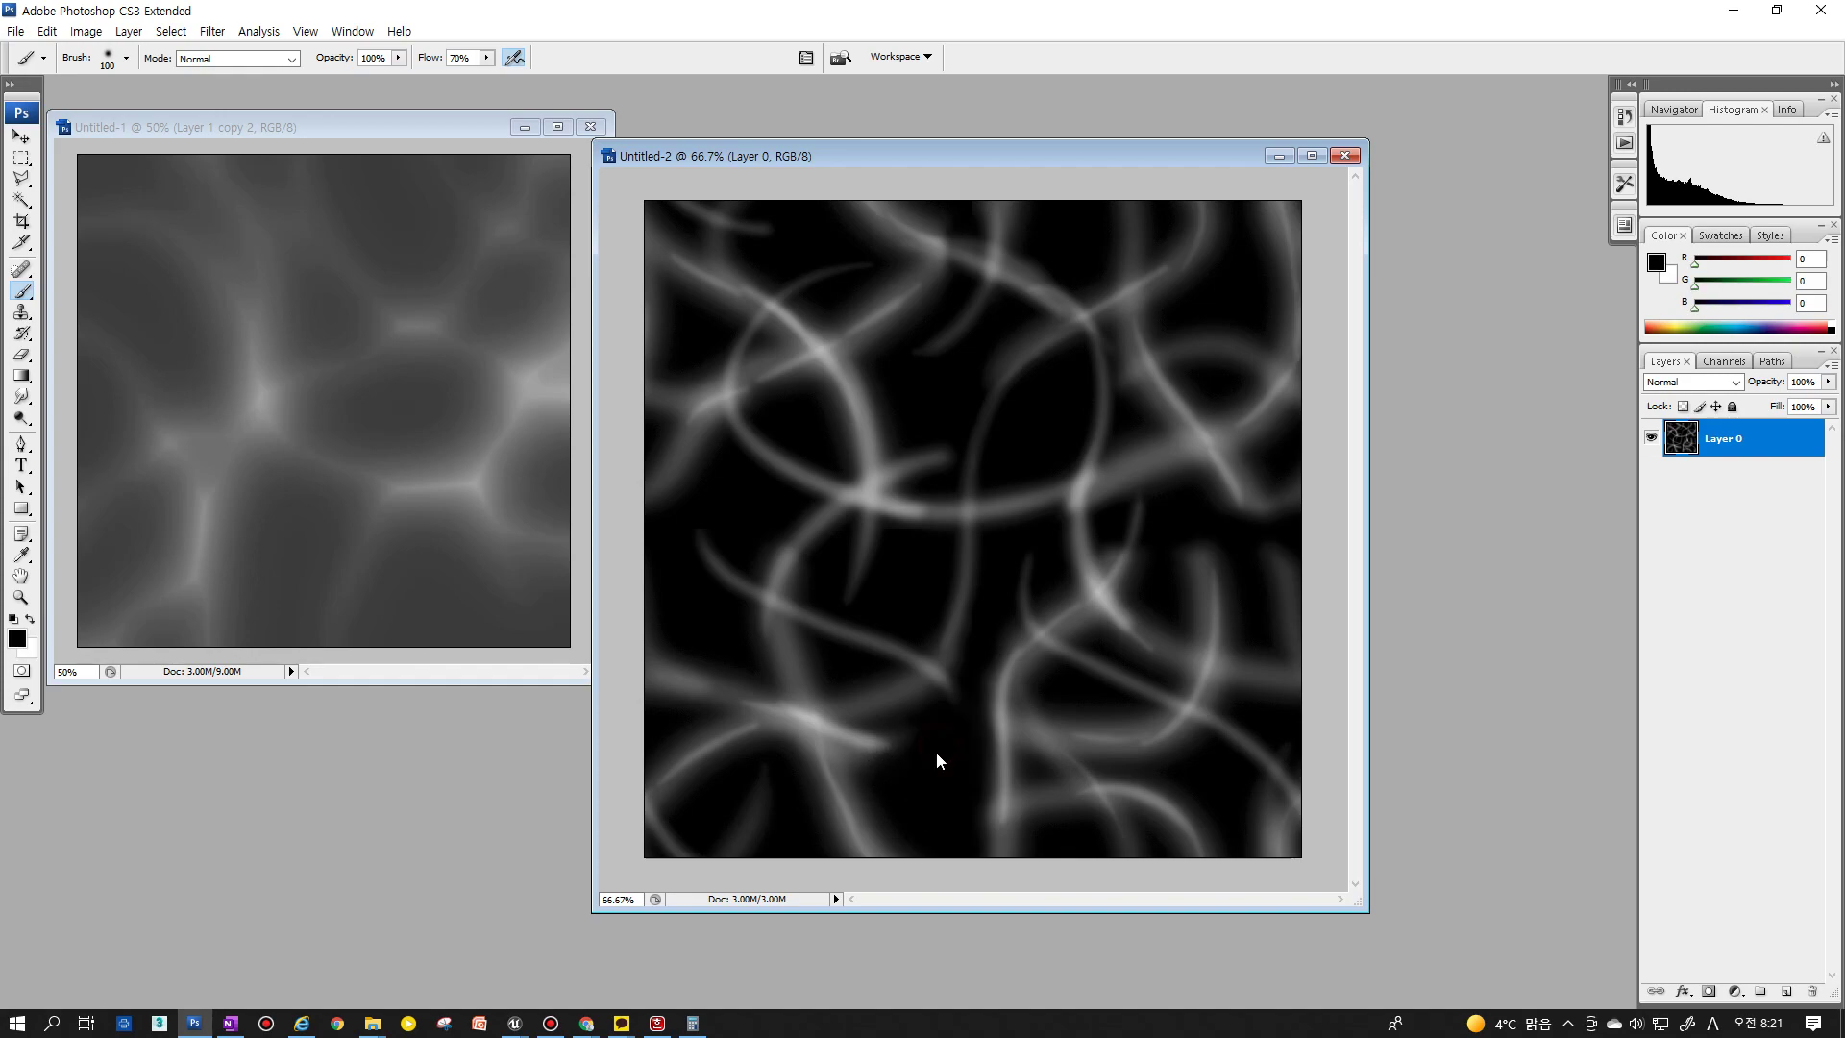
left_click_drag(927, 741, 824, 733)
key("x")
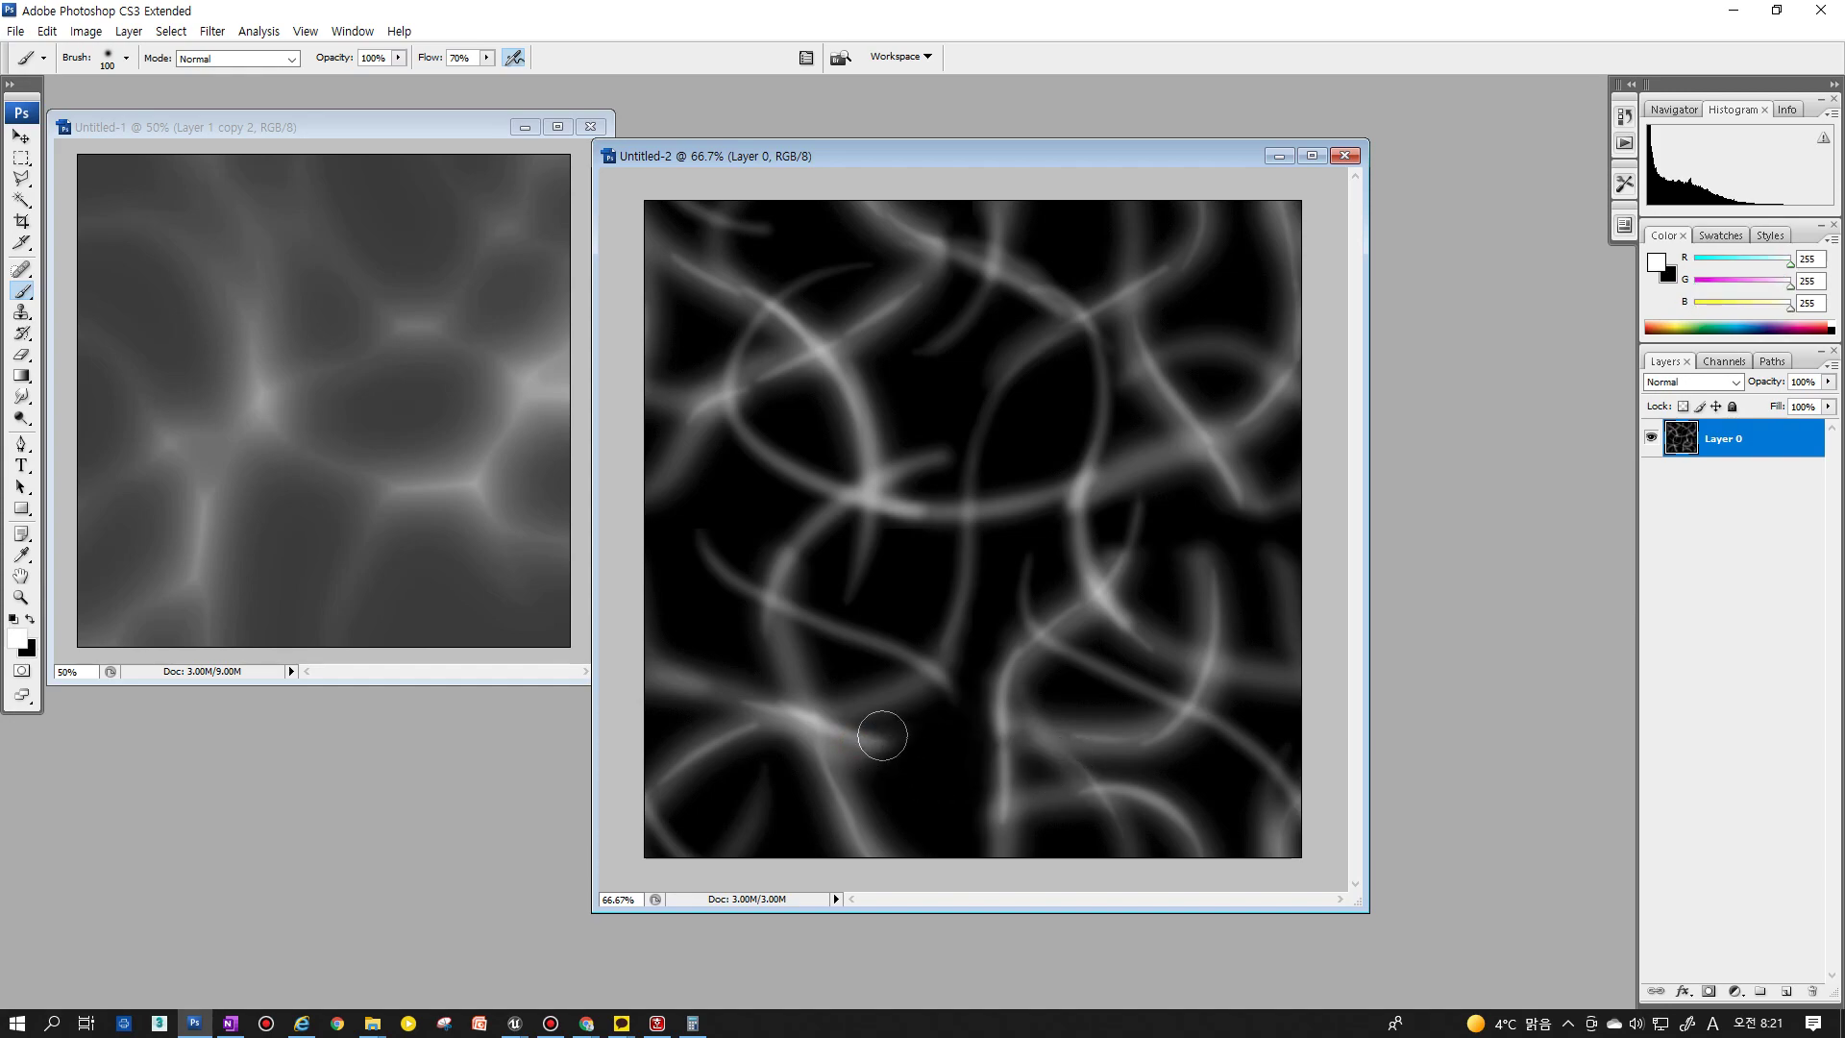
mouse_move(883, 740)
left_mouse_down()
mouse_move(845, 738)
mouse_move(1092, 742)
left_mouse_up()
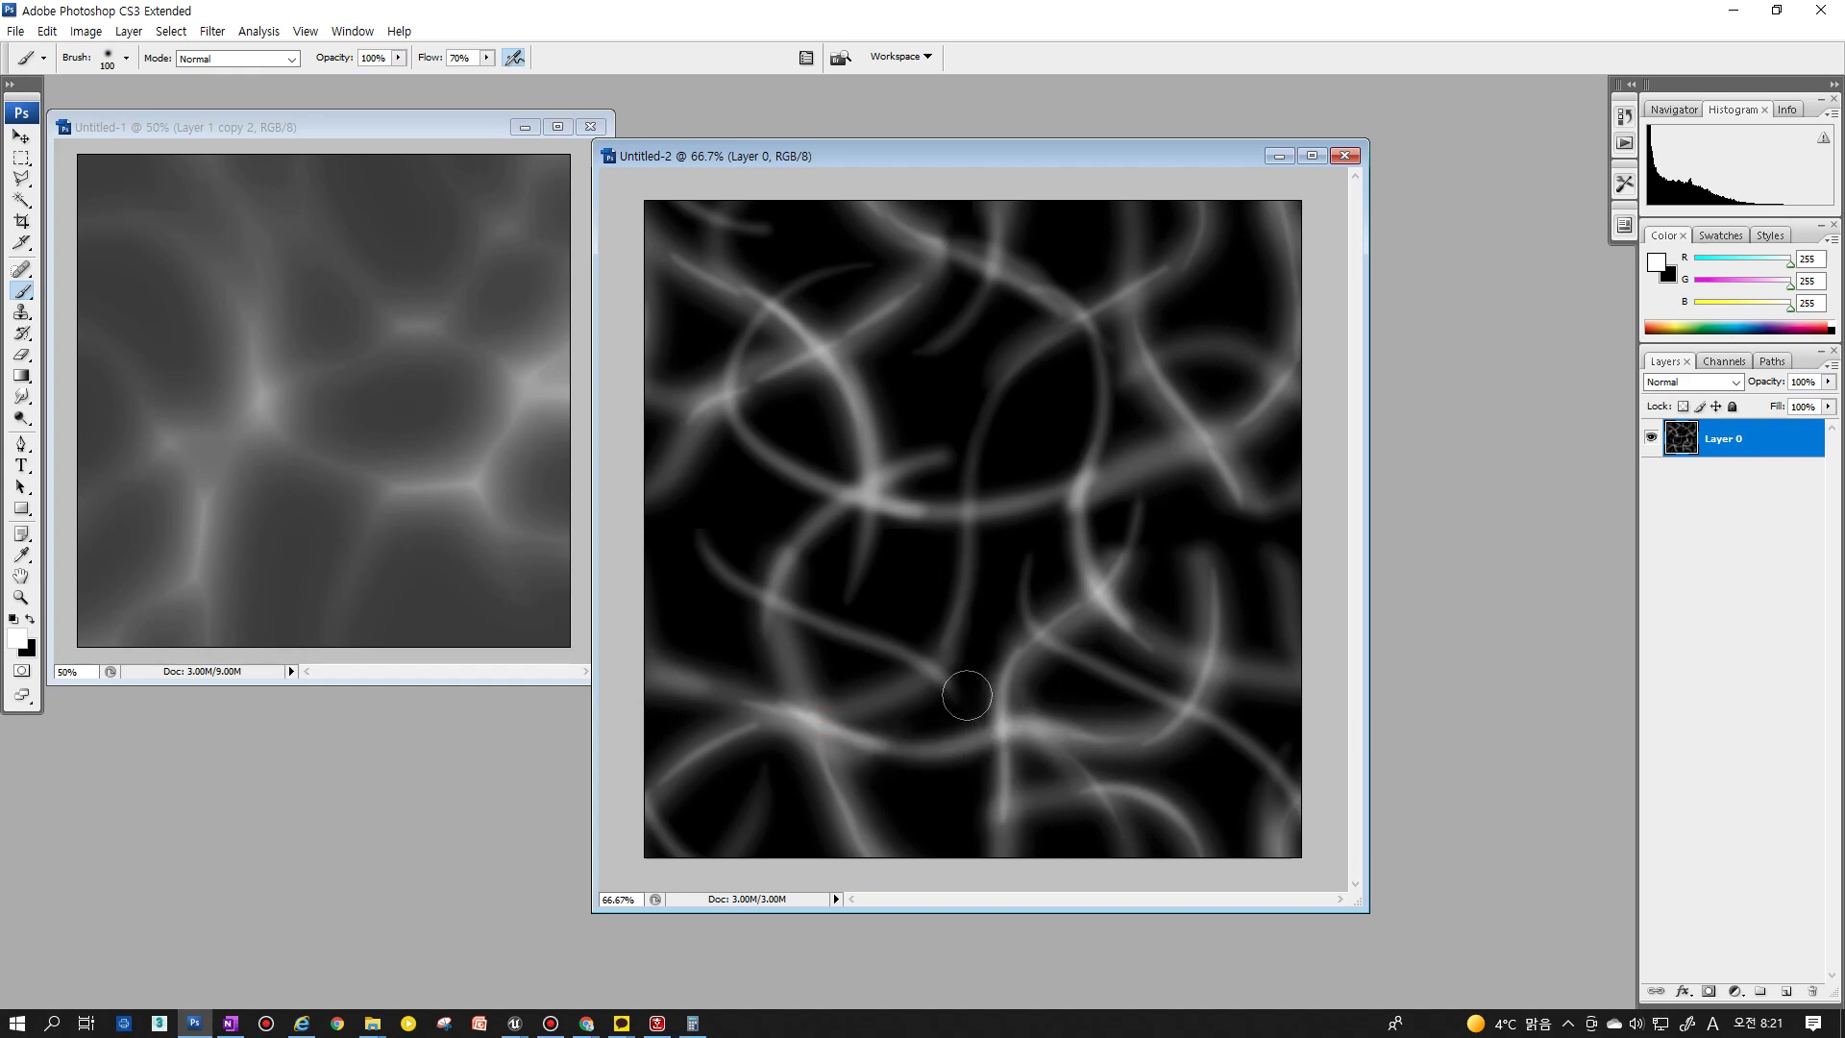
left_click_drag(927, 651, 1047, 759)
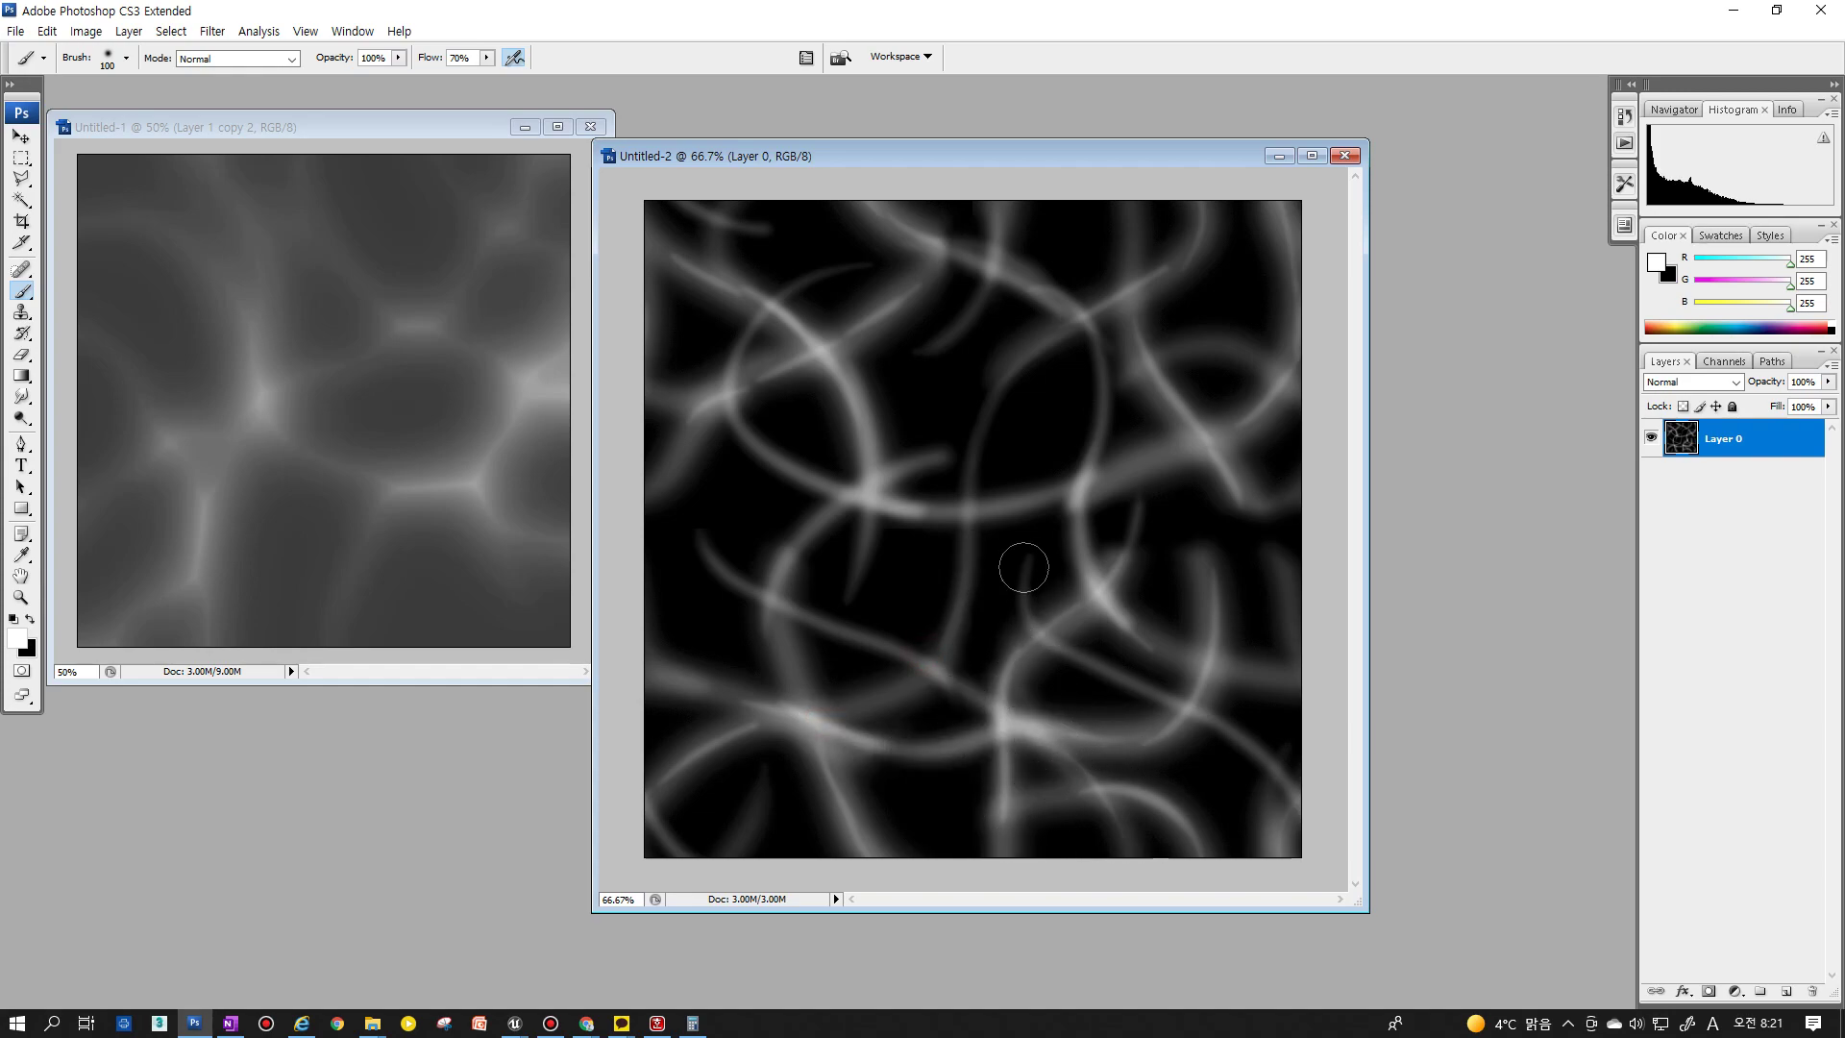
Smudge the bright streaks on the left side and one streak on the right
key("r")
left_click(724, 527)
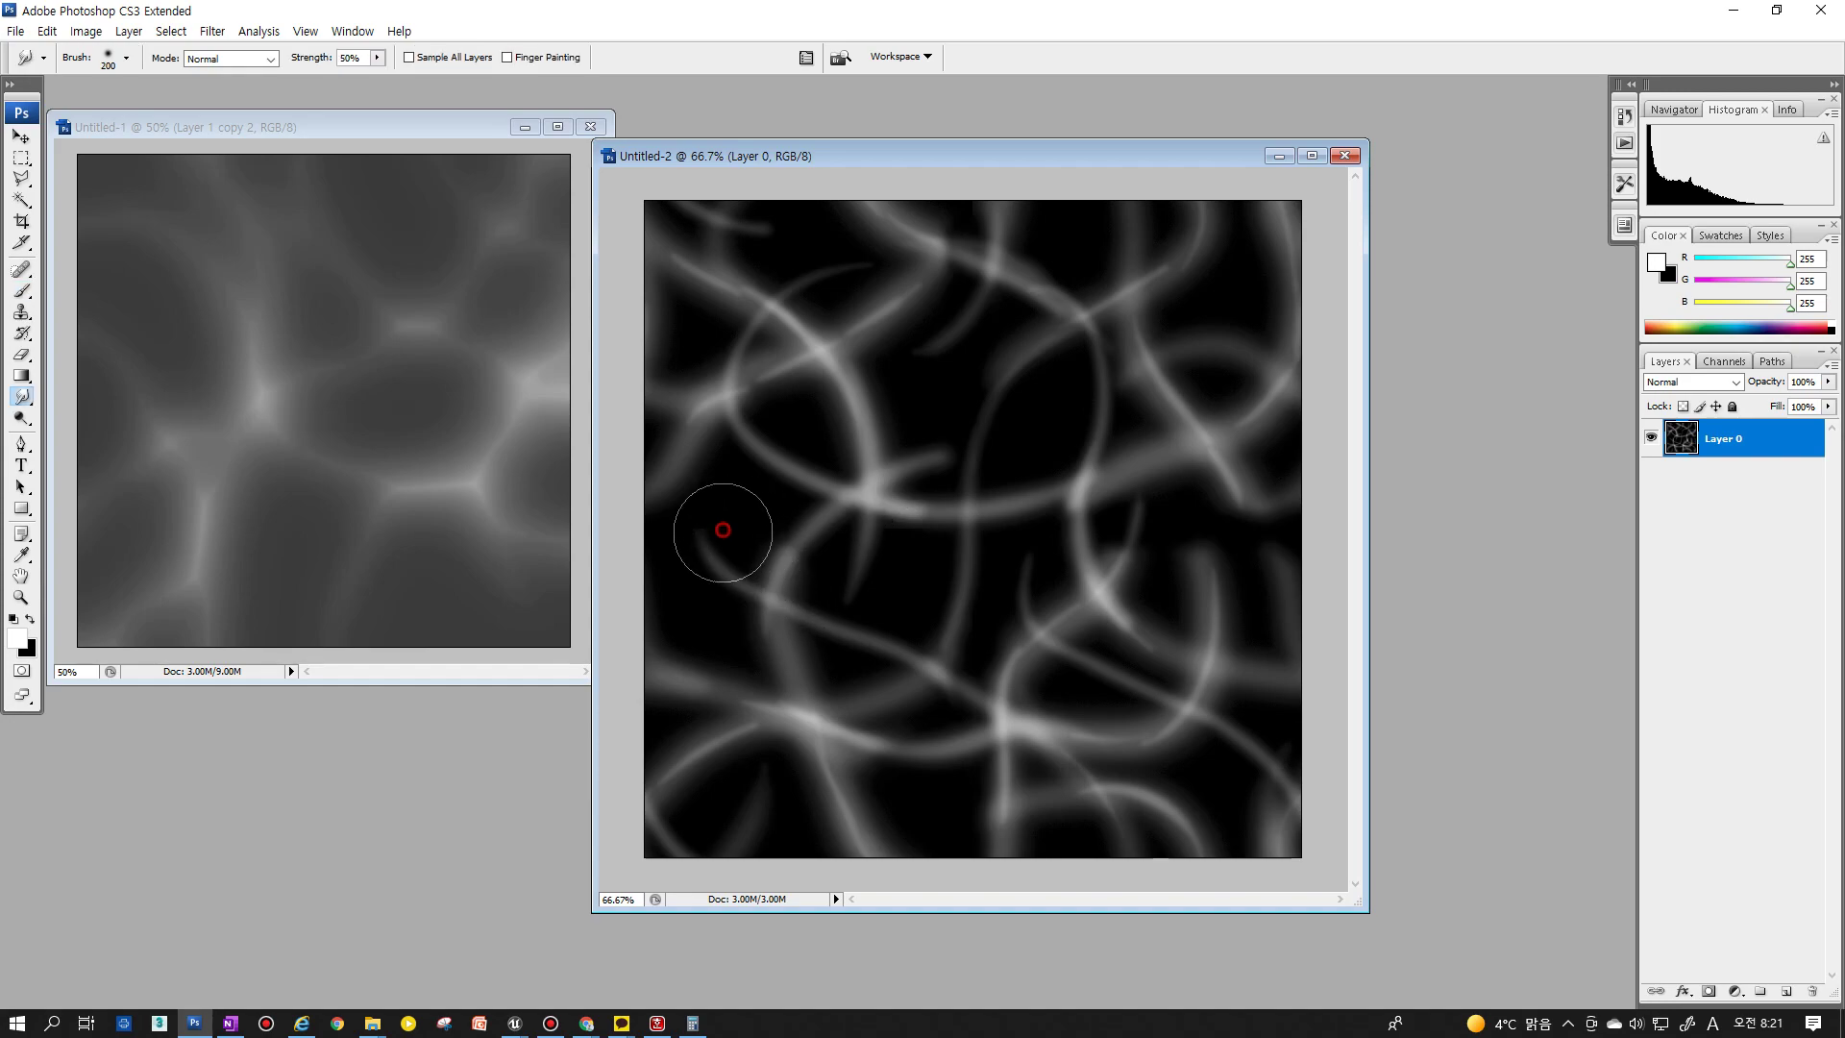
left_click_drag(771, 605, 774, 617)
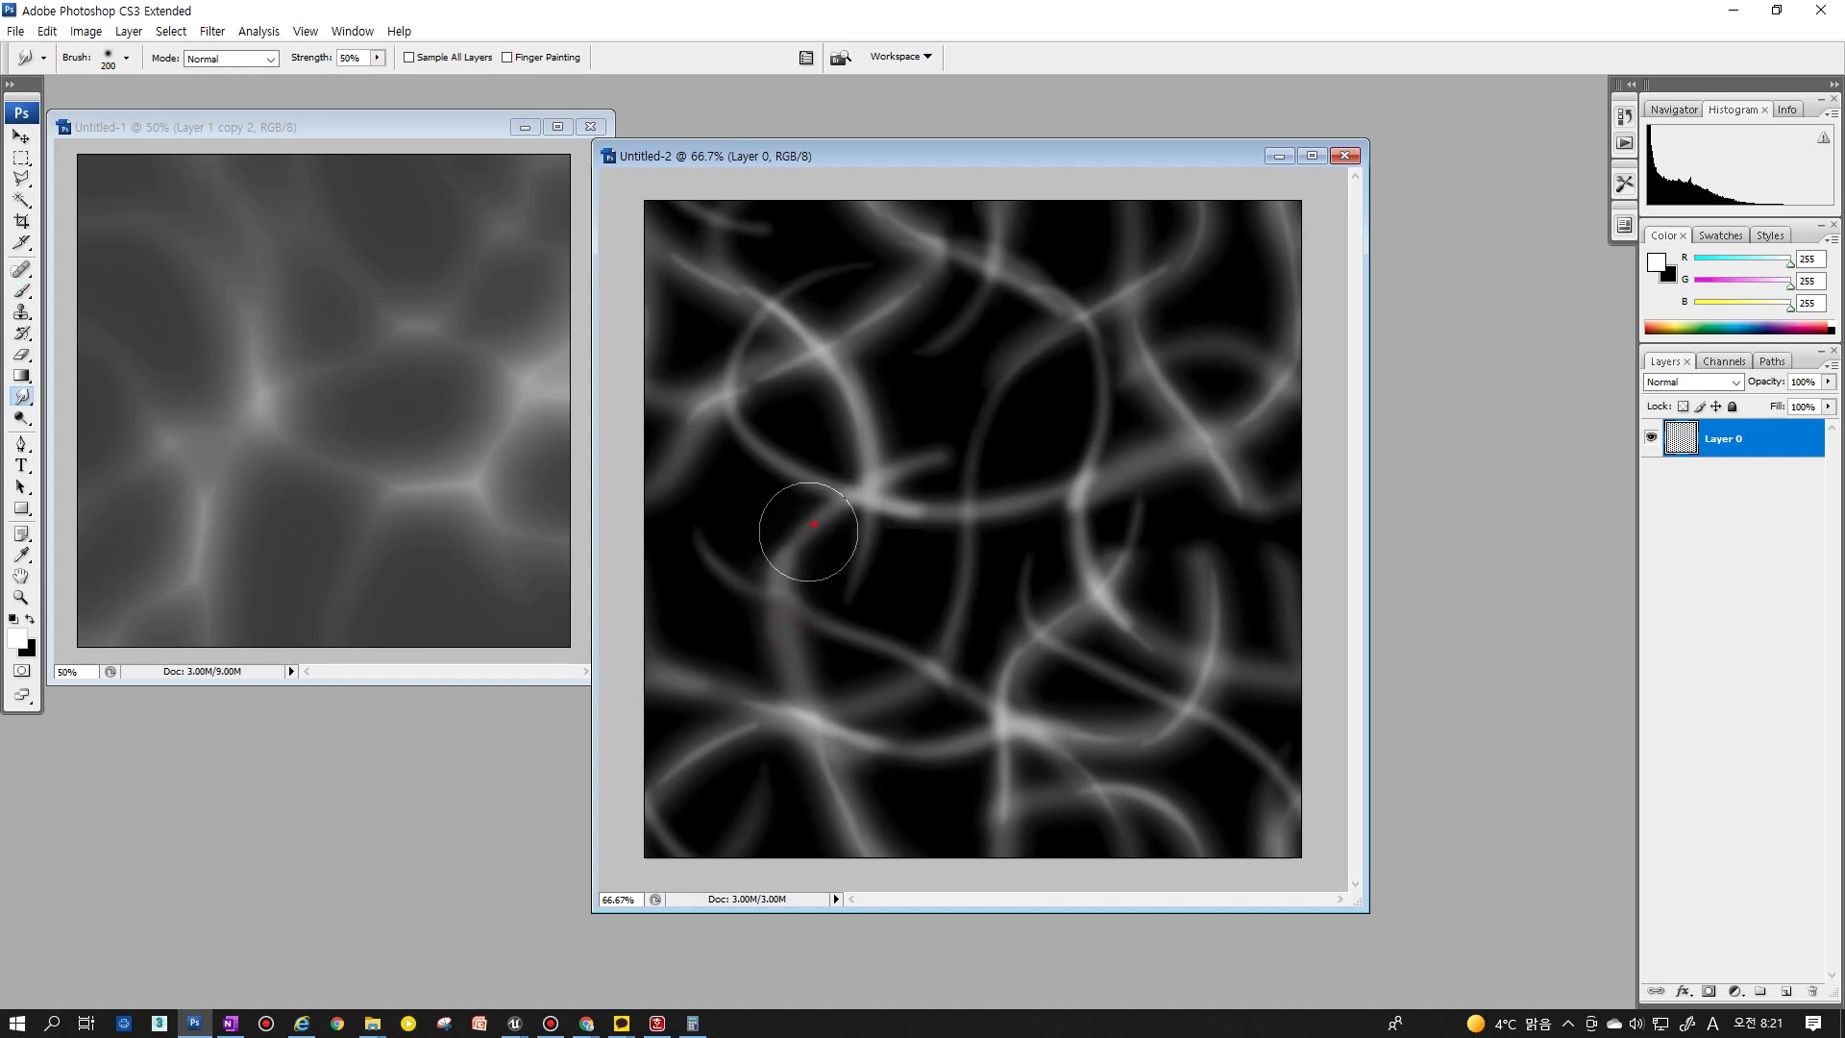
left_click_drag(774, 617, 774, 611)
left_click_drag(852, 498, 864, 493)
left_click_drag(783, 590, 777, 617)
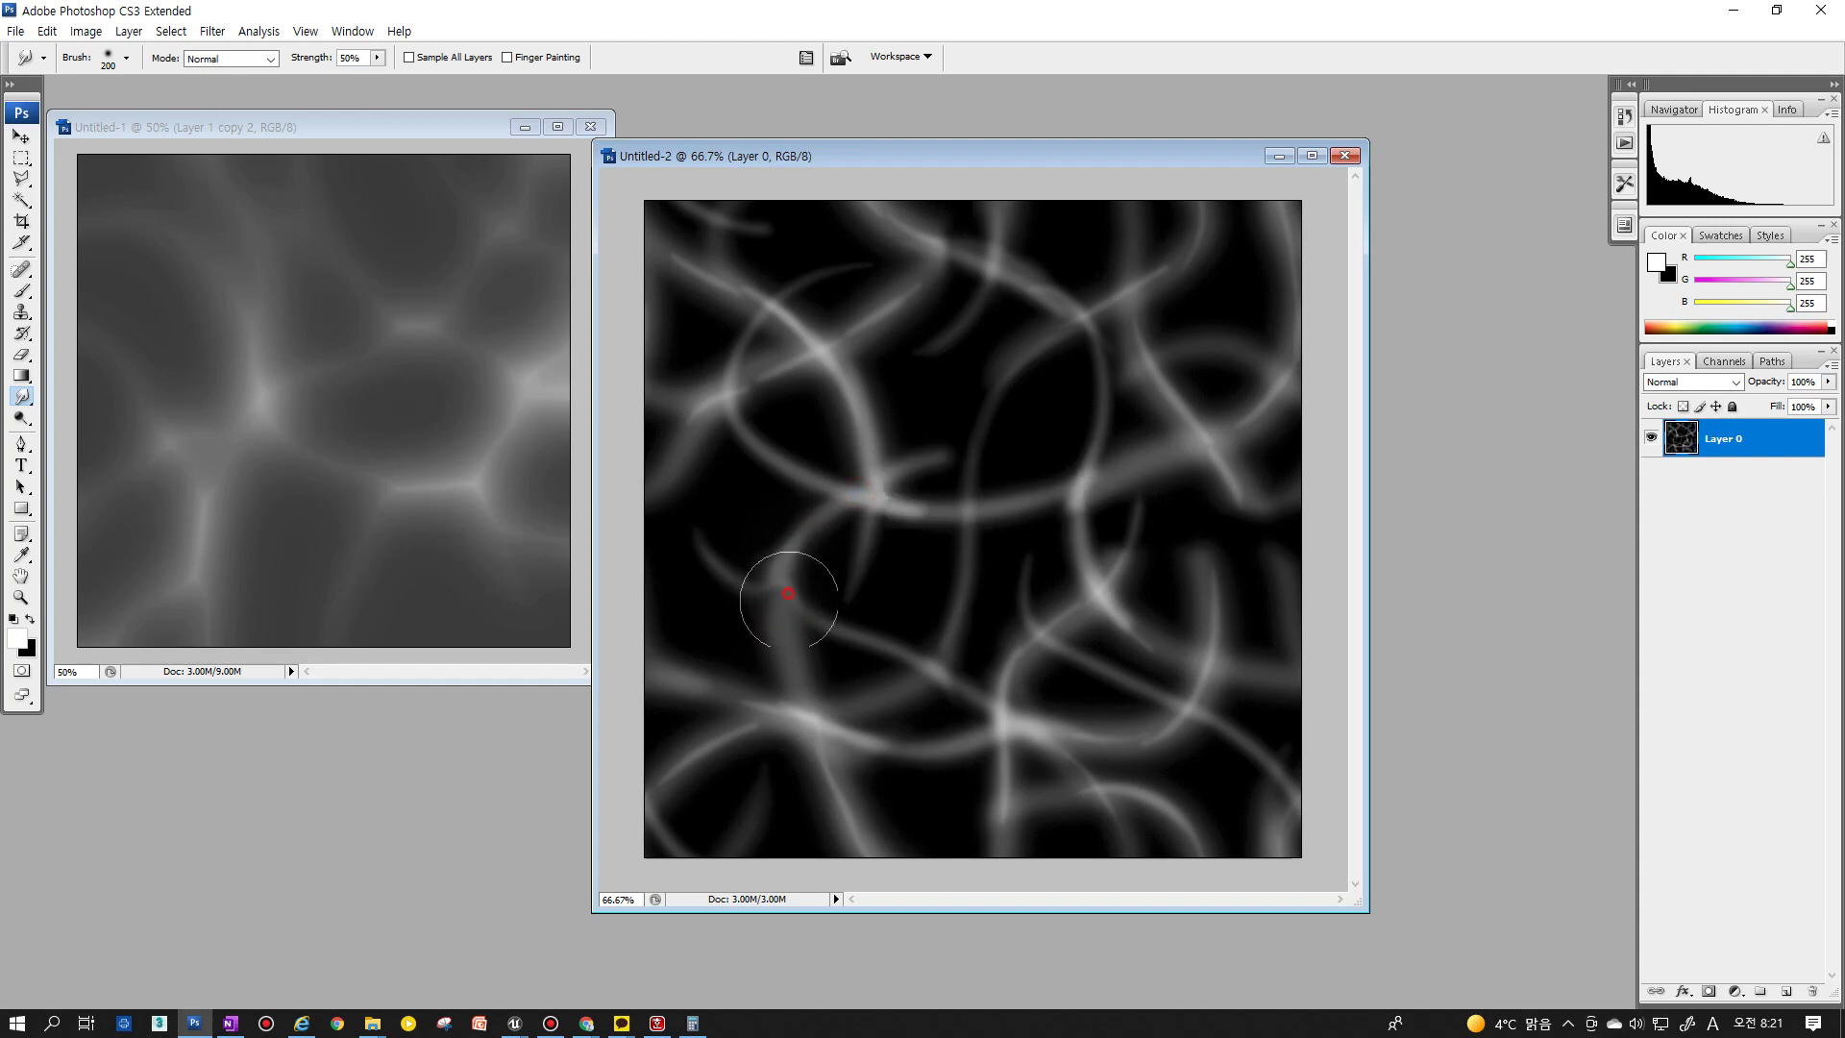
key("b")
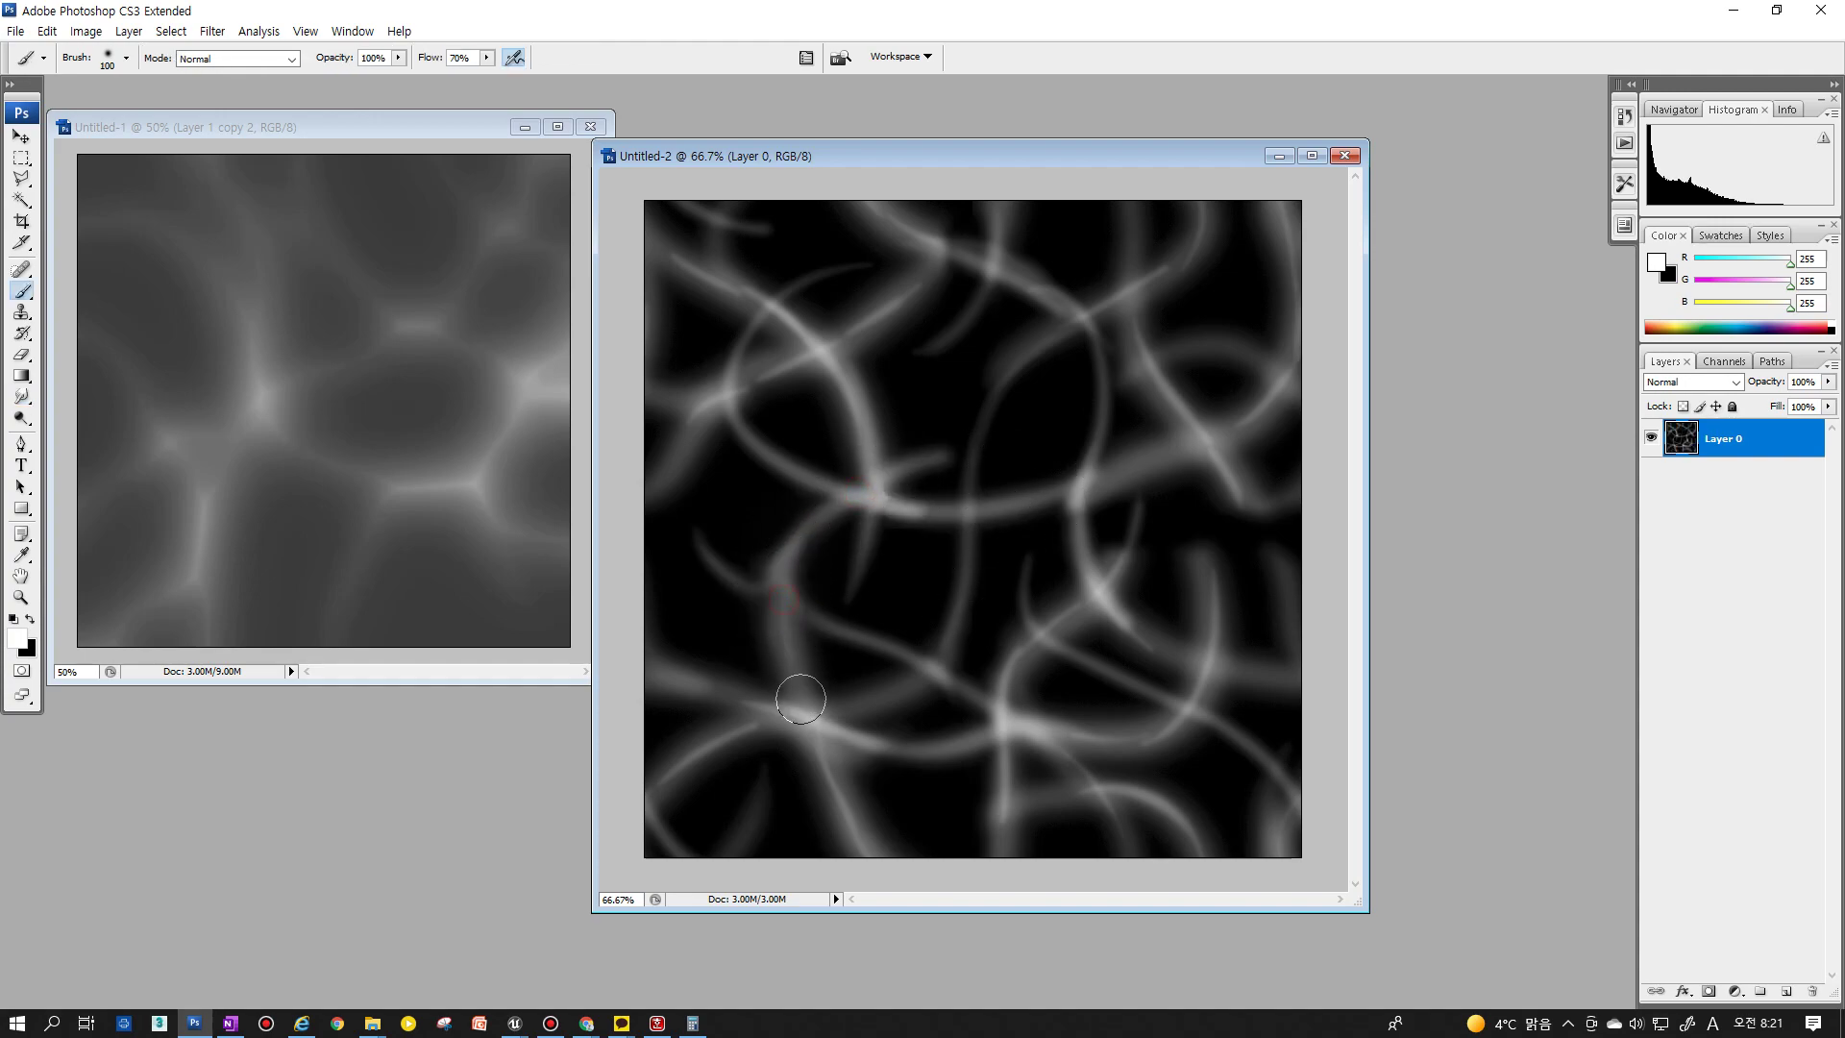
key("r")
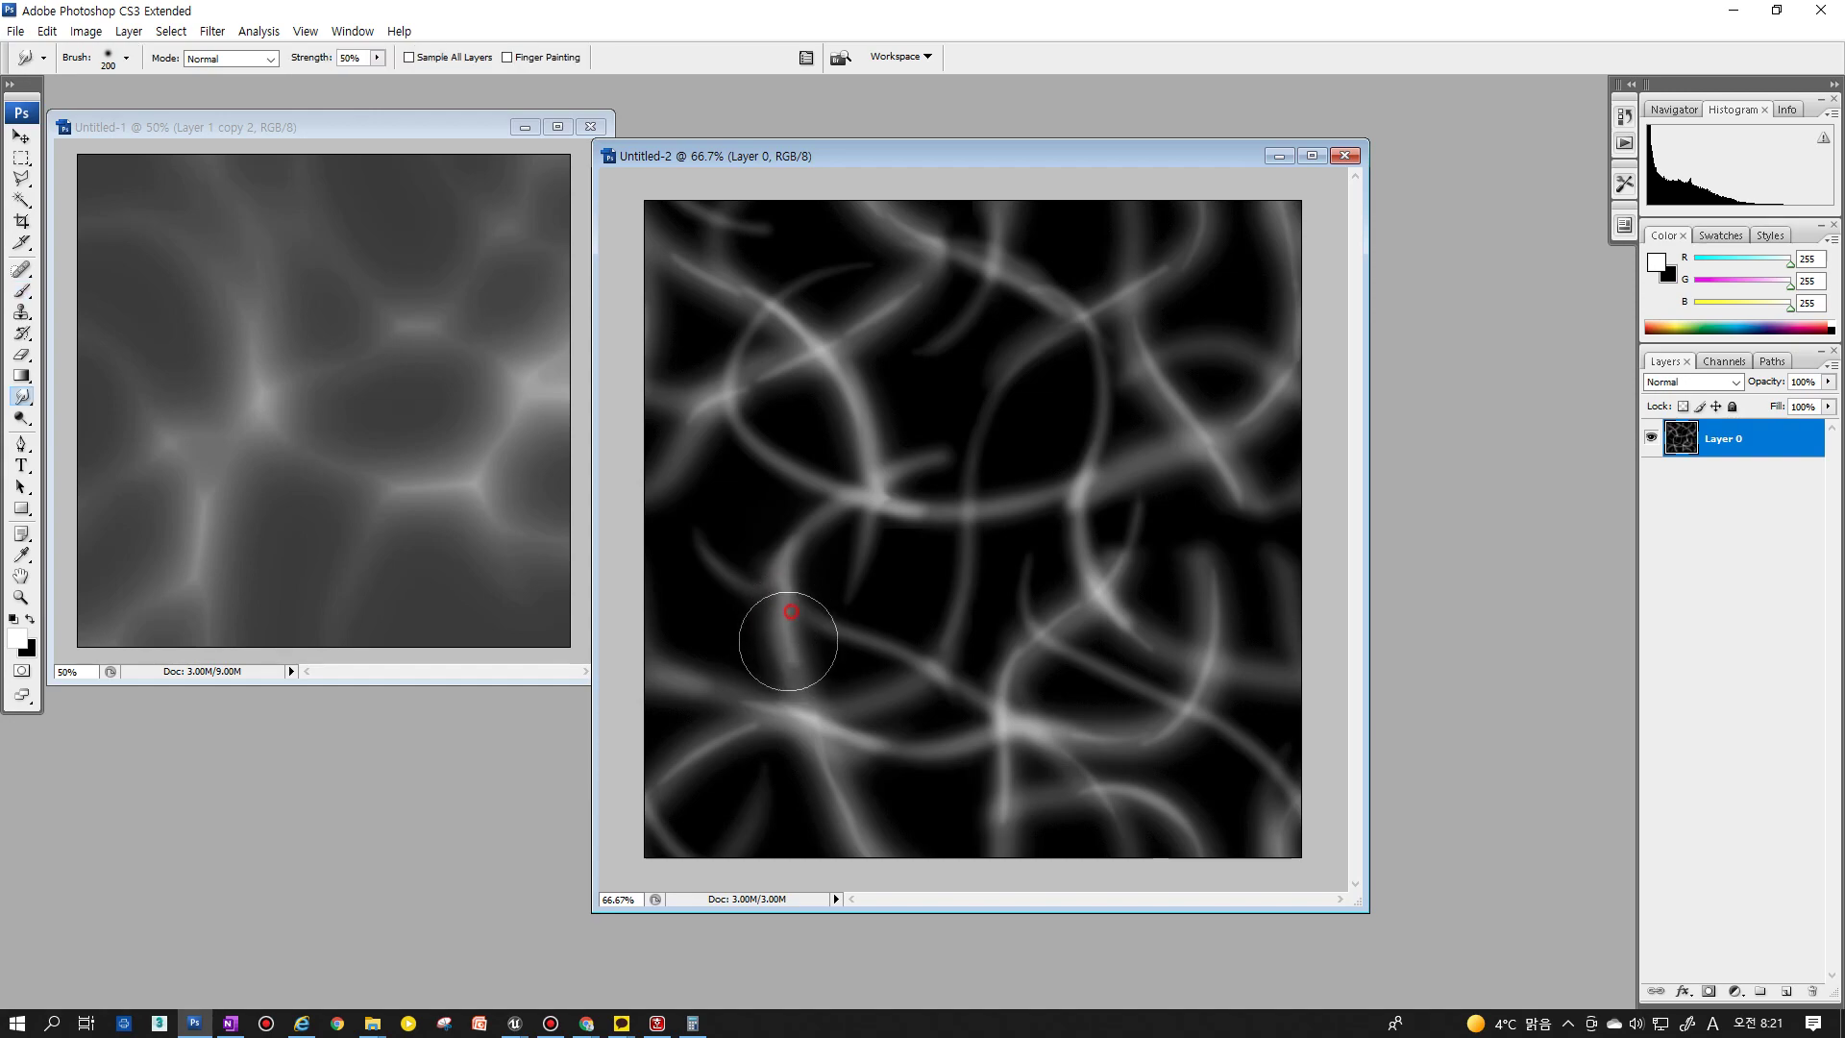
mouse_move(1115, 576)
left_mouse_down()
mouse_move(1084, 520)
mouse_move(1111, 538)
mouse_move(1069, 515)
left_mouse_up()
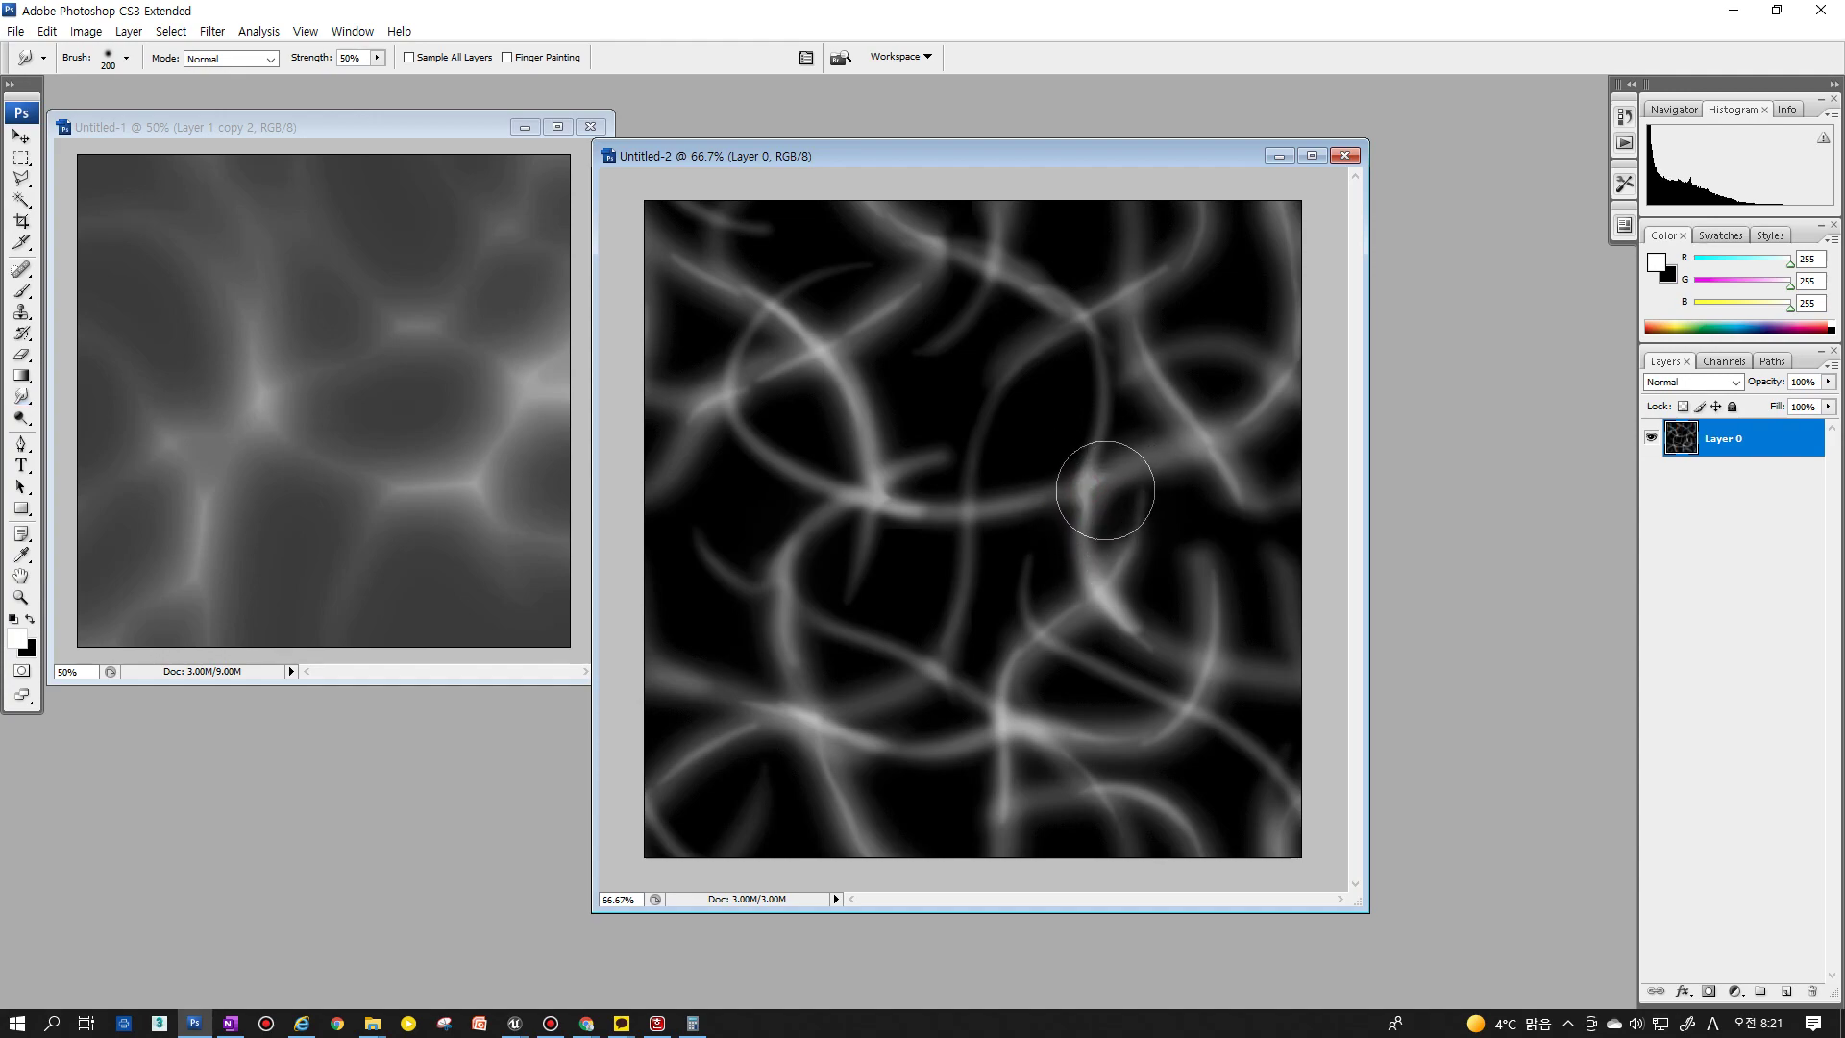
Darken a streak near the top with black, then paint new white streaks in the upper middle
key("b")
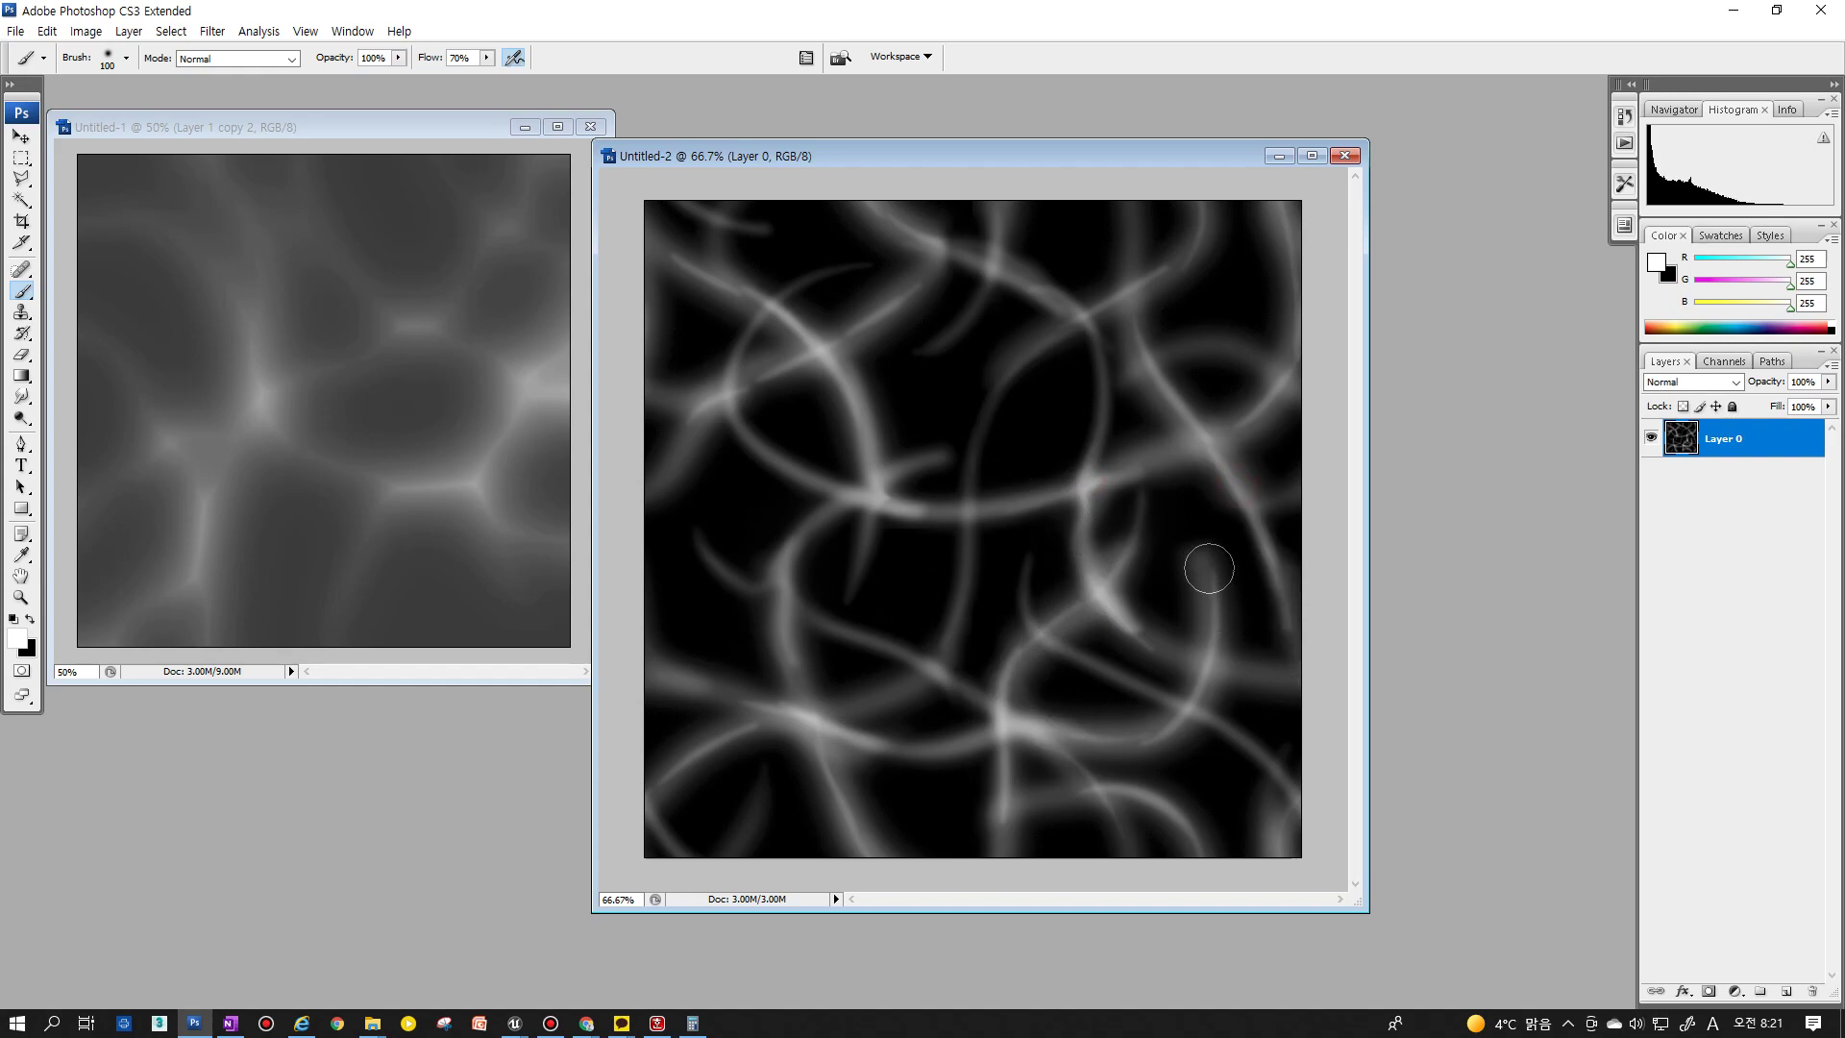
key("e")
key("b")
key("x")
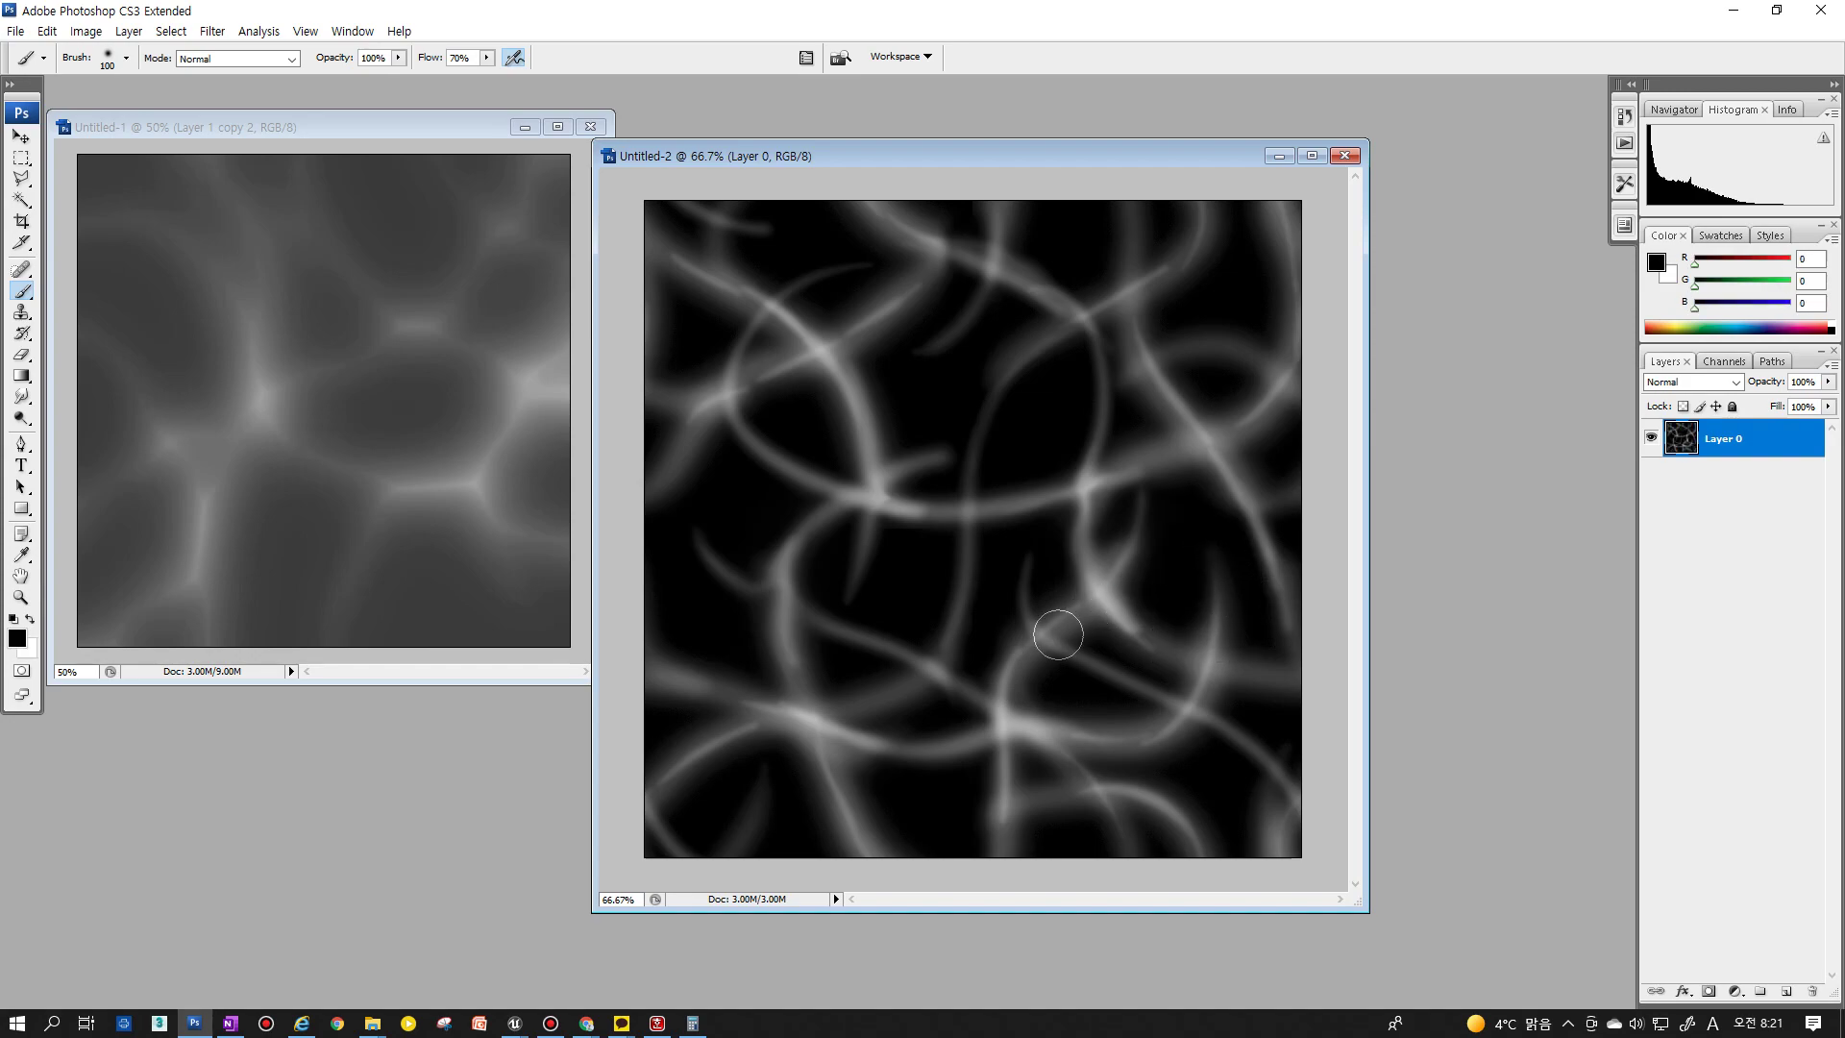
mouse_move(906, 220)
left_mouse_down()
mouse_move(1057, 298)
mouse_move(995, 239)
left_mouse_up()
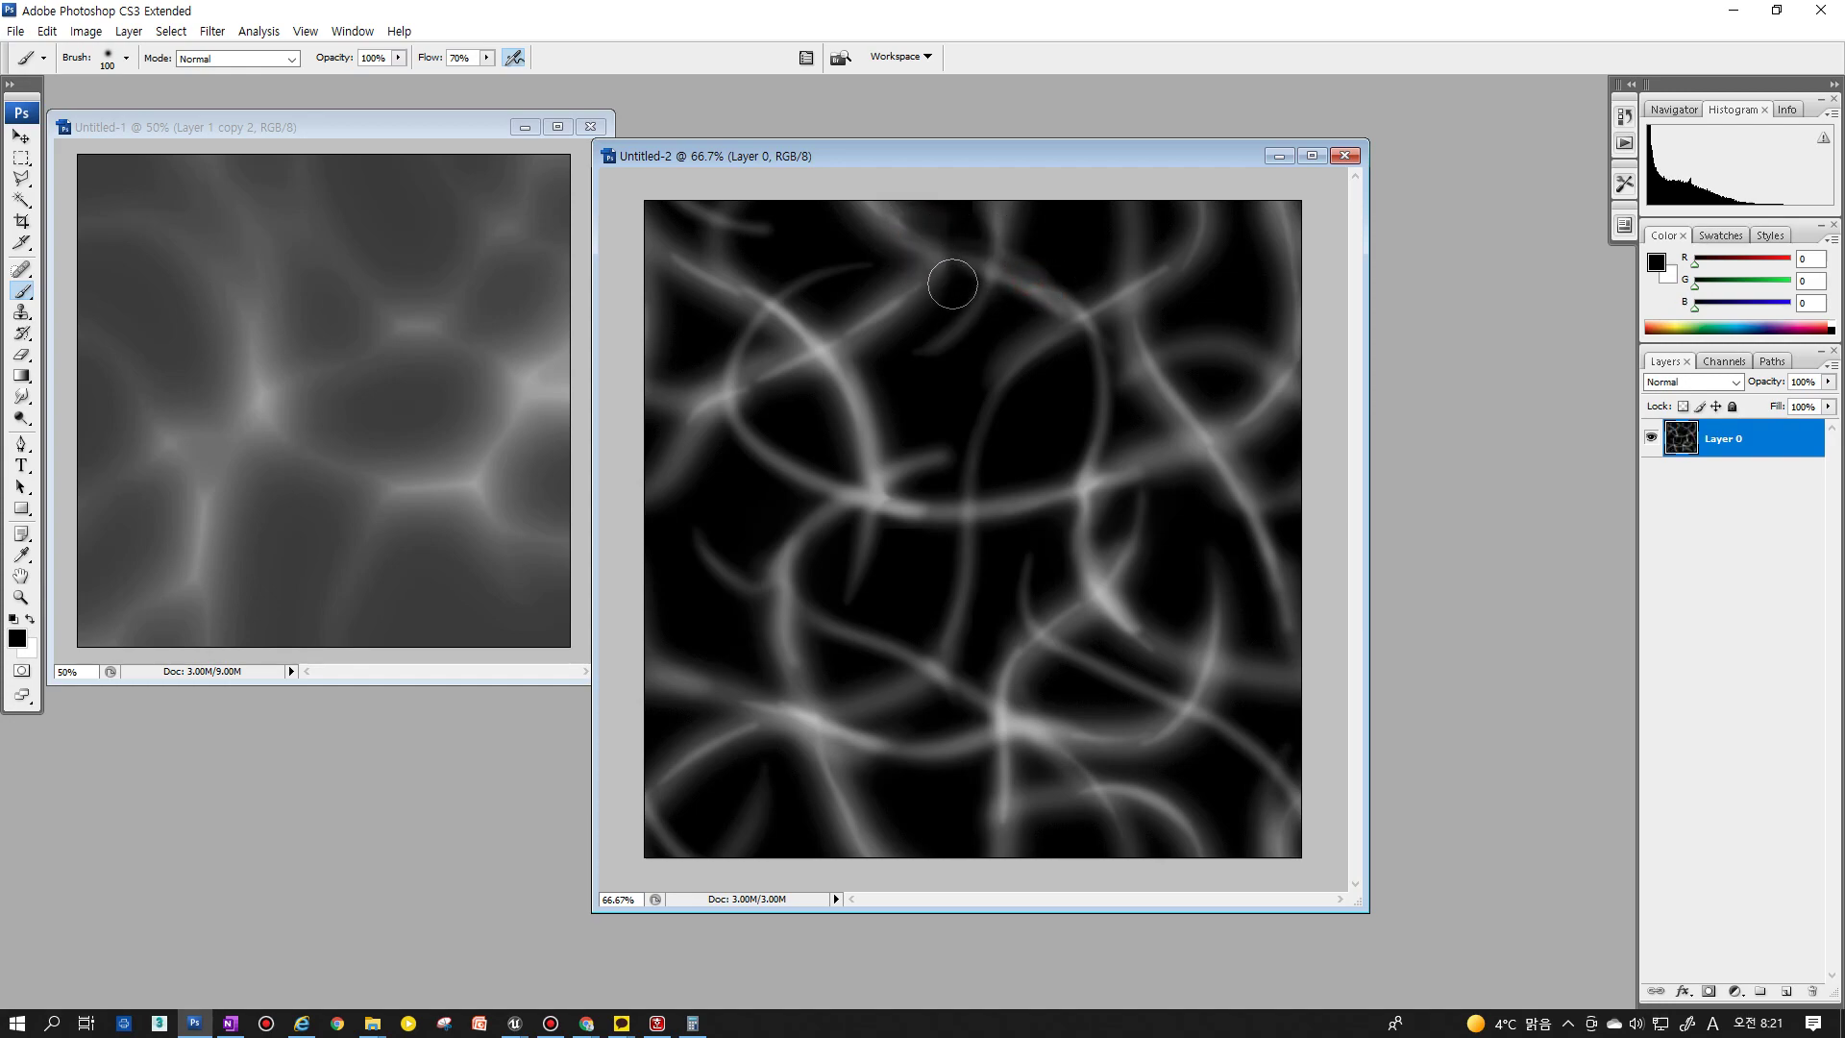
key("x")
mouse_move(908, 237)
left_mouse_down()
mouse_move(999, 274)
mouse_move(947, 358)
left_mouse_up()
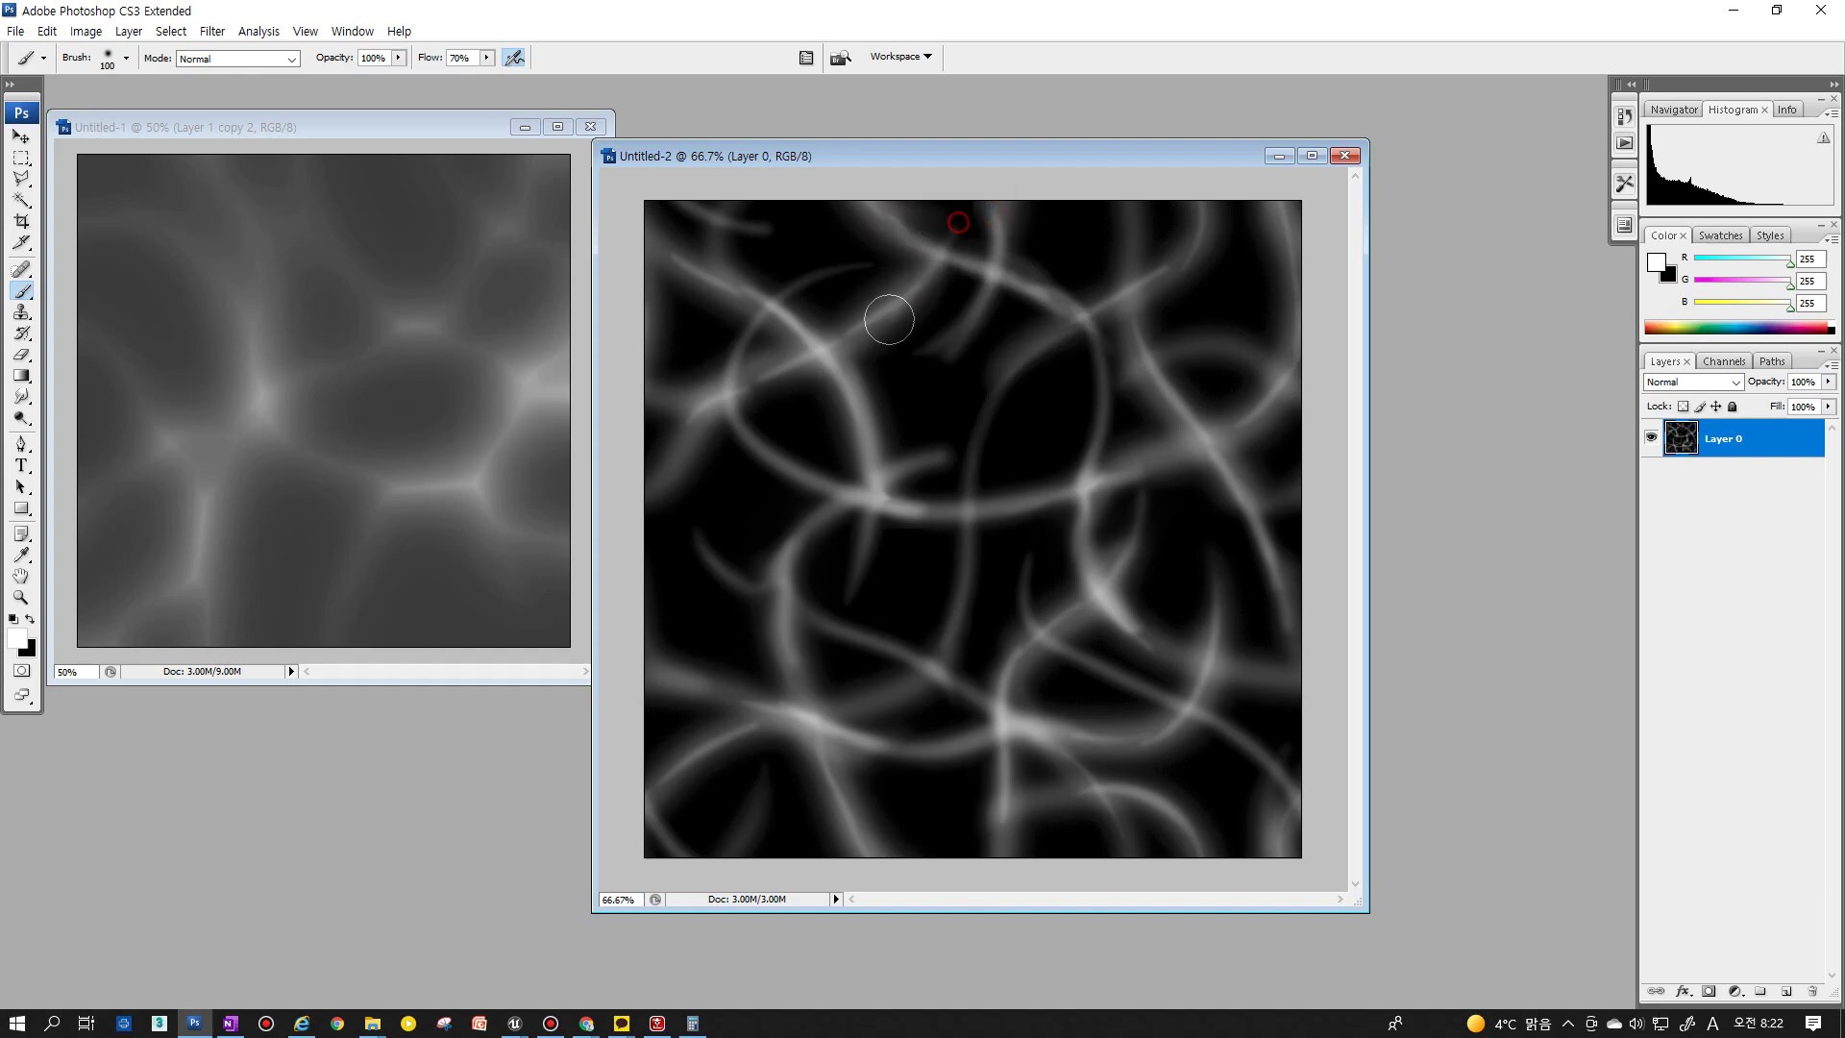
Offset the tile, smudge strokes along the left and right seams, and reapply Offset twice to check
key("ctrl+f")
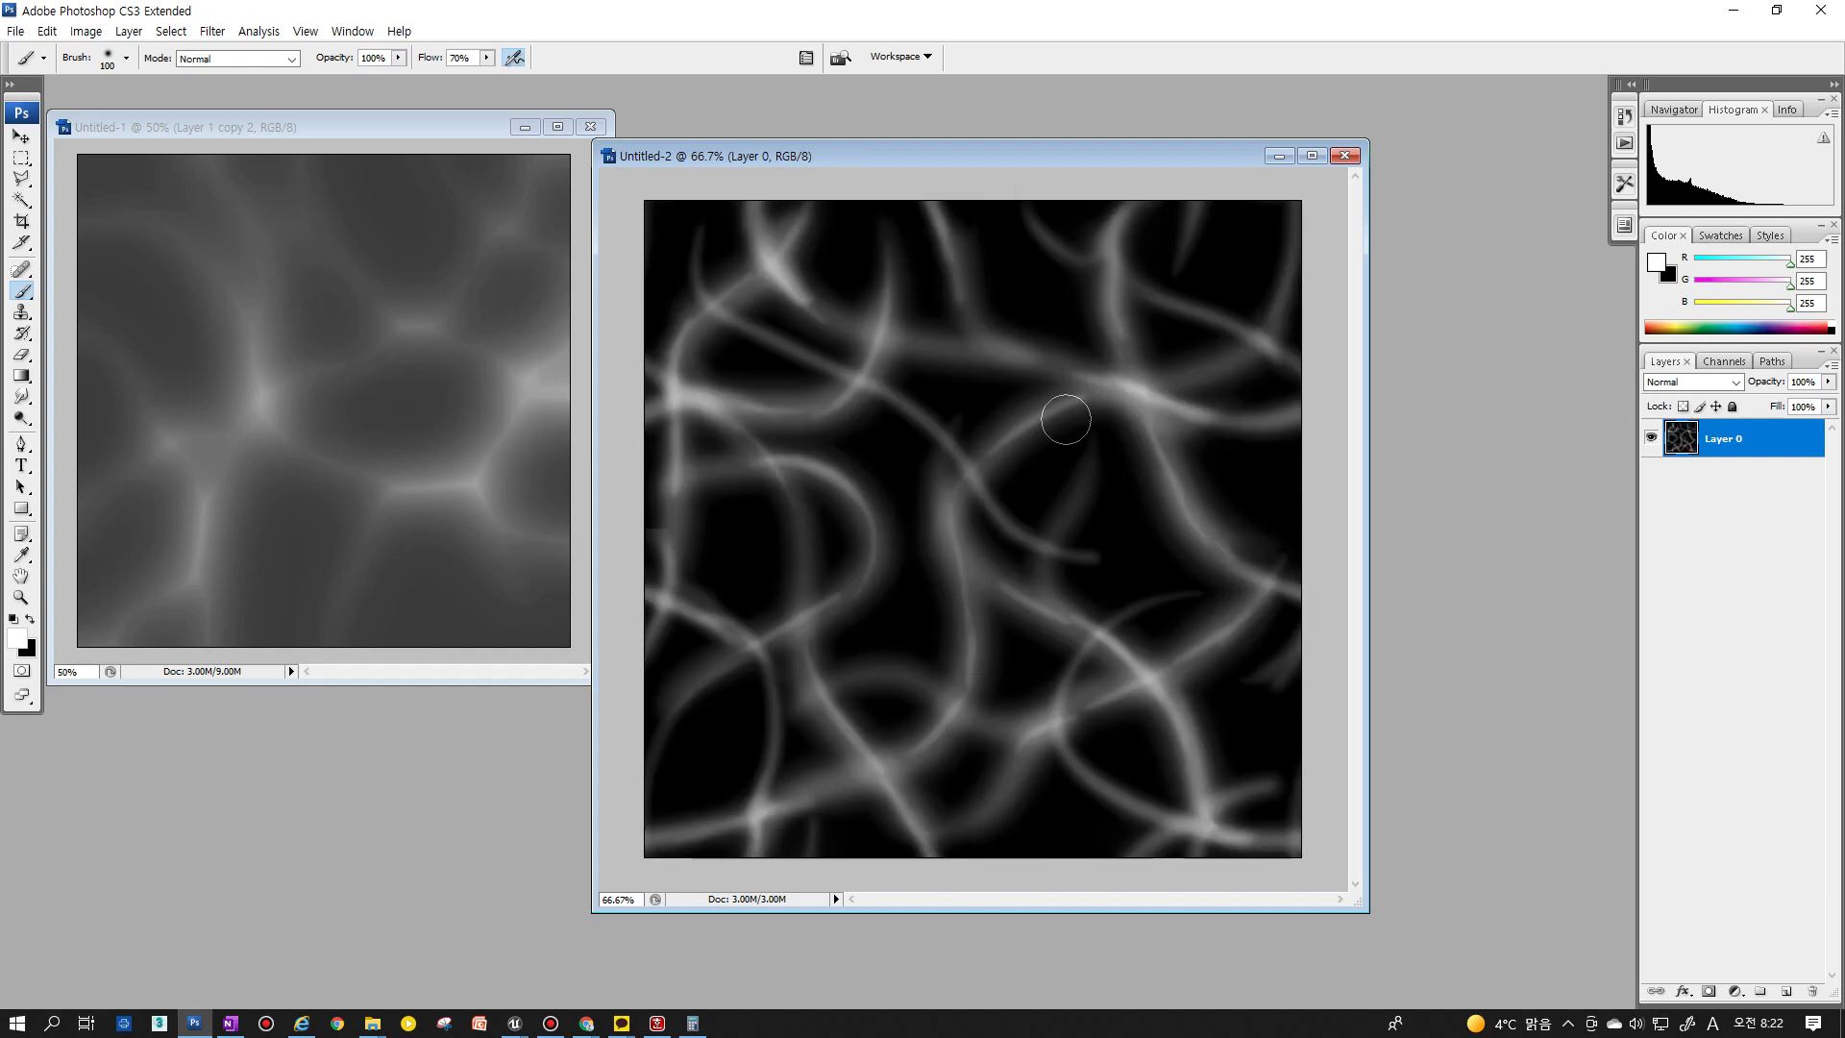
key("r")
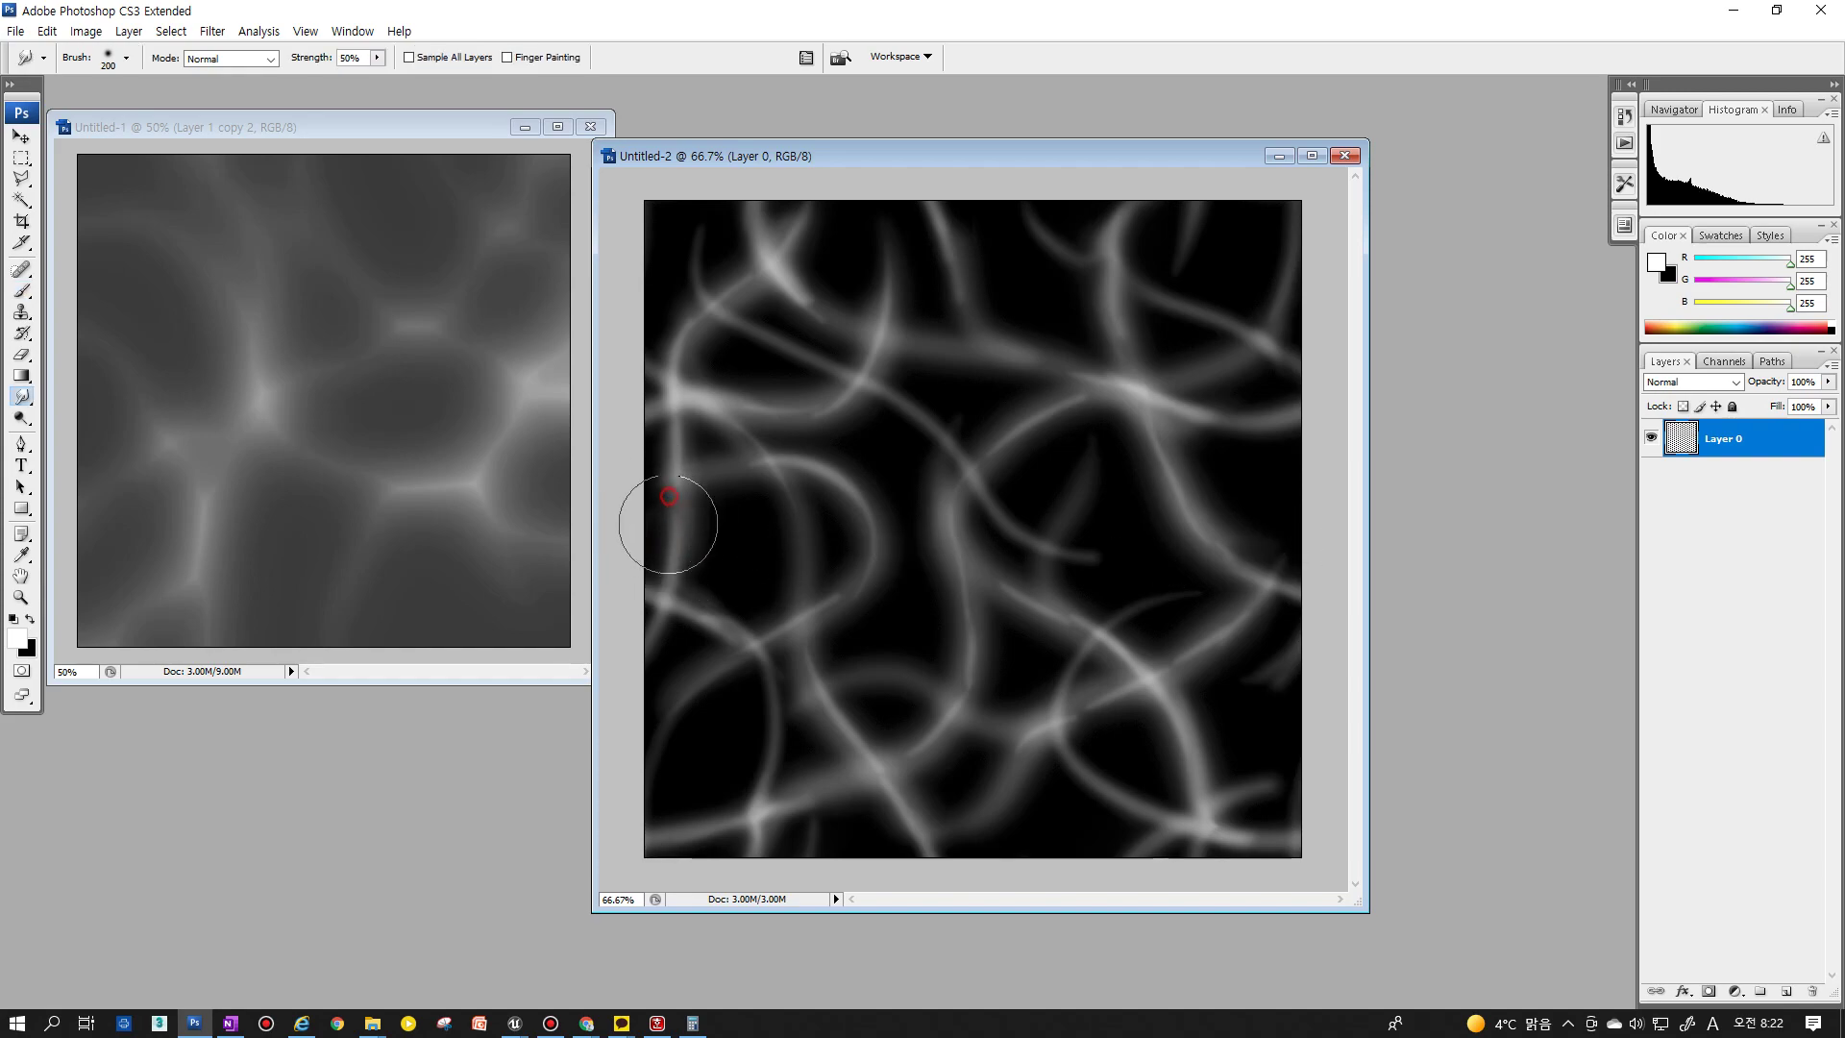
left_click_drag(650, 531, 668, 528)
left_click_drag(1289, 503, 1269, 536)
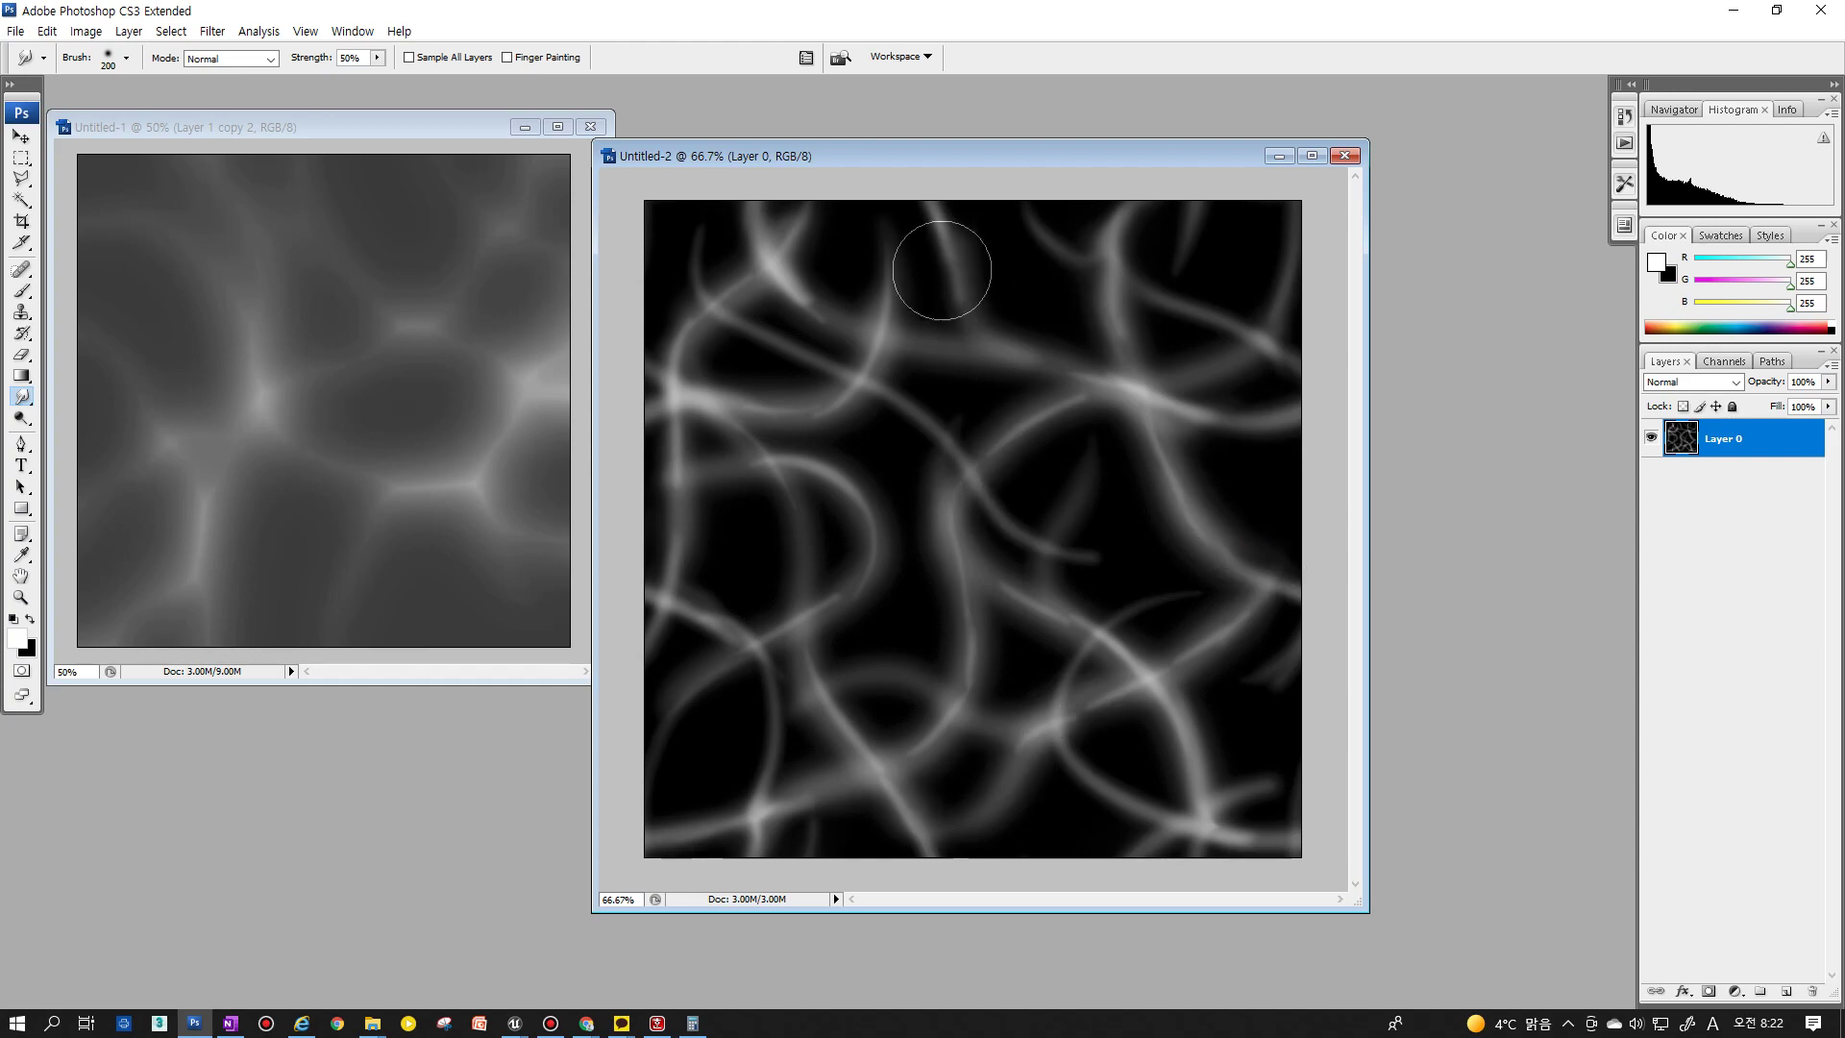
left_click_drag(1220, 555, 1228, 646)
key("ctrl+f")
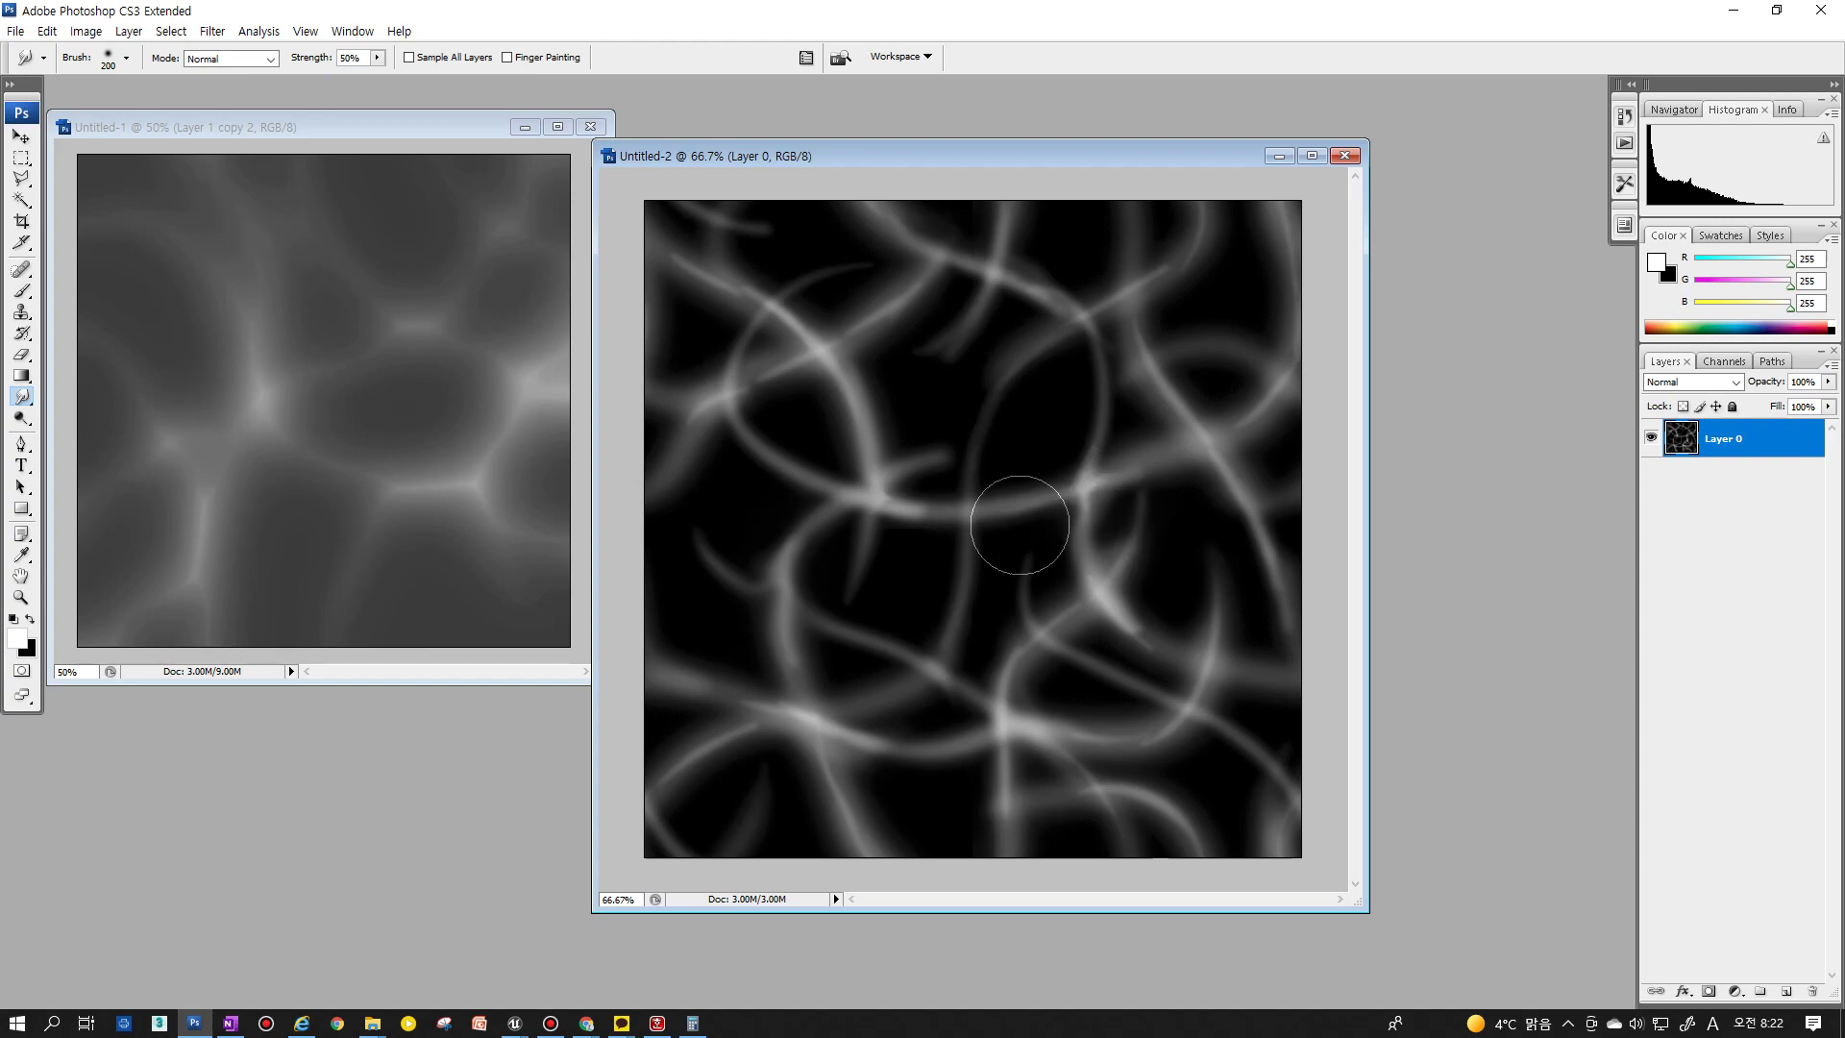
key("ctrl+f")
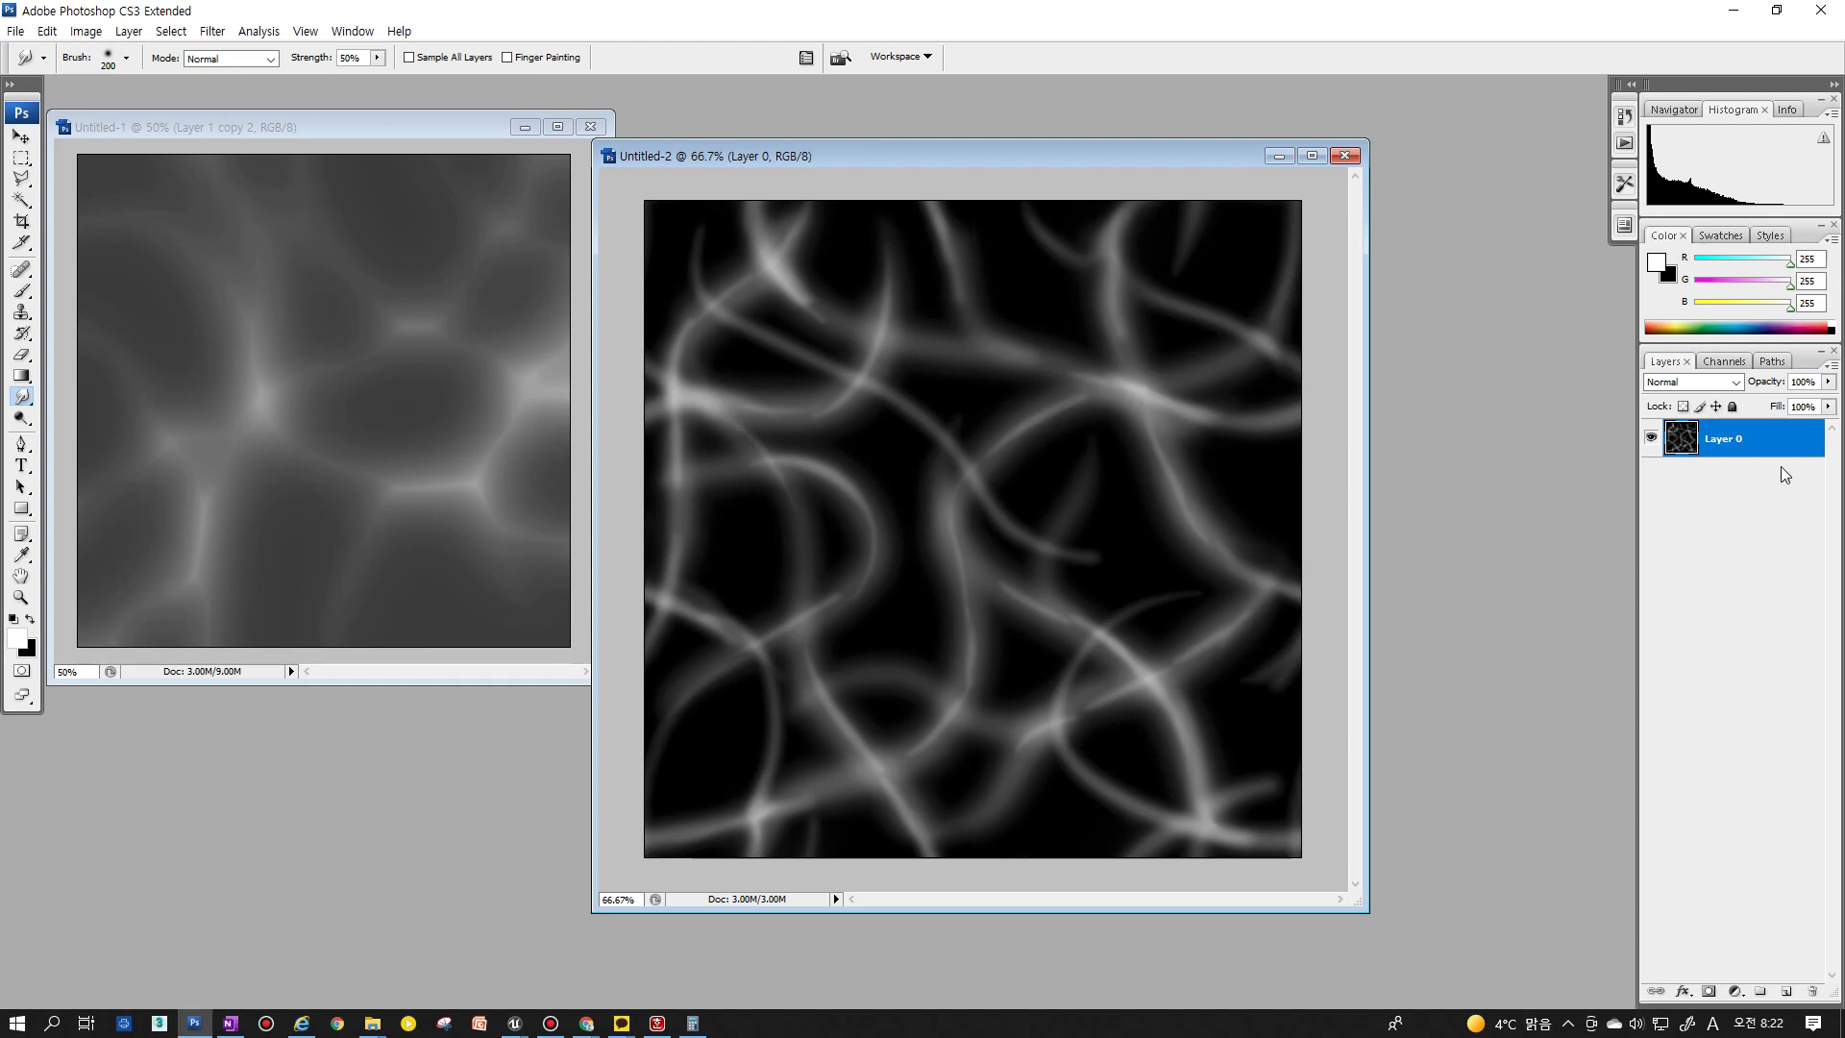
Duplicate the texture layer once, removing the extra second copy
key("ctrl+j")
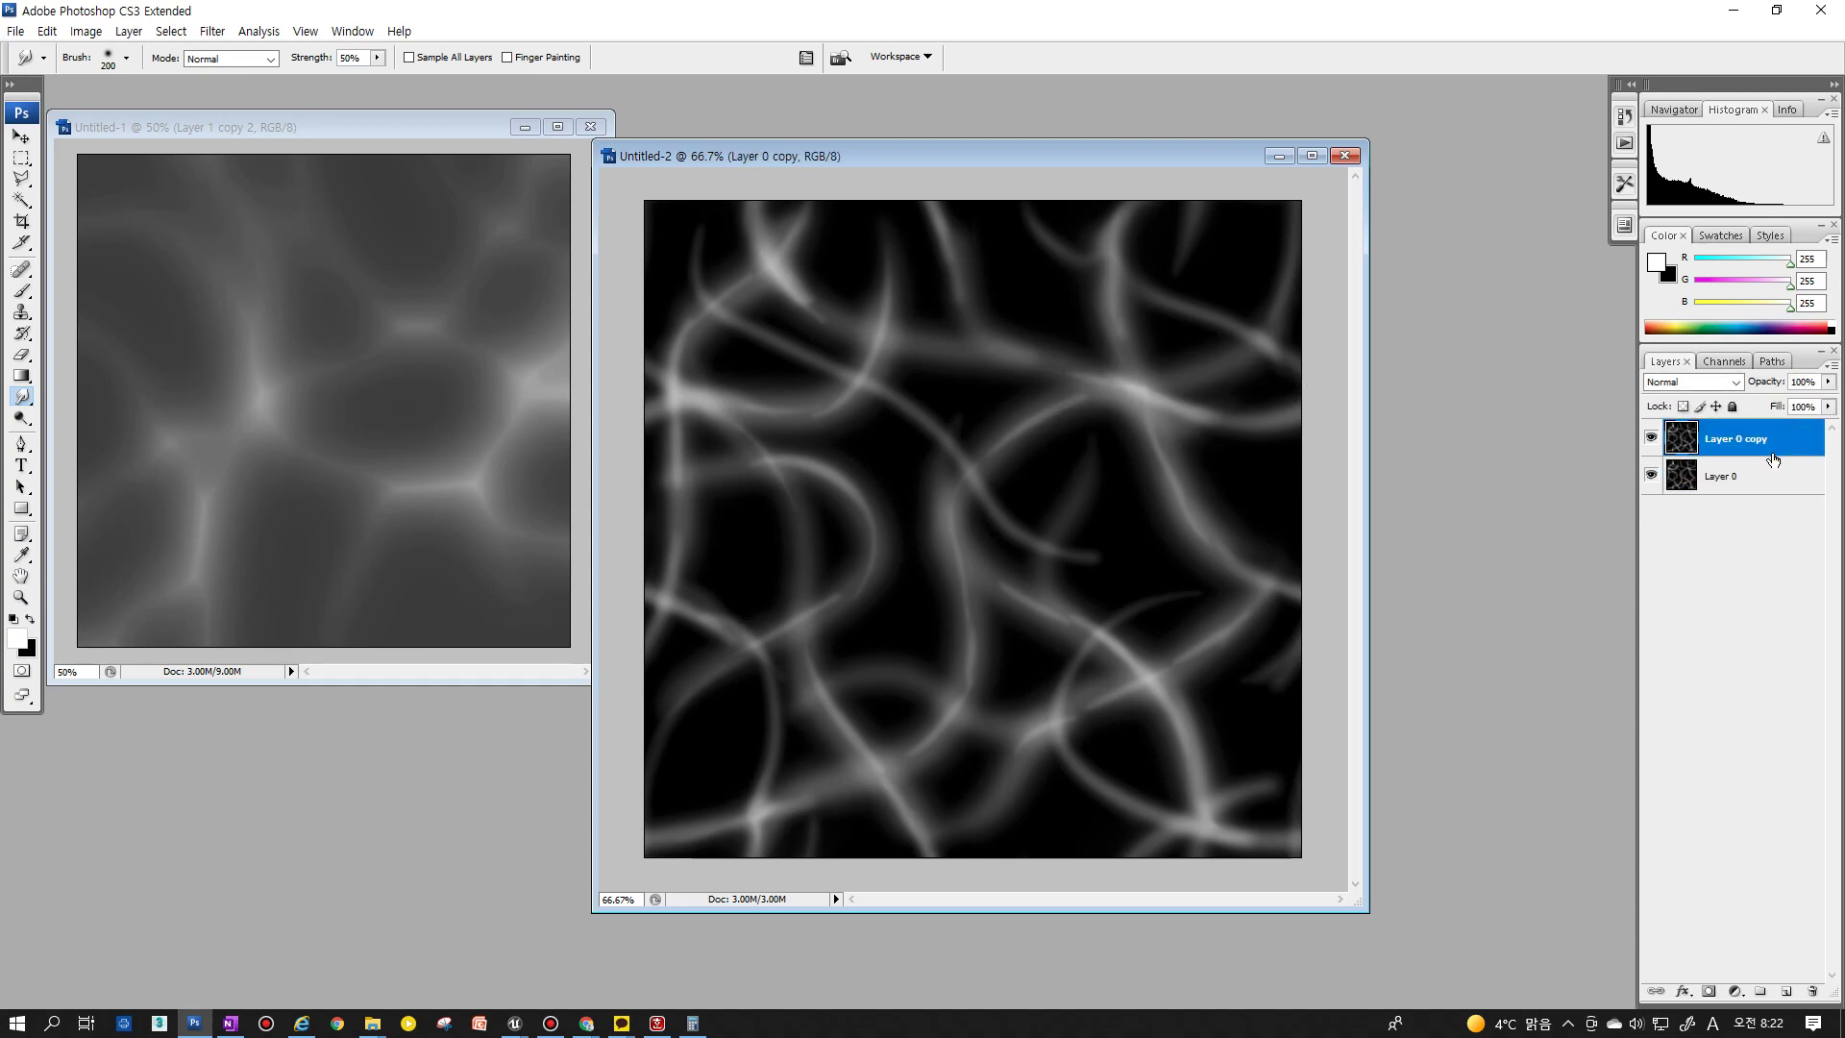
key("ctrl+j")
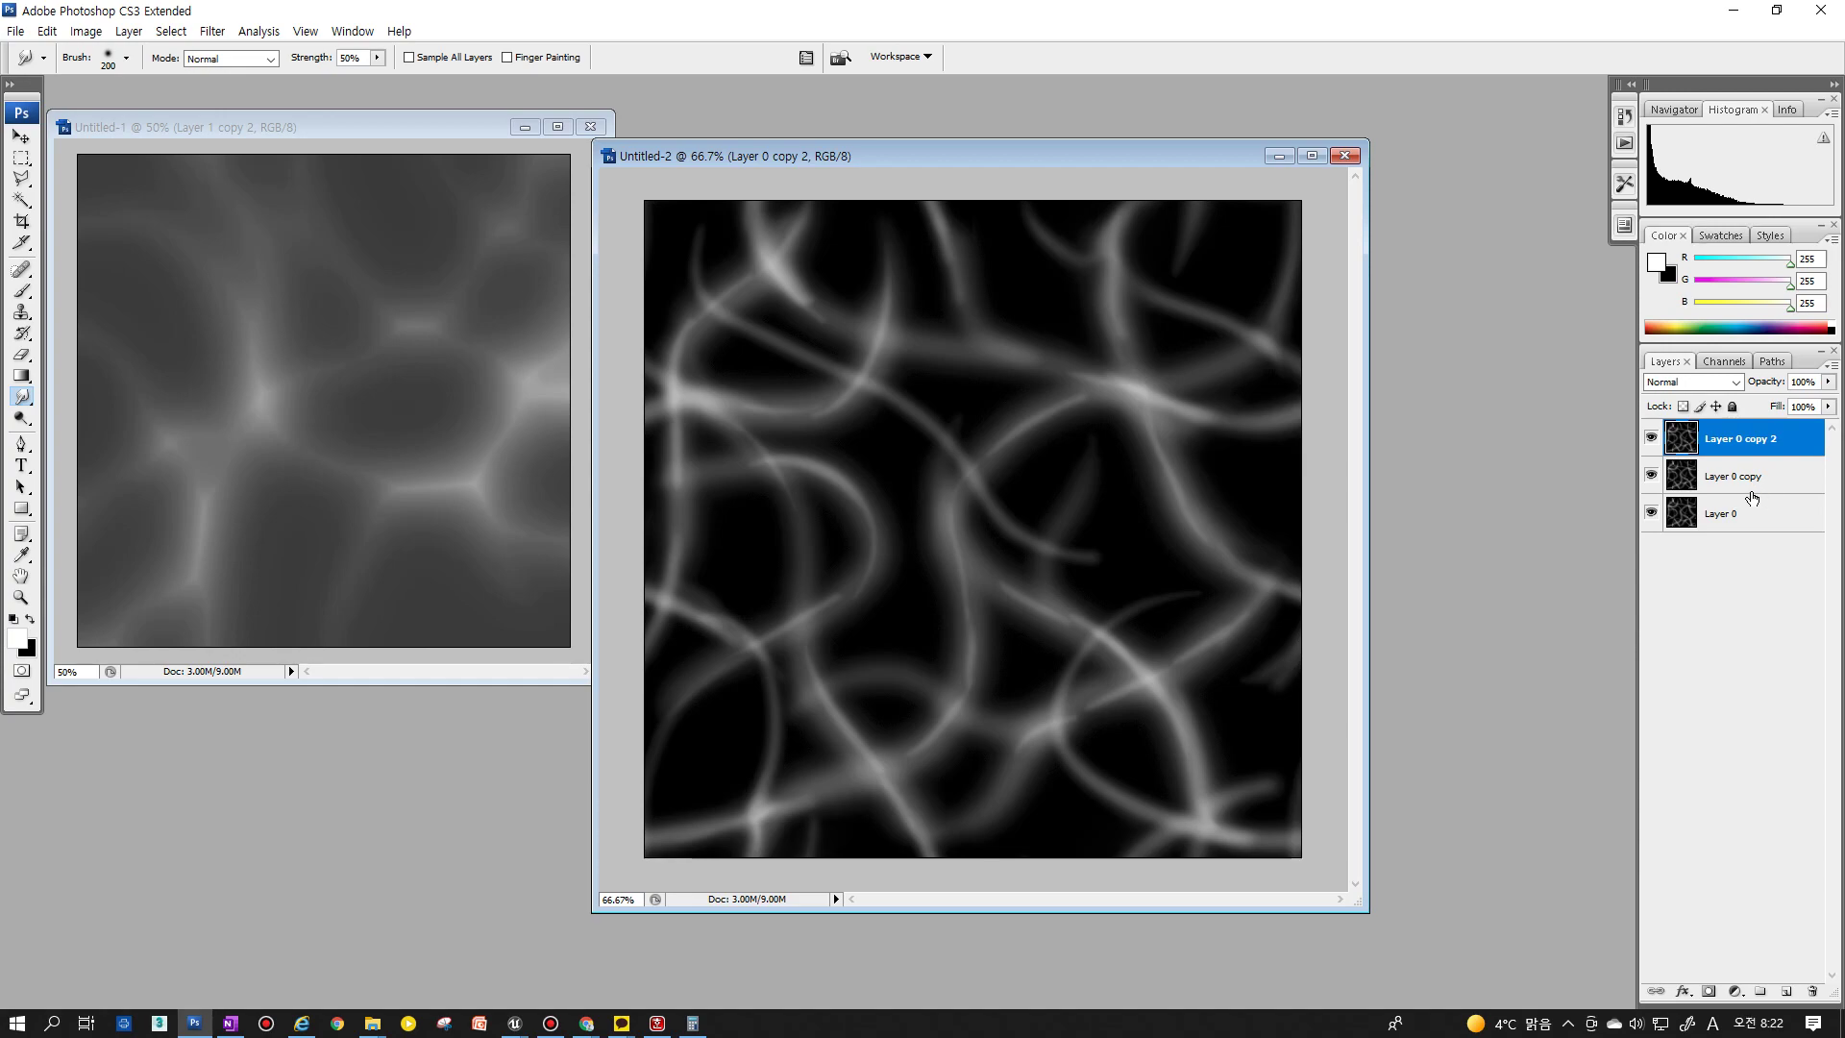
left_click(1751, 482)
key("ctrl+z")
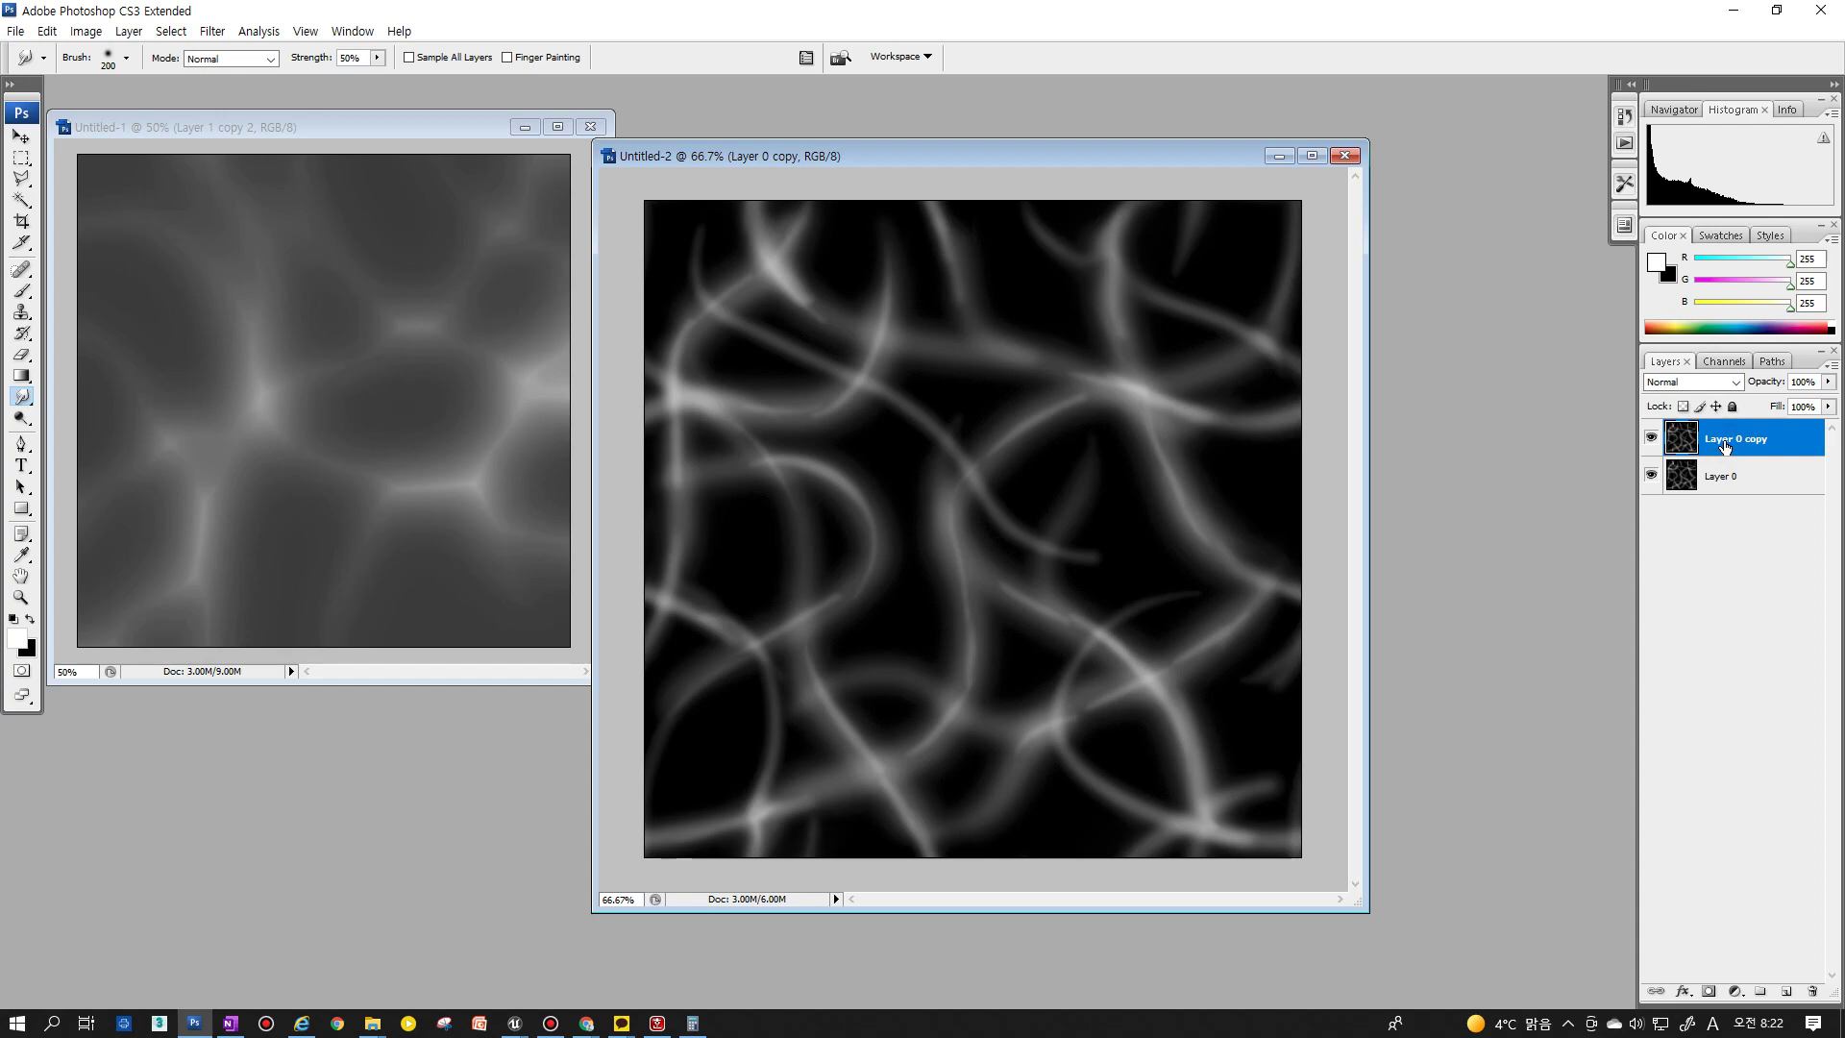
key("h")
Rename the top layer '1' and the bottom layer '2', then open the Filter menu
double_click(1725, 446)
key("Escape")
double_click(1727, 439)
type("1")
left_click(1721, 478)
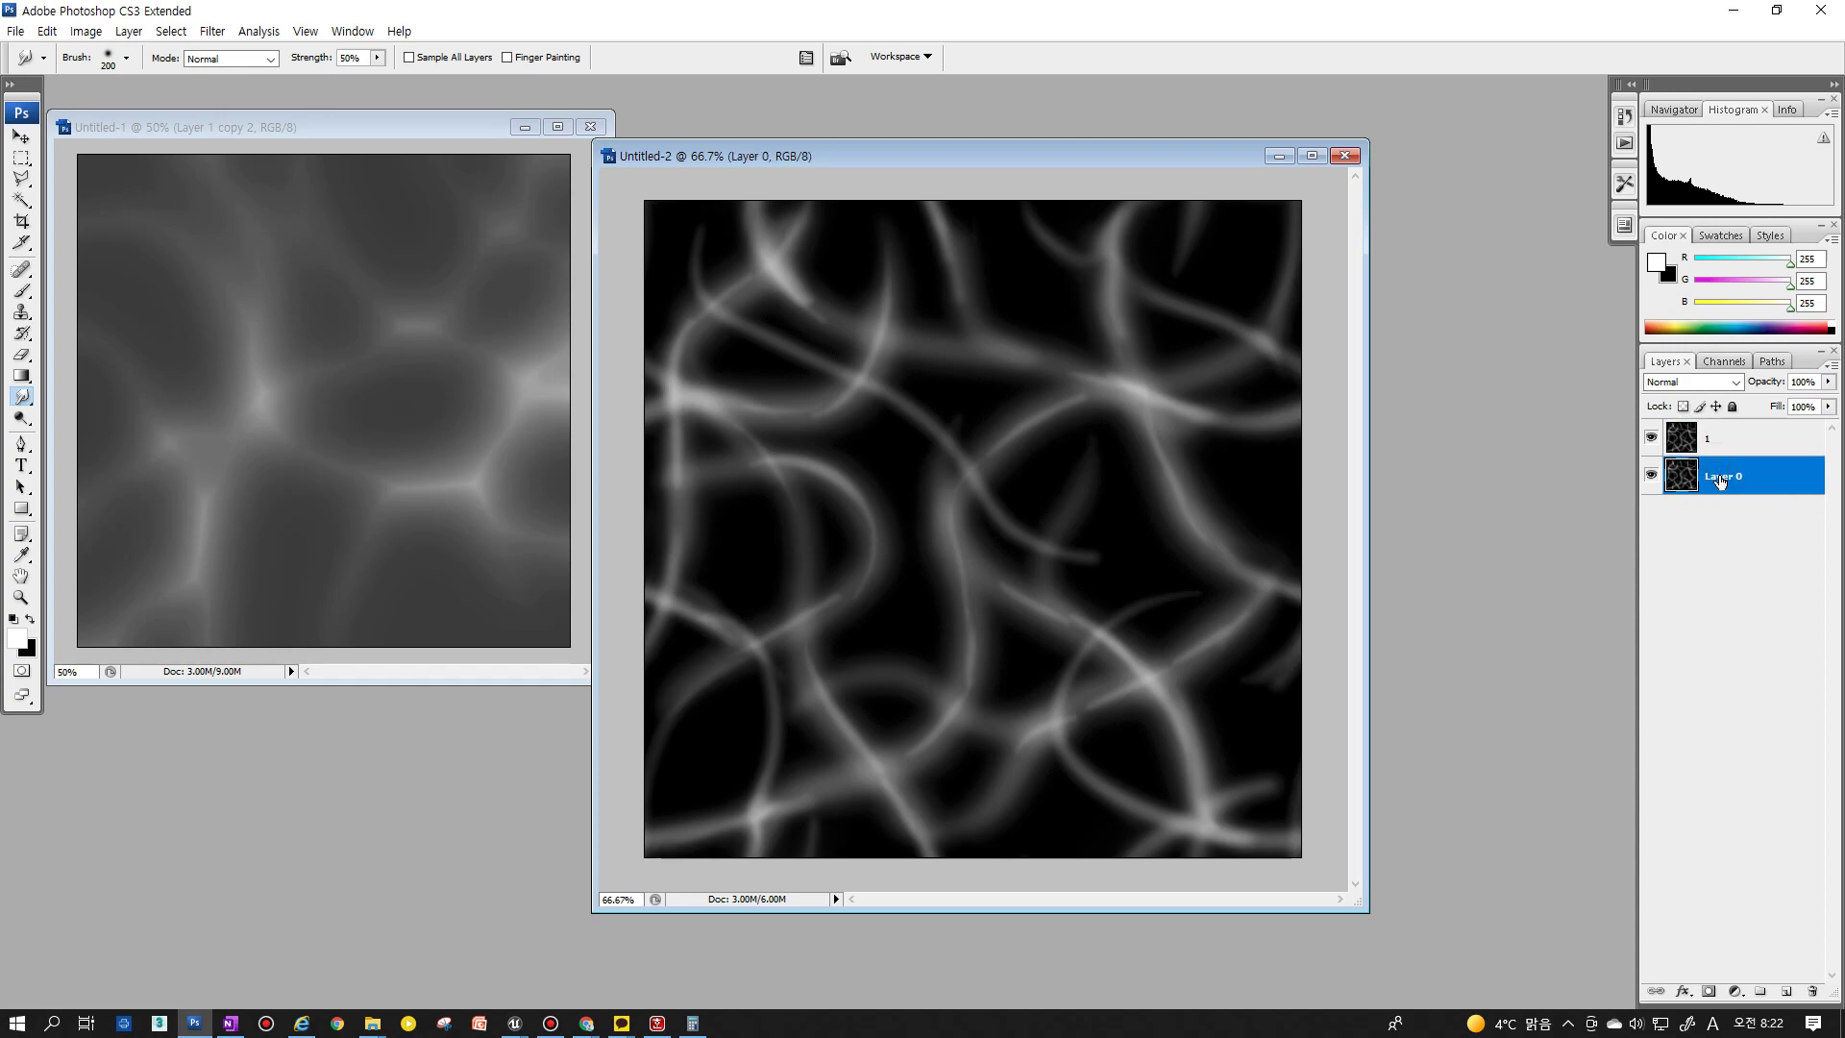
double_click(1720, 477)
type("2")
key("Return")
left_click(1722, 452)
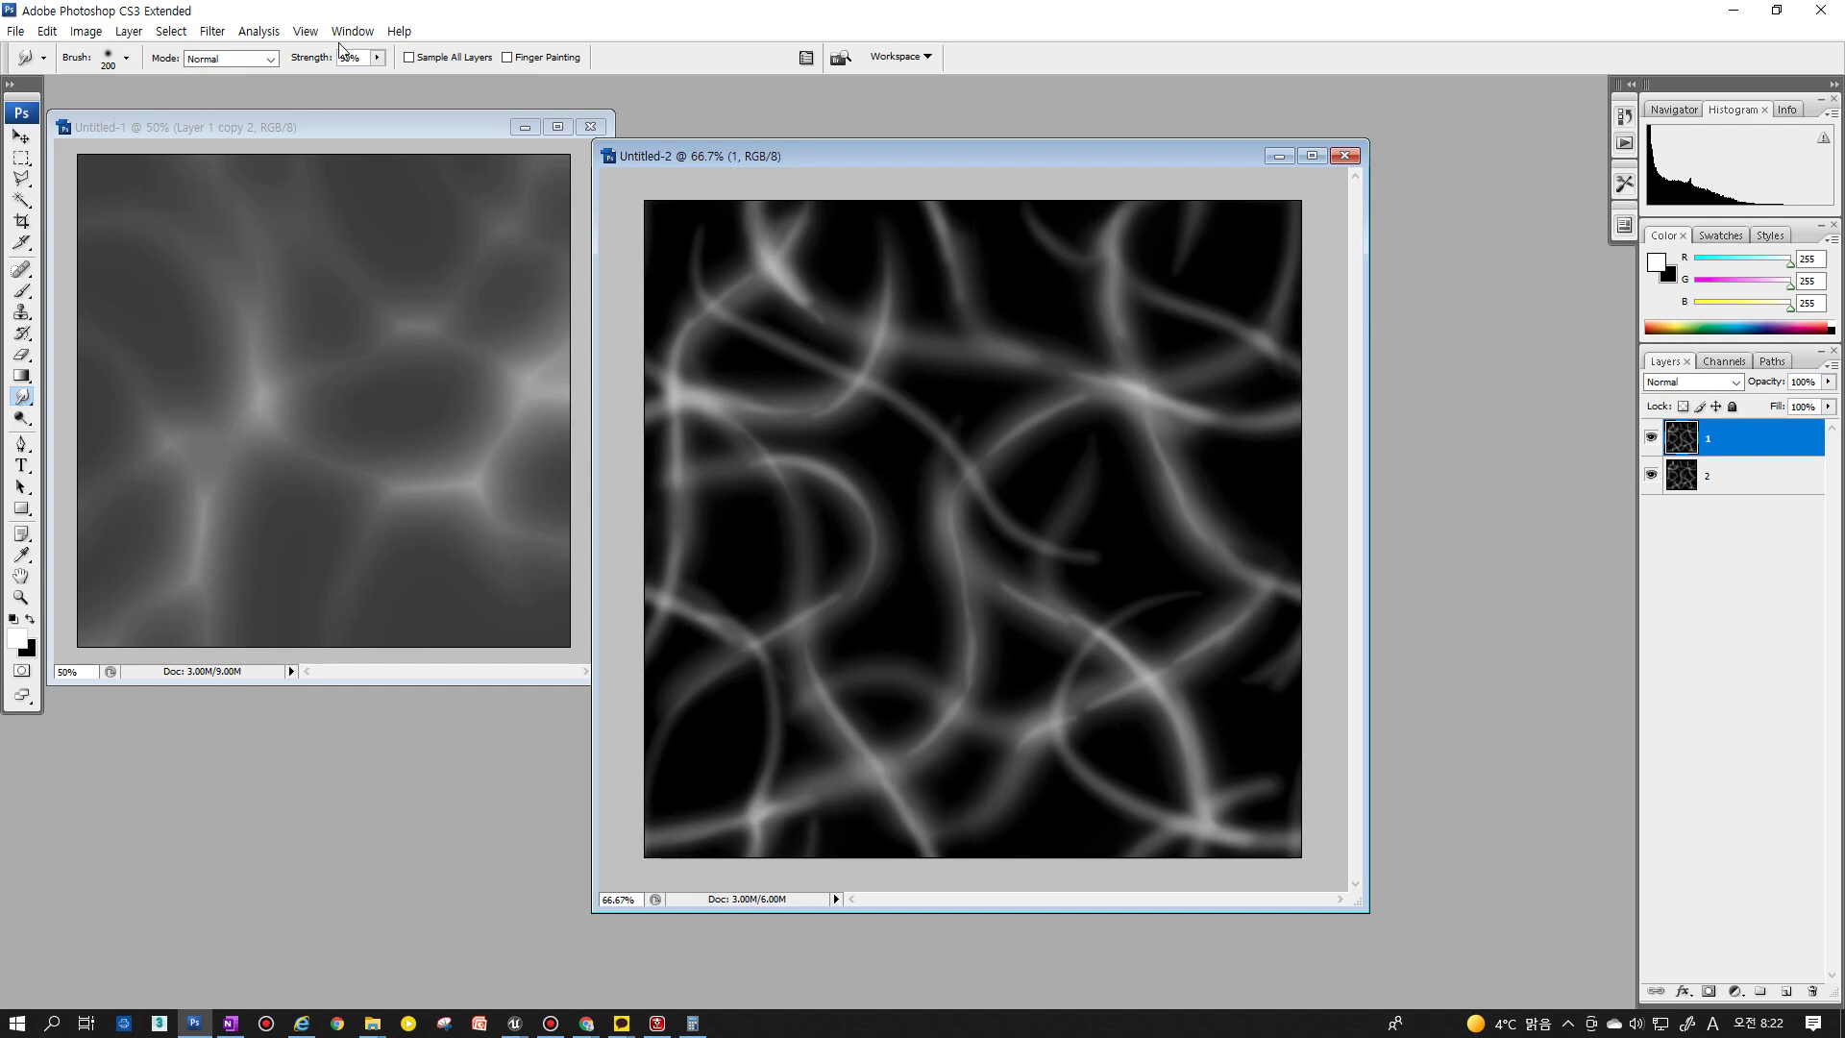
left_click(212, 32)
mouse_move(228, 425)
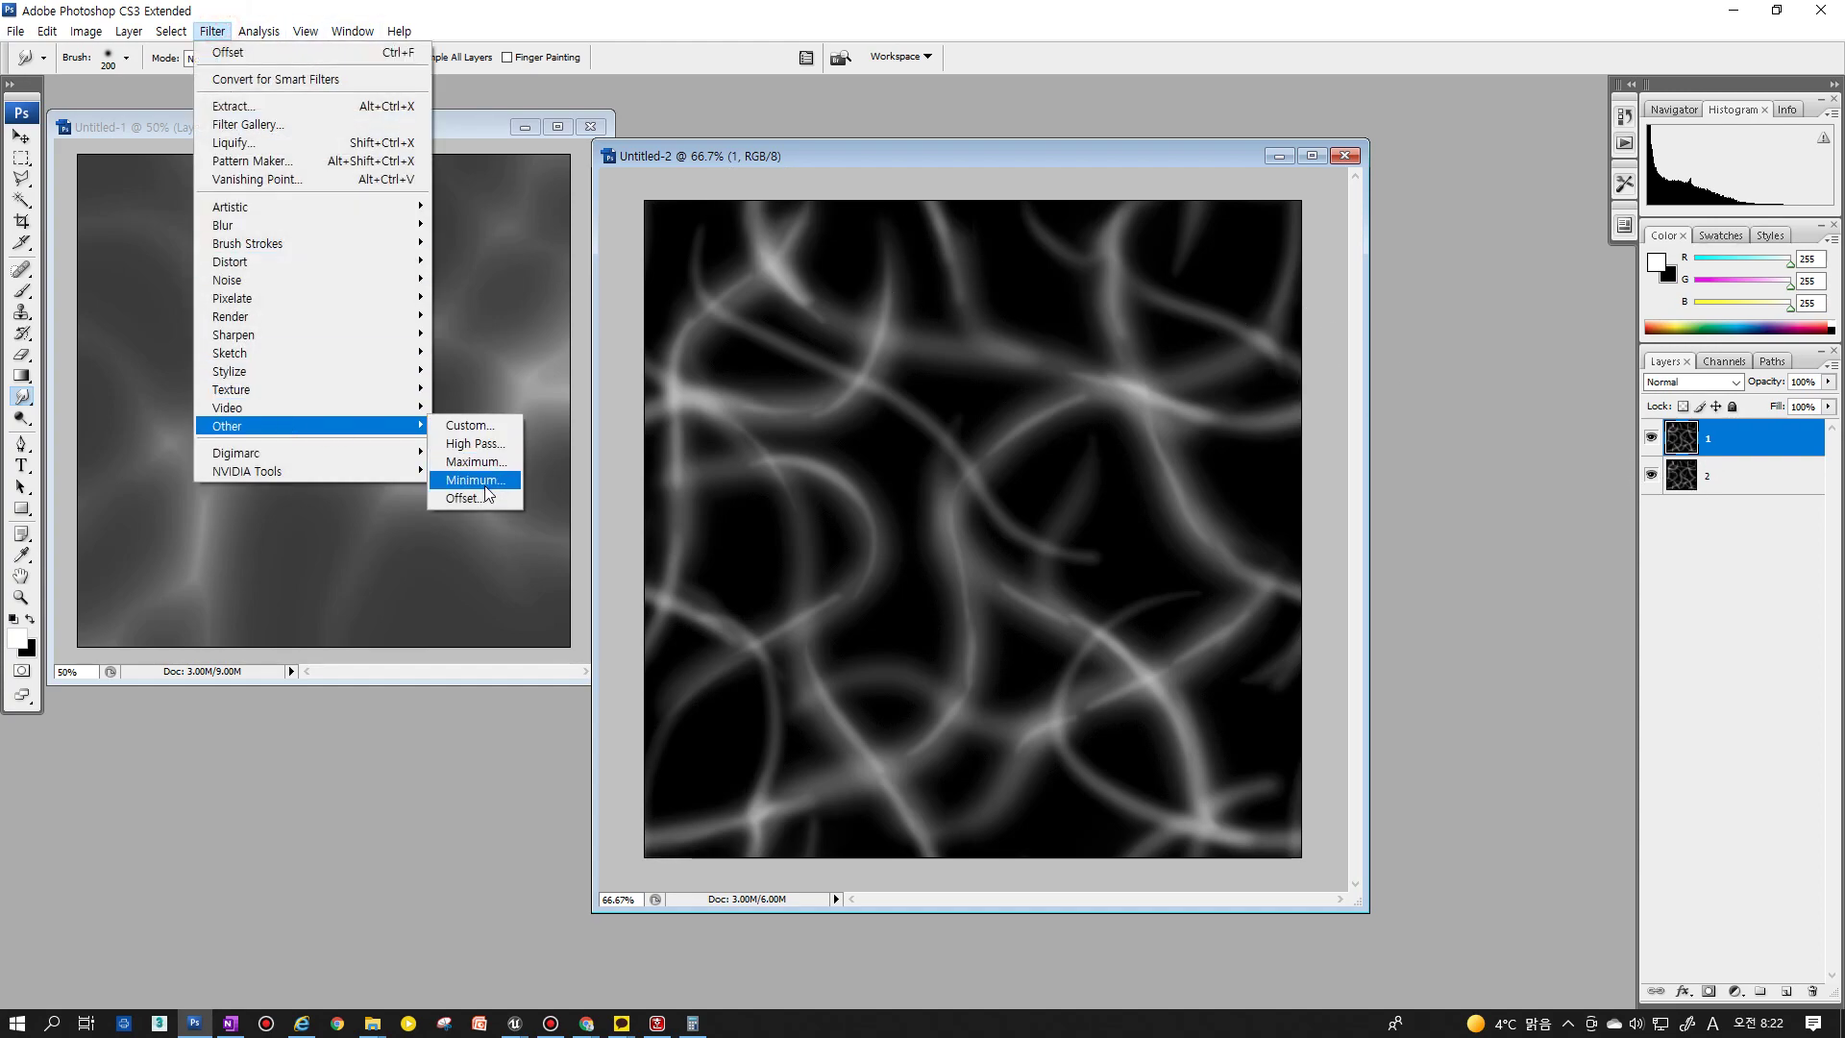
Apply a Minimum filter of radius 17 to layer 1 to thin its white strokes
left_click(485, 488)
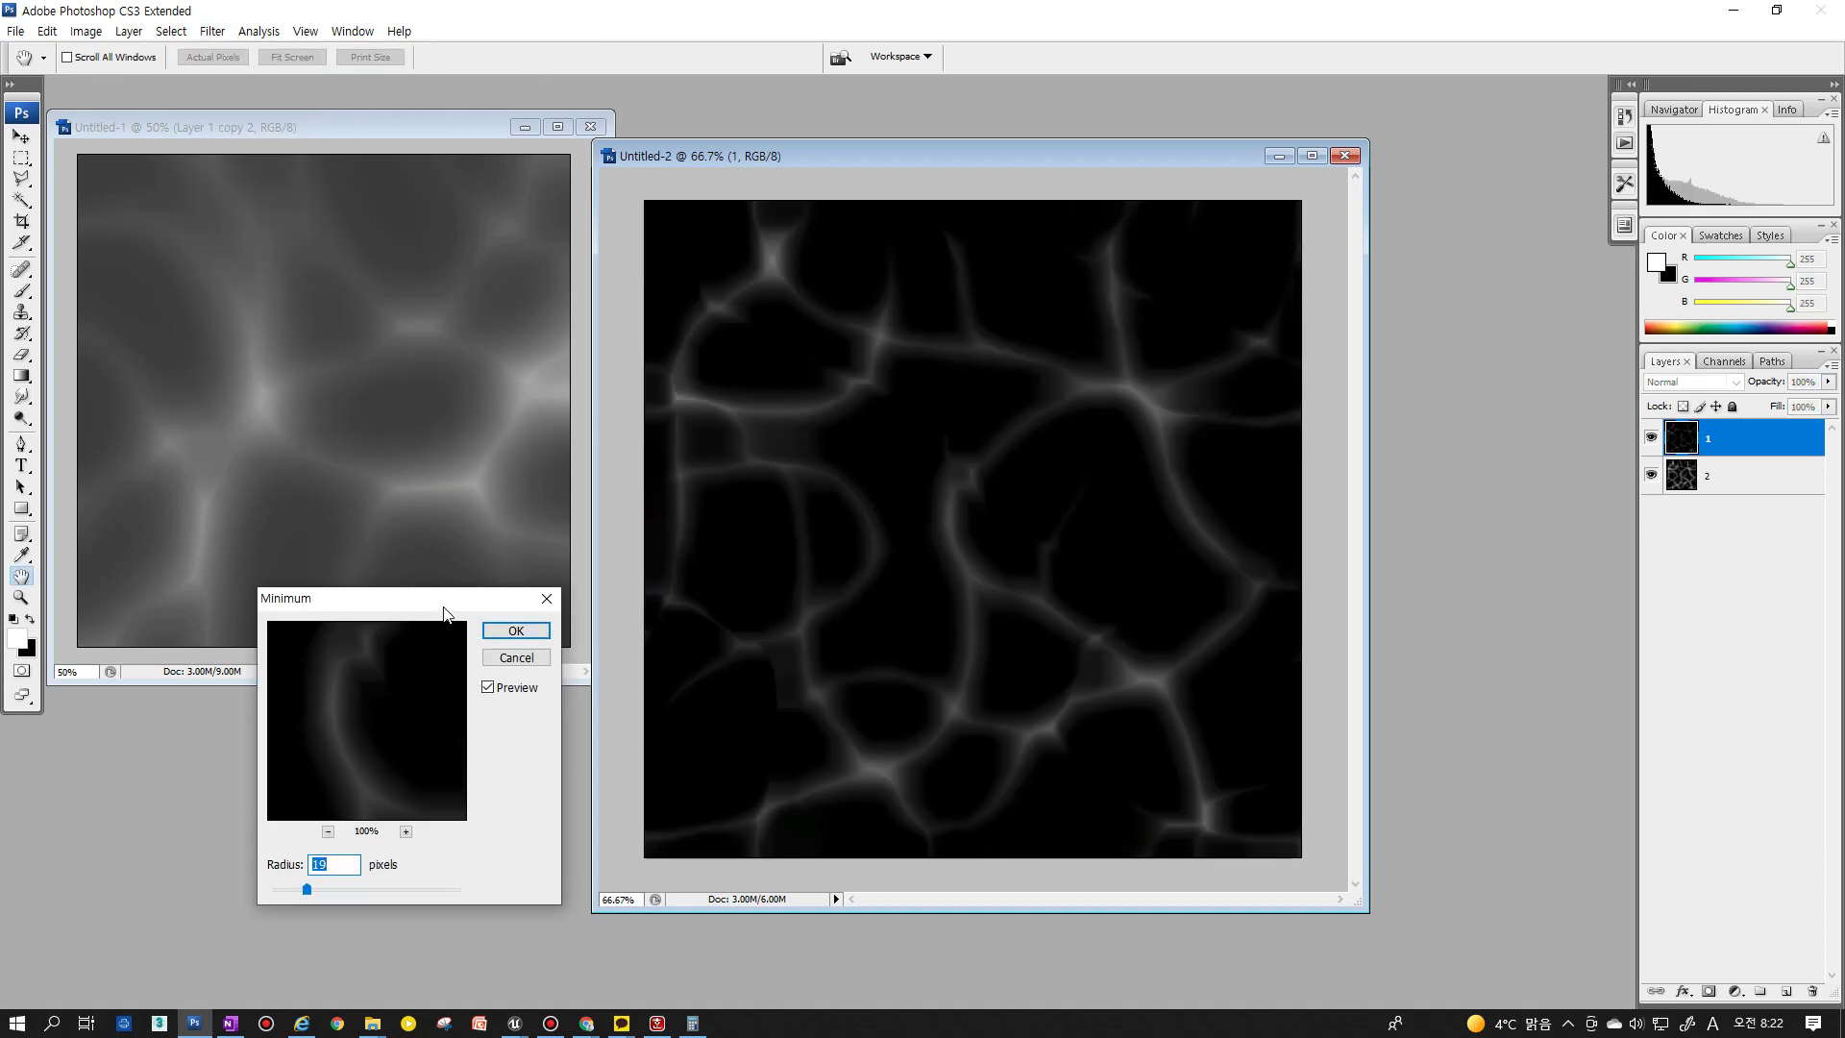
left_click_drag(444, 612, 478, 450)
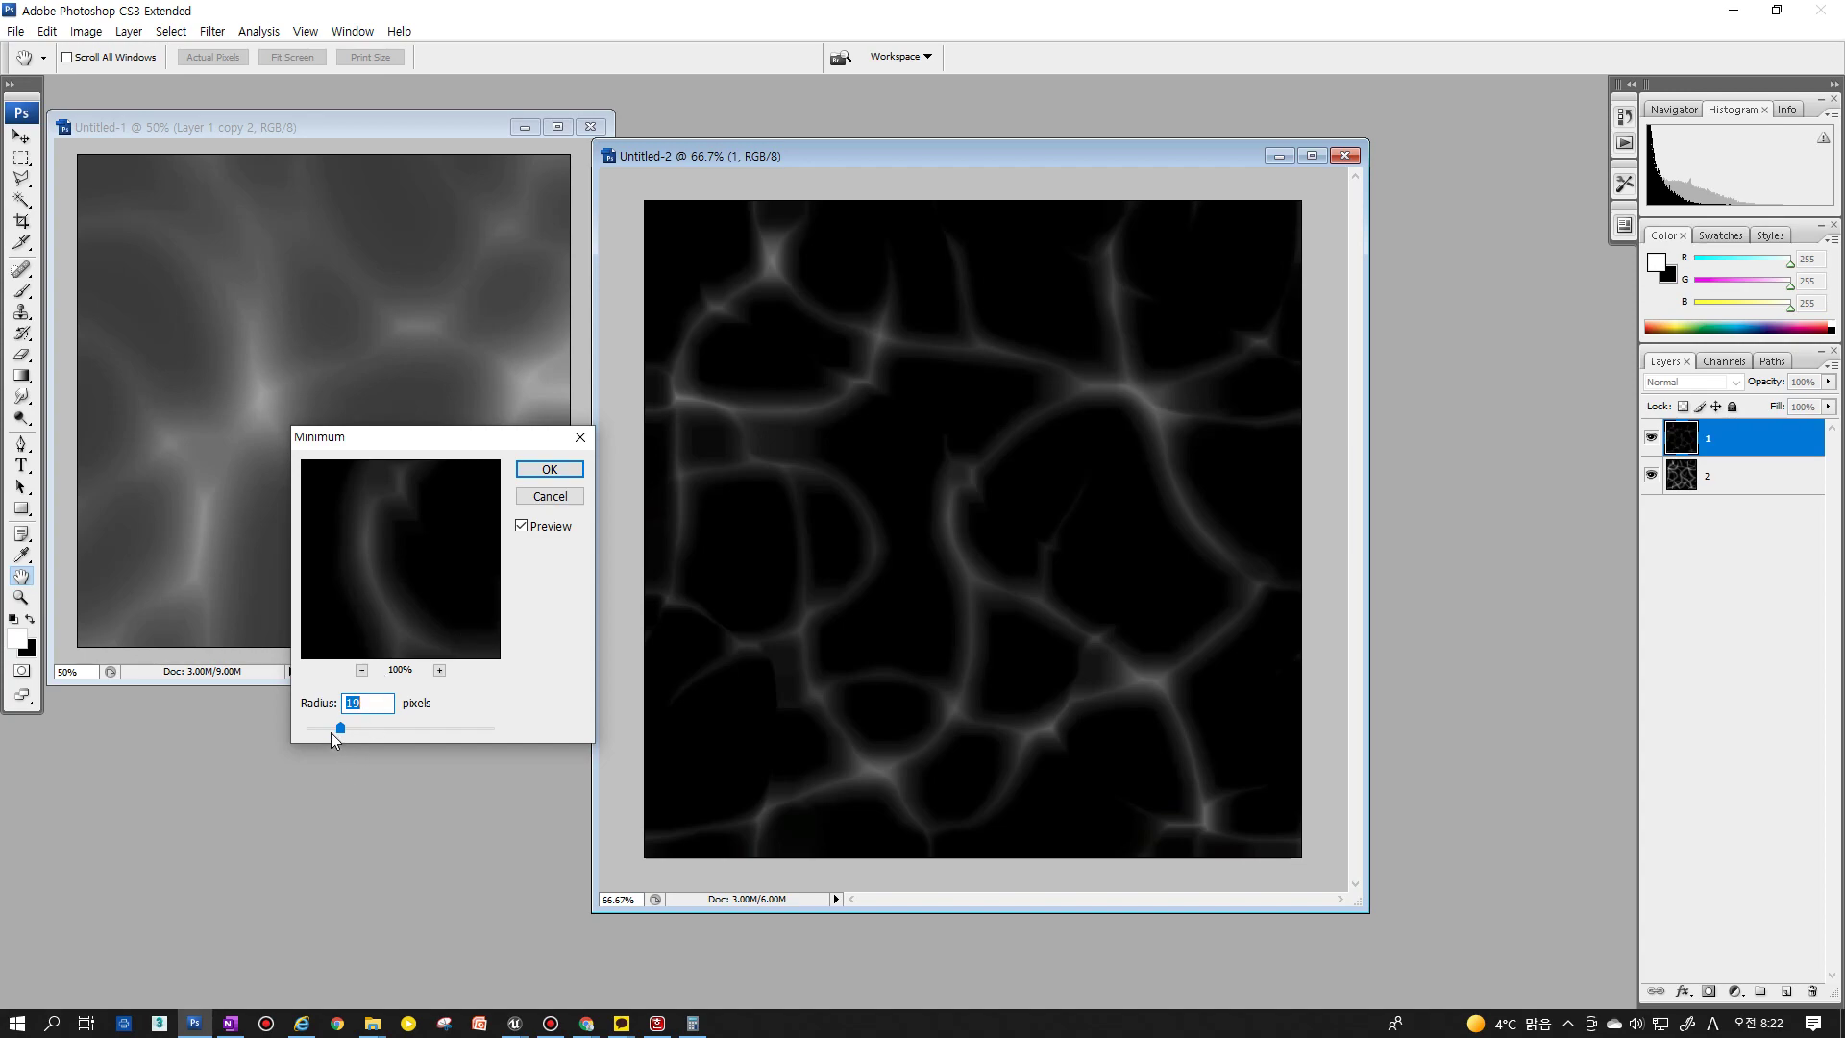
mouse_move(332, 734)
left_mouse_down()
mouse_move(309, 736)
mouse_move(330, 731)
left_mouse_up()
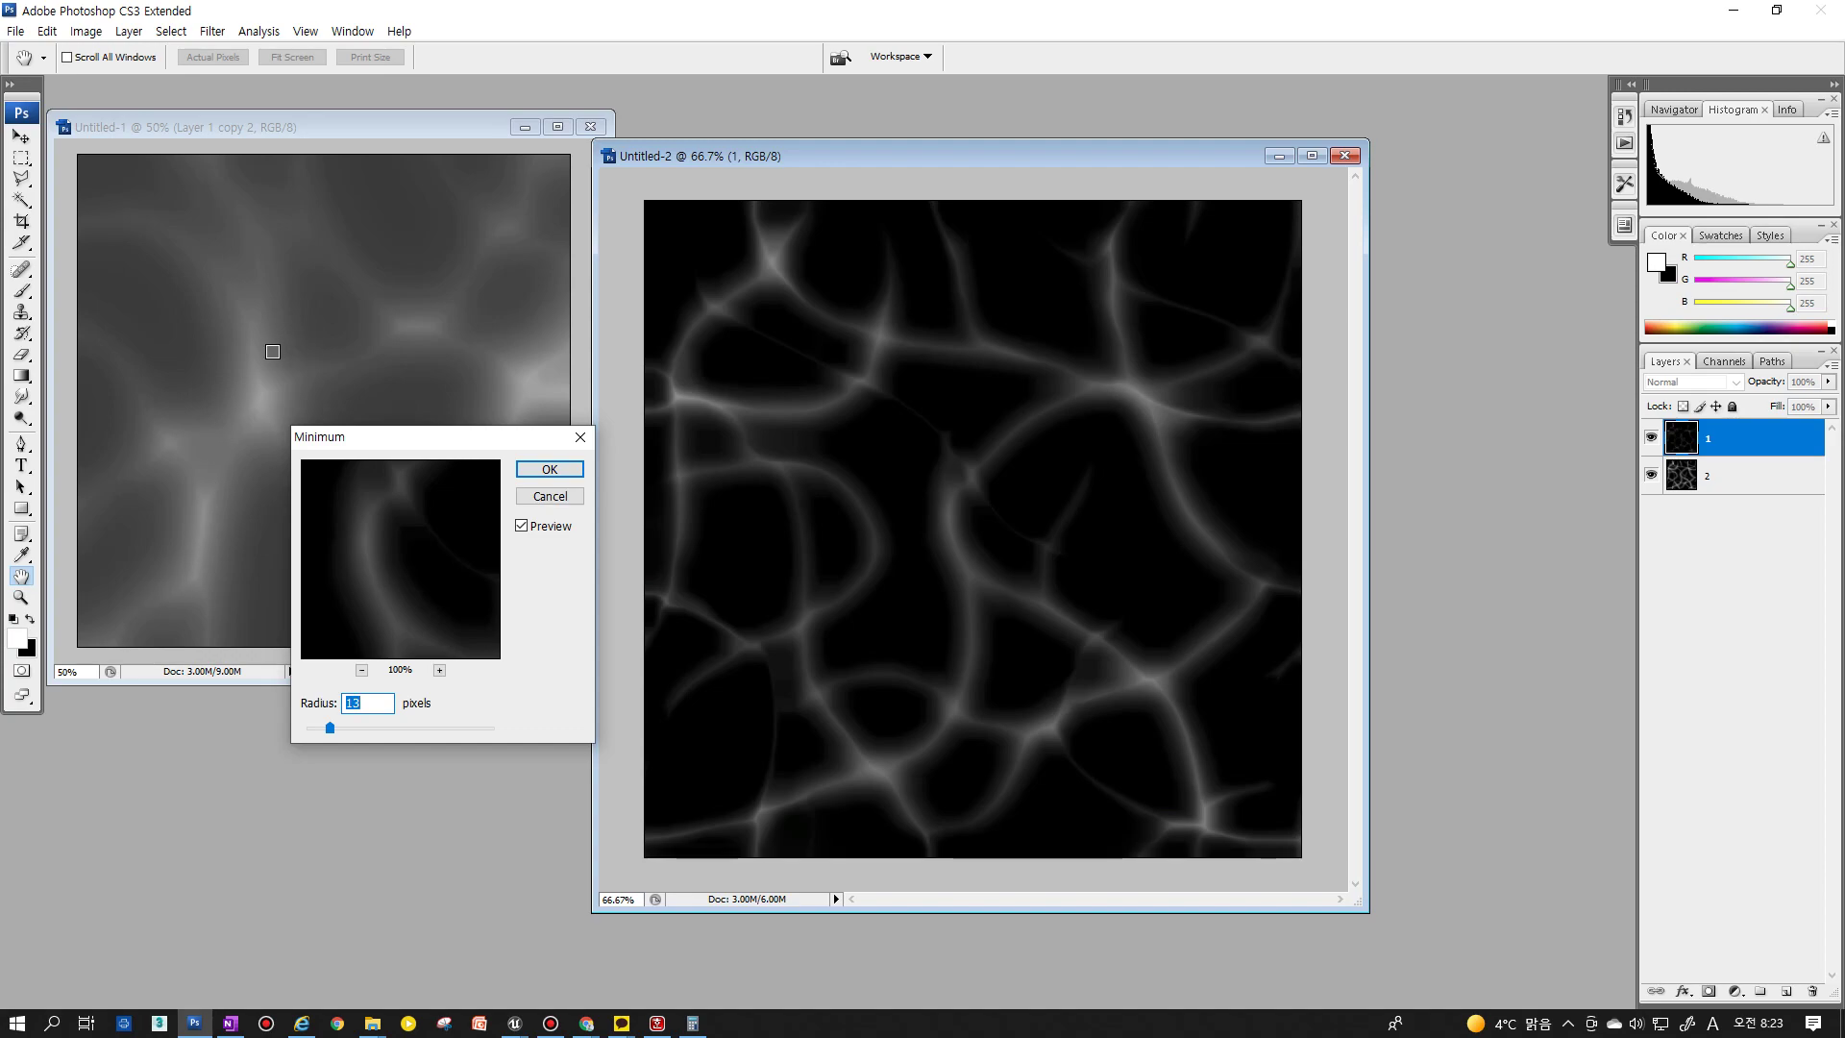
left_click_drag(348, 736, 336, 735)
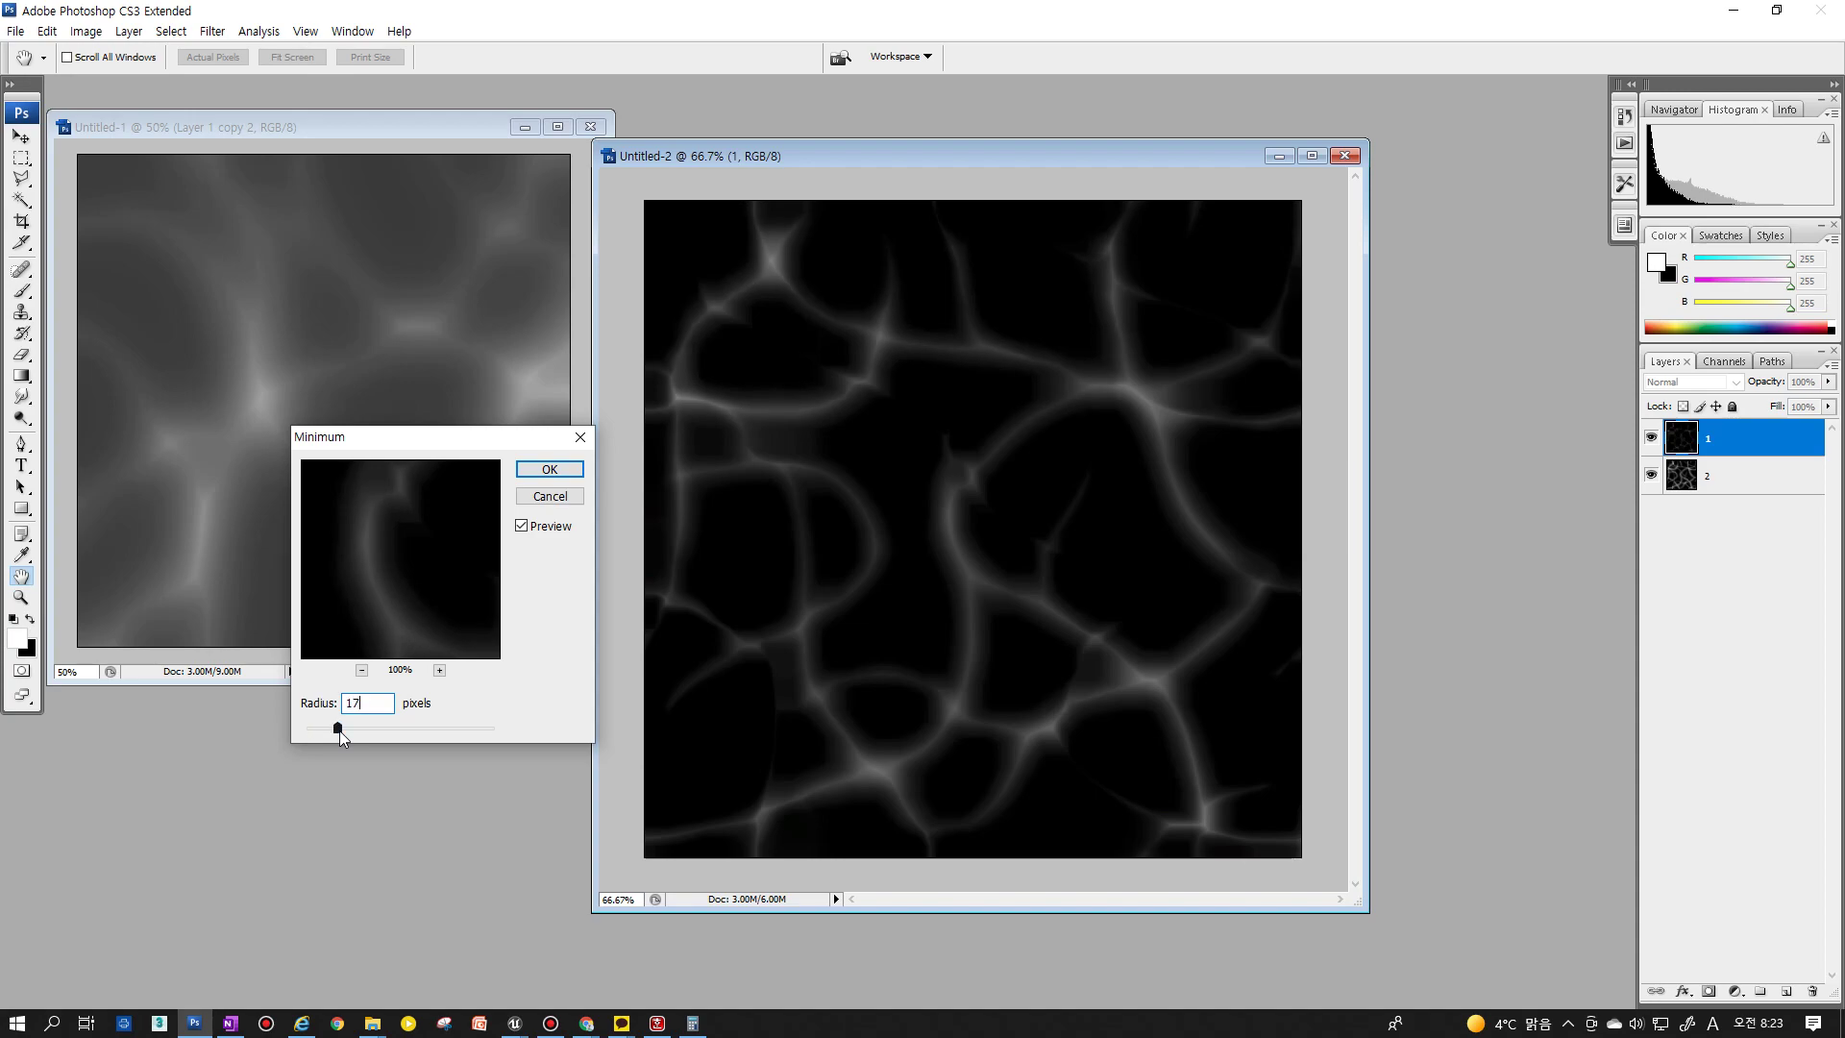
left_click(541, 470)
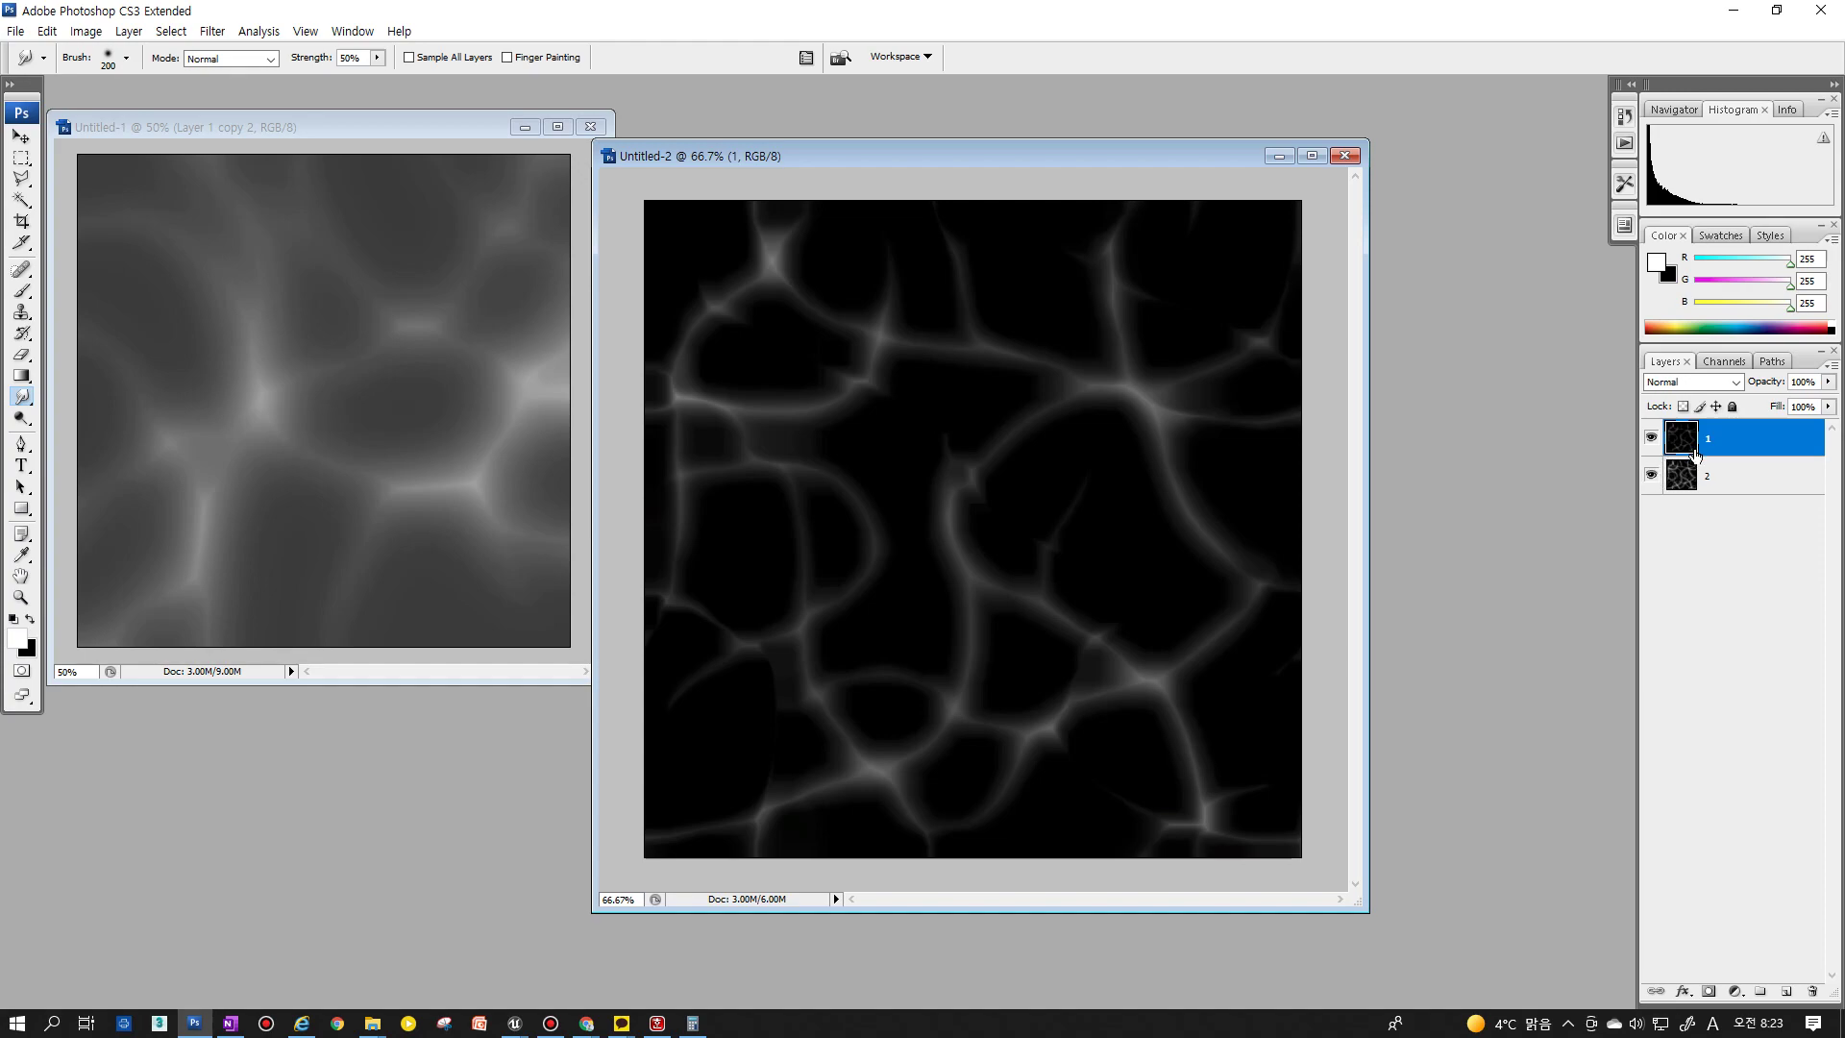
Duplicate layer 2, name the copy '3', place it below layer 2 and hide it
left_click(1652, 437)
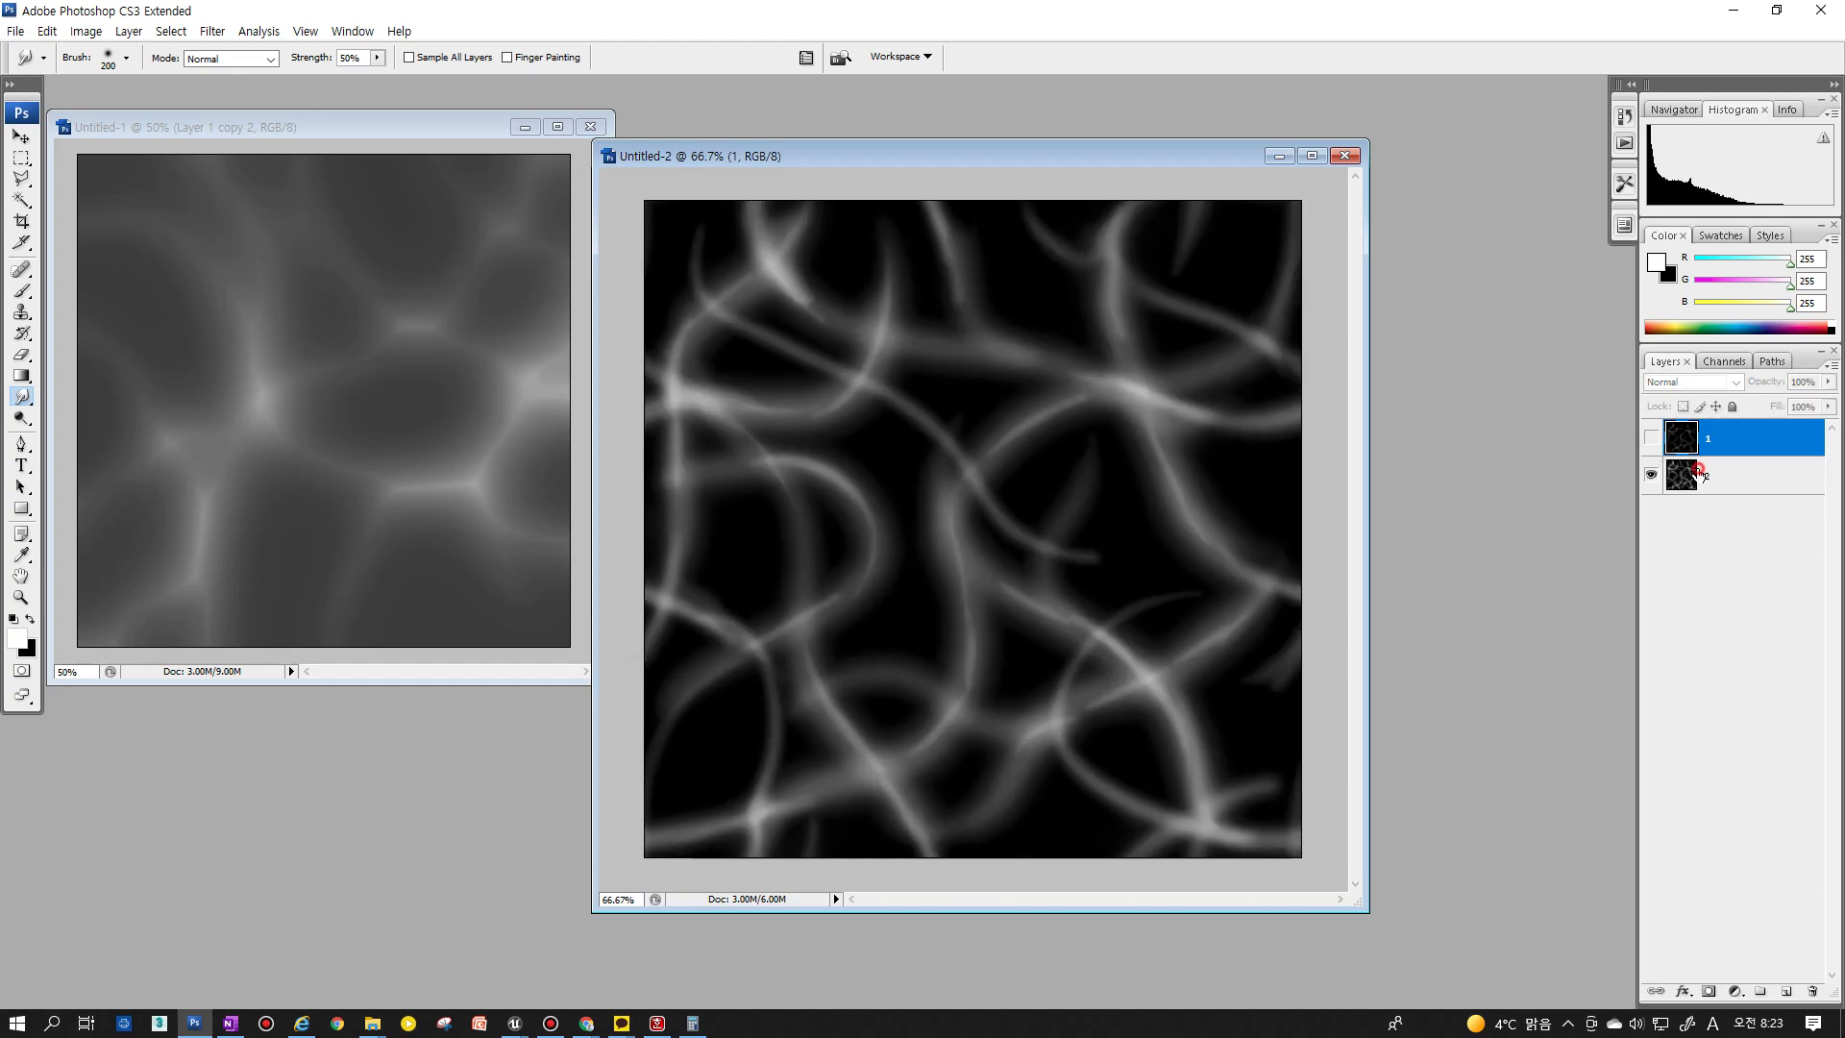
left_click(1707, 477)
key("ctrl+j")
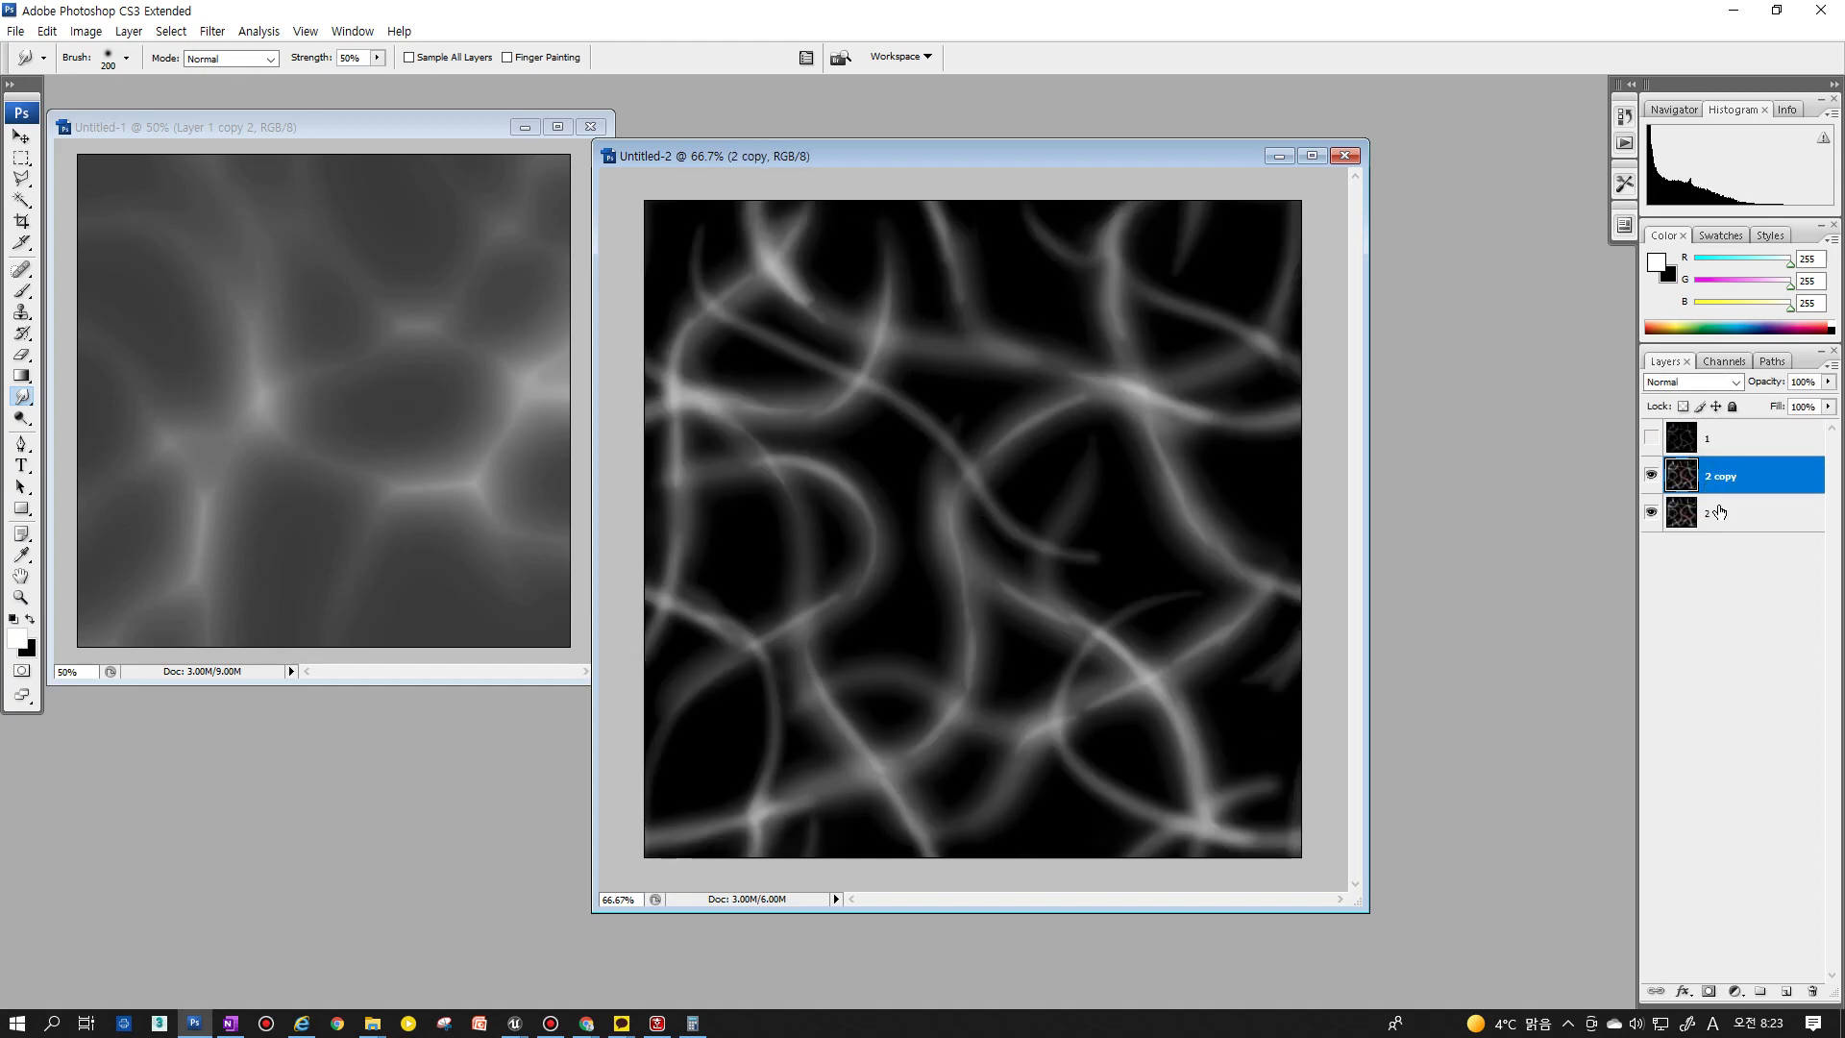
left_click_drag(1716, 477, 1717, 527)
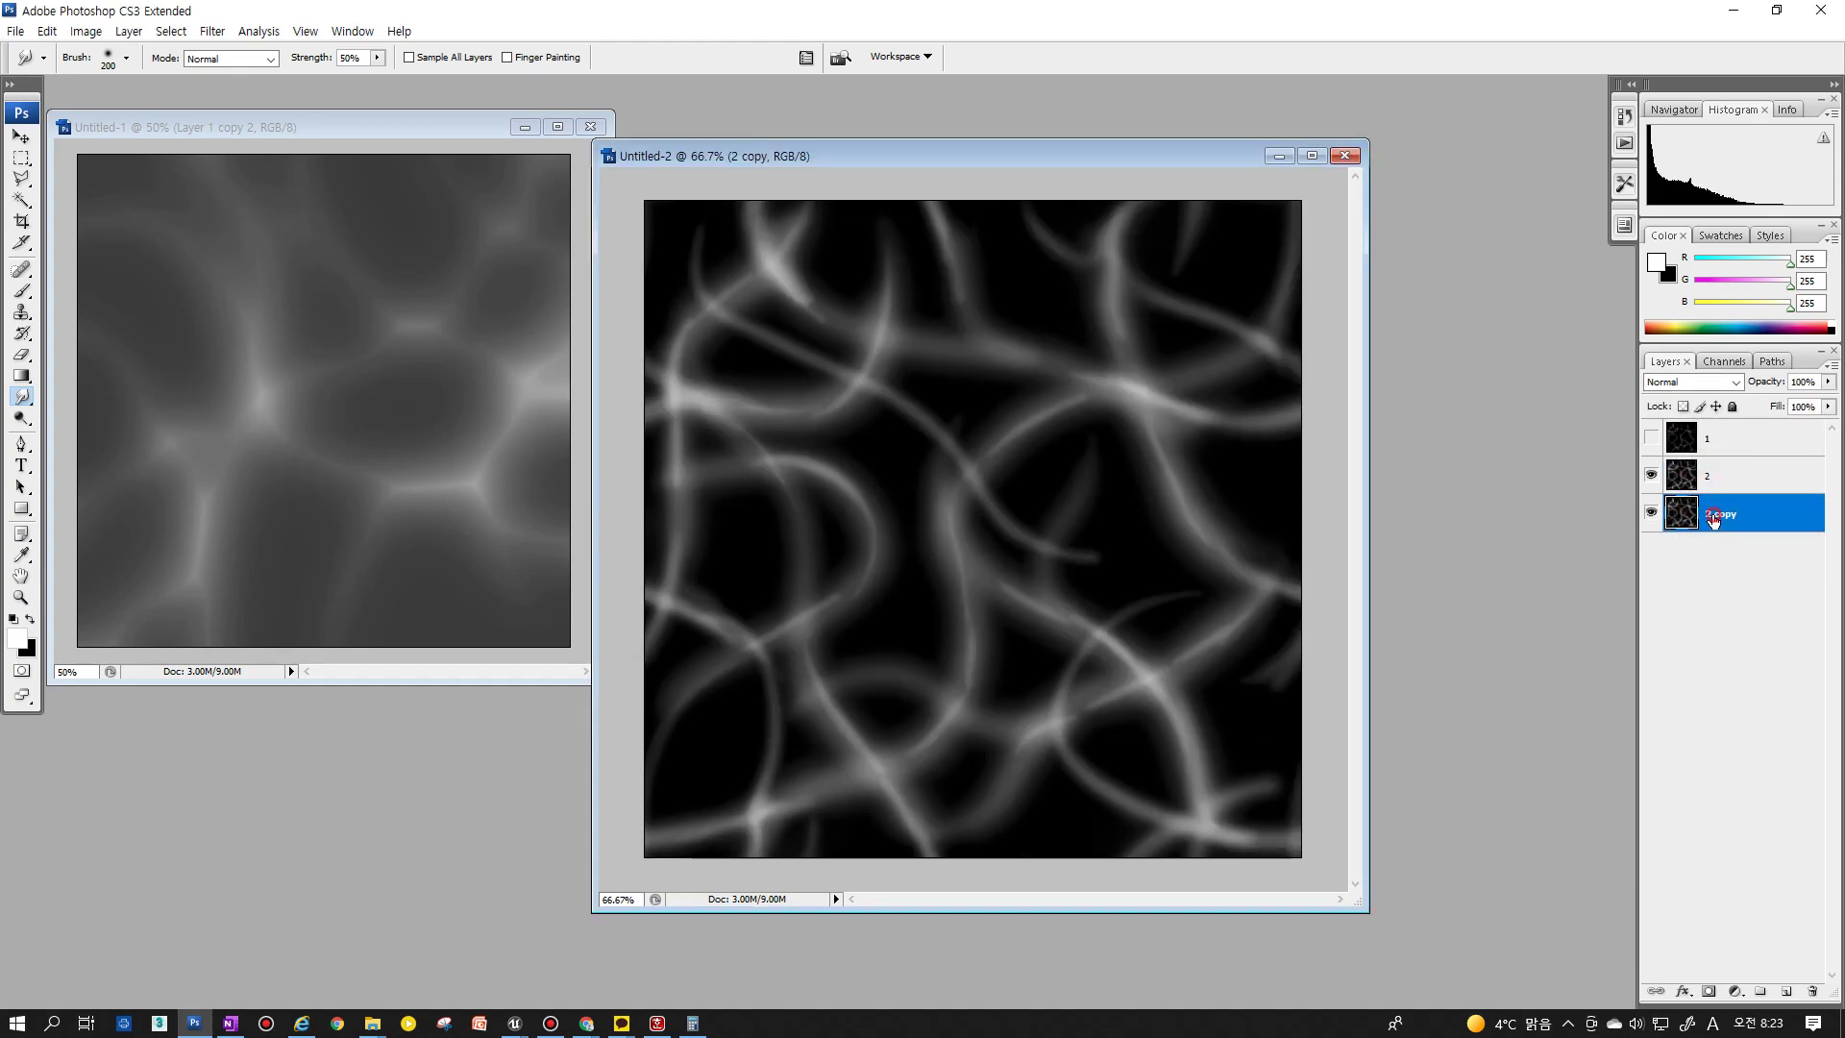
double_click(1714, 516)
type("3")
key("Return")
left_click(1649, 519)
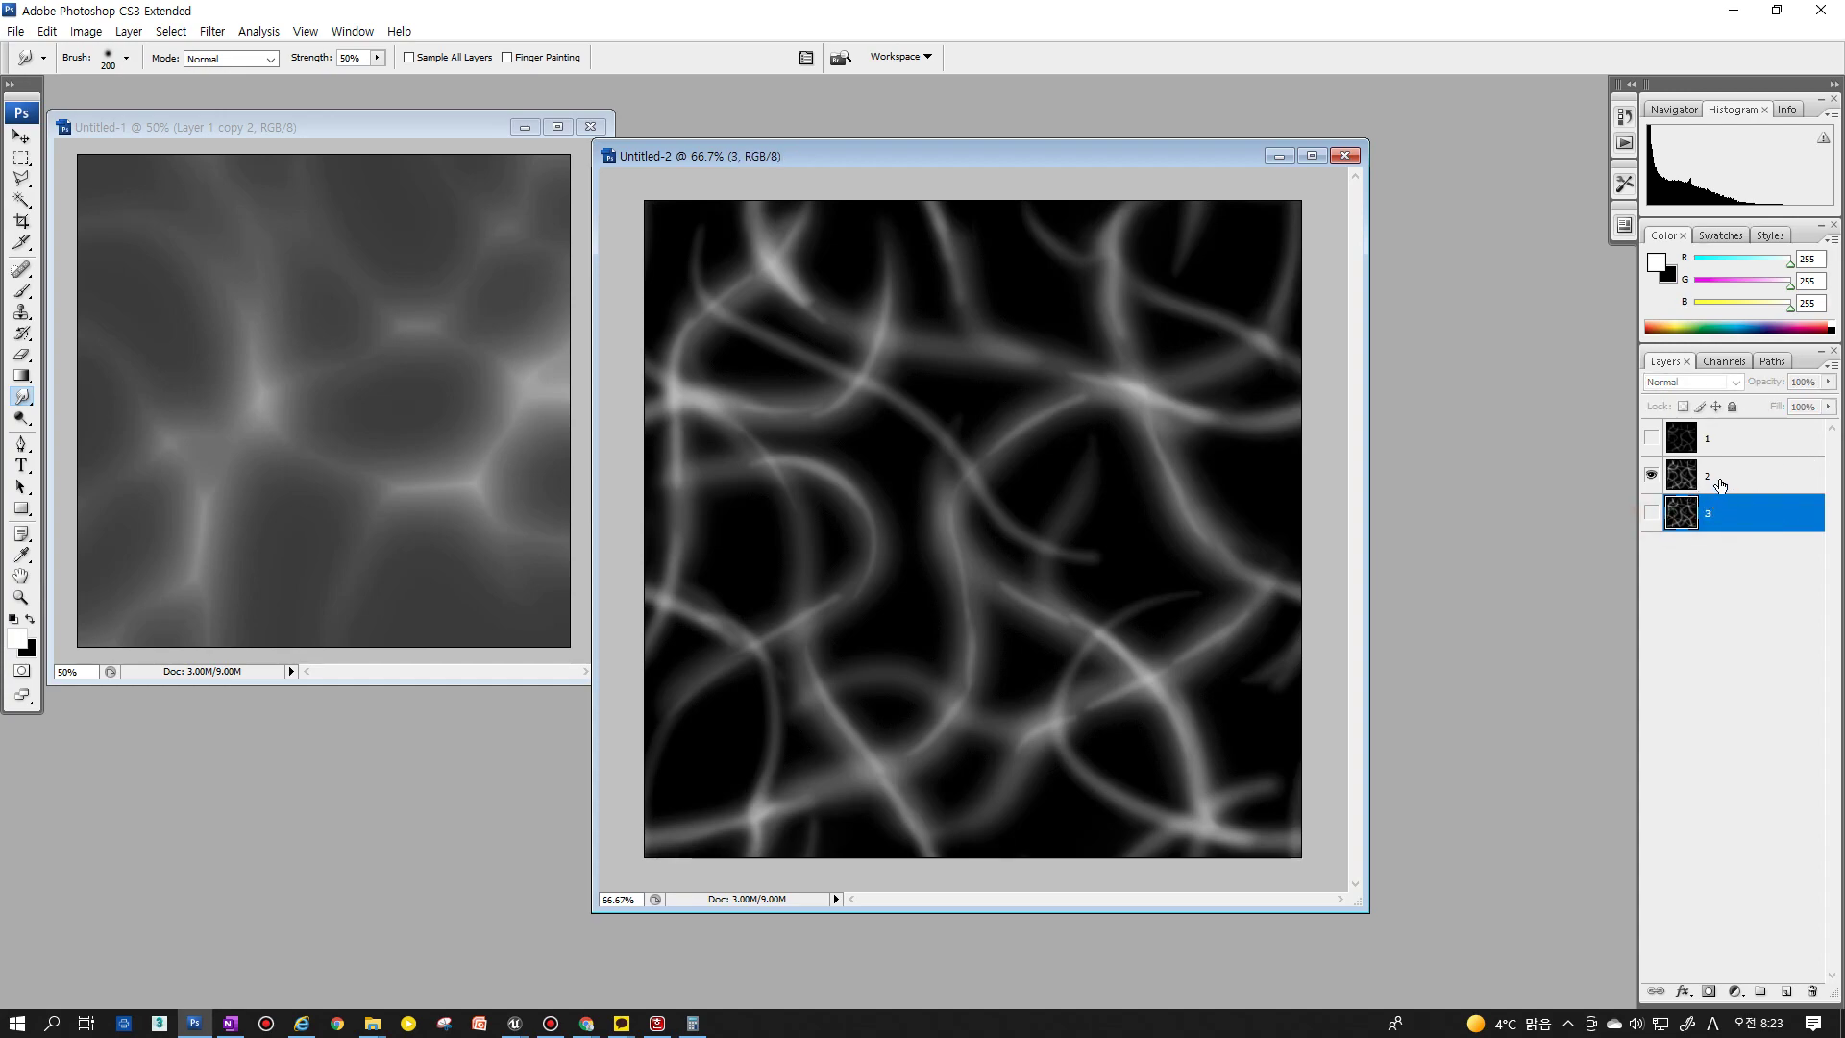
Soften layer 2 with a Gaussian Blur of radius 10
left_click(1721, 485)
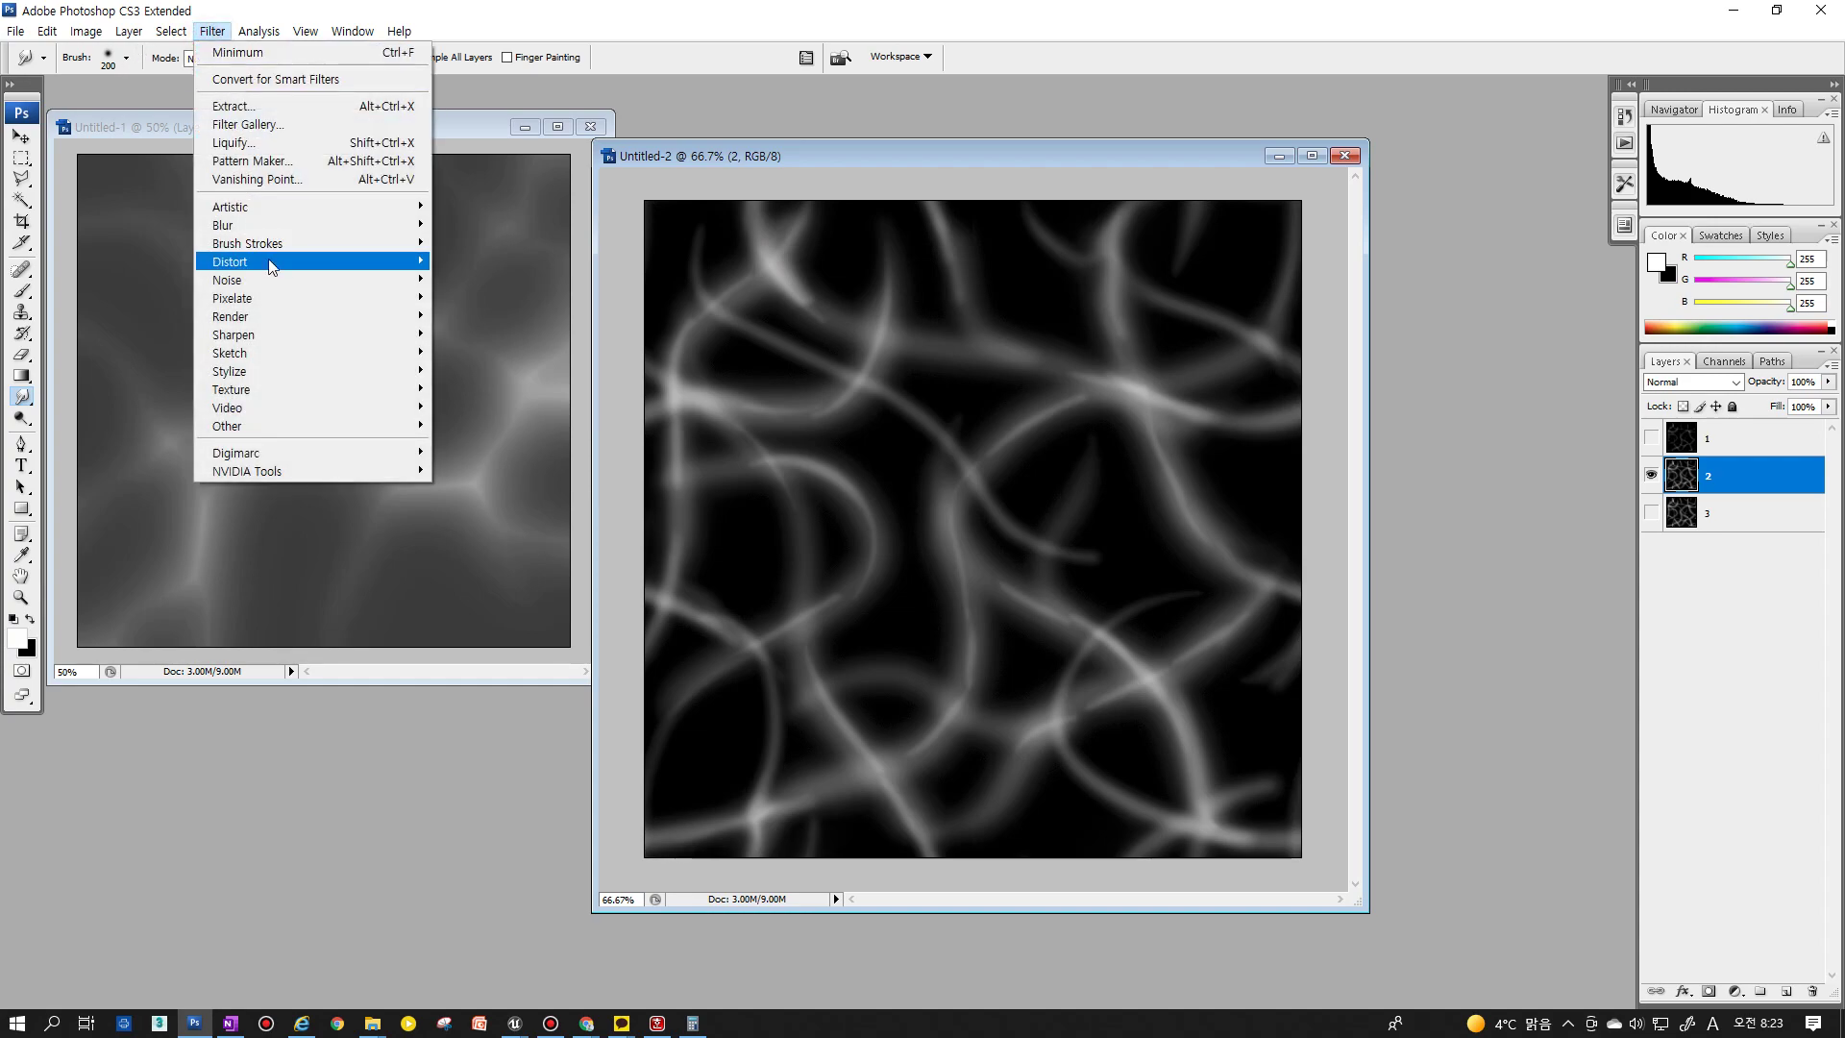
mouse_move(223, 224)
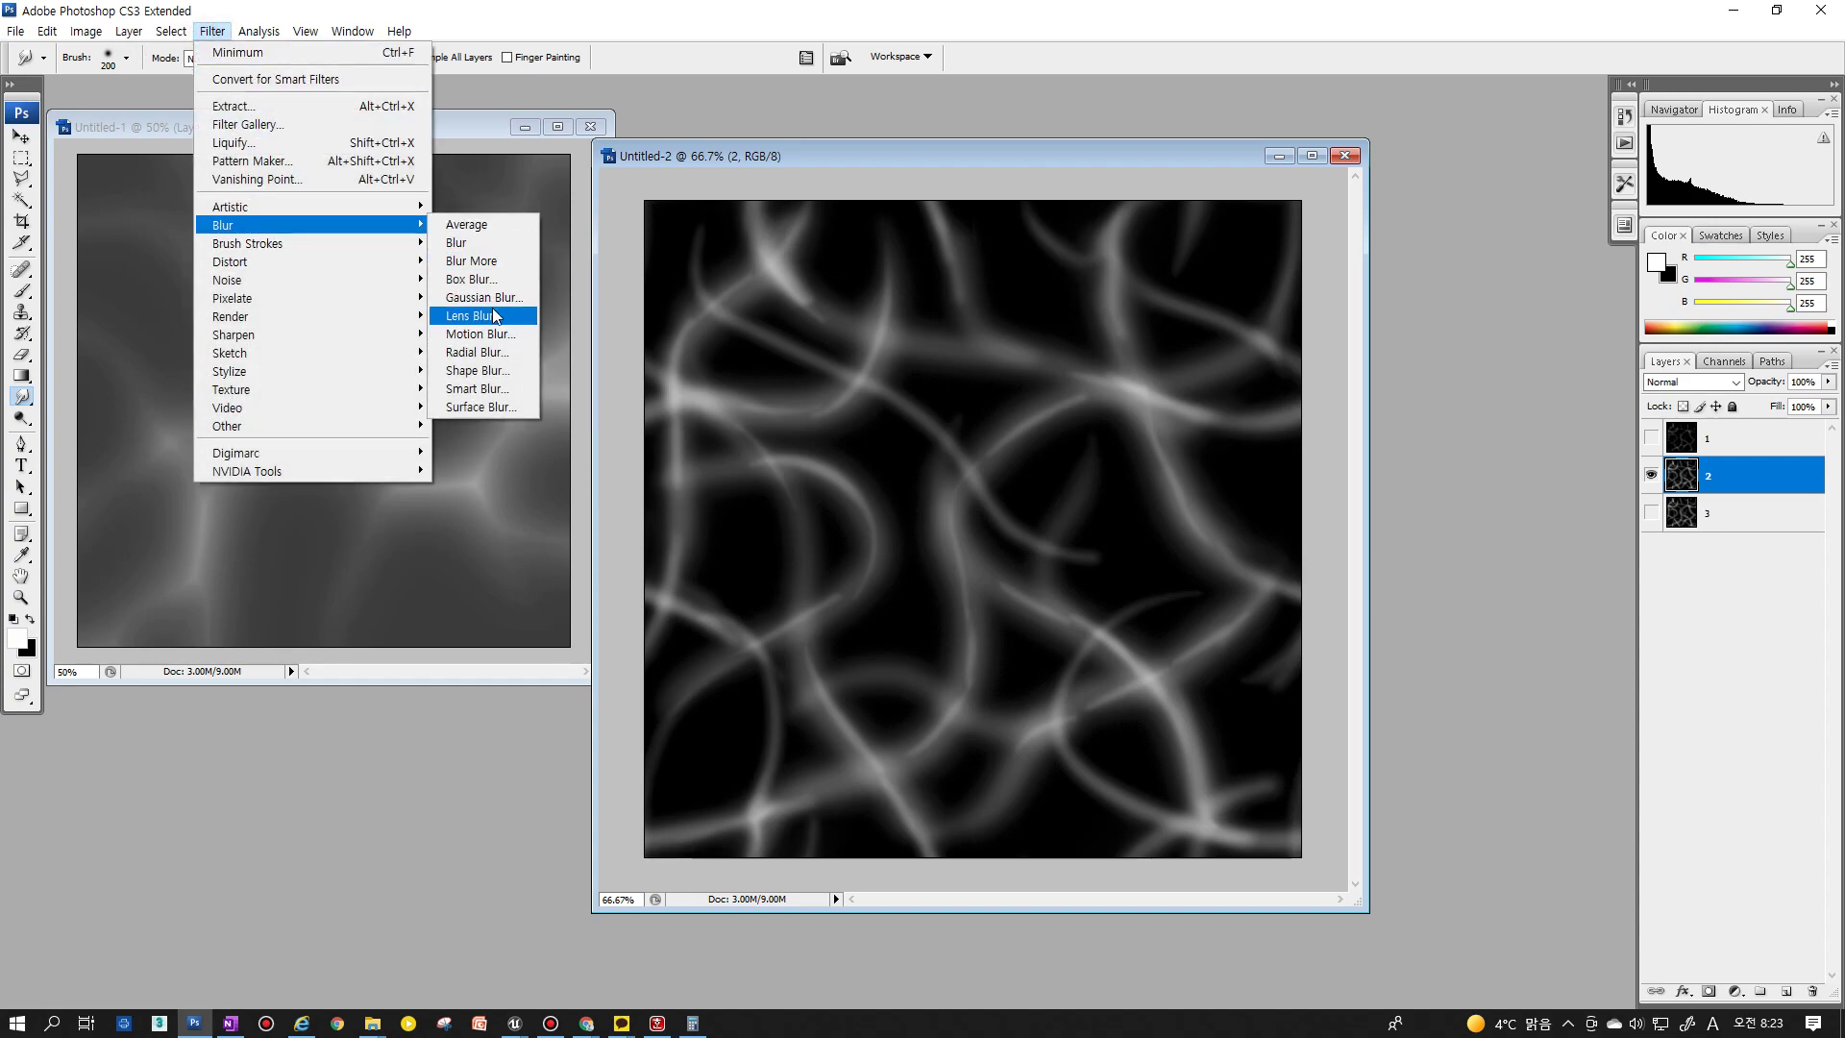
left_click(484, 297)
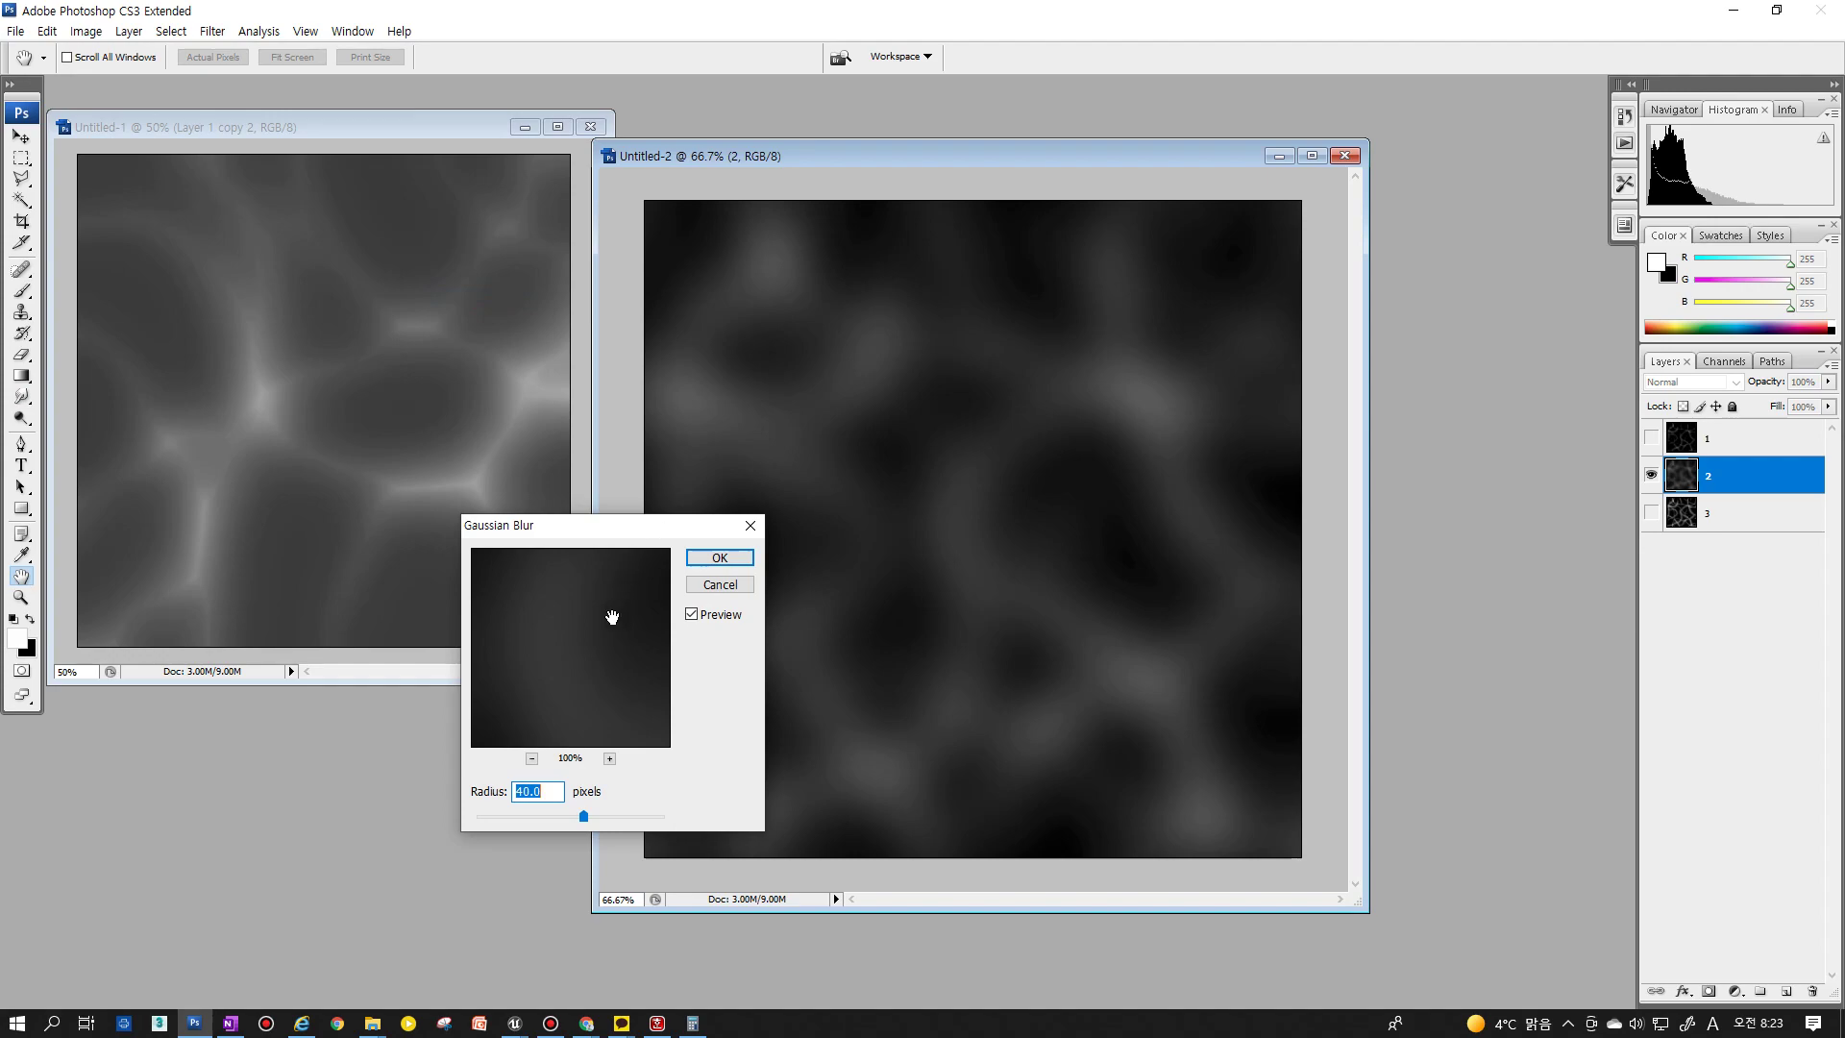
type("10")
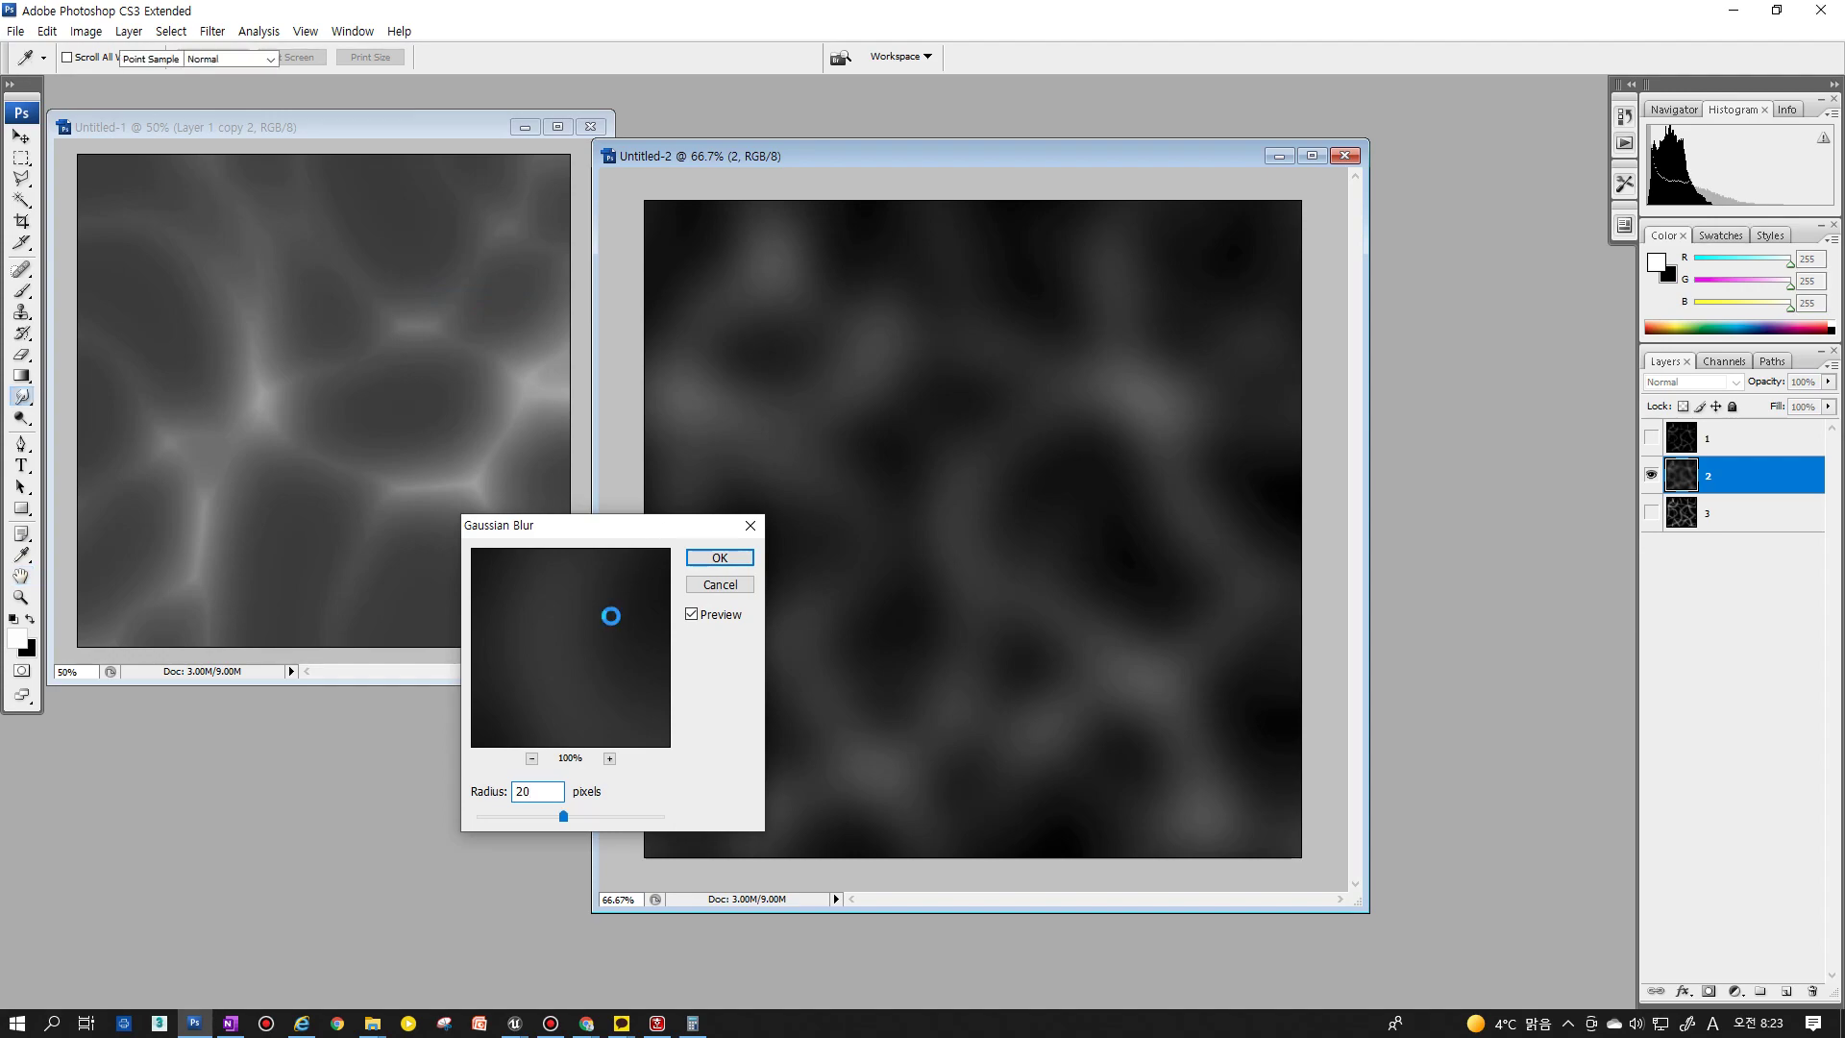
key("Return")
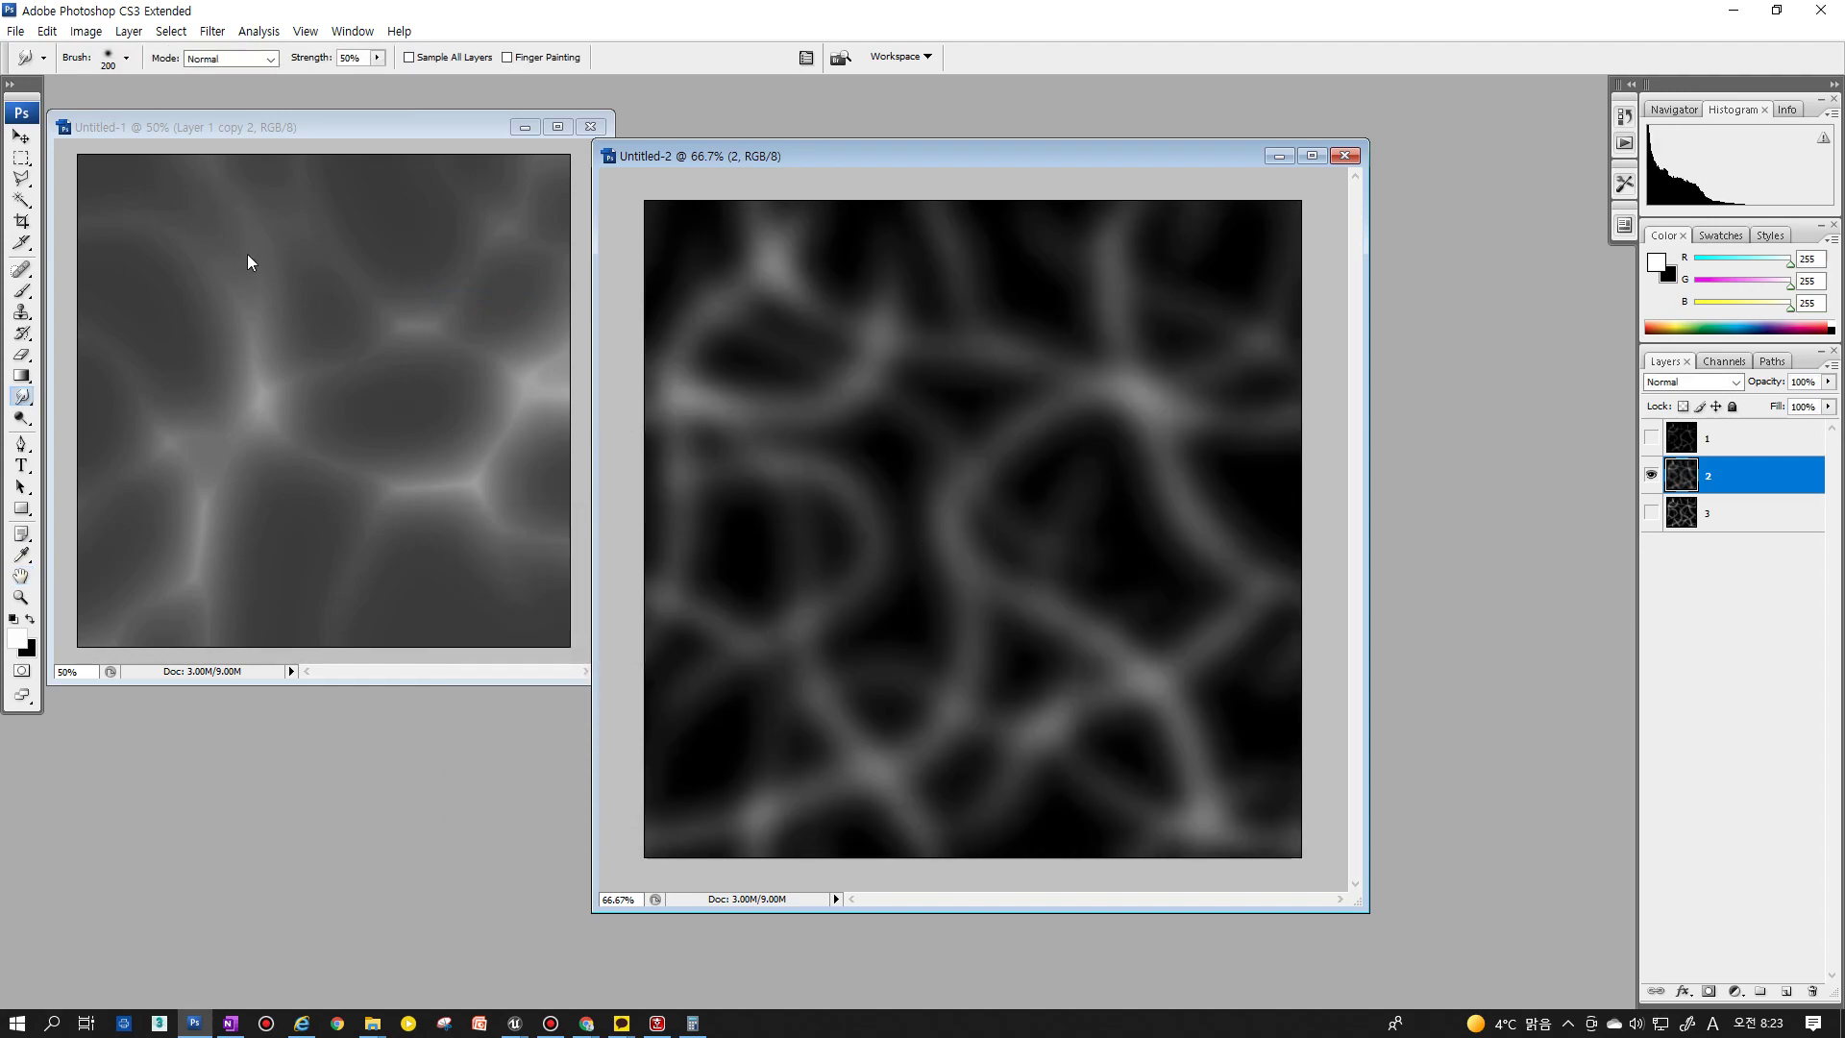
Show layer 1 again and set its blend mode to Screen over layer 2
left_click(1651, 438)
left_click(1721, 440)
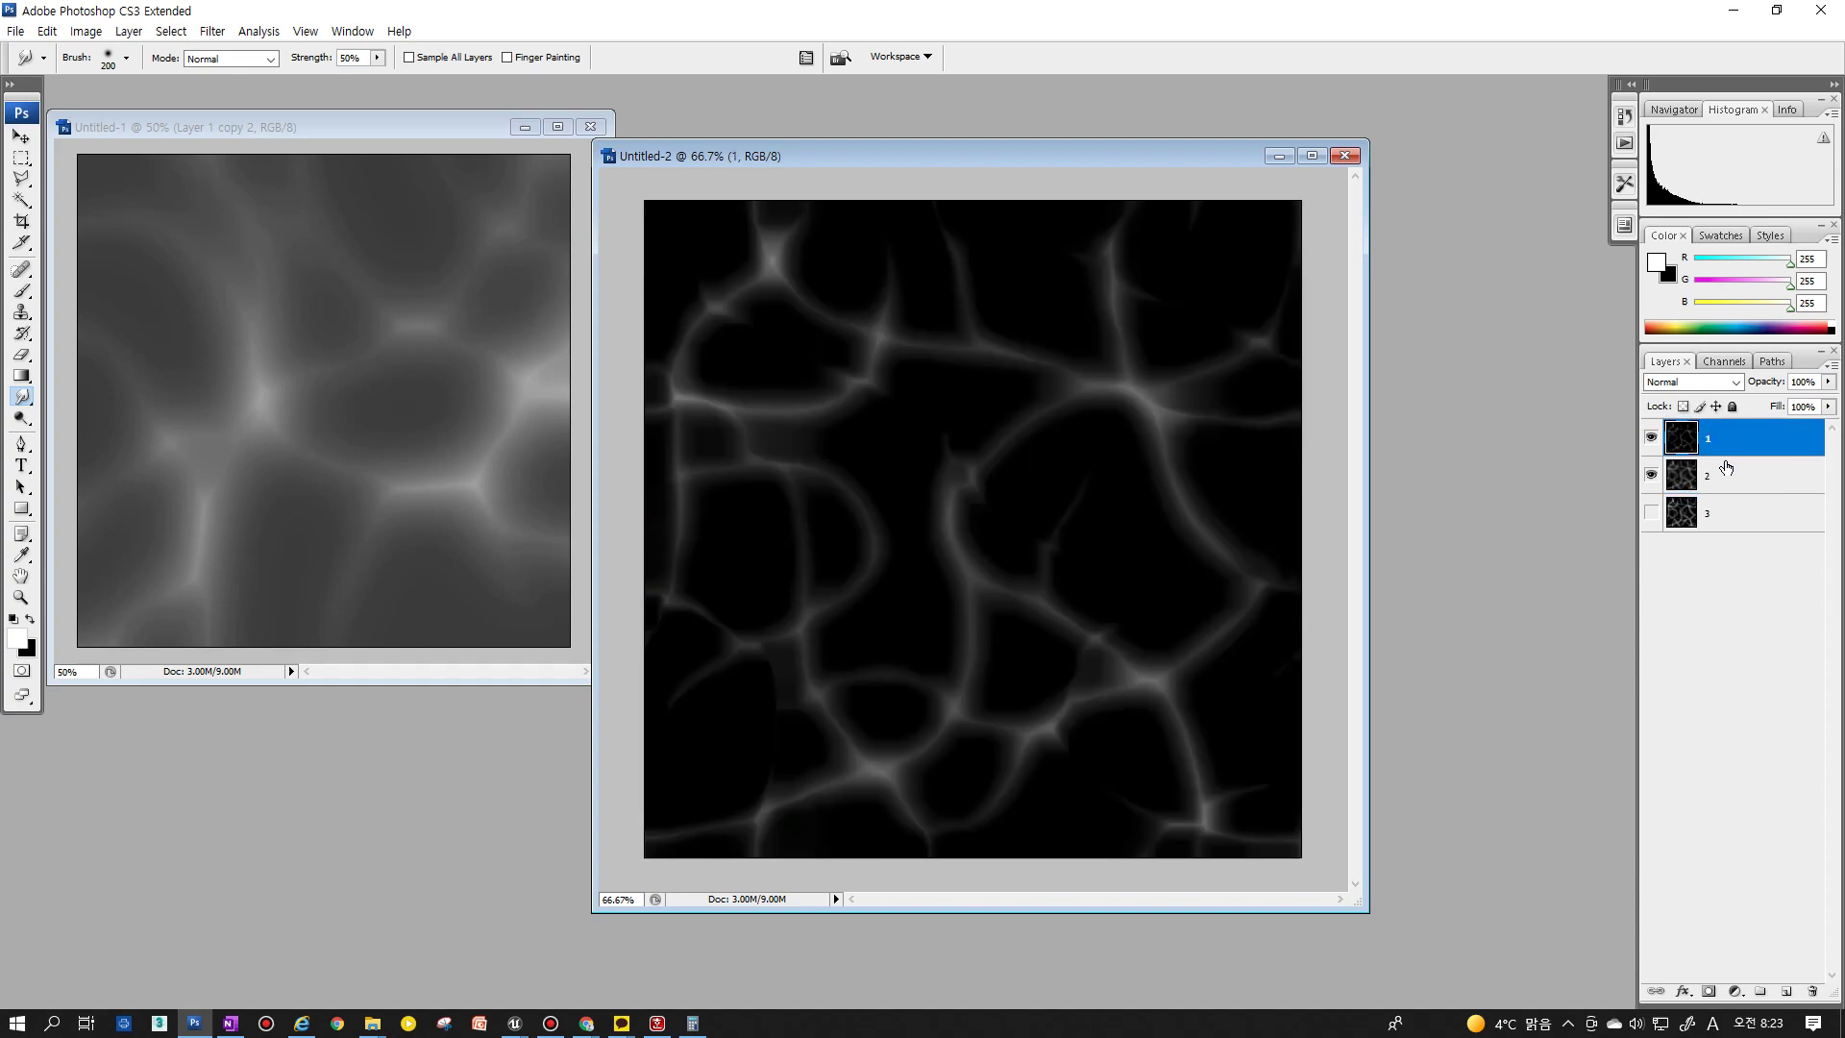
left_click(1728, 388)
left_click(1718, 539)
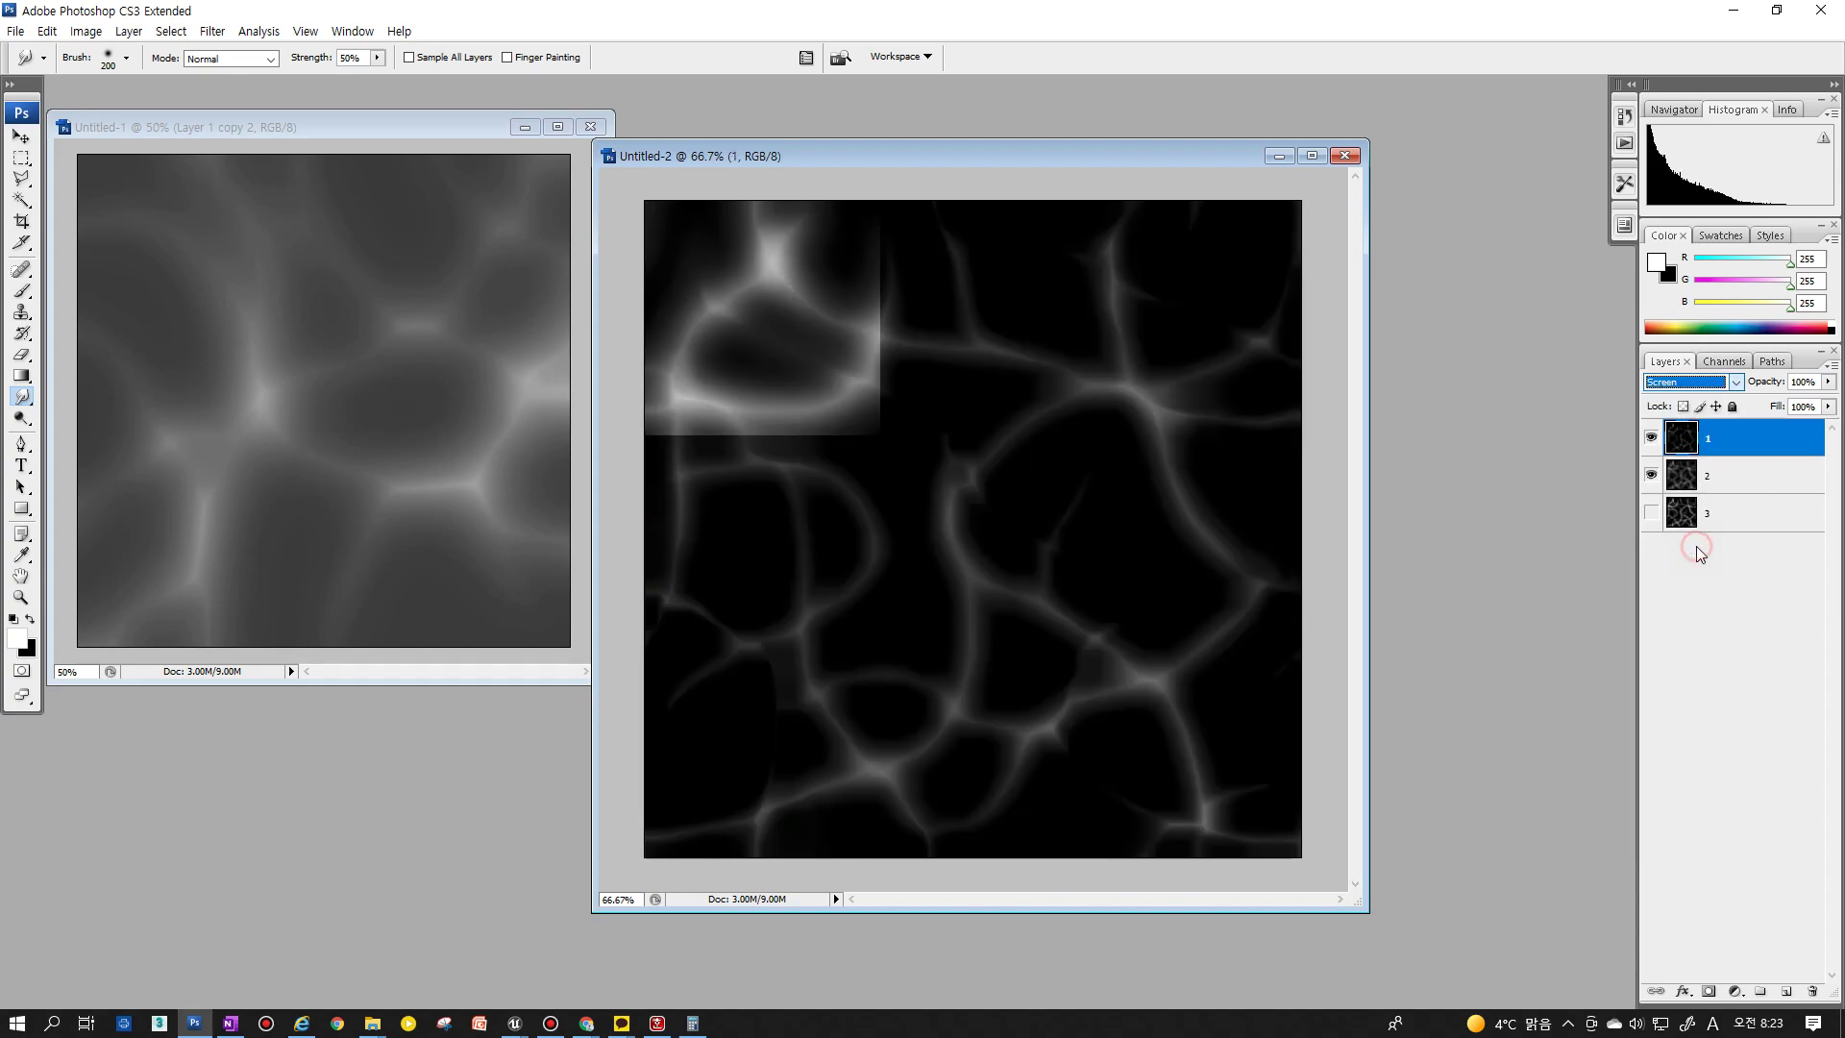
left_click(1720, 465)
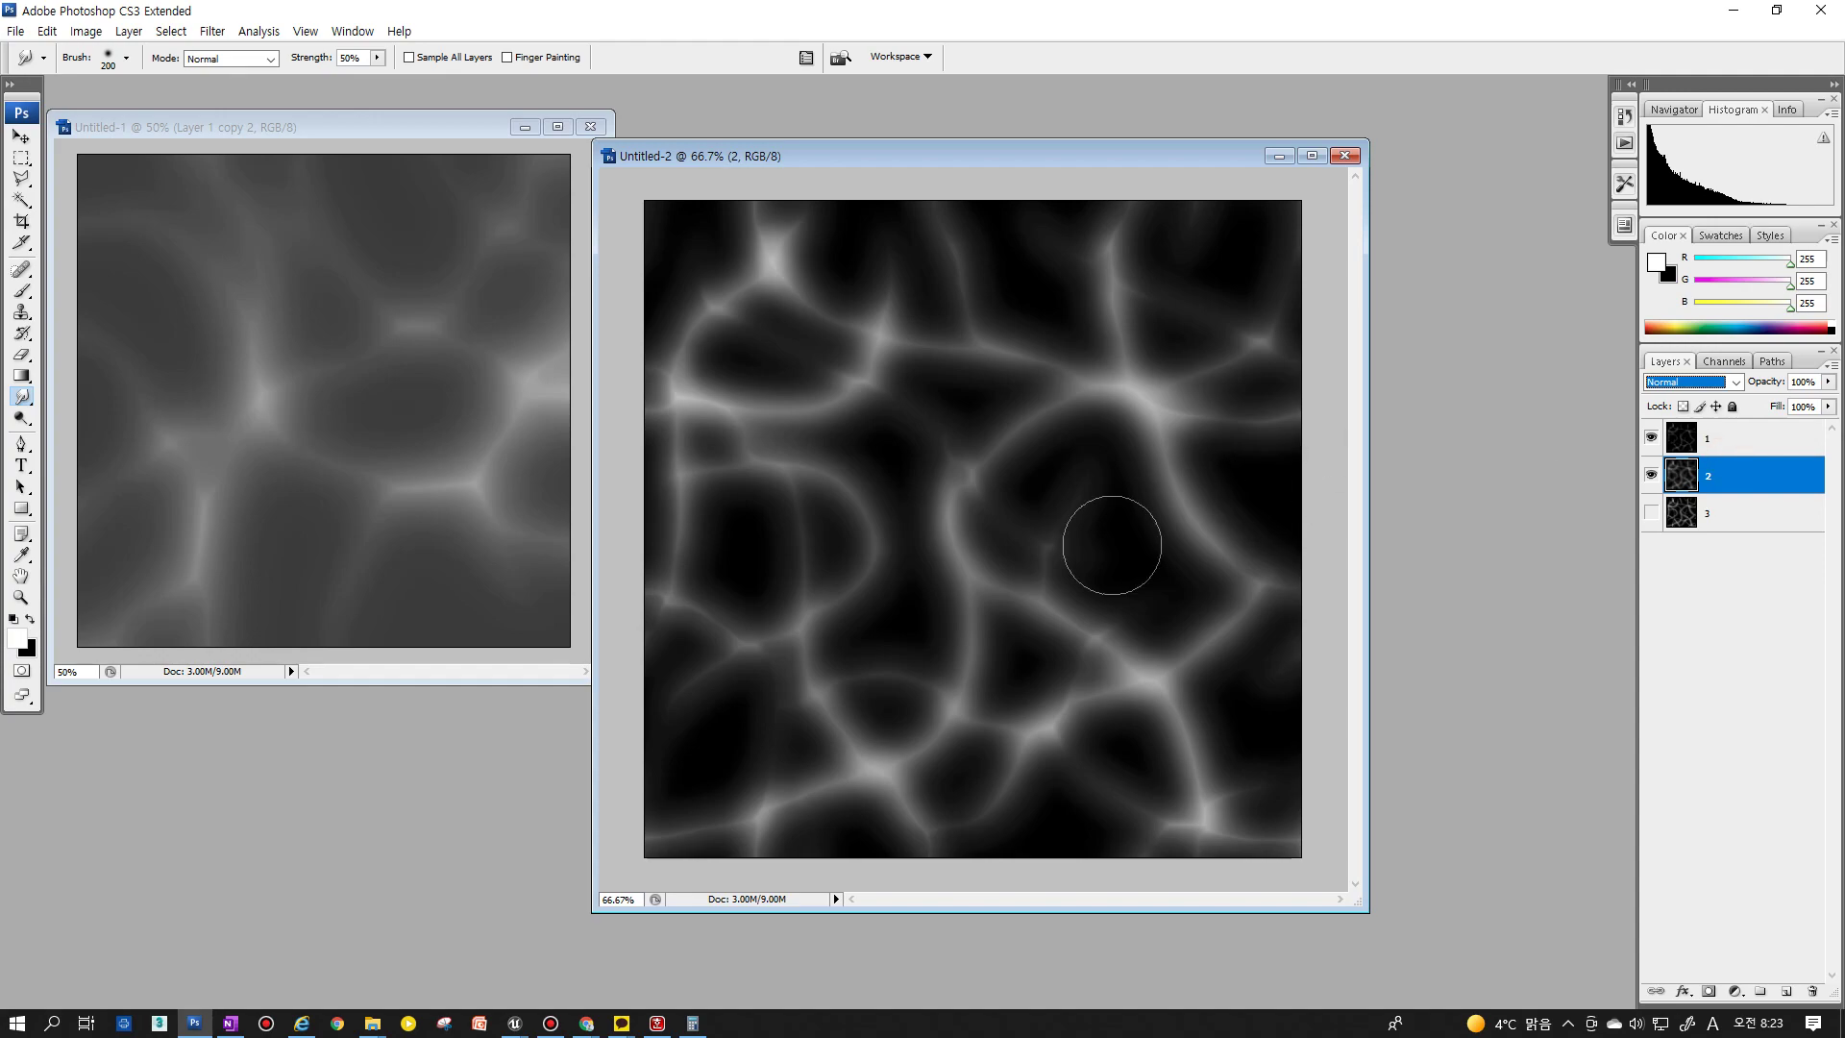
left_click_drag(1692, 470, 1704, 474)
mouse_move(1828, 407)
left_mouse_down()
mouse_move(1794, 426)
mouse_move(1829, 427)
left_mouse_up()
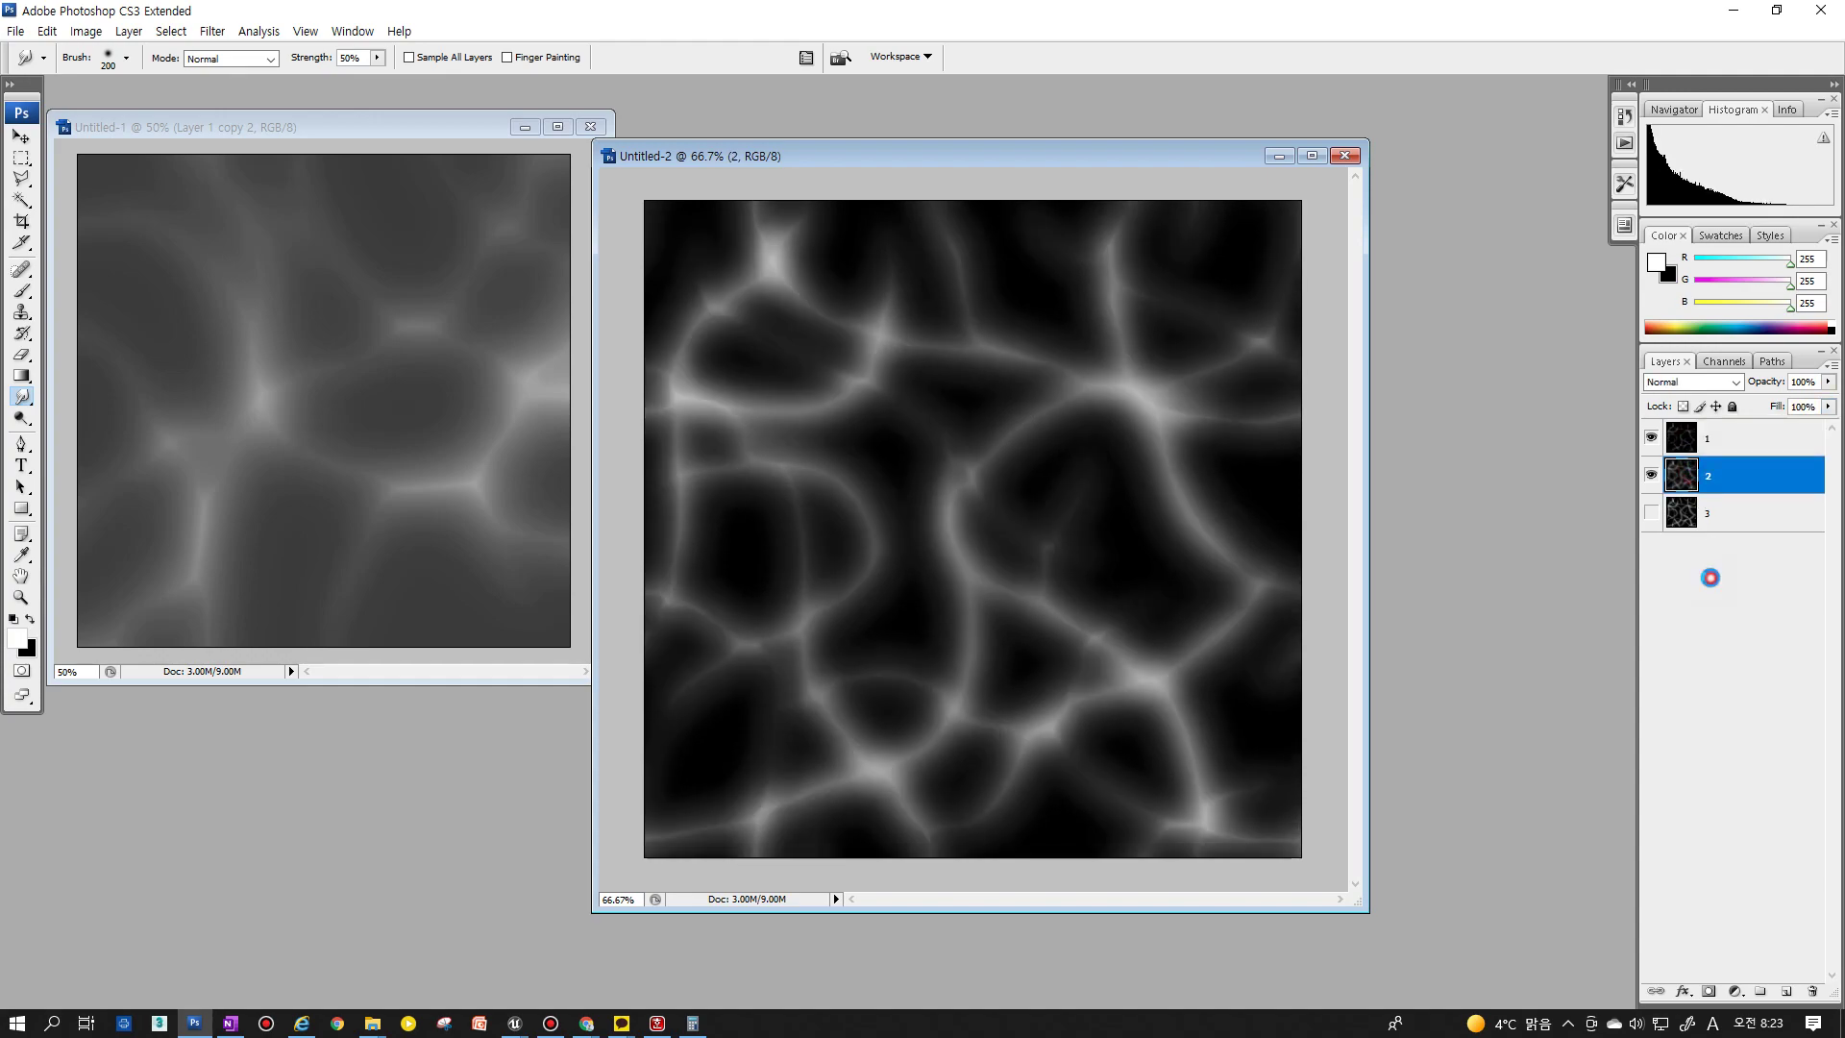
left_click(1709, 447)
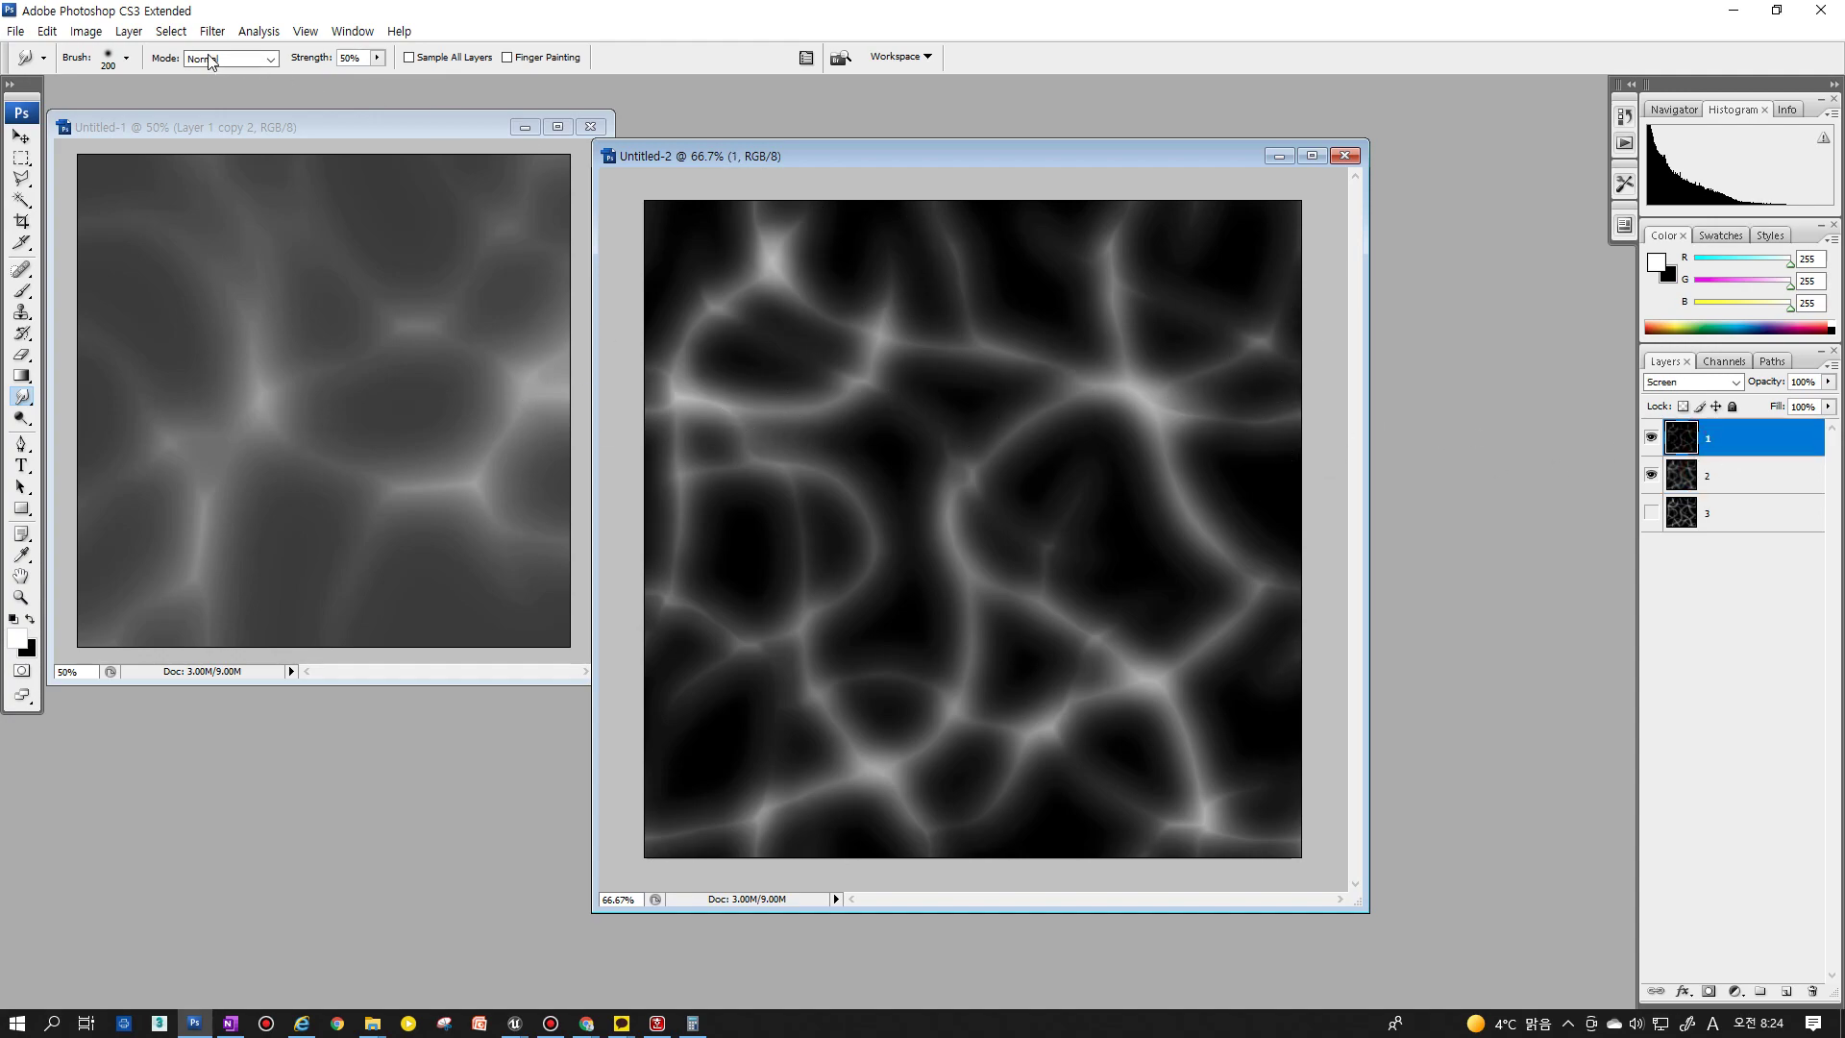
left_click(85, 30)
mouse_move(115, 79)
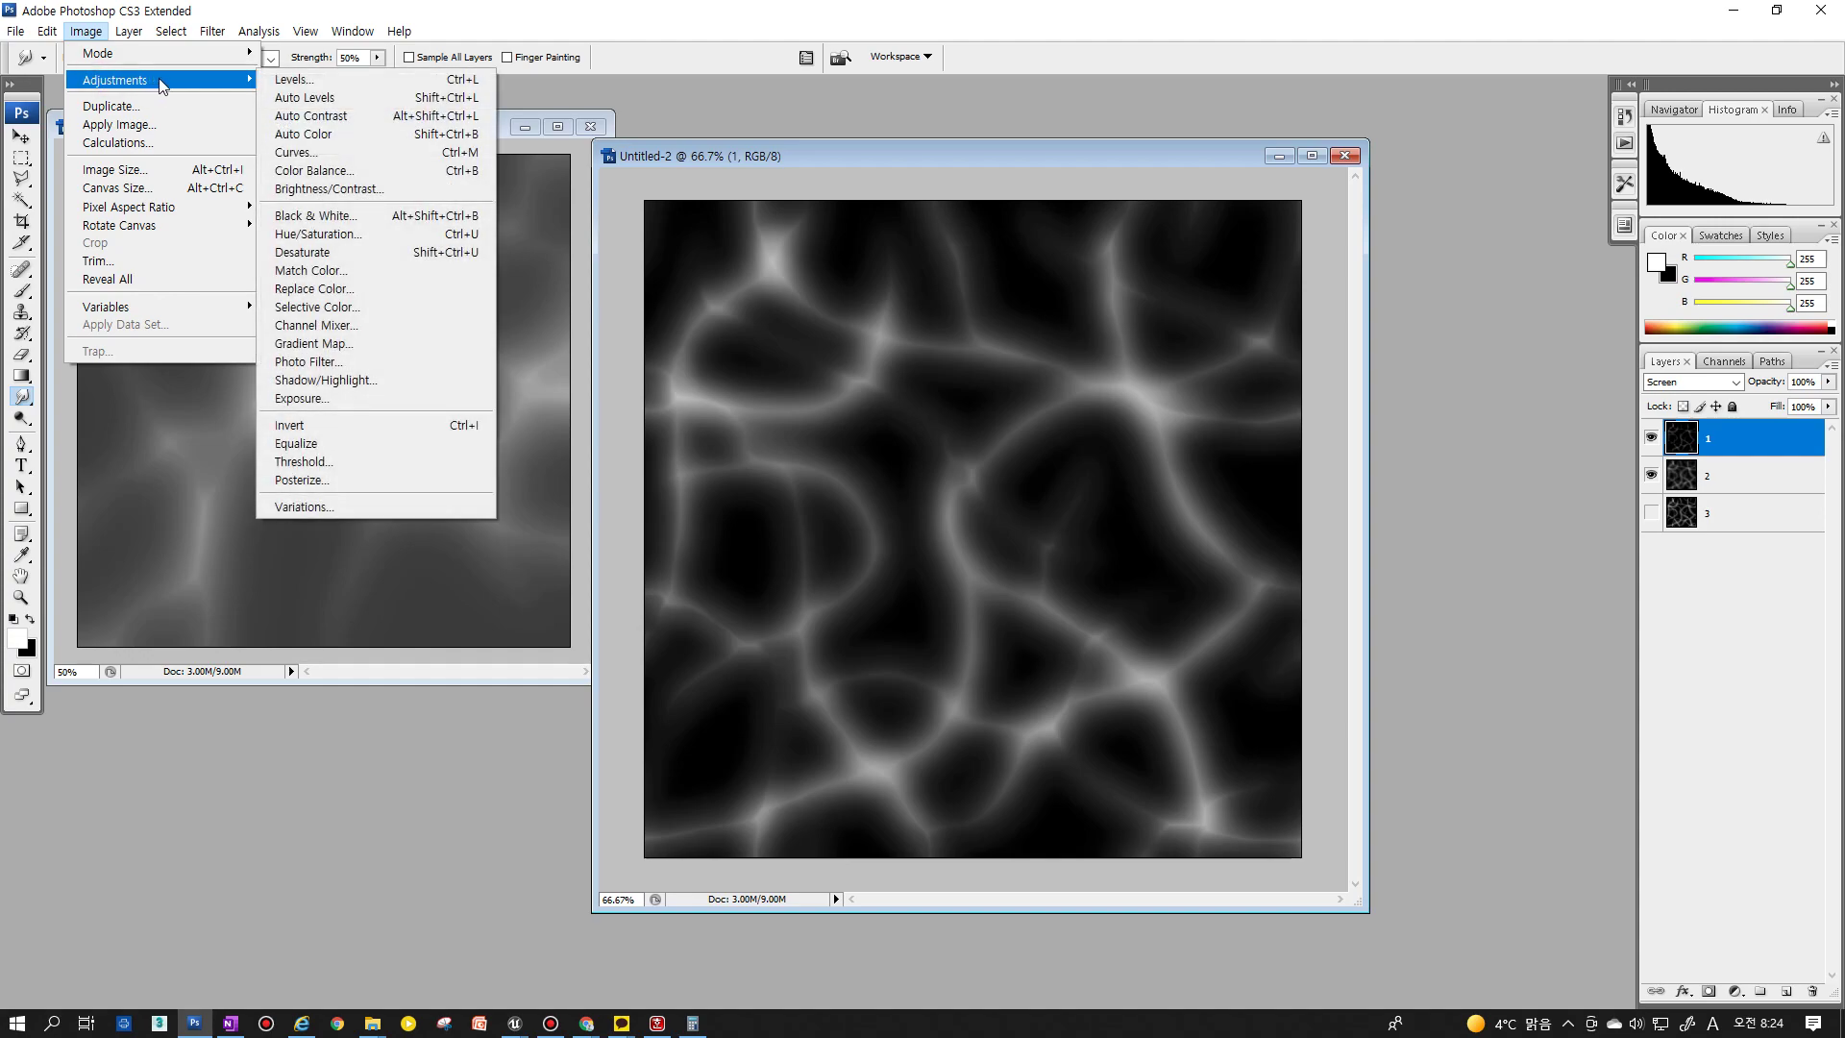
Darken layer 1 with a Levels adjustment, settling the midtone gamma at 0.50
left_click(299, 84)
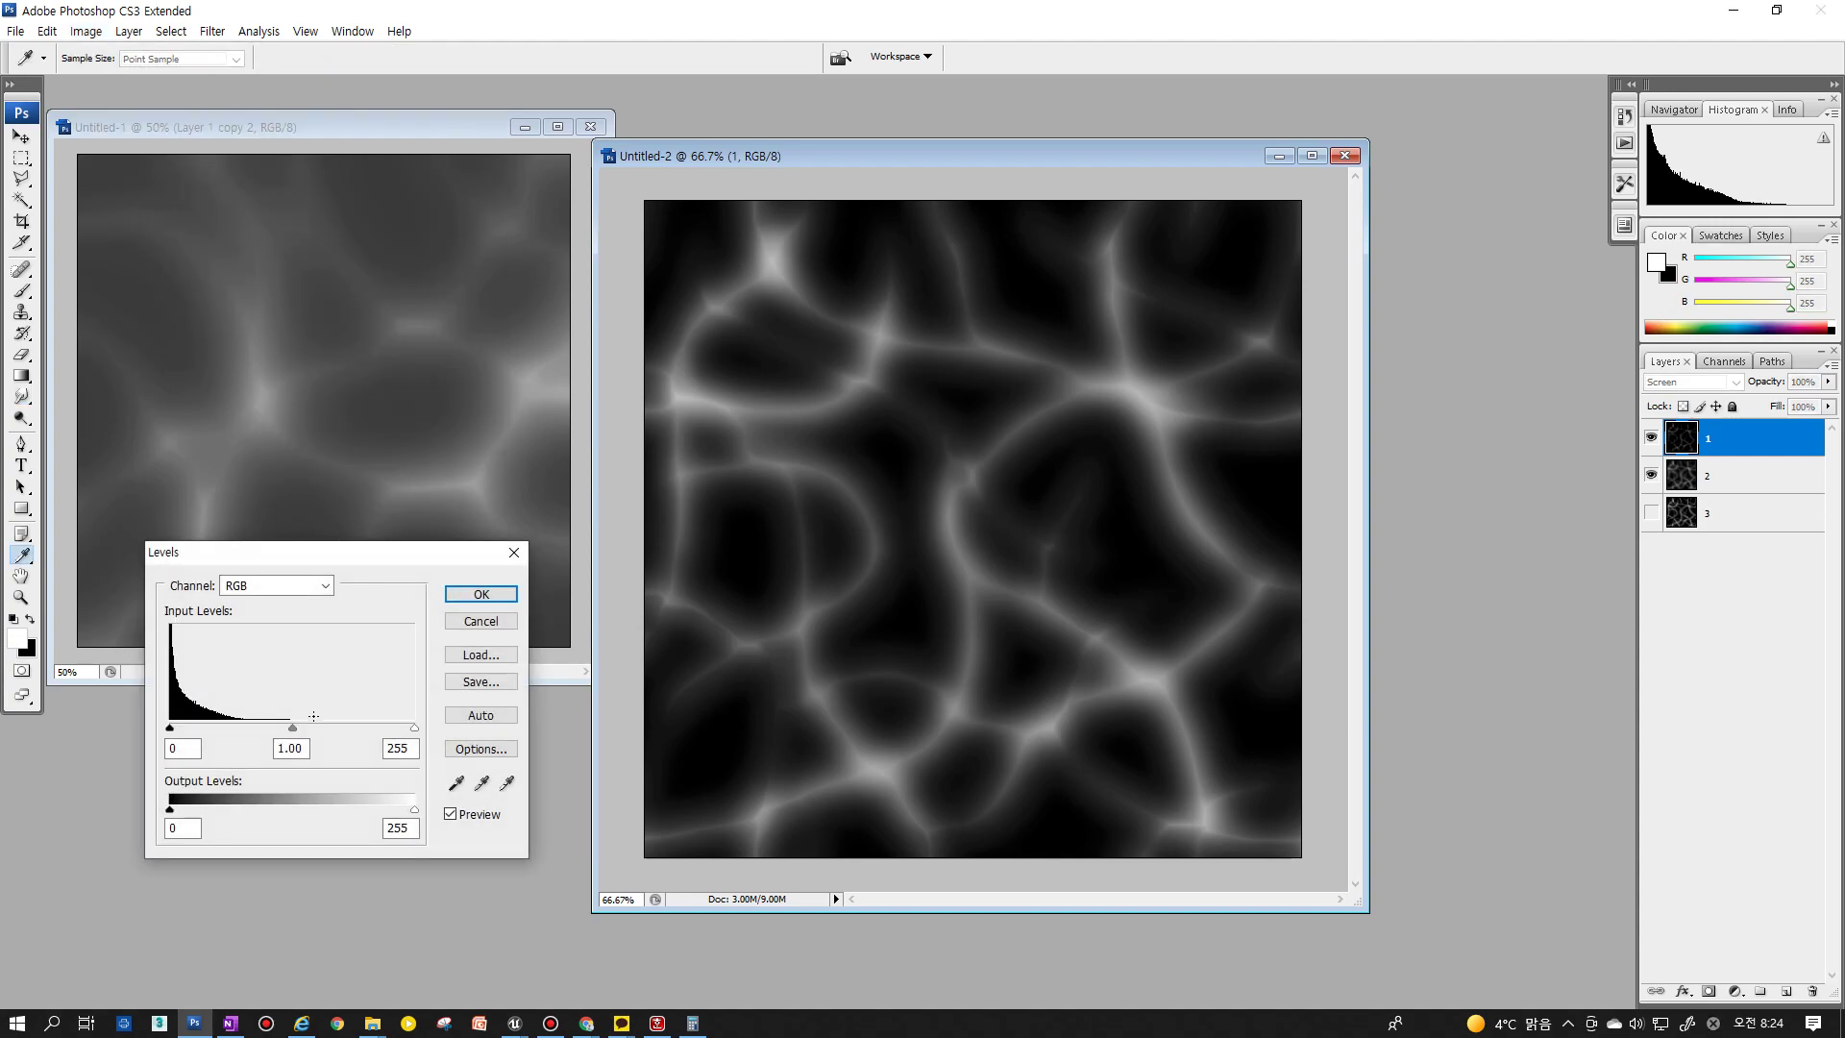
mouse_move(413, 728)
left_mouse_down()
mouse_move(324, 728)
mouse_move(355, 730)
left_mouse_up()
key("ctrl+z")
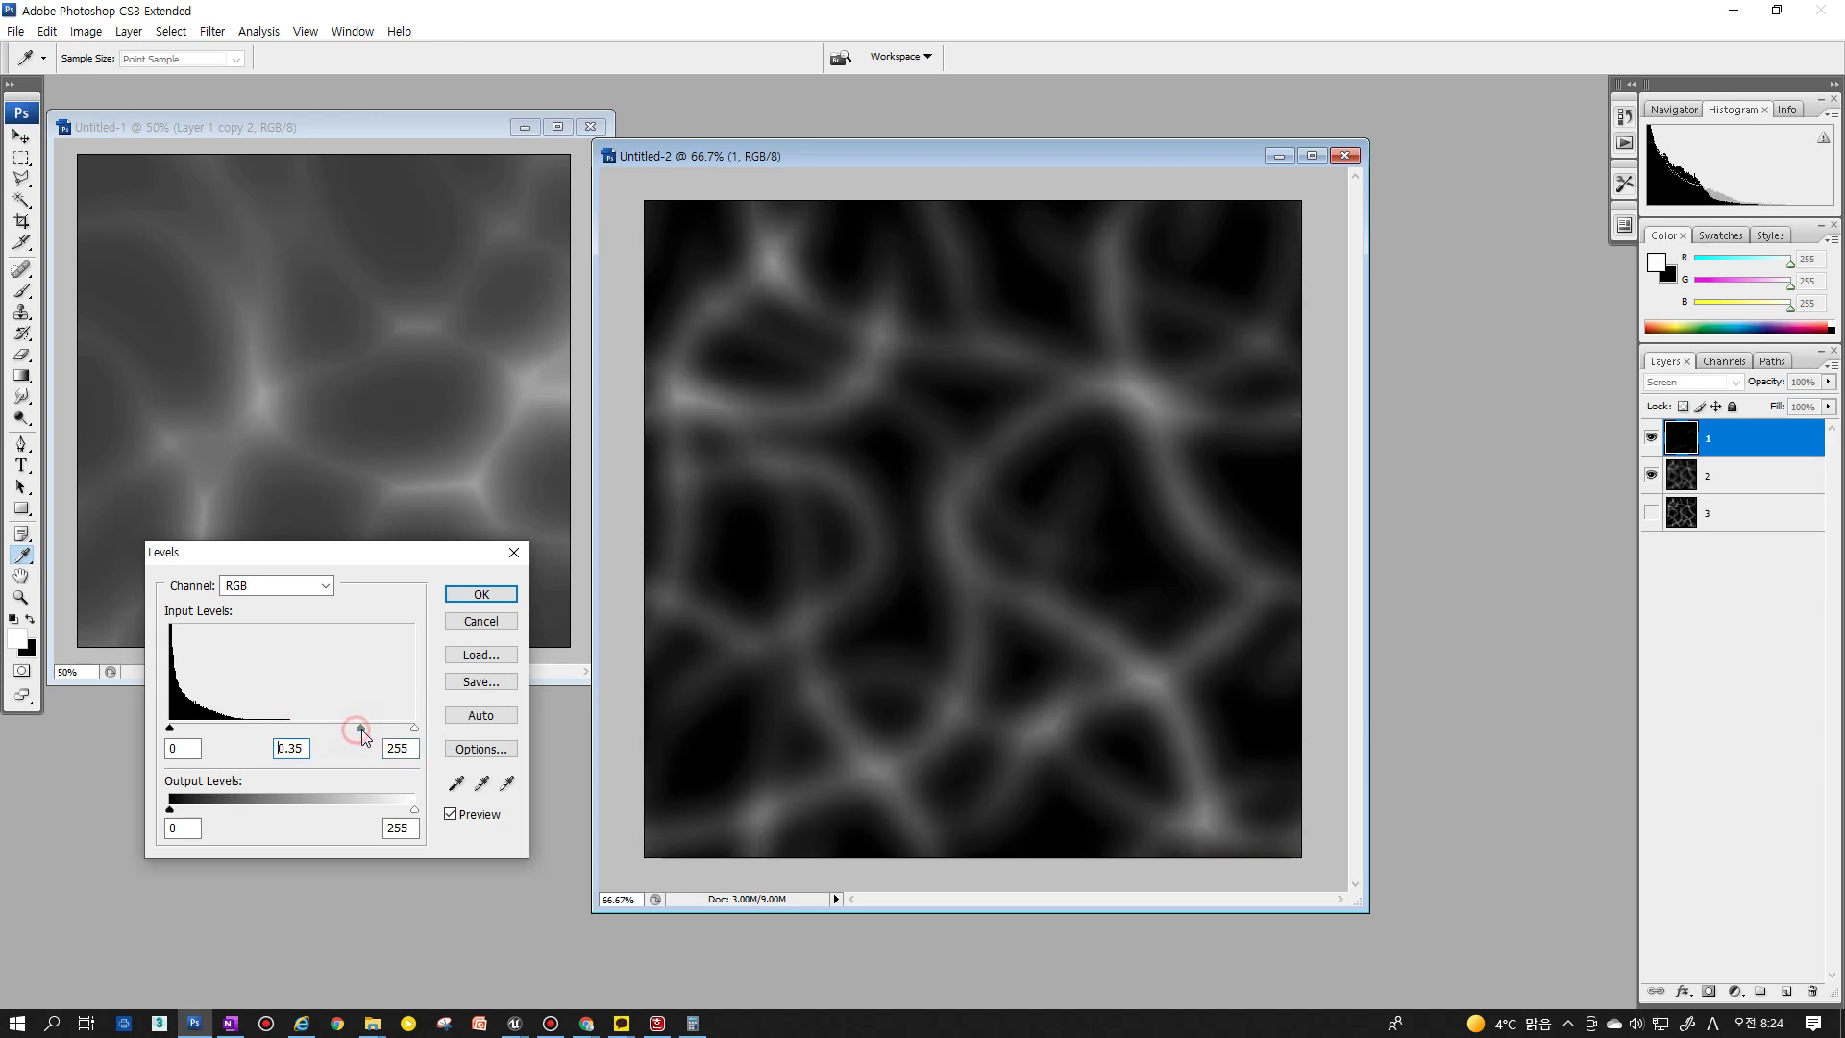
left_click_drag(362, 730, 301, 730)
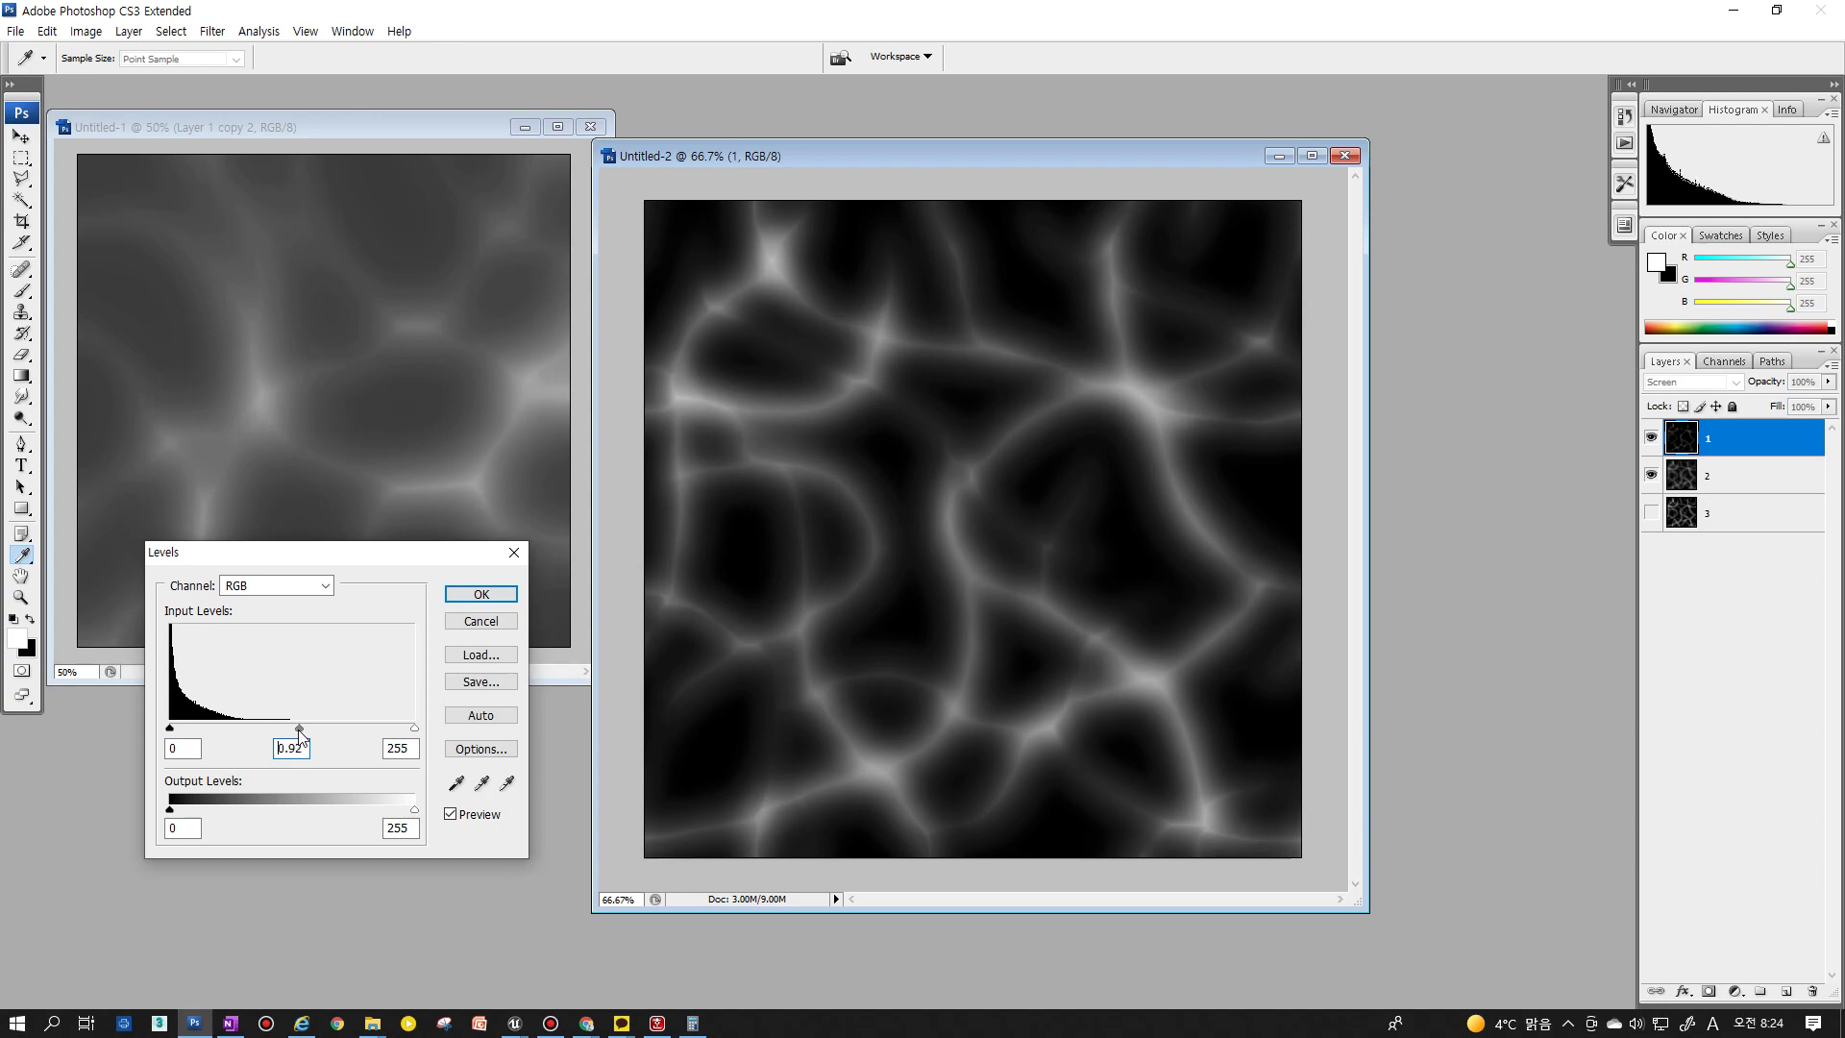
left_click_drag(300, 728, 346, 729)
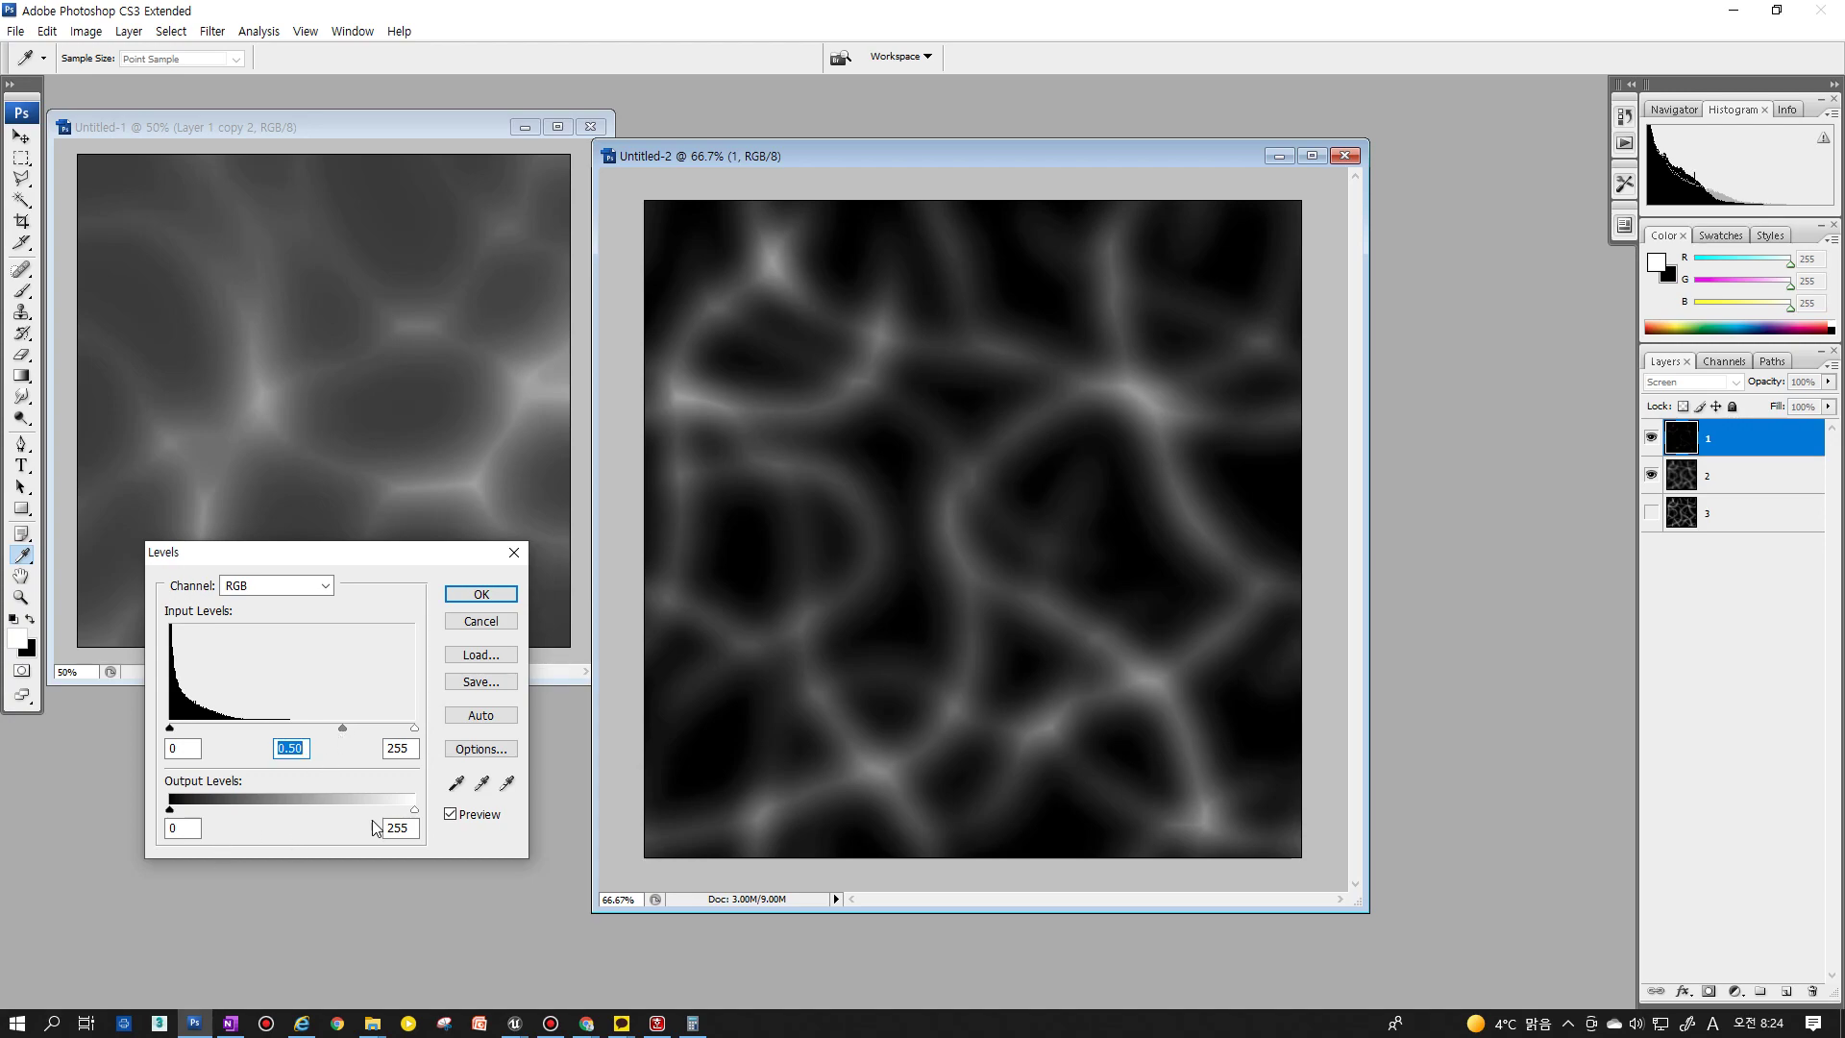
mouse_move(414, 810)
left_mouse_down()
mouse_move(184, 815)
mouse_move(414, 812)
left_mouse_up()
left_click_drag(175, 812, 171, 812)
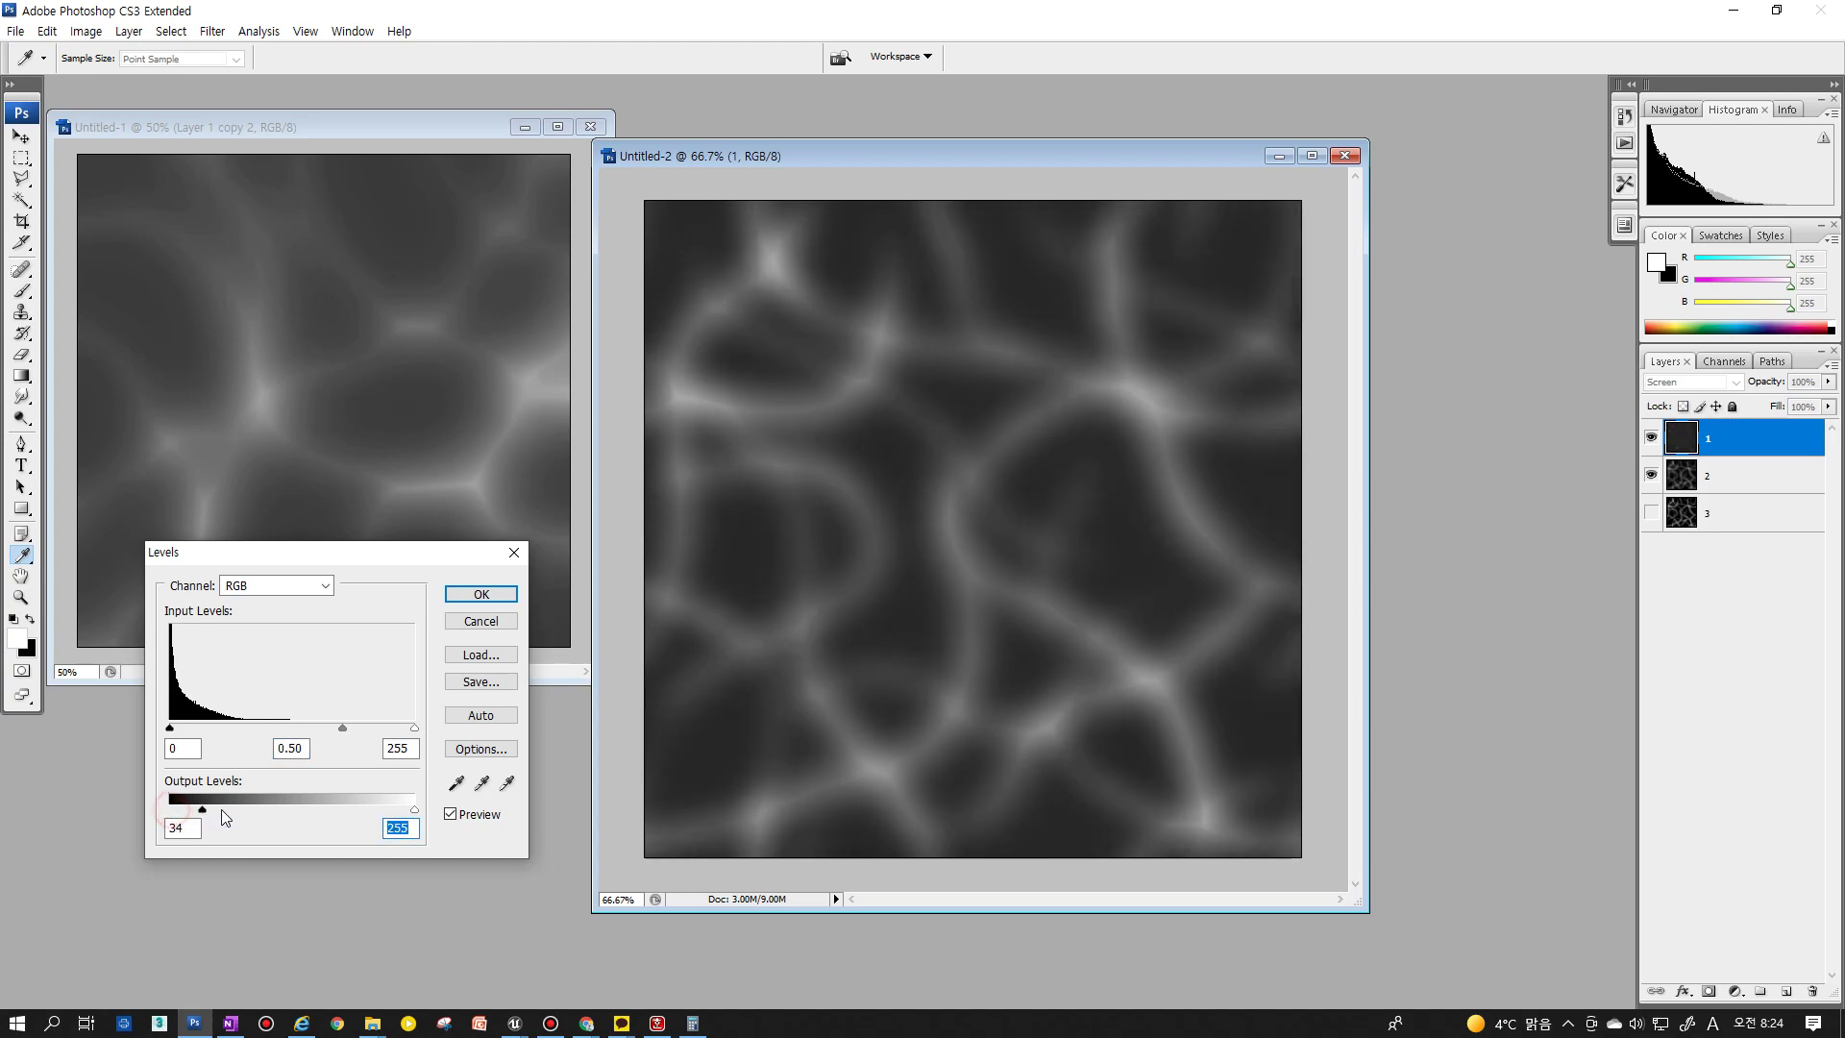
left_click(414, 809)
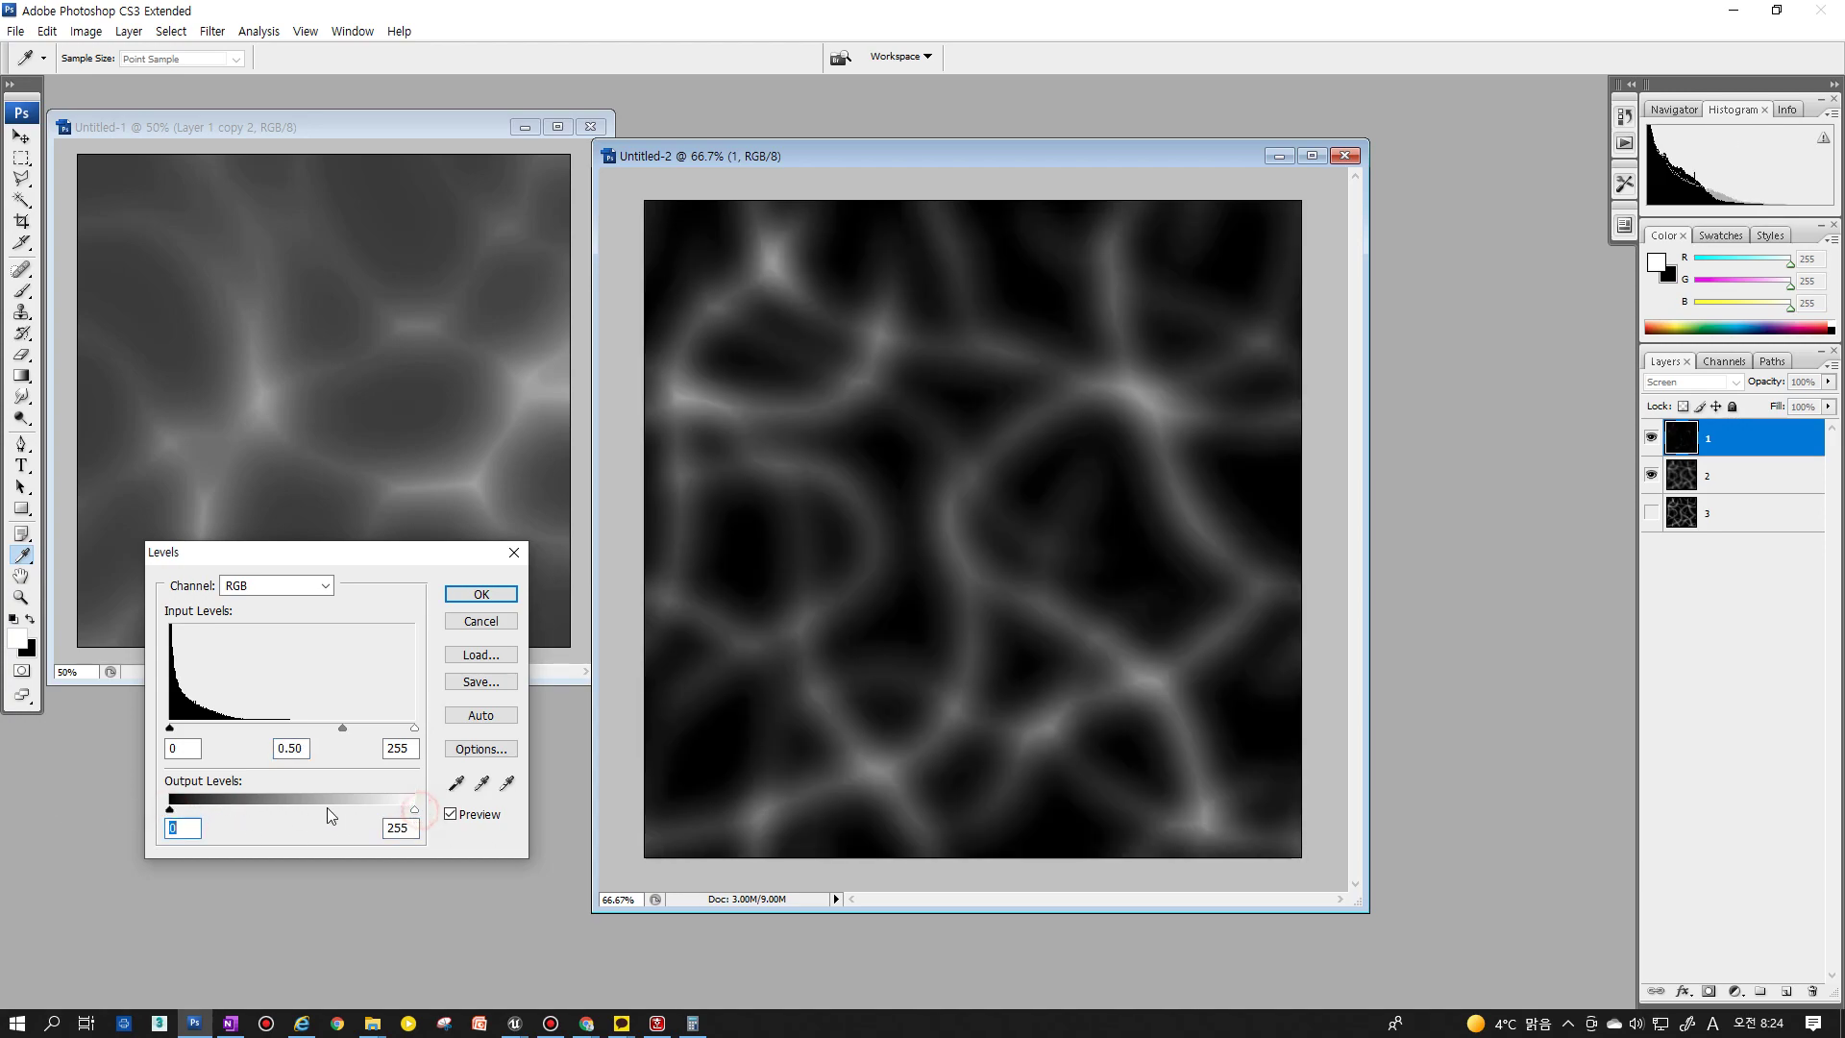
left_click(481, 594)
Toggle layer 2's visibility to compare, then make layer 2 active
left_click(1650, 476)
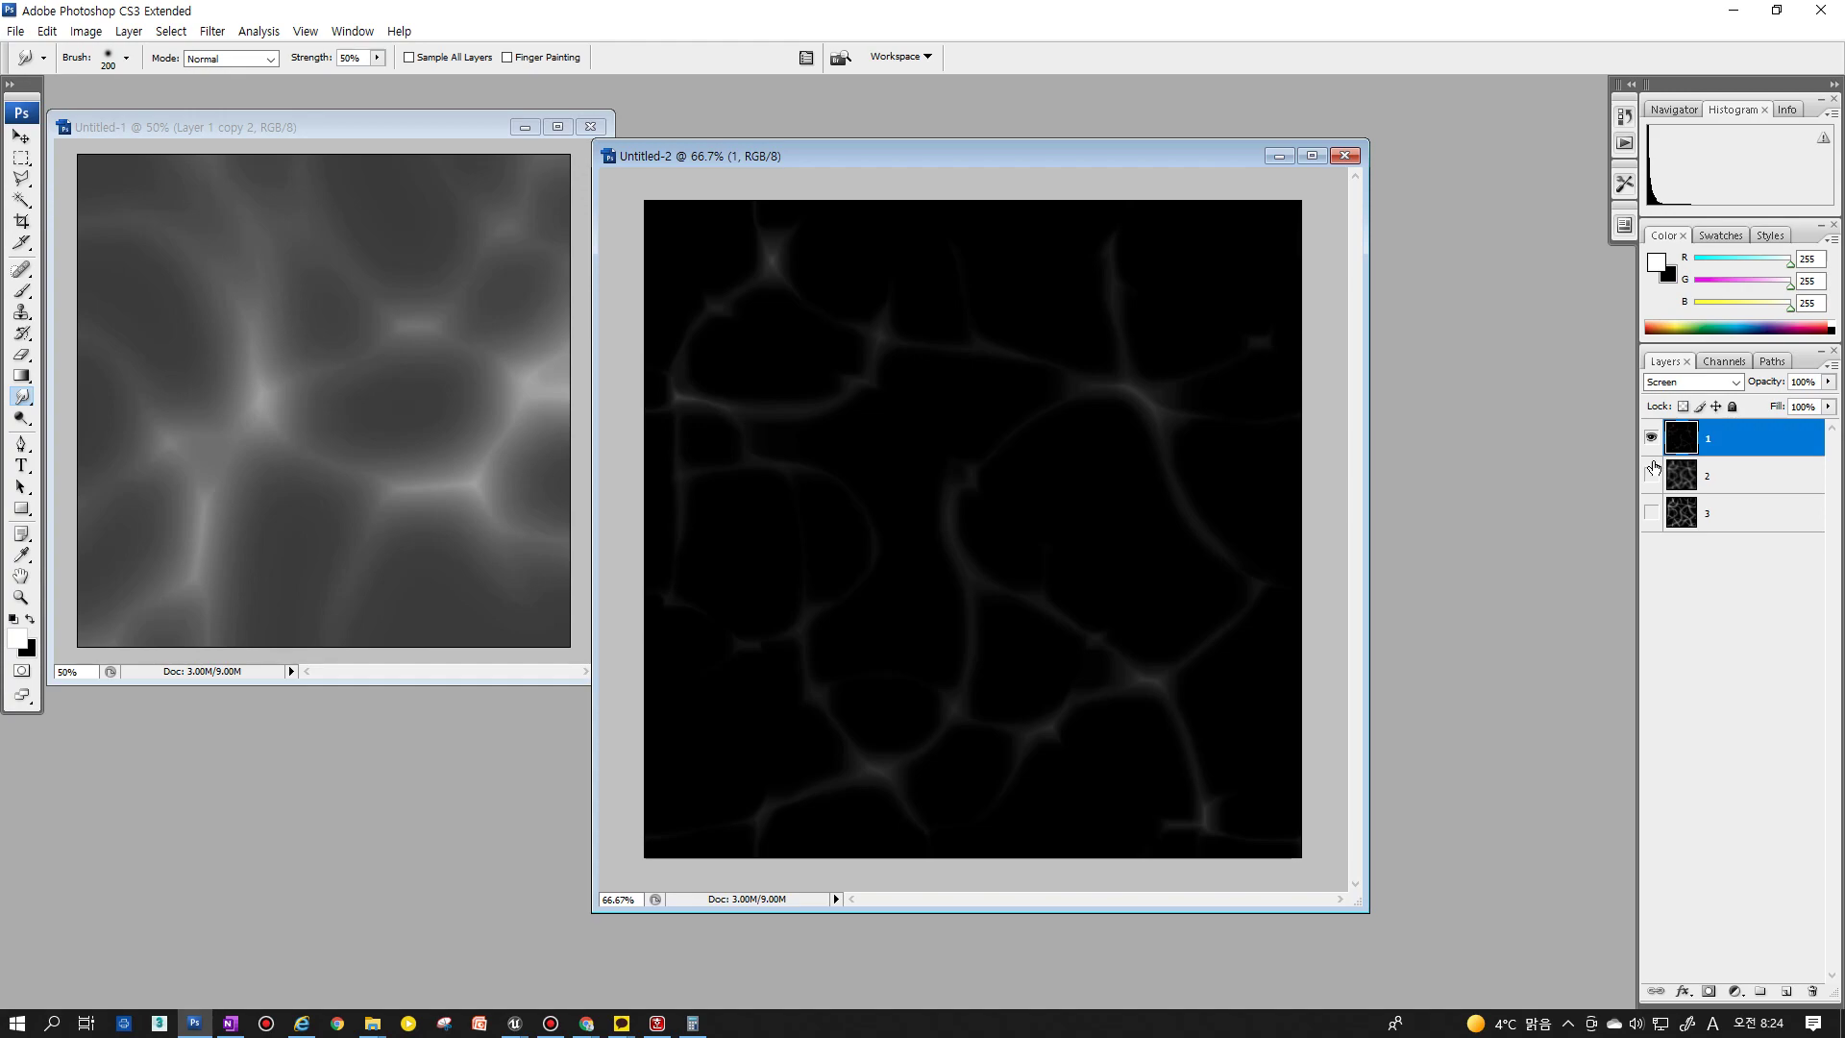
left_click(1651, 475)
left_click(1721, 480)
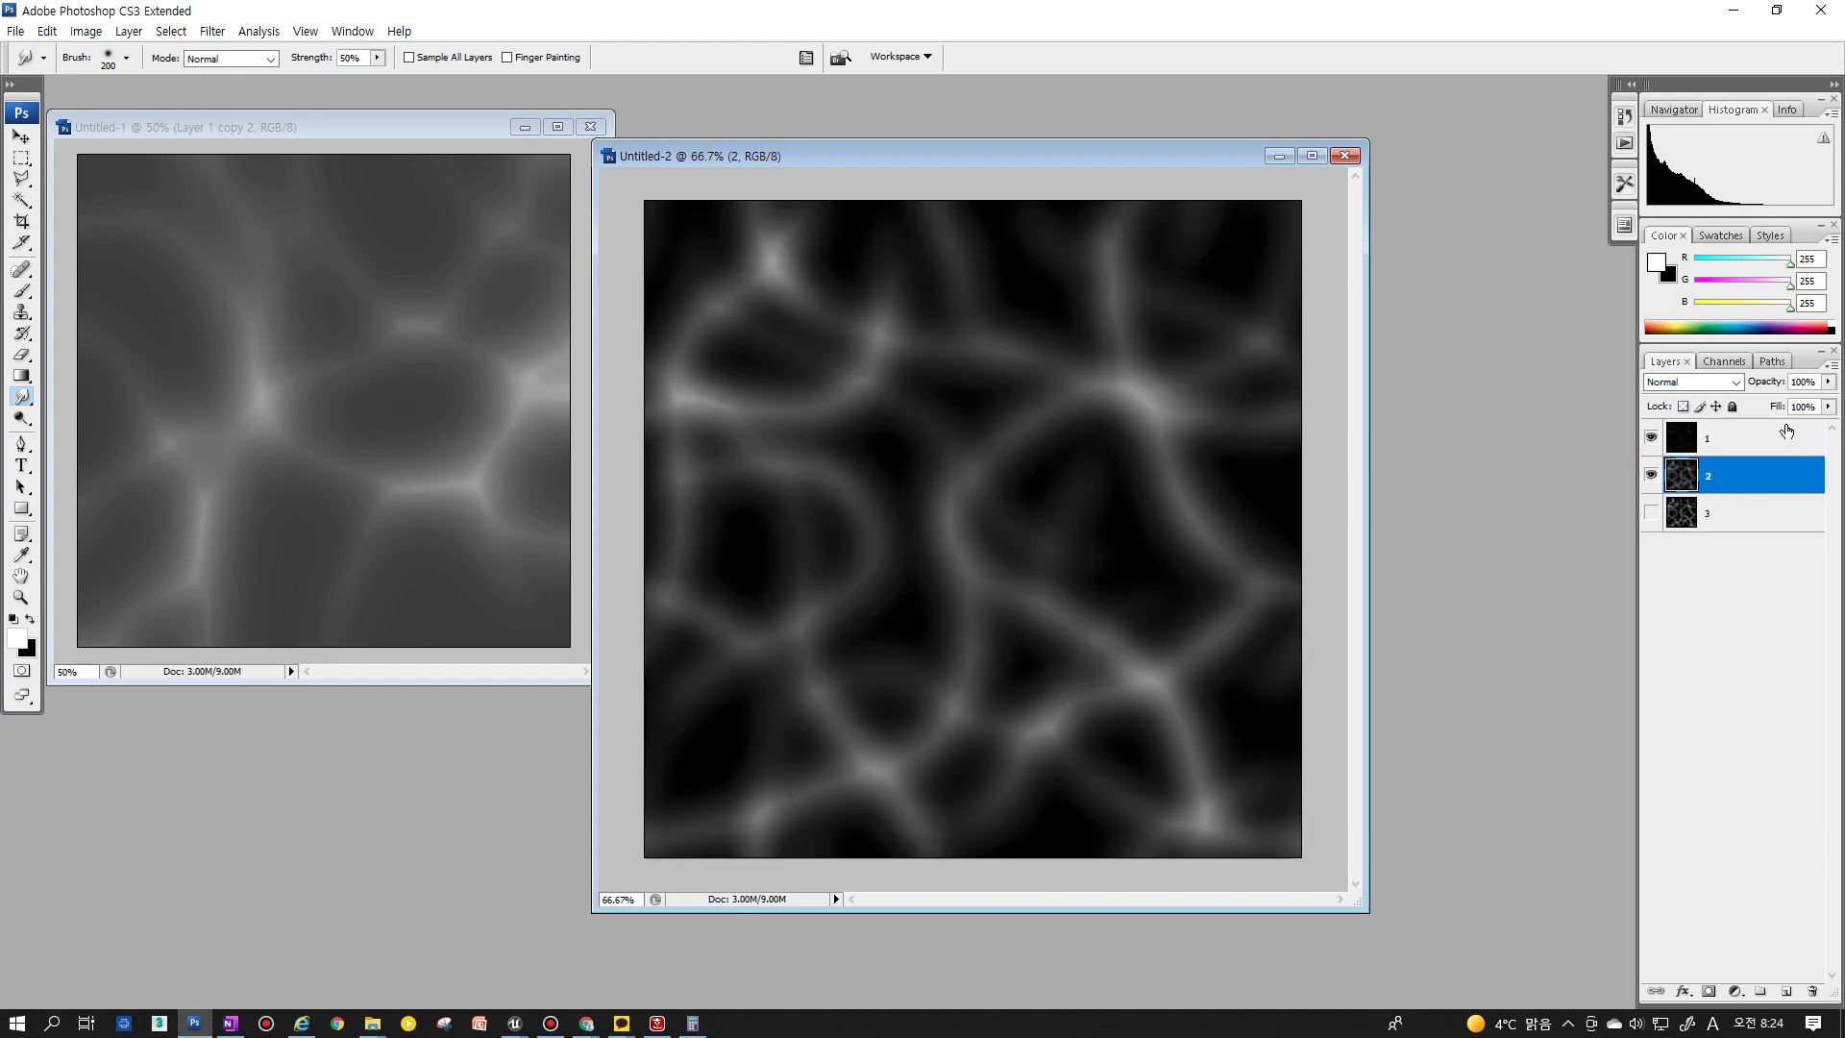
Give layer 2 a Levels correction with midtone gamma 1.03 and output black 10
left_click(92, 32)
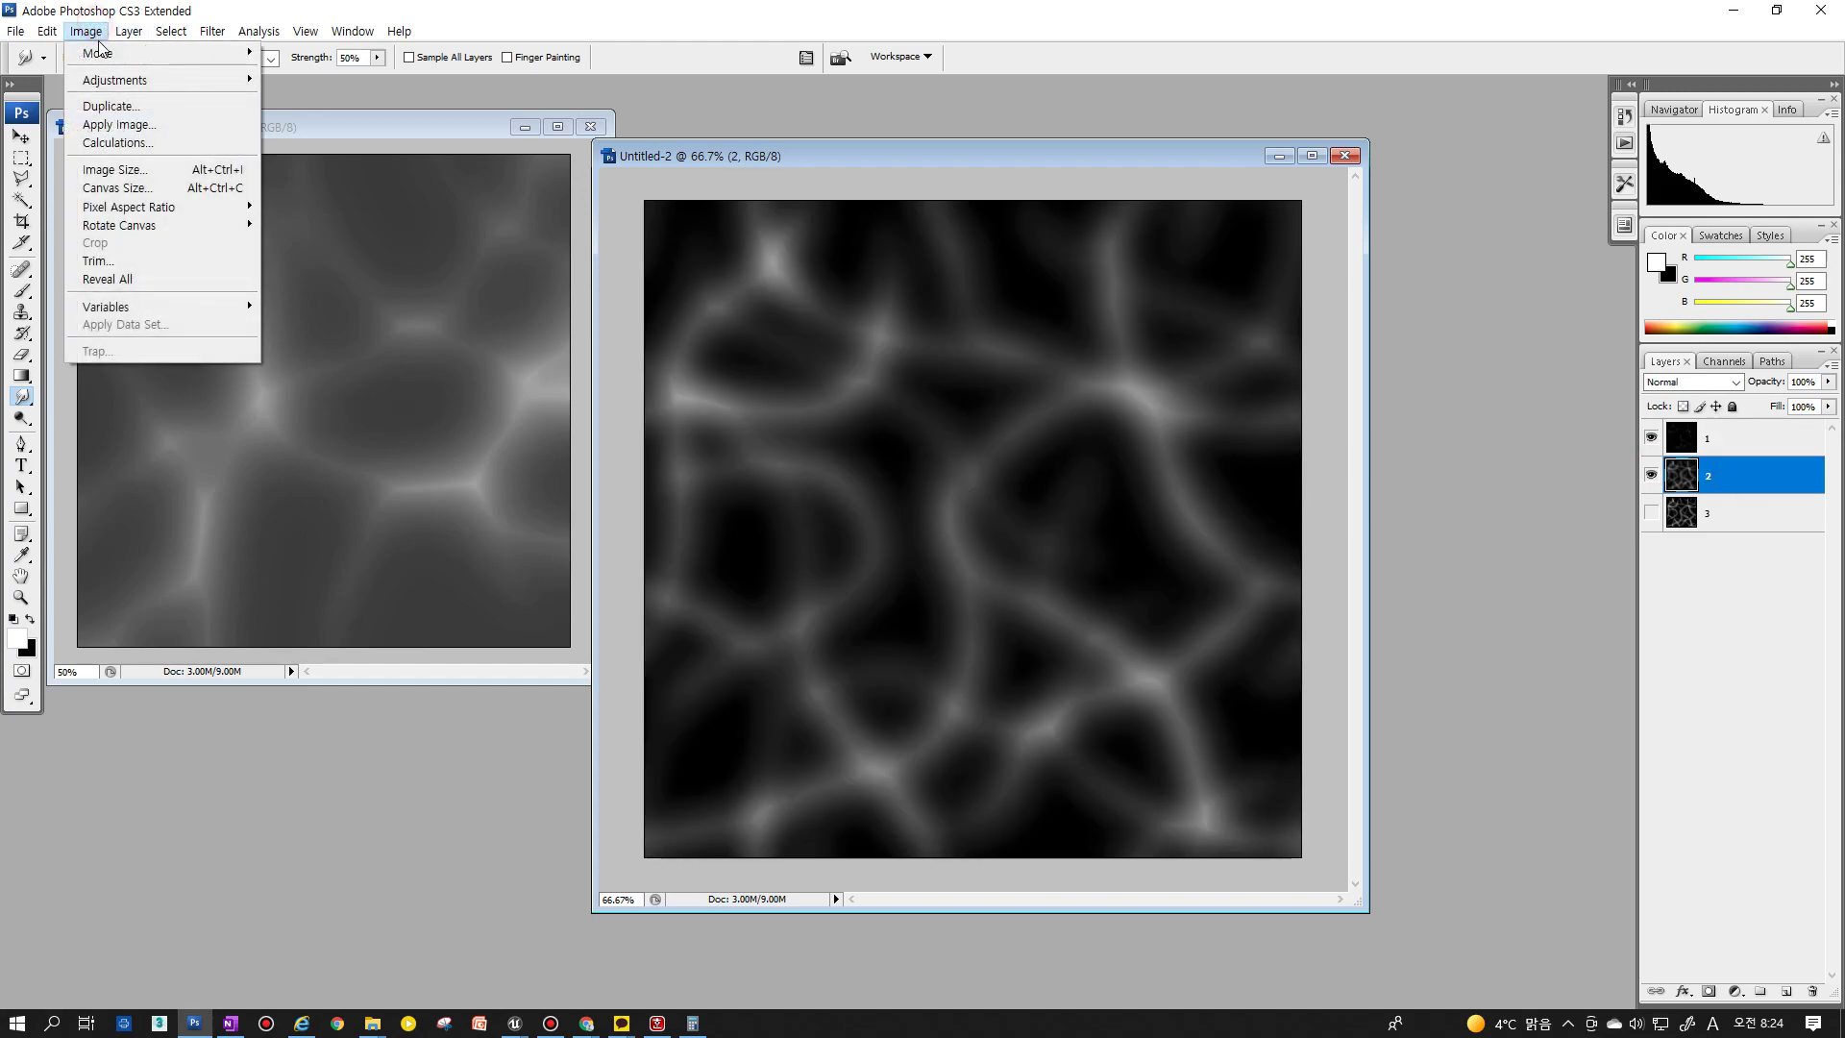
left_click(322, 81)
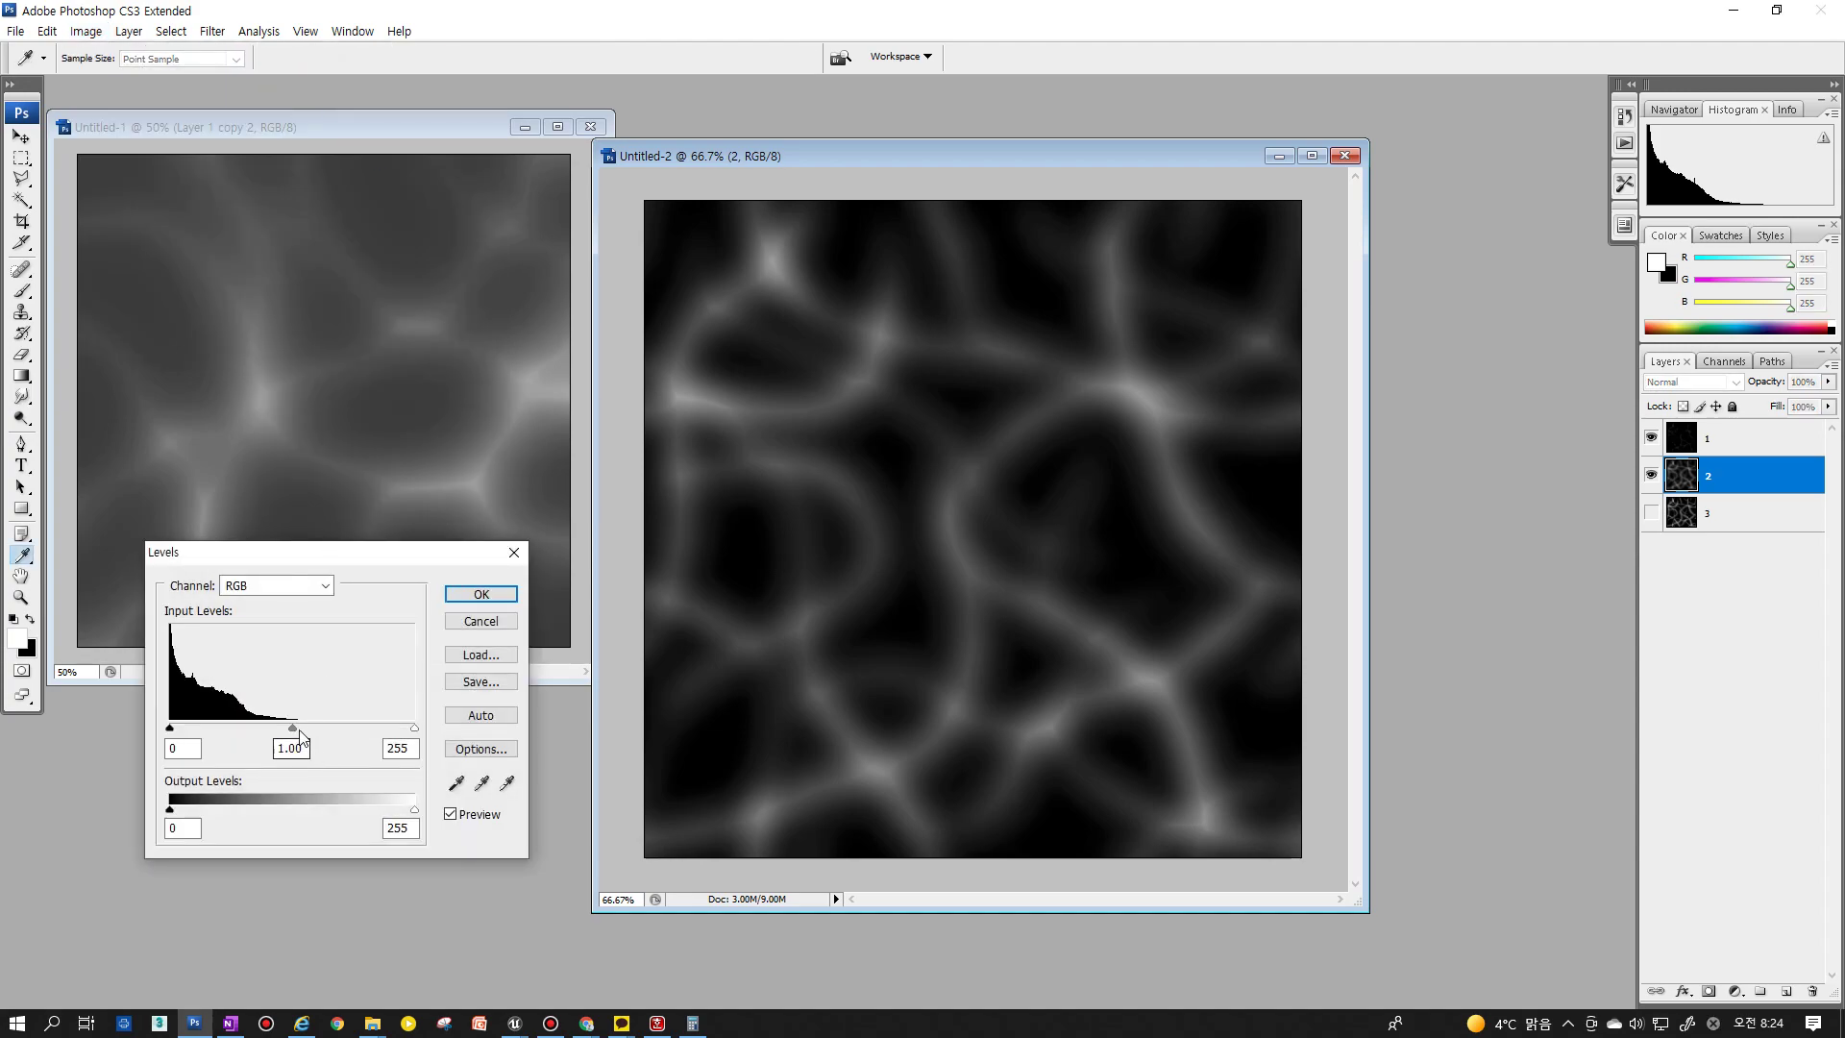
mouse_move(293, 728)
left_mouse_down()
mouse_move(348, 728)
mouse_move(244, 728)
mouse_move(295, 729)
left_mouse_up()
mouse_move(414, 809)
left_mouse_down()
mouse_move(313, 809)
mouse_move(414, 809)
left_mouse_up()
mouse_move(170, 809)
left_mouse_down()
mouse_move(204, 811)
mouse_move(170, 809)
left_mouse_up()
left_click_drag(413, 738, 415, 730)
left_click_drag(293, 729, 281, 728)
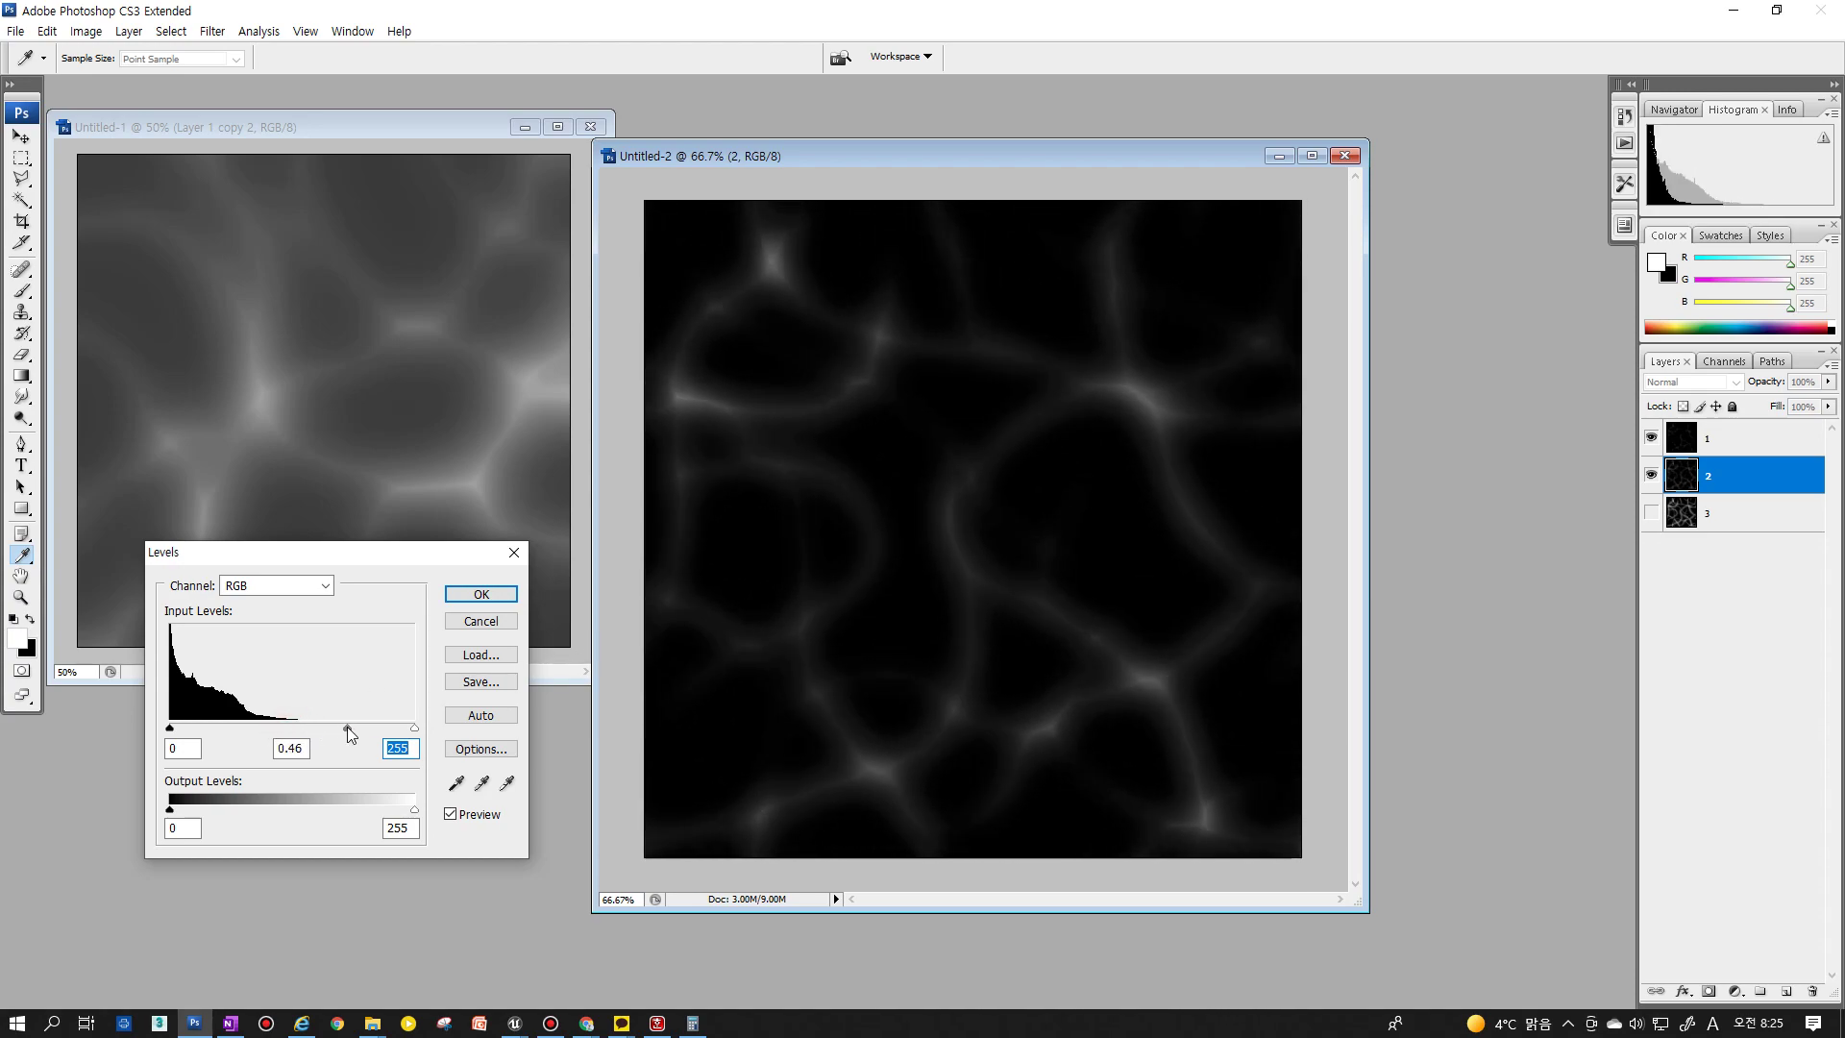
left_click_drag(281, 728, 279, 729)
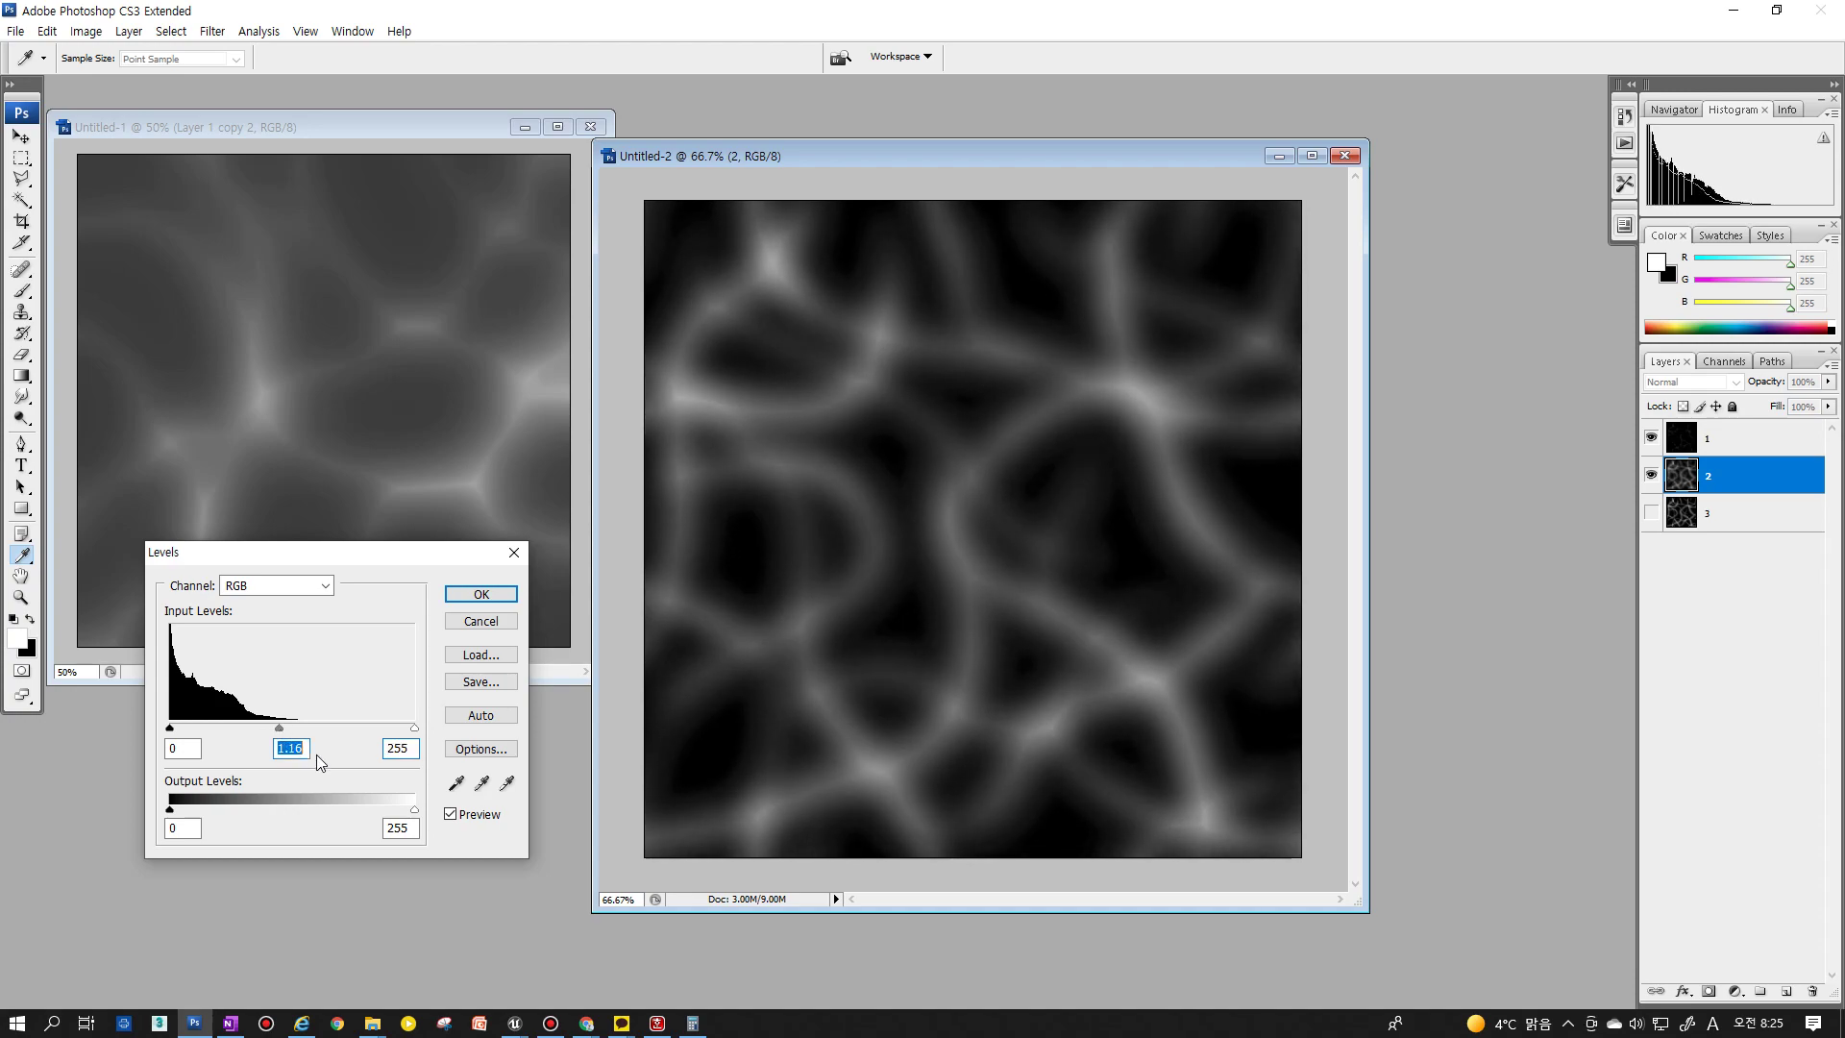
mouse_move(416, 810)
left_mouse_down()
mouse_move(379, 812)
mouse_move(415, 810)
left_mouse_up()
mouse_move(170, 810)
left_mouse_down()
mouse_move(199, 810)
mouse_move(180, 812)
left_mouse_up()
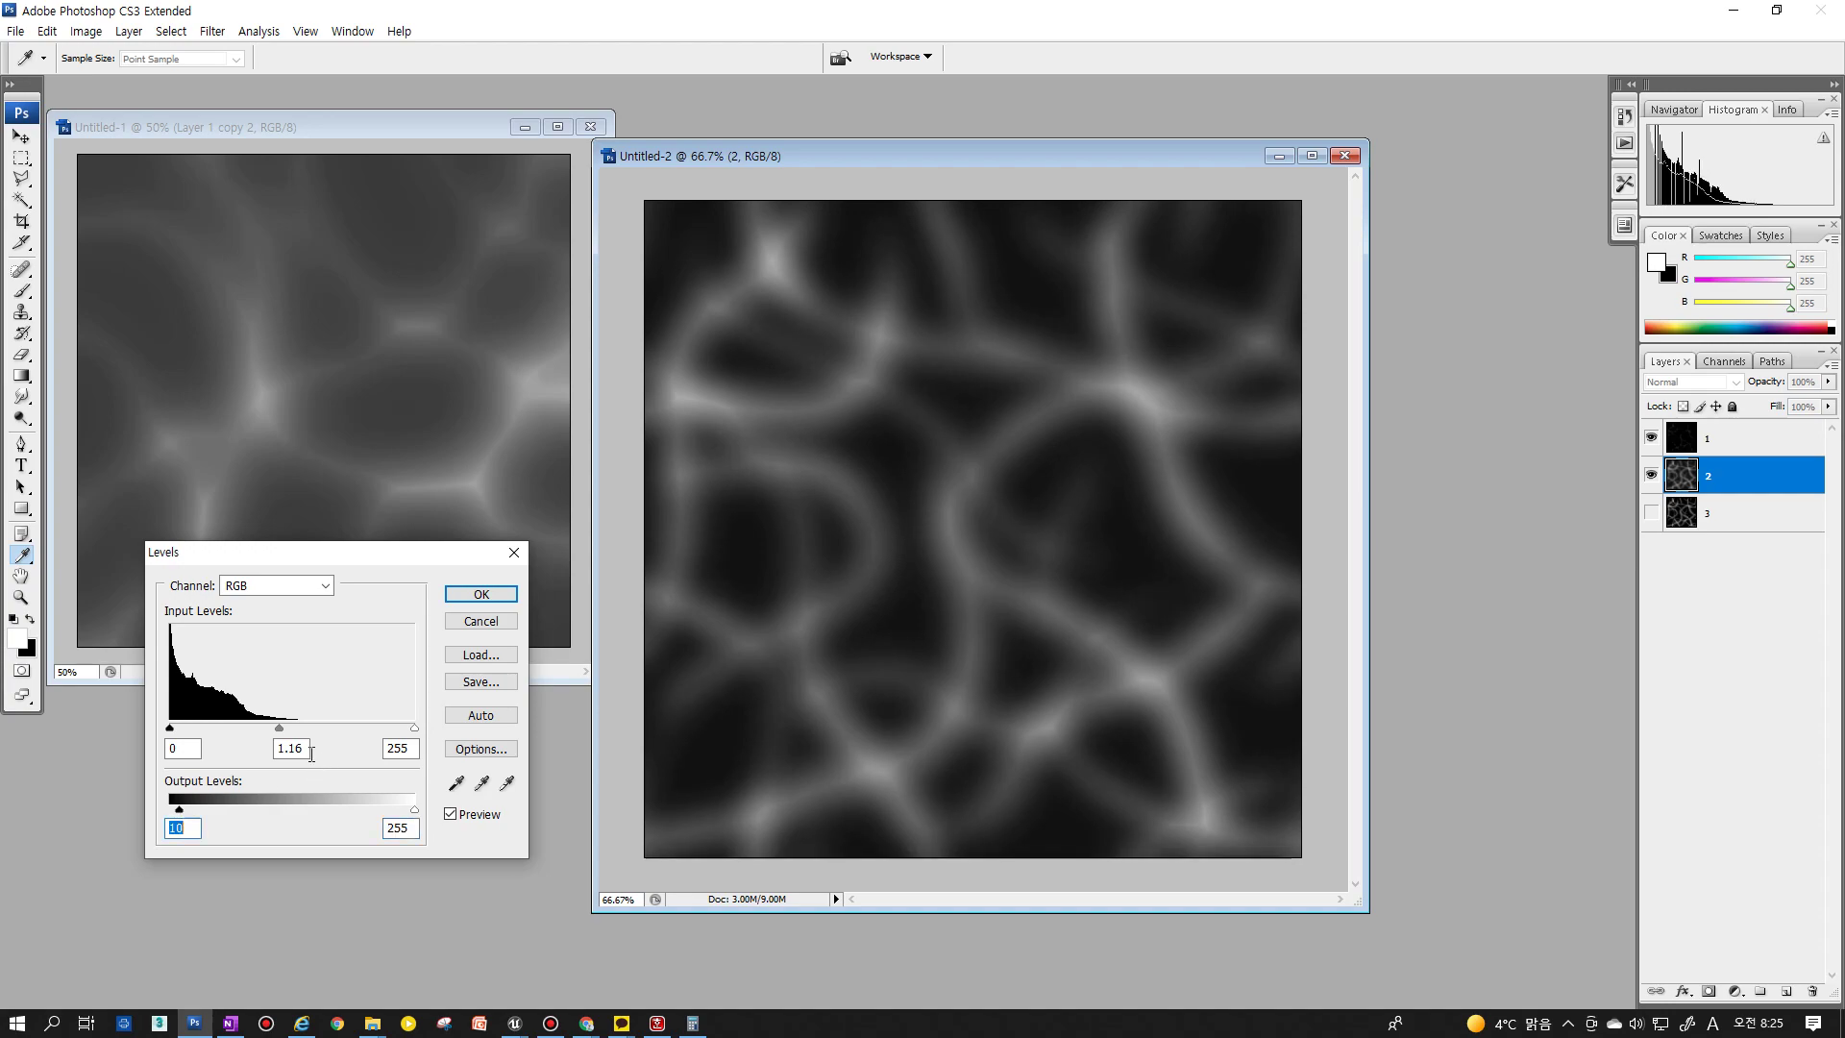
left_click(415, 810)
left_click_drag(279, 728, 288, 730)
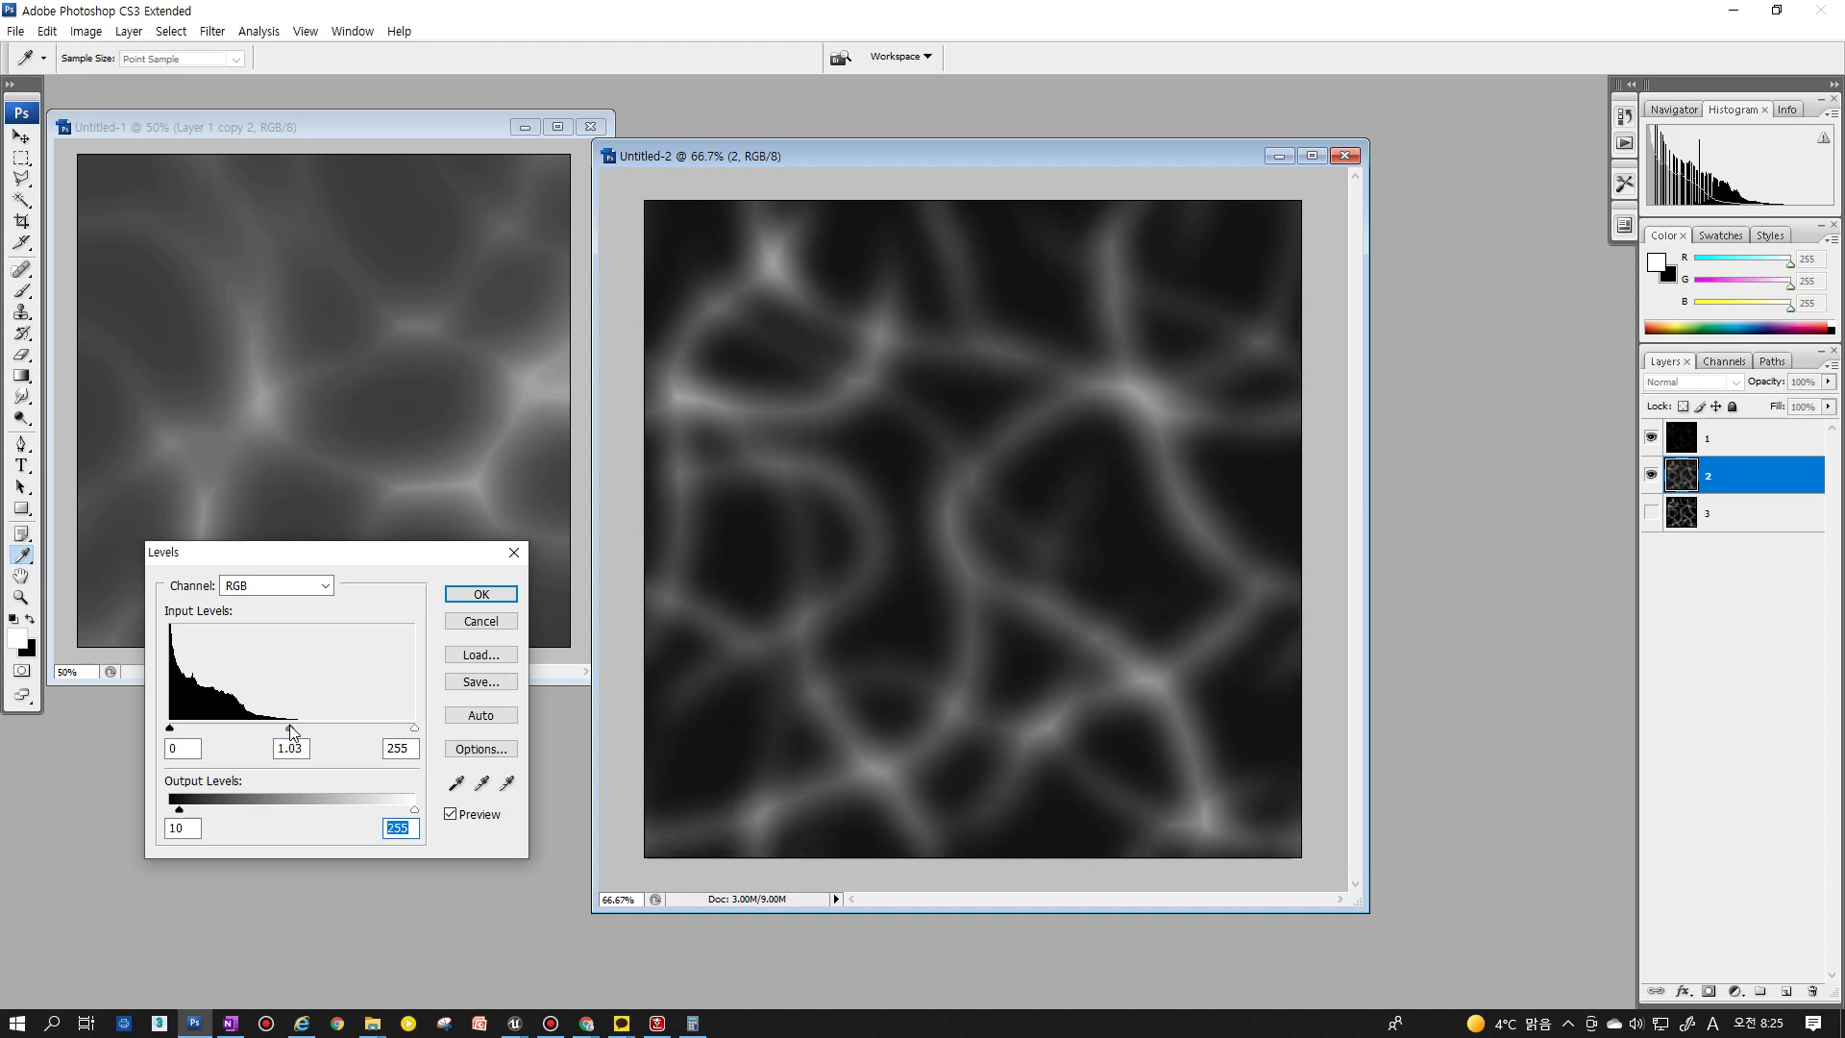
left_click(481, 594)
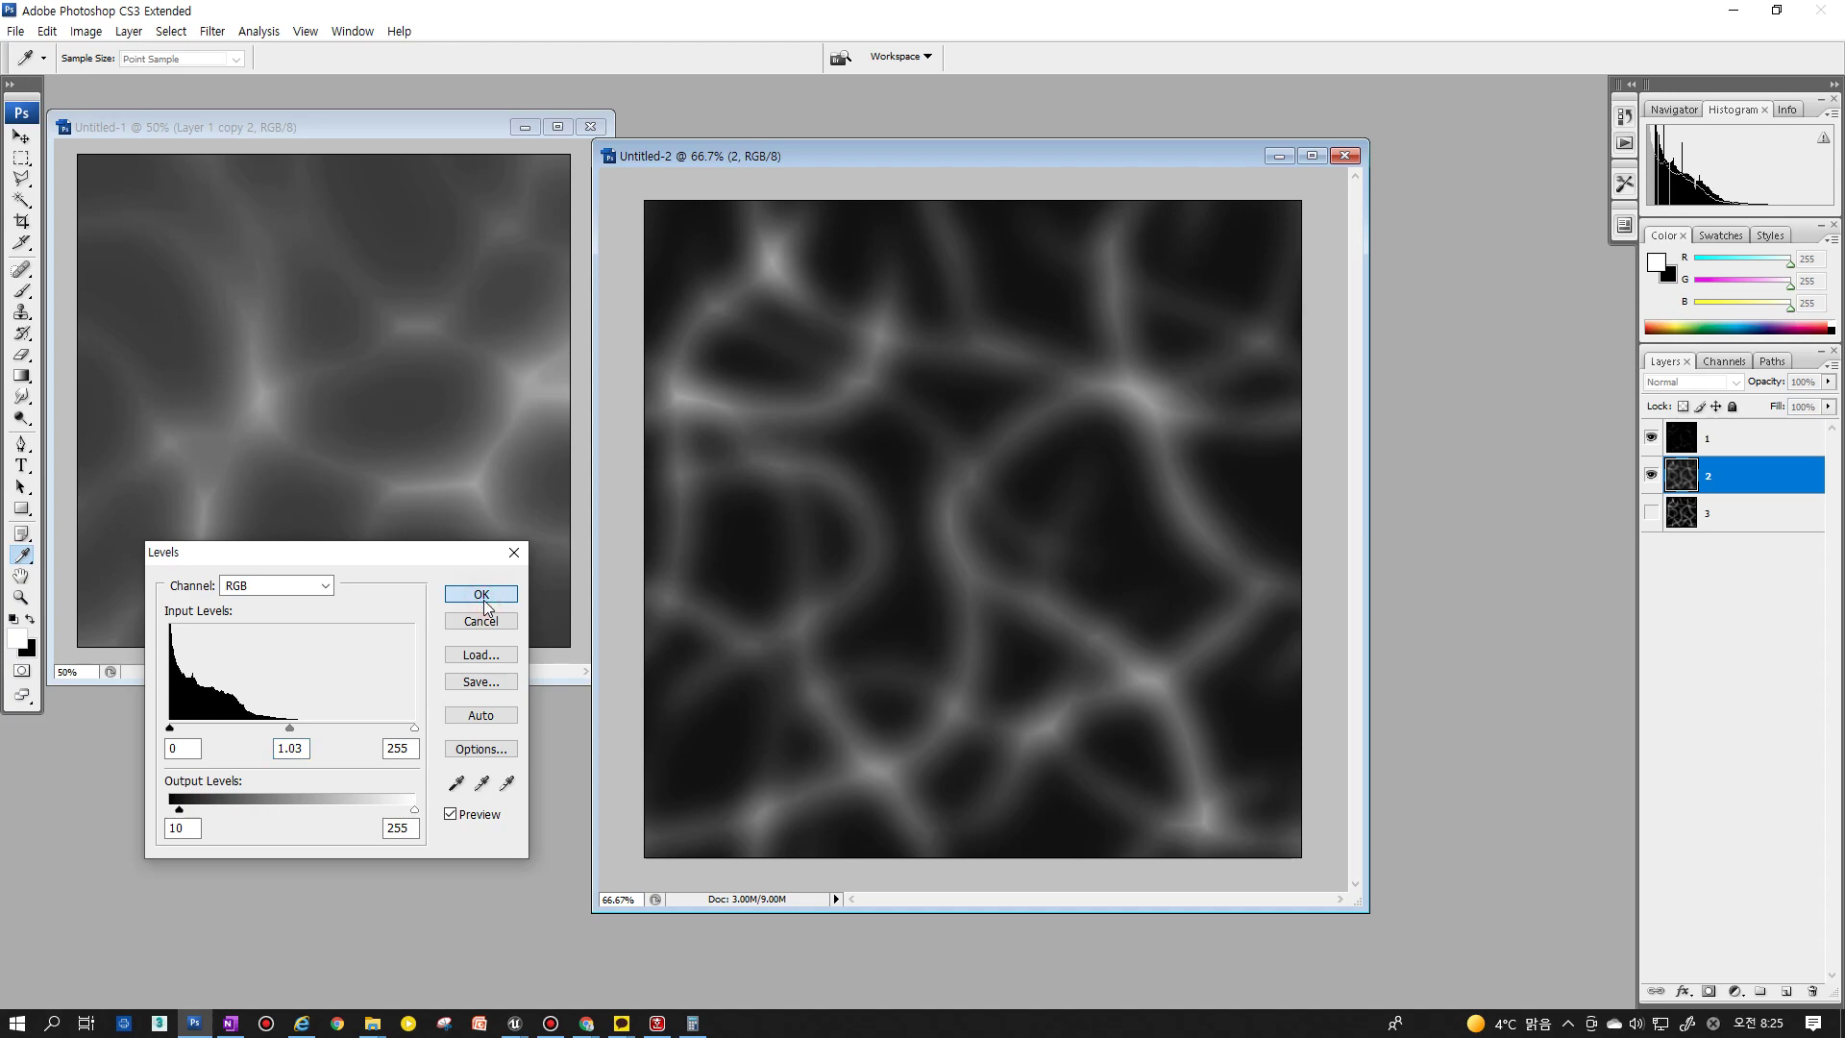
key("r")
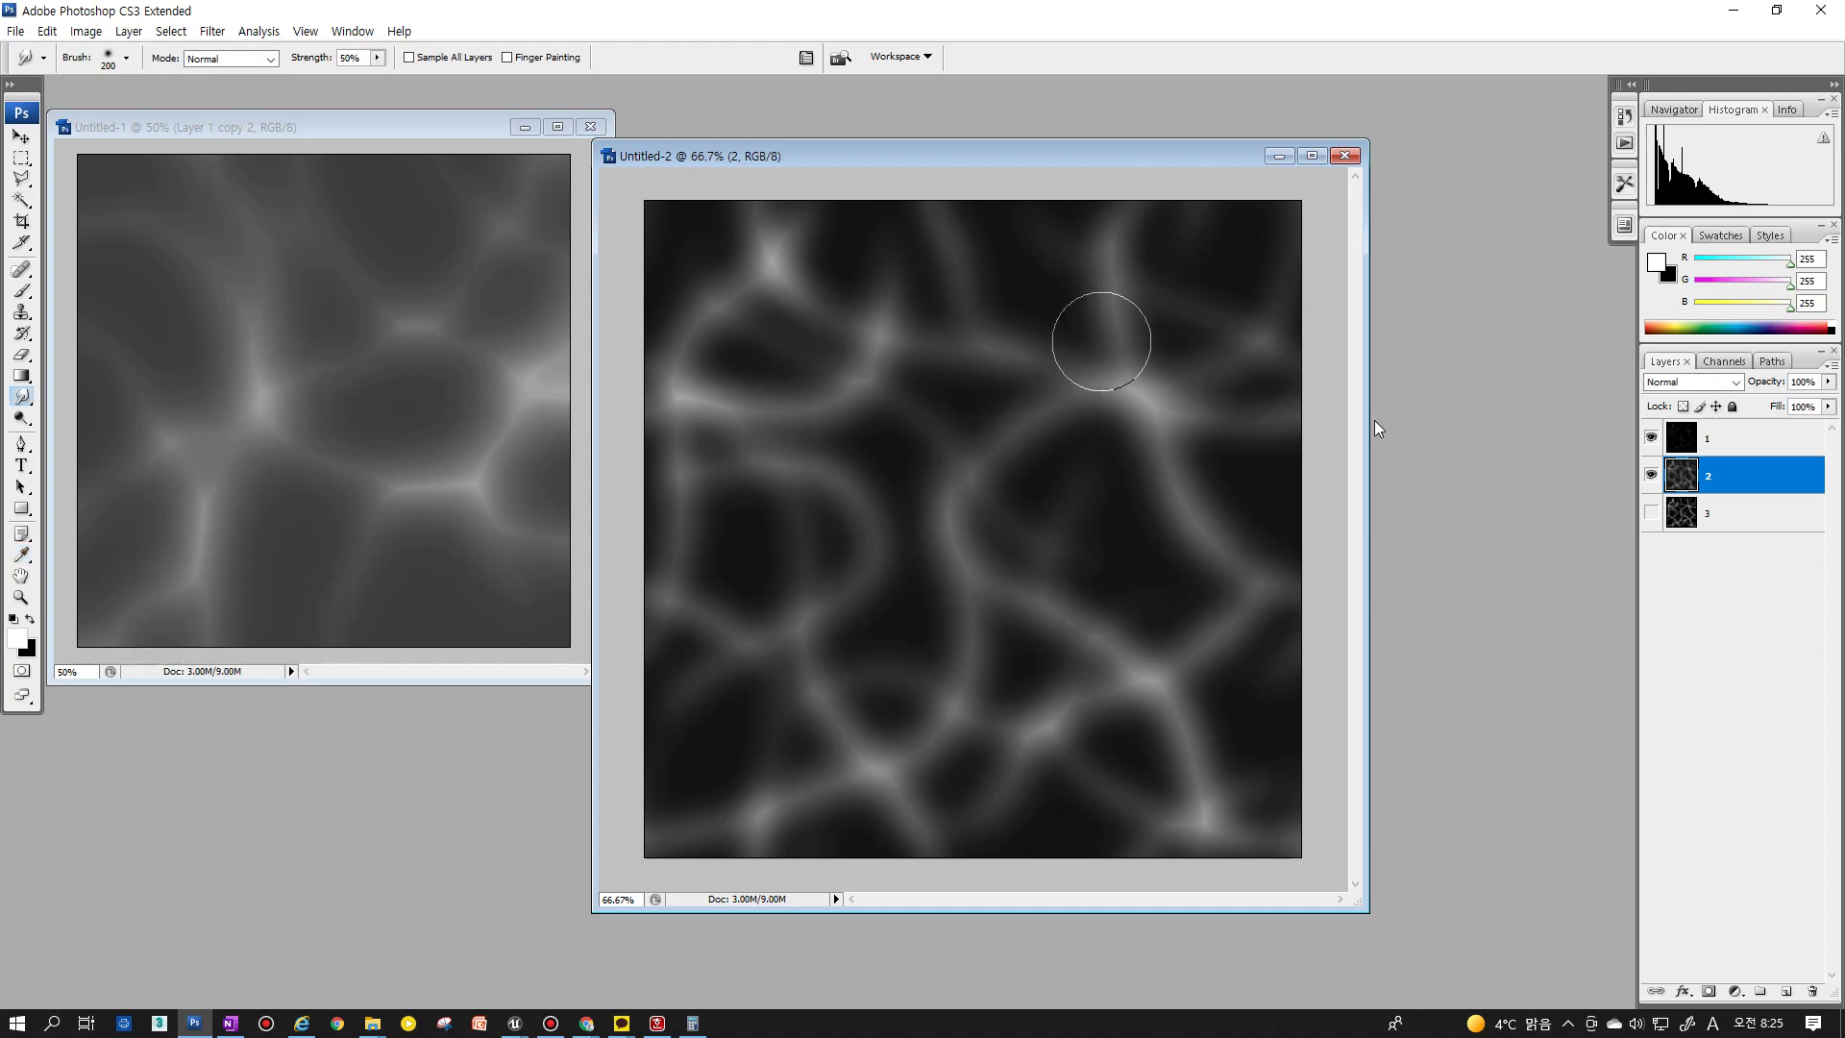
Hide layer 1, reapply the last Gaussian blur to layer 2, then show layer 1
left_click(1650, 439)
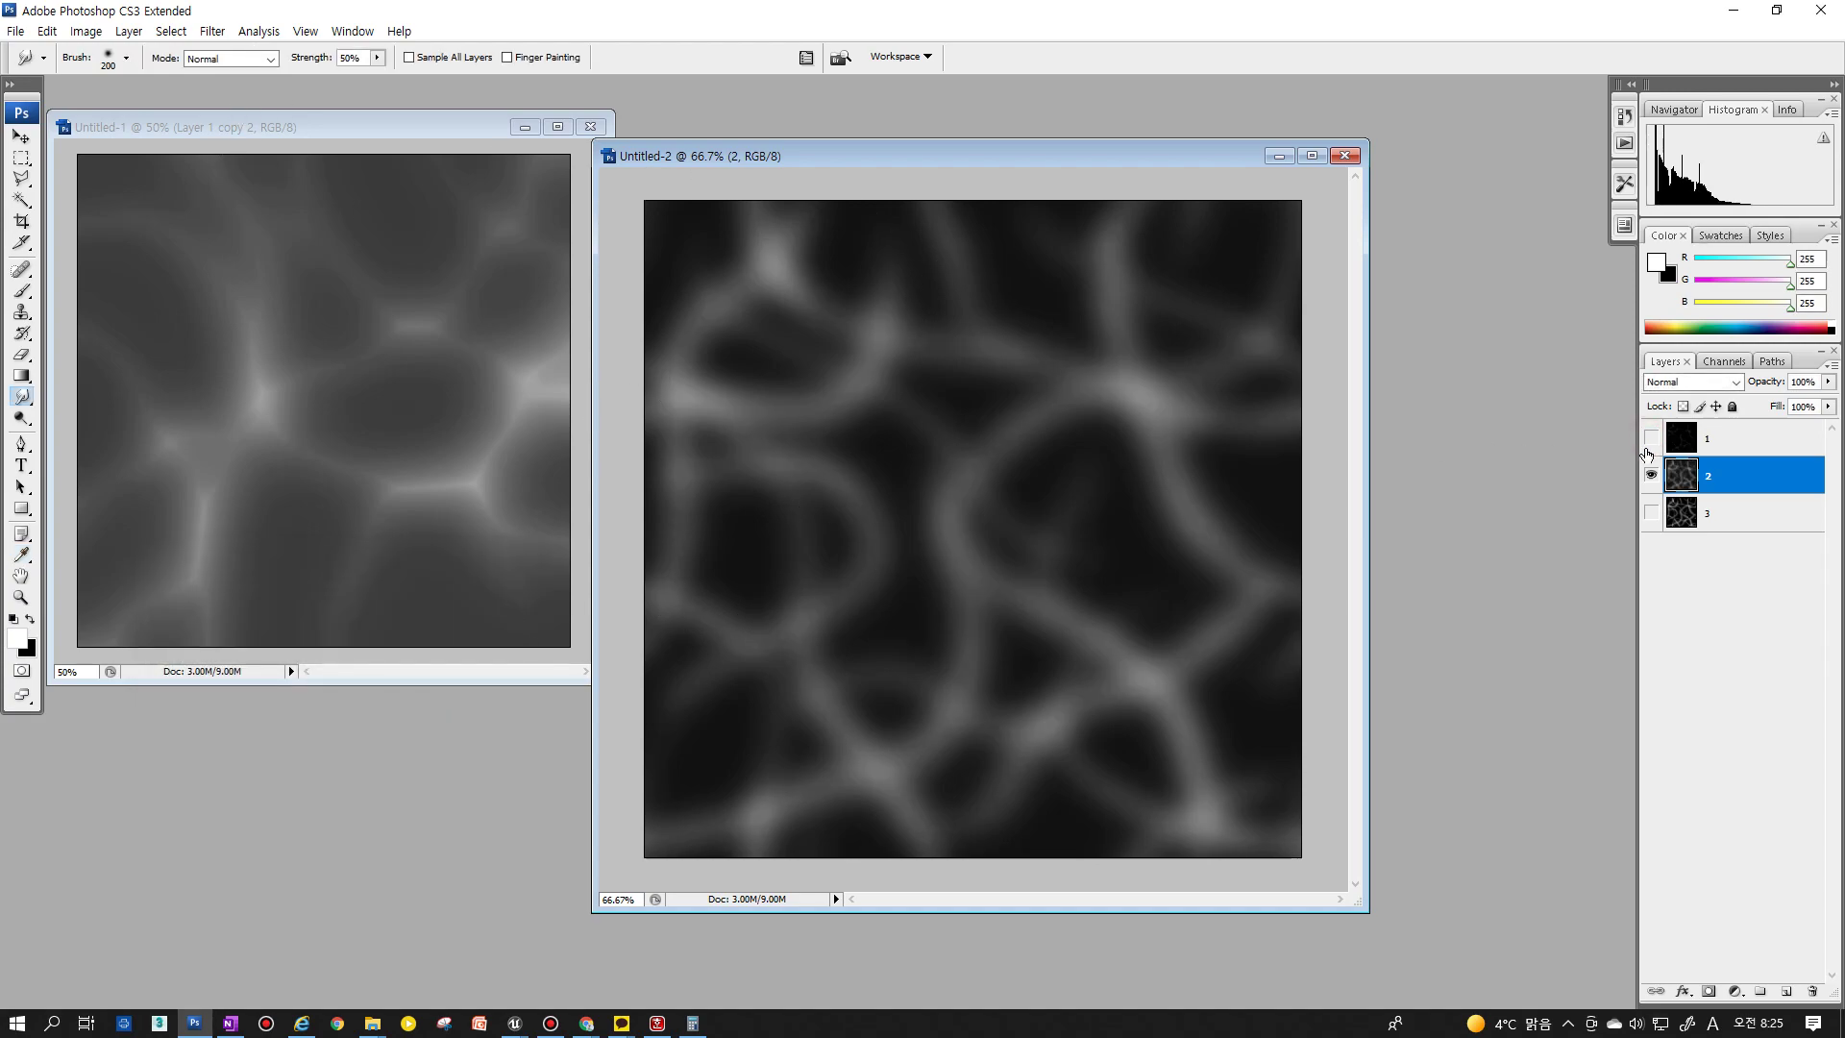
left_click(212, 31)
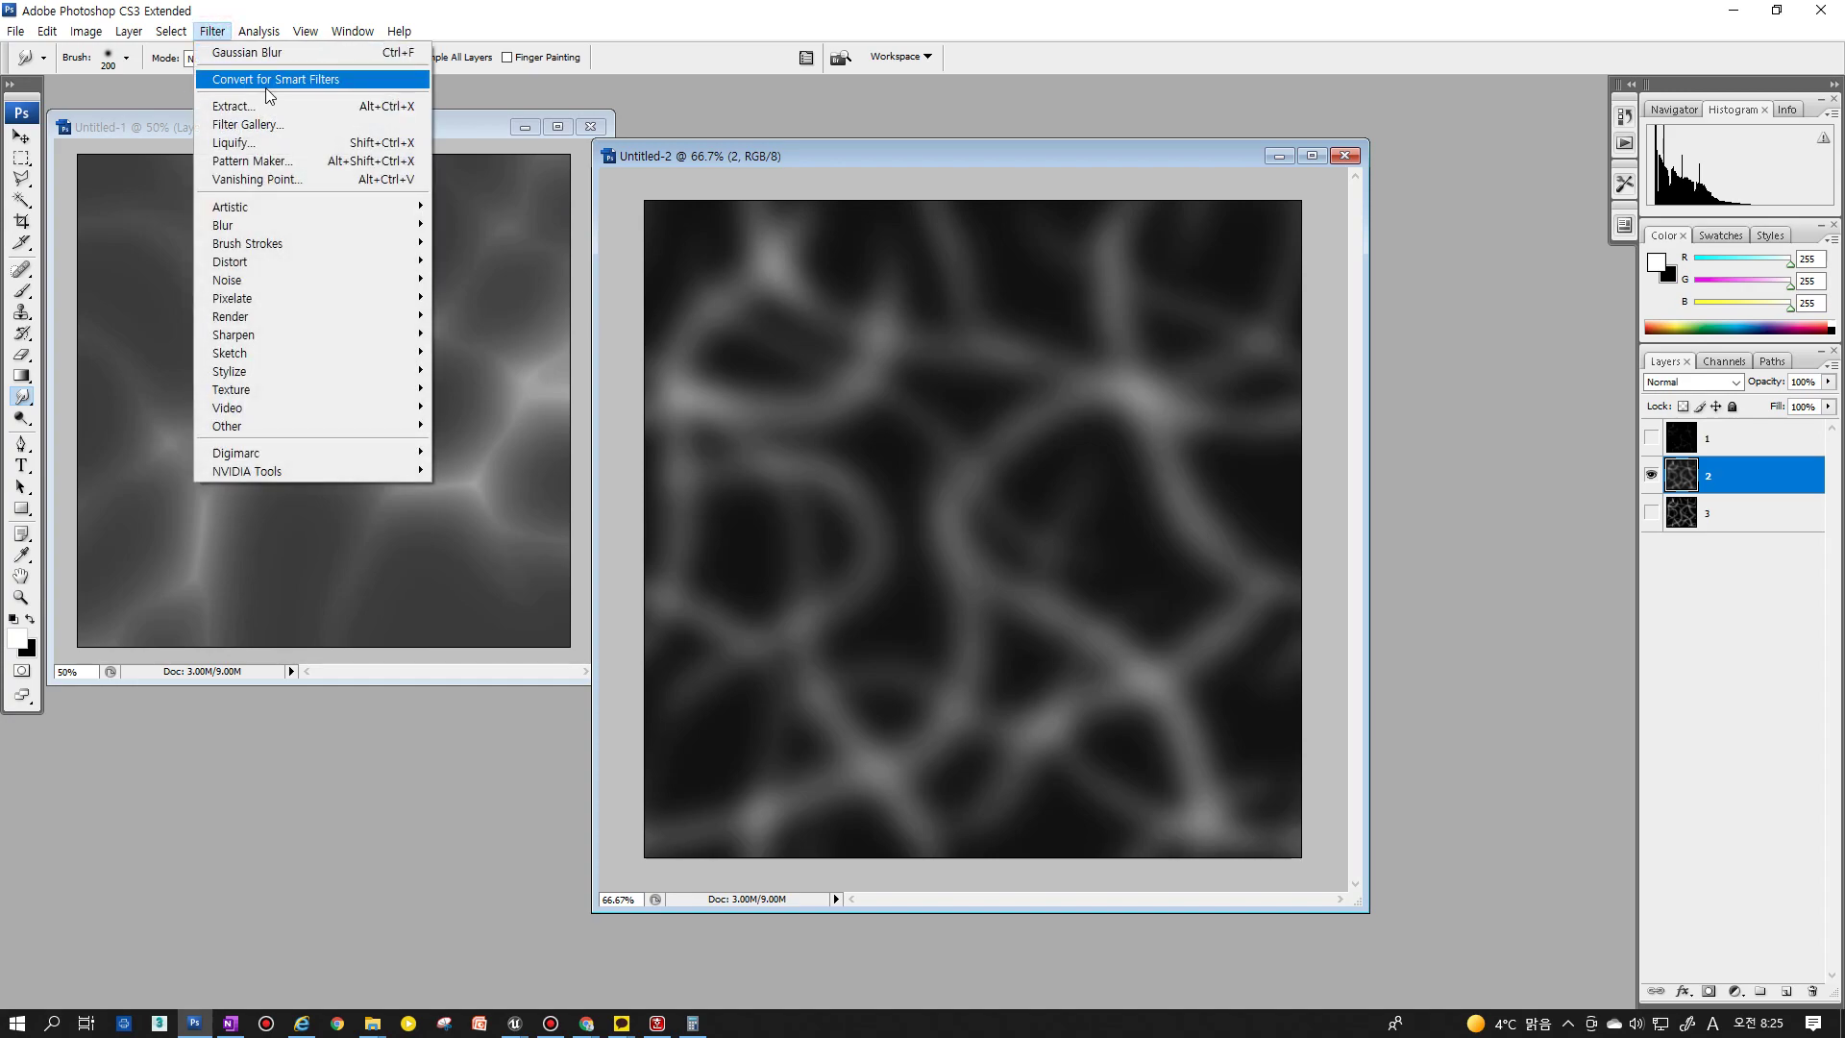
left_click(246, 52)
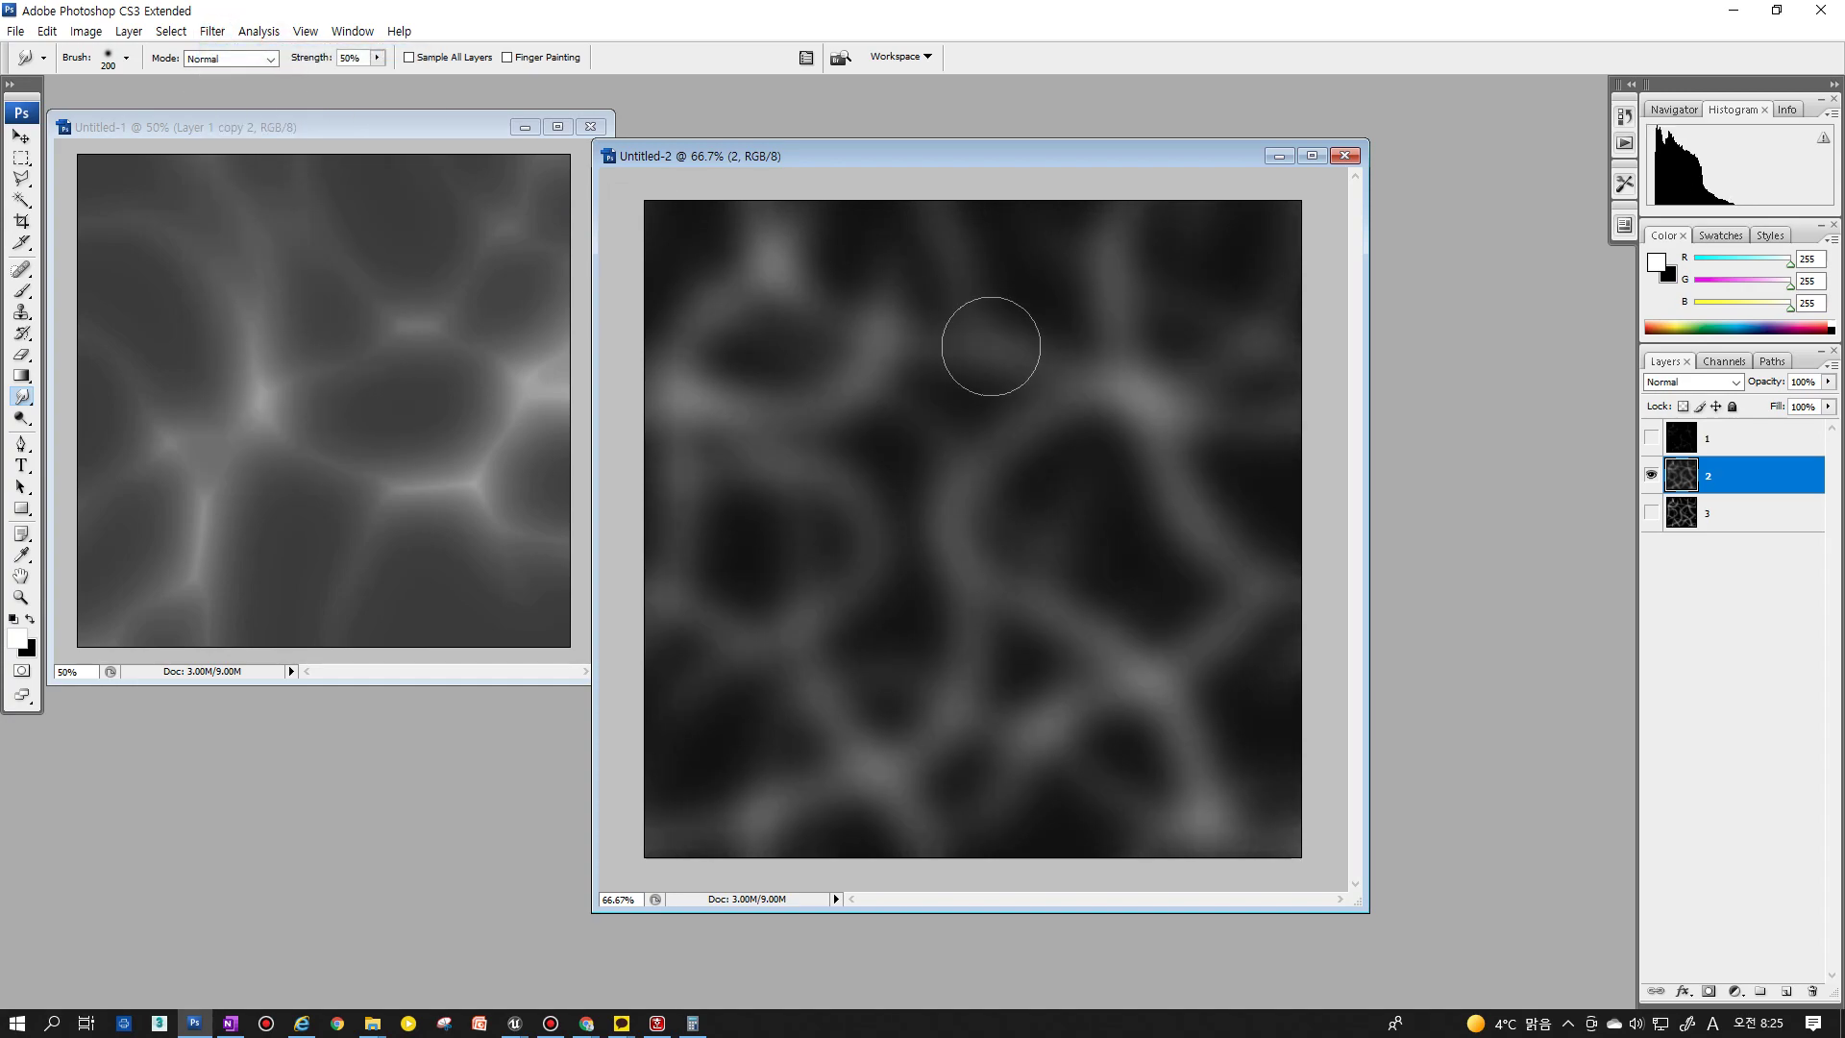
left_click(1650, 440)
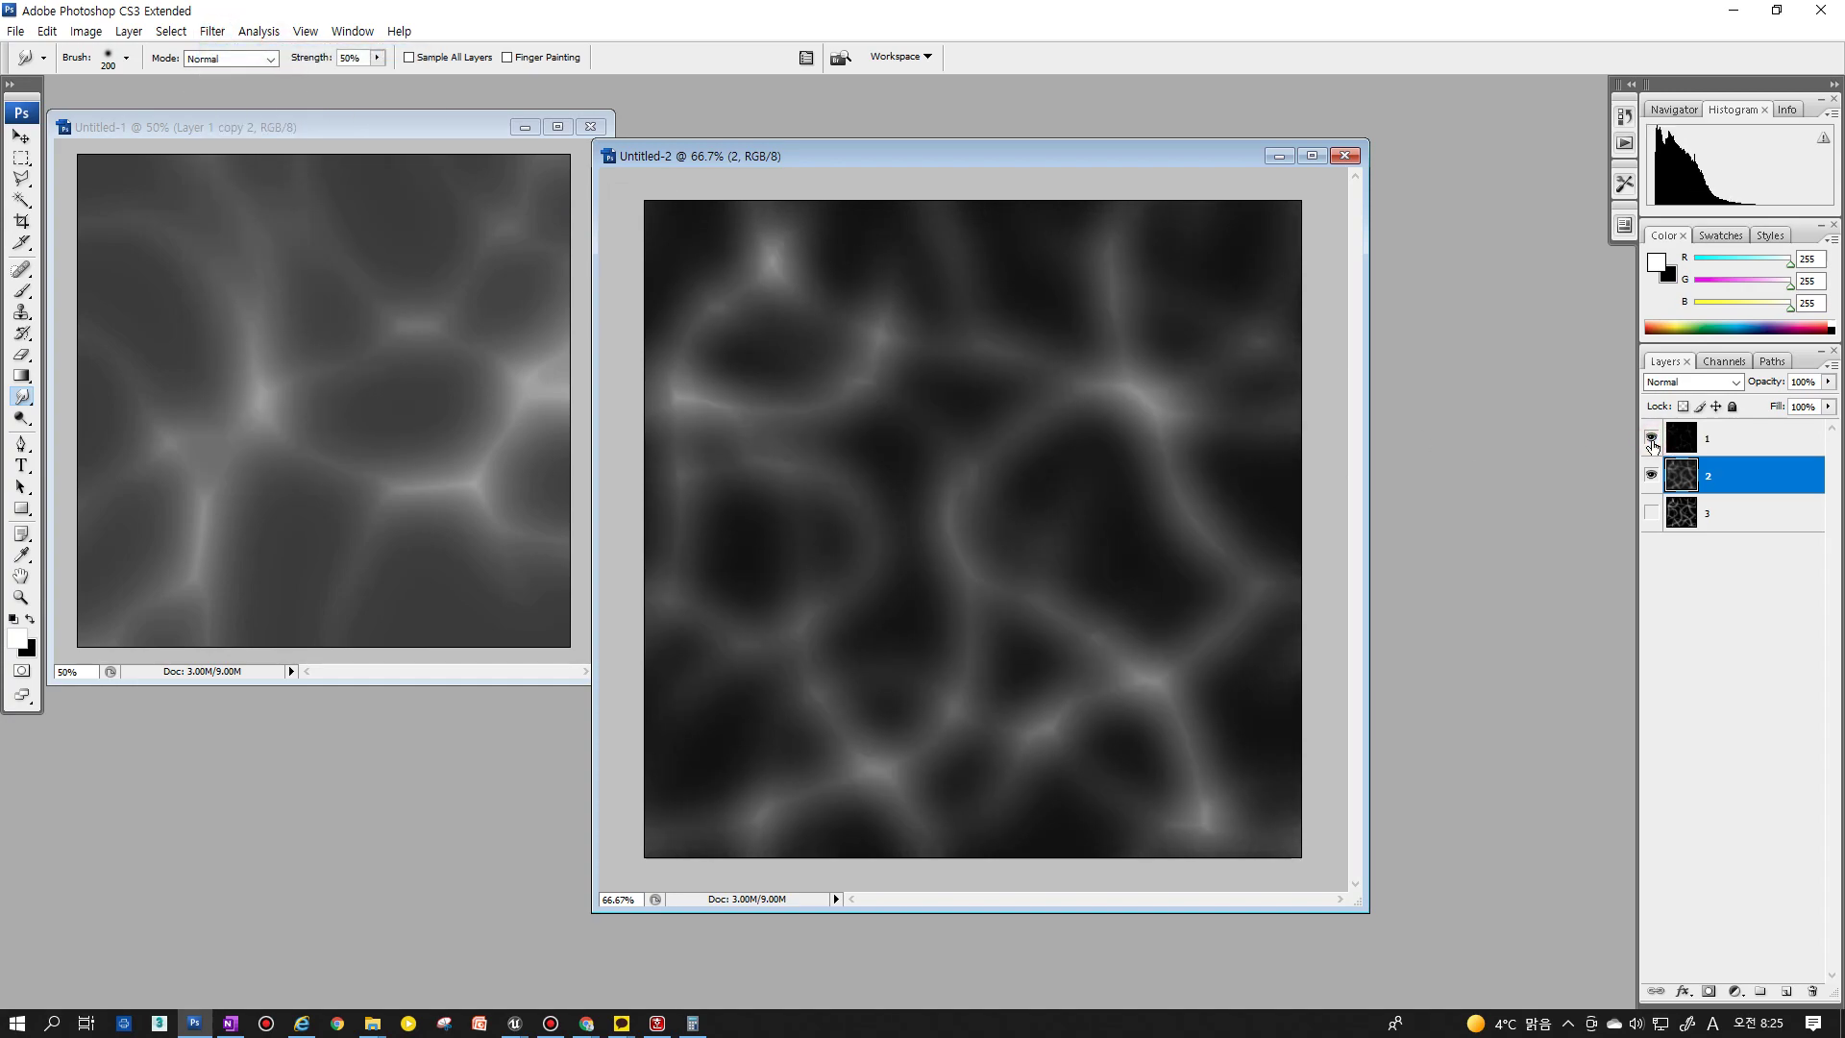
Apply a further 10-pixel Gaussian Blur to layer 2
left_click(1651, 473)
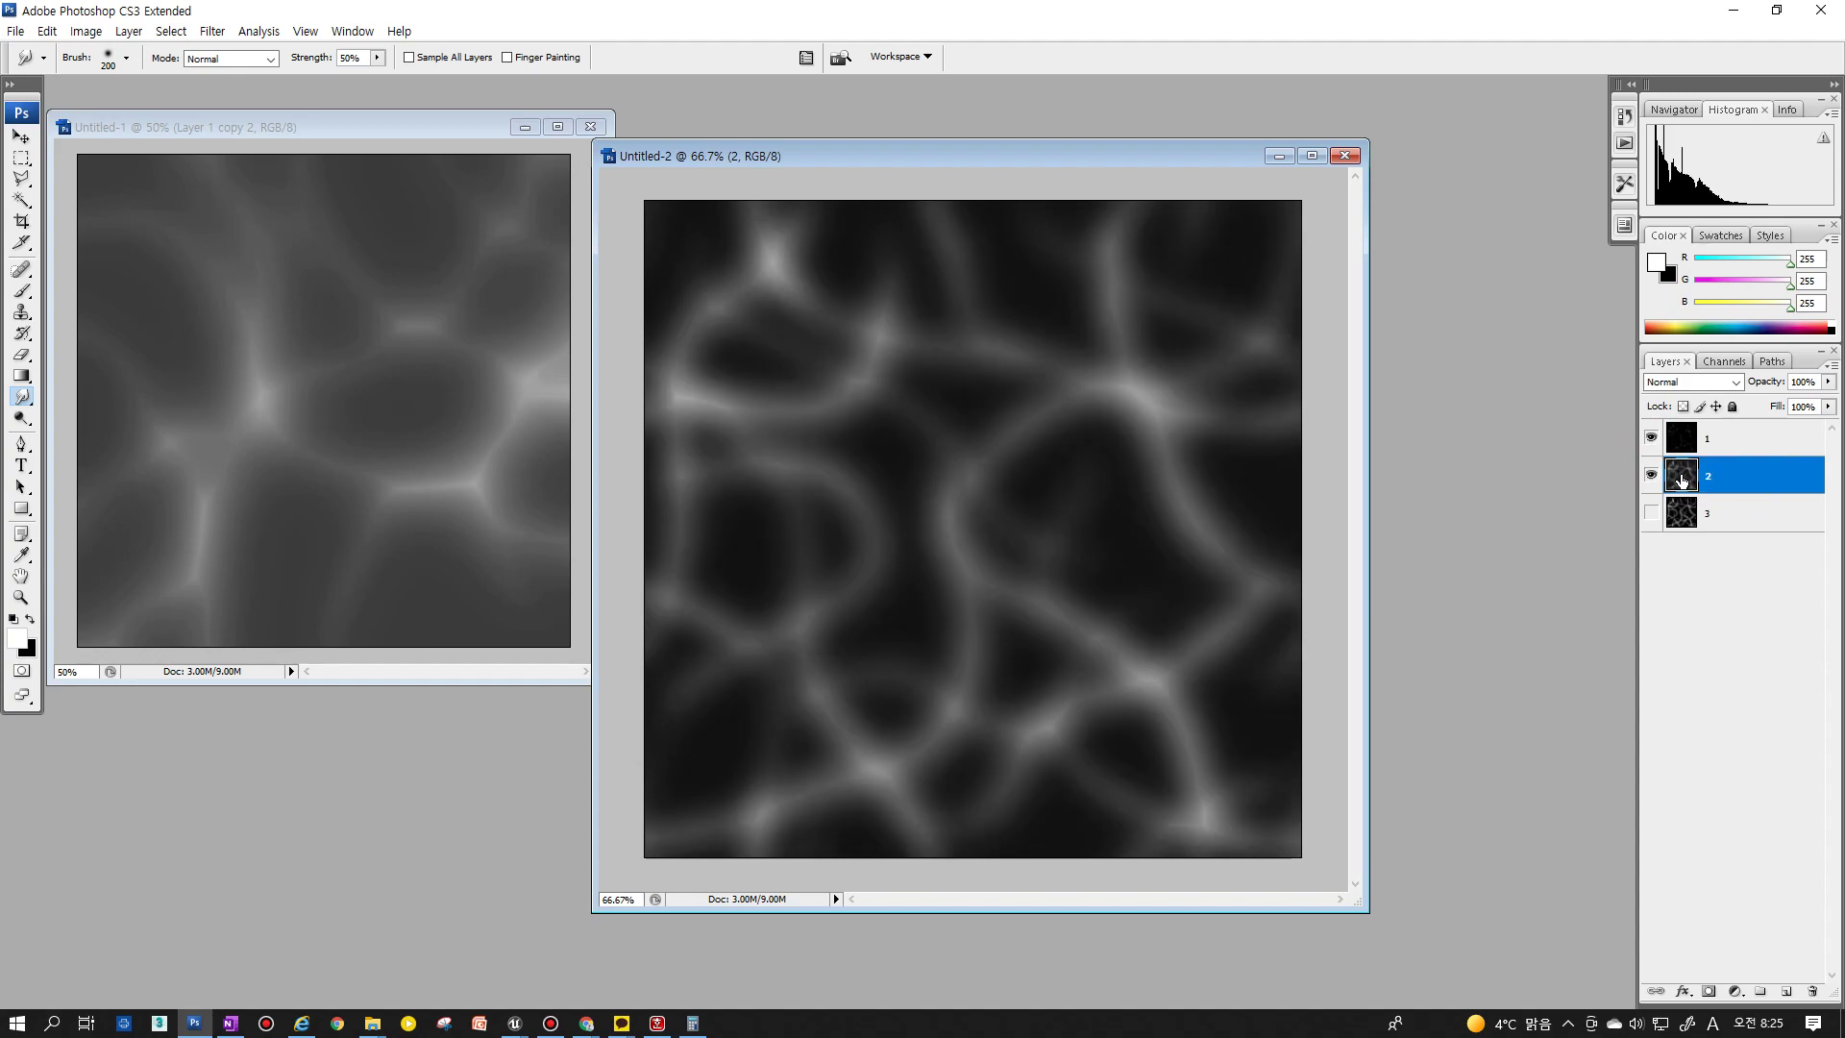
left_click(212, 31)
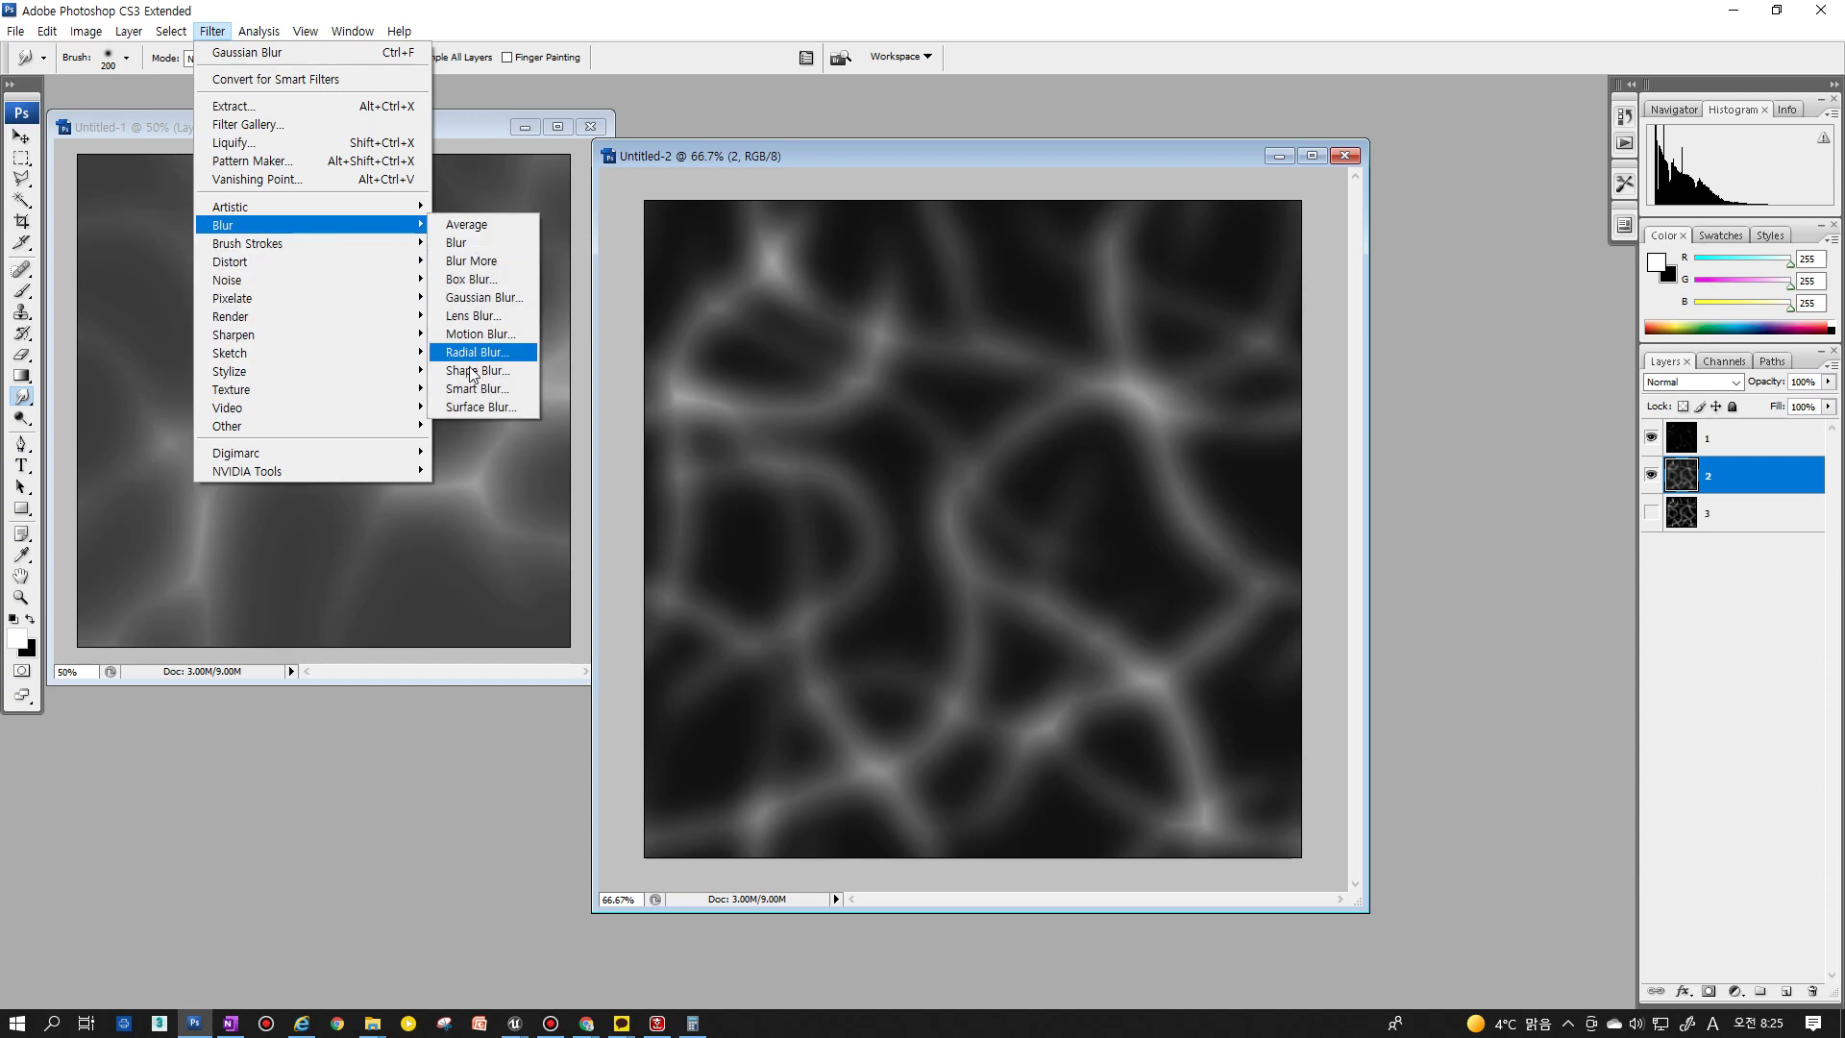
left_click(478, 303)
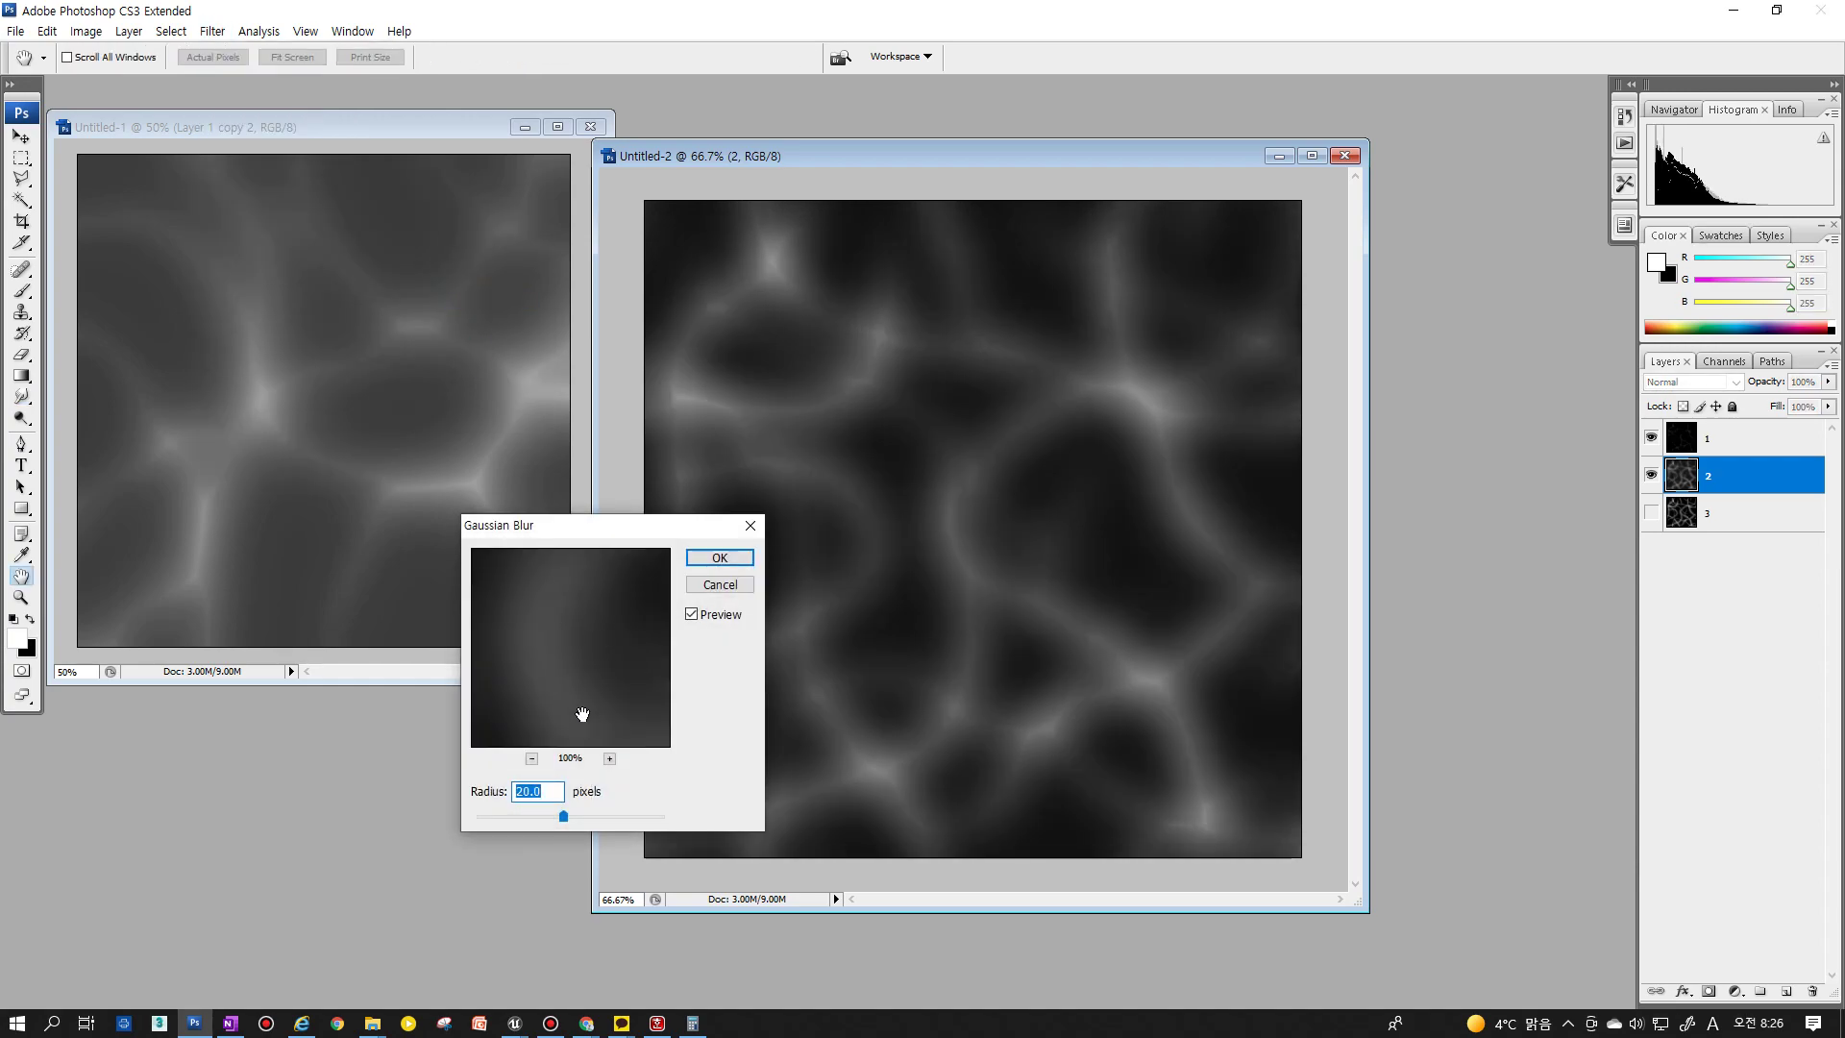
type("10")
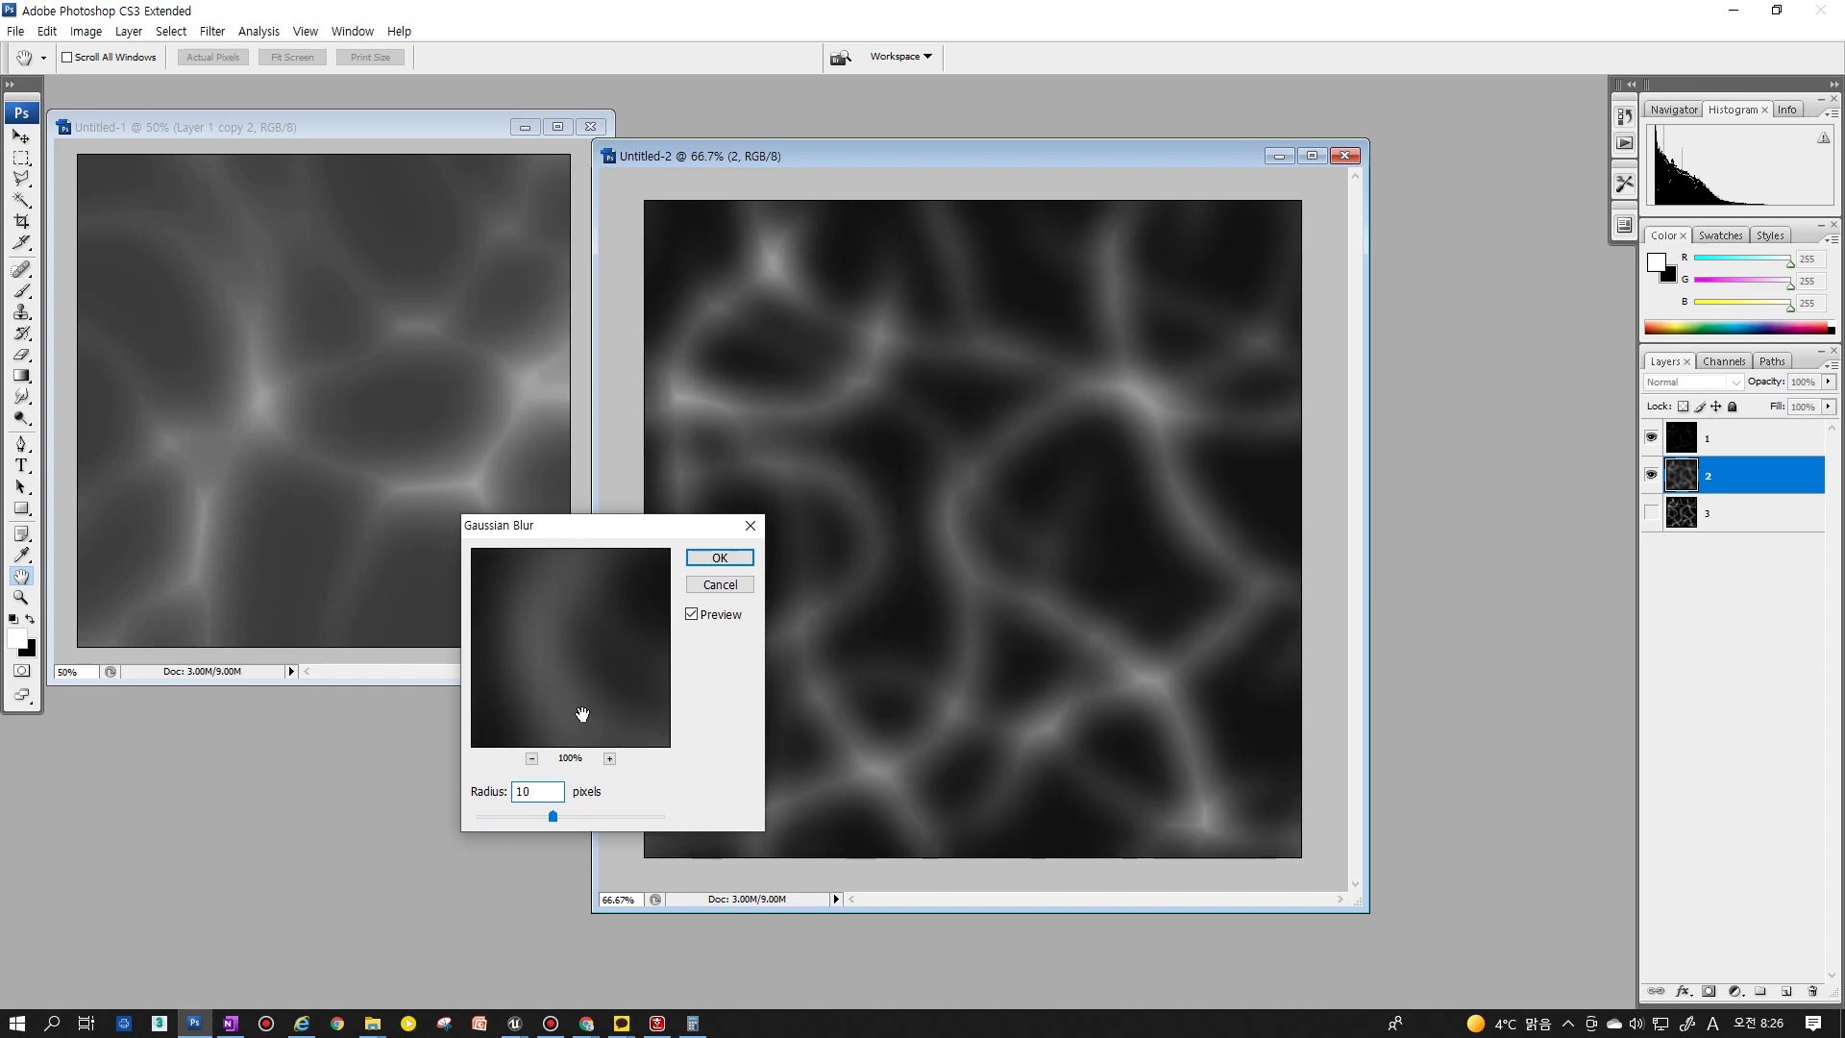
left_click(728, 567)
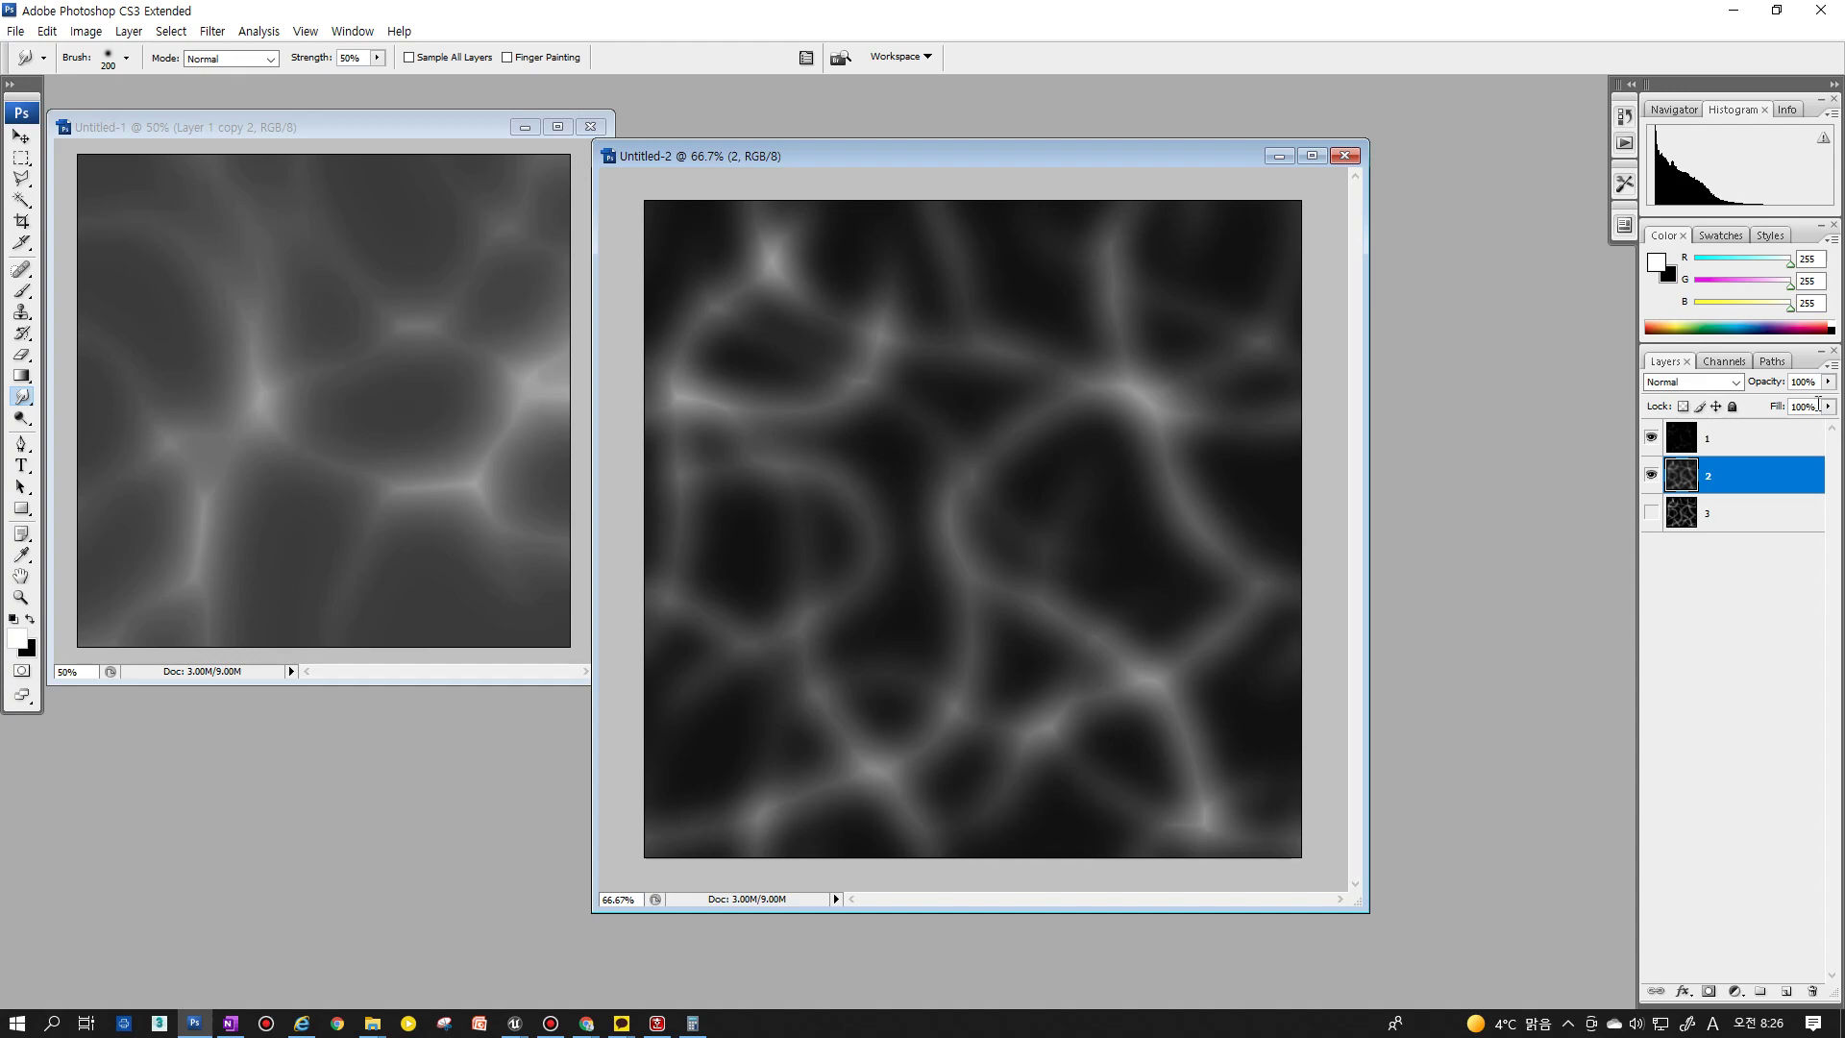
left_click(1827, 407)
Lower layer 2's fill to 54%
left_click_drag(1801, 430, 1779, 431)
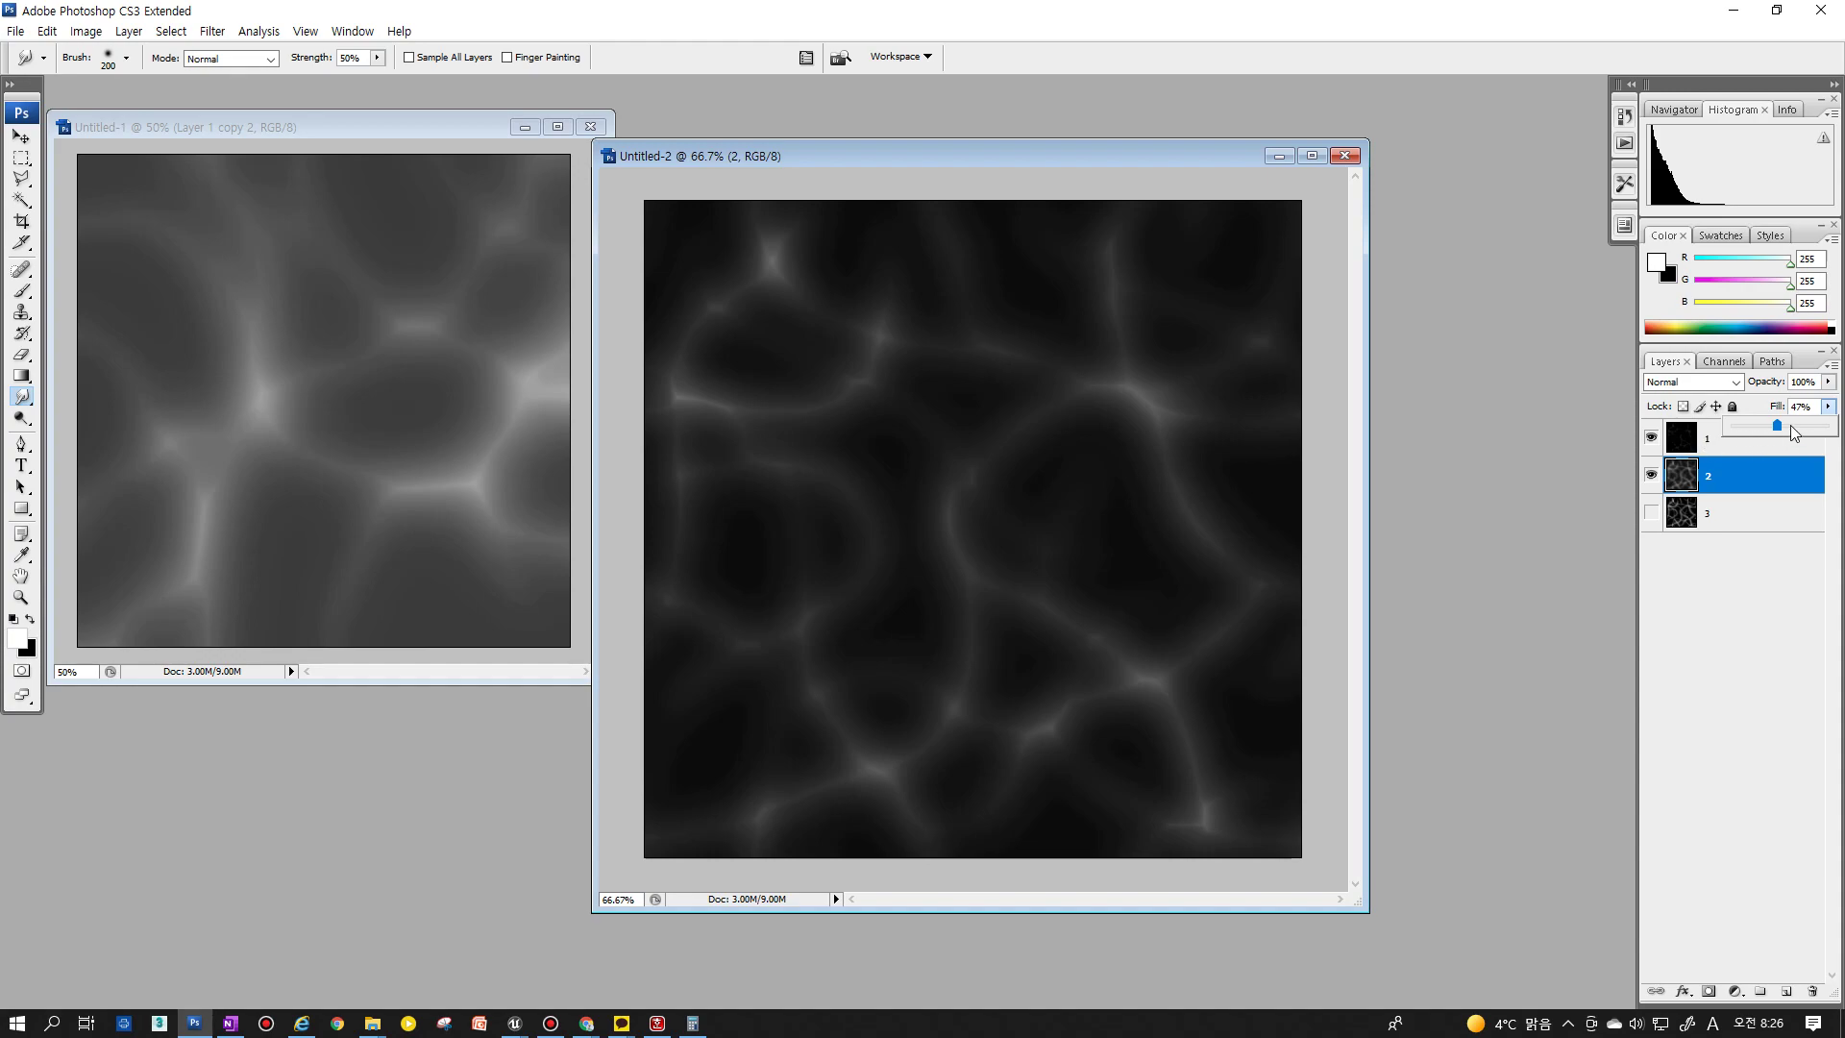
left_click_drag(1777, 425, 1784, 430)
left_click(1706, 585)
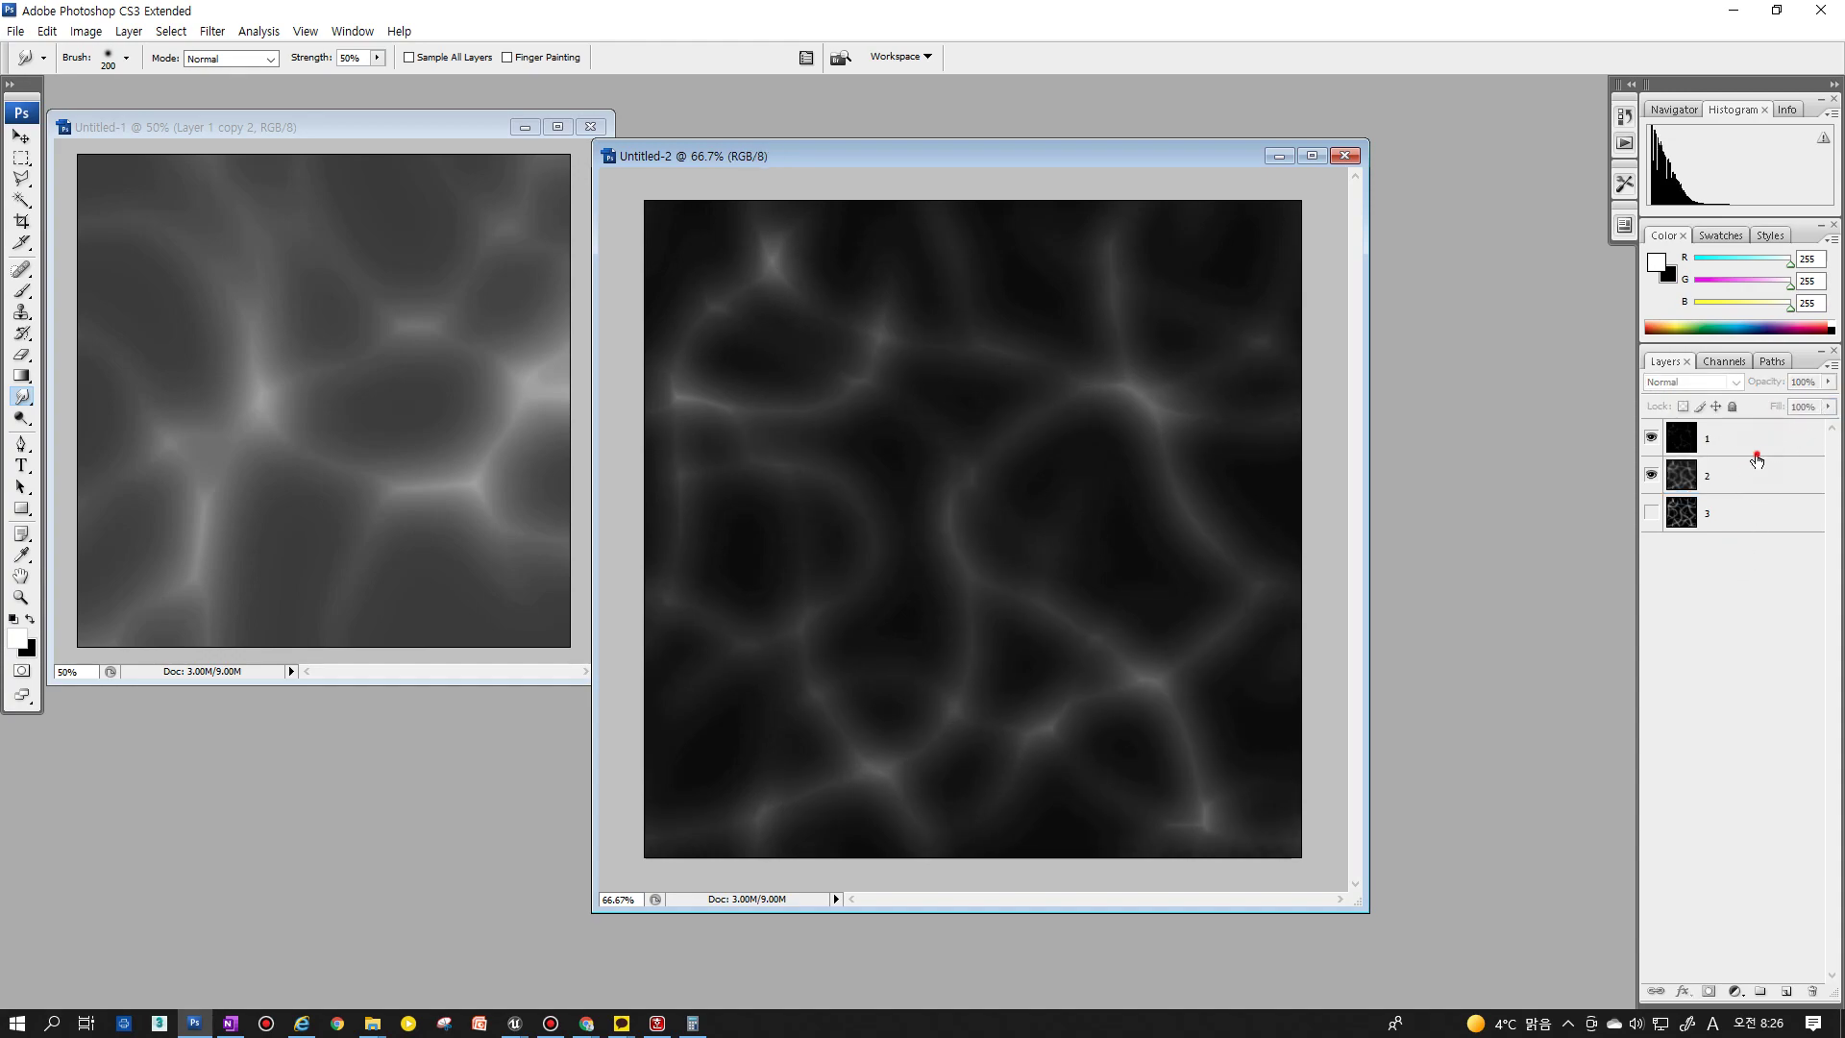
left_click(1757, 474)
Show layer 3 again and set layer 2's blend mode to Screen
left_click(1651, 513)
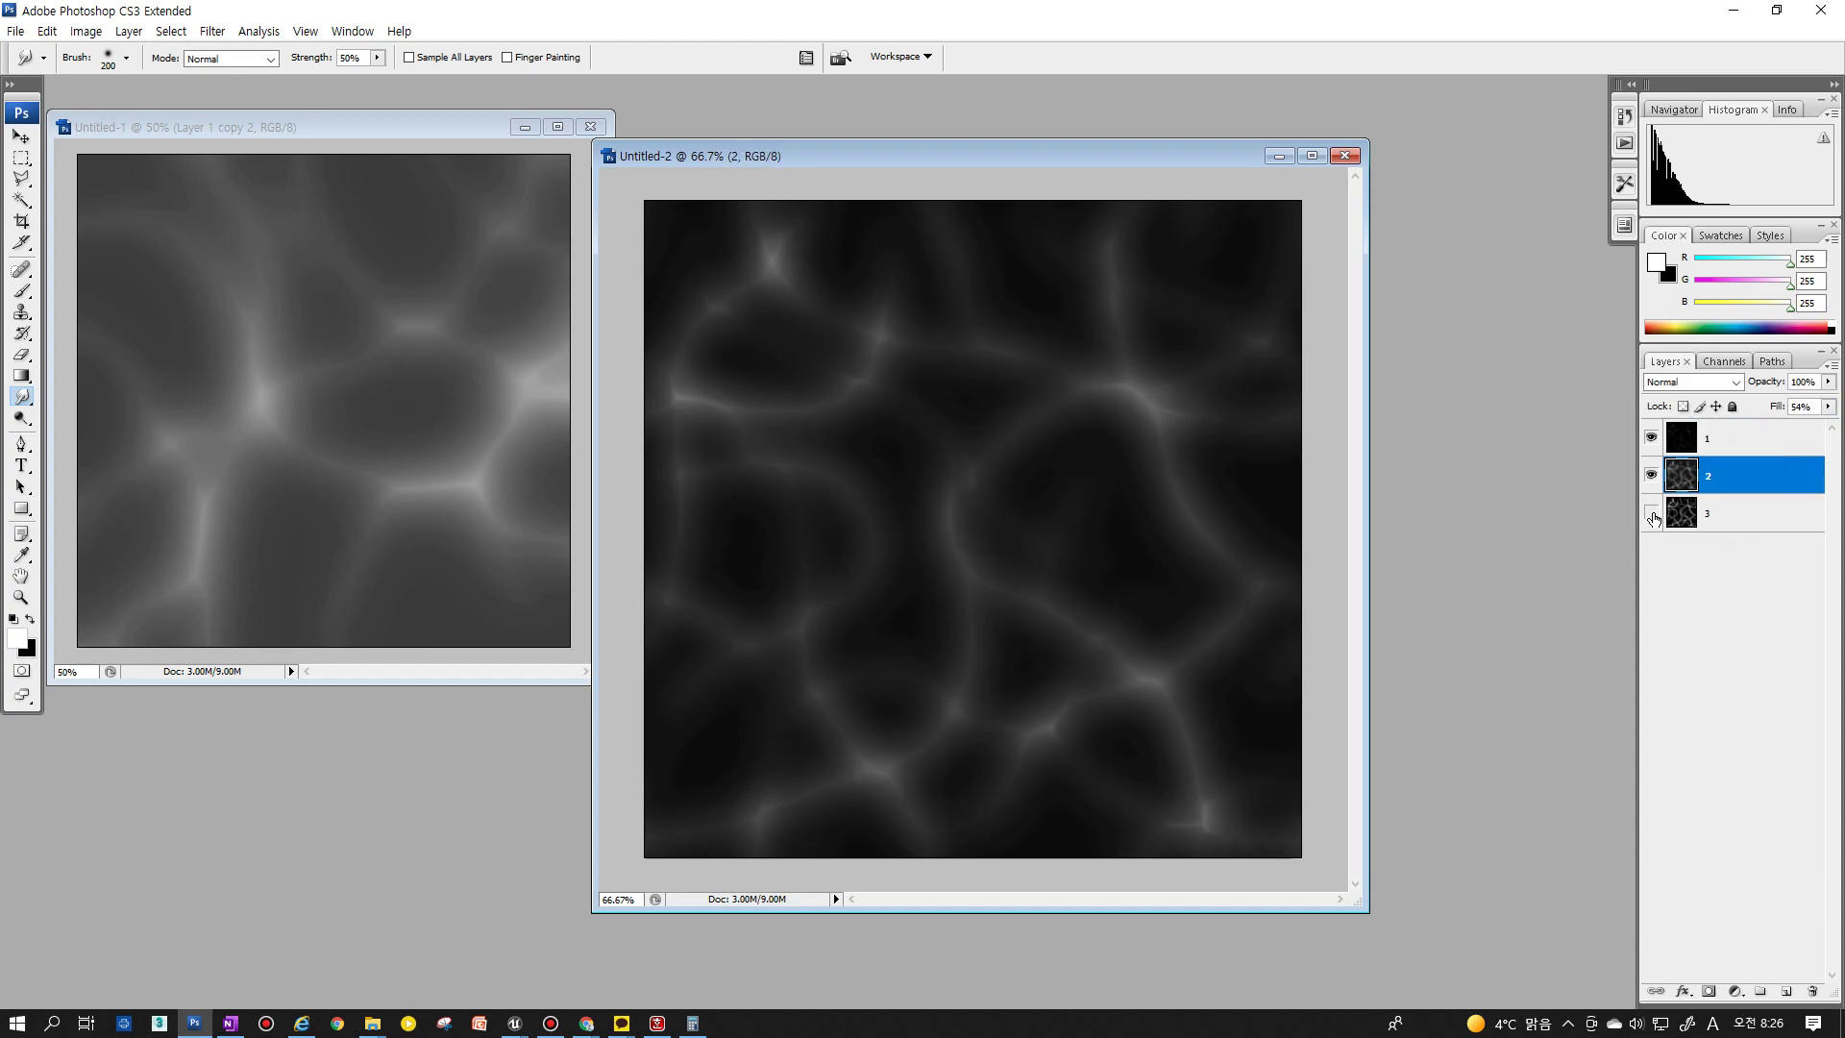
left_click(1735, 382)
left_click(1691, 553)
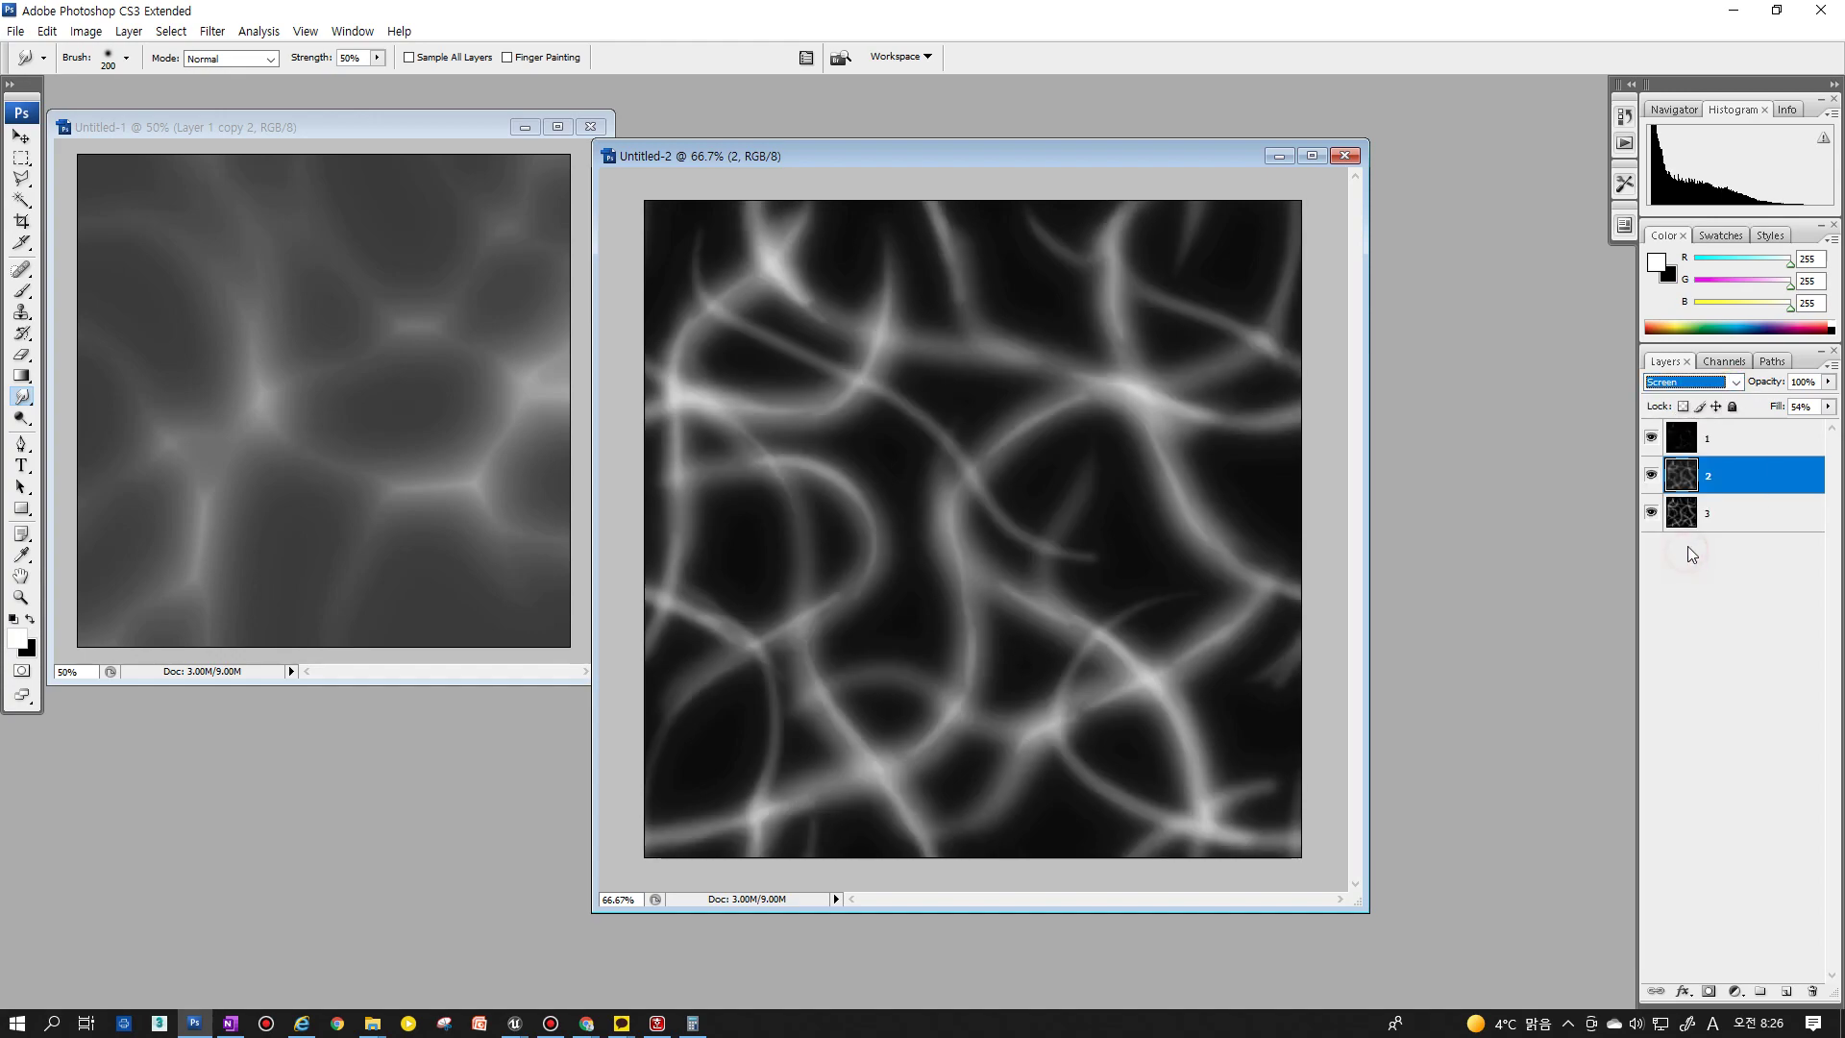
left_click(1725, 518)
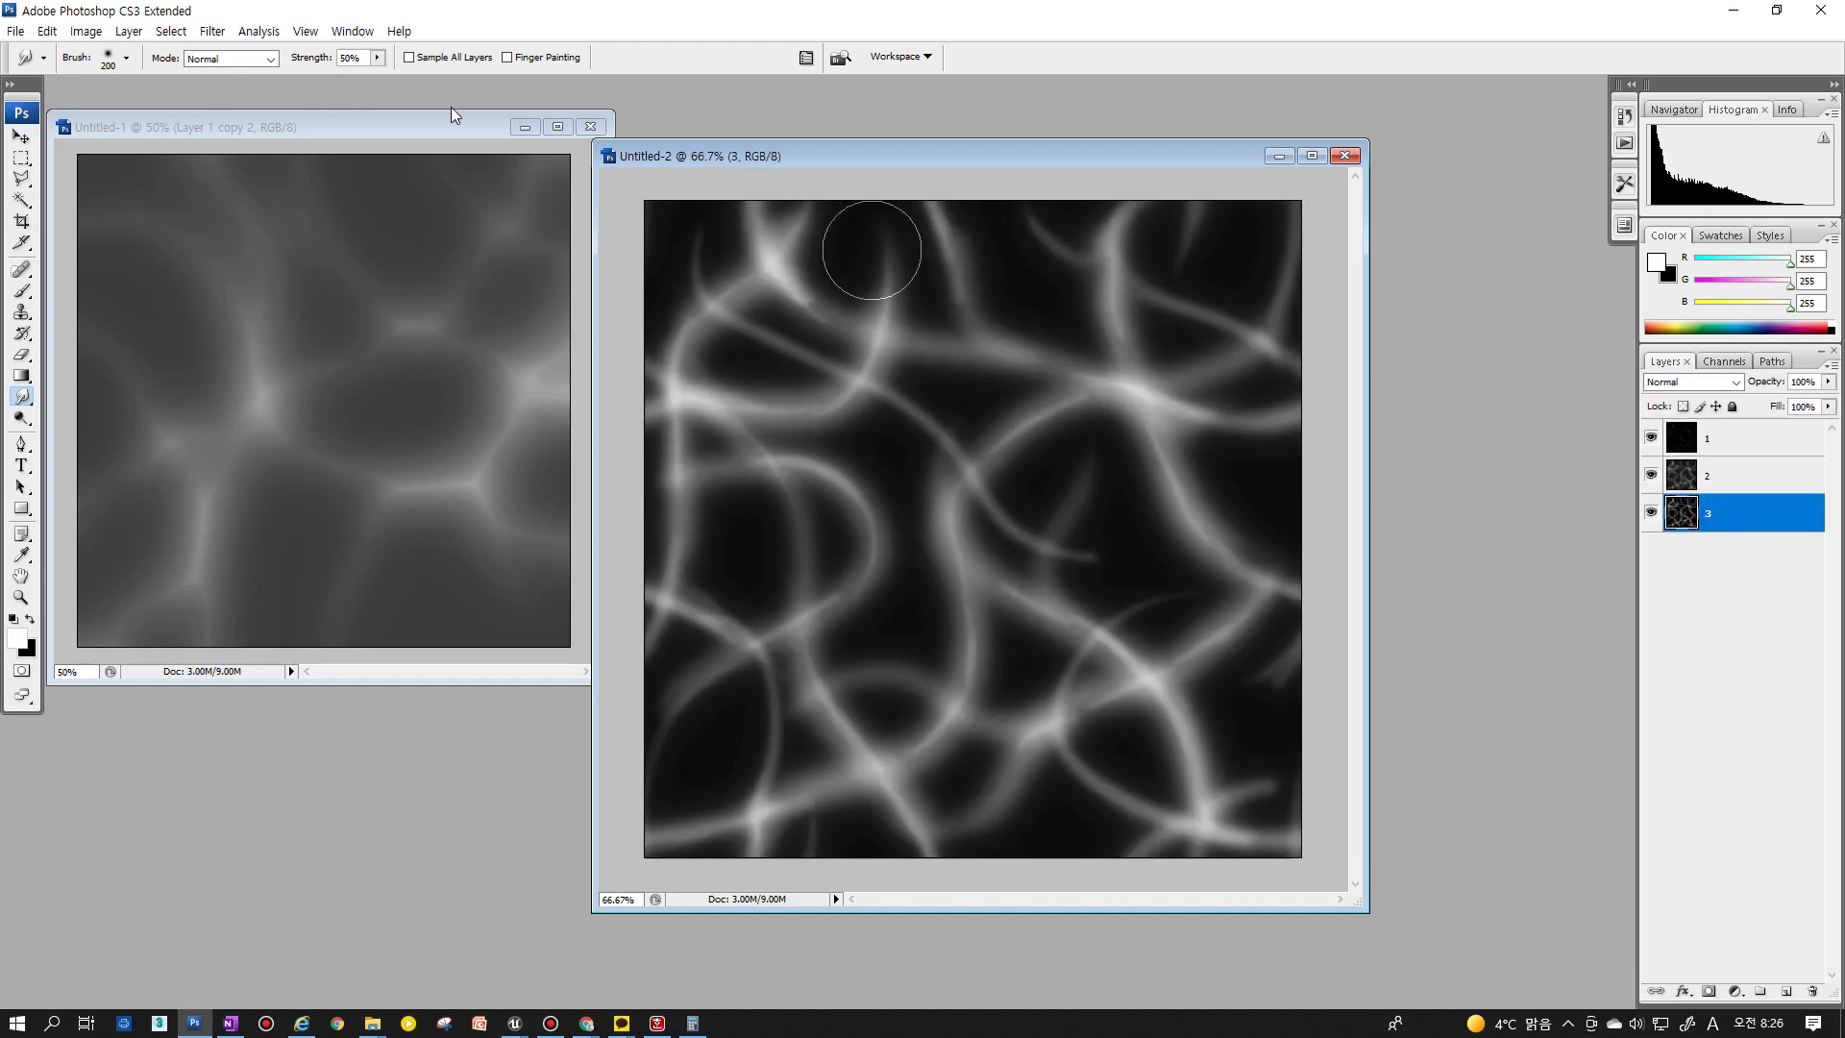
Blur layer 3 heavily with a 40-pixel Gaussian Blur
left_click(212, 31)
mouse_move(223, 225)
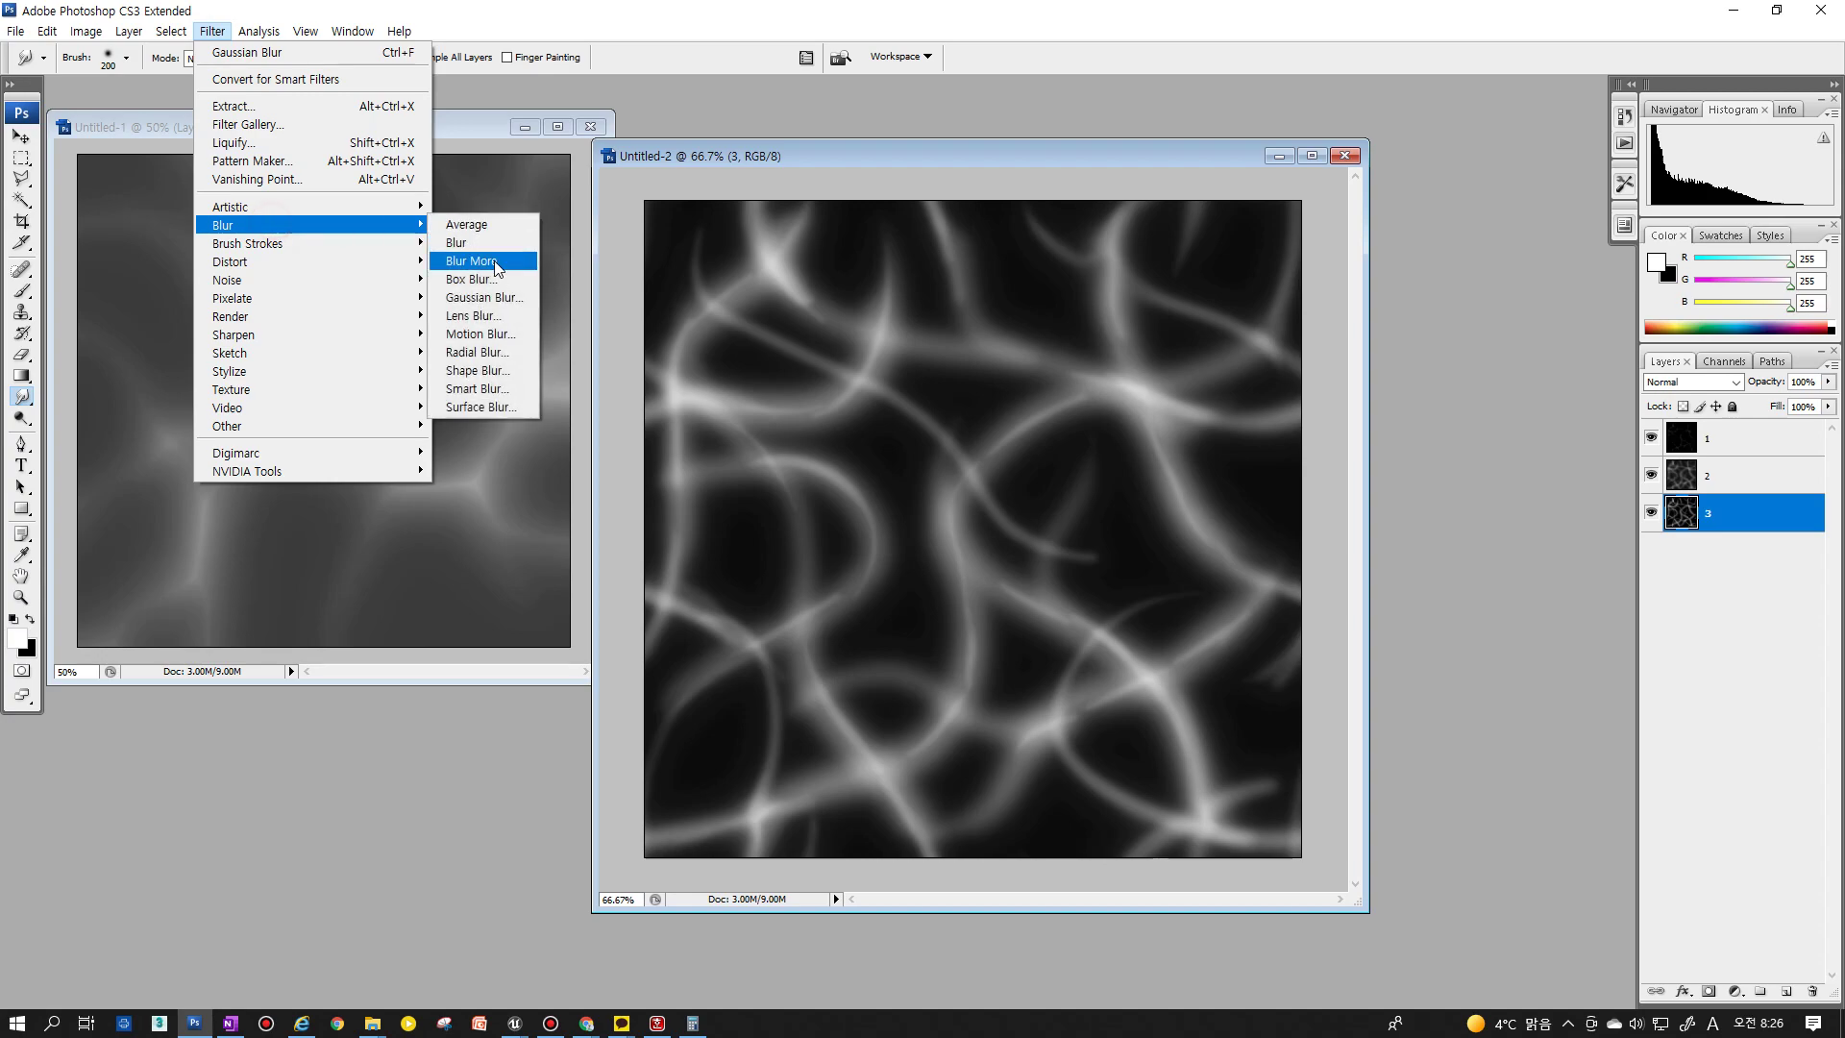
left_click(481, 298)
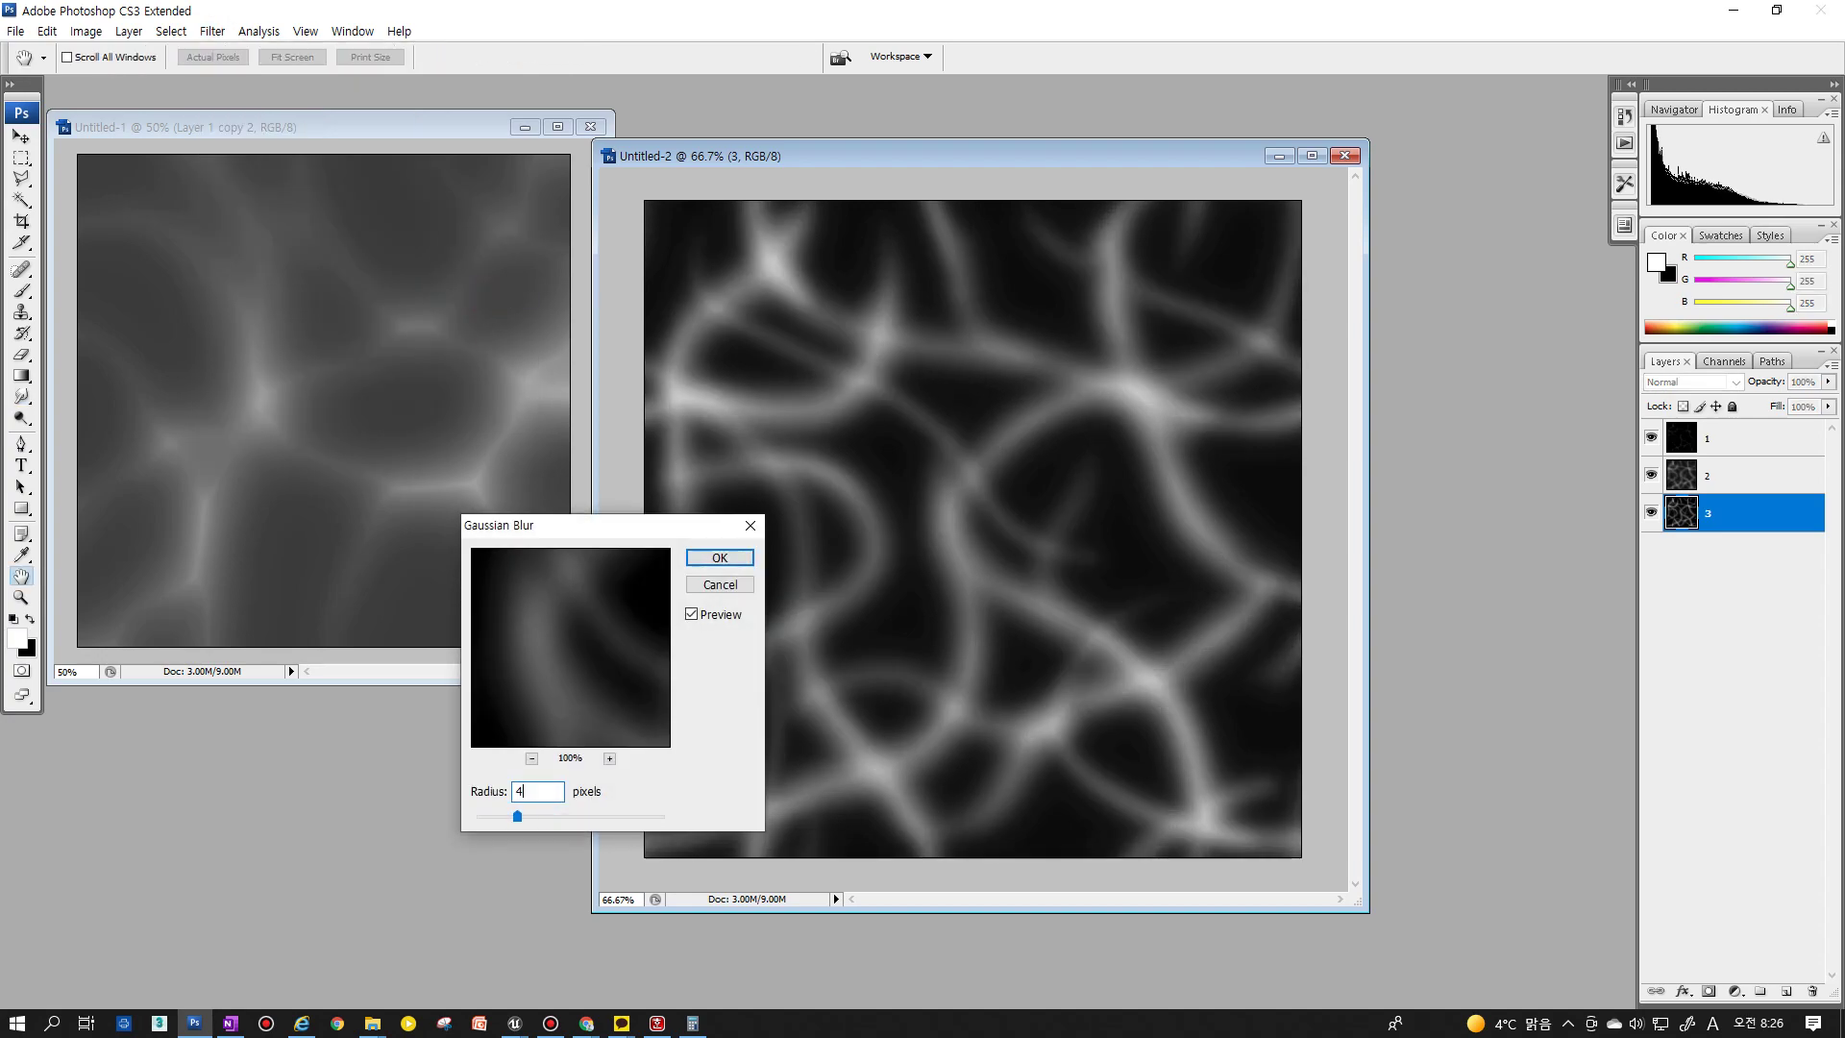
type("40")
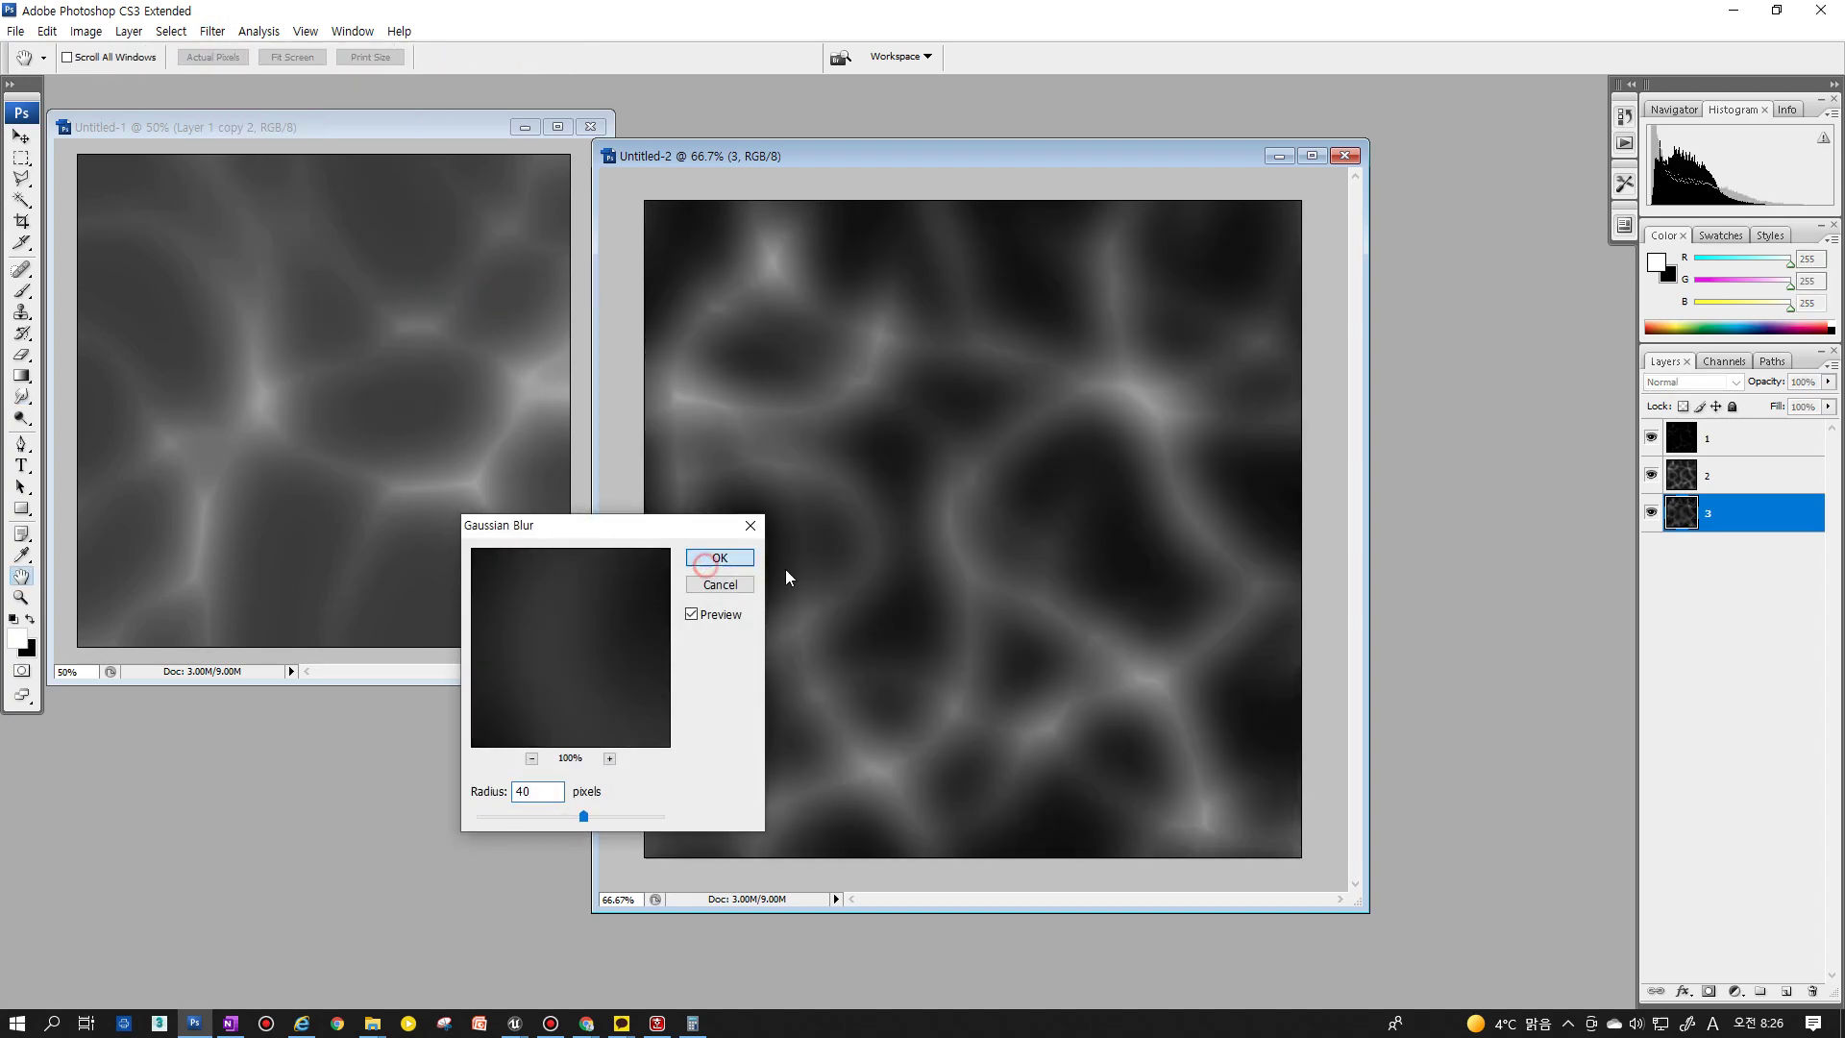
key("Return")
key("r")
Compare layers by toggling visibility, ending with all three shown and layer 2 active
left_click(1651, 475)
left_click(1651, 438)
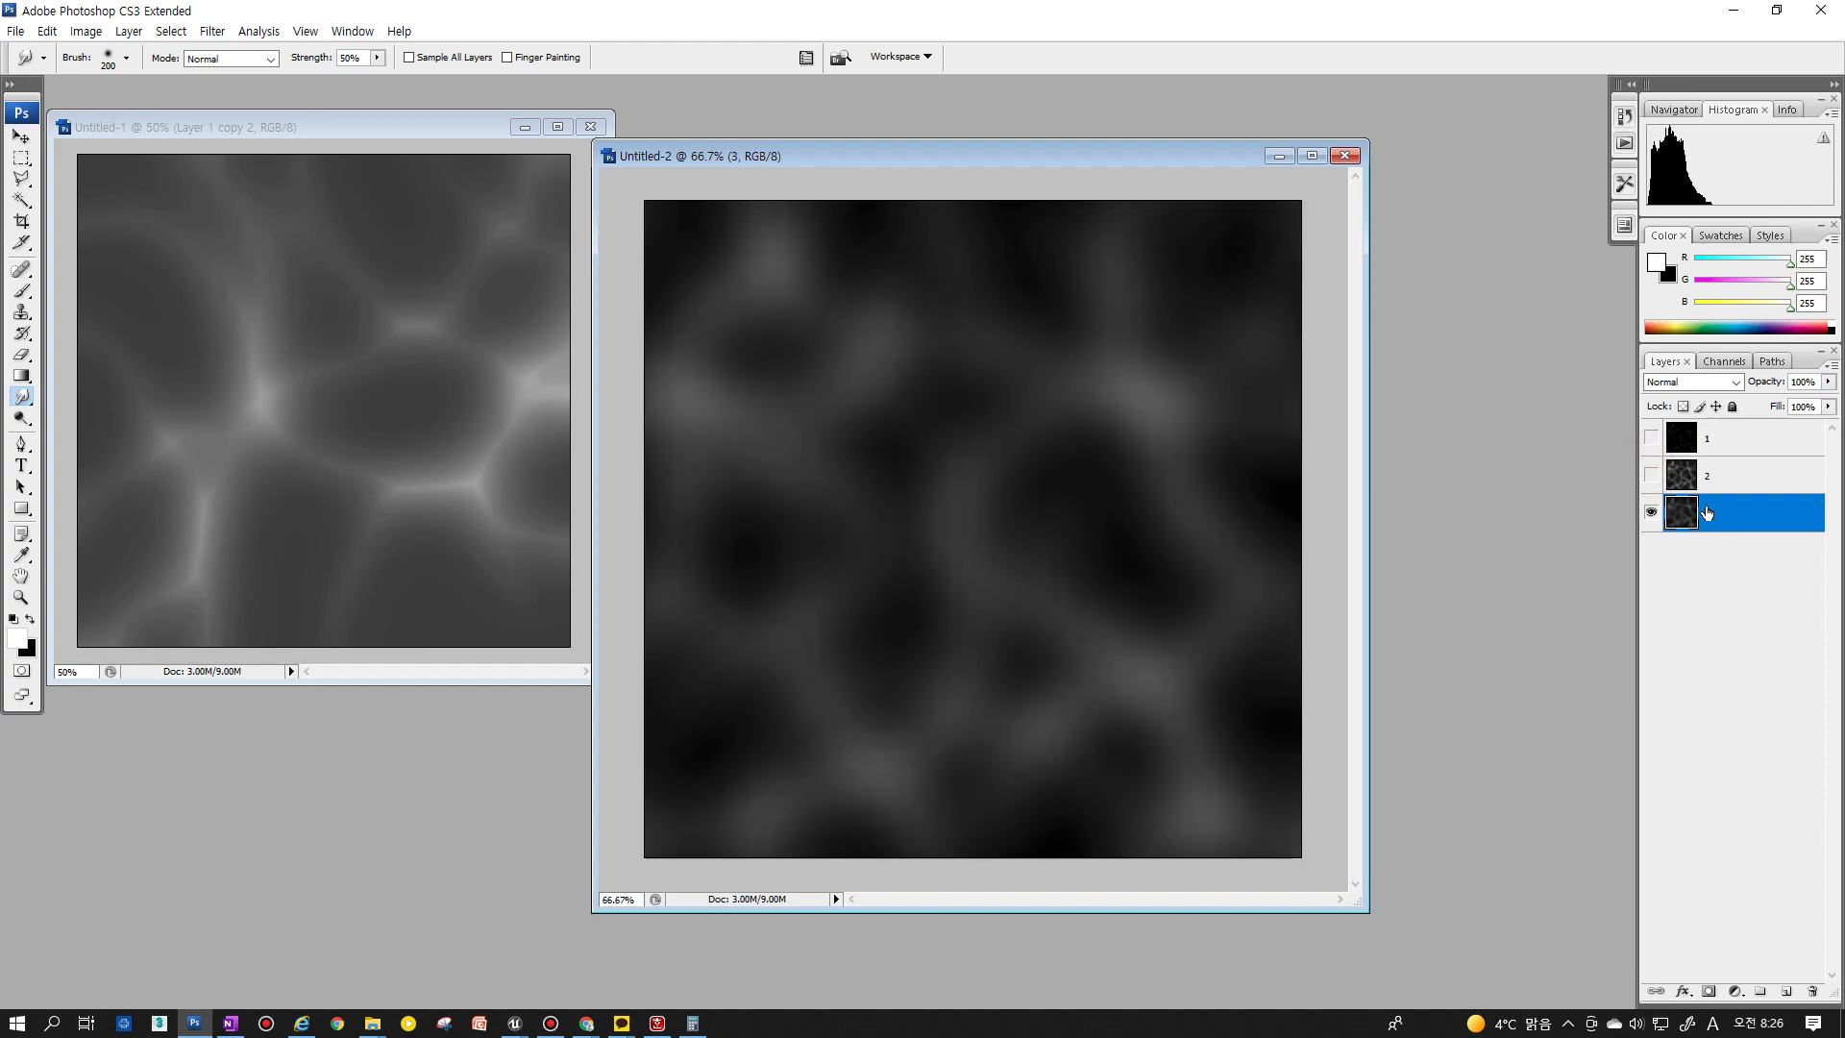
left_click(1651, 474)
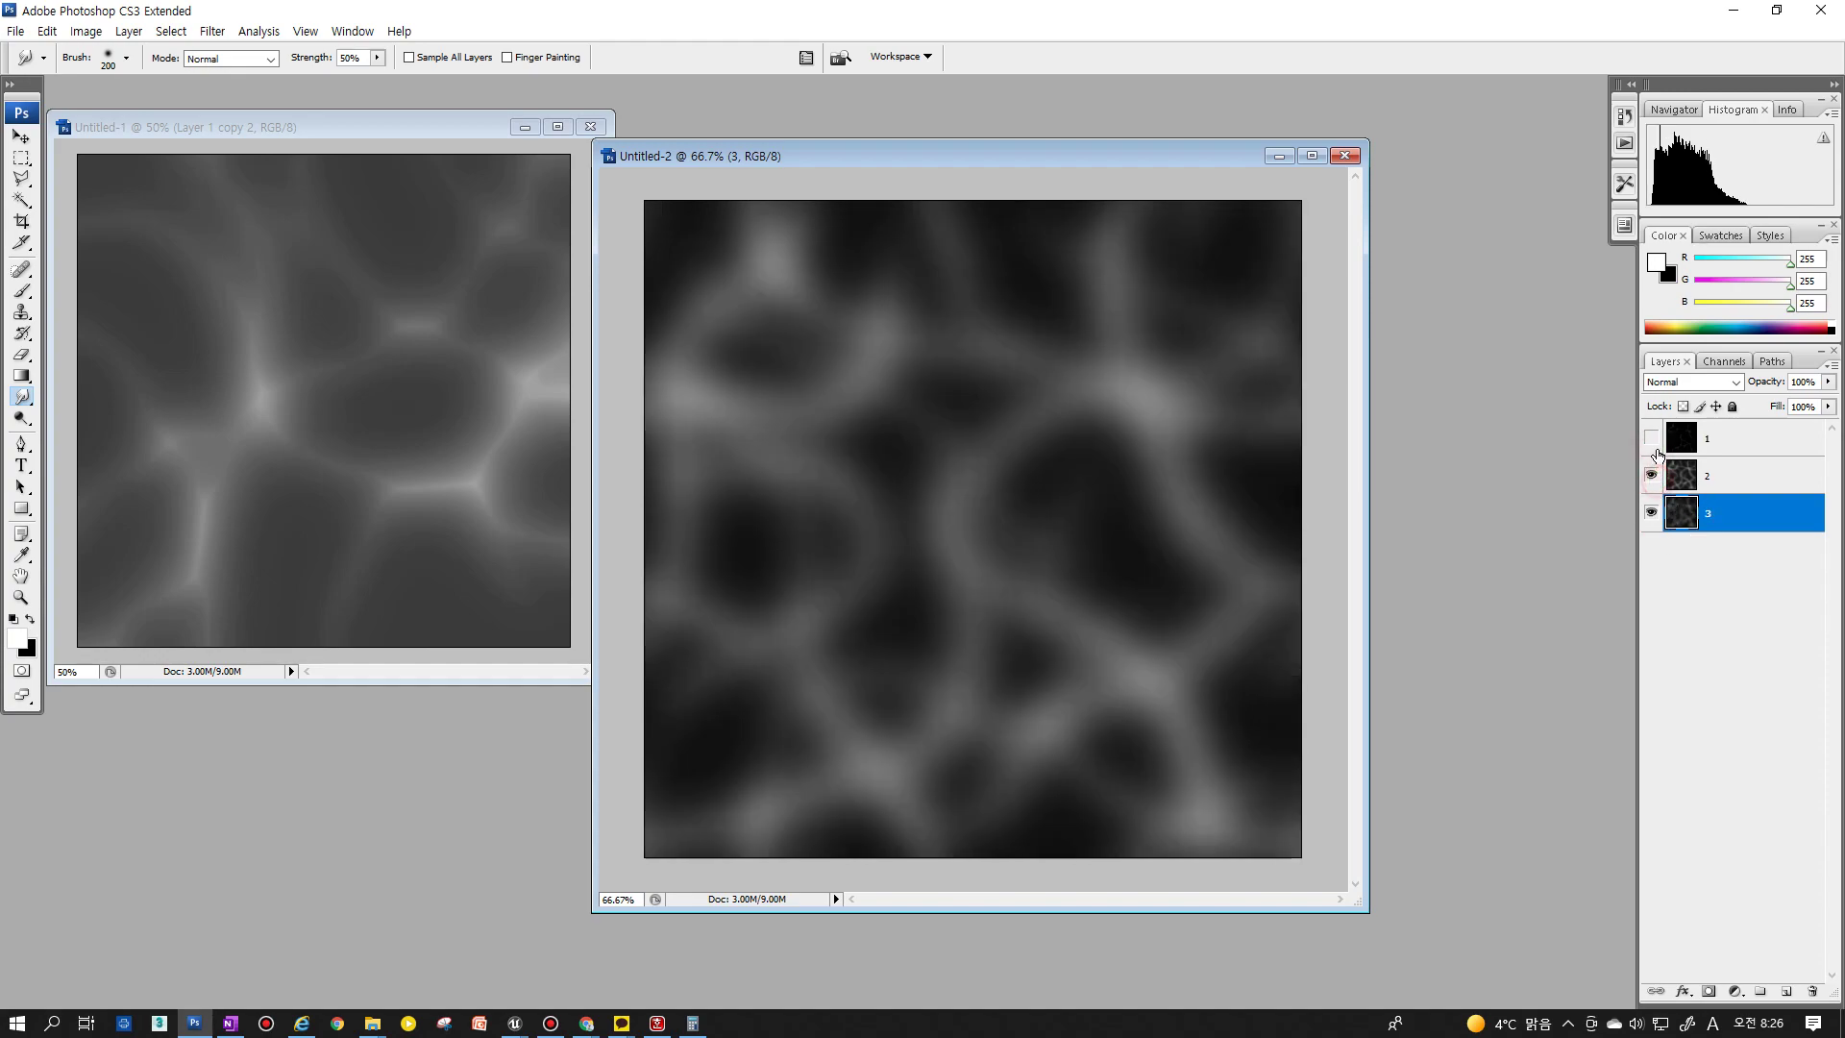
left_click(1716, 483)
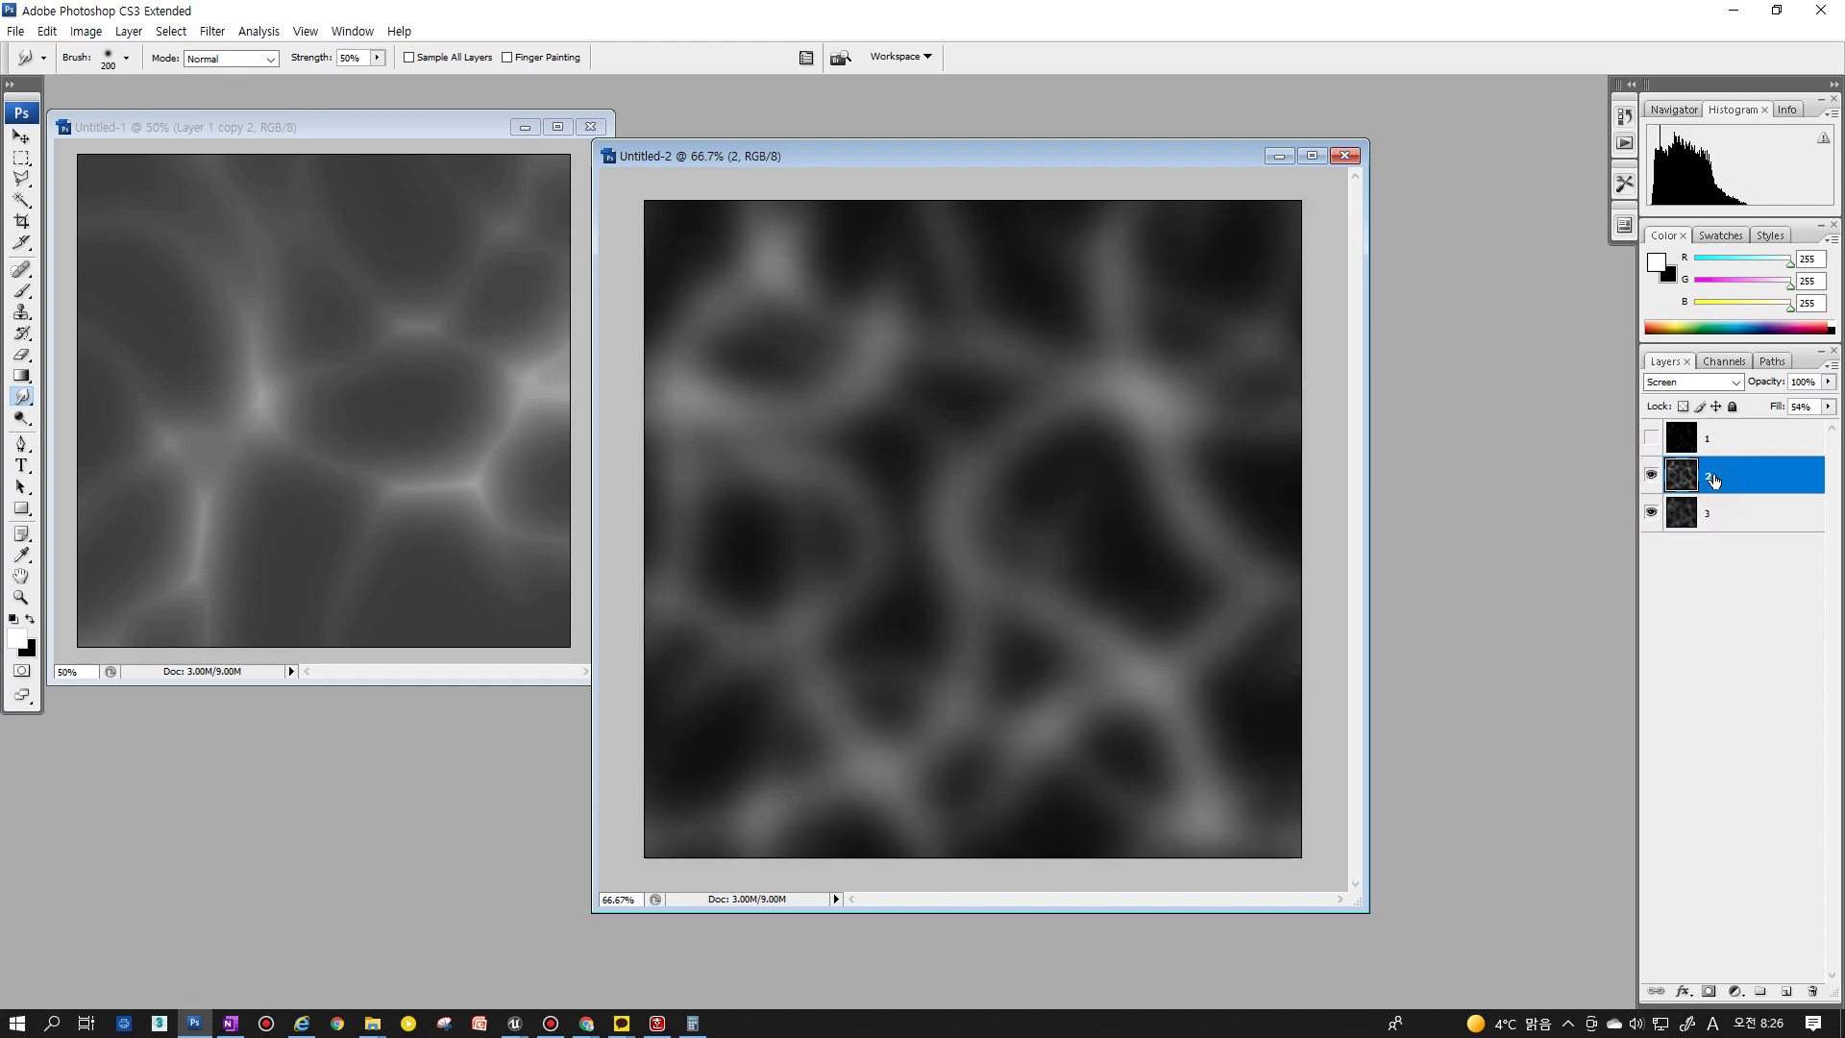
left_click(1651, 438)
left_click(1652, 439)
left_click(1651, 439)
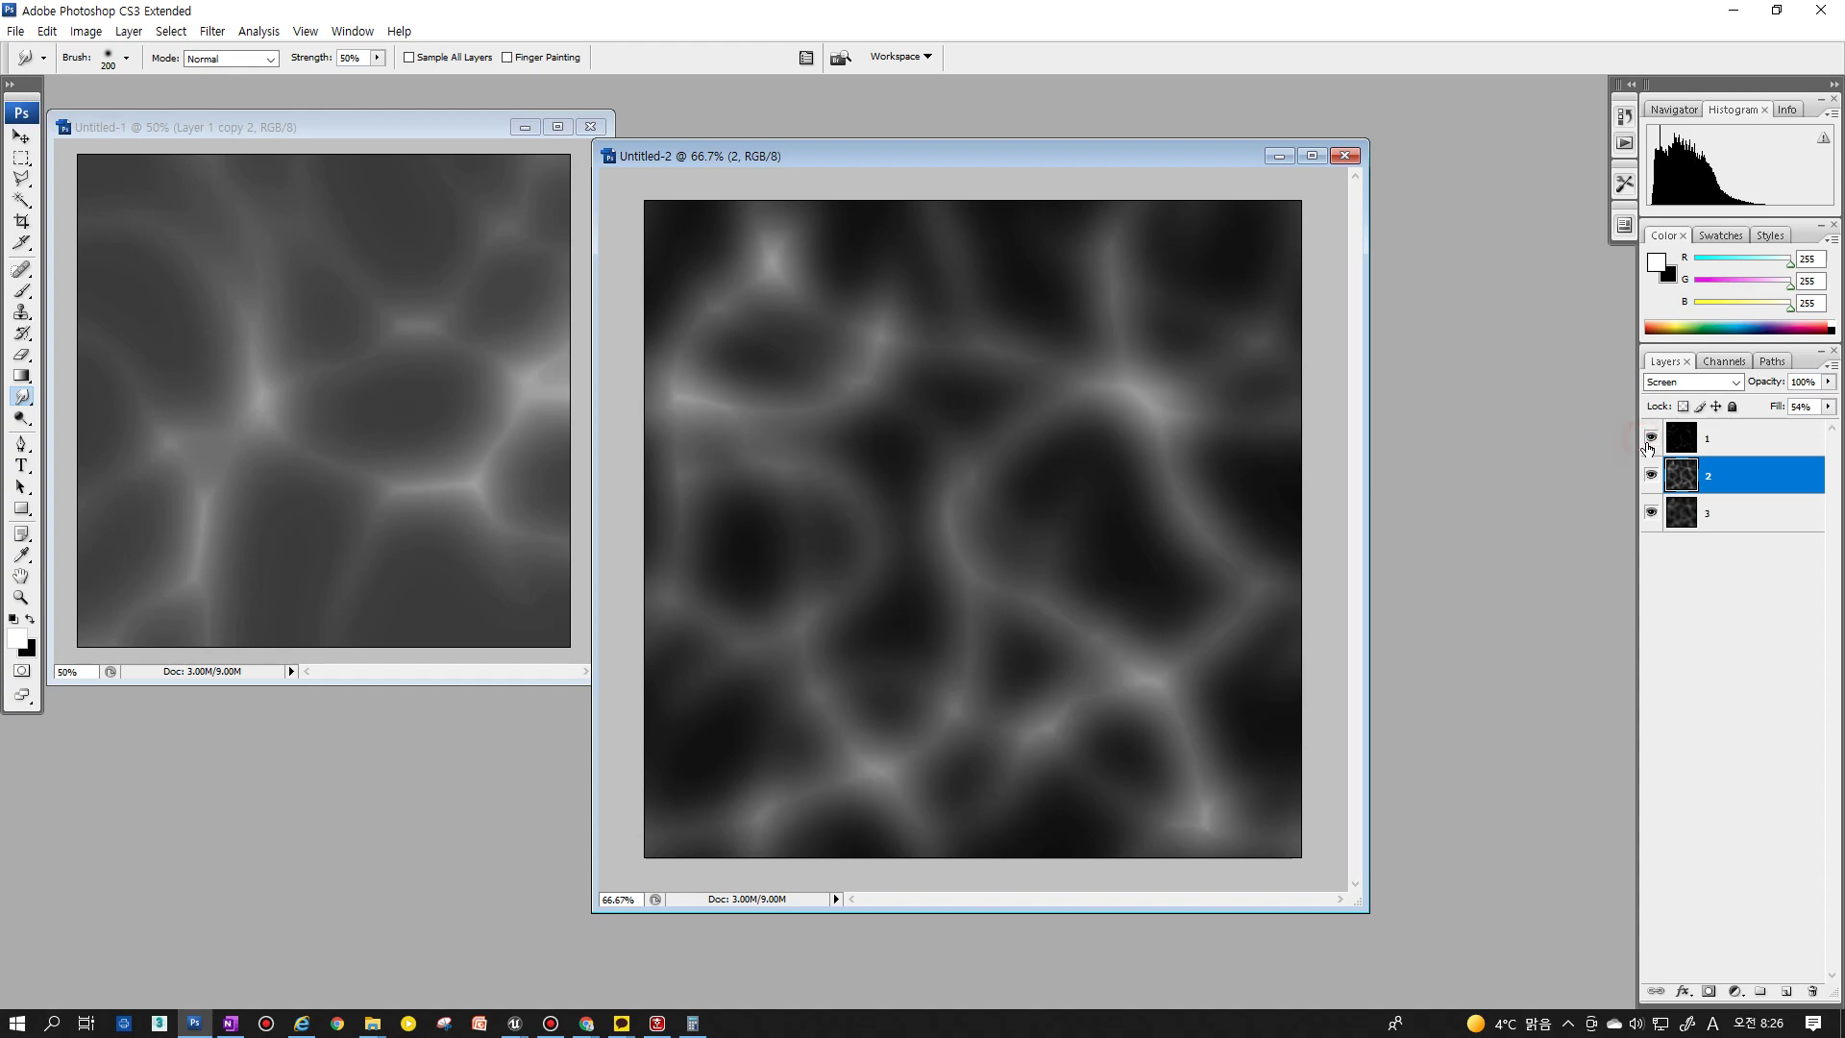
left_click(128, 31)
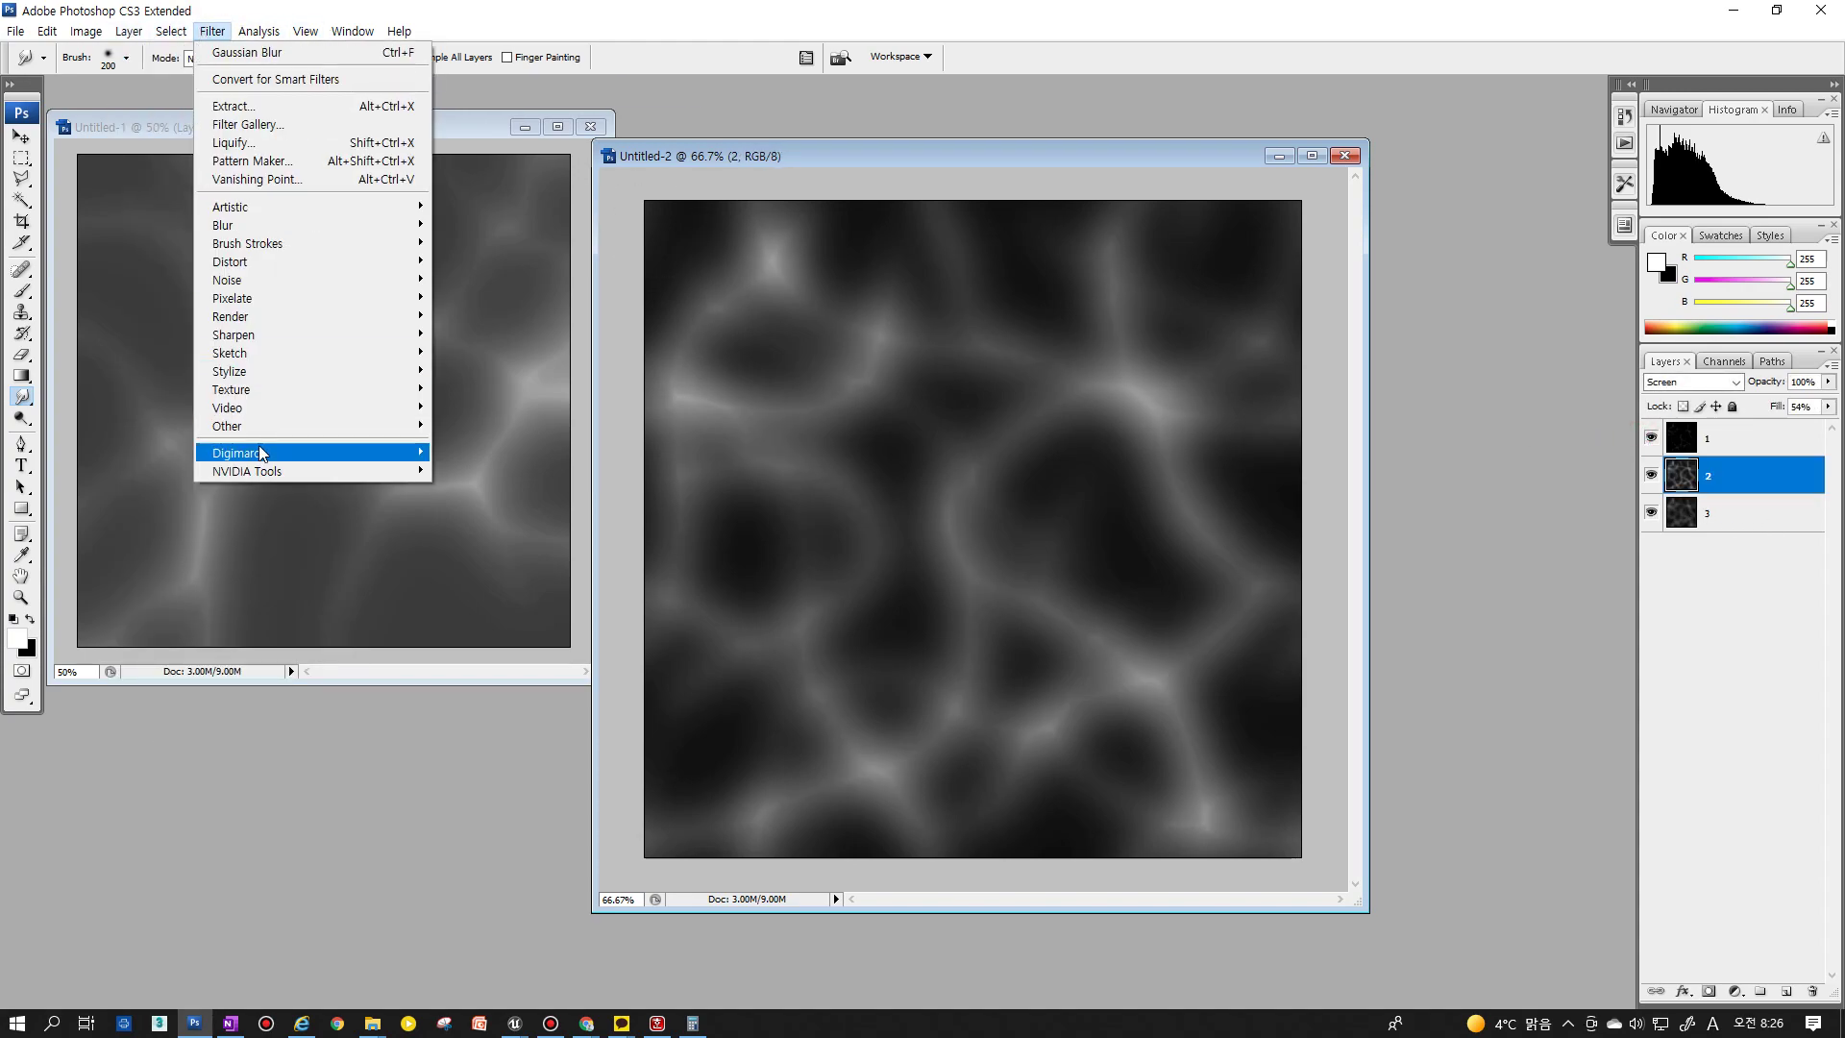
Preview Minimum radii on layer 2, settling on 6 pixels, and apply it
left_click(276, 423)
left_click(475, 480)
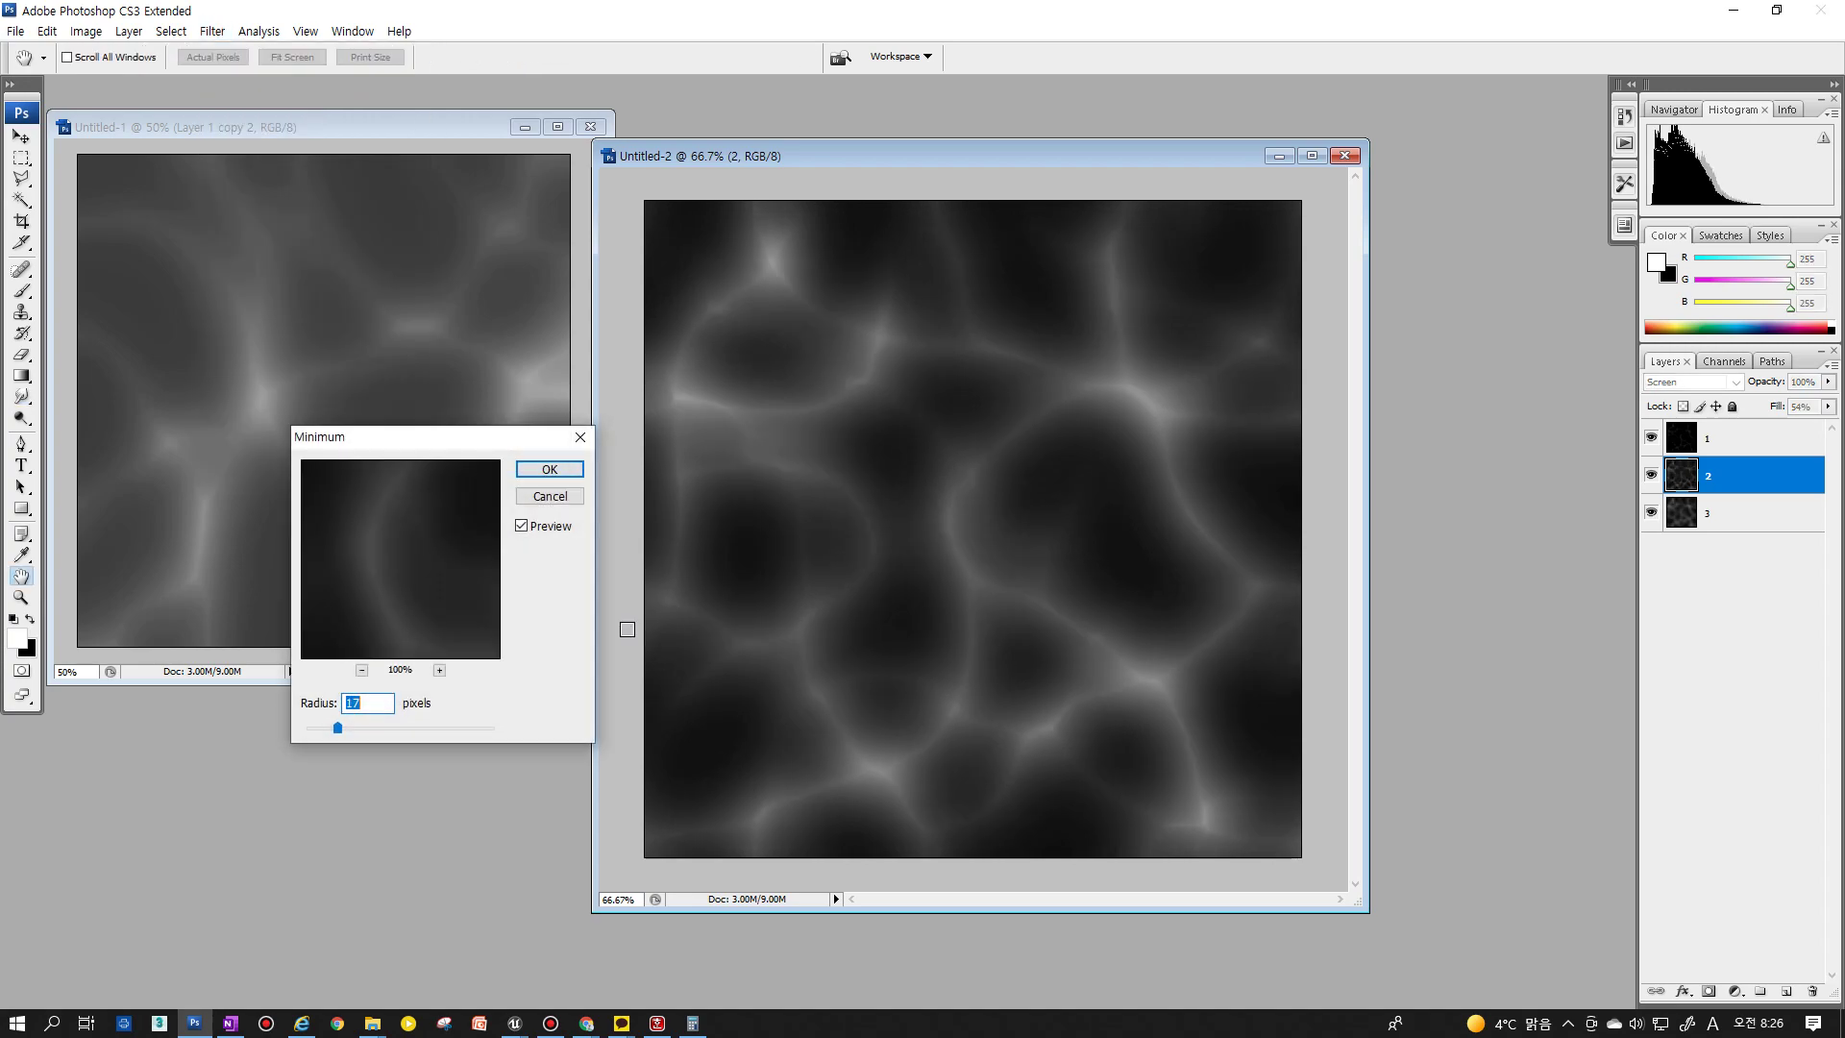
left_click_drag(365, 727, 391, 727)
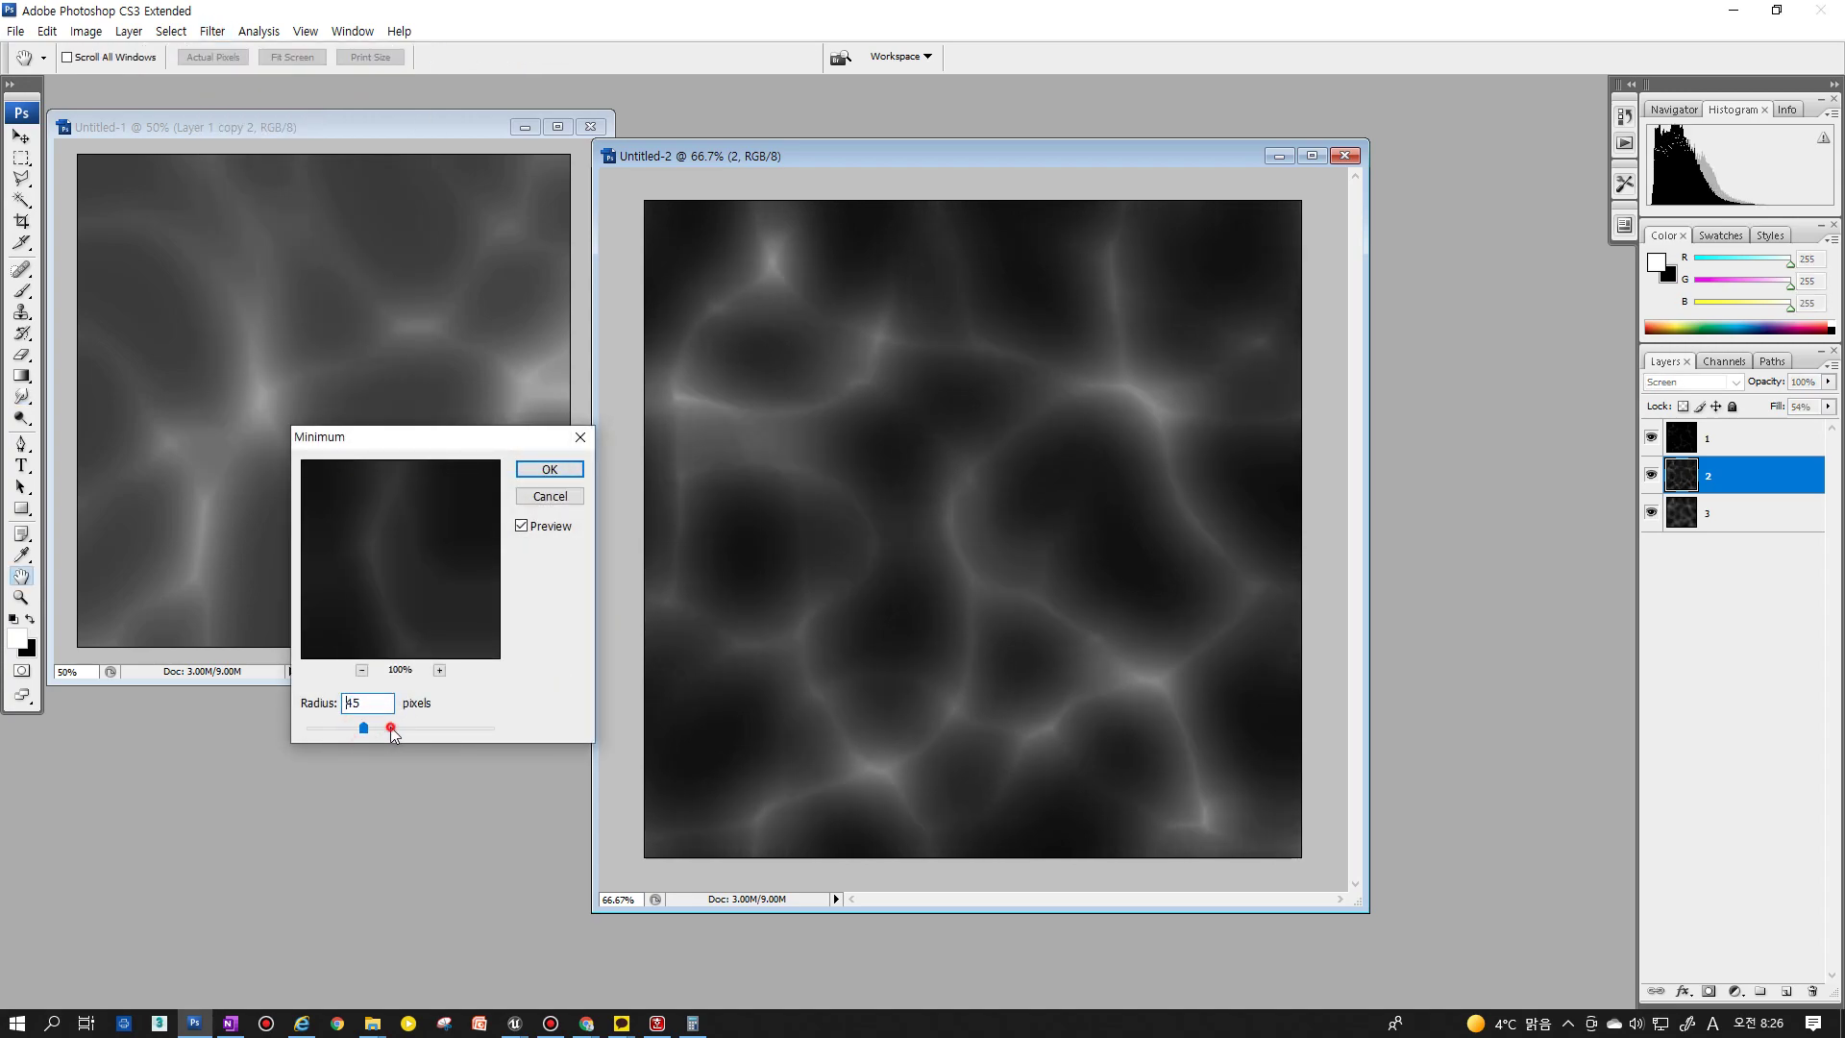
left_click(334, 728)
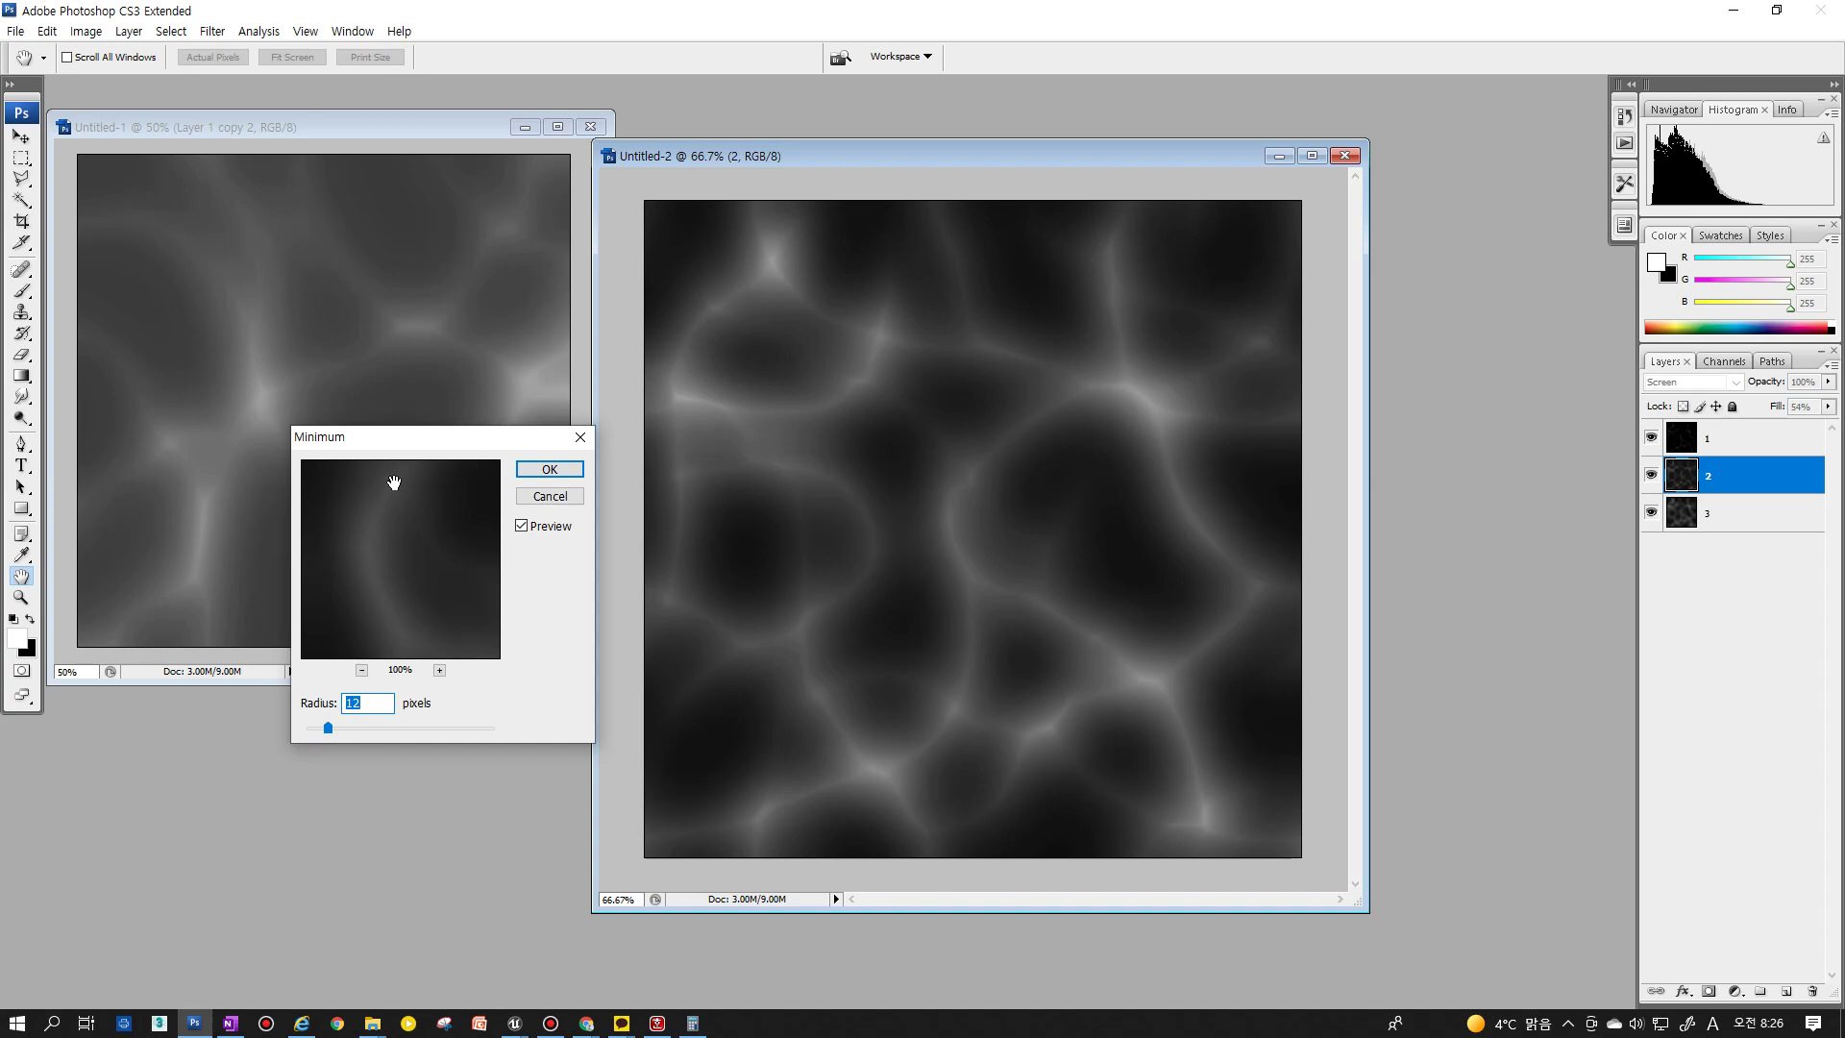
left_click_drag(418, 437, 361, 577)
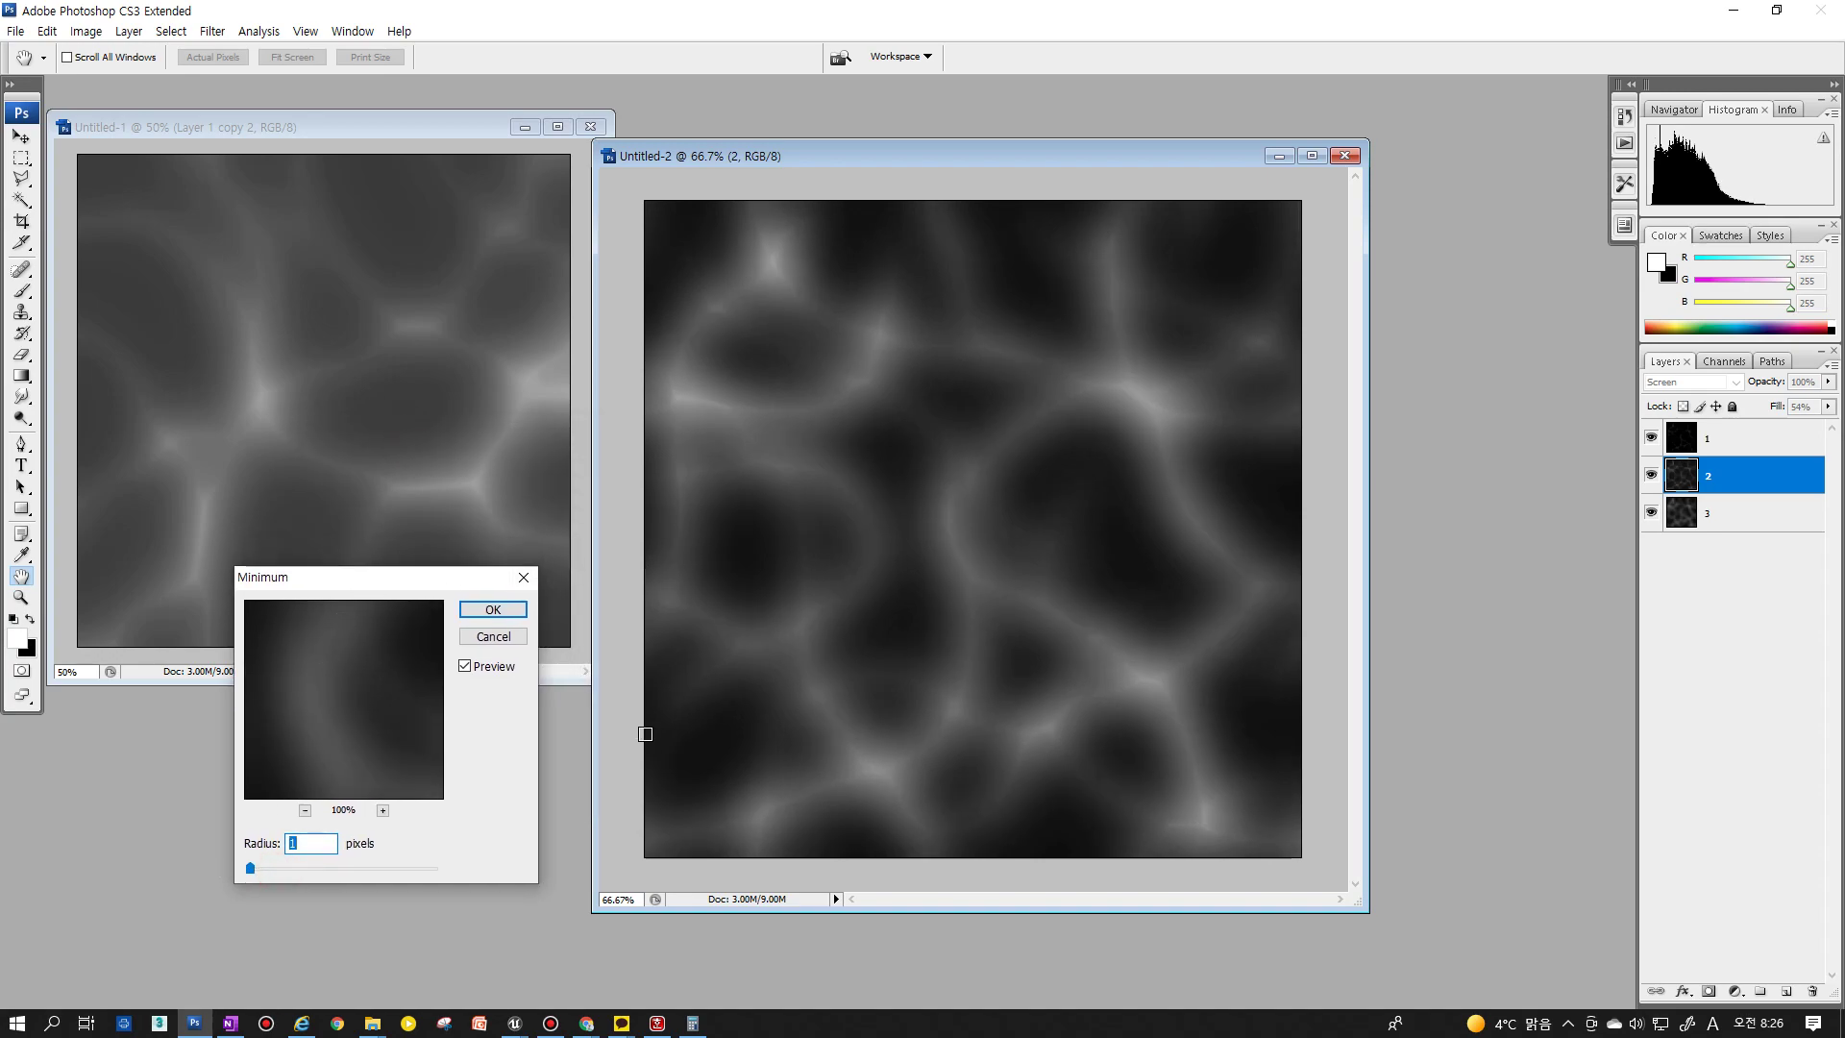
left_click_drag(266, 867, 274, 870)
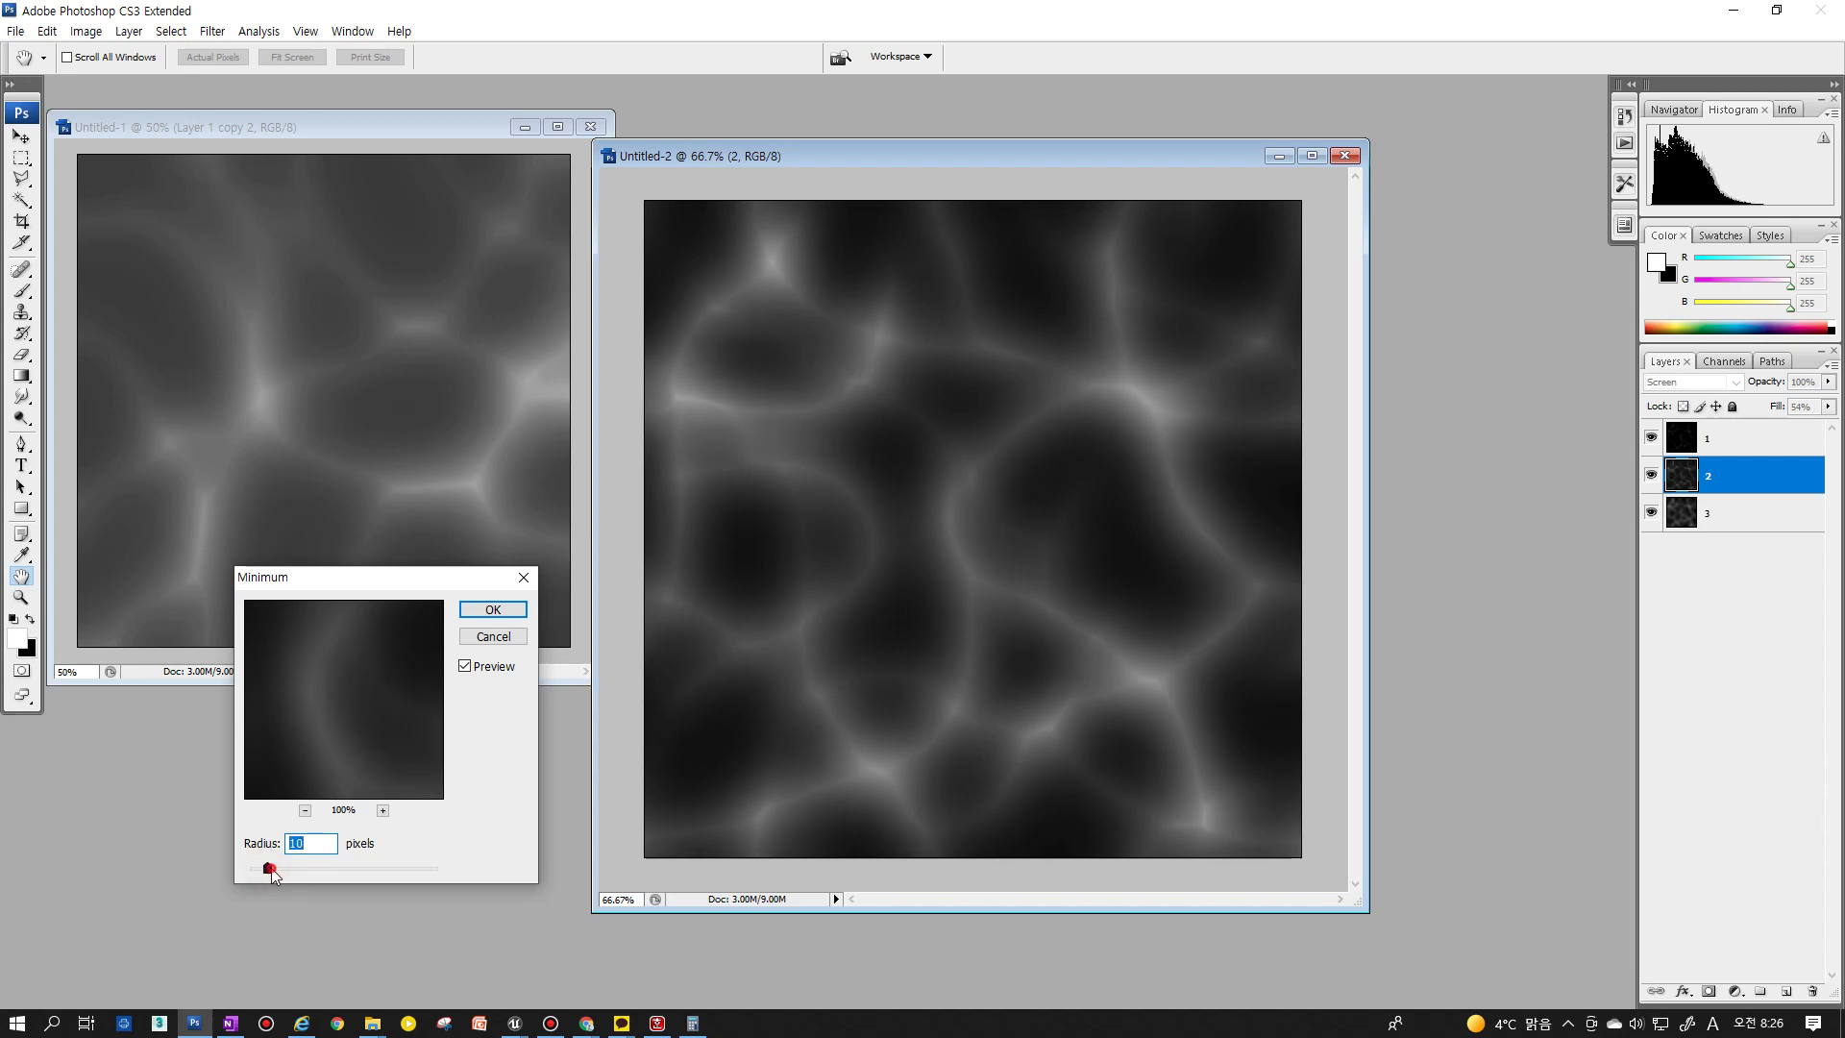
left_click_drag(258, 868, 291, 877)
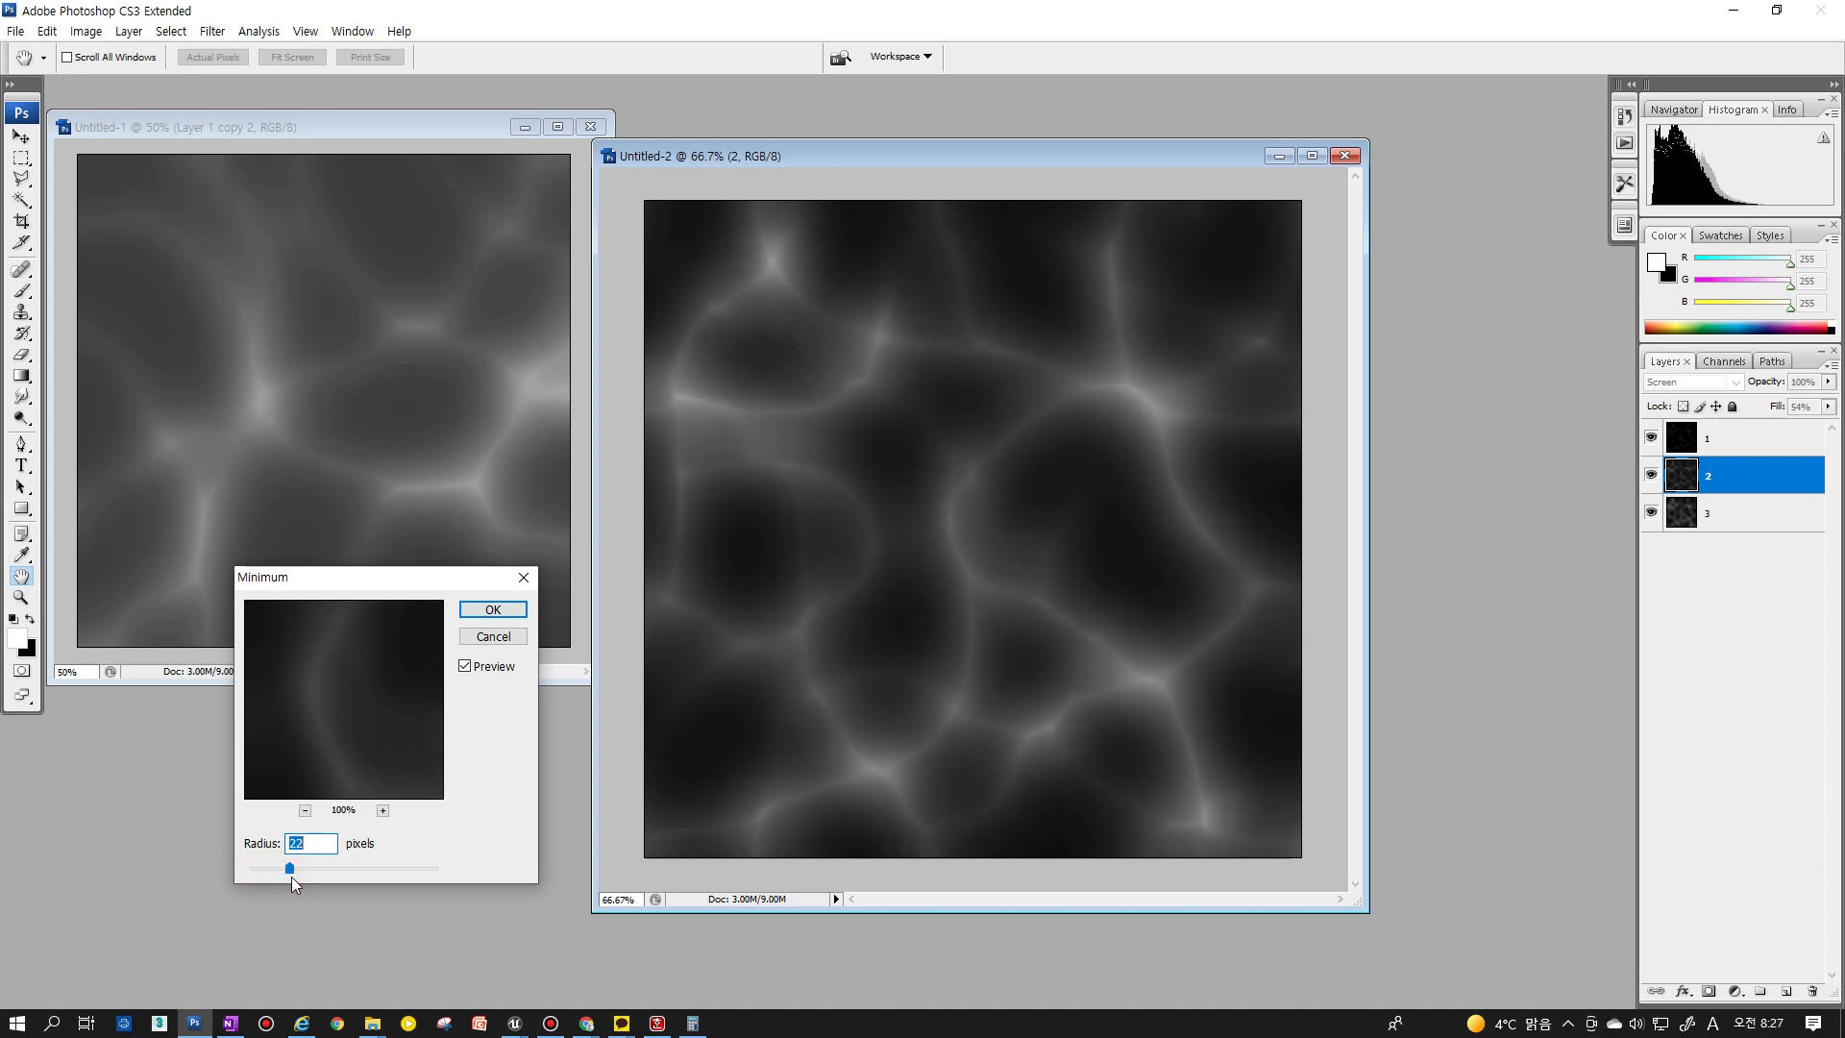
left_click(257, 869)
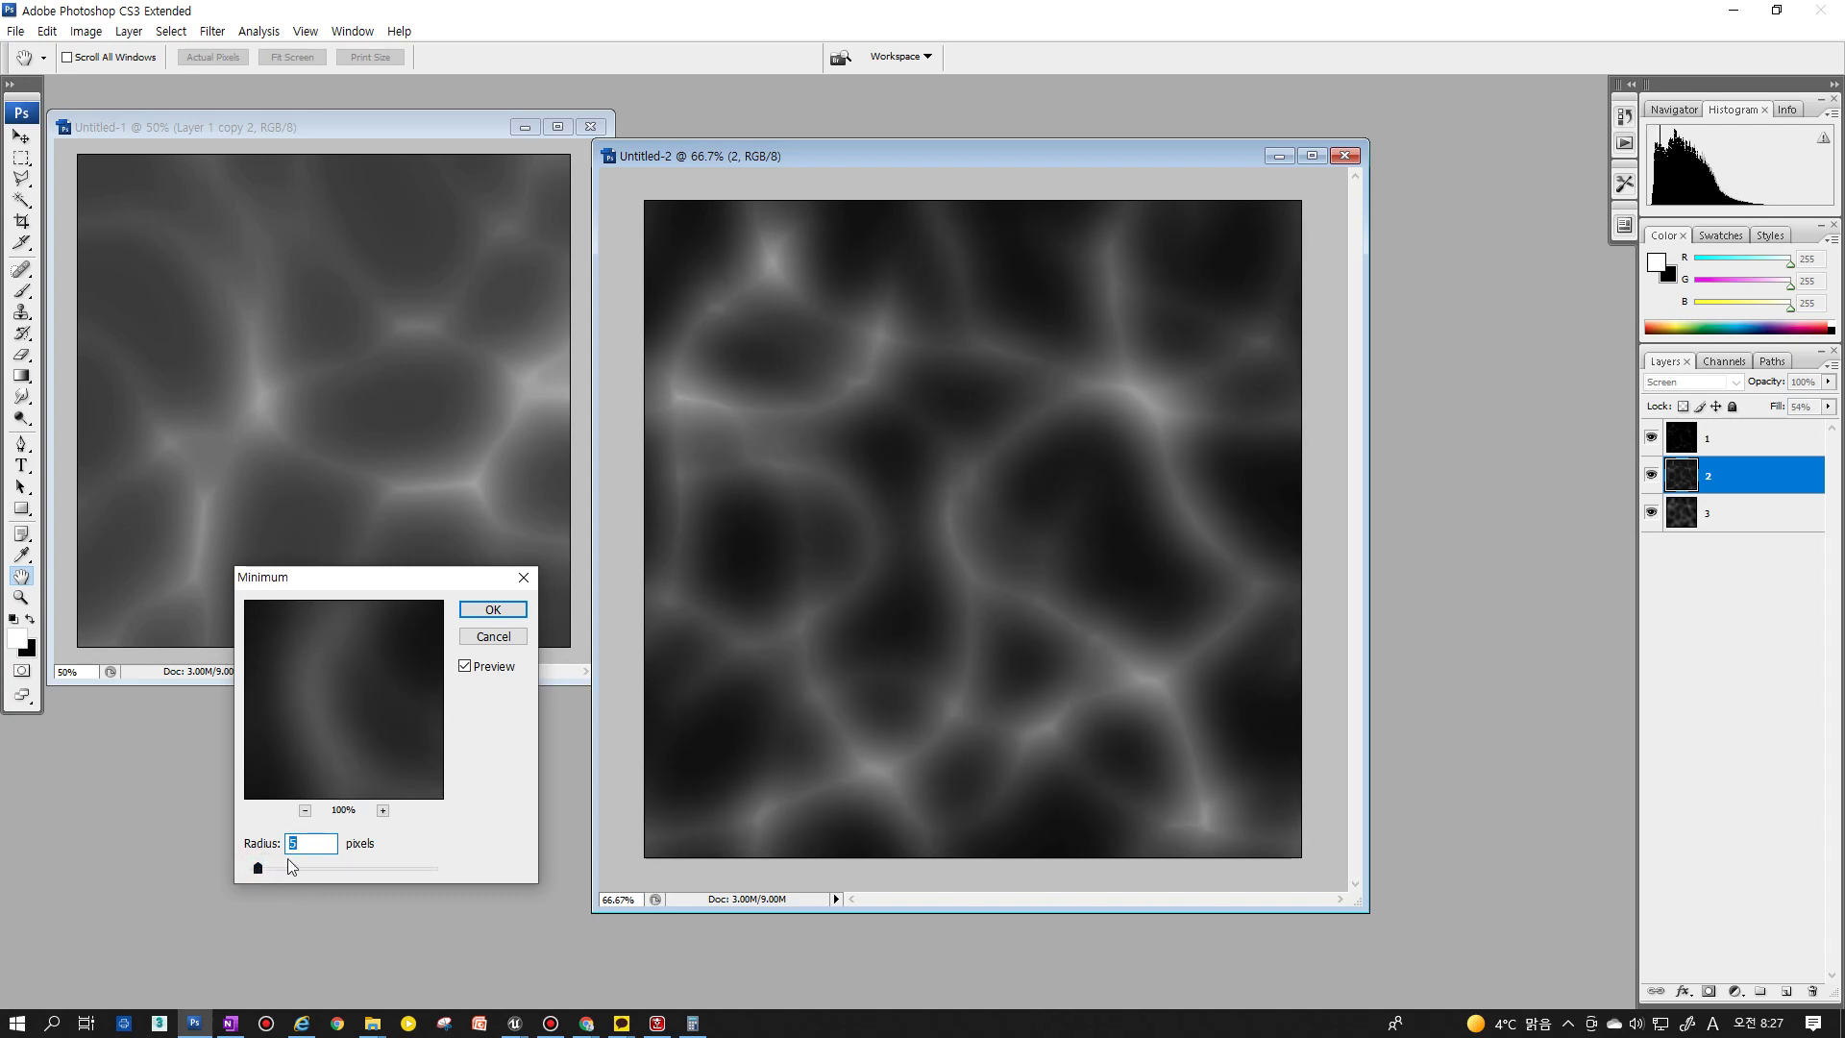
left_click_drag(256, 869, 261, 871)
left_click(488, 616)
Confirm the Minimum filter, then inspect layer 3 alone before showing all layers again
key("r")
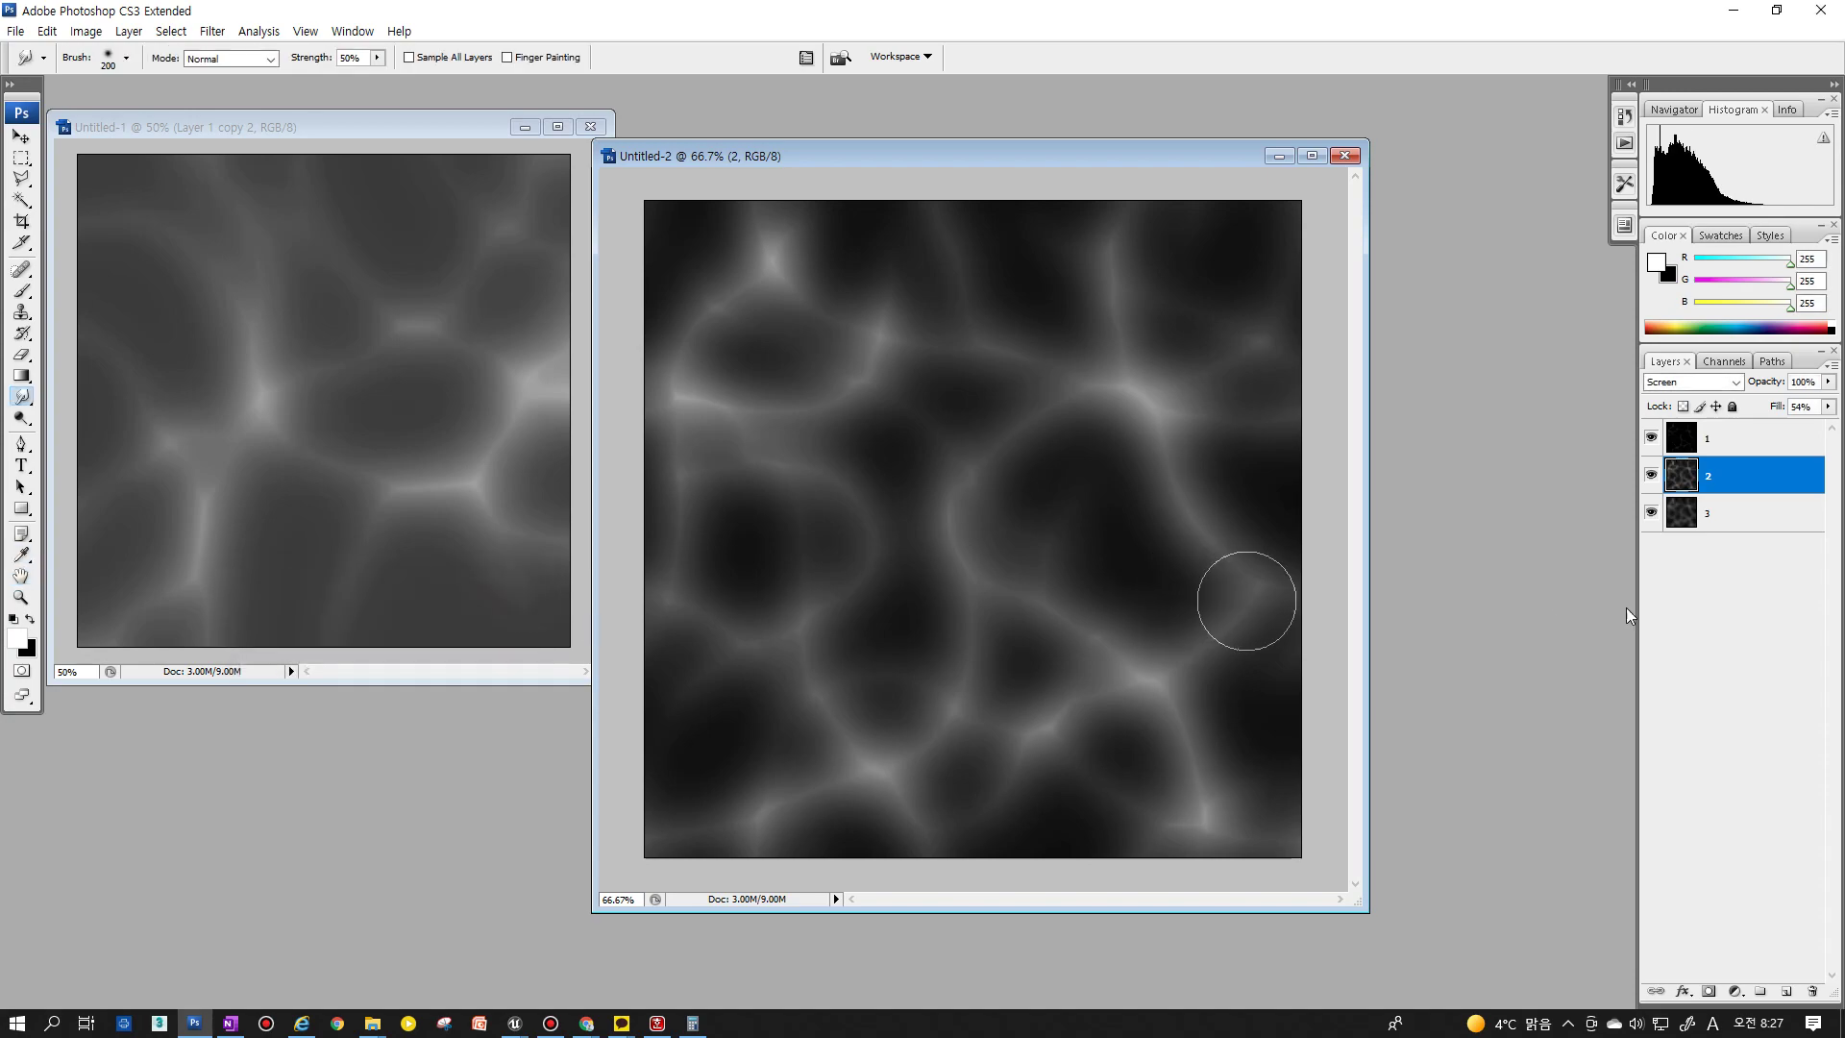
left_click(1717, 513)
left_click(1735, 507)
left_click(1651, 474)
left_click(1650, 438)
key("ctrl+z")
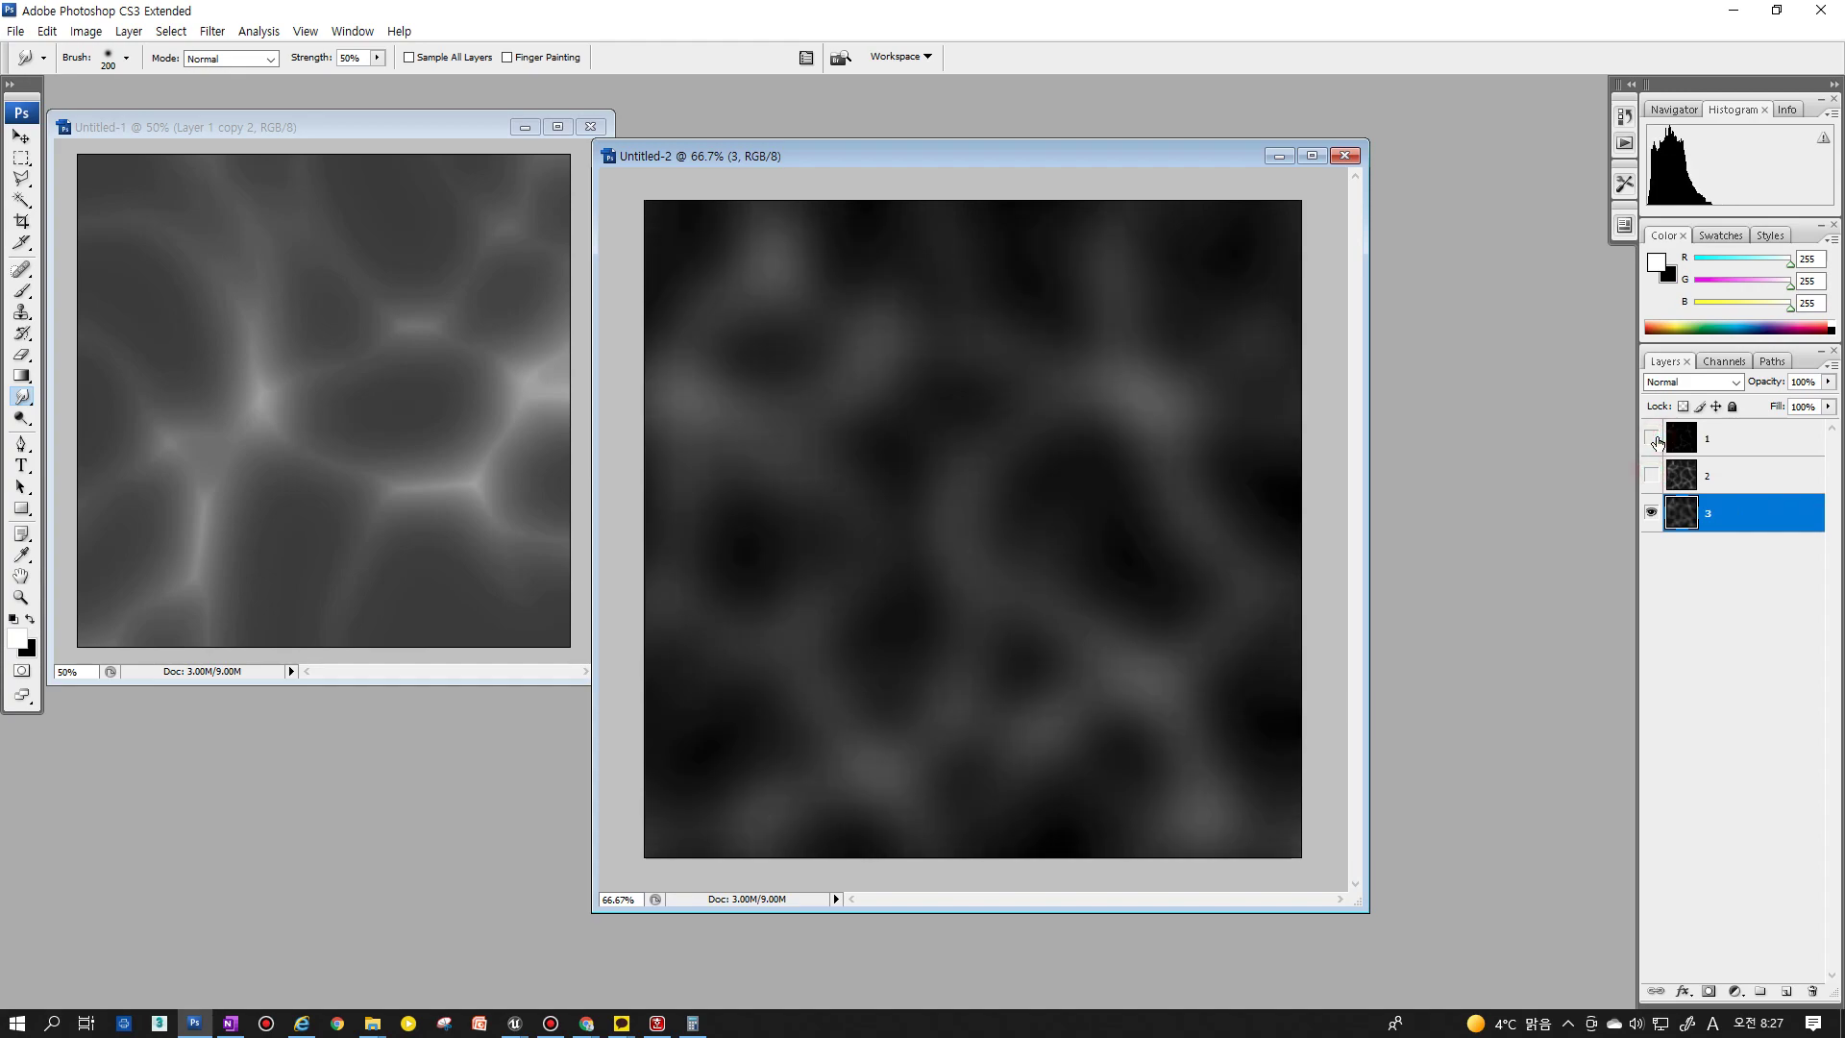
key("ctrl+z")
key("ctrl+z")
left_click(1651, 474)
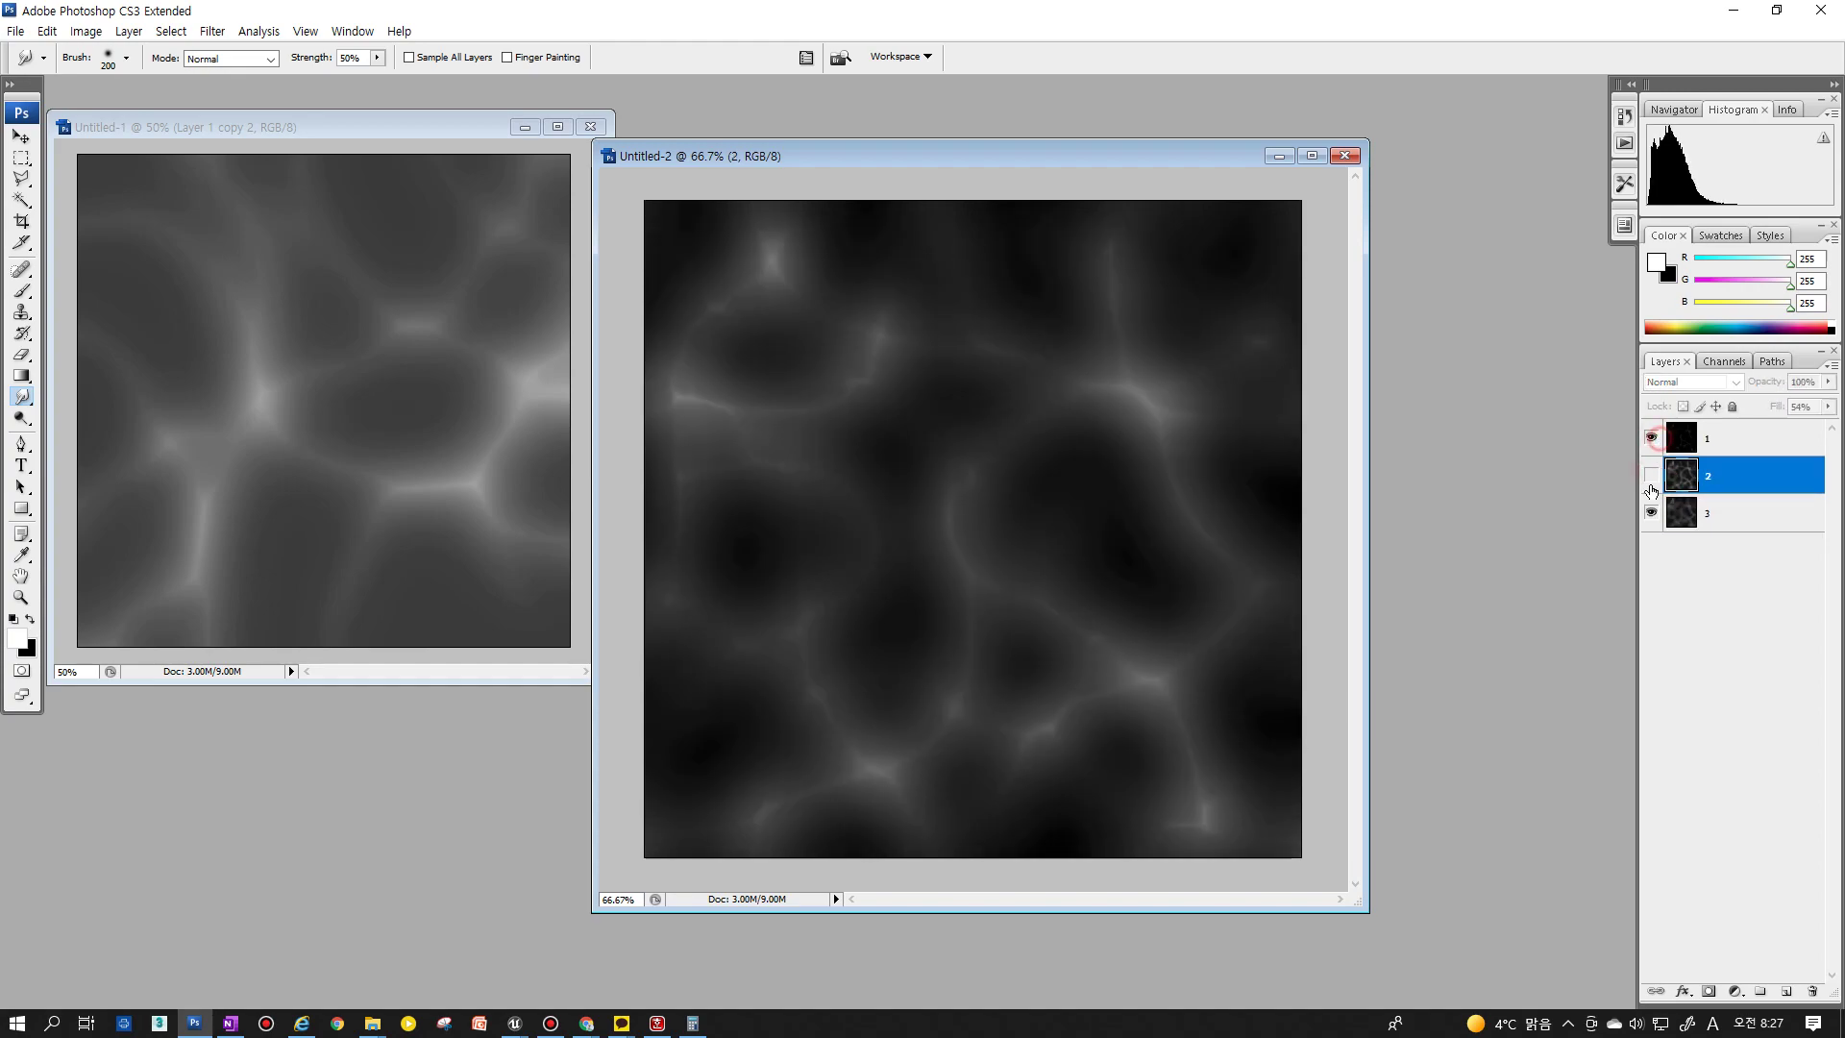
left_click(1651, 438)
Raise layer 3's Levels output black to lift its shadows to dark grey
left_click(171, 32)
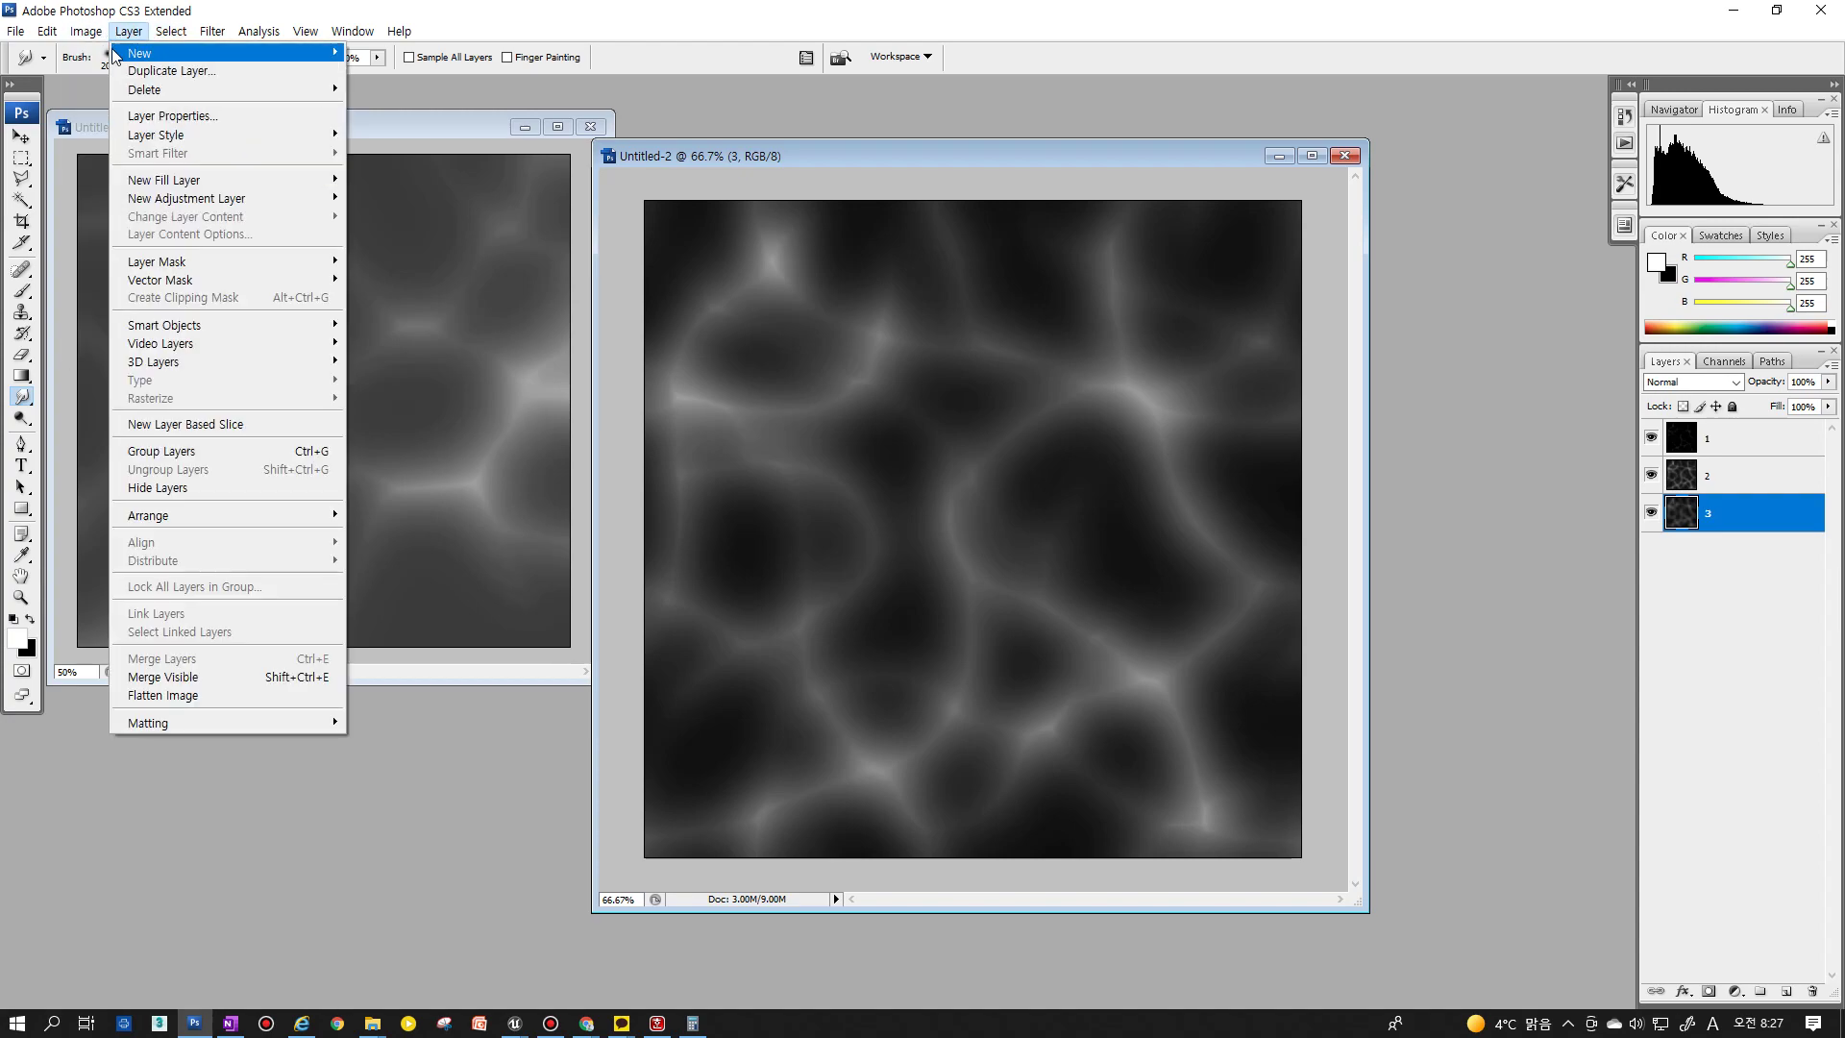
left_click(293, 79)
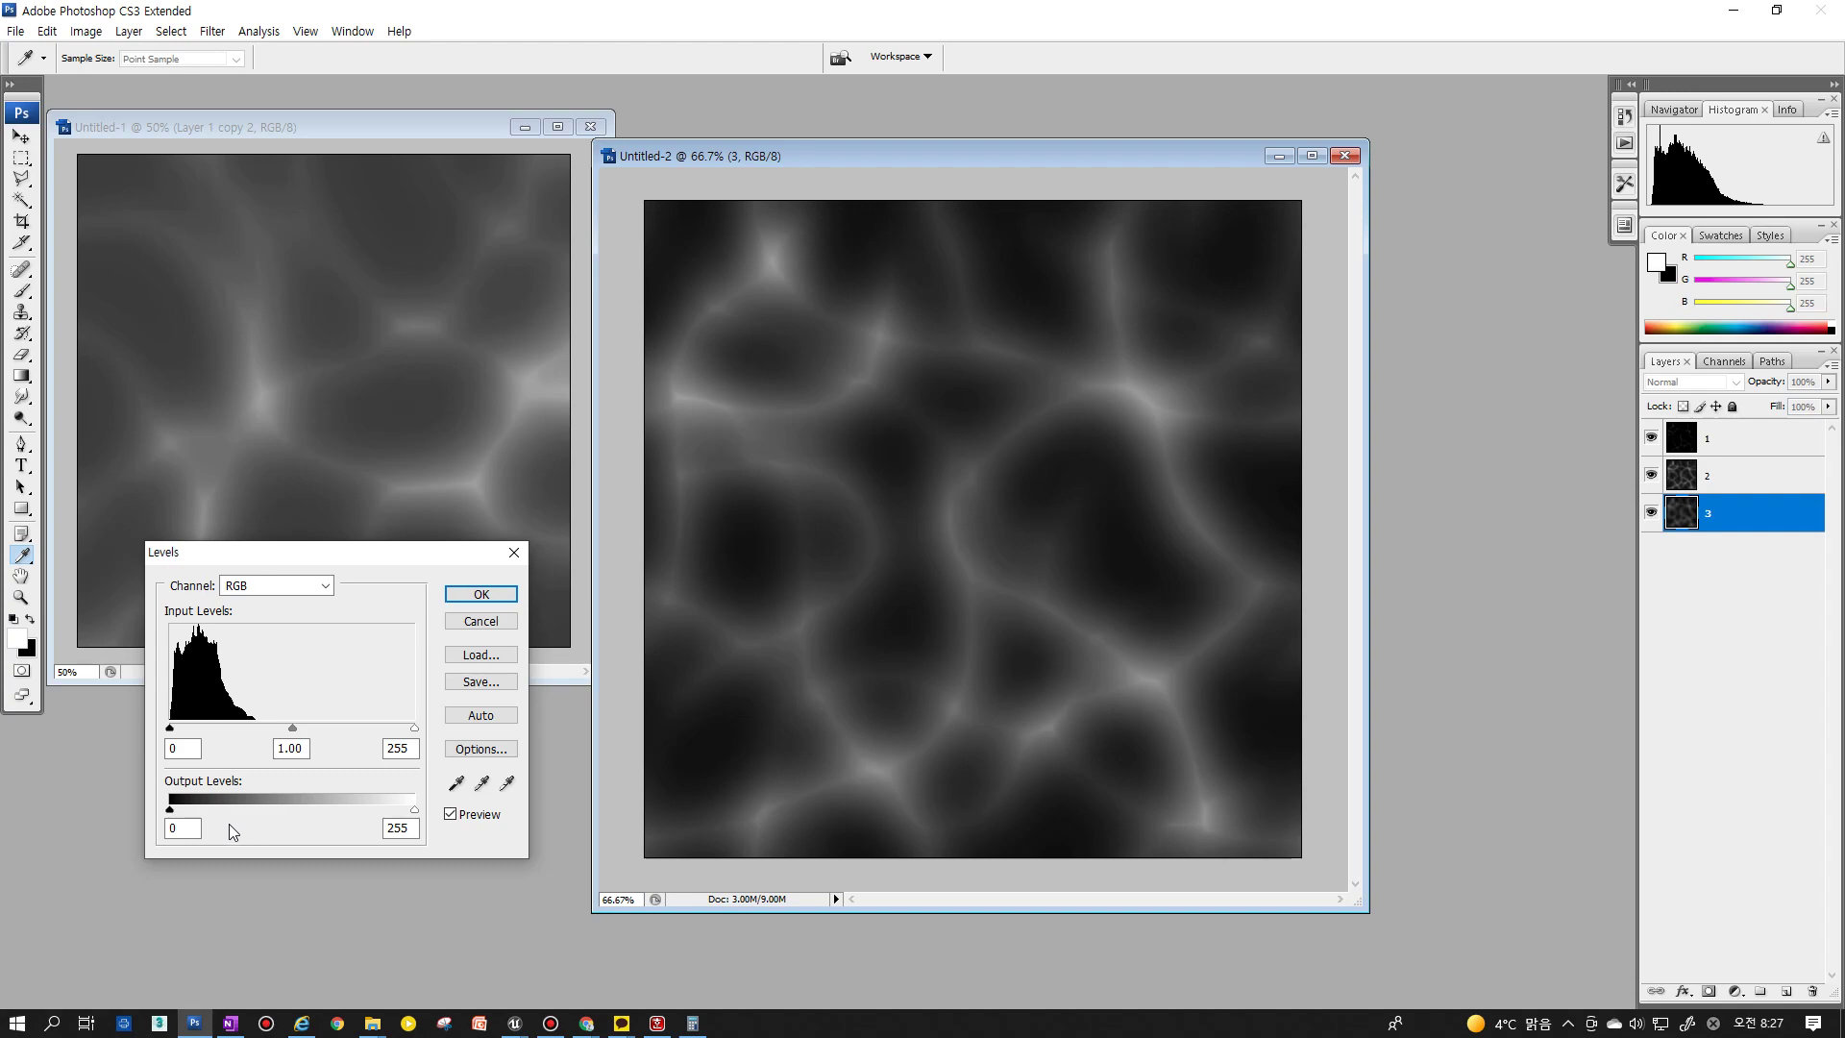
left_click_drag(171, 811, 205, 811)
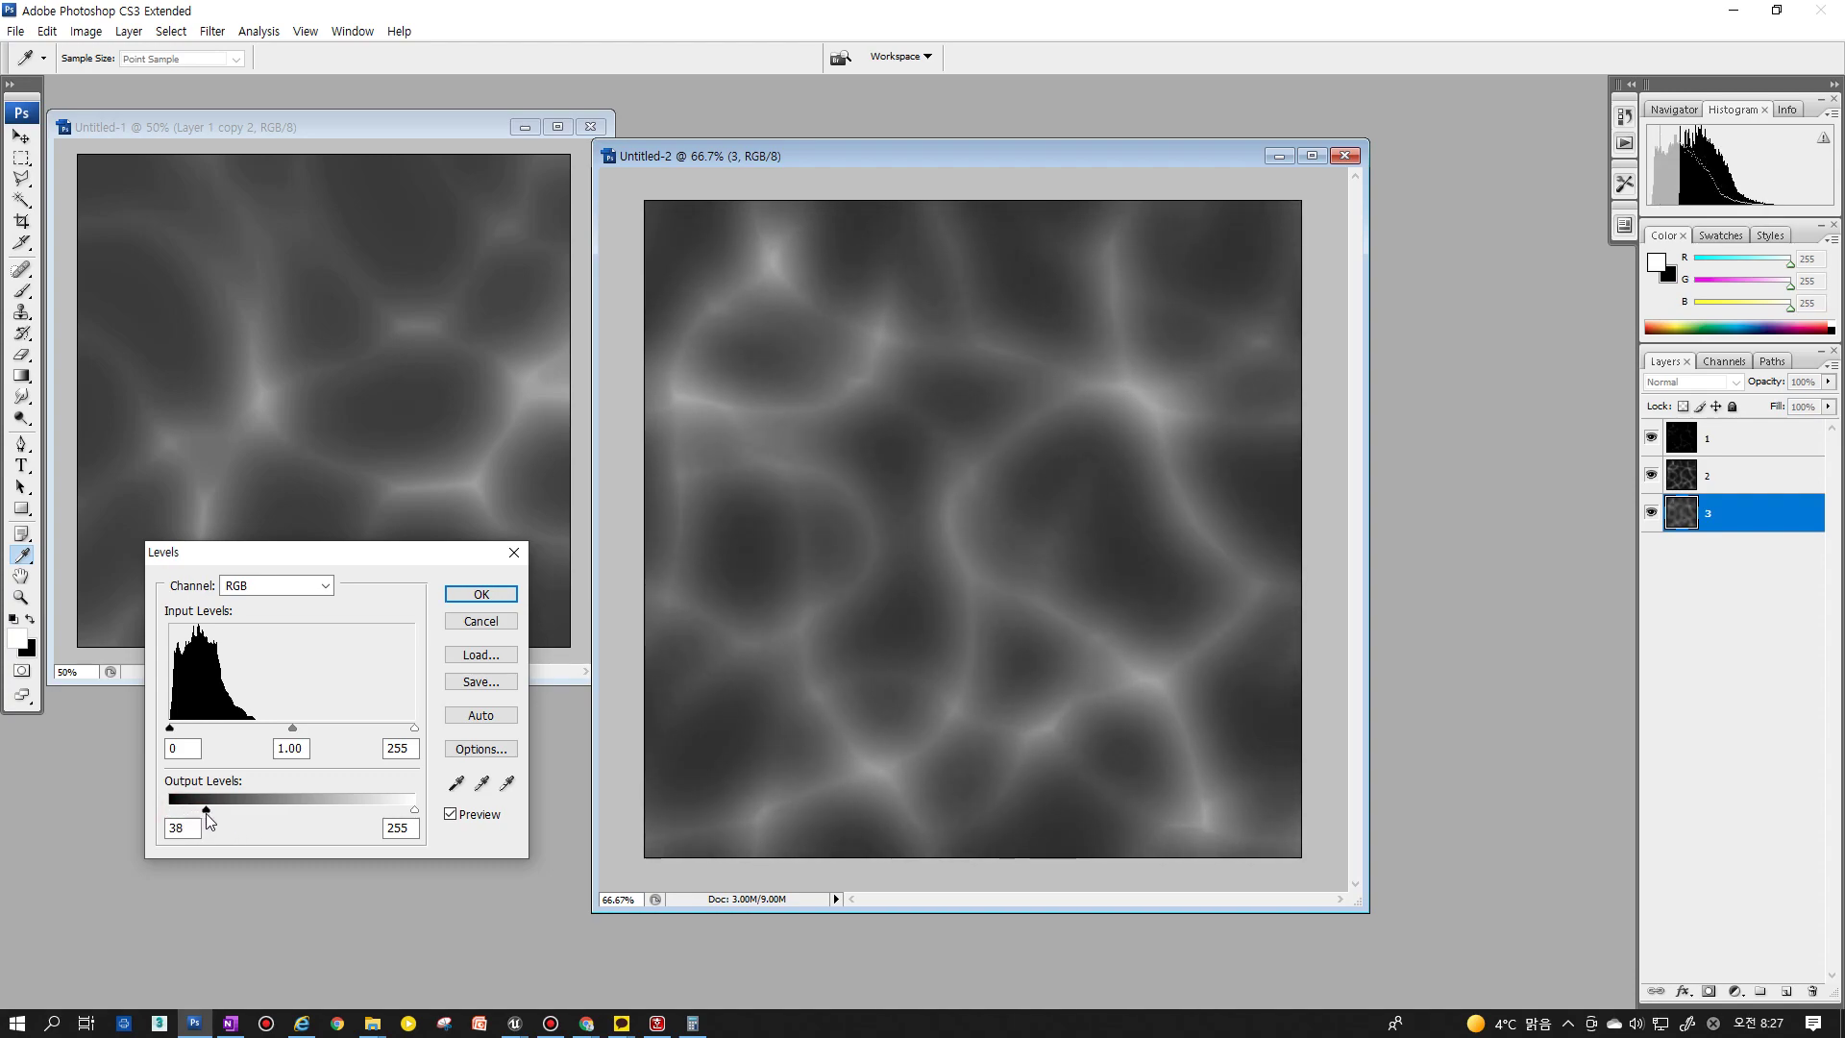
key("ctrl+z")
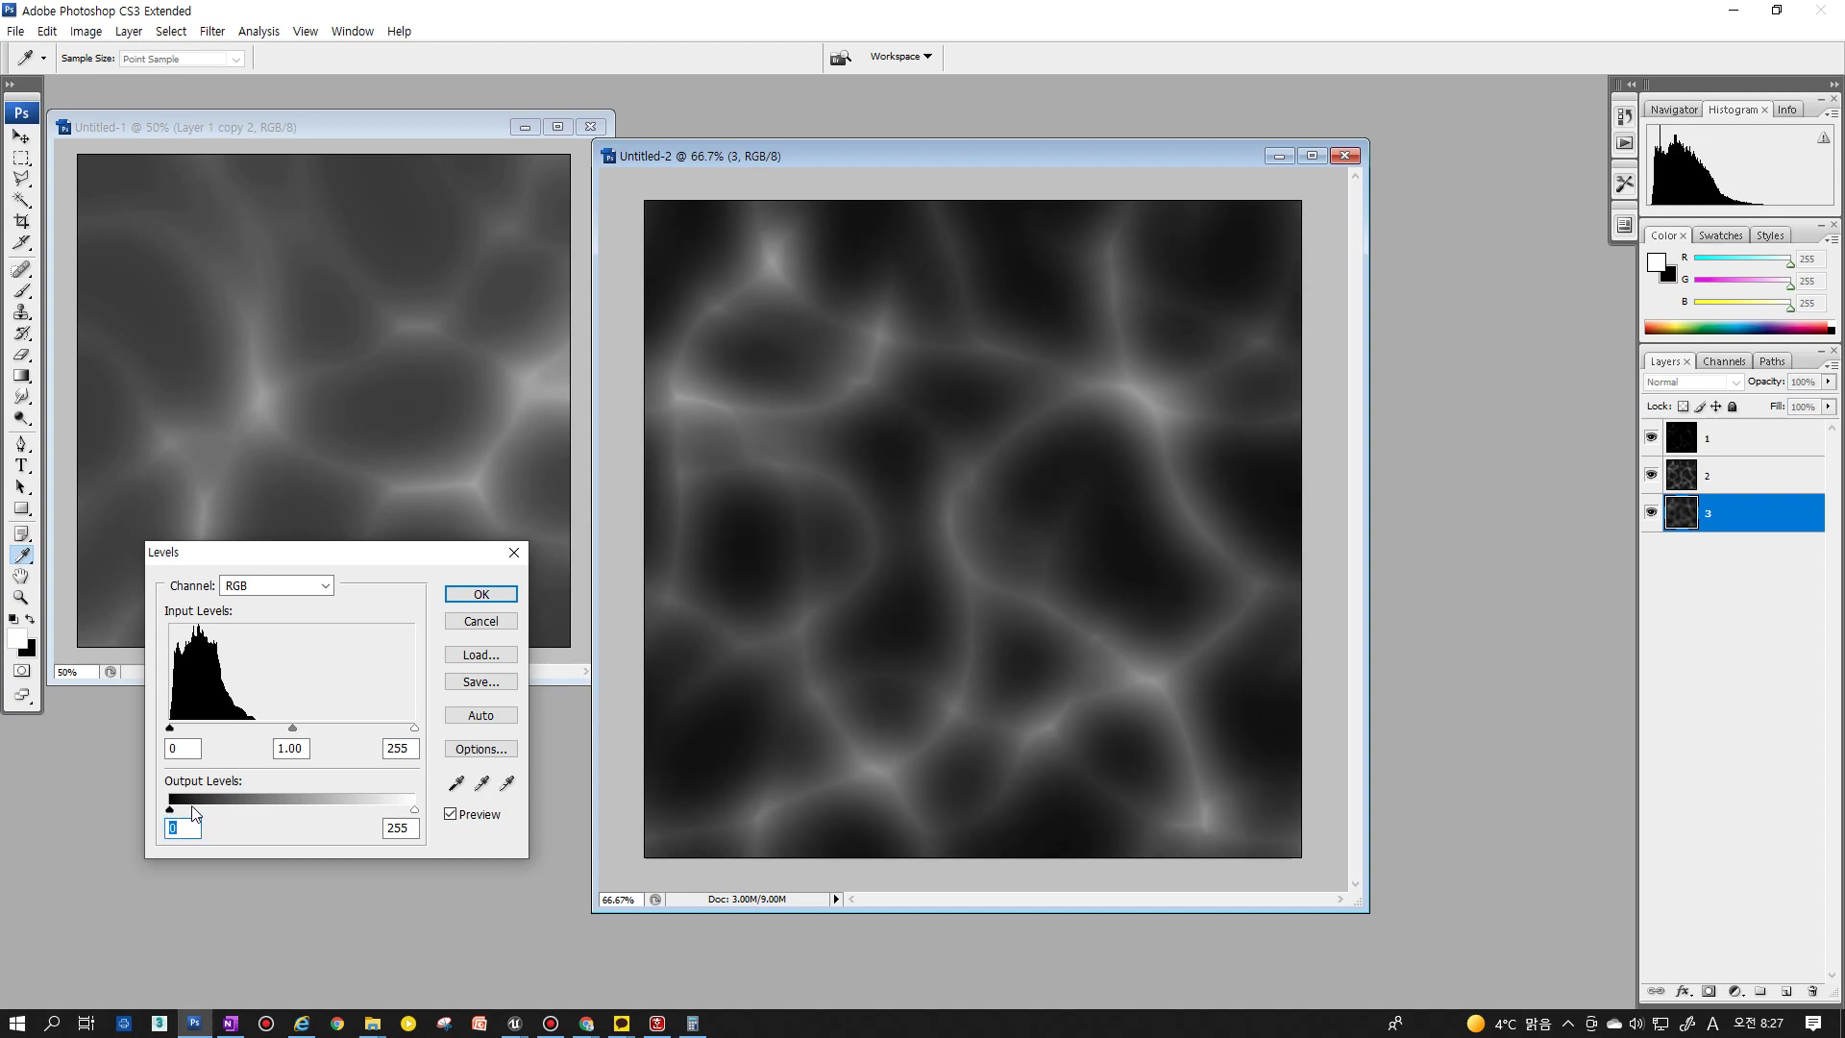
left_click_drag(172, 811, 203, 813)
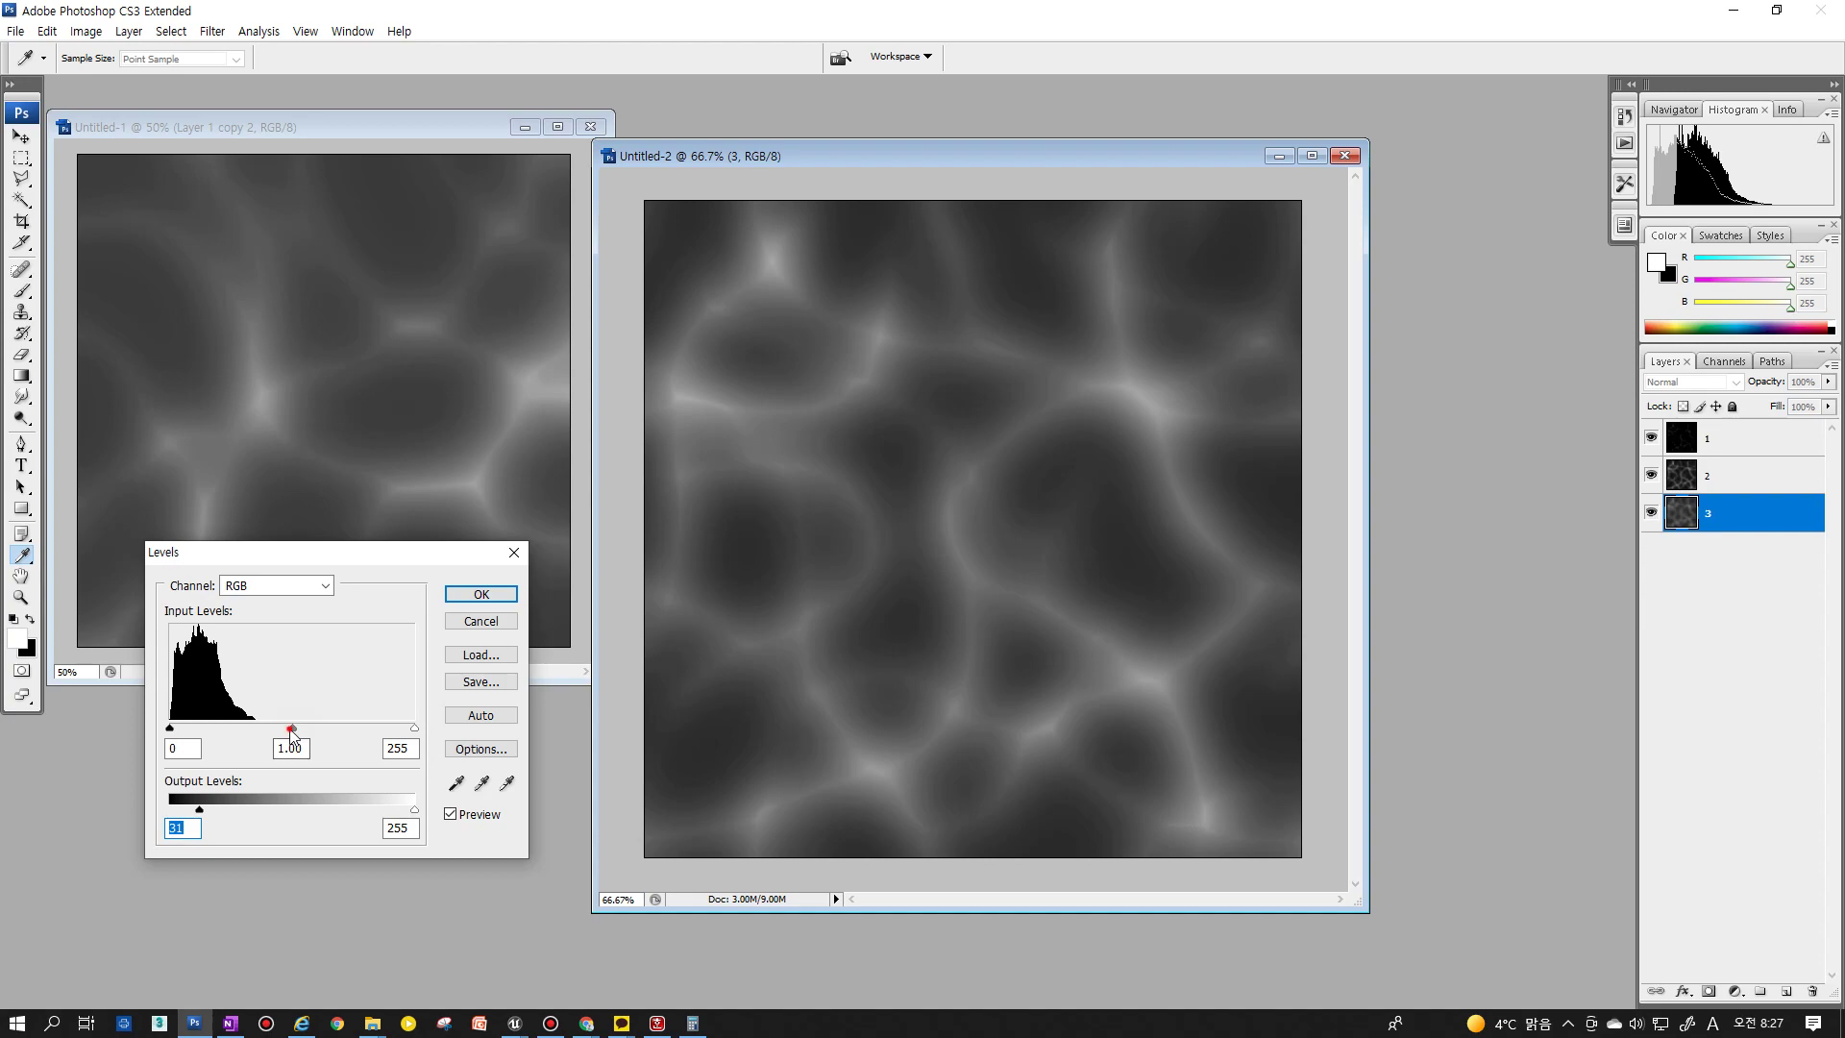
Test input white and black changes, then settle layer 3's midtones near 0.93
mouse_move(292, 729)
left_mouse_down()
mouse_move(326, 730)
mouse_move(289, 730)
left_mouse_up()
left_click_drag(415, 729, 331, 730)
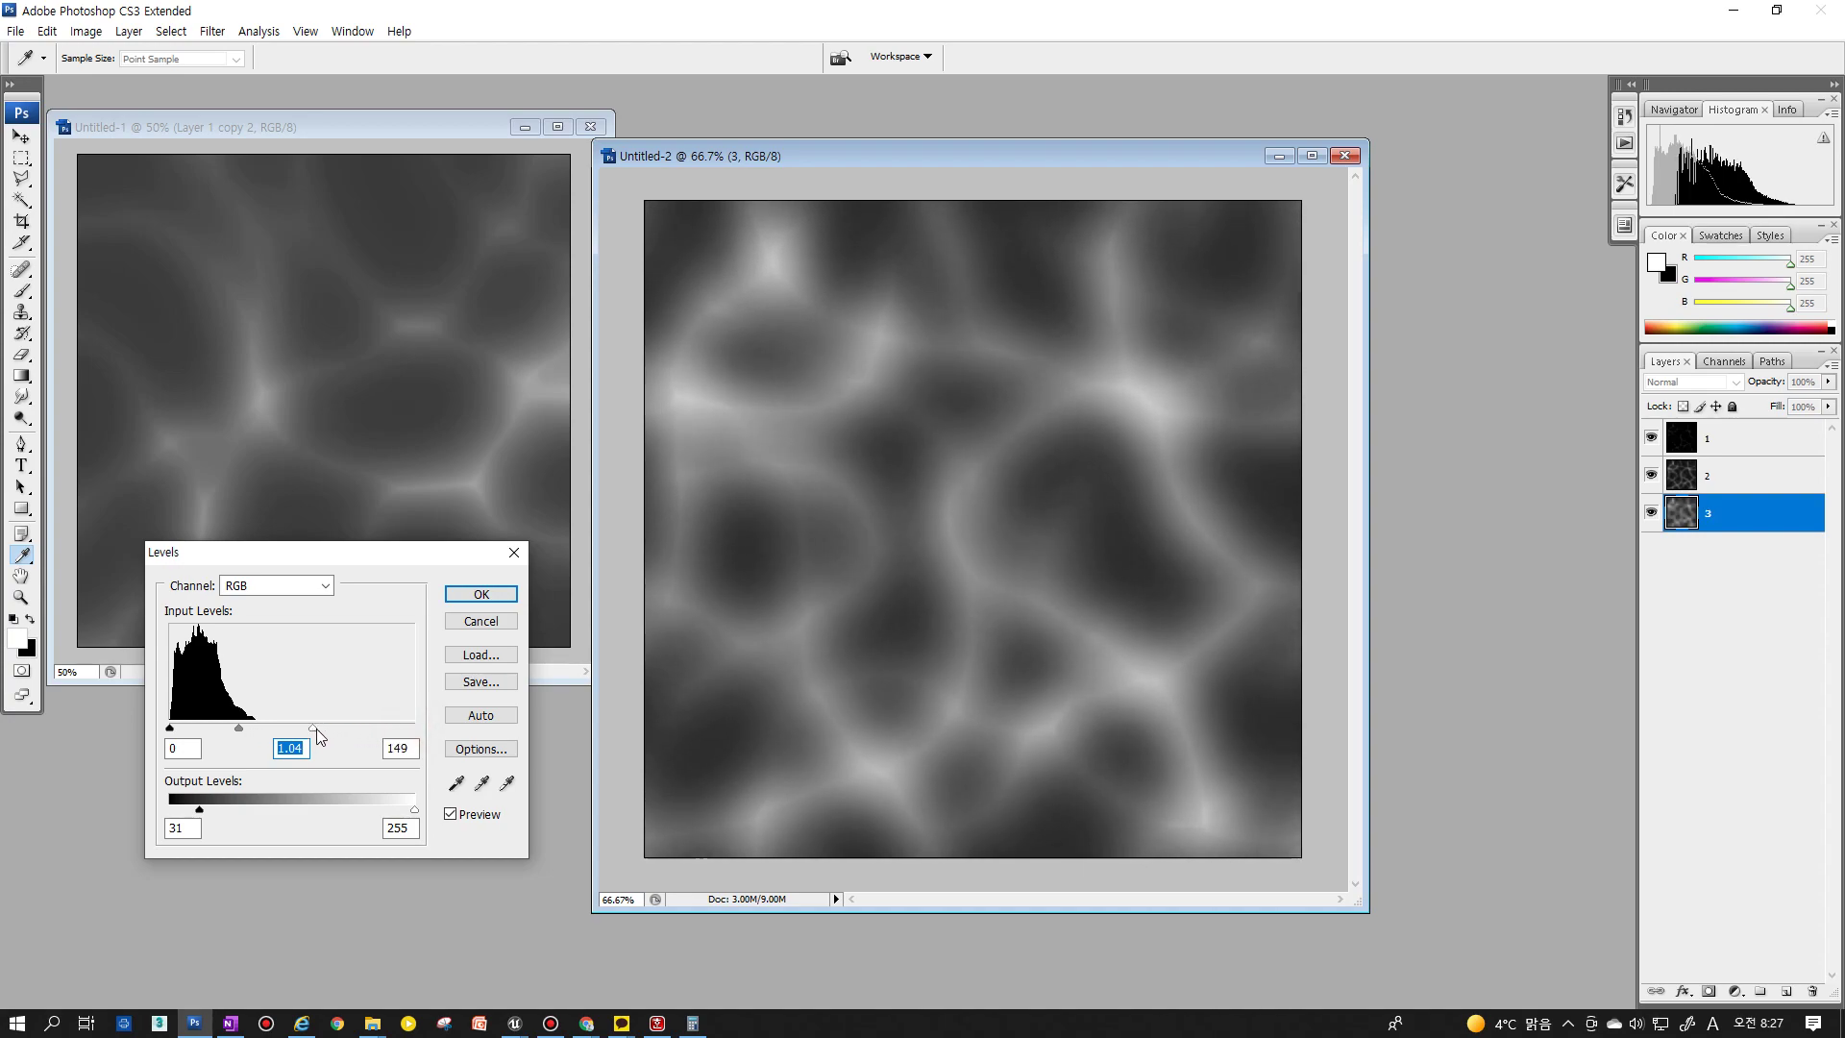
key("ctrl+z")
left_click_drag(170, 729, 297, 728)
key("ctrl+z")
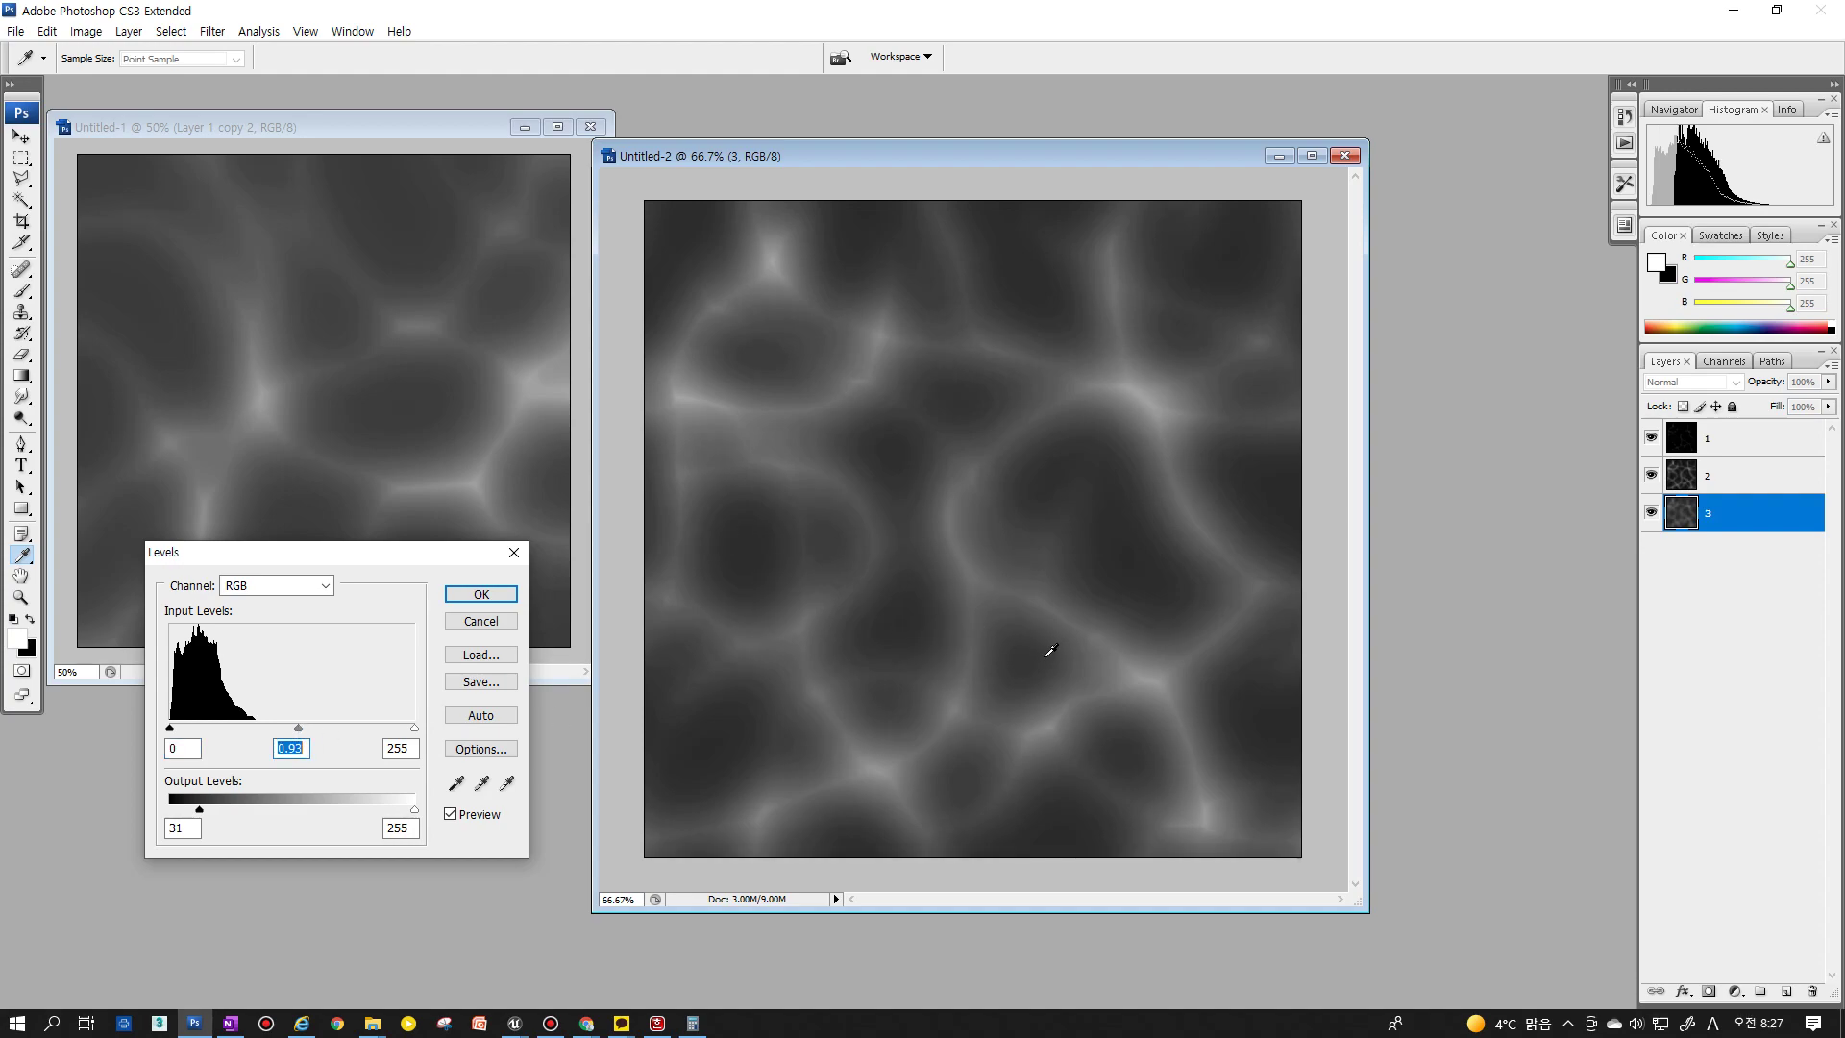
mouse_move(298, 729)
left_mouse_down()
mouse_move(323, 728)
mouse_move(279, 737)
mouse_move(297, 735)
left_mouse_up()
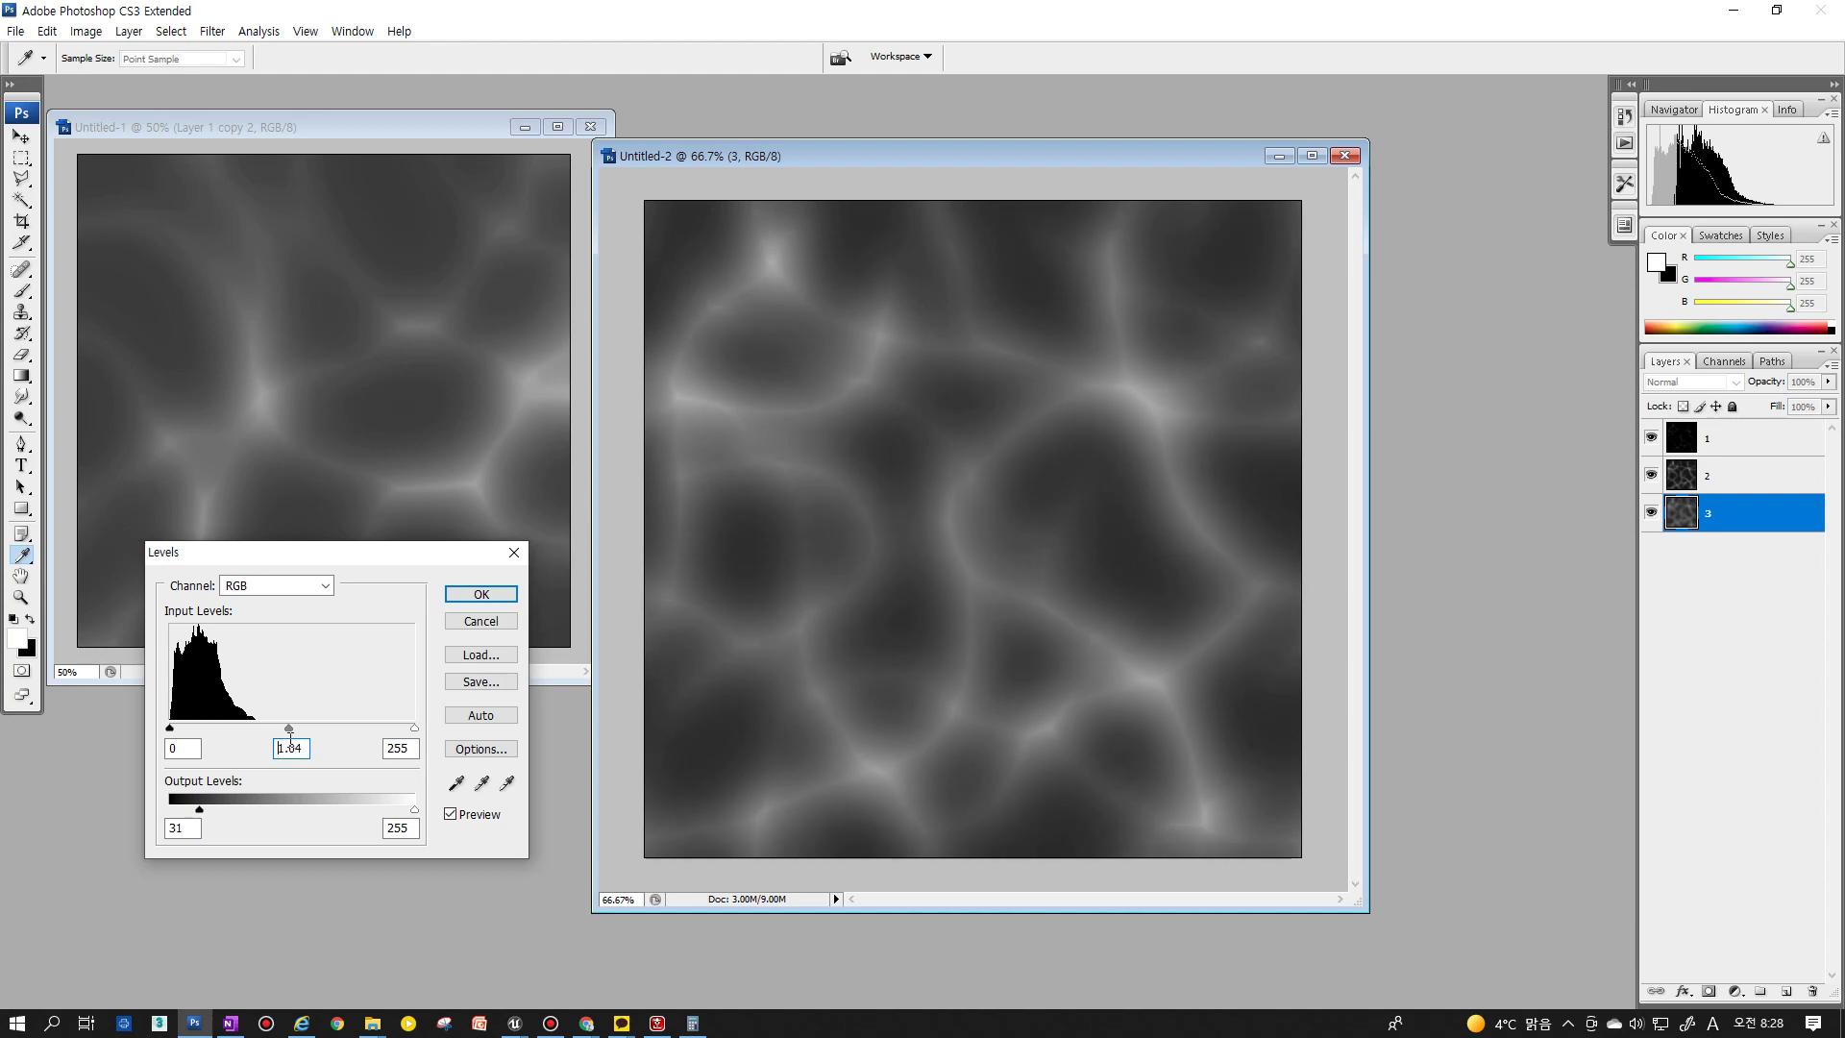
left_click_drag(298, 730, 266, 730)
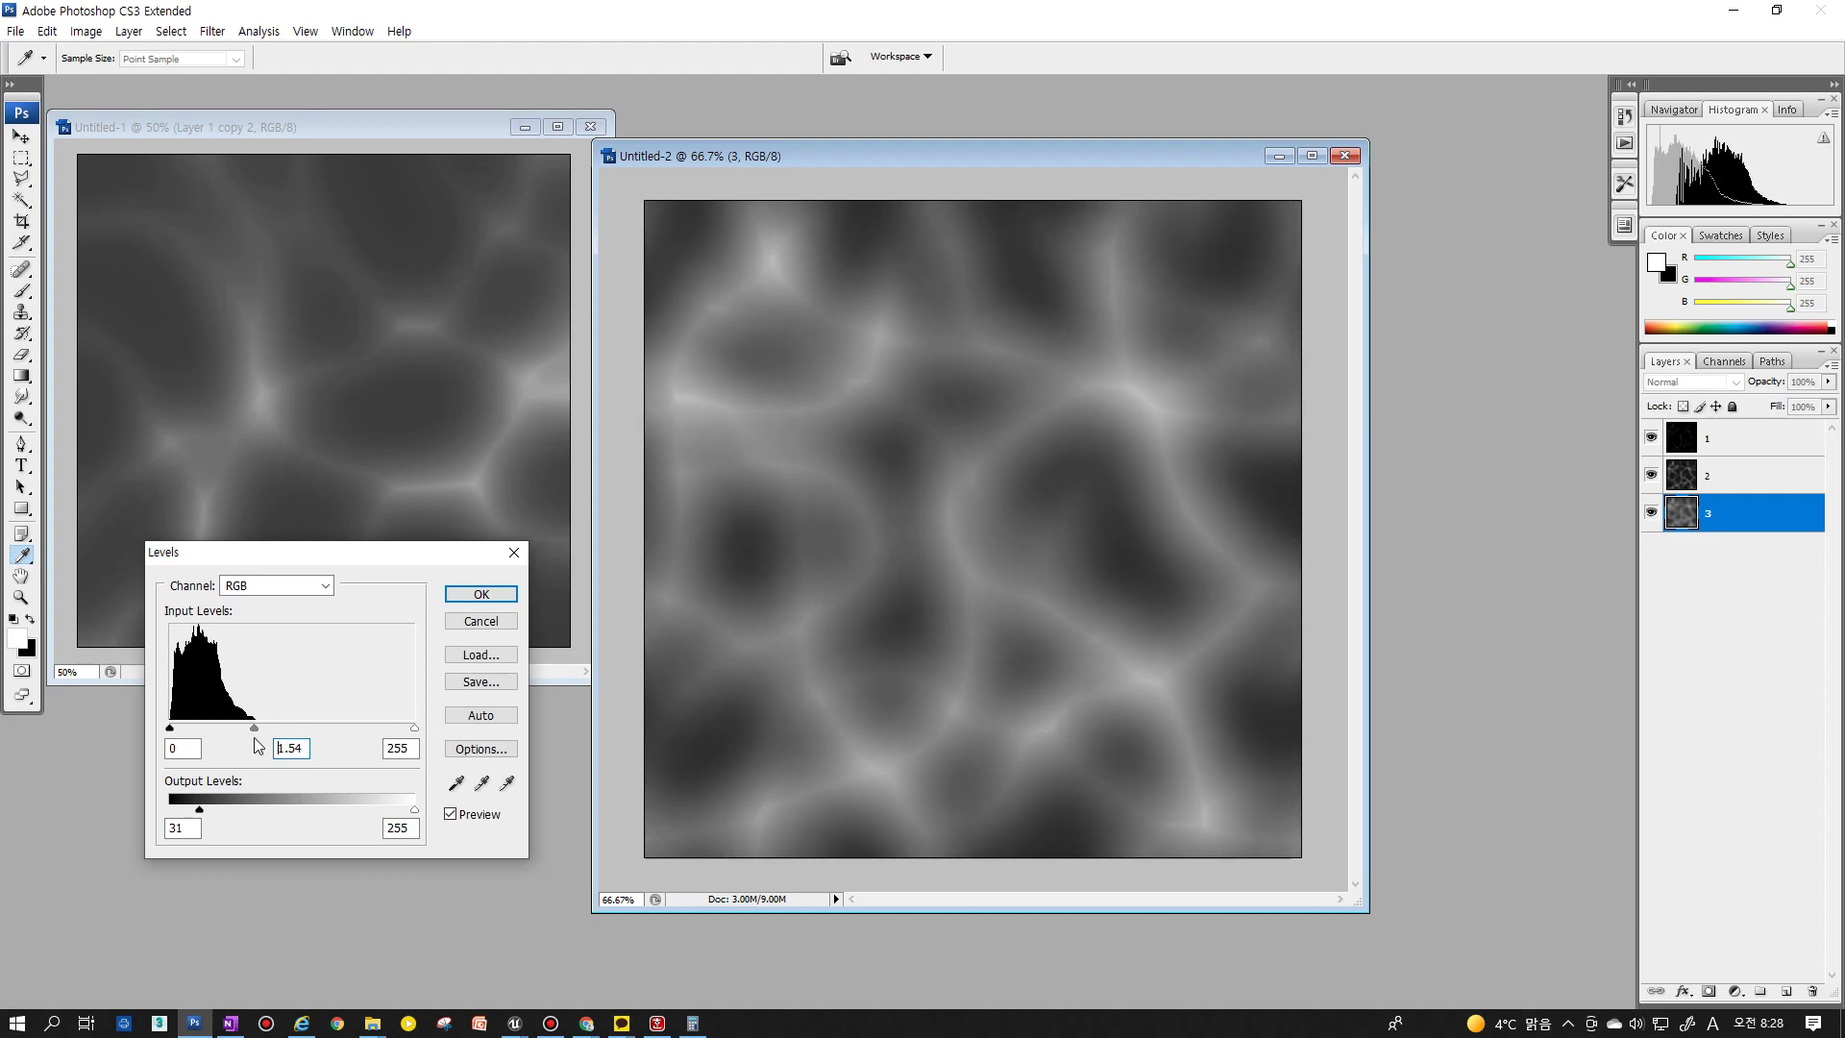
left_click_drag(266, 740, 299, 742)
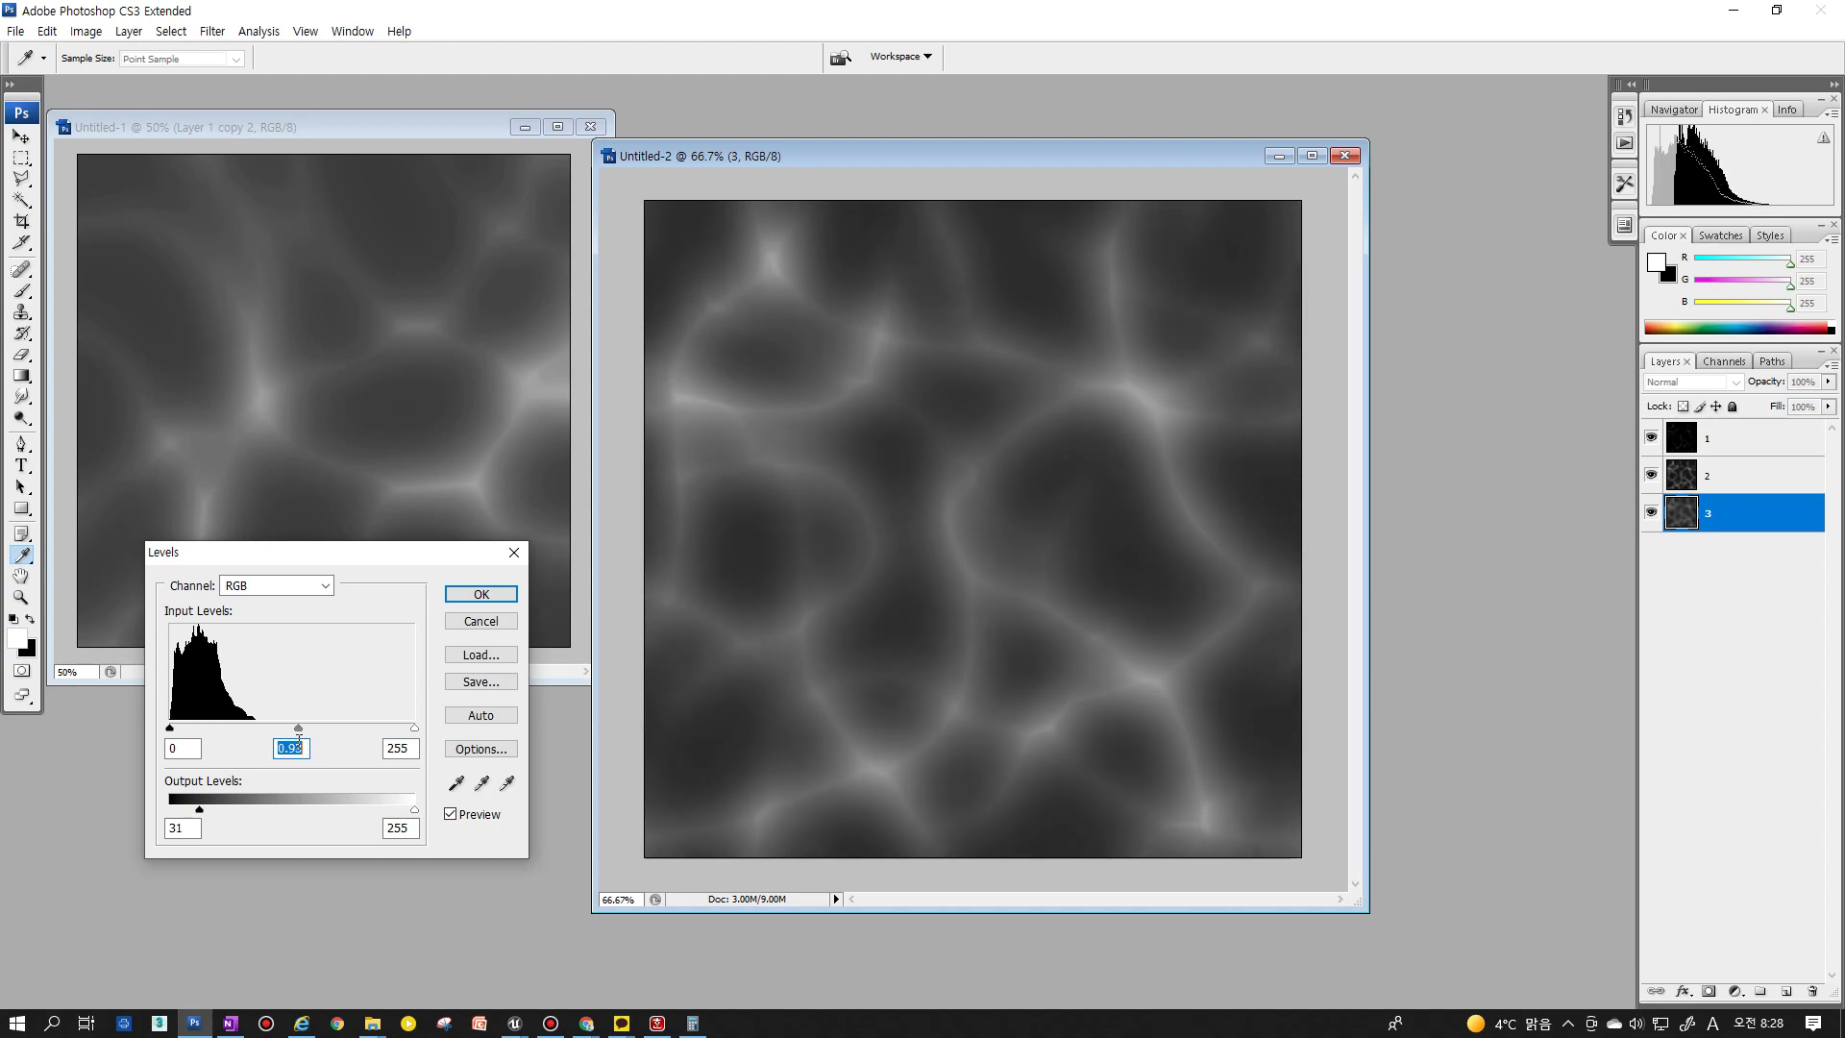
left_click_drag(199, 810, 198, 814)
Apply the Levels correction and hide layers 1 and 2 so layer 3 shows alone
left_click(481, 593)
key("r")
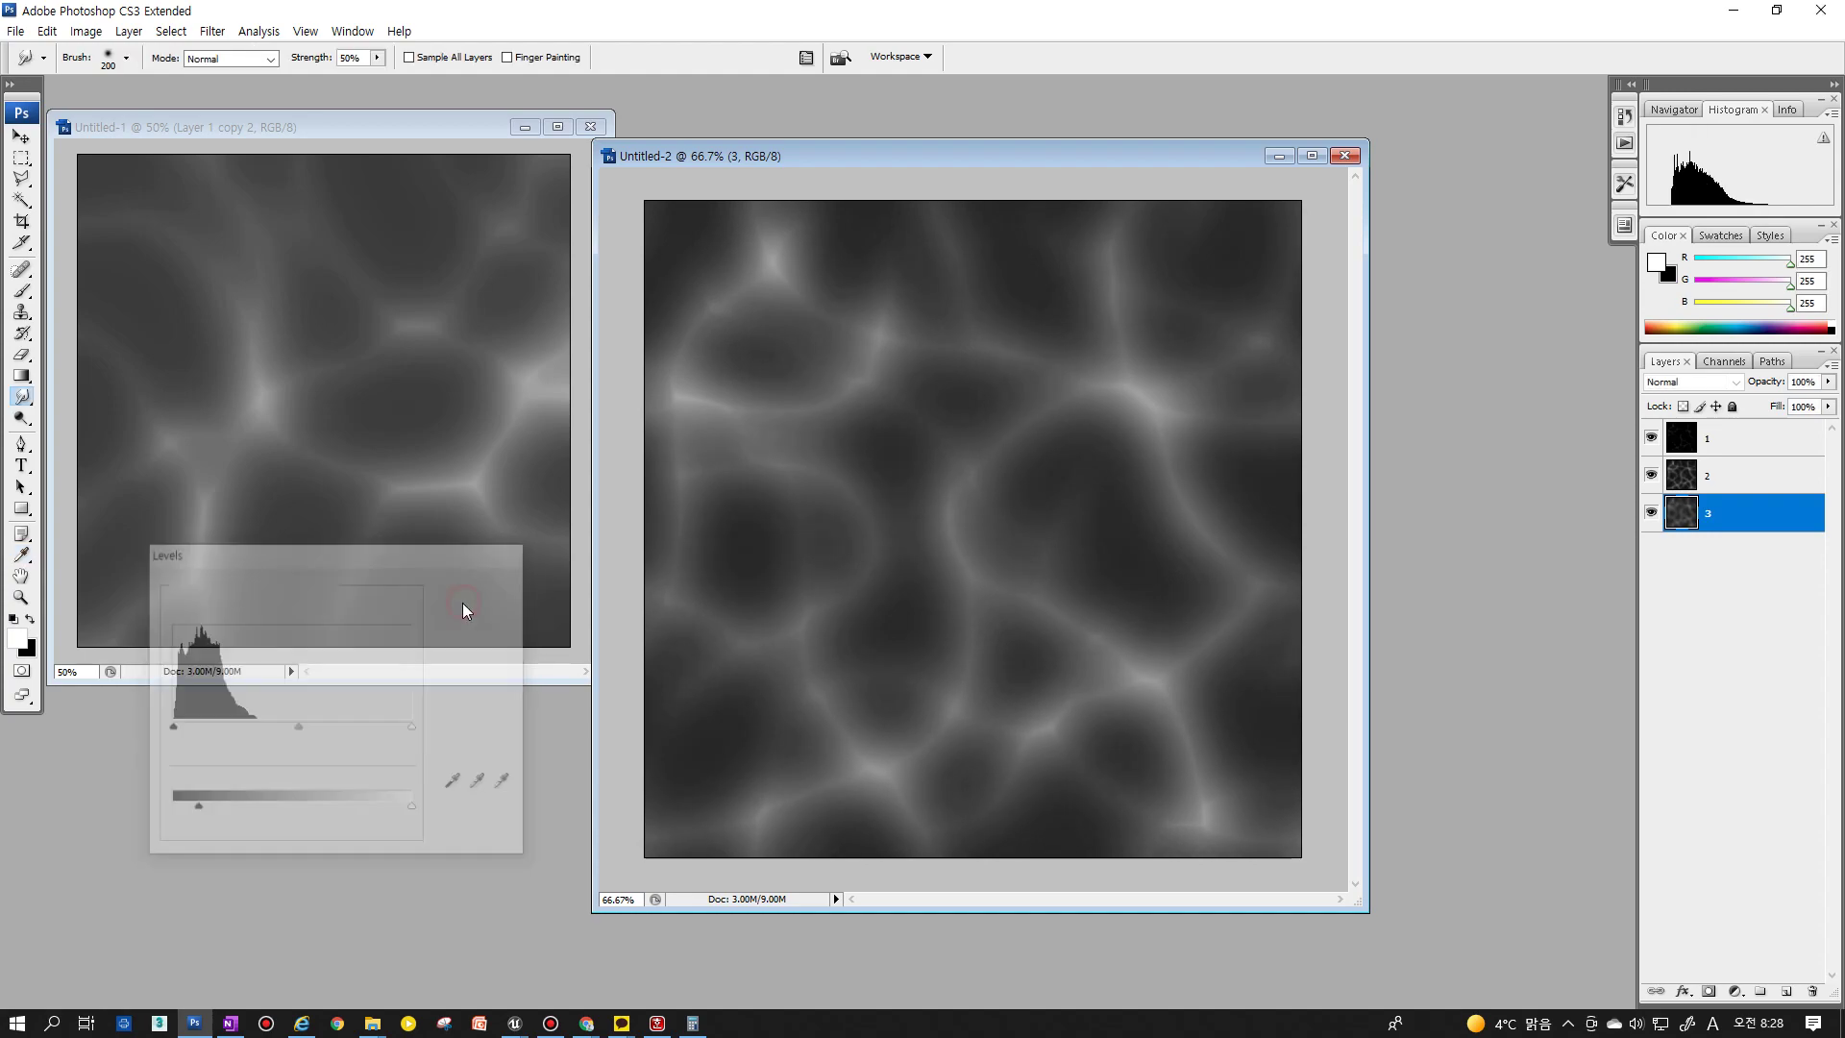
left_click(1651, 474)
left_click(1651, 438)
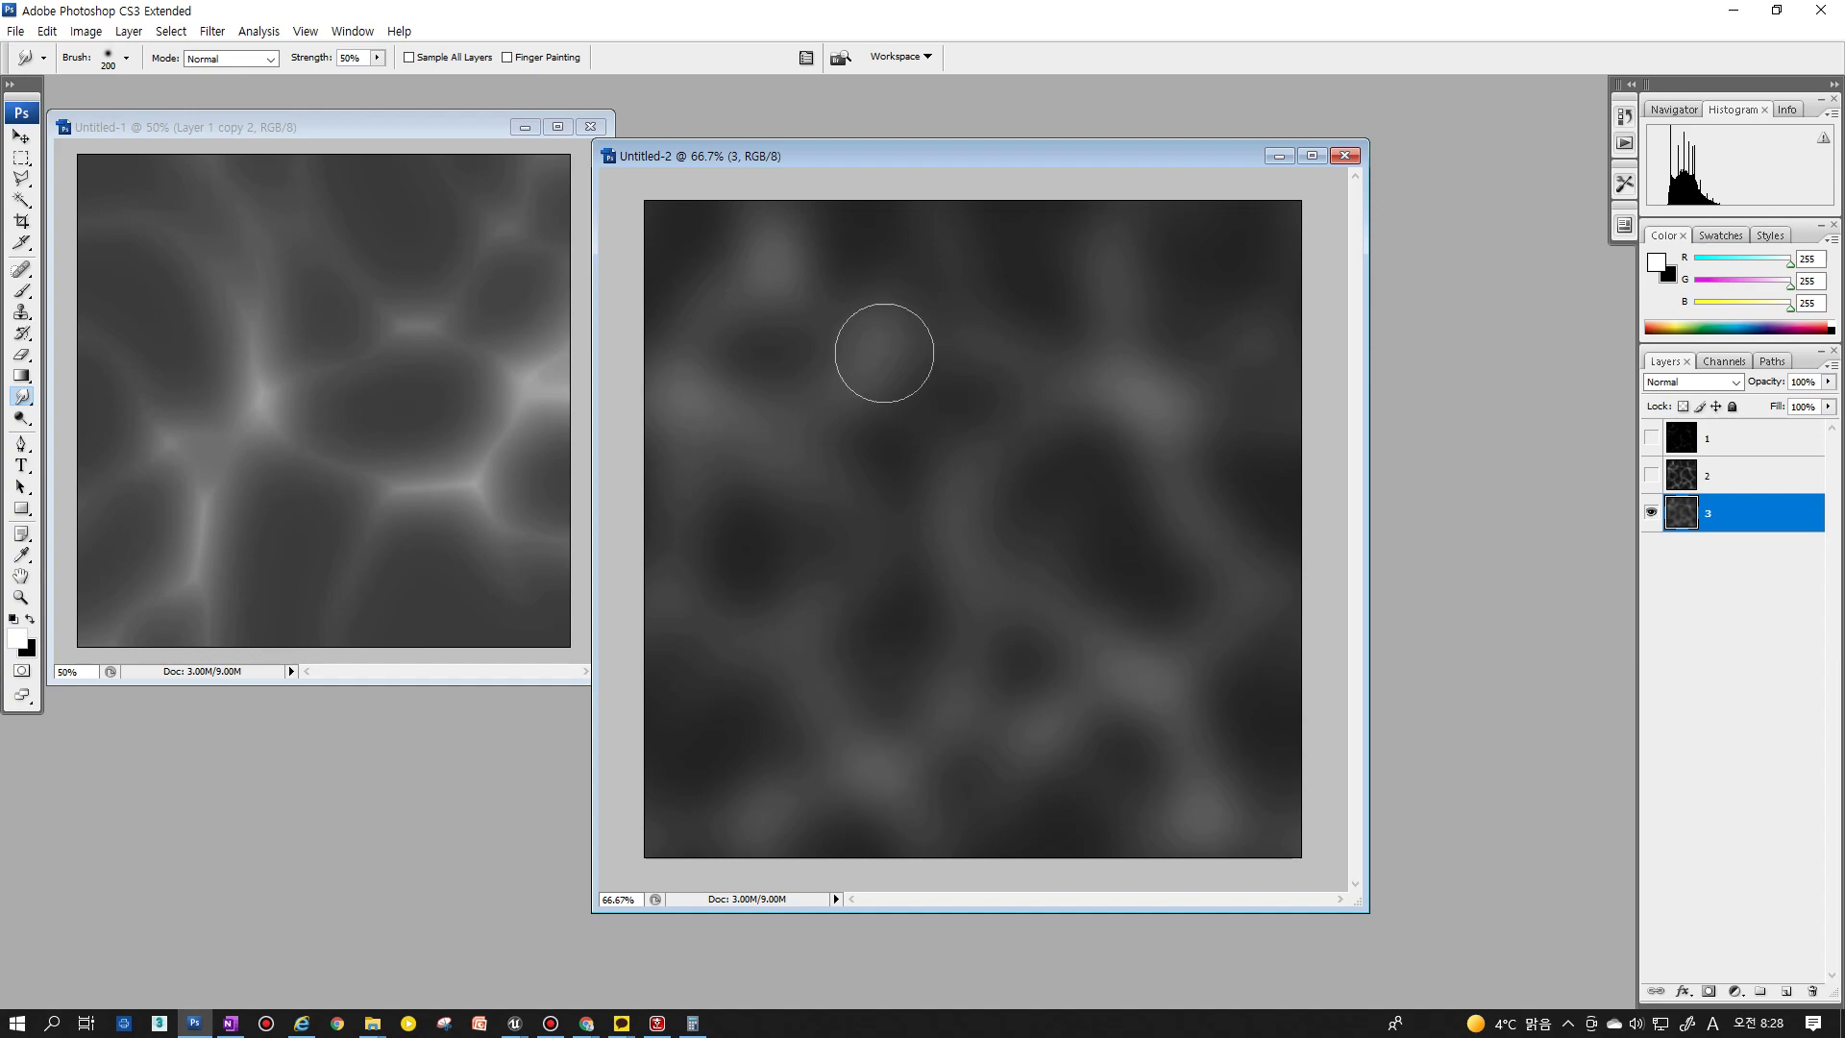
Blur layer 3 with a 10-pixel Gaussian Blur, then show layer 2 again
left_click(219, 32)
mouse_move(225, 225)
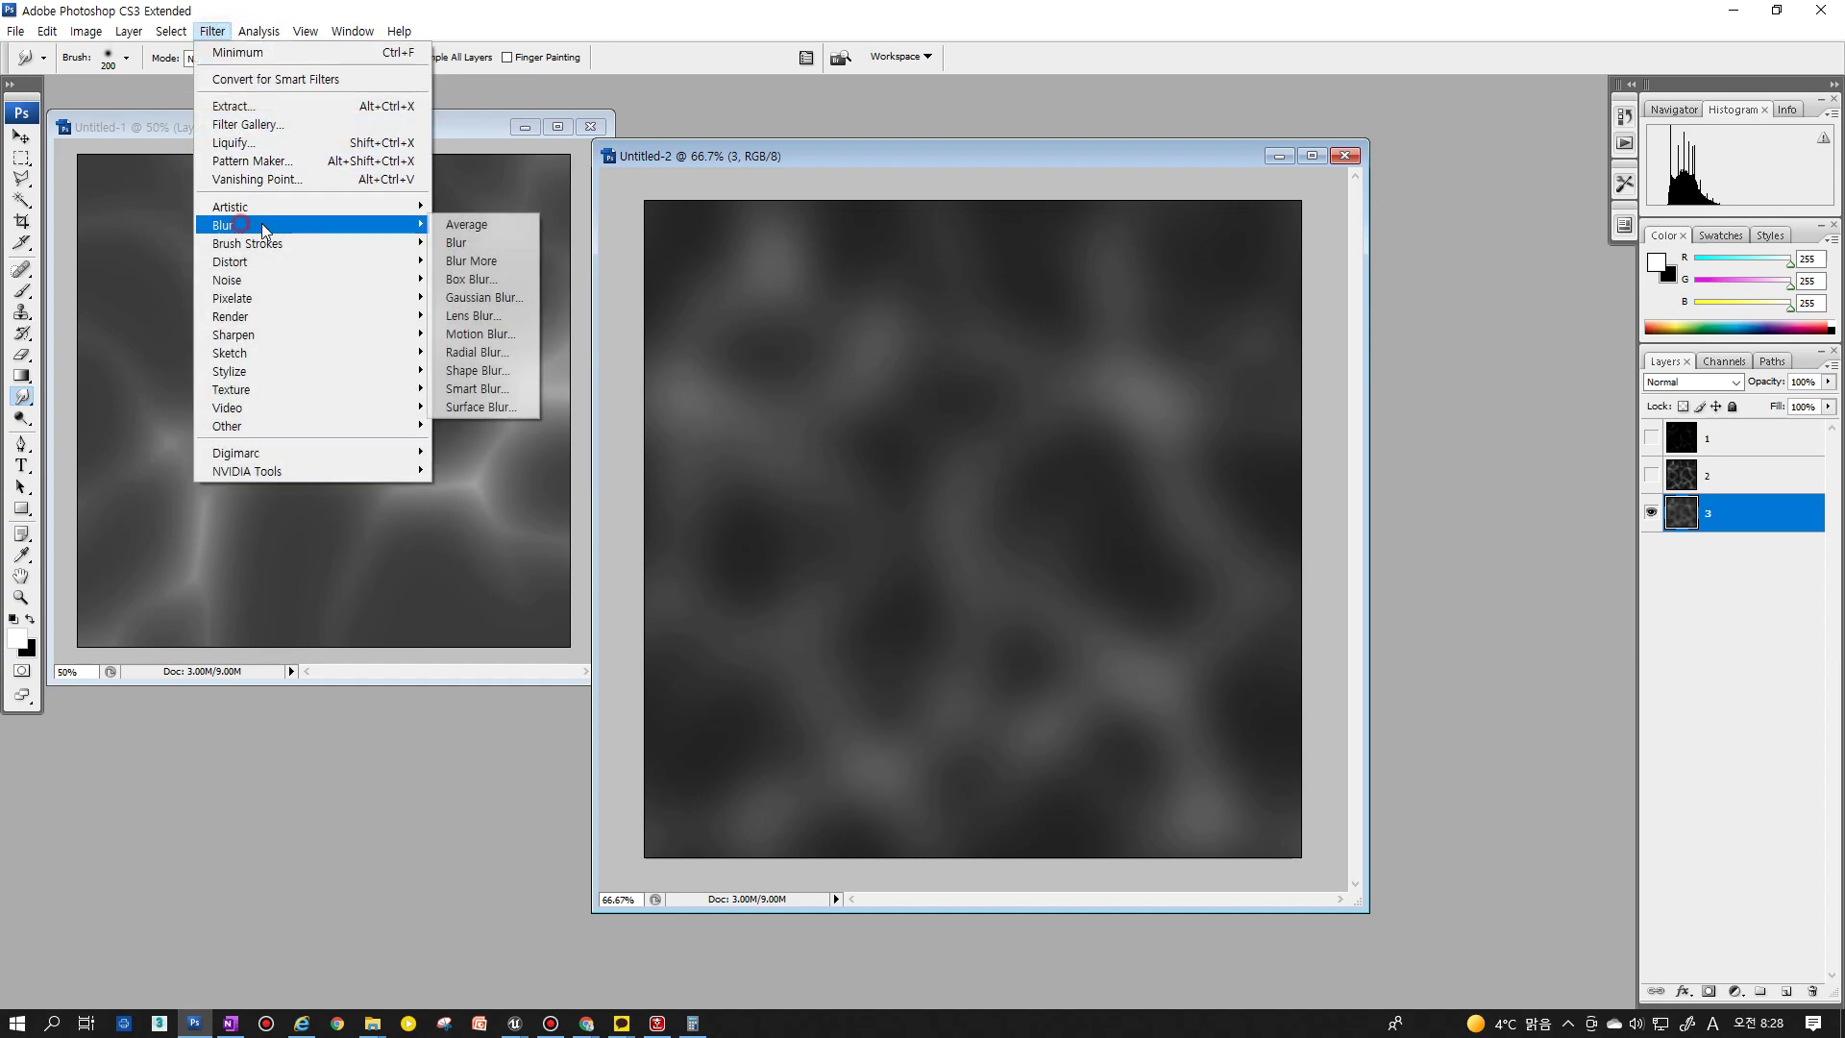
left_click(486, 300)
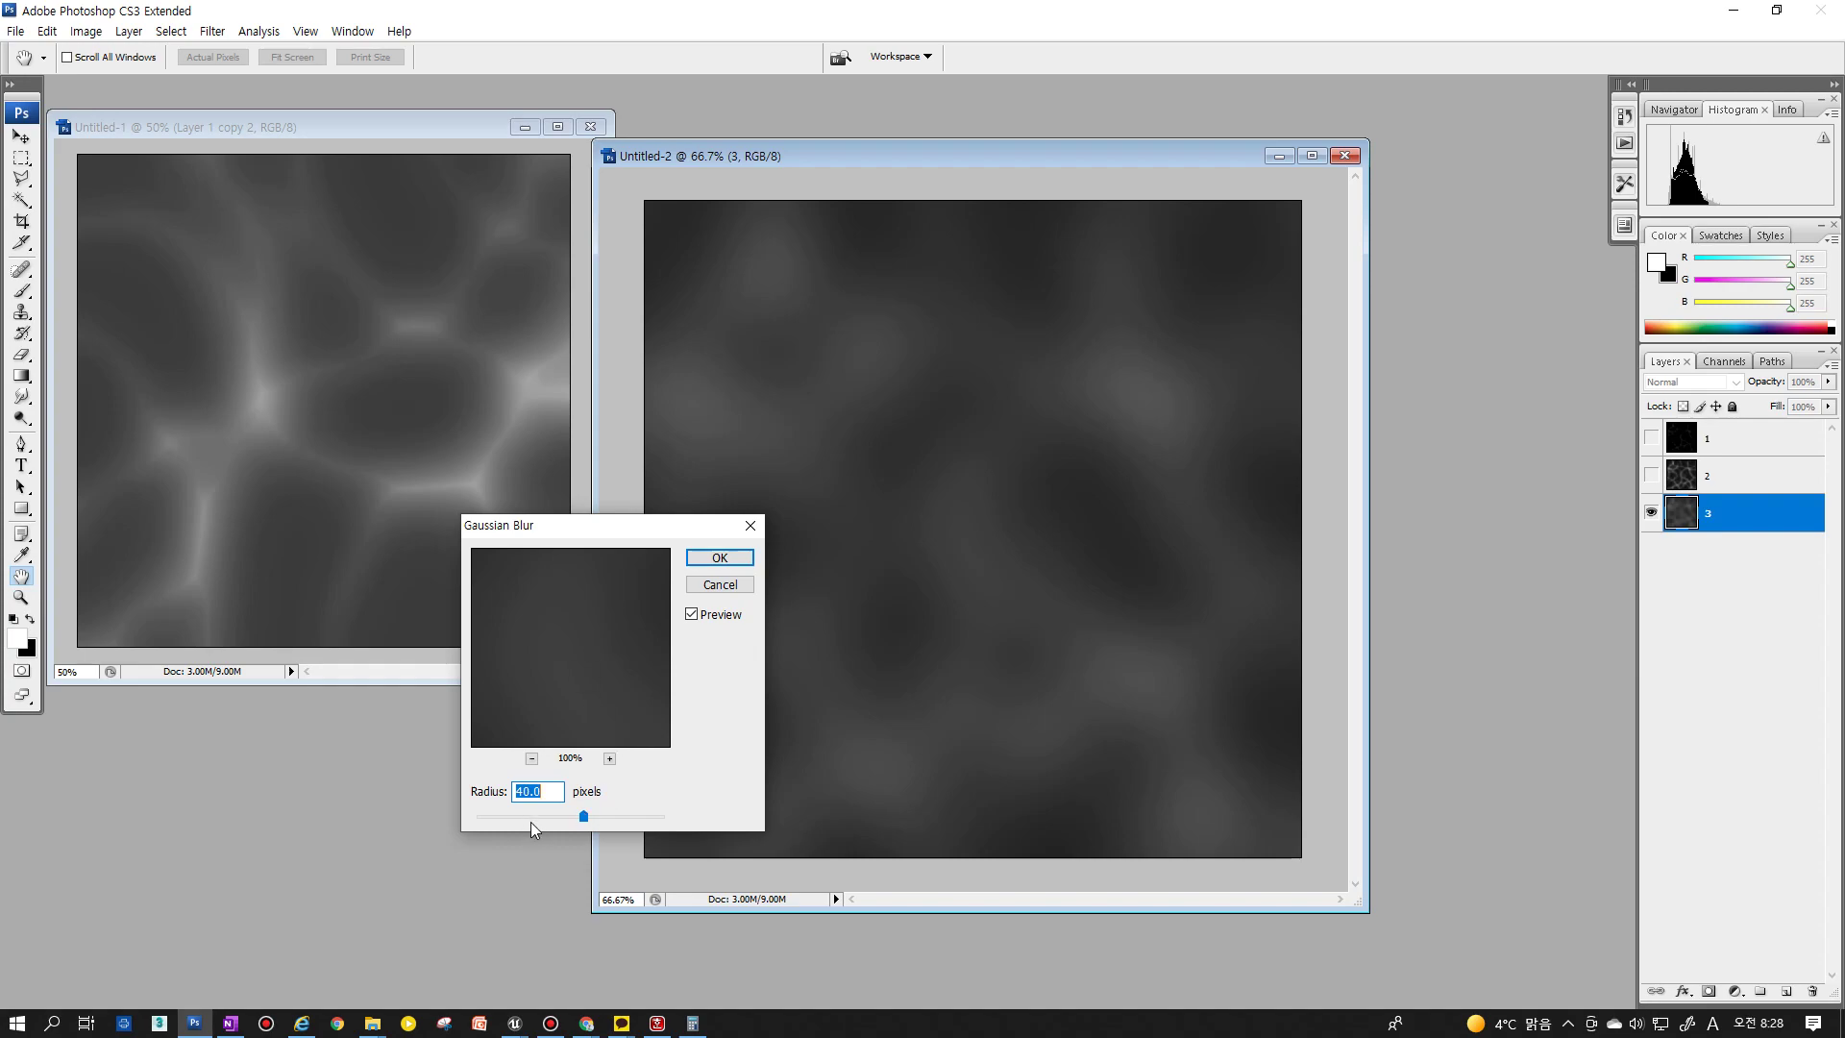
type("20")
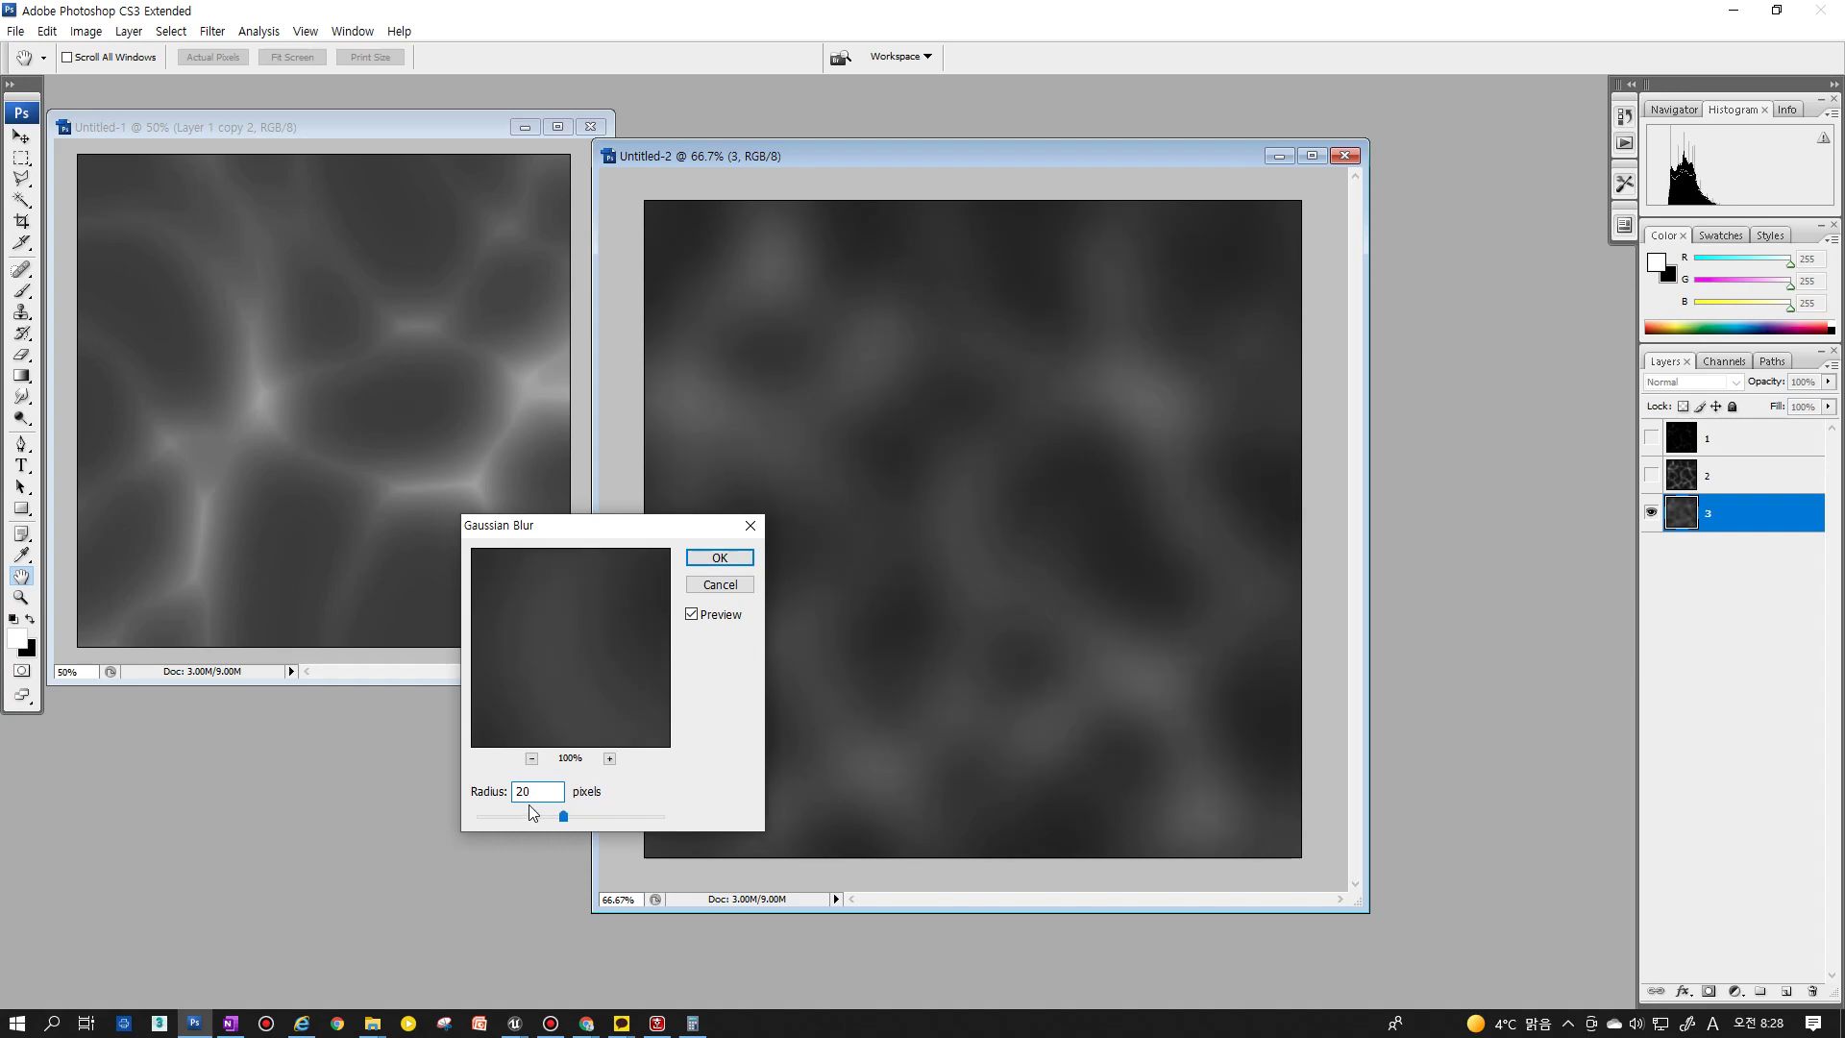
double_click(536, 791)
type("10")
left_click(719, 557)
key("r")
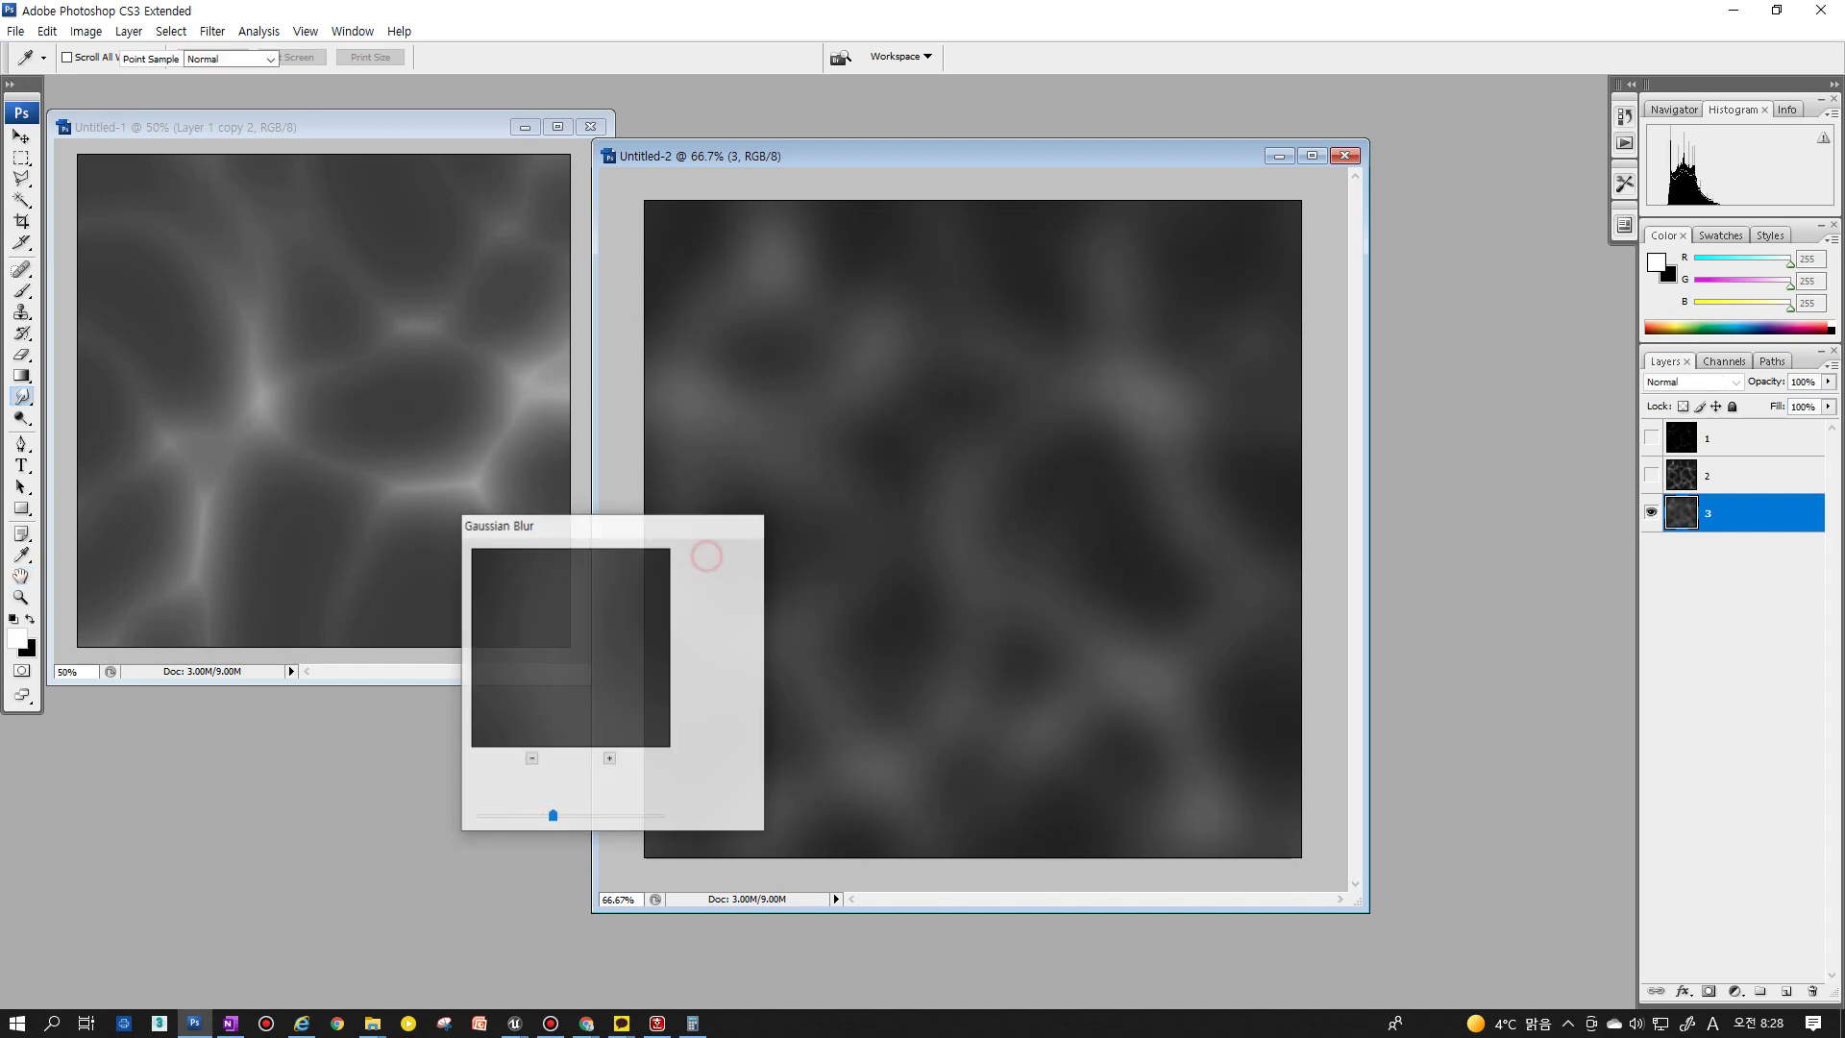
left_click(1652, 476)
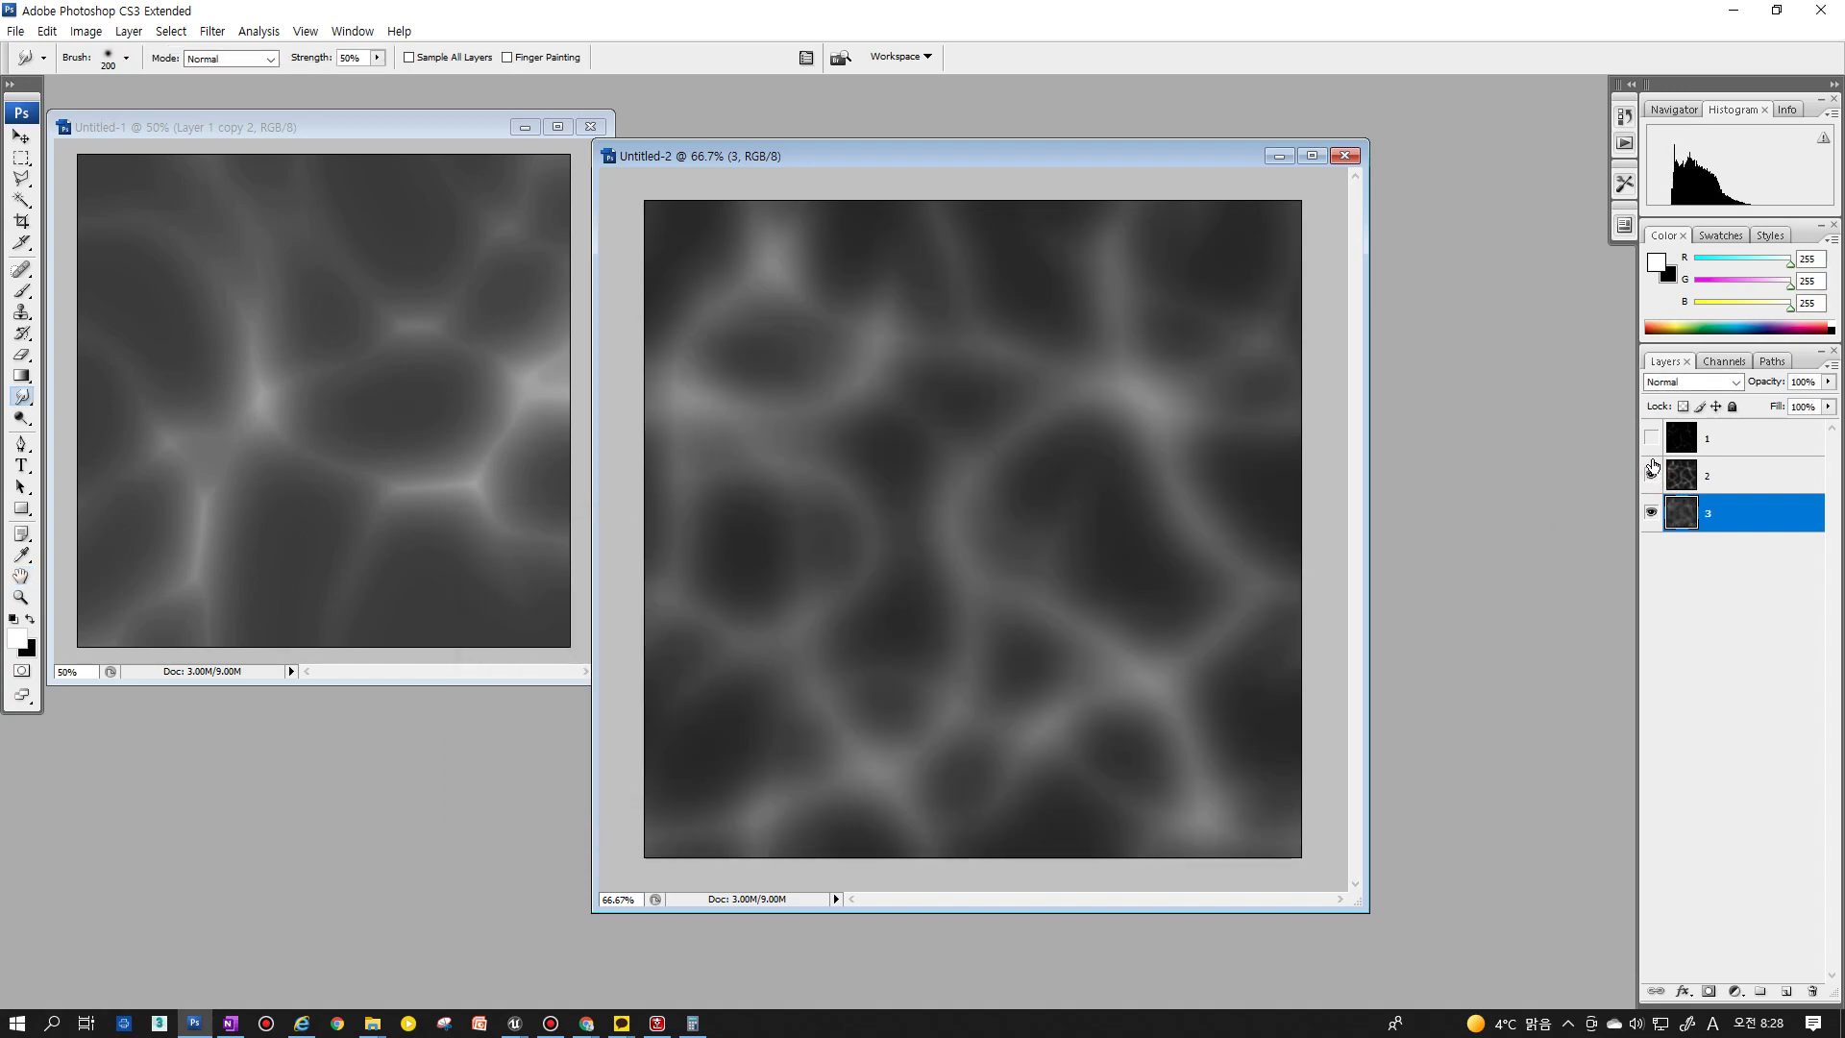
Lower layer 2's fill to about 52% and make layers 1 and 3 visible again
left_click(1651, 512)
left_click(1749, 476)
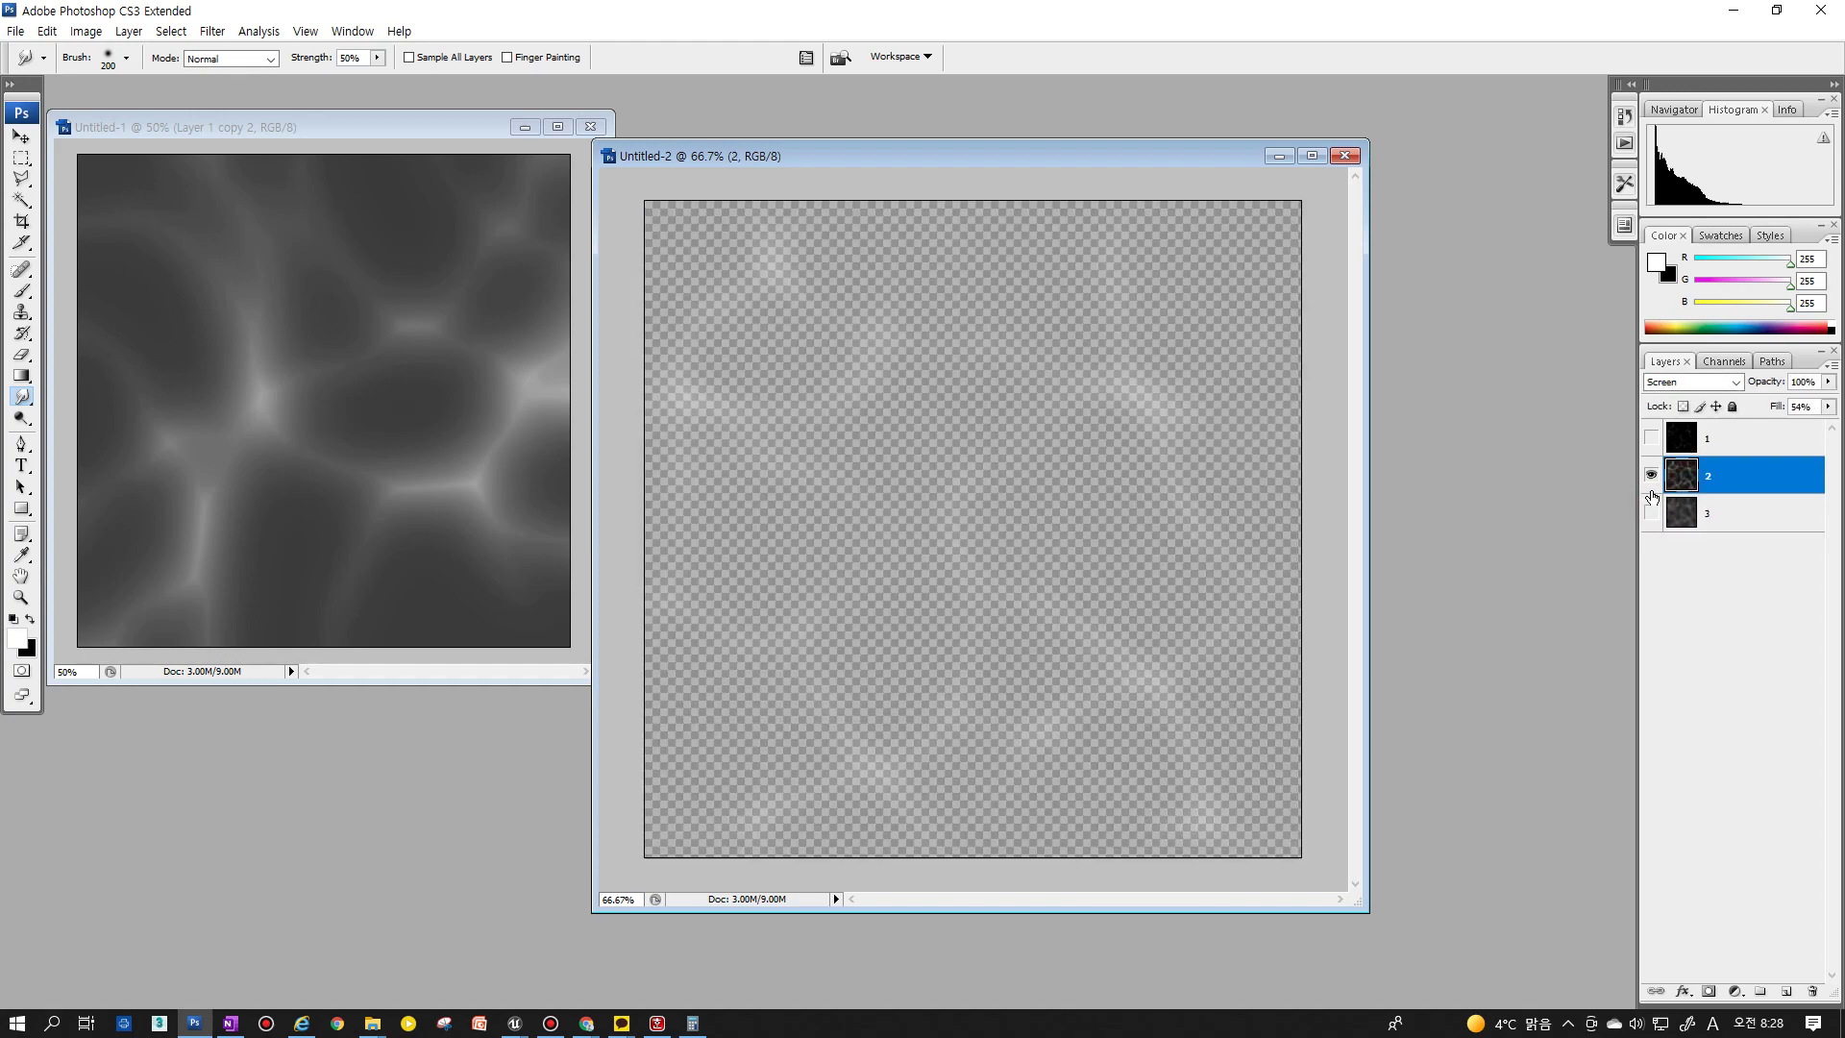
left_click_drag(1828, 407, 1838, 429)
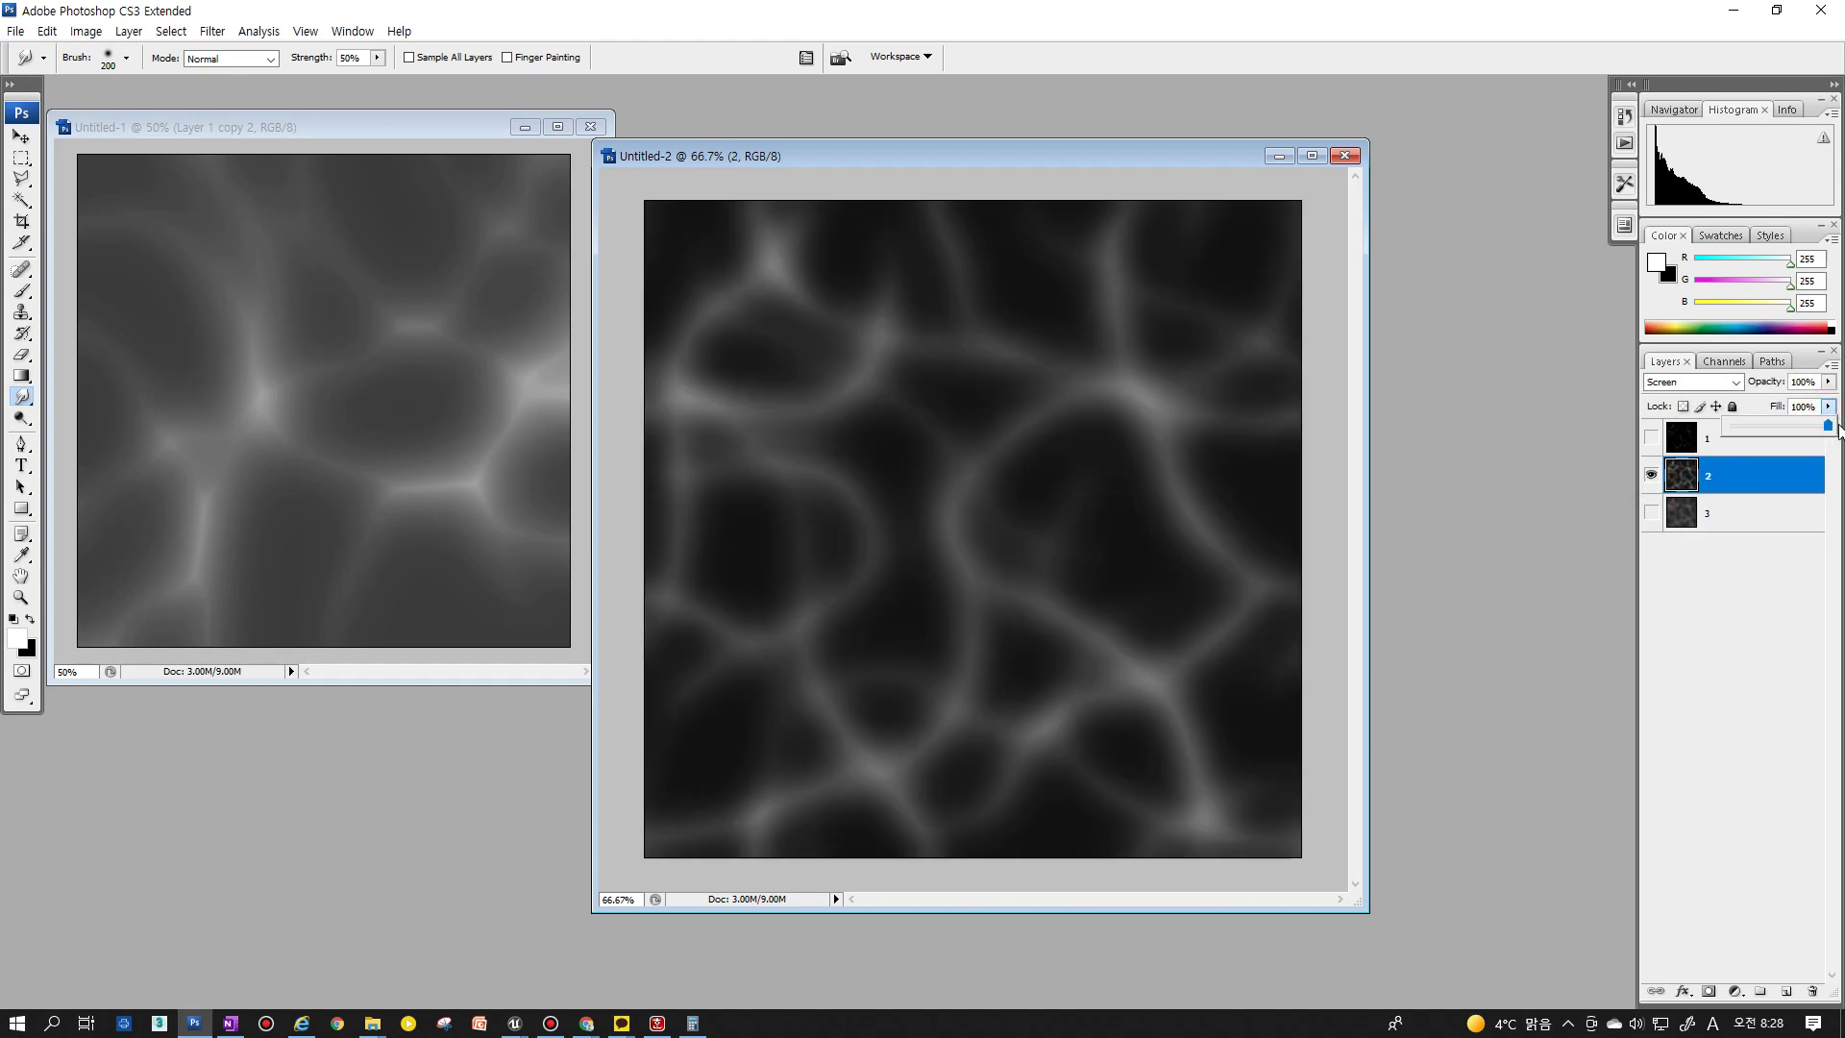
left_click(1801, 427)
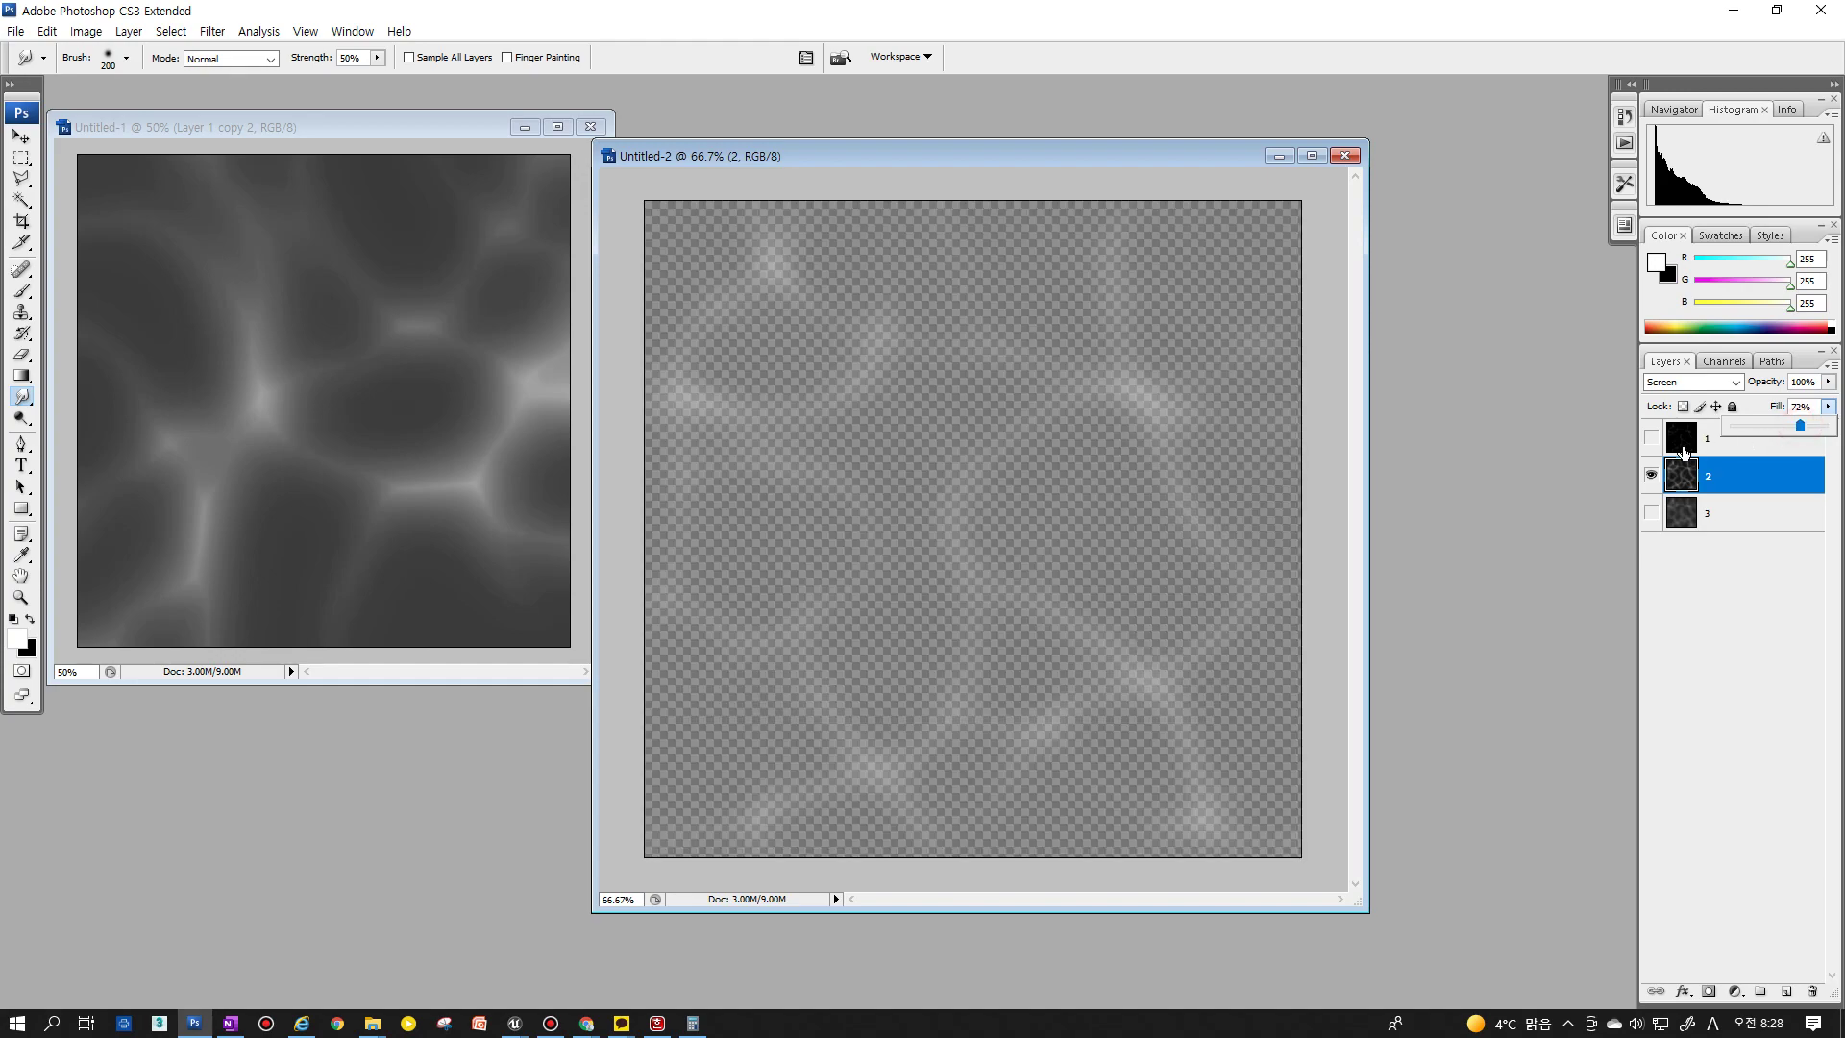
left_click(1651, 437)
left_click(1651, 512)
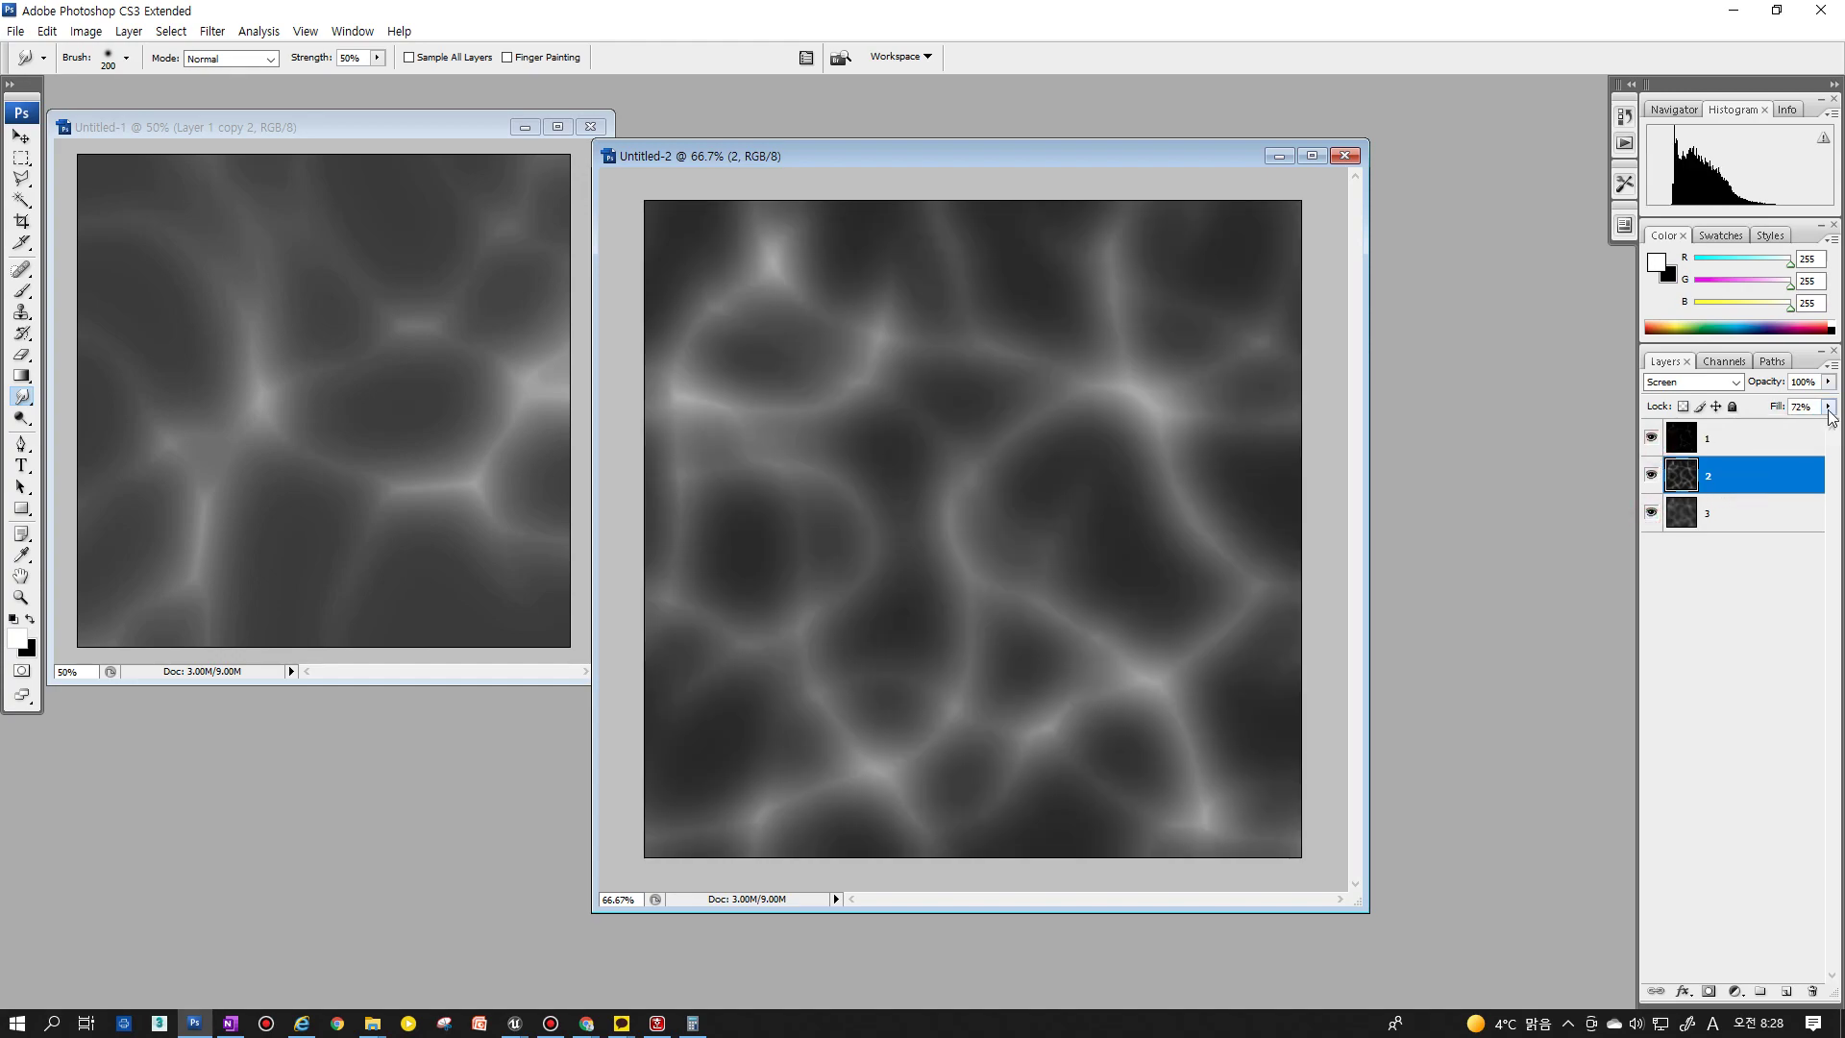
mouse_move(1828, 406)
left_mouse_down()
mouse_move(1736, 426)
mouse_move(1816, 427)
mouse_move(1756, 426)
mouse_move(1782, 433)
left_mouse_up()
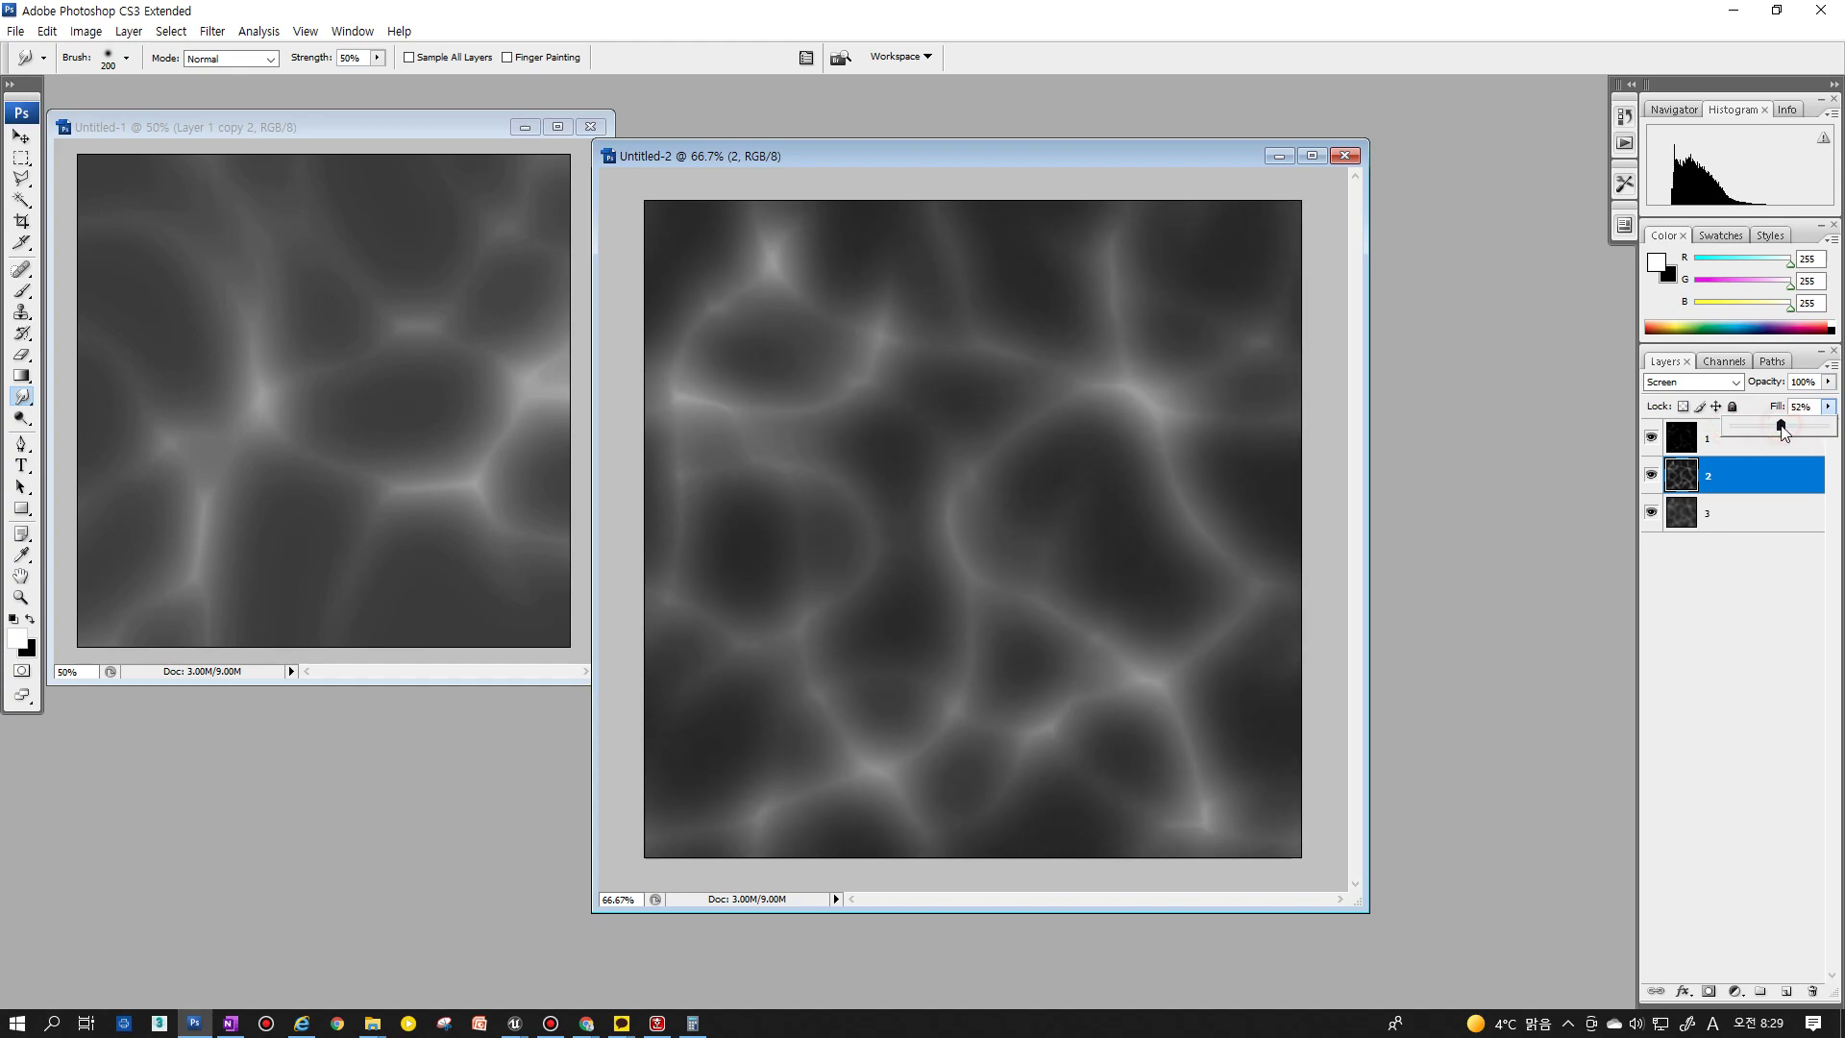
left_click(1730, 634)
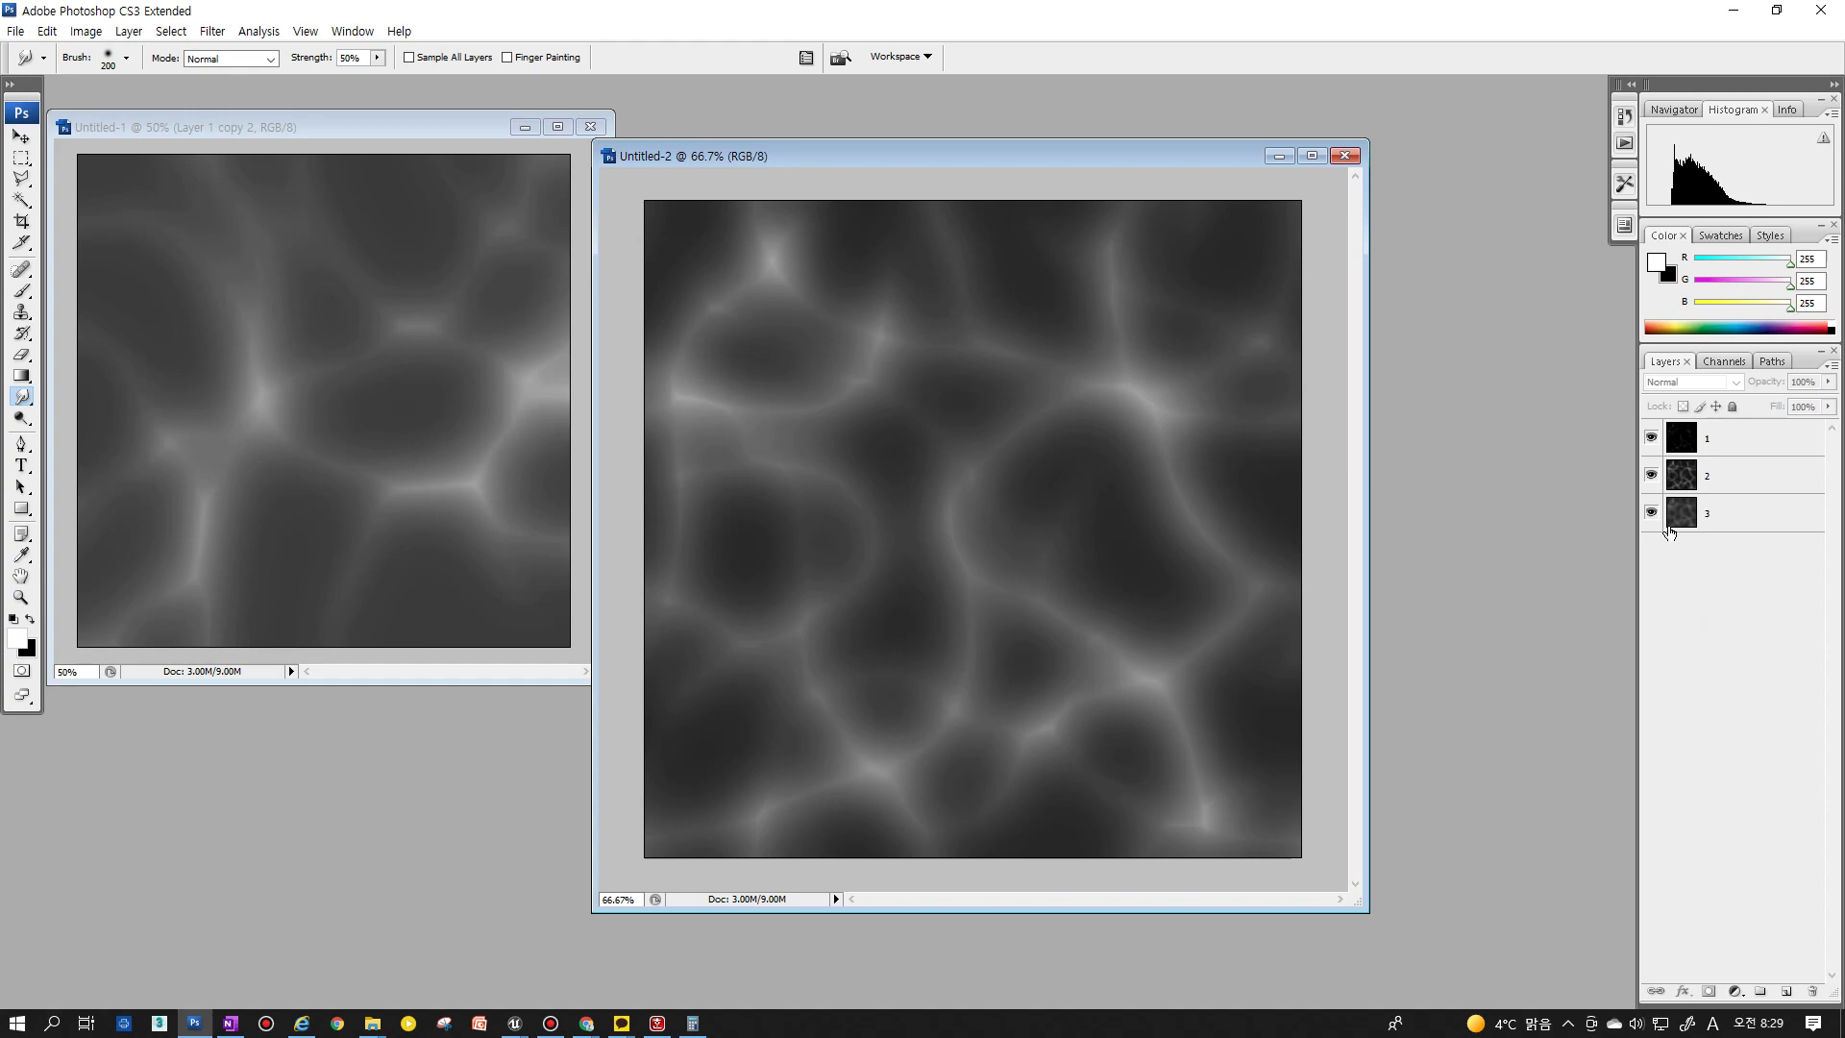
Save the layered texture as TX_Auraloop.psd, replacing the existing file
left_click(1716, 439)
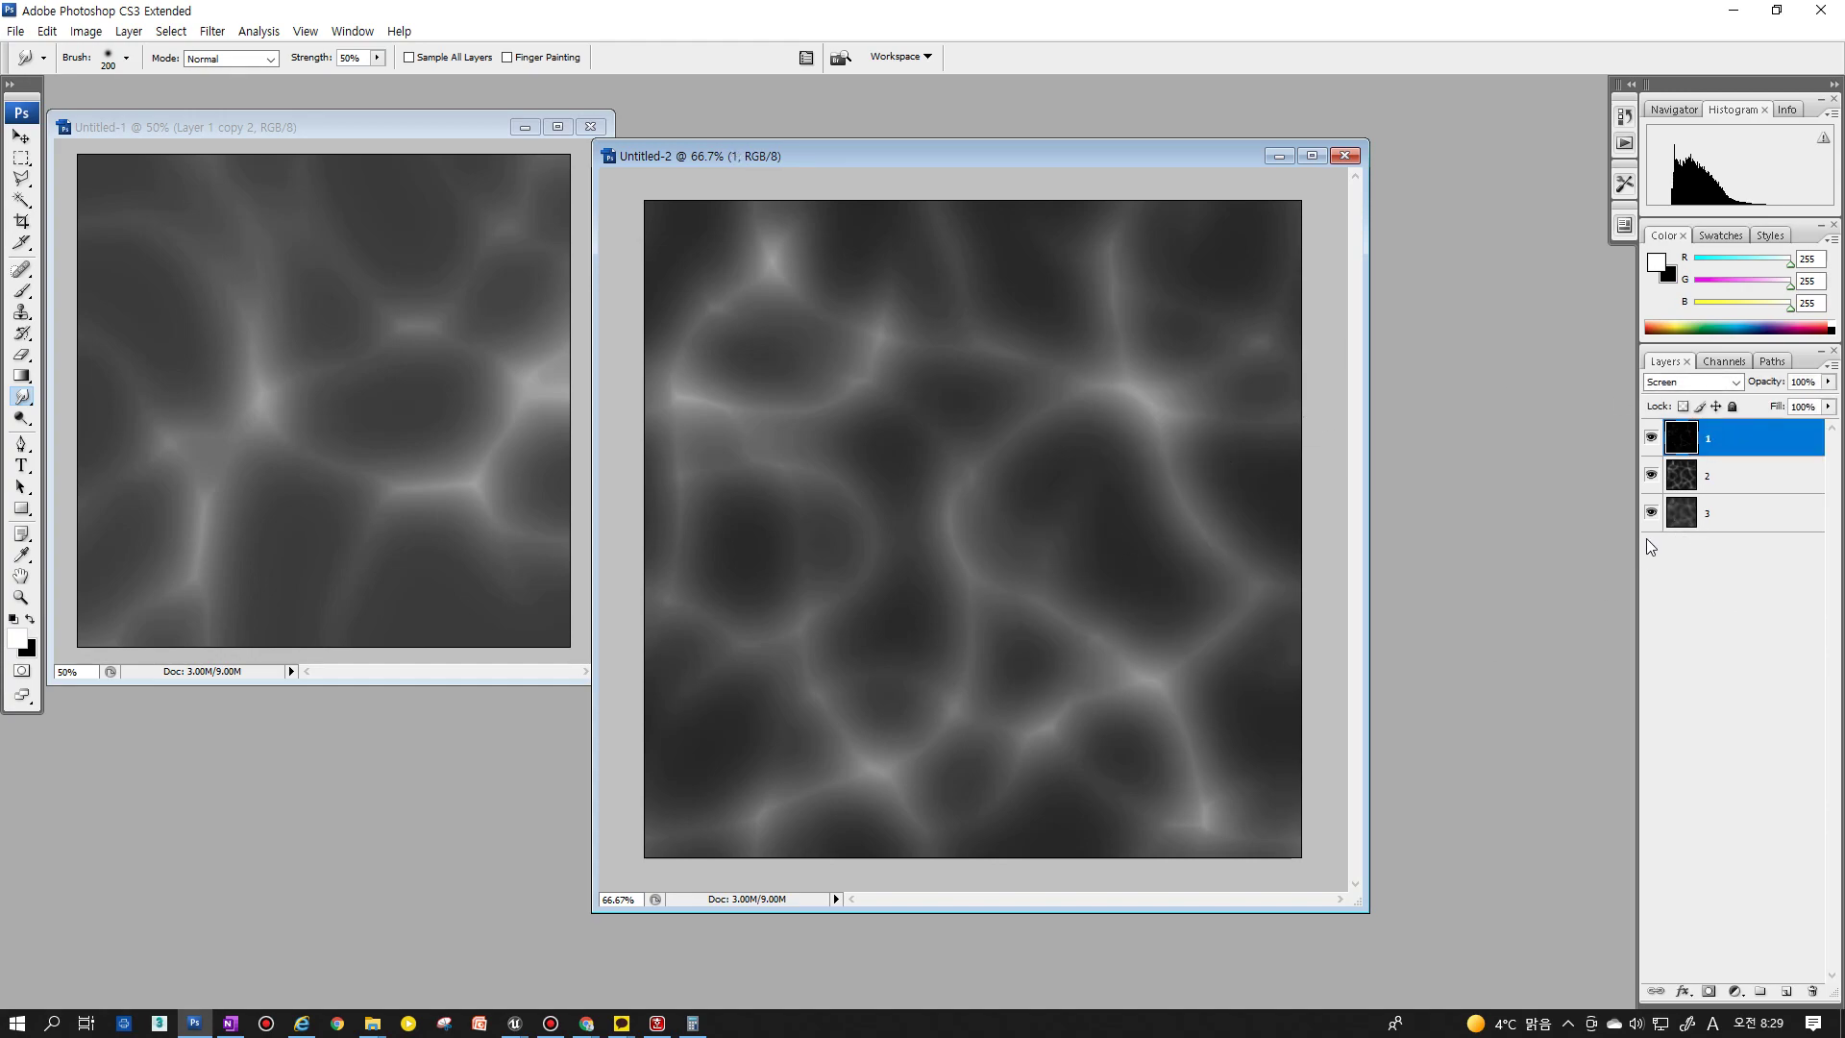
left_click(1730, 512, "shift")
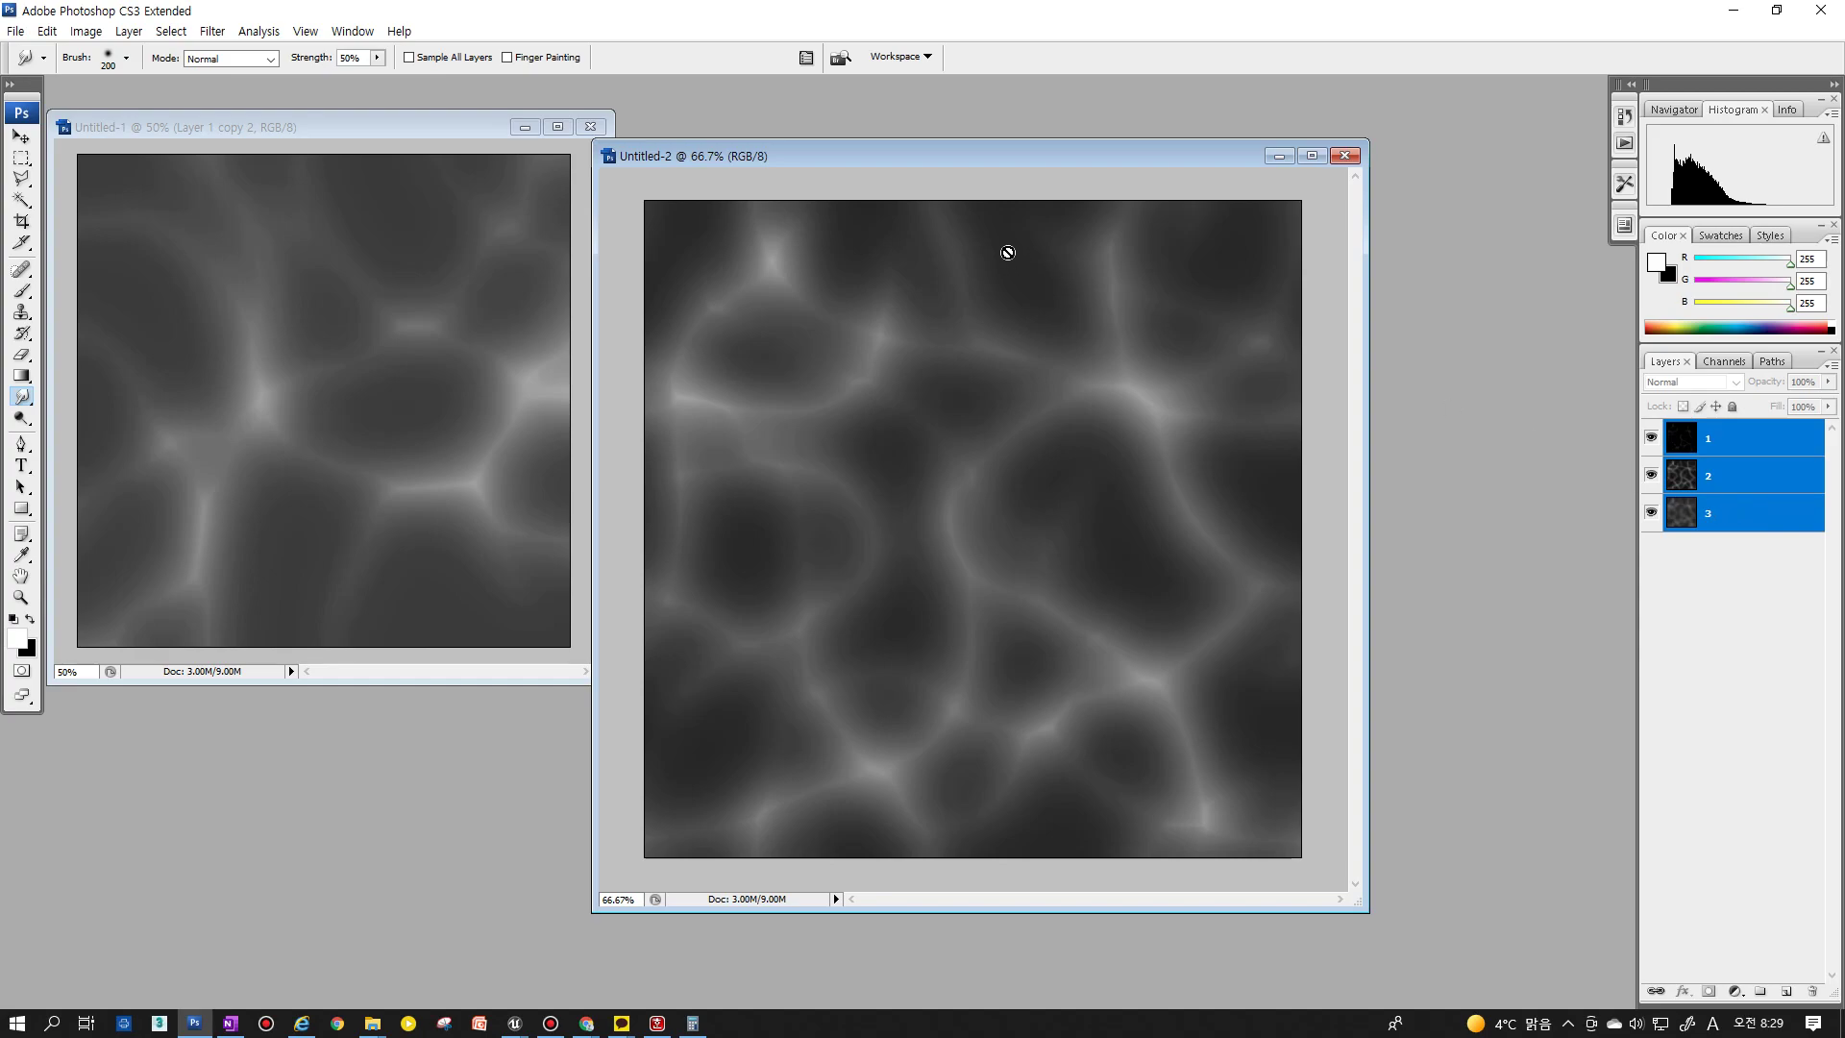
key("ctrl+s")
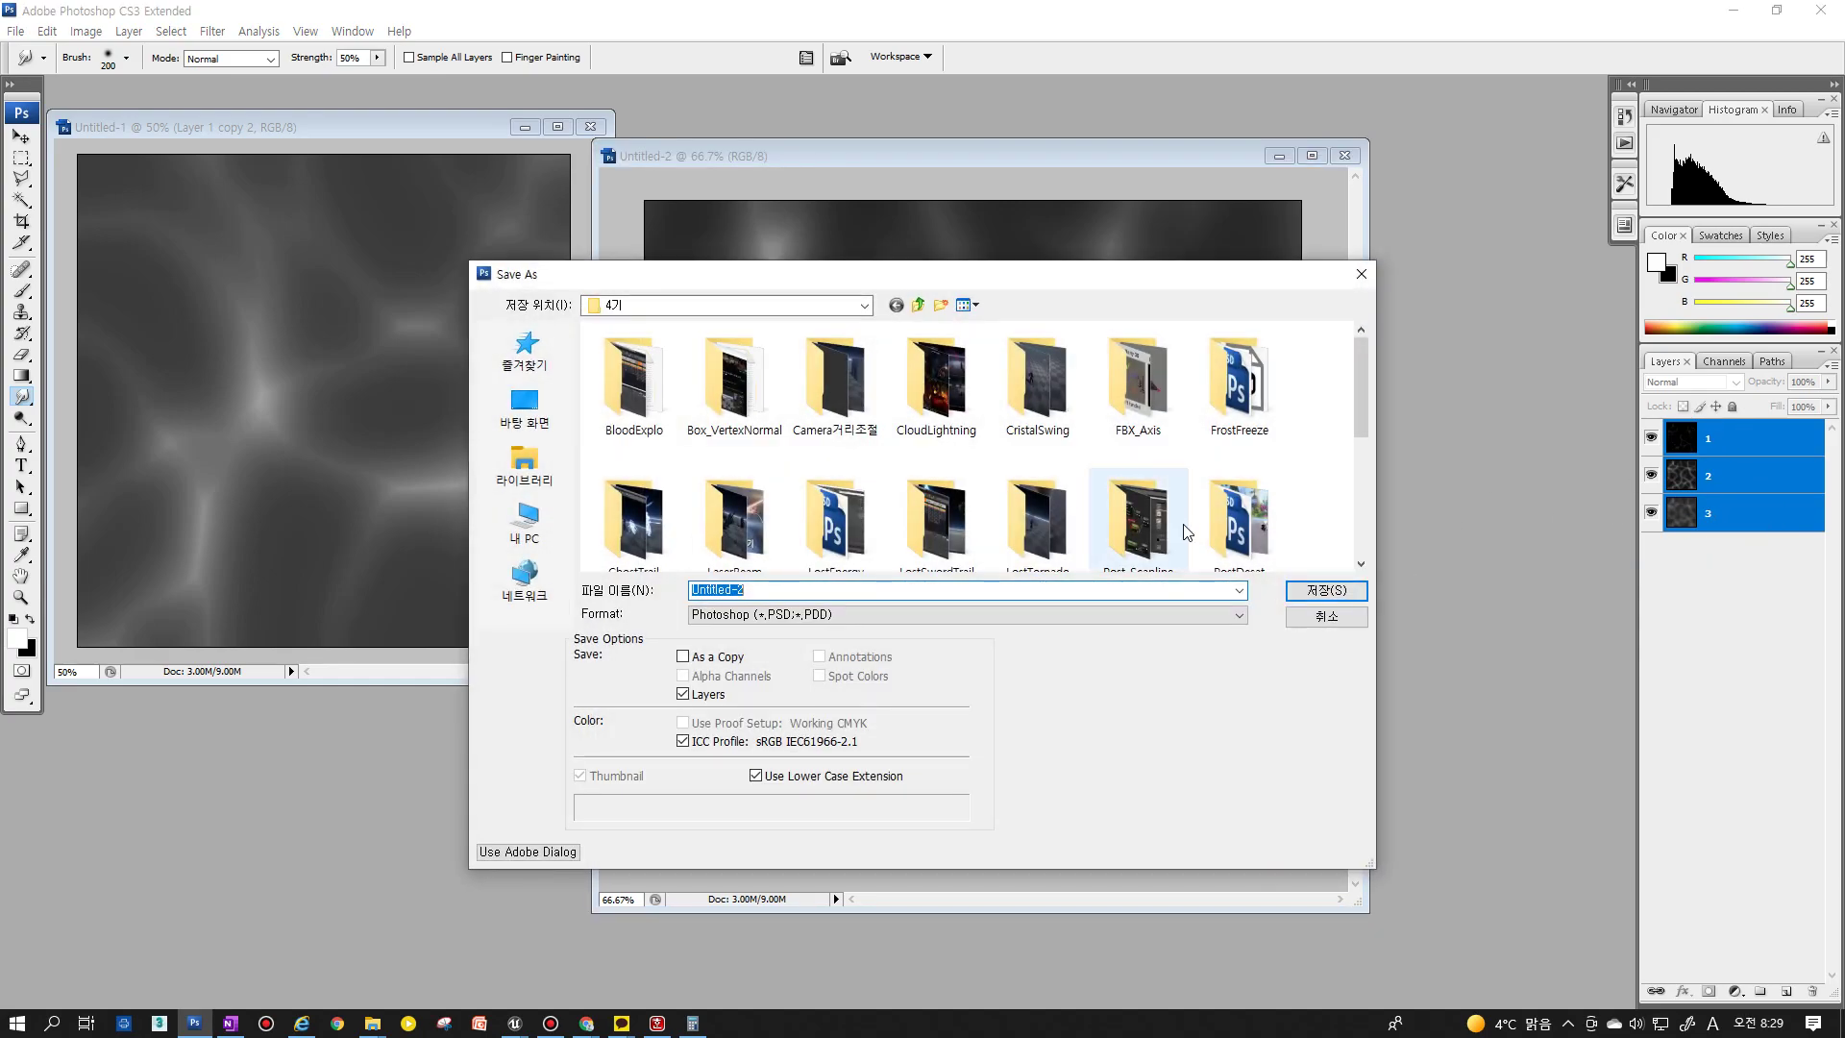
scroll(1173, 519, "down", 5)
left_click(865, 547)
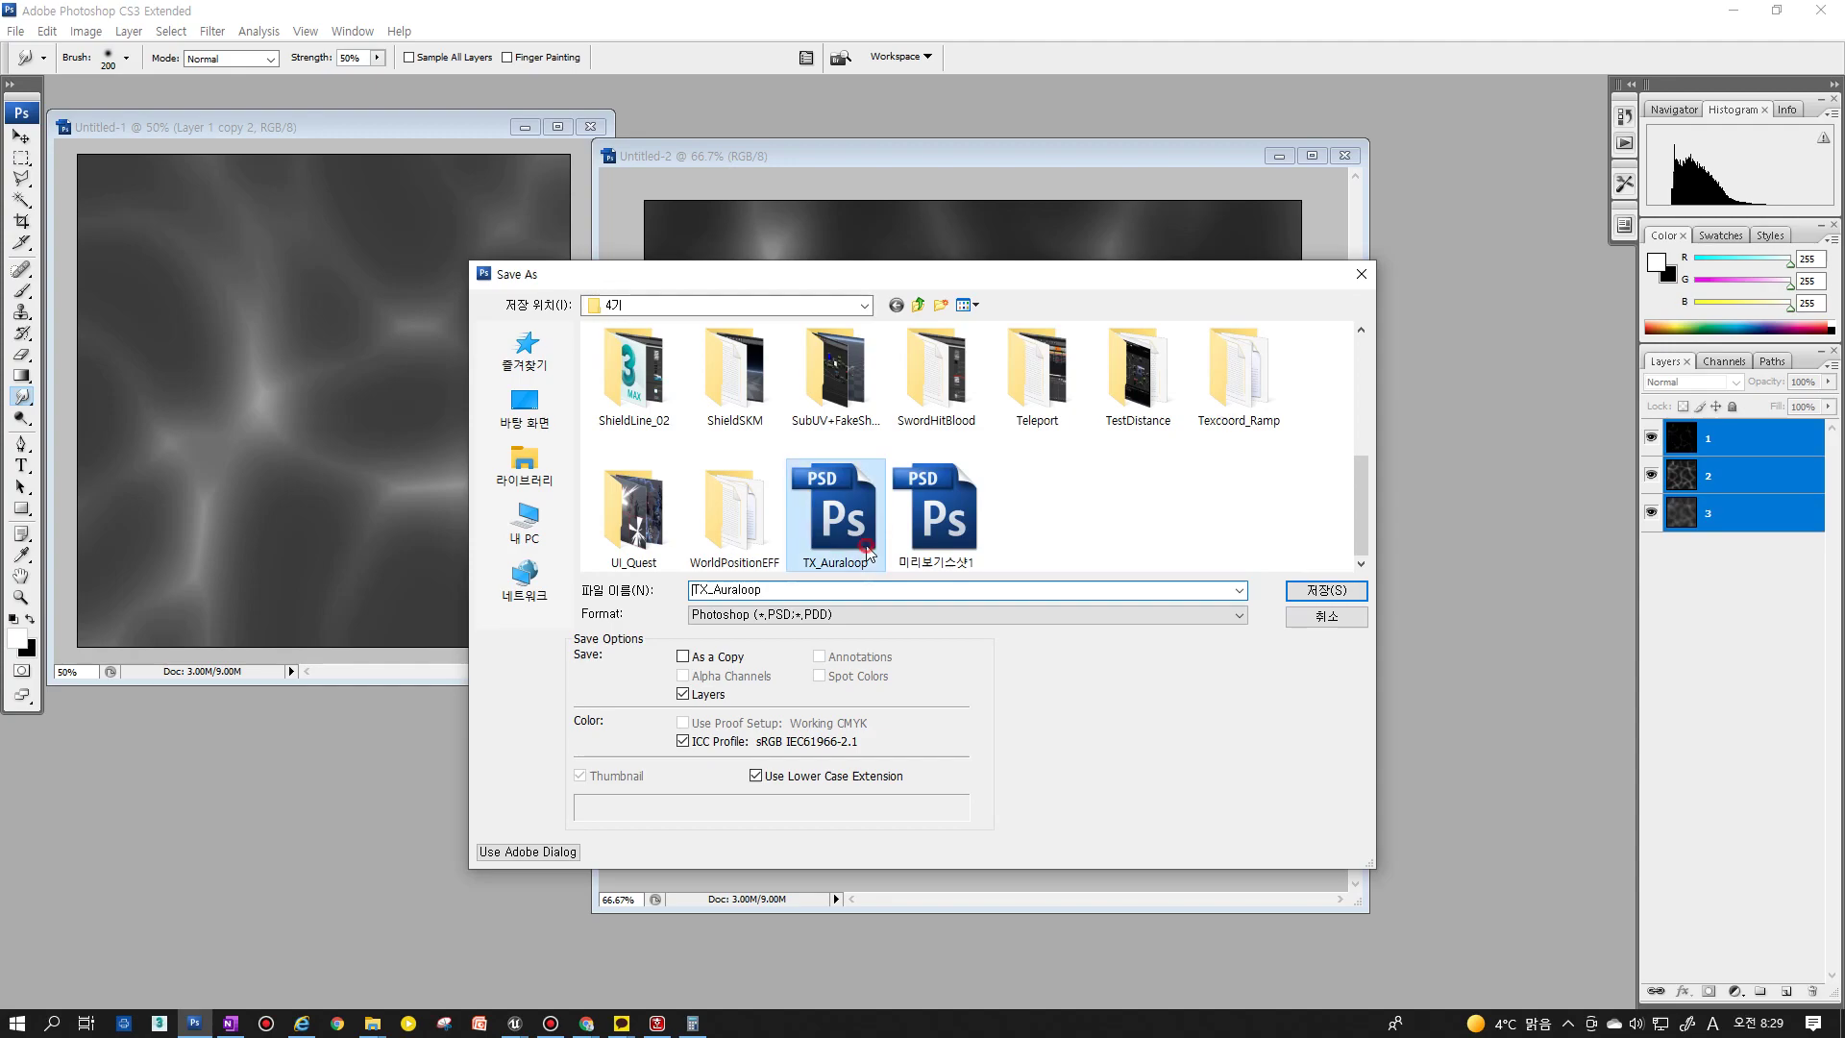
left_click(1326, 590)
left_click(950, 517)
left_click(1134, 331)
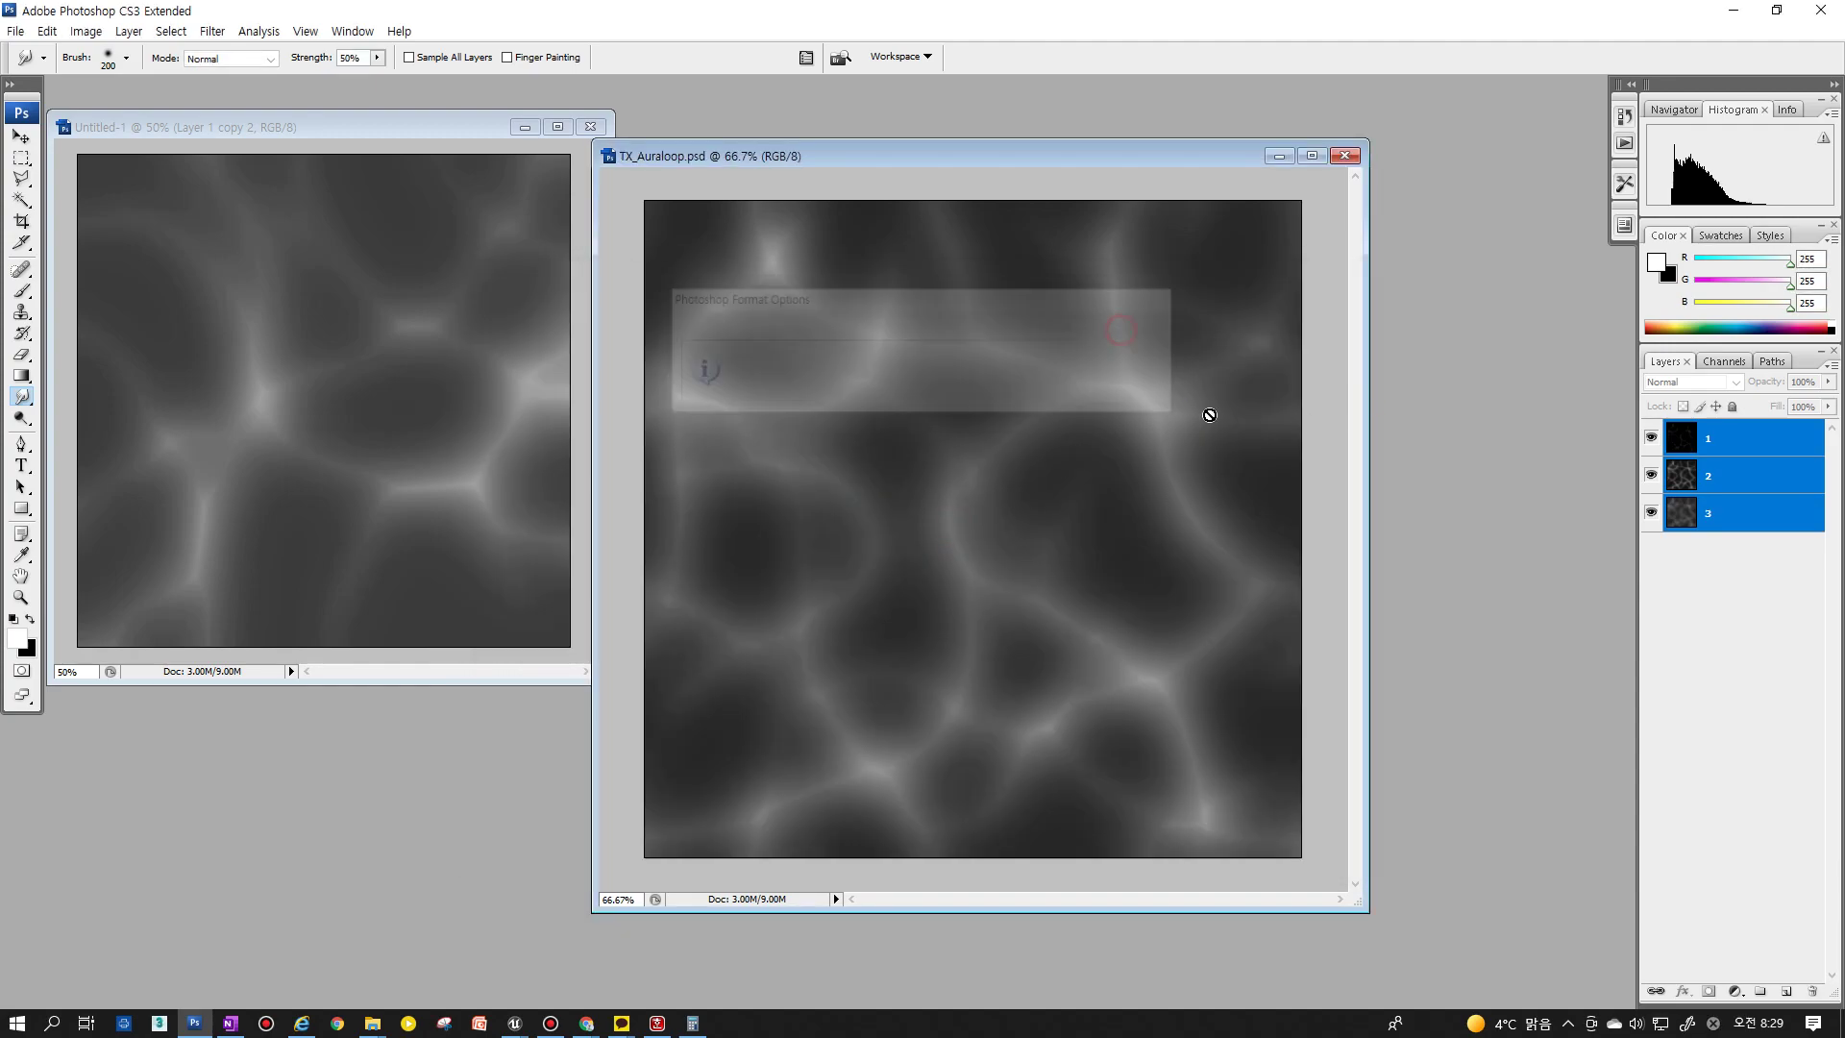
left_click(1767, 618)
Merge all three layers into a single layer 1 with Ctrl+E
left_click(1738, 451)
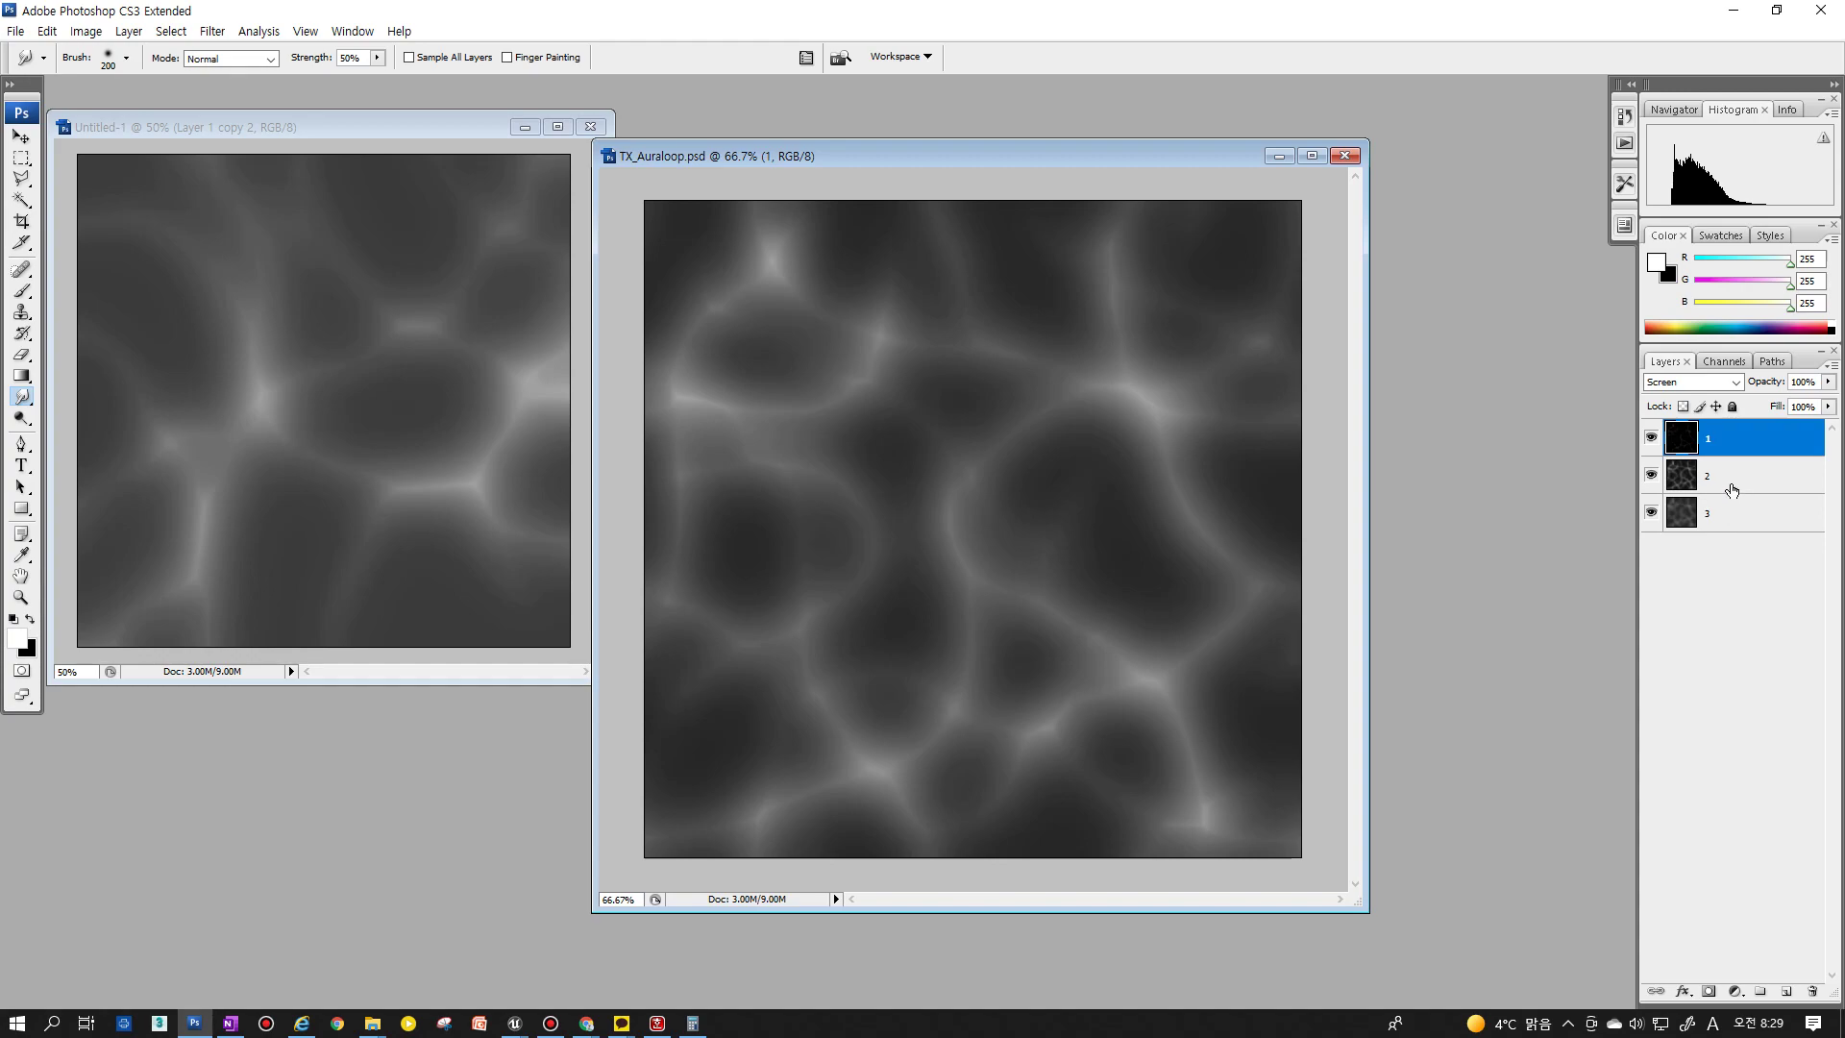
left_click(1729, 516, "shift")
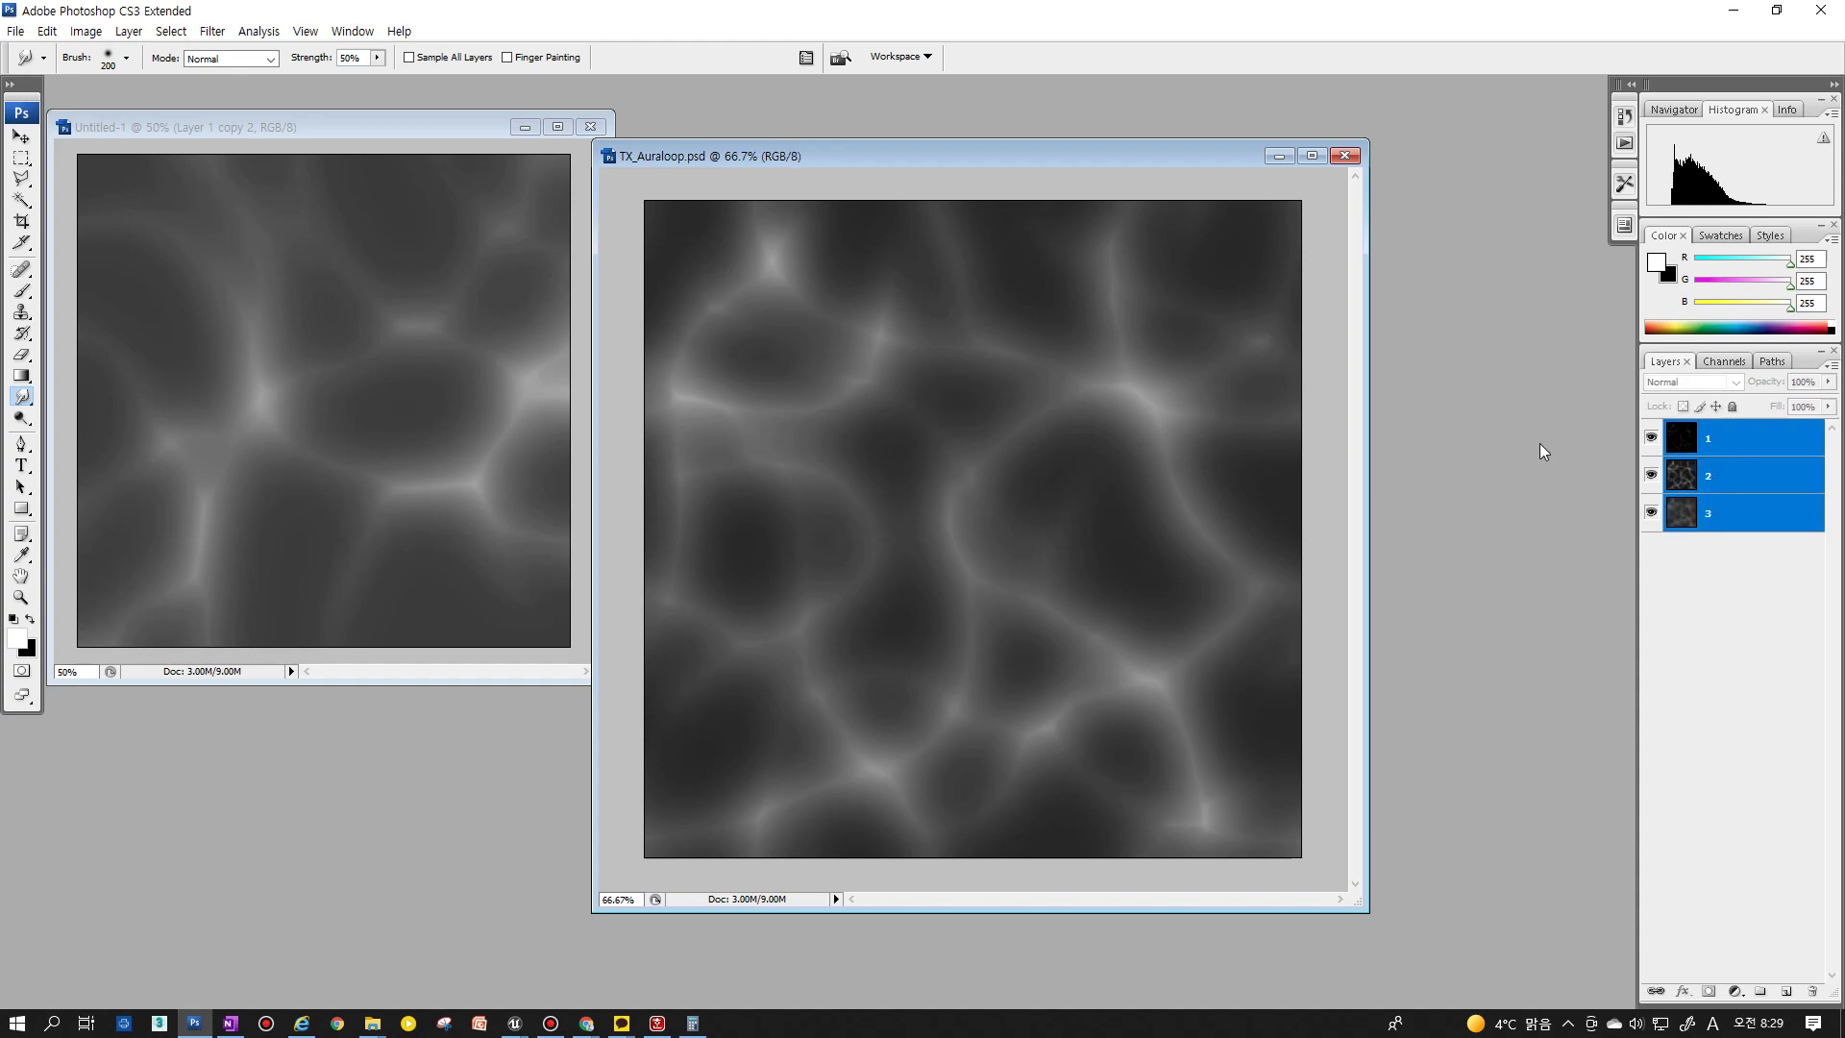
key("ctrl+e")
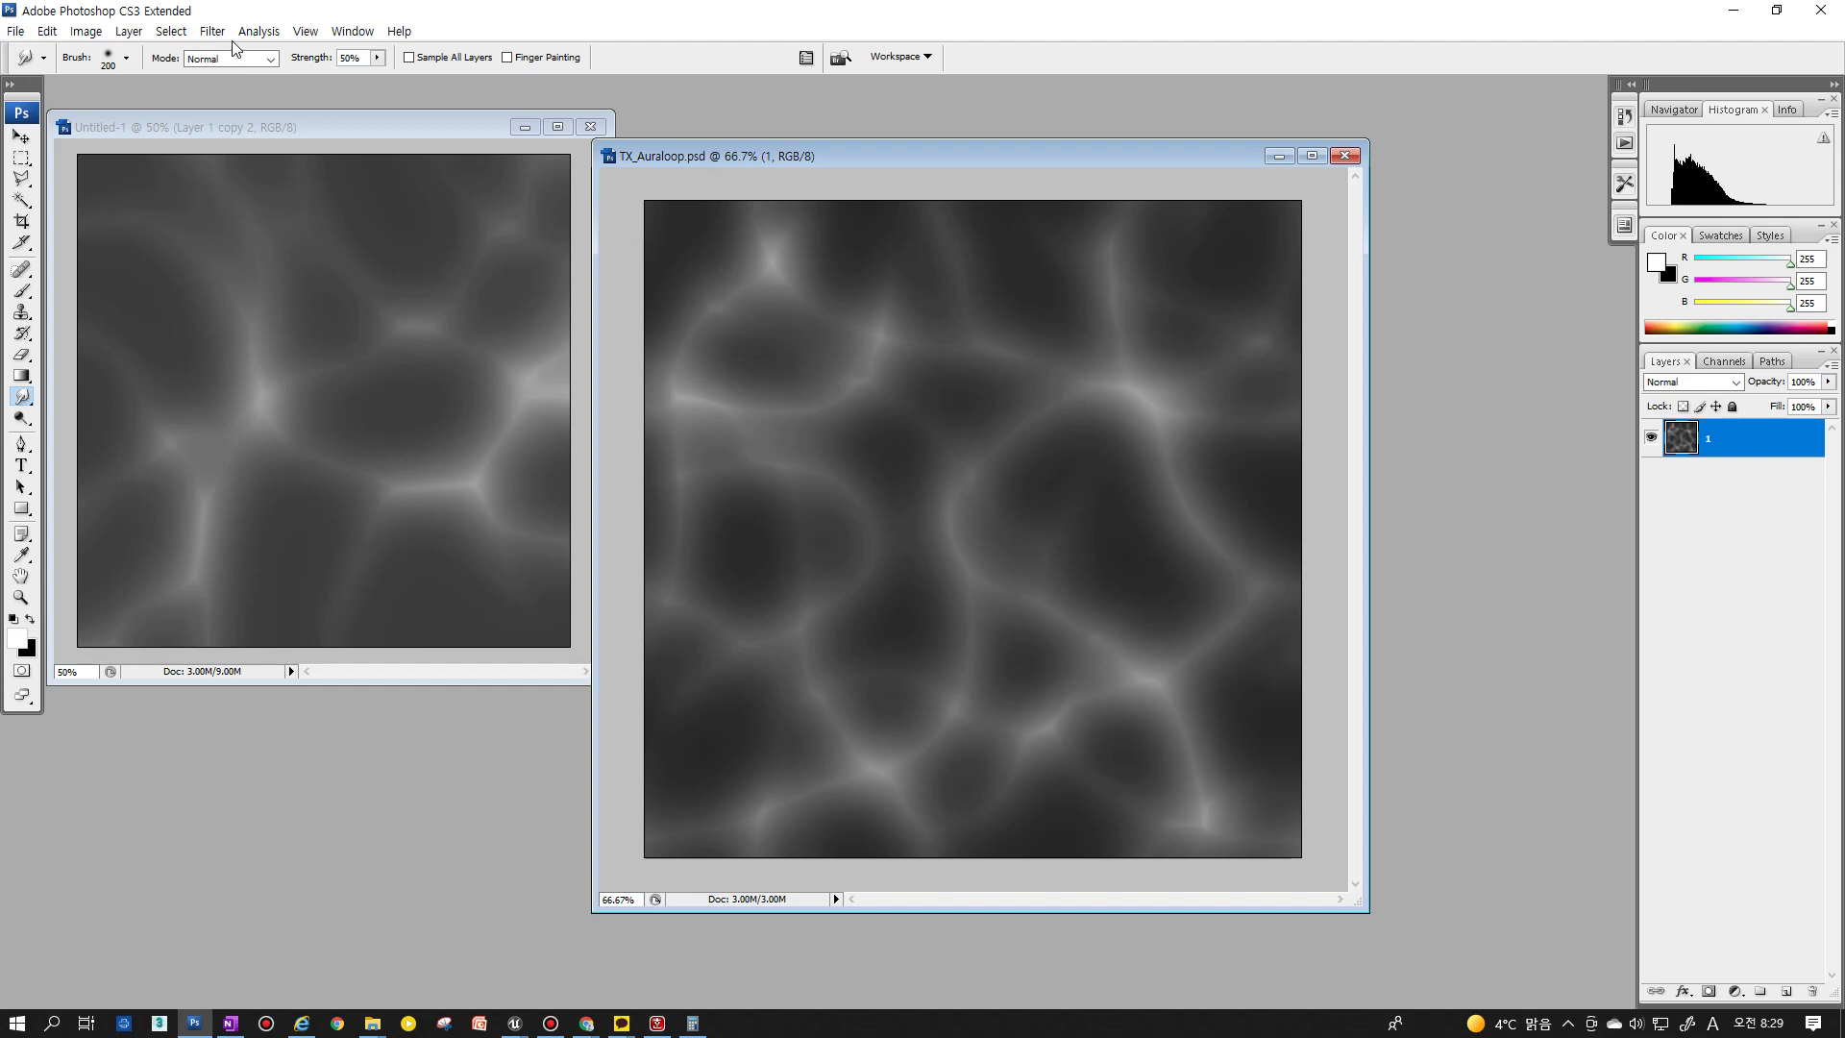
Offset the merged texture +512 px right and down with Wrap Around to reveal the seams
left_click(212, 31)
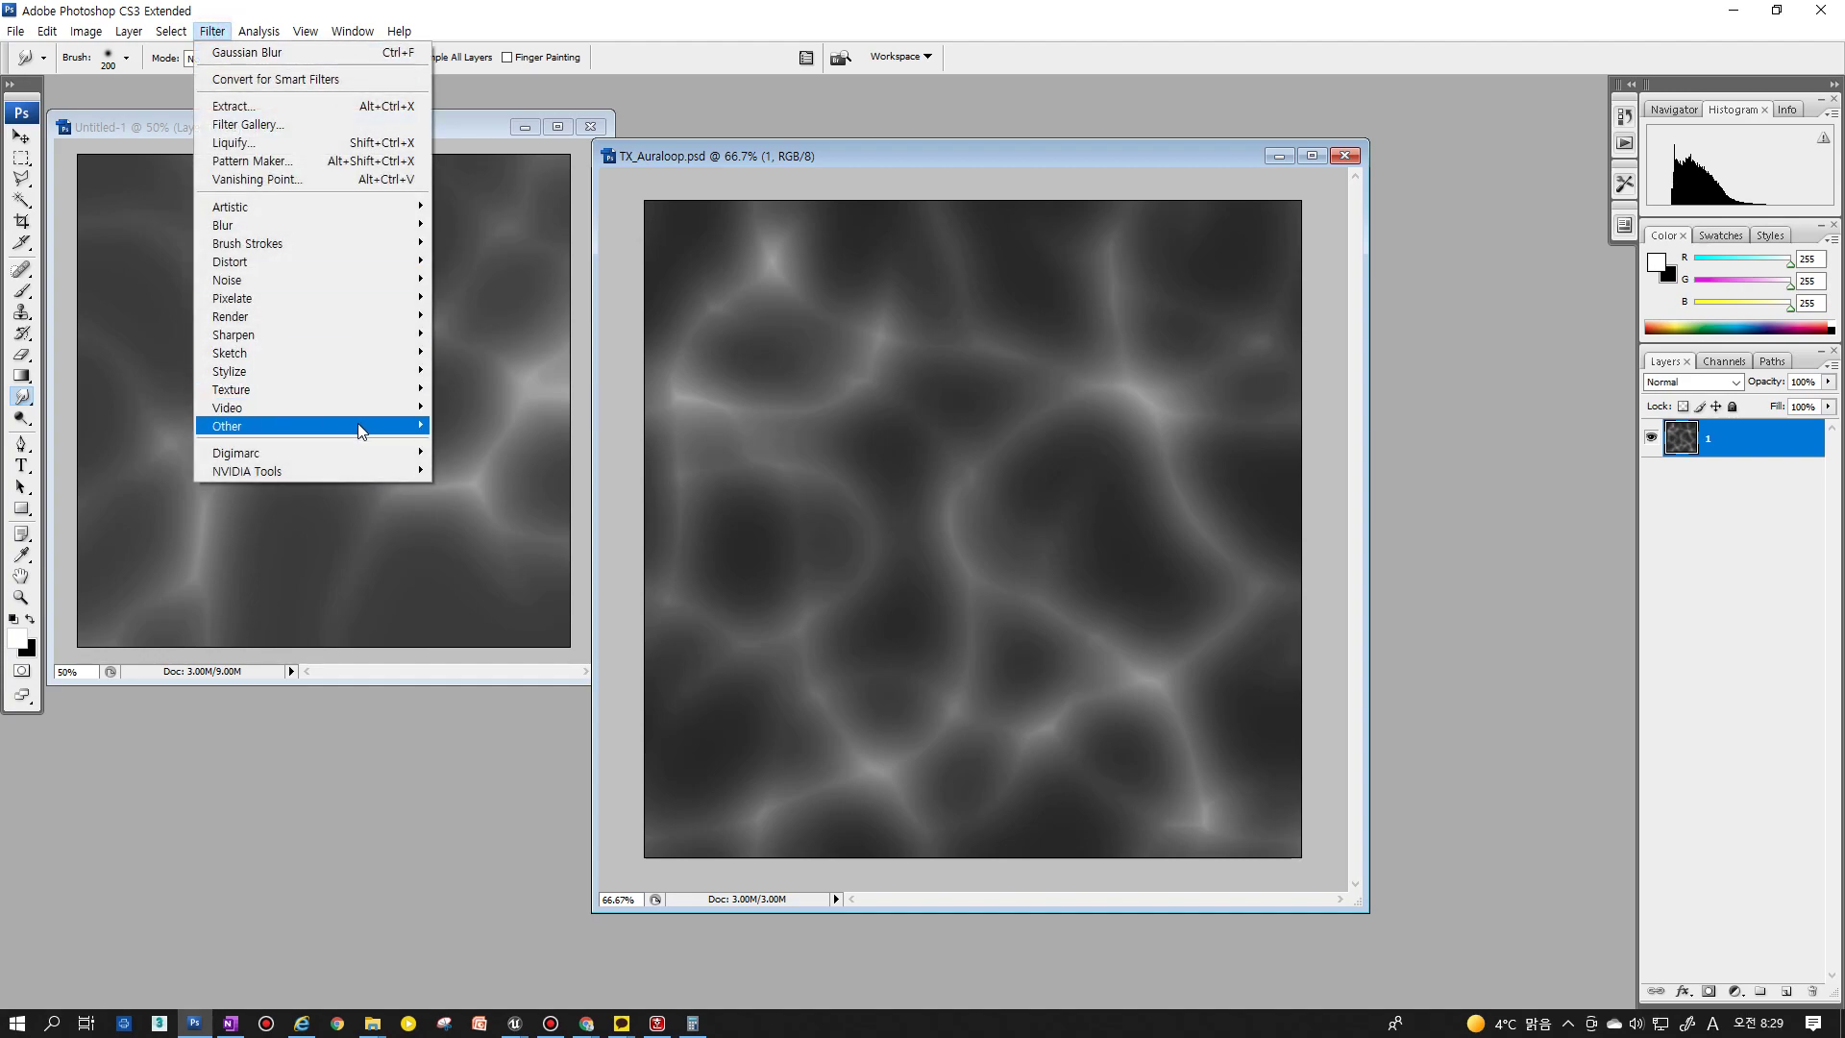
mouse_move(228, 425)
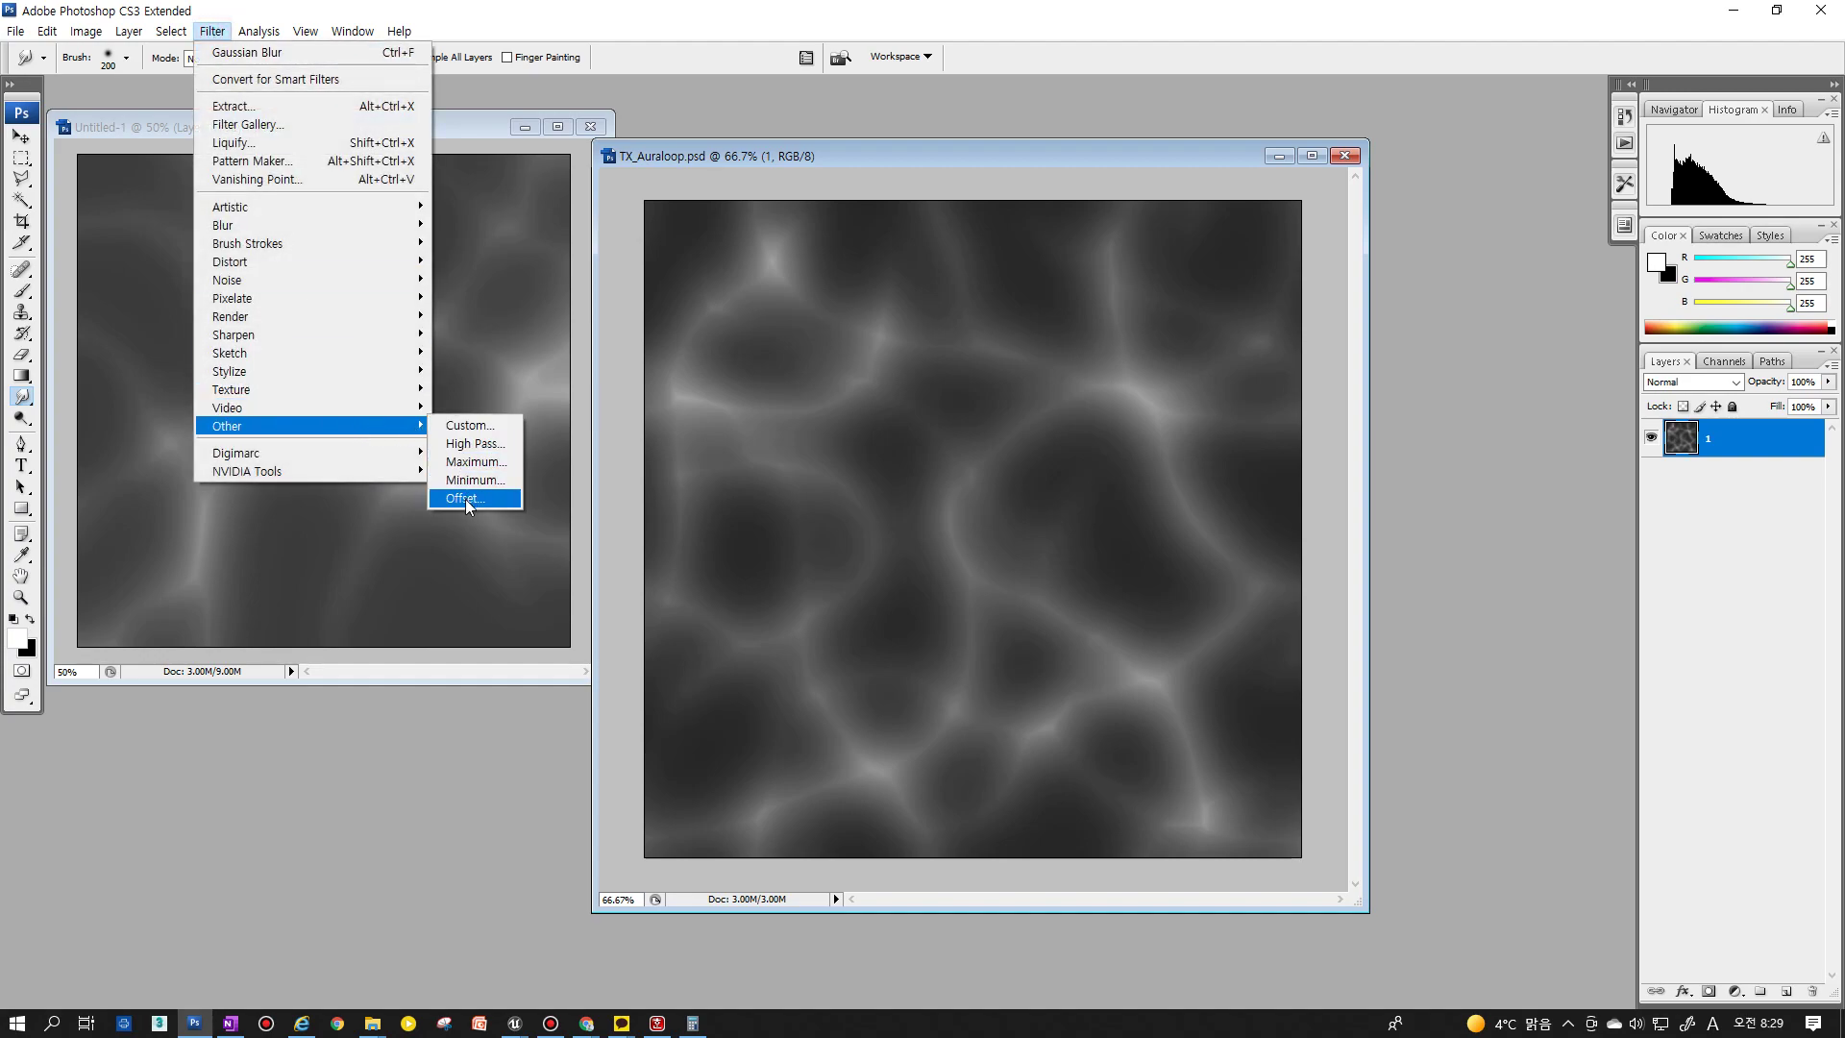
left_click(466, 499)
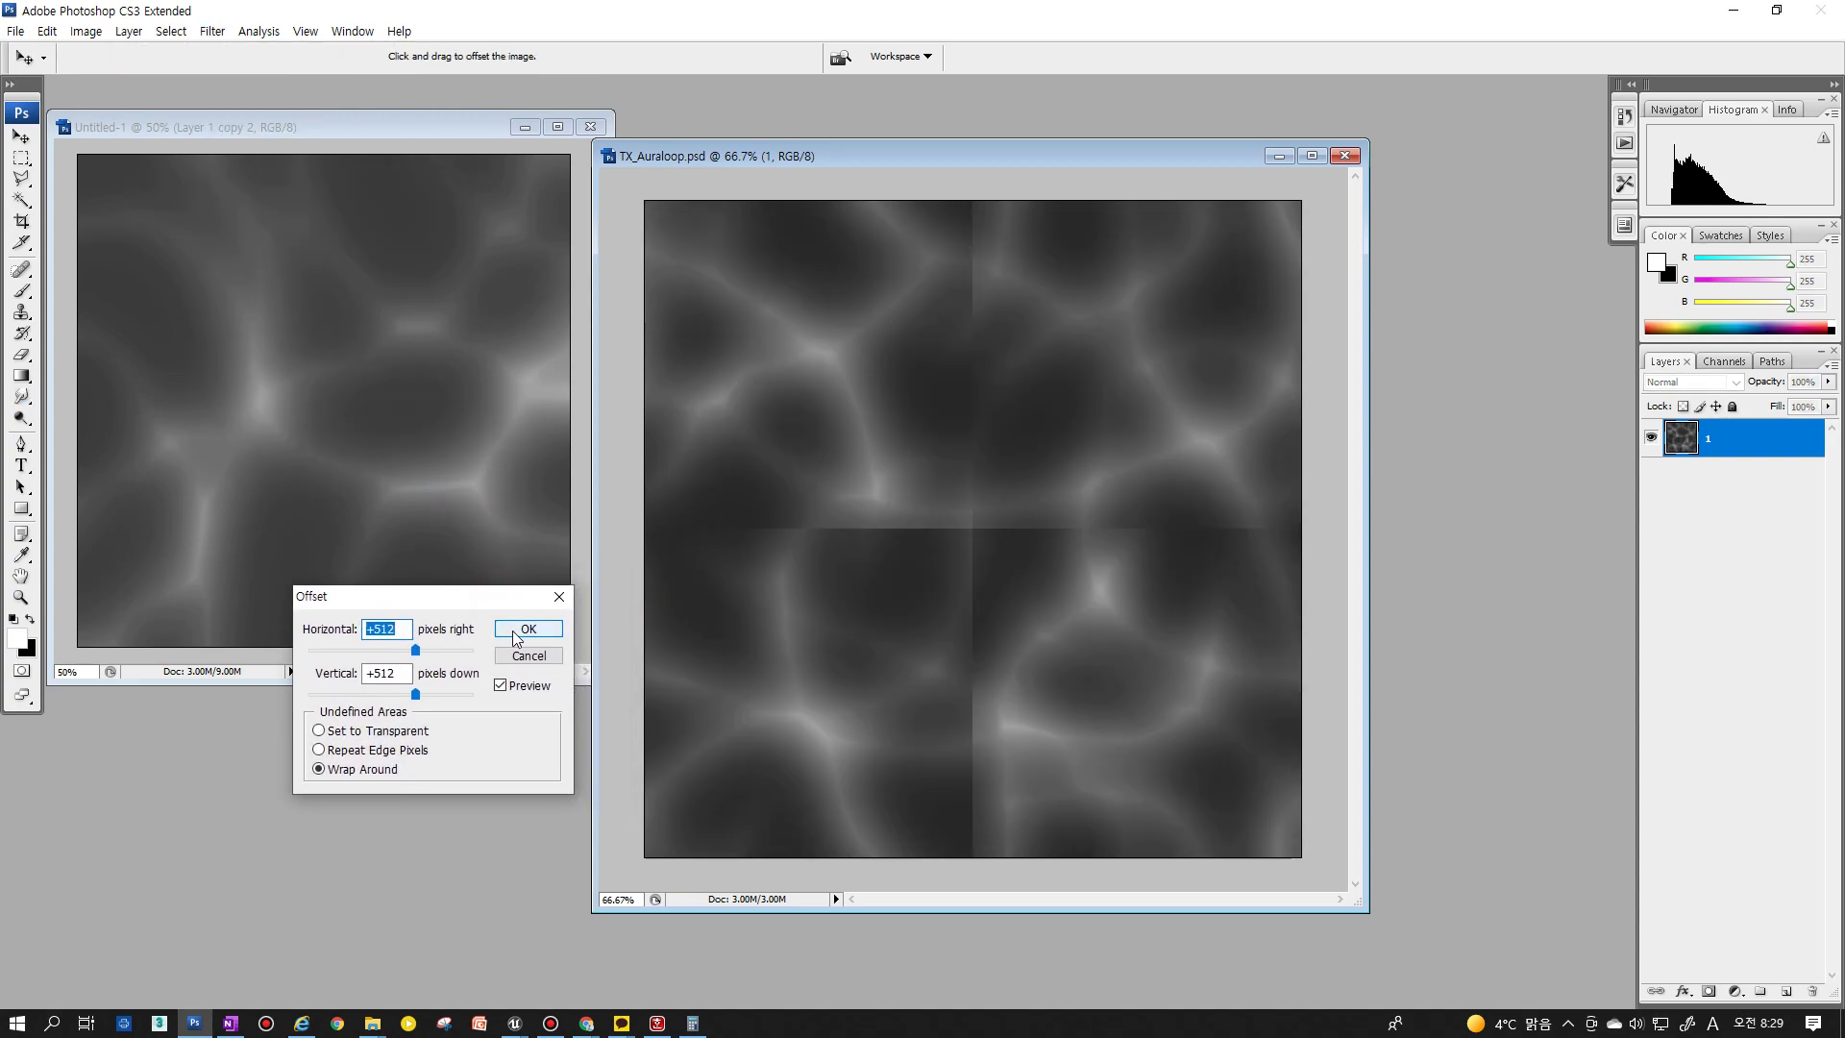
left_click(539, 628)
key("r")
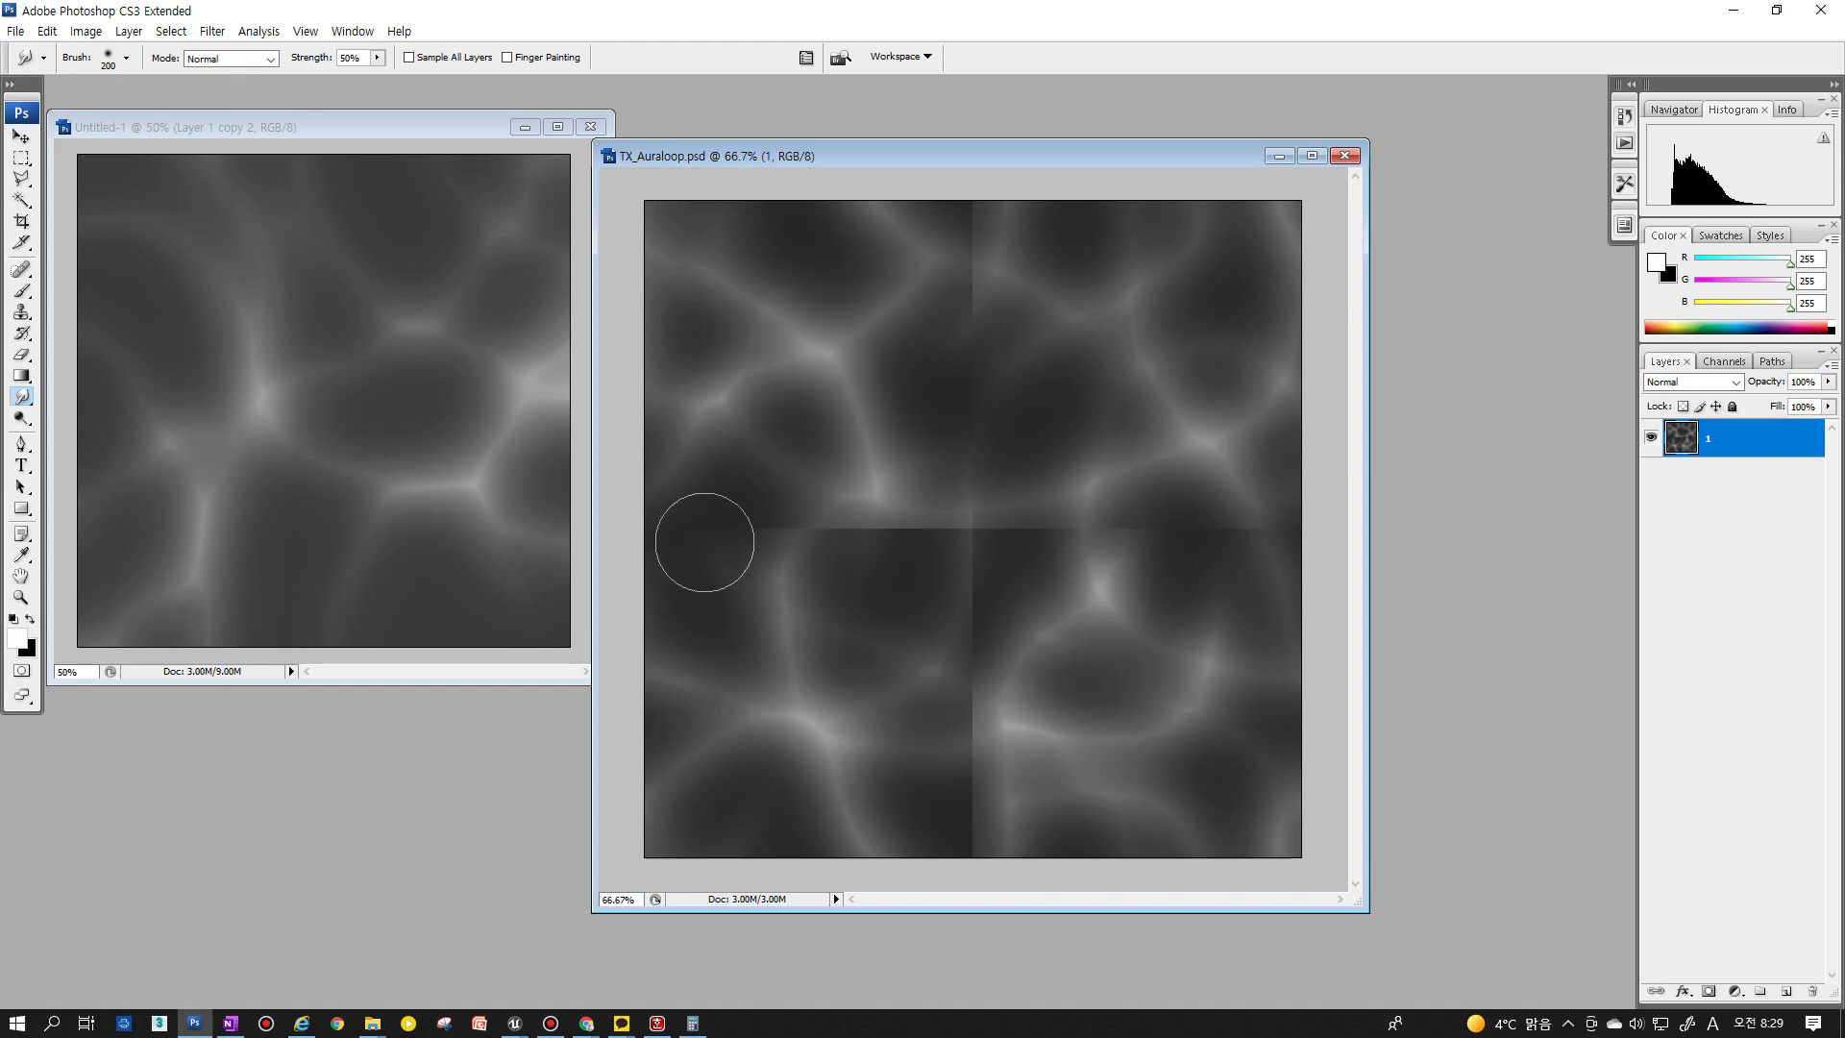
Smudge the left horizontal seam toward the seam crossing using a smaller brush
key("bracketleft")
key("bracketleft")
key("bracketleft")
mouse_move(741, 523)
left_mouse_down()
mouse_move(713, 523)
mouse_move(781, 527)
mouse_move(790, 565)
mouse_move(906, 531)
mouse_move(931, 535)
mouse_move(939, 564)
mouse_move(919, 539)
mouse_move(947, 540)
mouse_move(989, 607)
mouse_move(931, 589)
mouse_move(944, 540)
left_mouse_up()
left_click_drag(711, 537, 724, 503)
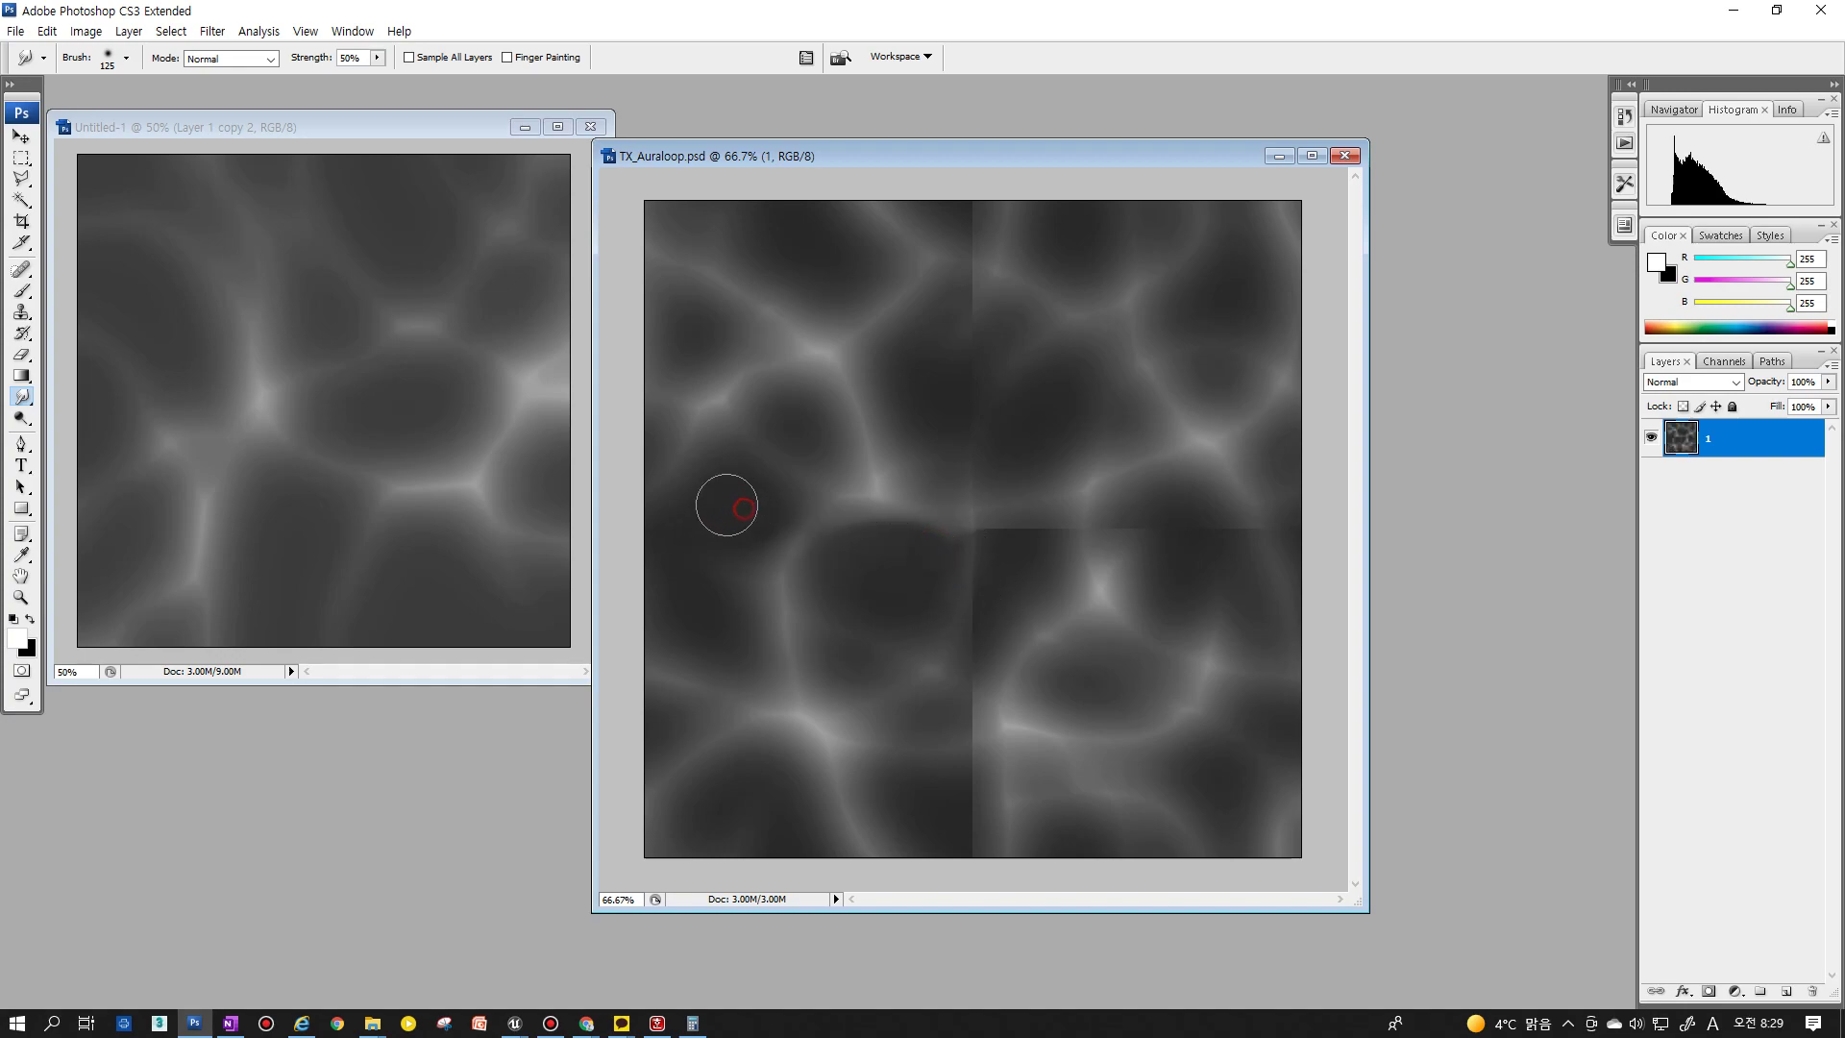
mouse_move(1001, 522)
left_mouse_down()
mouse_move(961, 627)
mouse_move(981, 618)
mouse_move(951, 805)
mouse_move(964, 837)
mouse_move(960, 807)
mouse_move(927, 811)
mouse_move(948, 782)
mouse_move(951, 803)
left_mouse_up()
Sample dark grey, paint it over the lower vertical seam, then smudge it in
key("alt")
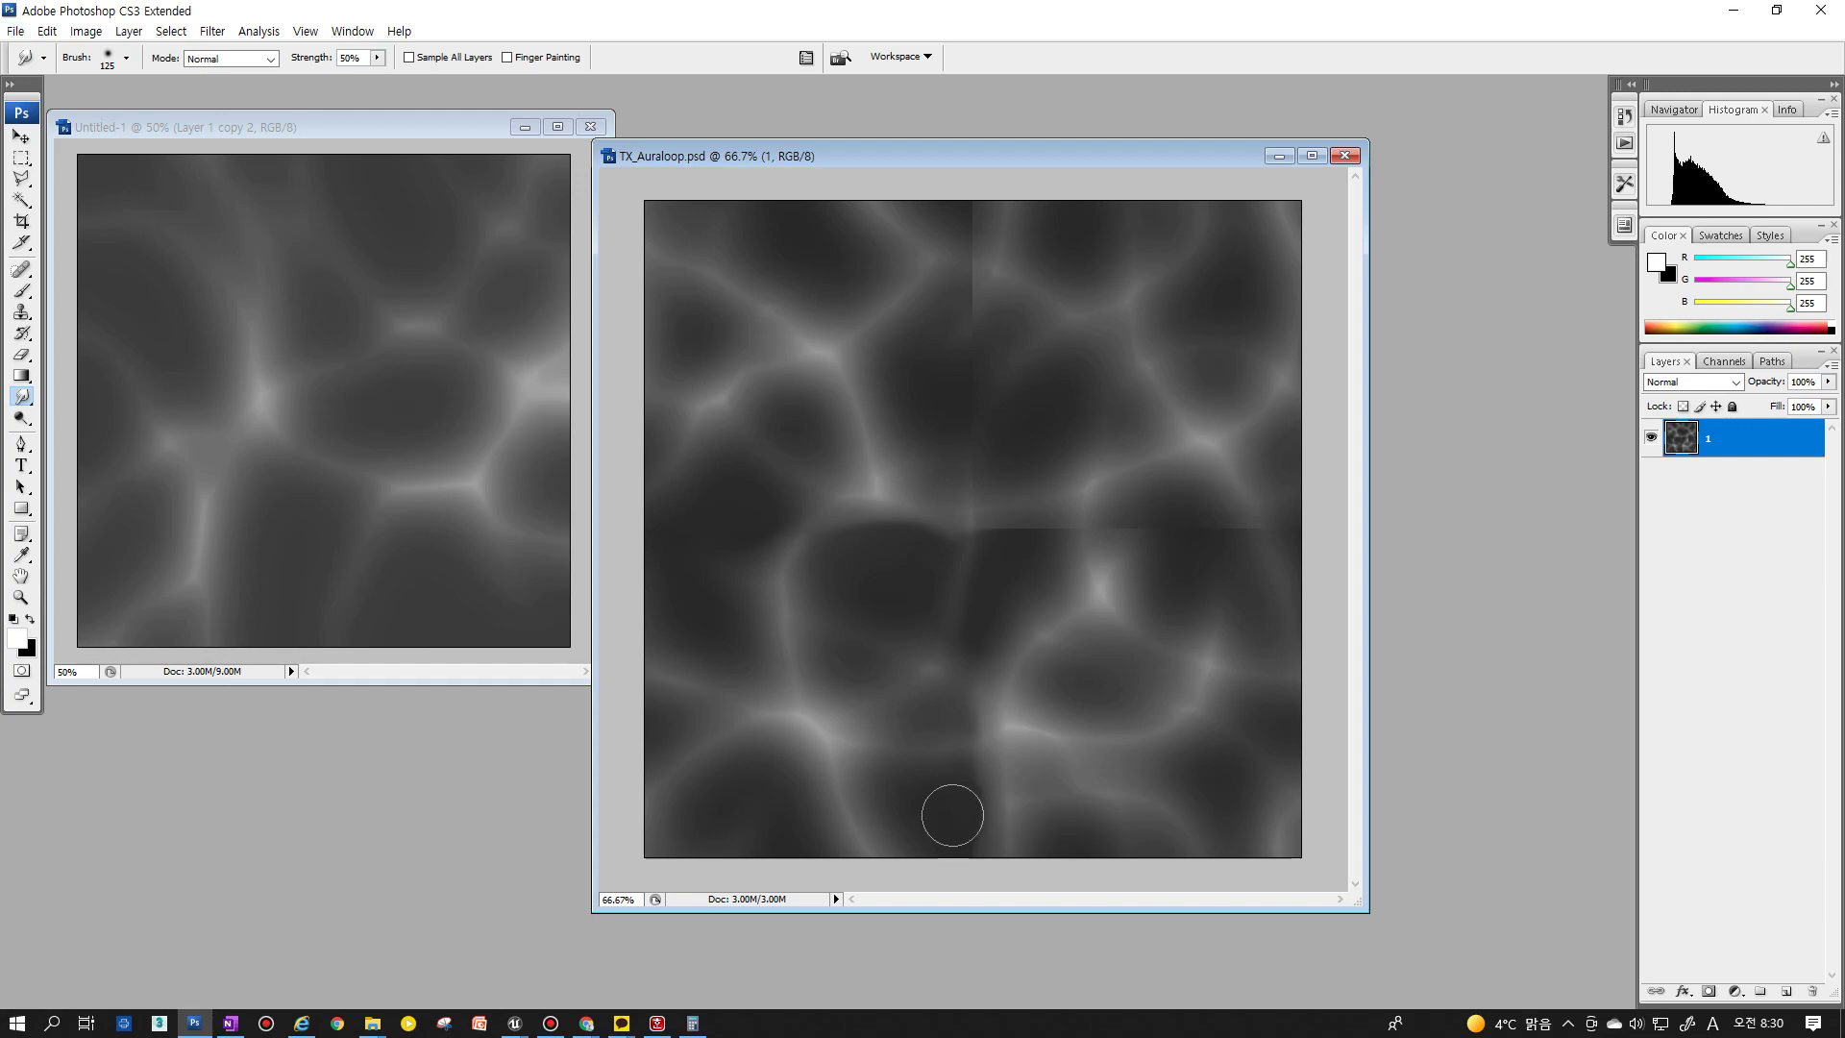
key("b")
left_click(956, 811, "alt")
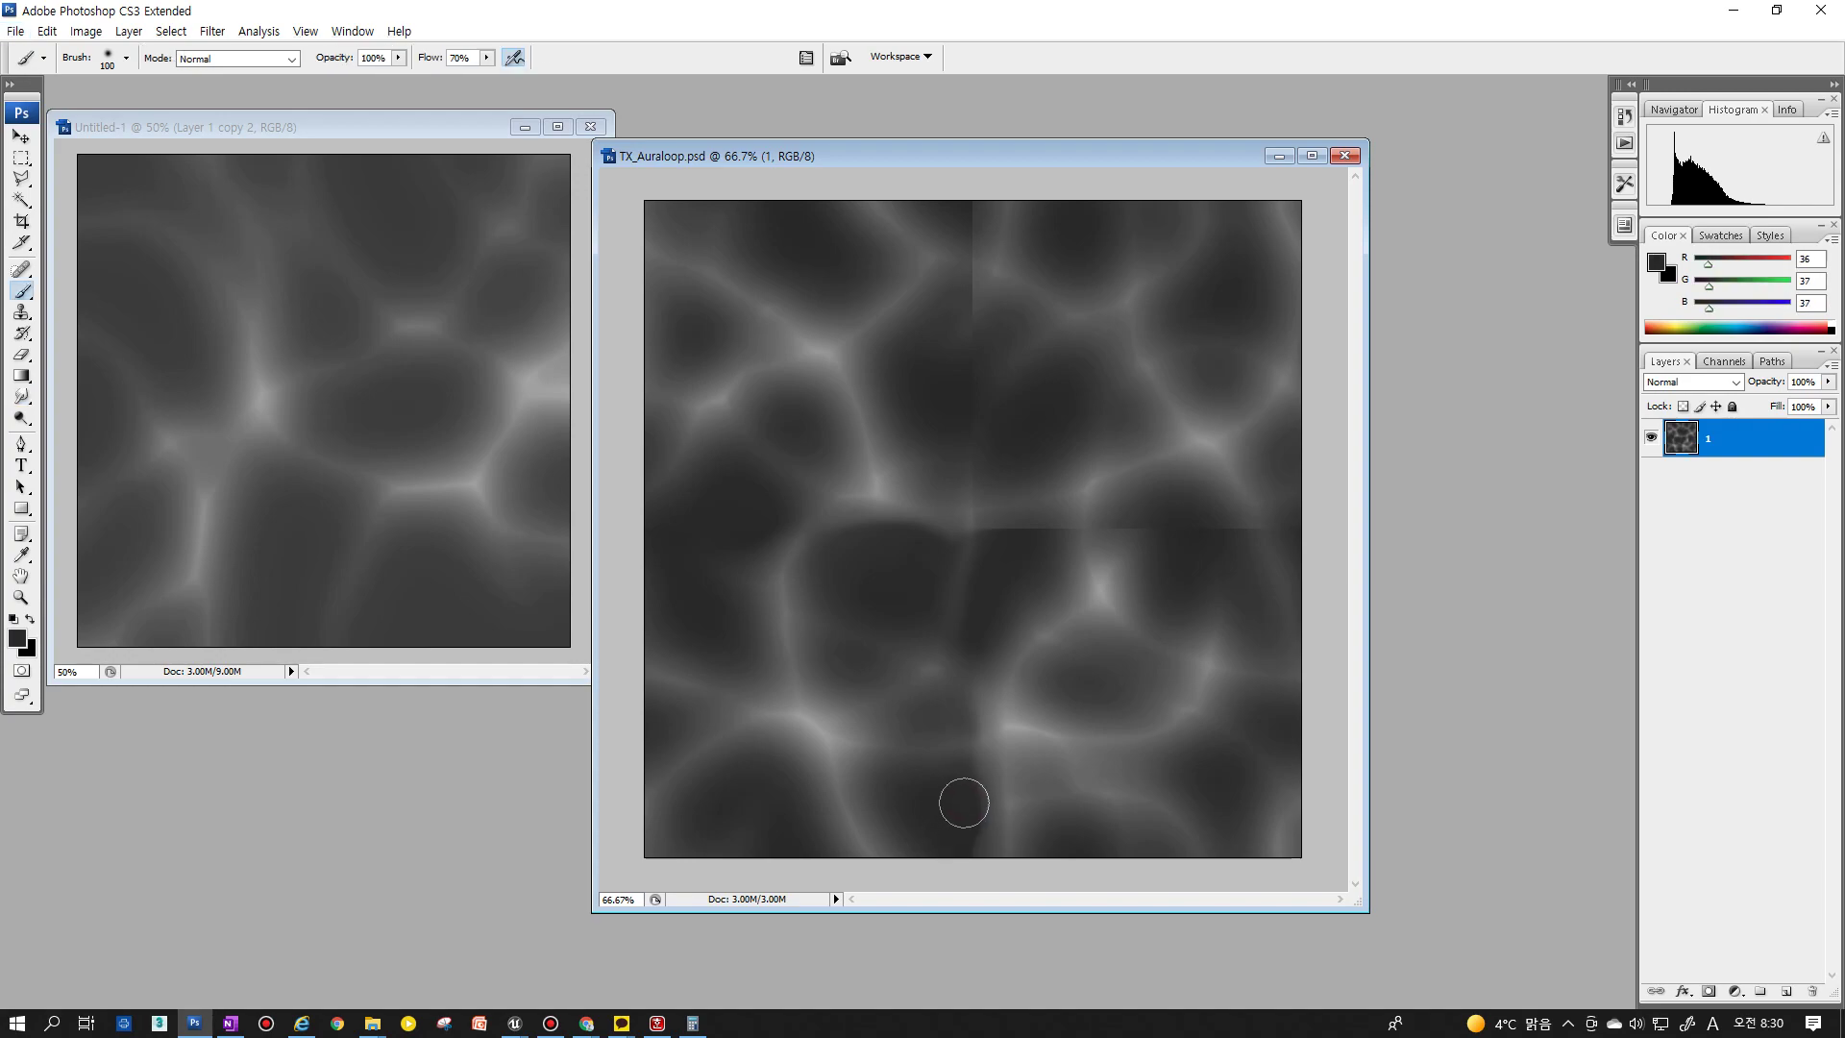
left_click_drag(964, 806, 962, 786)
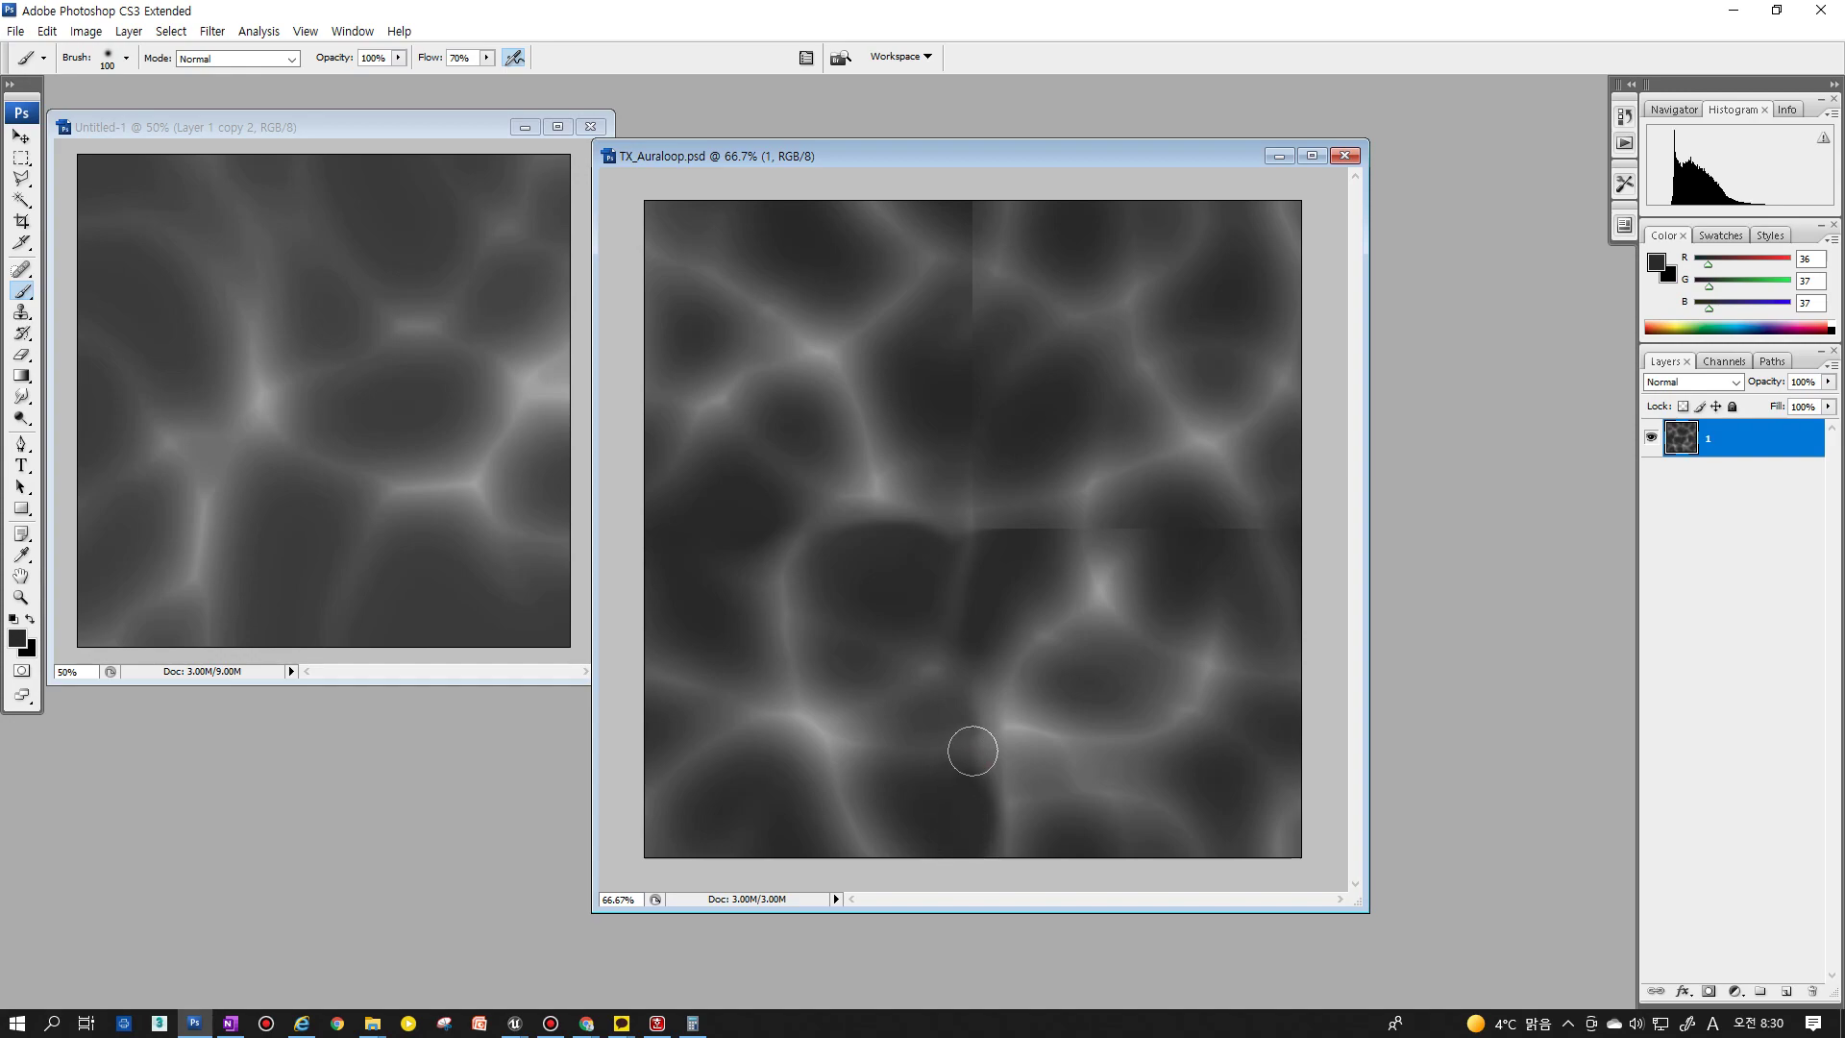
left_click_drag(974, 755, 976, 719)
key("r")
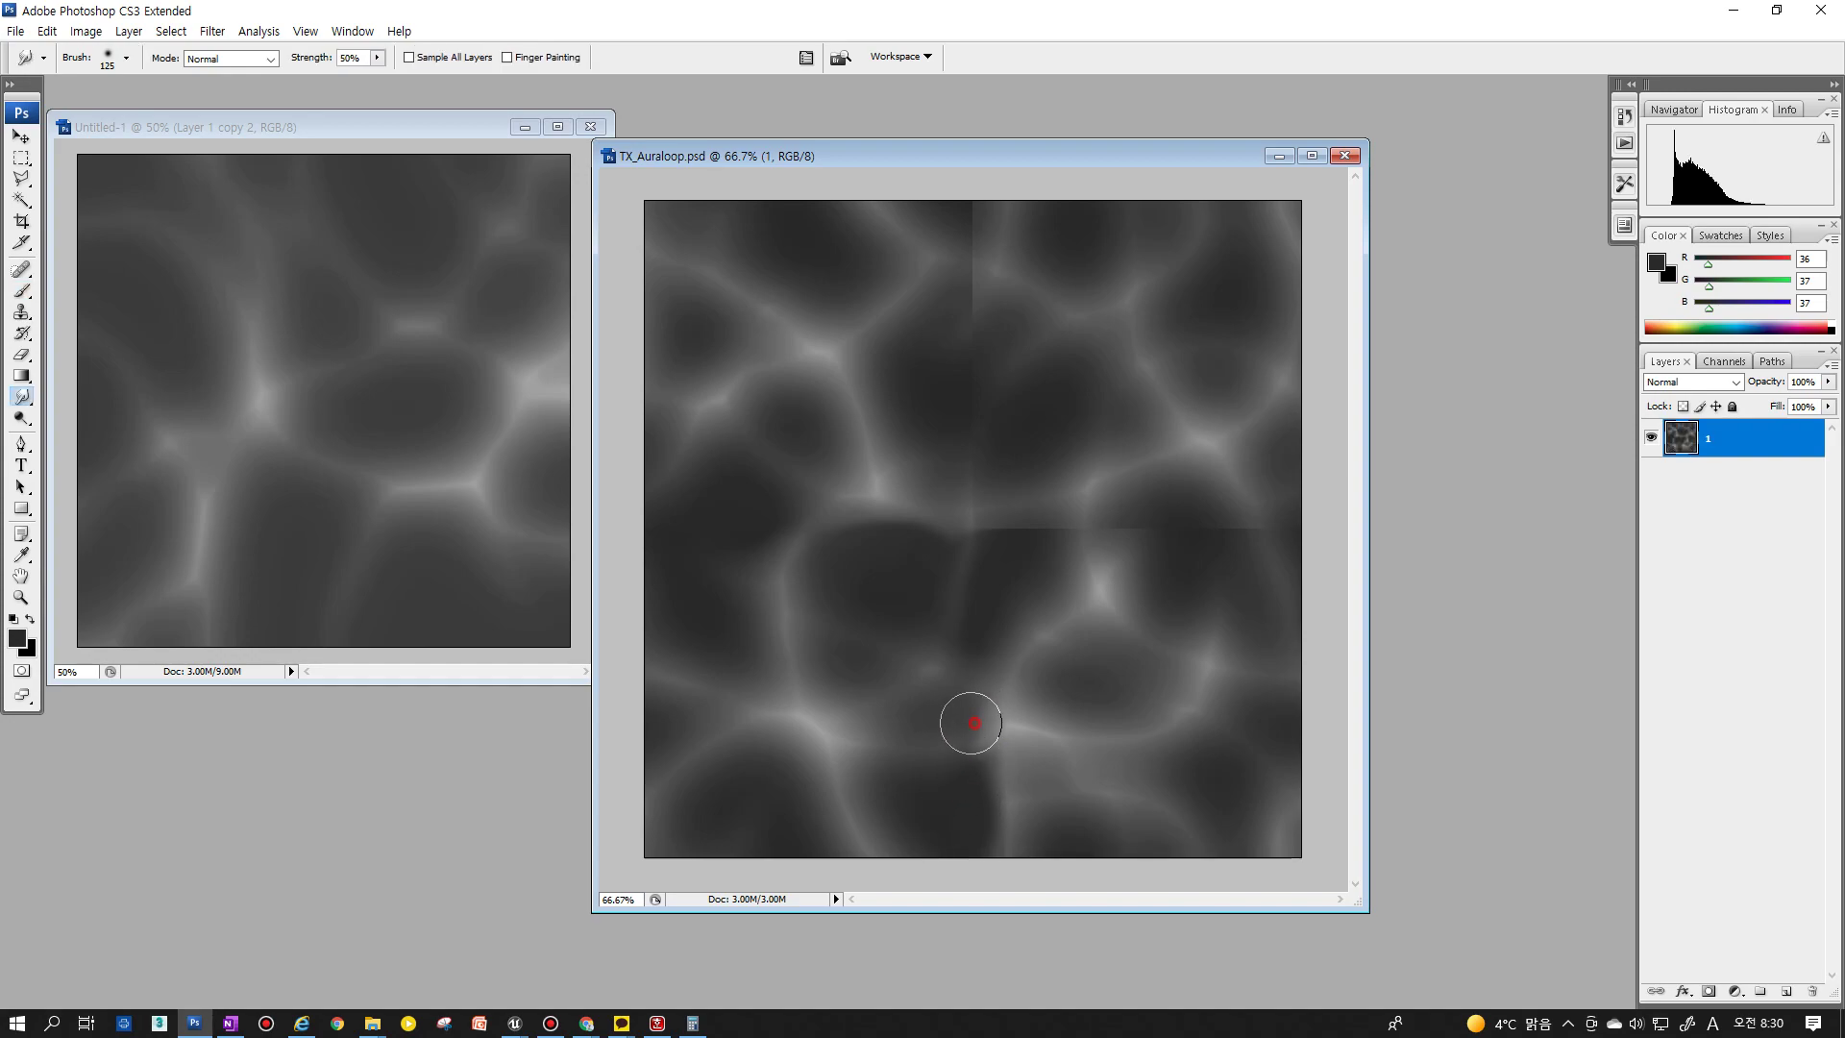
left_click_drag(971, 722, 968, 794)
Dab dark paint near the seam crossing and smudge the vertical seam at centre and top
key("b")
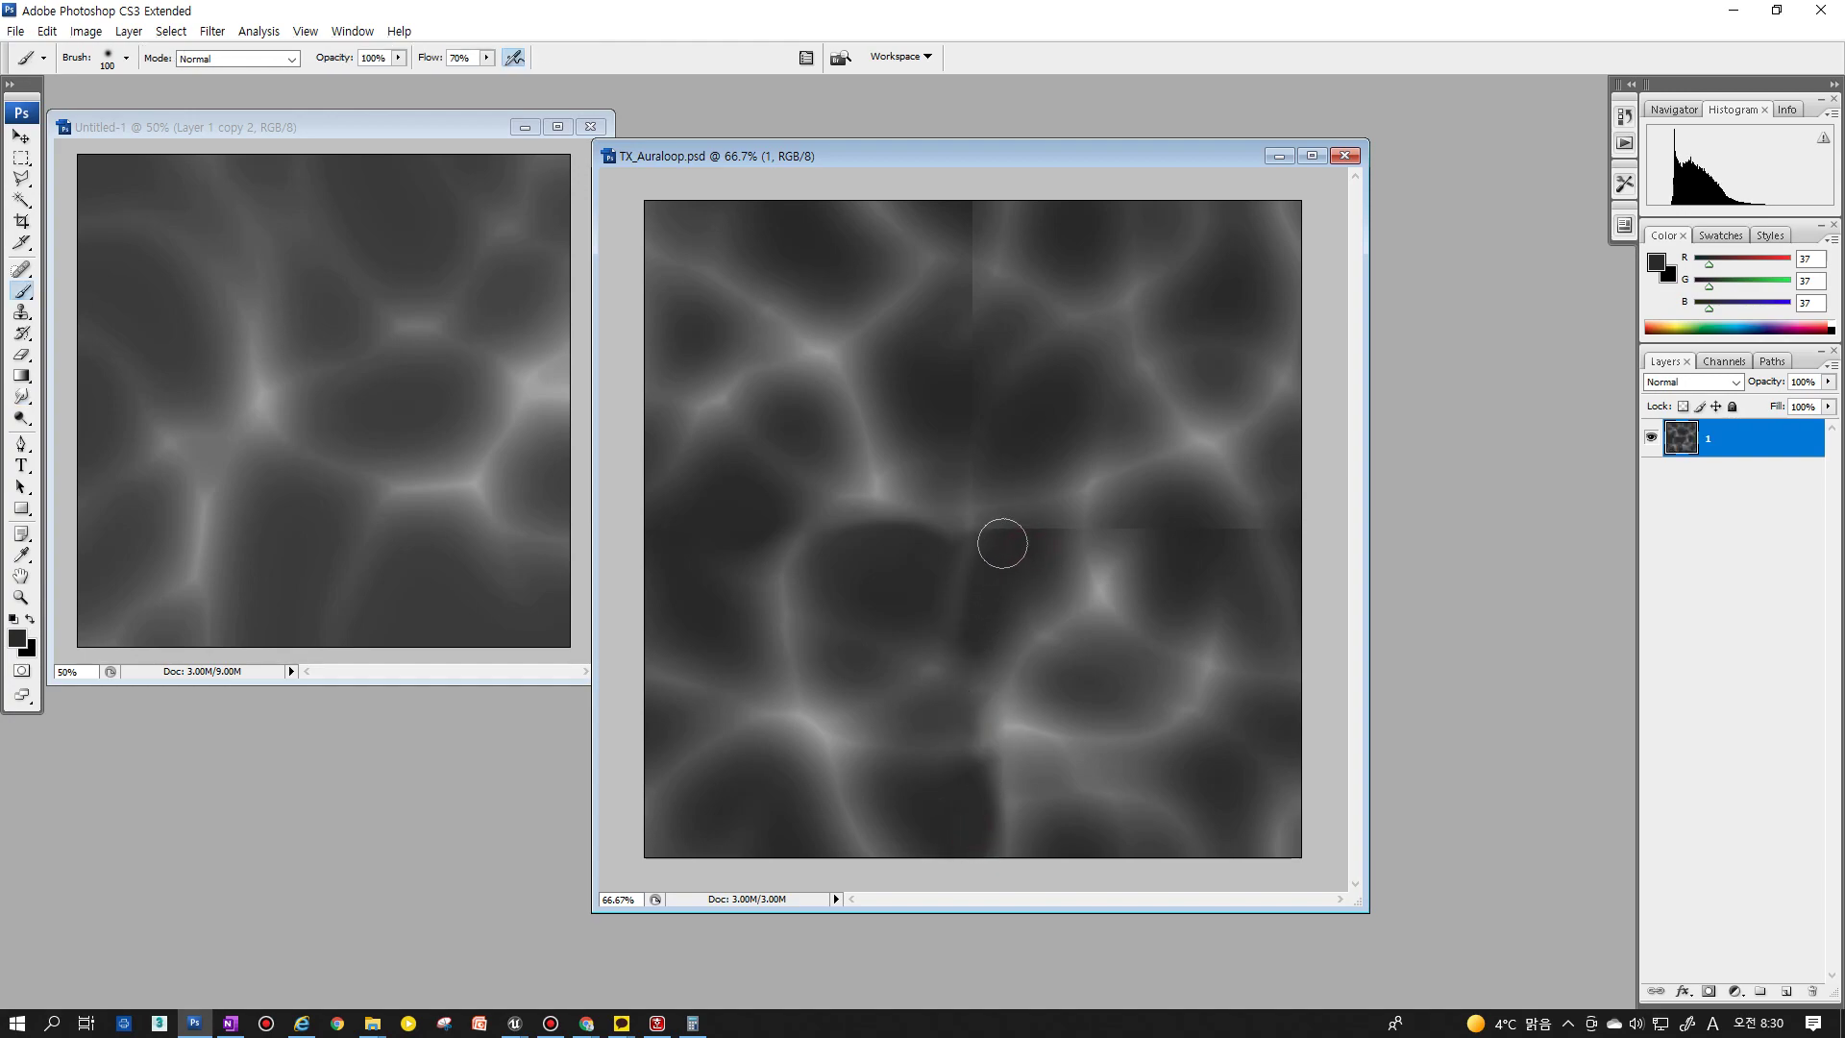
left_click(990, 544)
key("r")
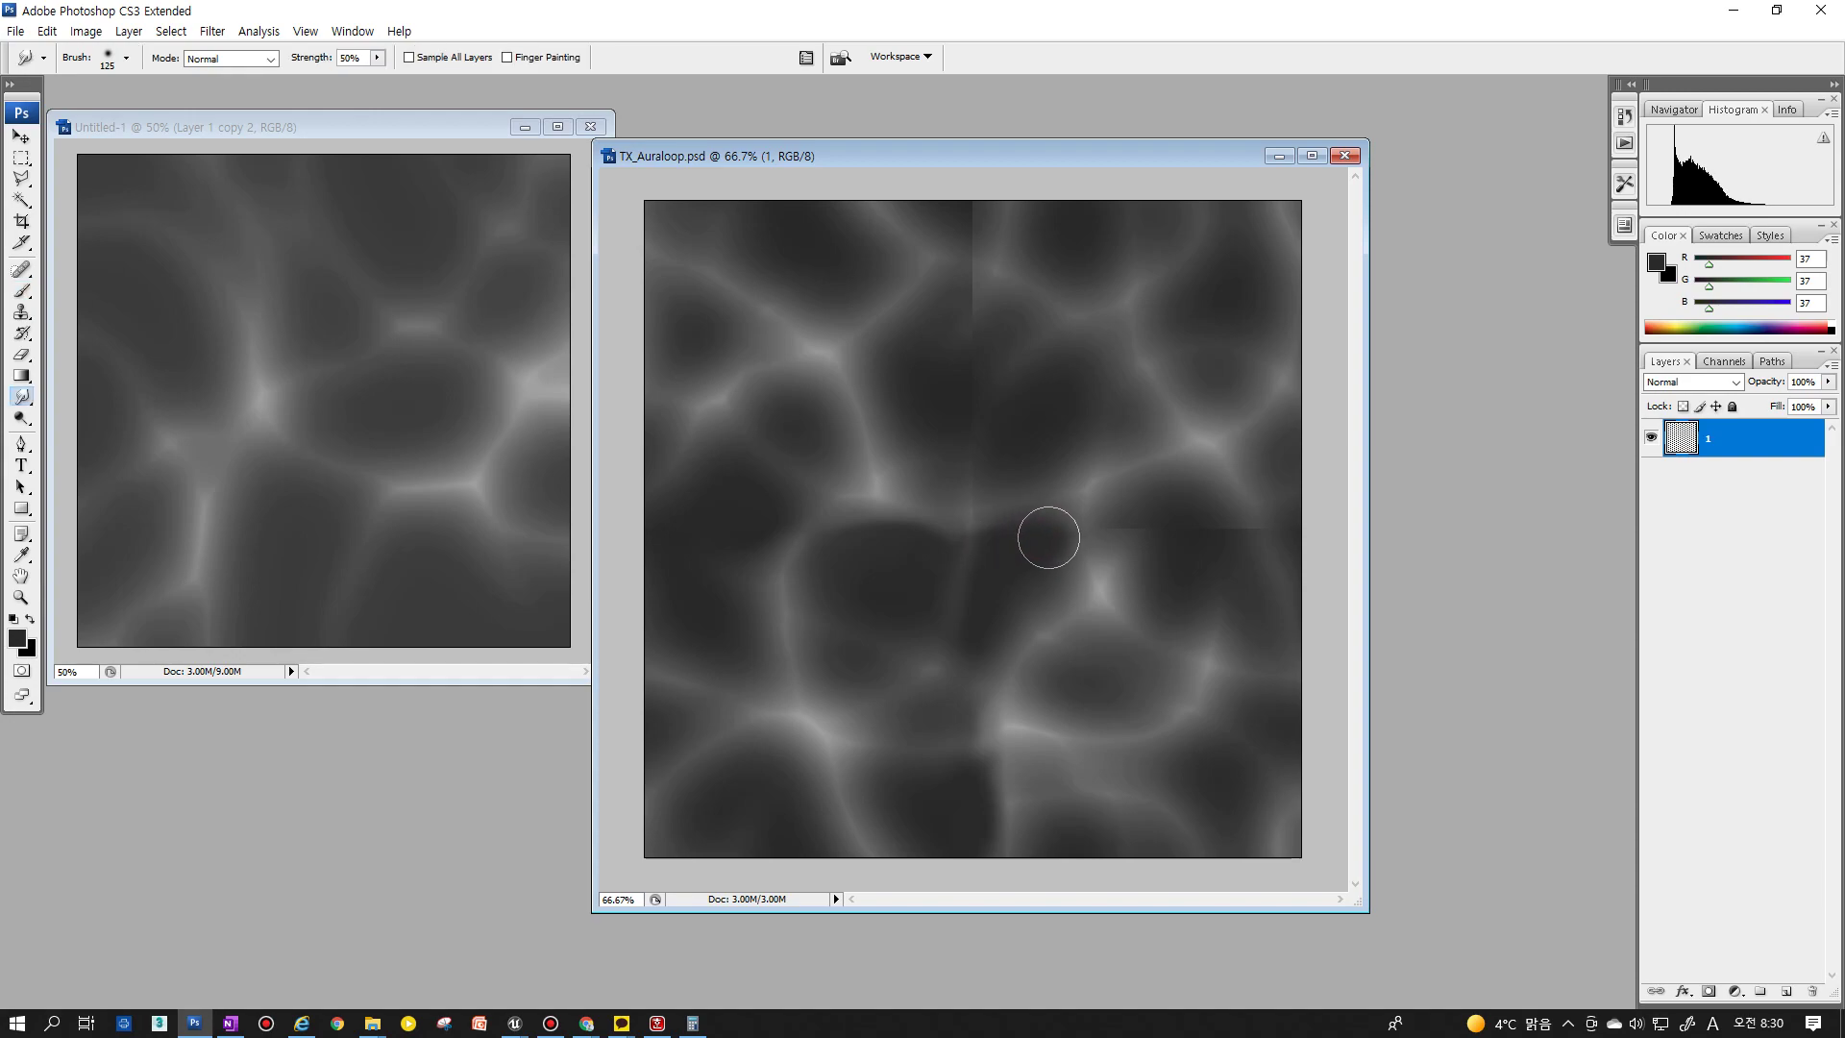
key("b")
key("r")
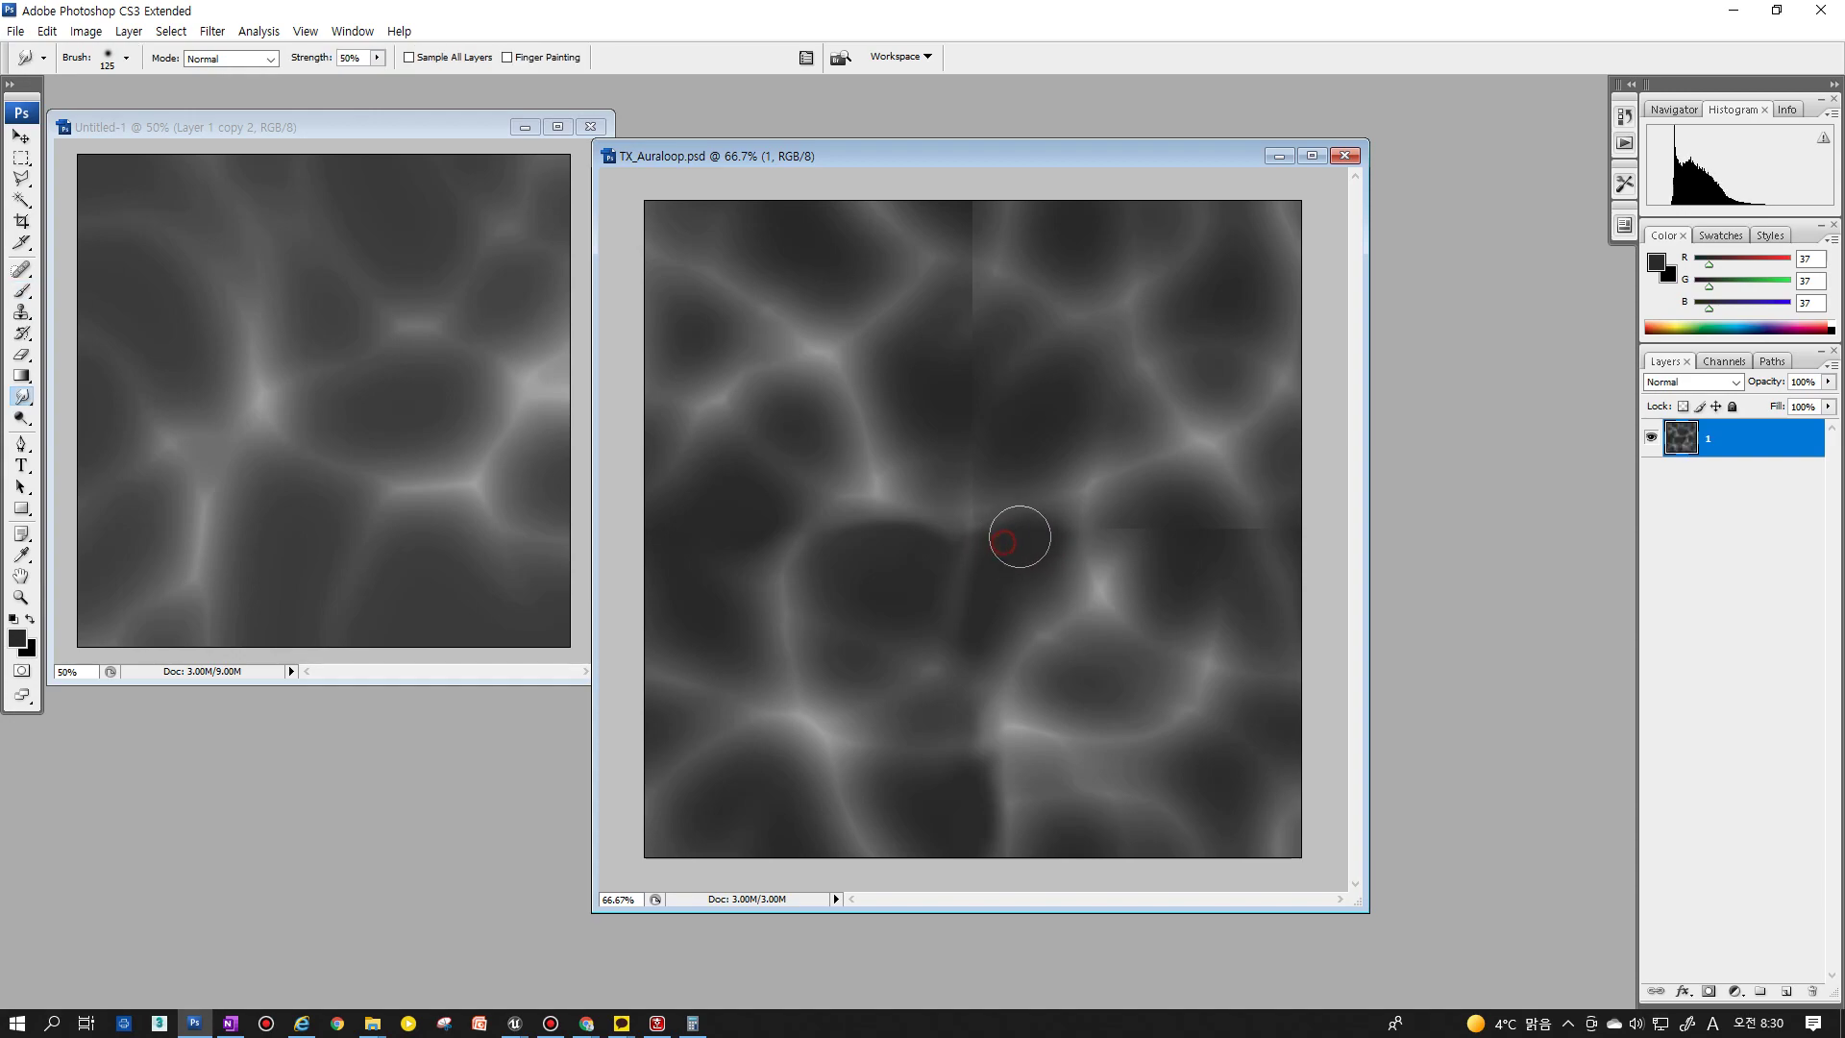
key("b")
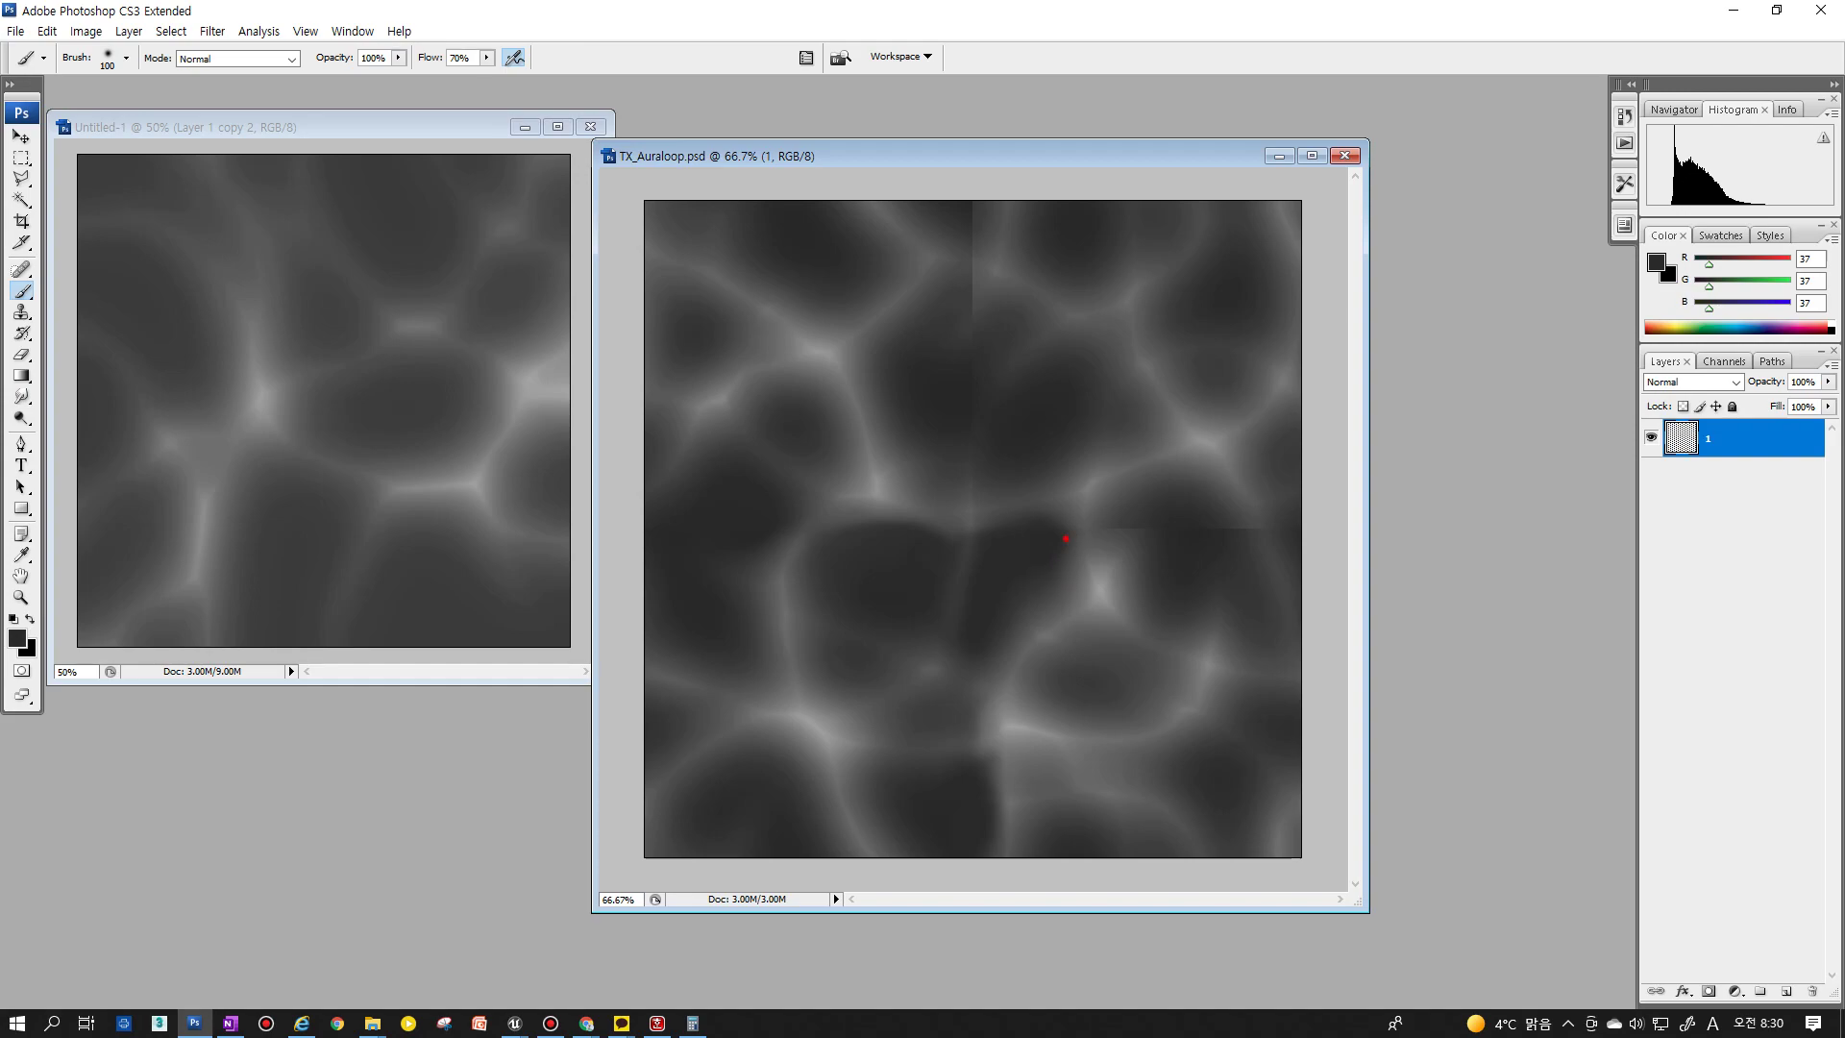
key("r")
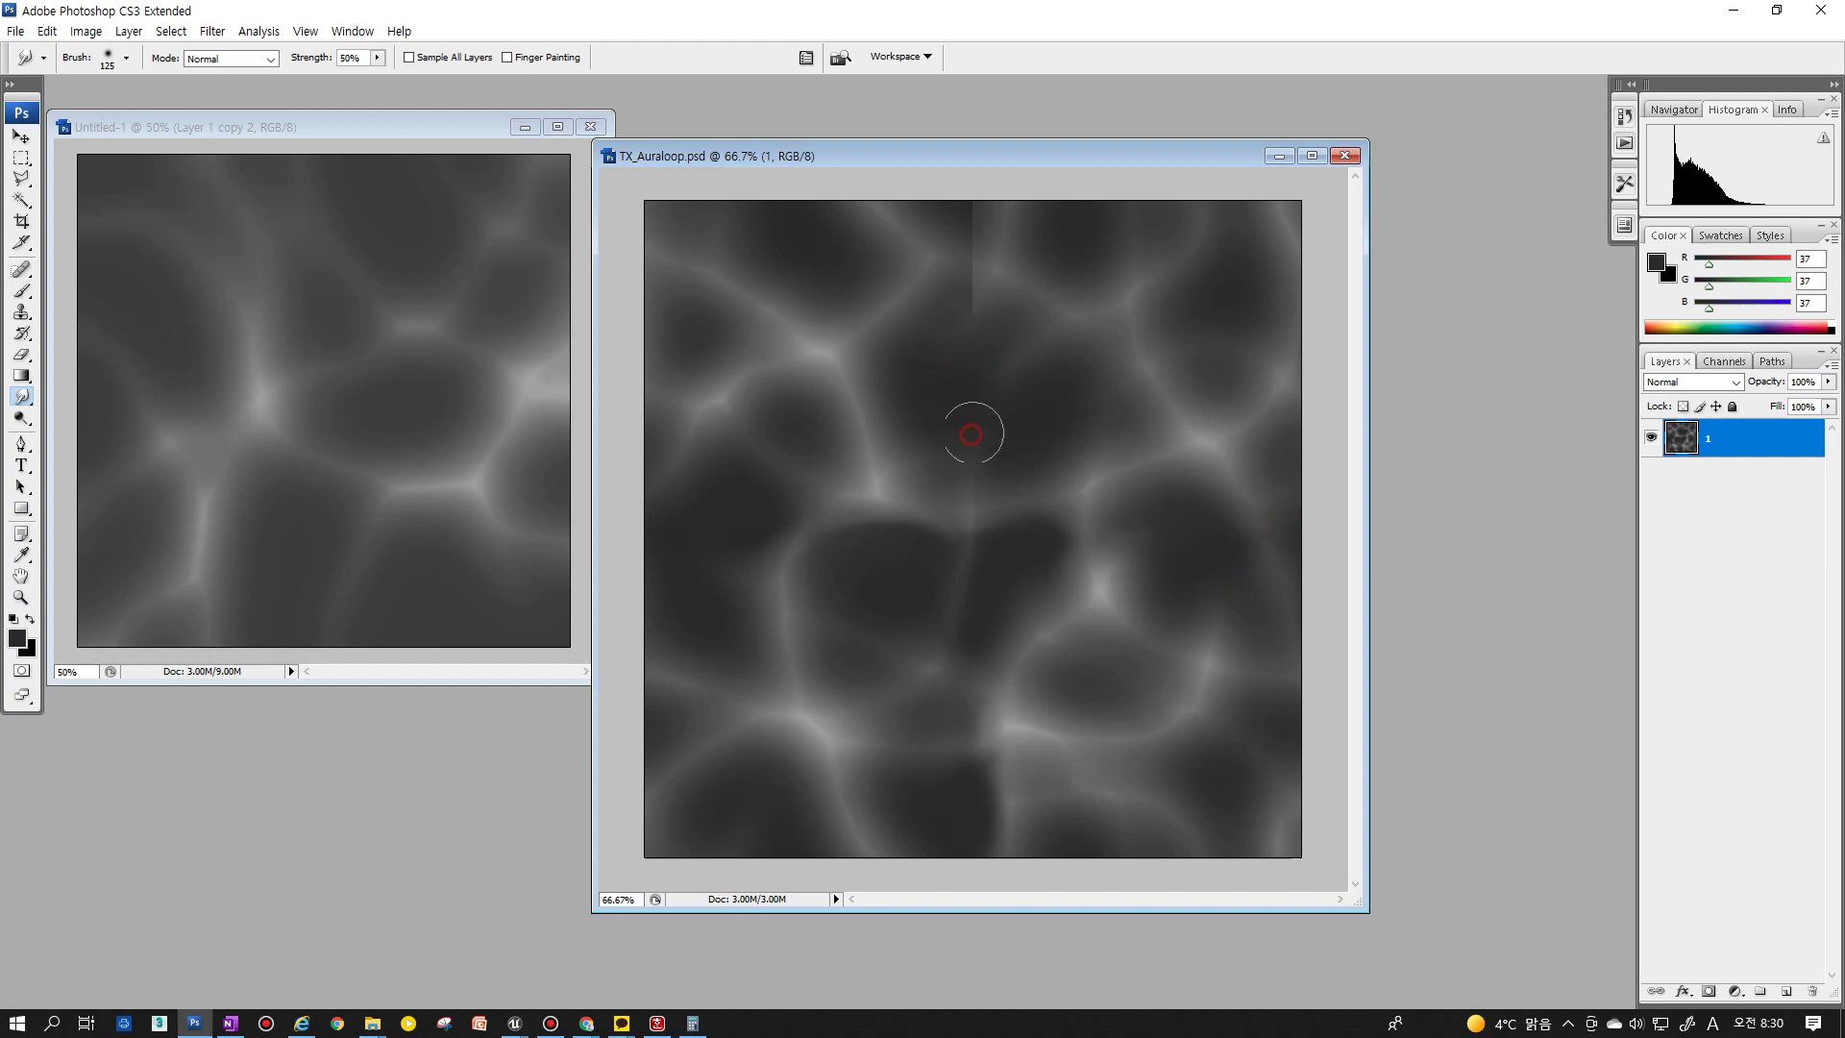
left_click_drag(971, 434, 973, 455)
left_click_drag(970, 269, 966, 260)
Paint dark tone over the remaining seam lines, smear it in, and reapply the Offset
key("b")
left_click_drag(975, 225, 971, 245)
left_click_drag(965, 360, 931, 441)
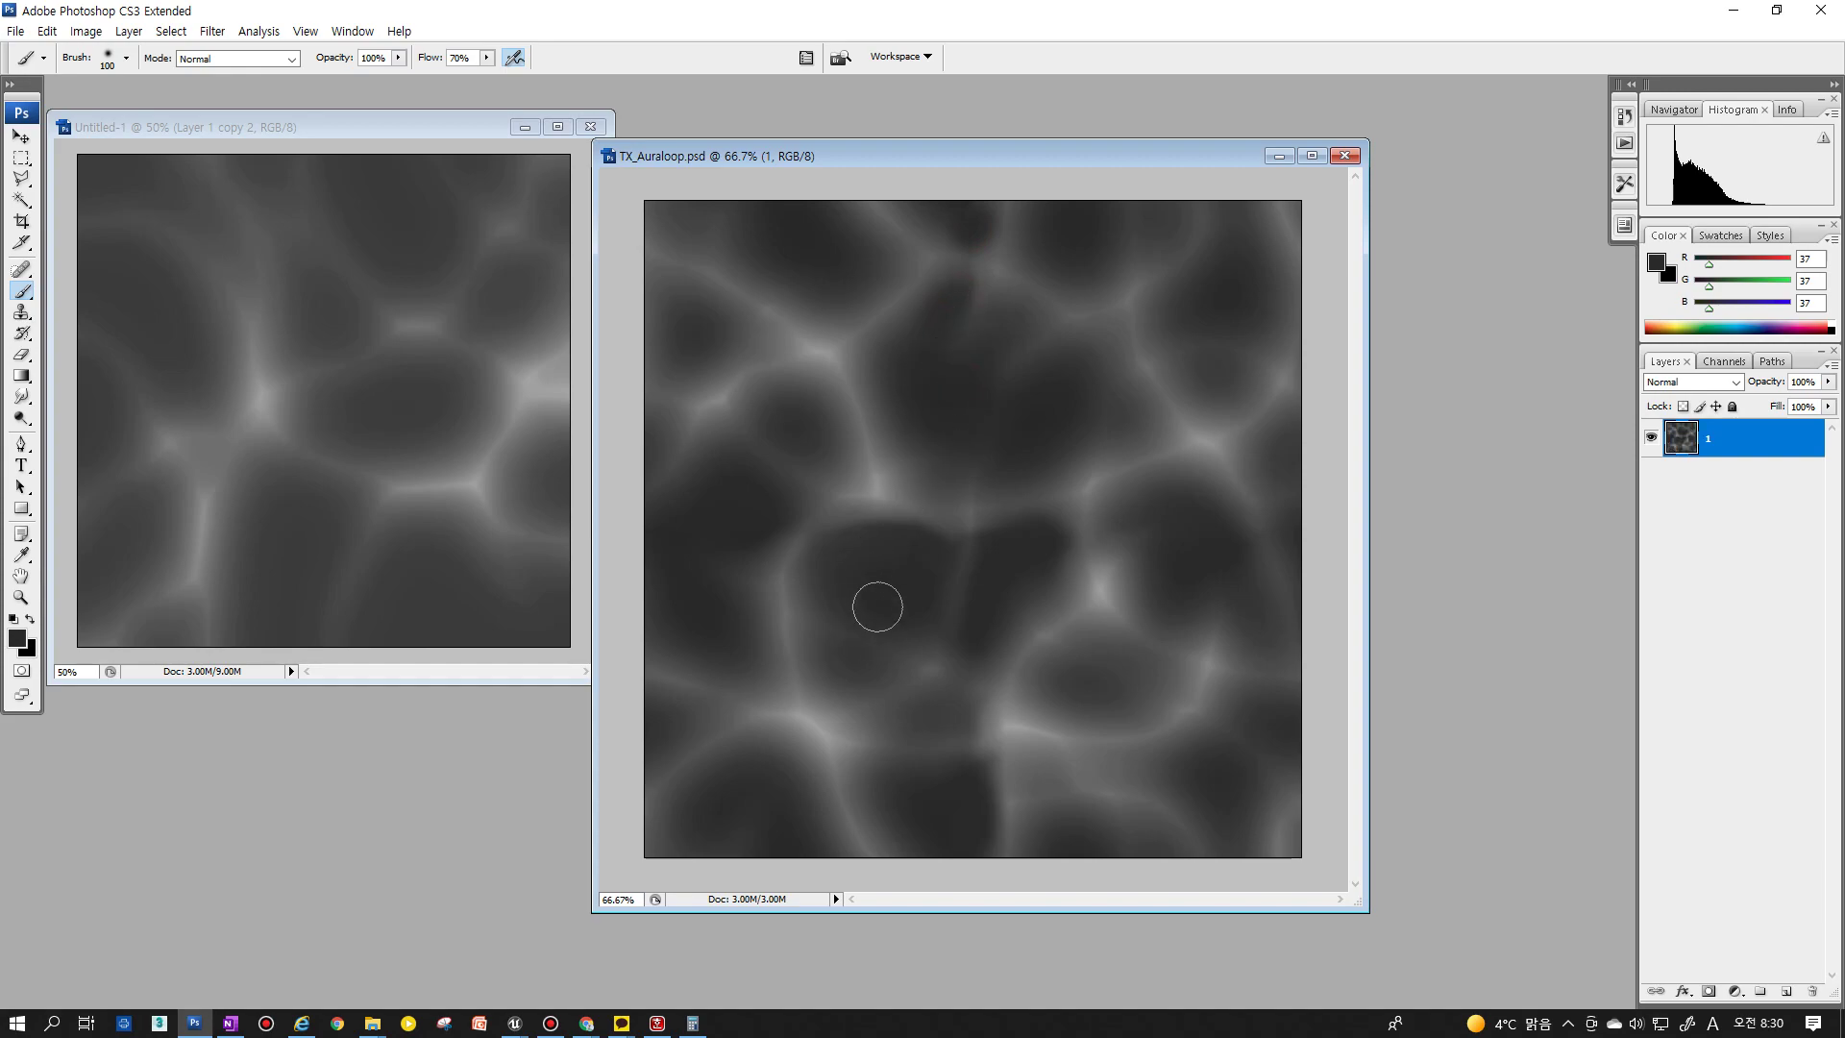
left_click_drag(873, 606, 878, 567)
key("r")
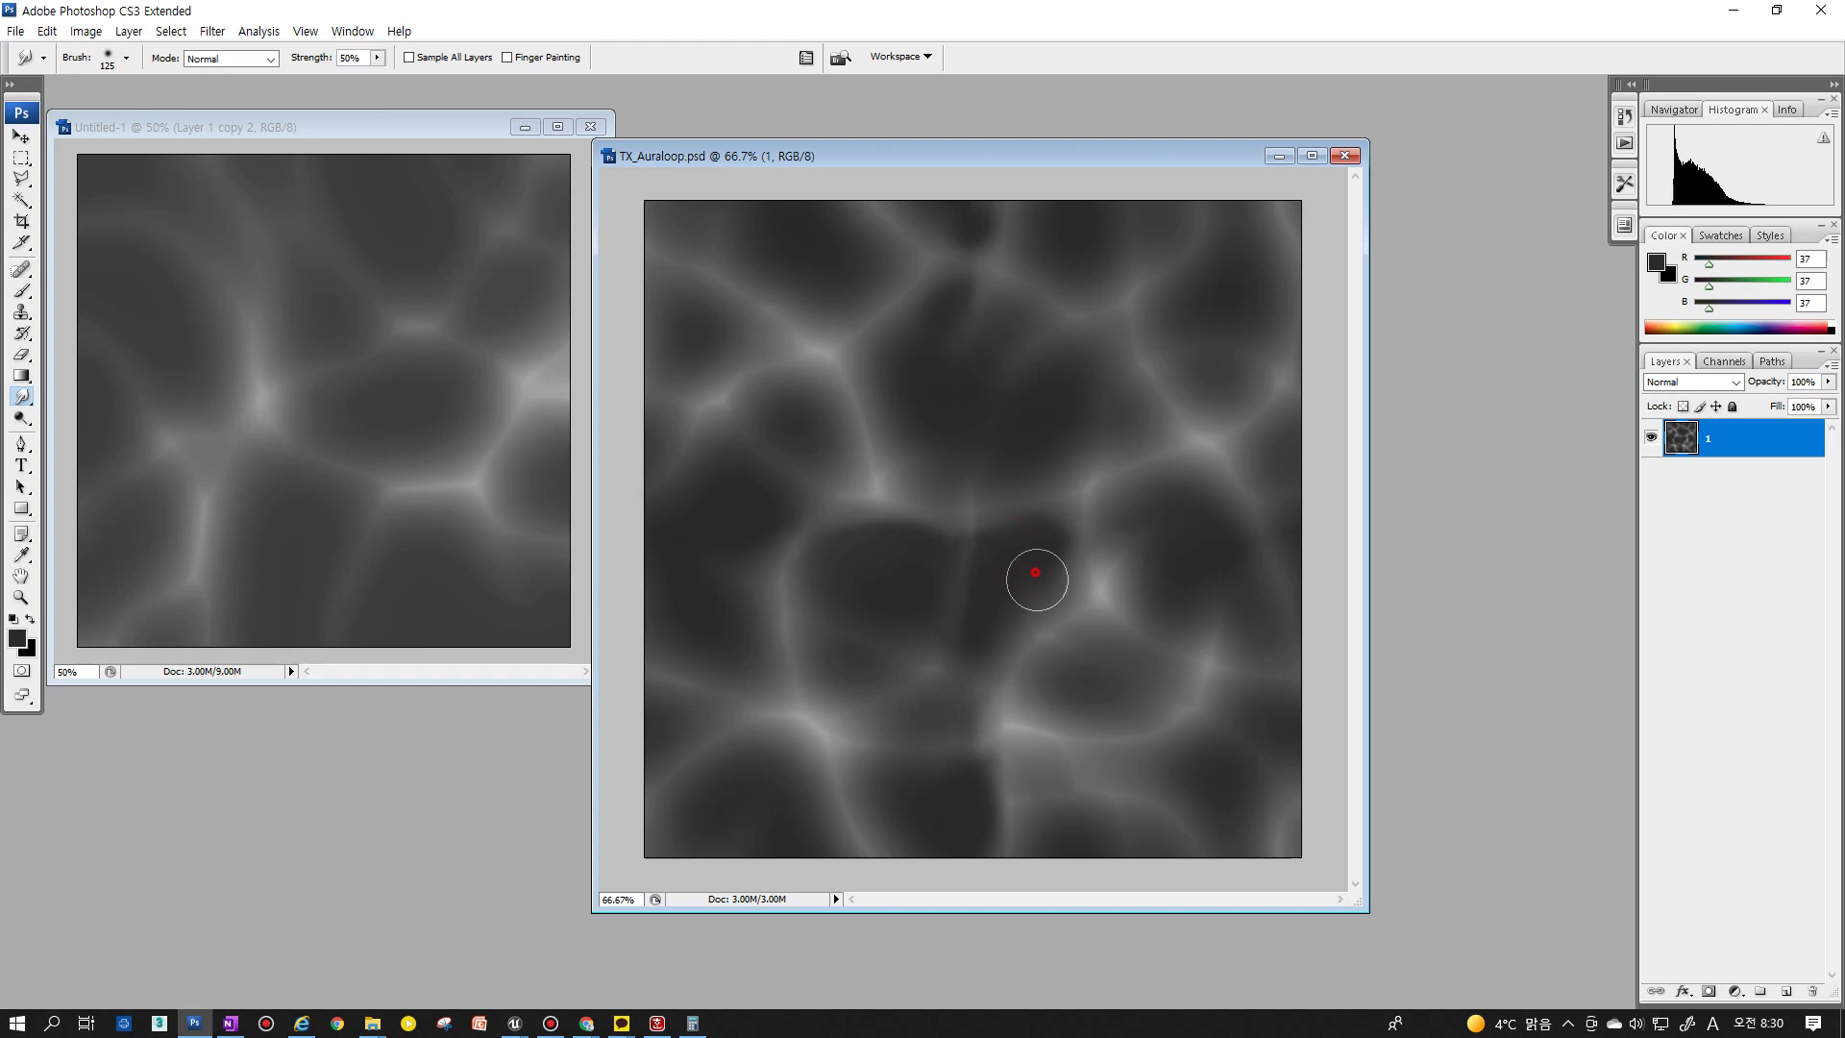
left_click_drag(1051, 559, 1053, 535)
key("ctrl+f")
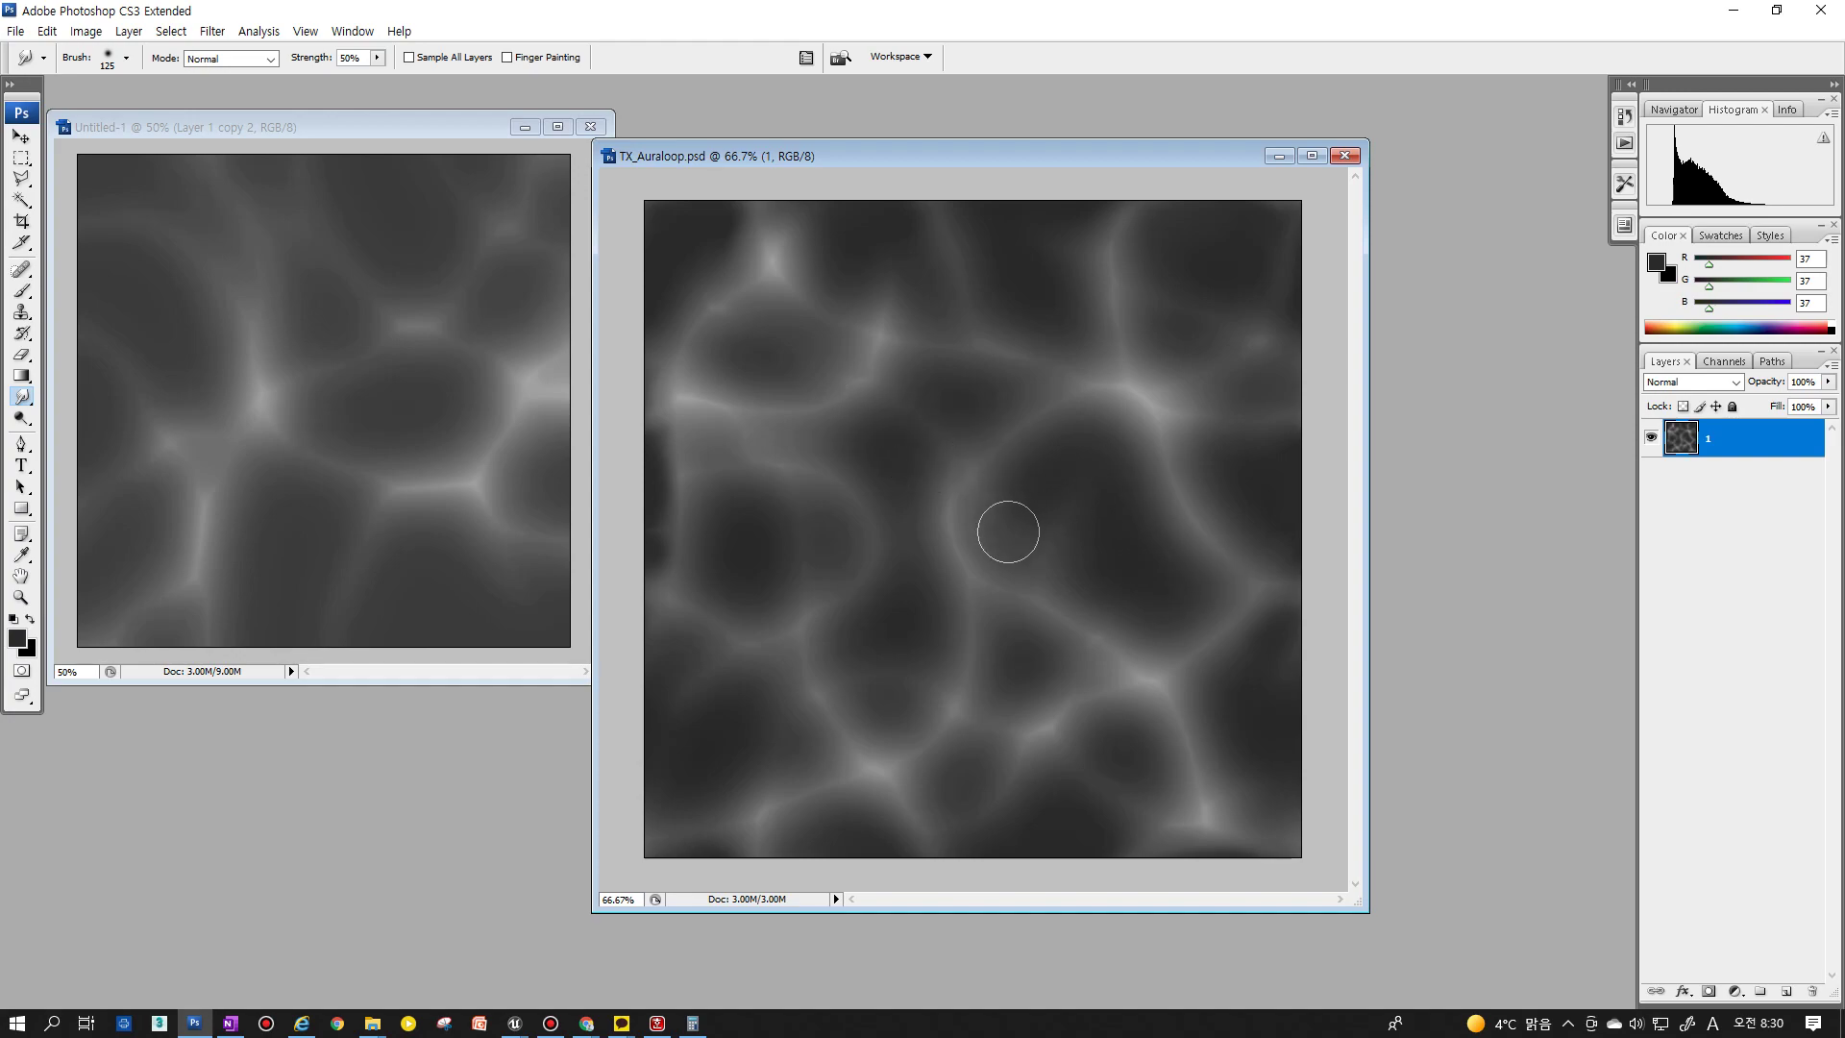
Enlarge the smudge brush to 175, soften leftover marks across the texture, and reapply Offset
key("bracketright")
key("bracketright")
mouse_move(1102, 589)
left_mouse_down()
mouse_move(1150, 609)
mouse_move(1176, 546)
mouse_move(1097, 441)
mouse_move(1029, 494)
left_mouse_up()
left_click(1063, 535)
left_click(720, 586)
mouse_move(720, 587)
left_mouse_down()
mouse_move(720, 535)
mouse_move(762, 595)
left_mouse_up()
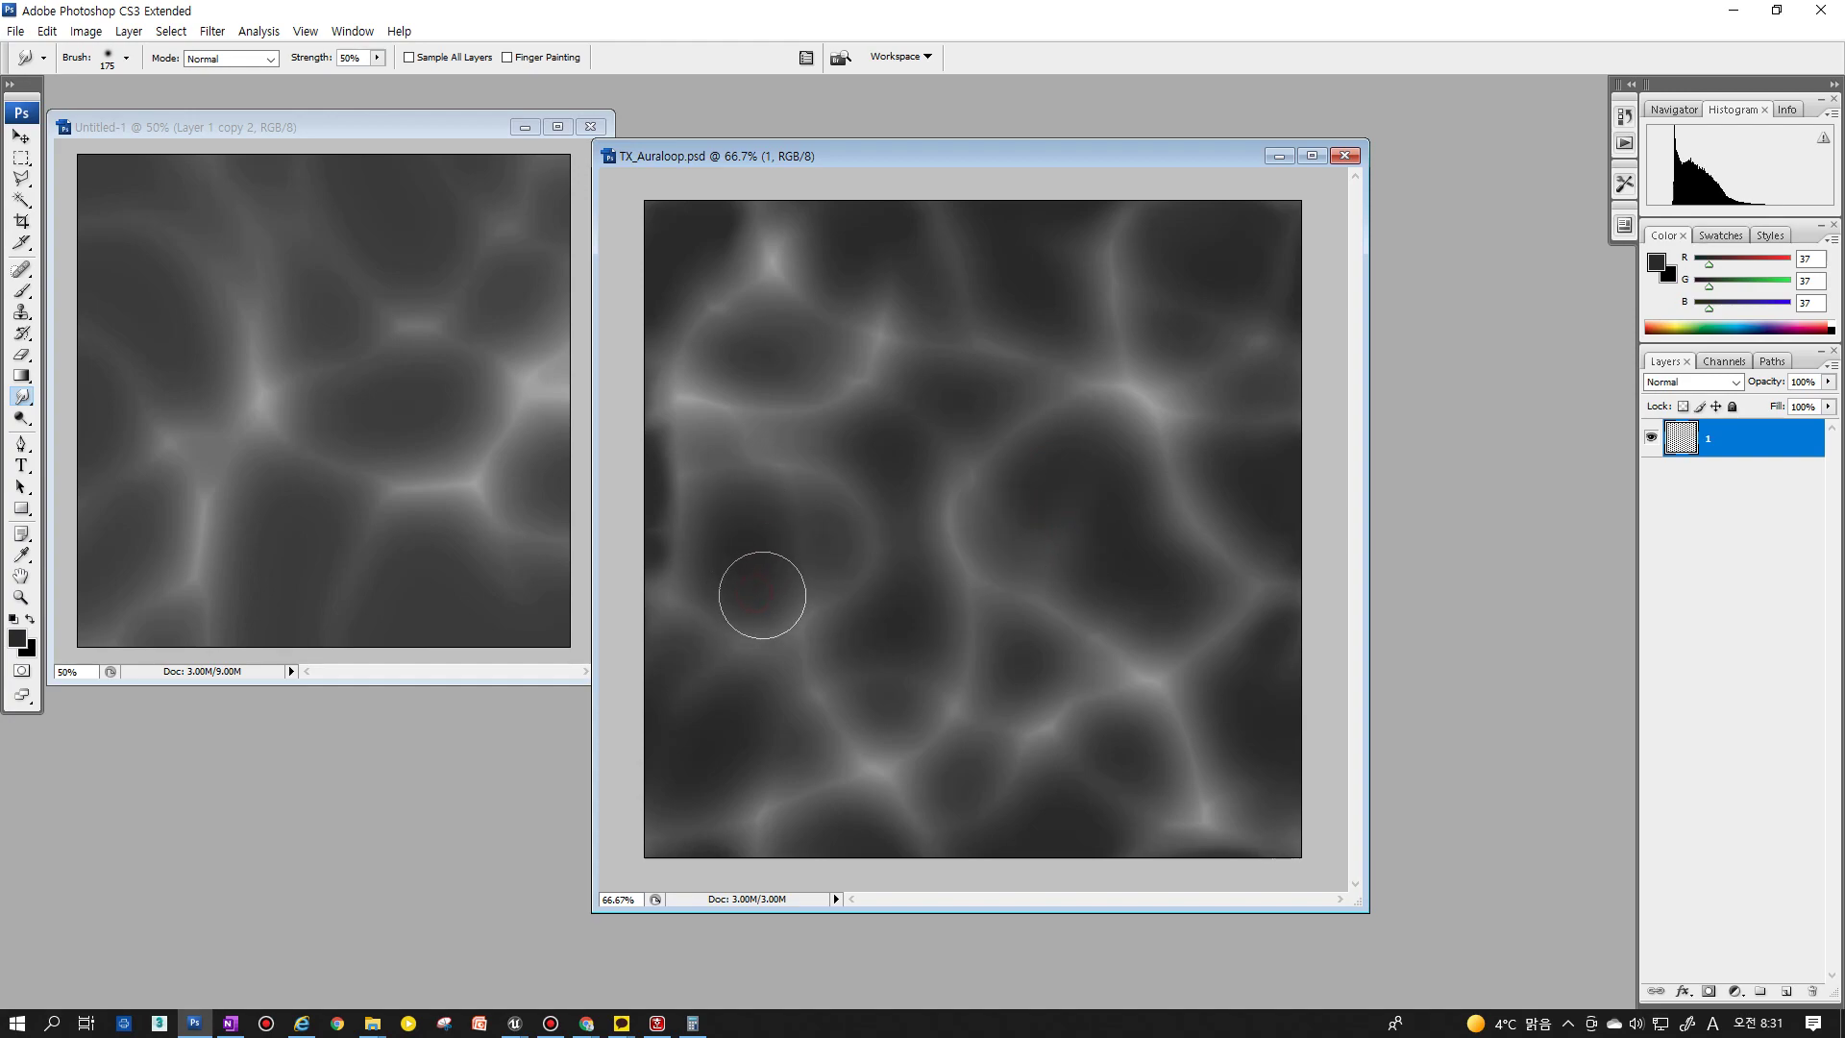
left_click_drag(914, 461, 919, 420)
left_click_drag(1009, 673, 1021, 672)
left_click(932, 610)
left_click_drag(741, 741, 747, 717)
left_click_drag(877, 478, 931, 393)
mouse_move(1133, 758)
left_mouse_down()
mouse_move(1247, 748)
mouse_move(842, 453)
mouse_move(733, 540)
mouse_move(664, 409)
left_mouse_up()
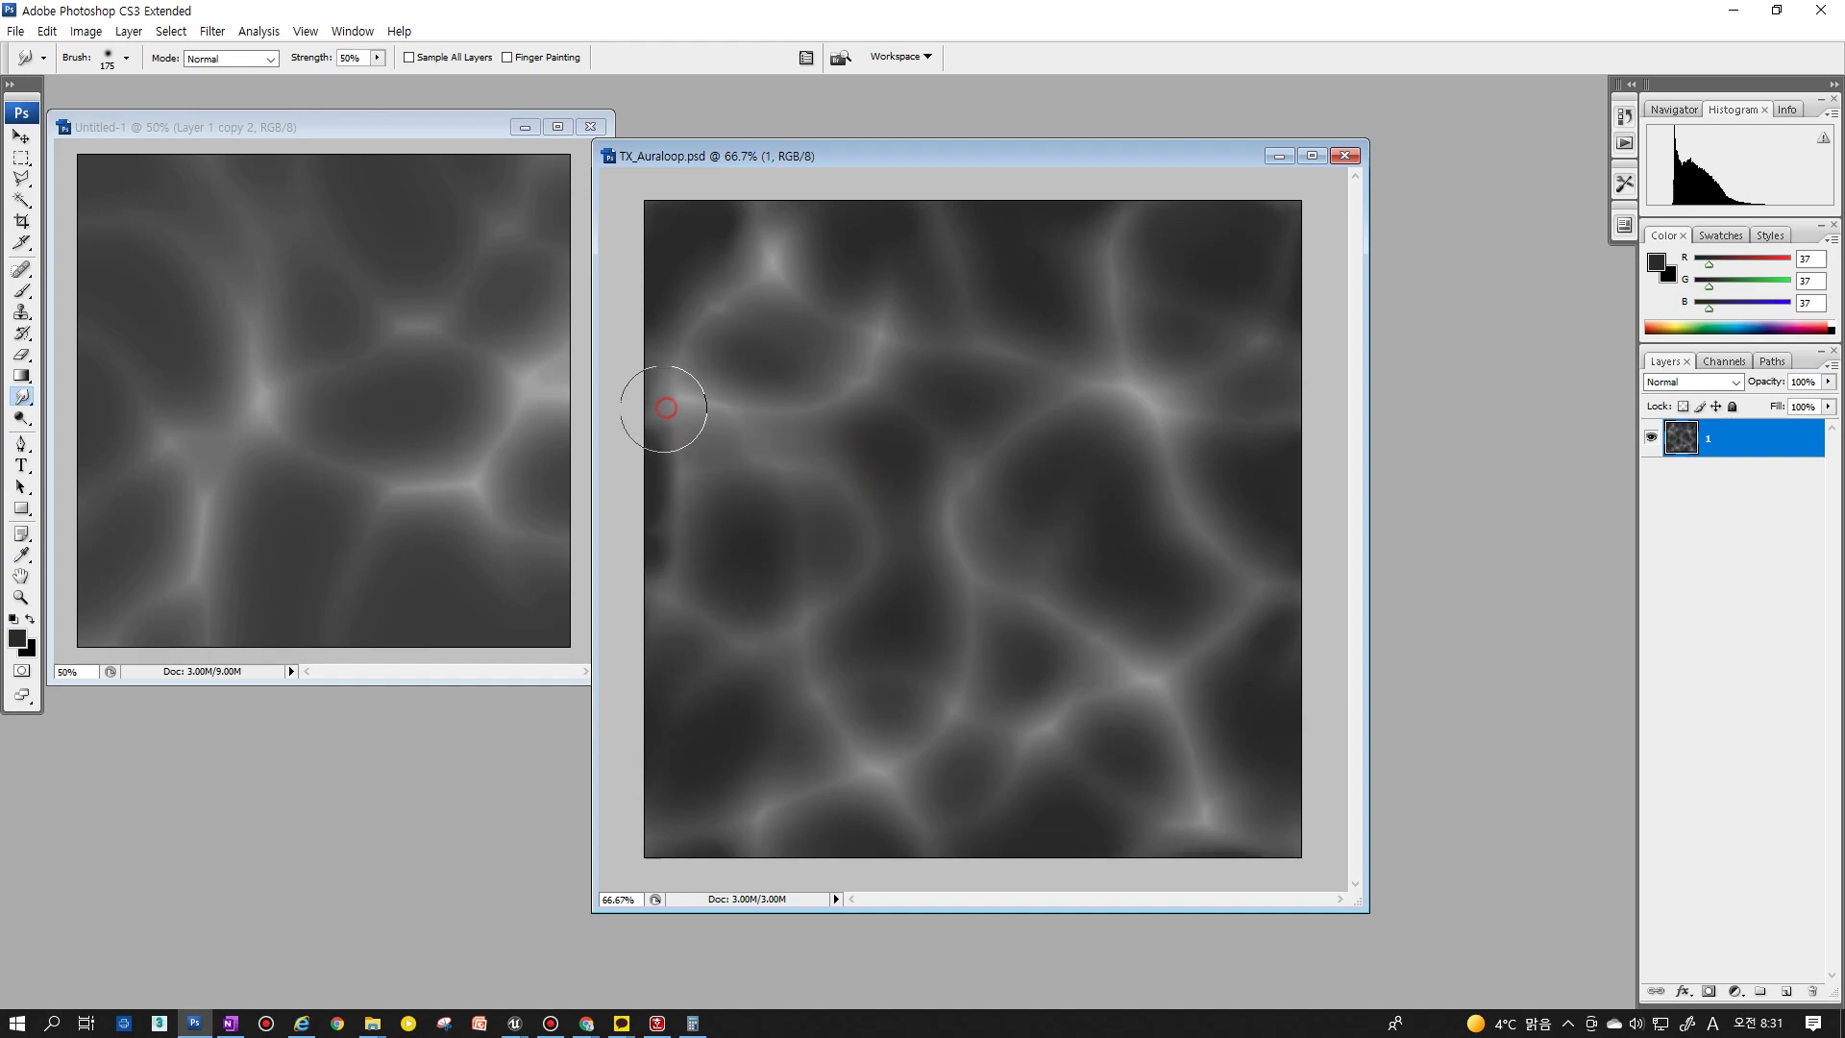
key("ctrl+f")
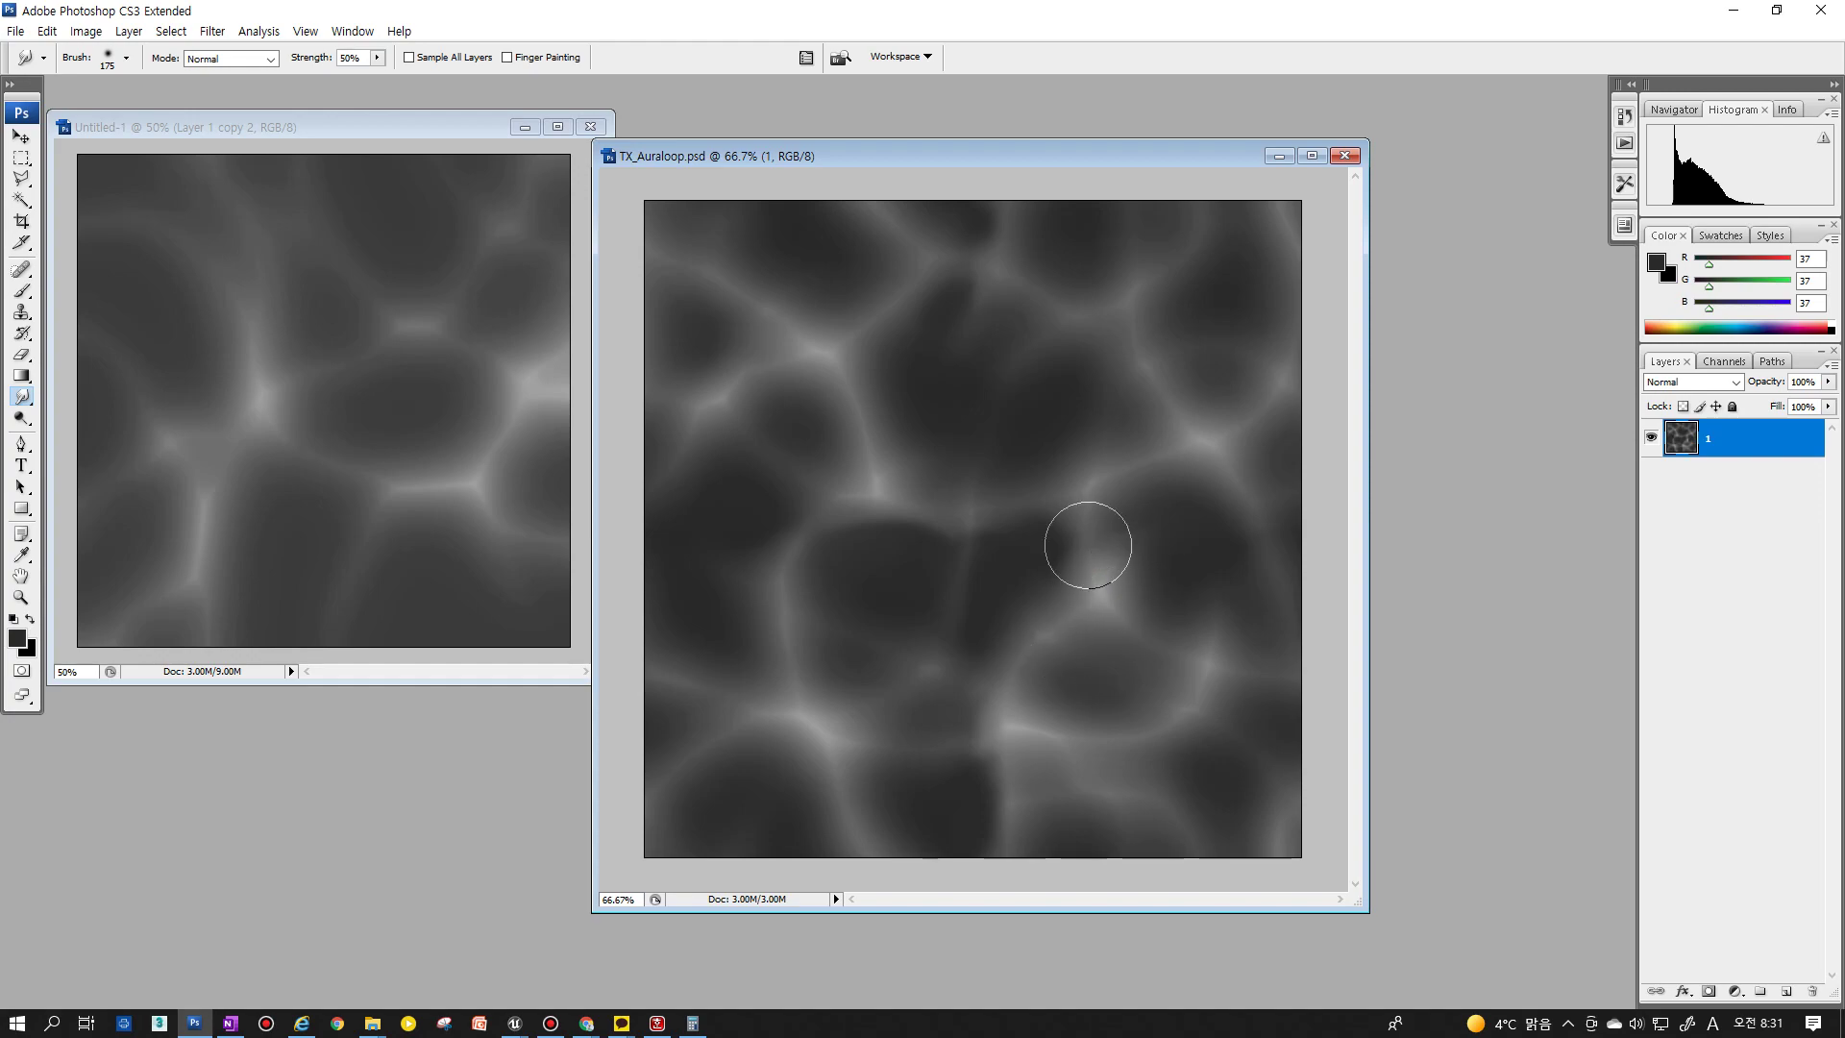
Smudge remaining marks on the left, upper right and lower right, rechecking with another Offset
mouse_move(727, 534)
left_mouse_down()
mouse_move(724, 615)
mouse_move(782, 625)
left_mouse_up()
left_click_drag(972, 317, 1042, 412)
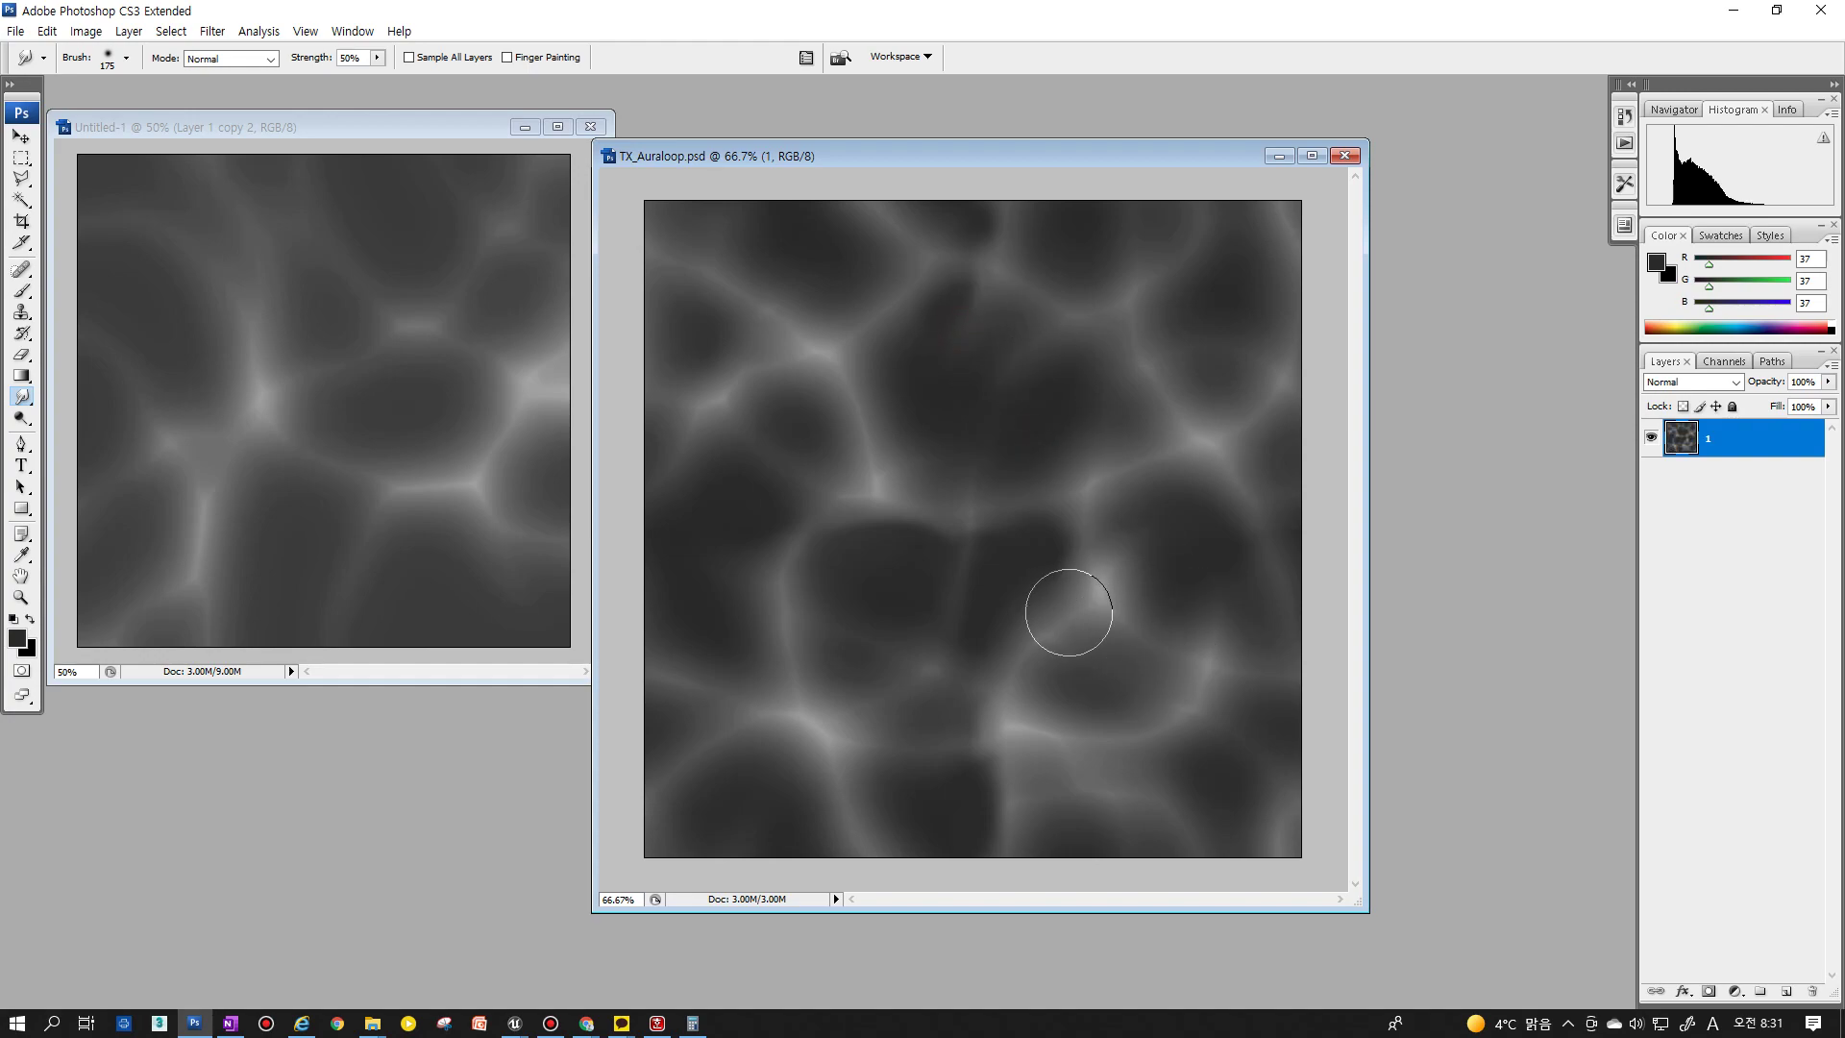
left_click_drag(977, 634, 1017, 577)
left_click_drag(1119, 689, 1191, 576)
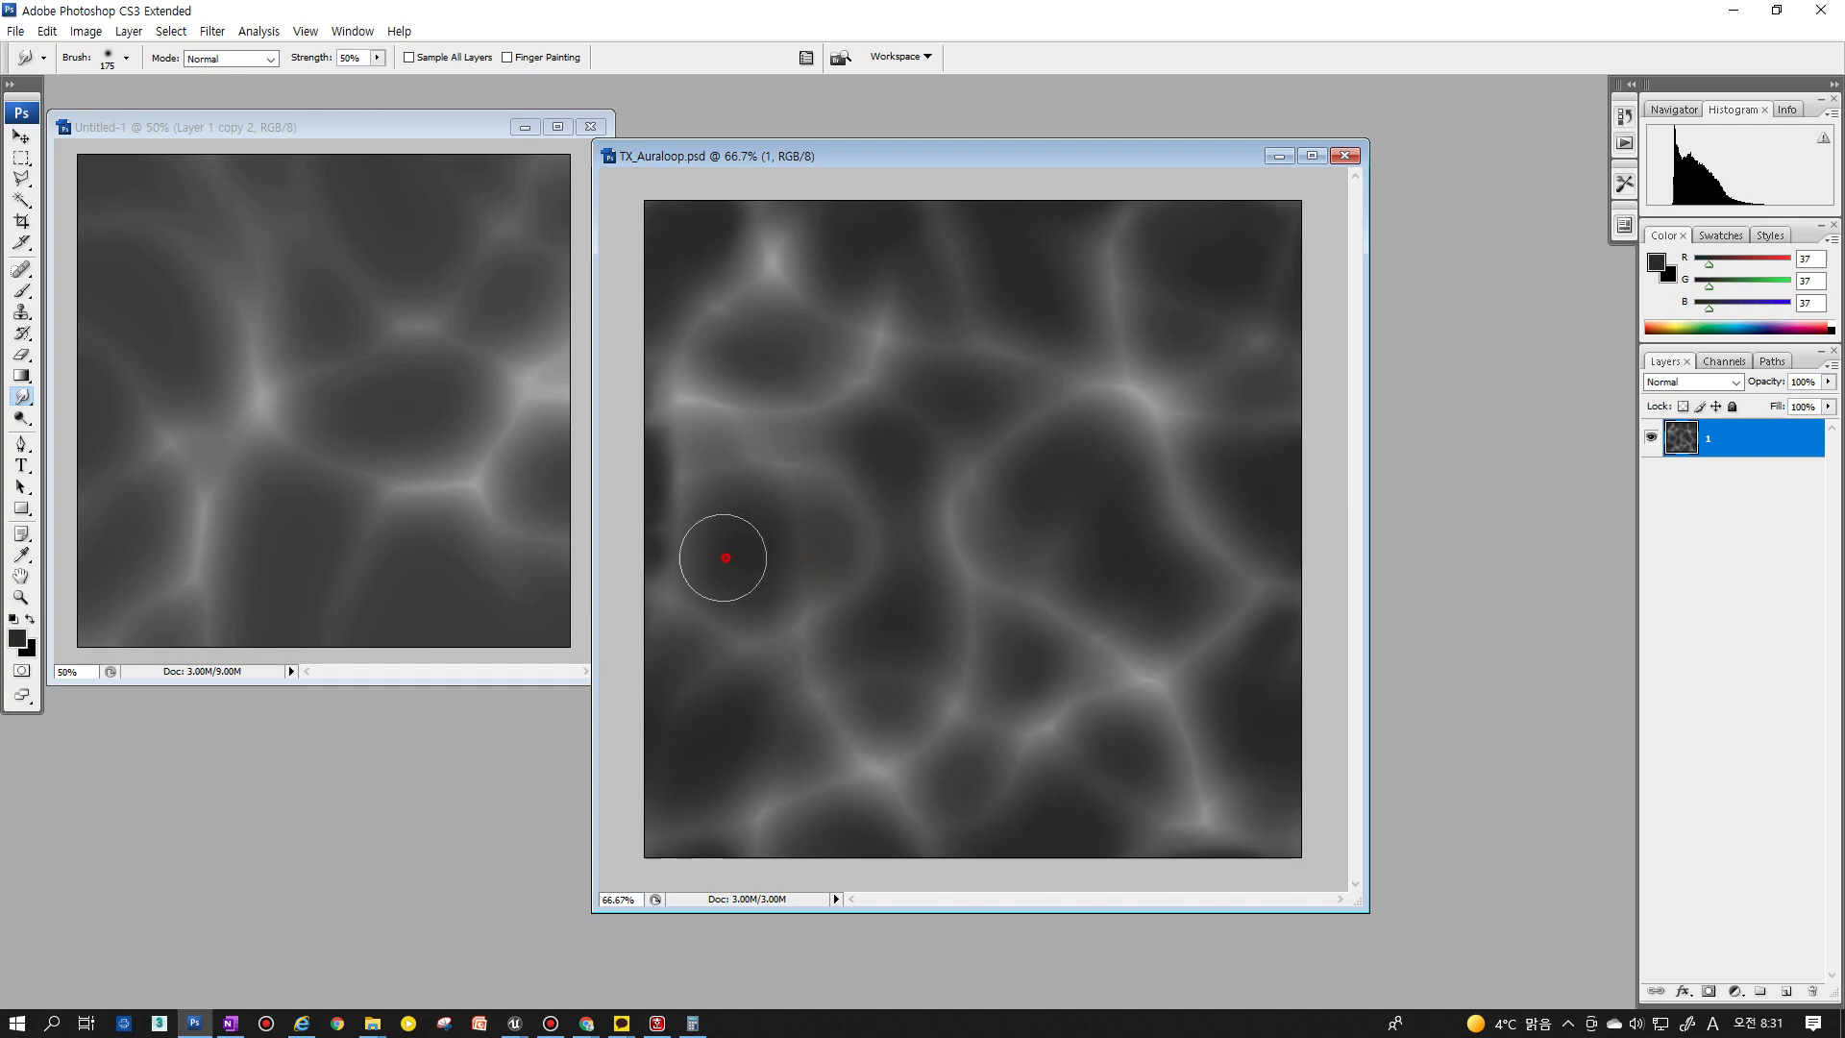
left_click_drag(722, 557, 733, 507)
left_click_drag(903, 728, 774, 692)
left_click(1126, 732)
key("ctrl+f")
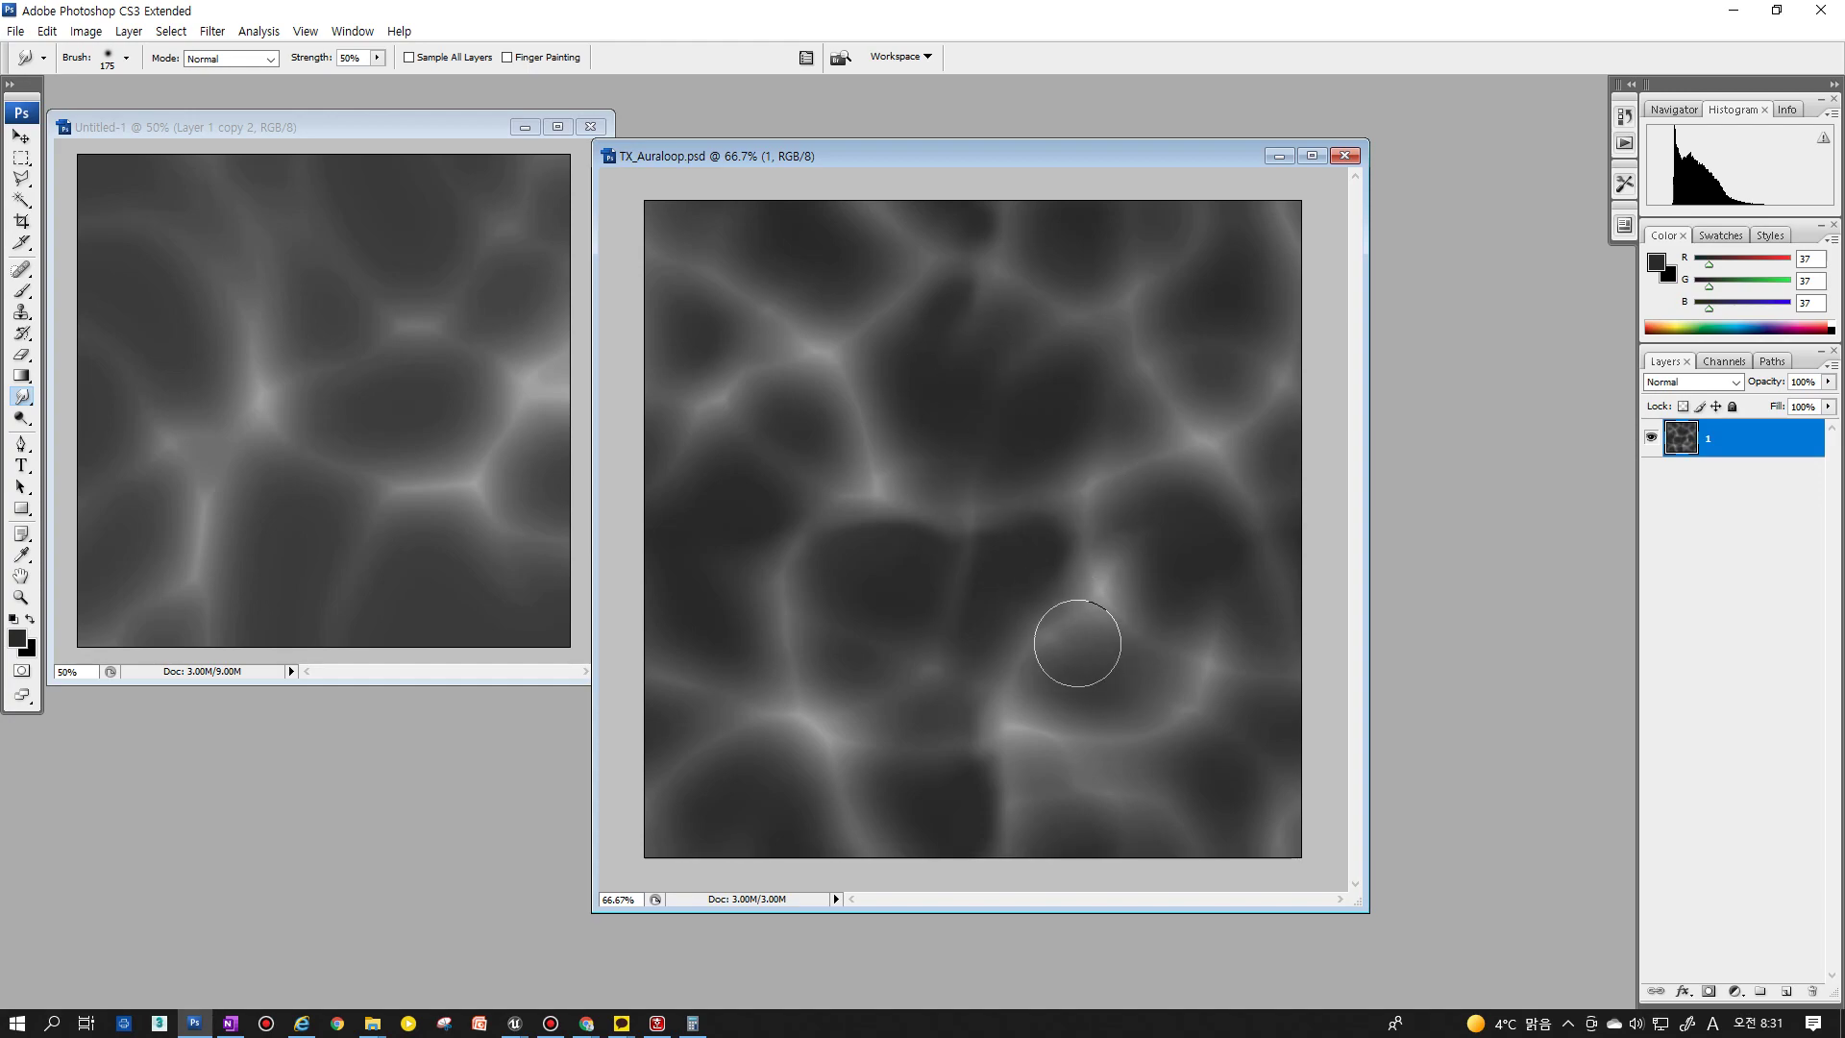
mouse_move(868, 559)
left_mouse_down()
mouse_move(966, 572)
mouse_move(1026, 527)
mouse_move(980, 494)
mouse_move(950, 556)
mouse_move(943, 519)
mouse_move(1009, 568)
mouse_move(903, 549)
left_mouse_up()
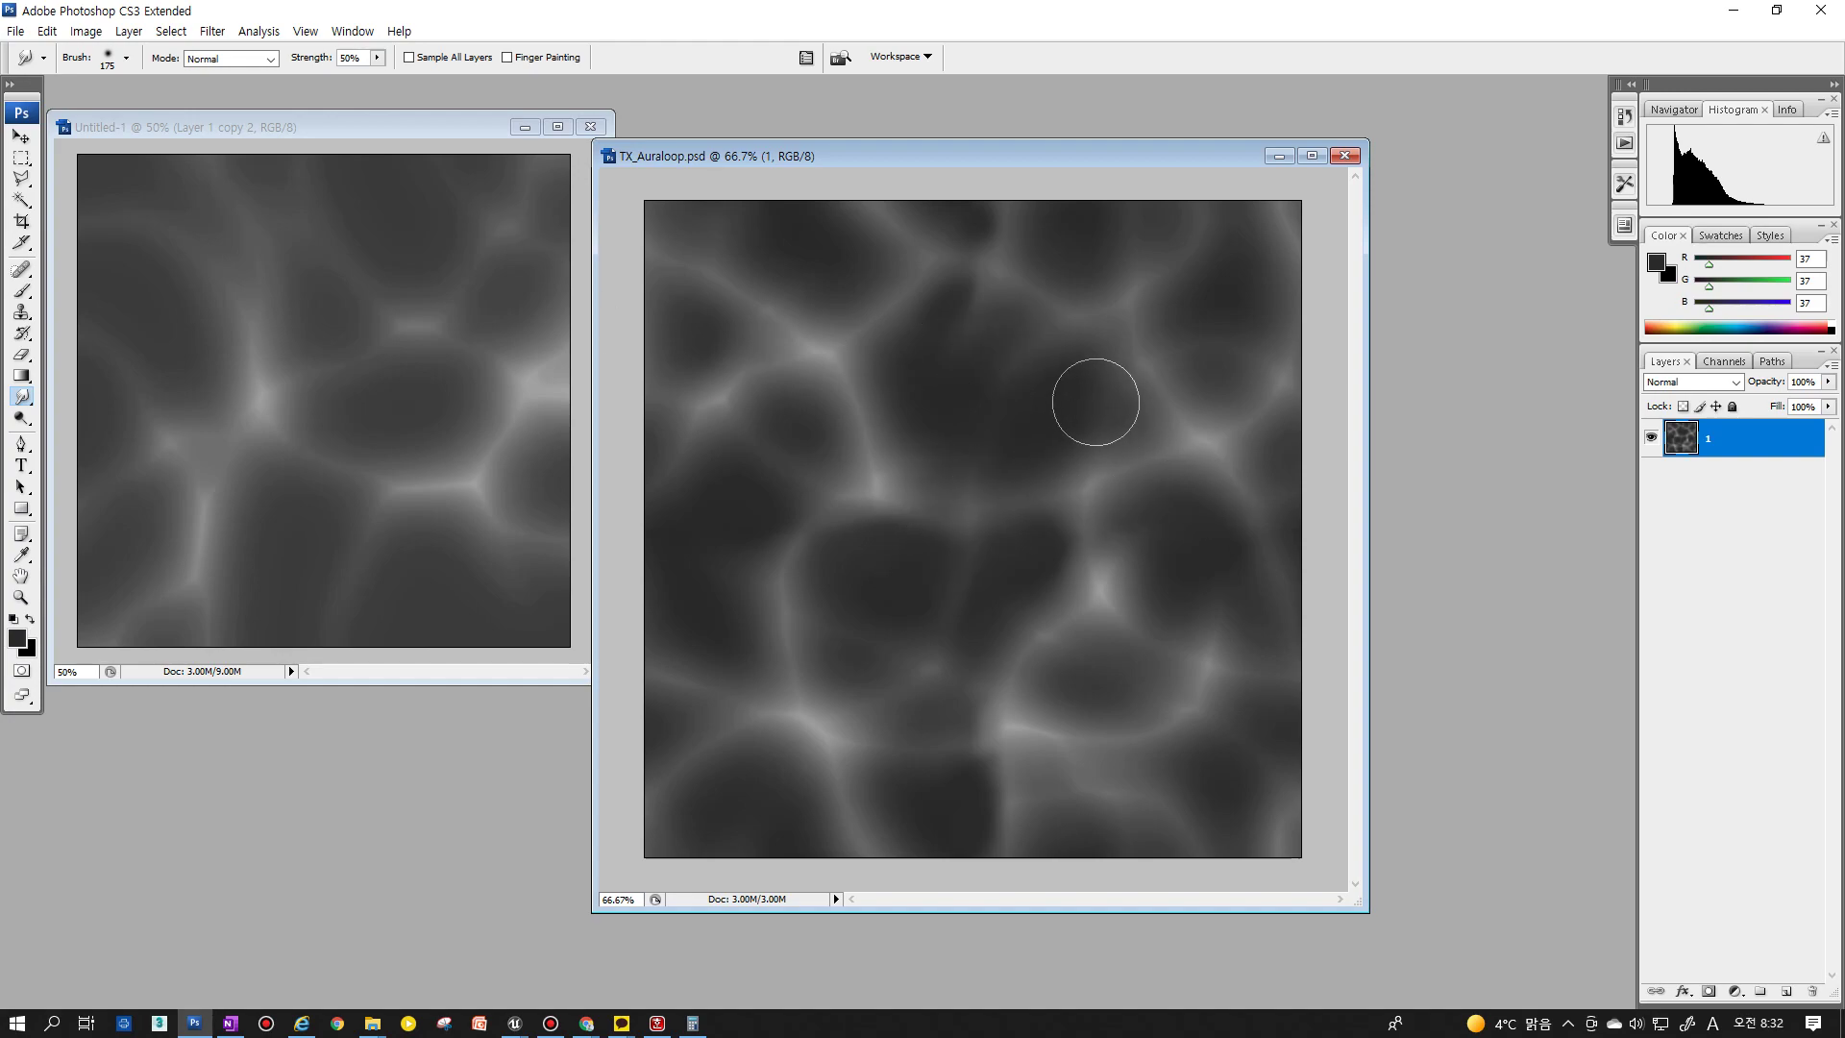
Duplicate the texture layer as 1 copy and hide the original layer 1
key("ctrl+j")
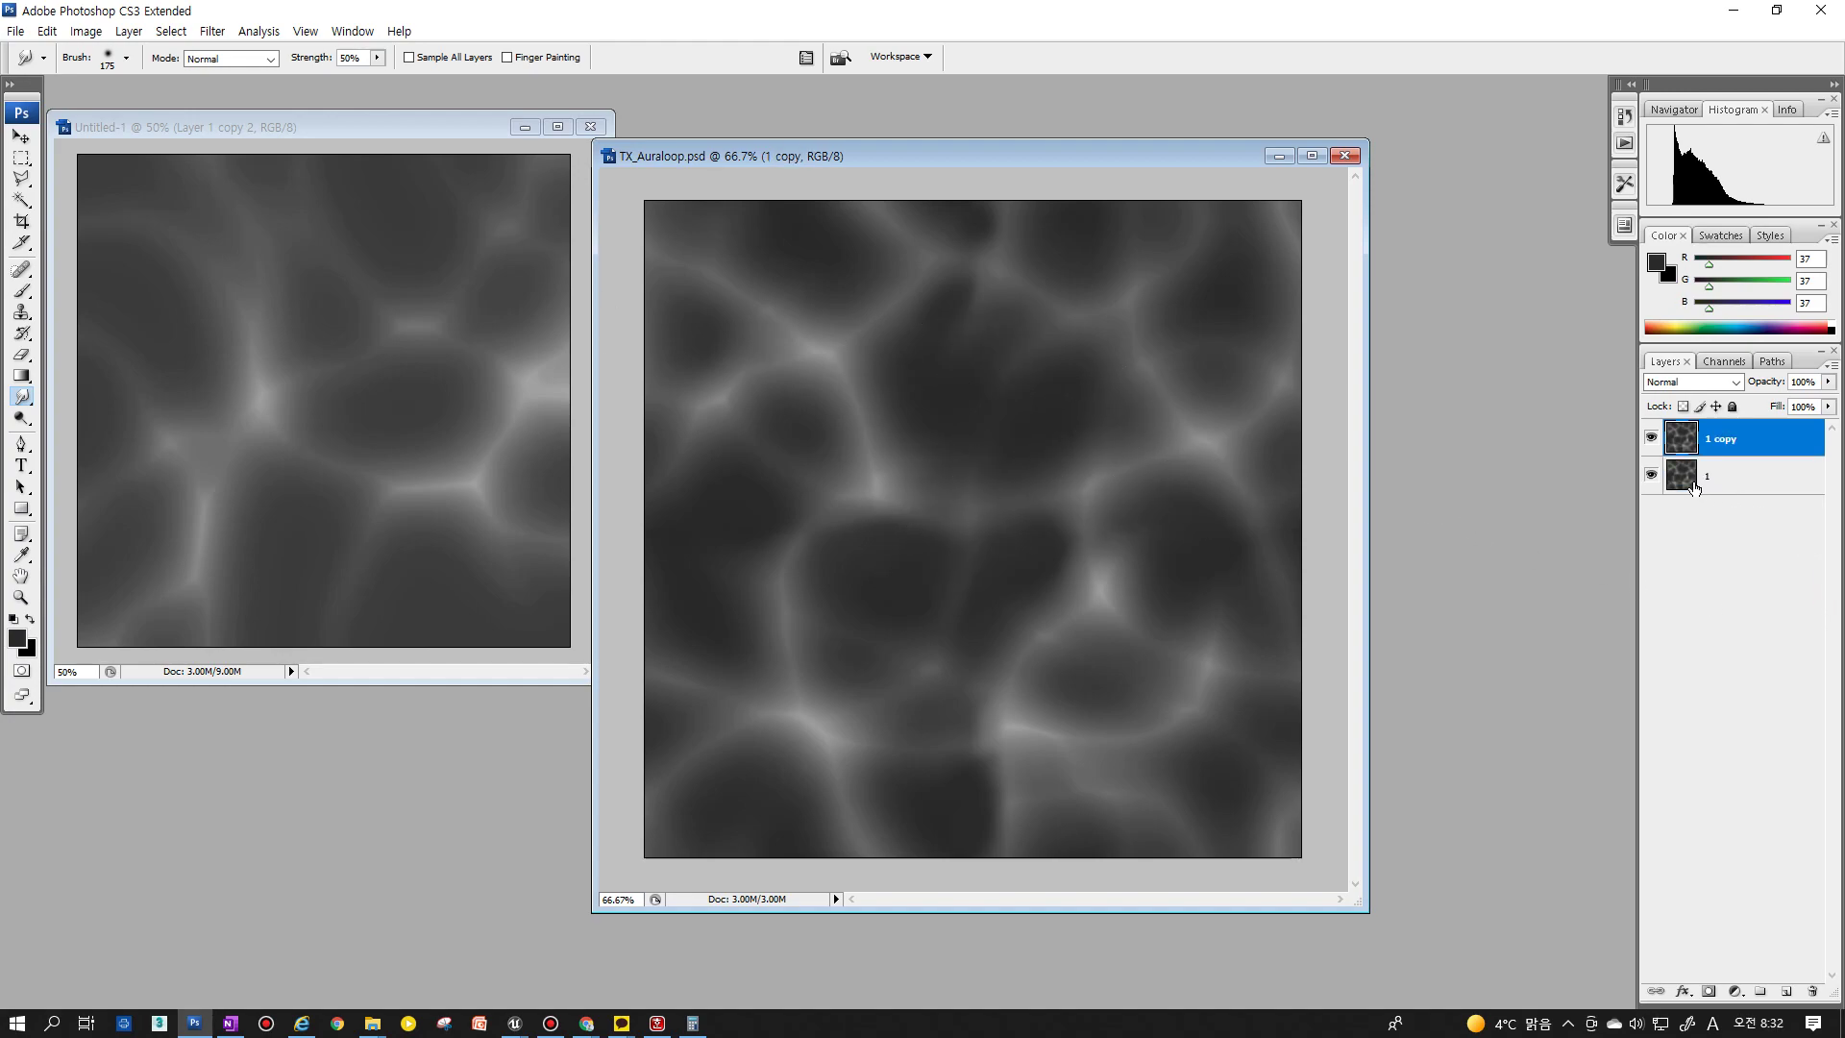
left_click(1655, 475)
left_click(86, 31)
mouse_move(116, 79)
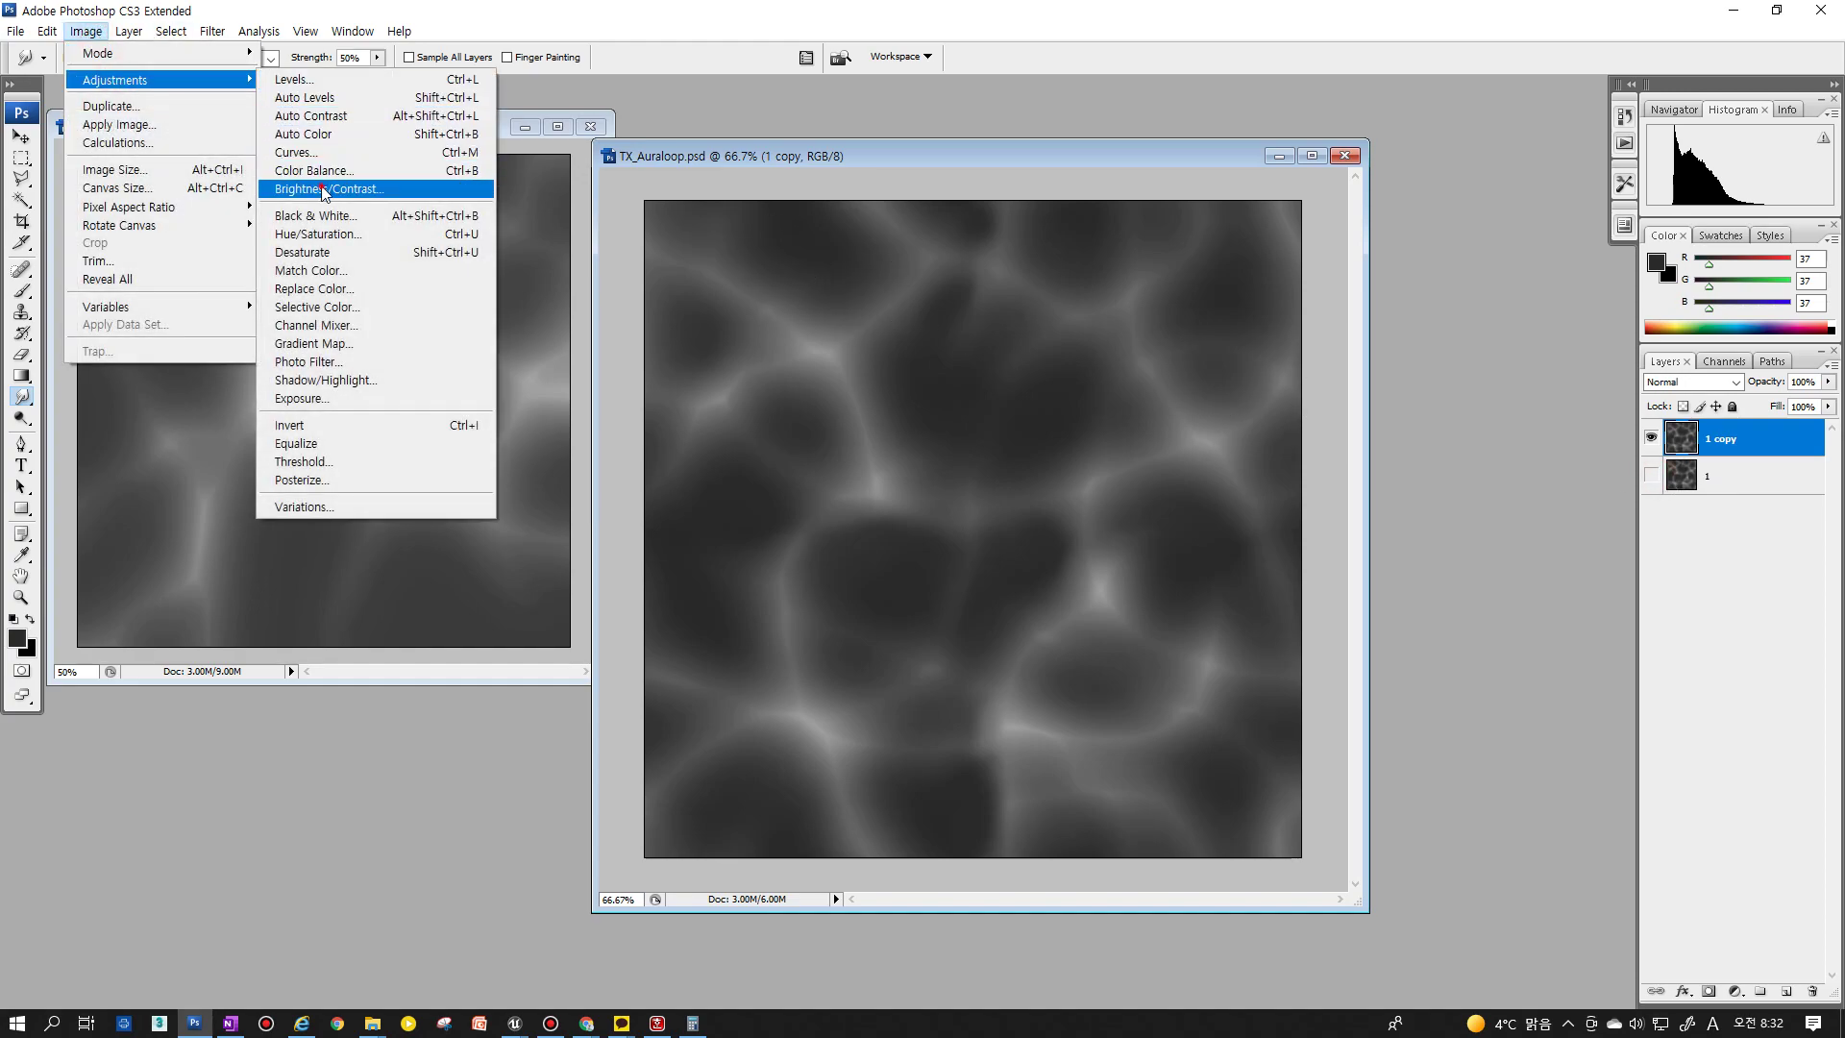
left_click(324, 189)
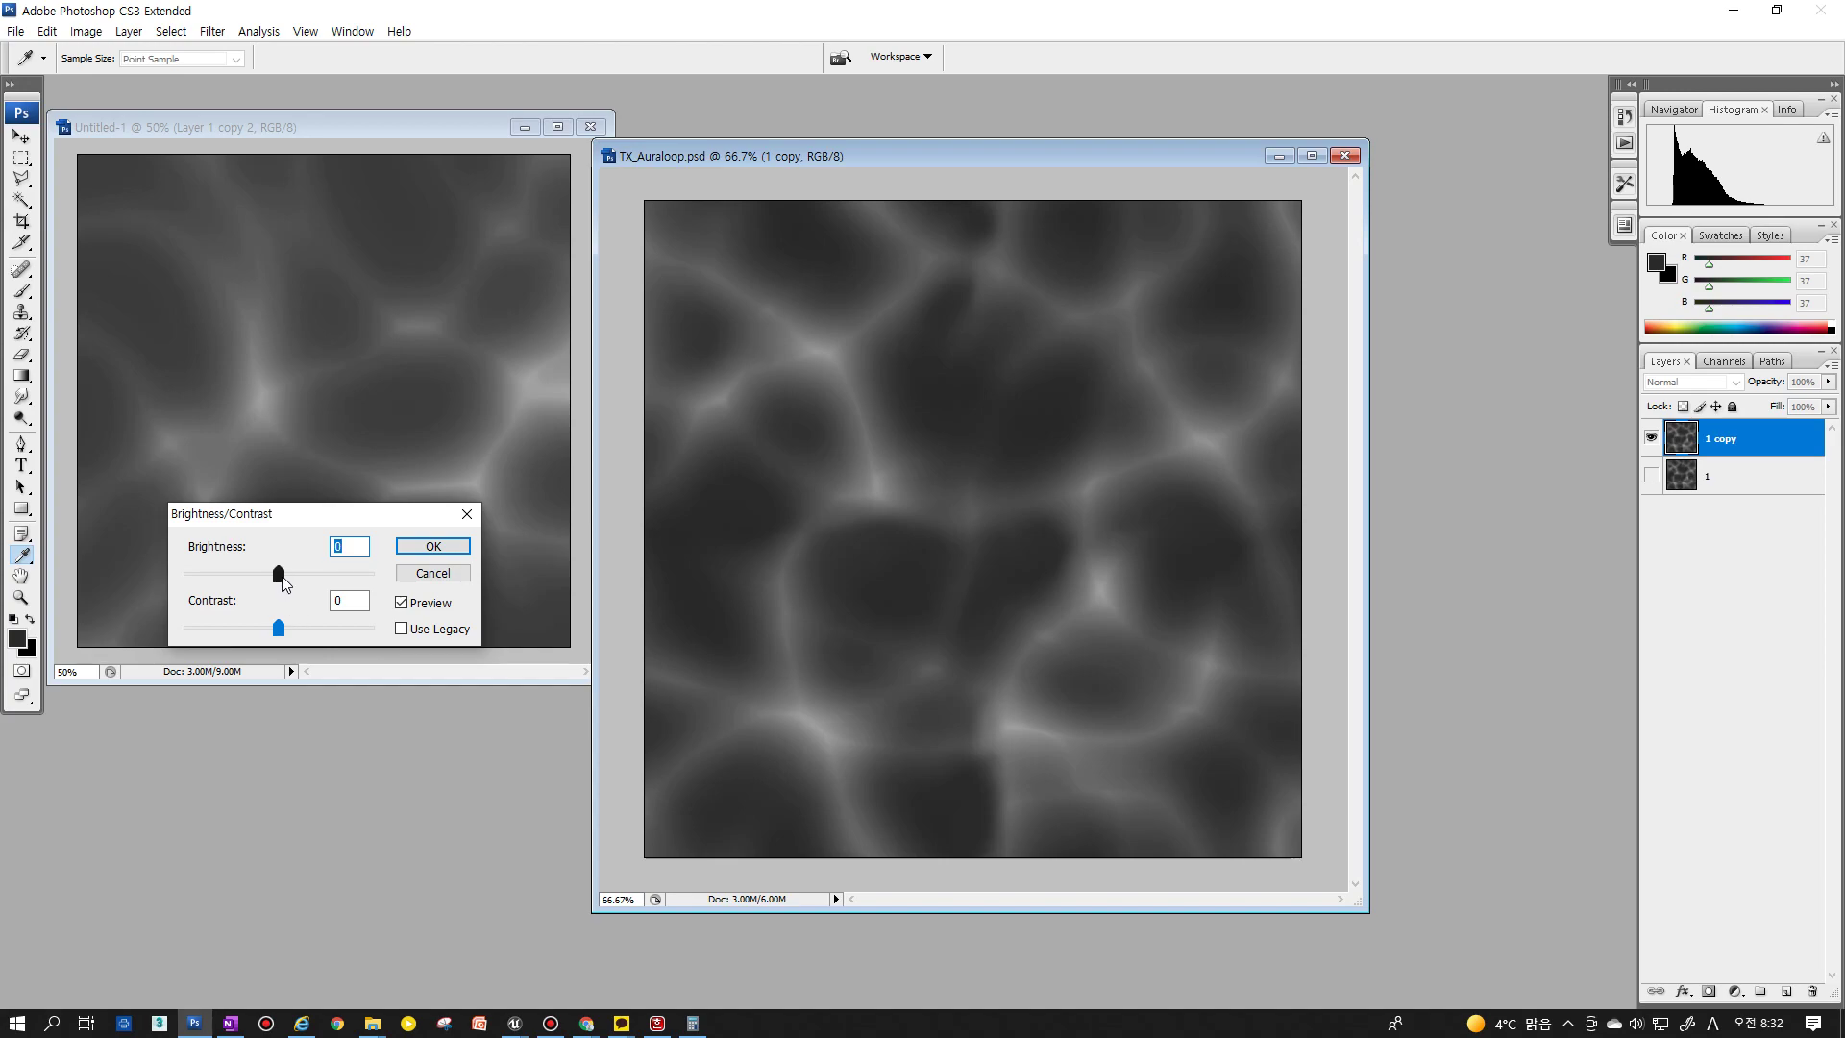
Darken the copy to about -27 brightness and +31 contrast, then show layer 1 instead
left_click_drag(279, 574, 250, 574)
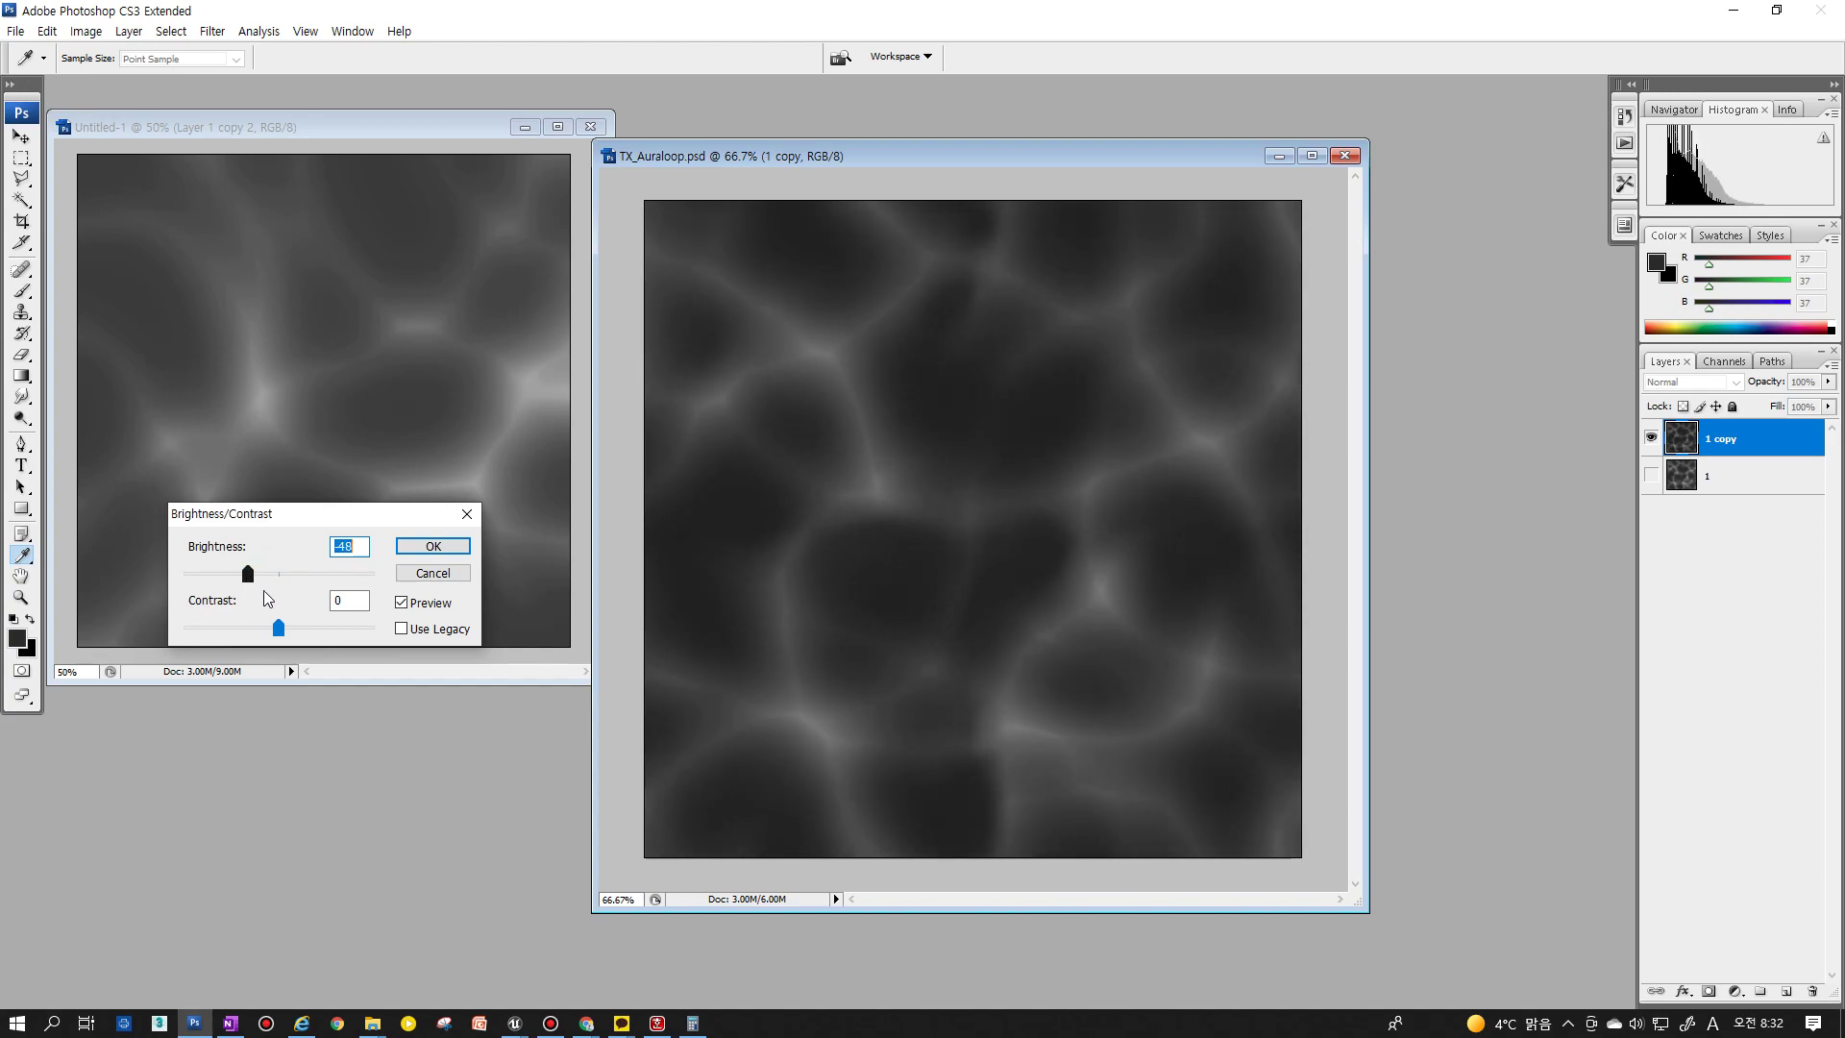
left_click_drag(320, 639, 333, 632)
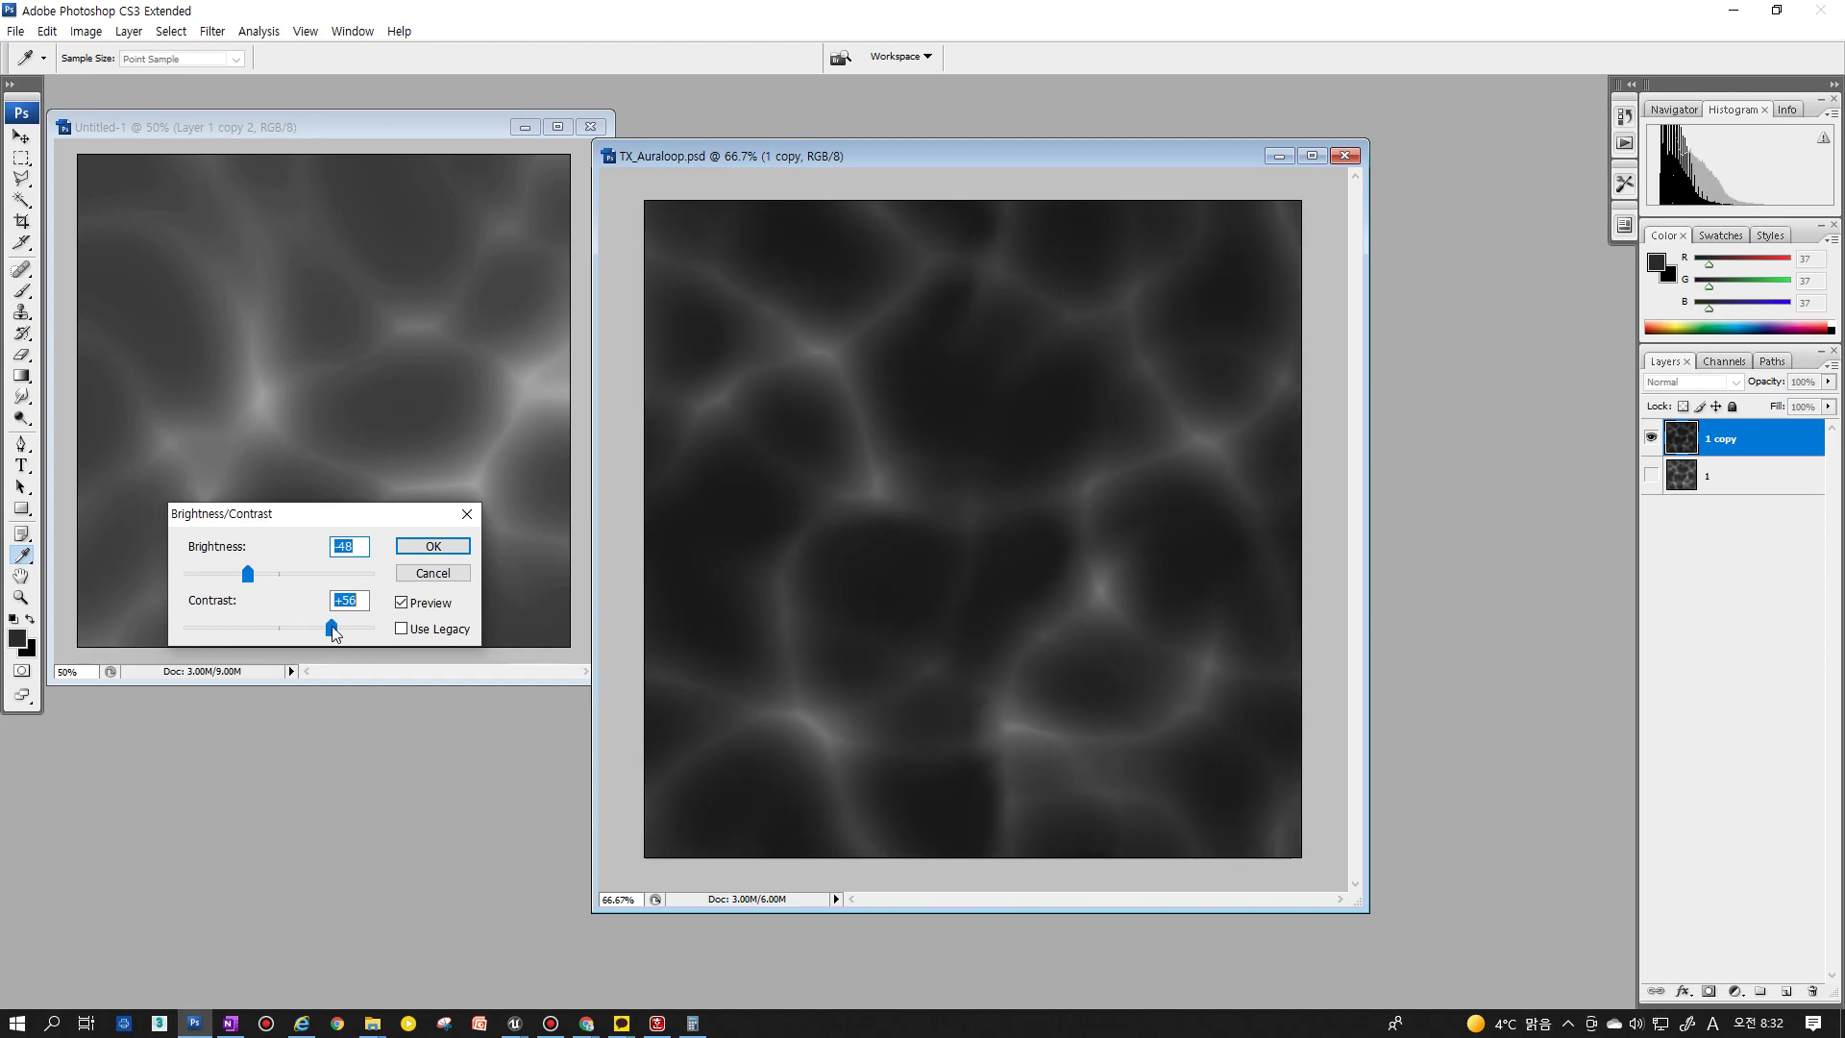
left_click_drag(247, 574, 262, 574)
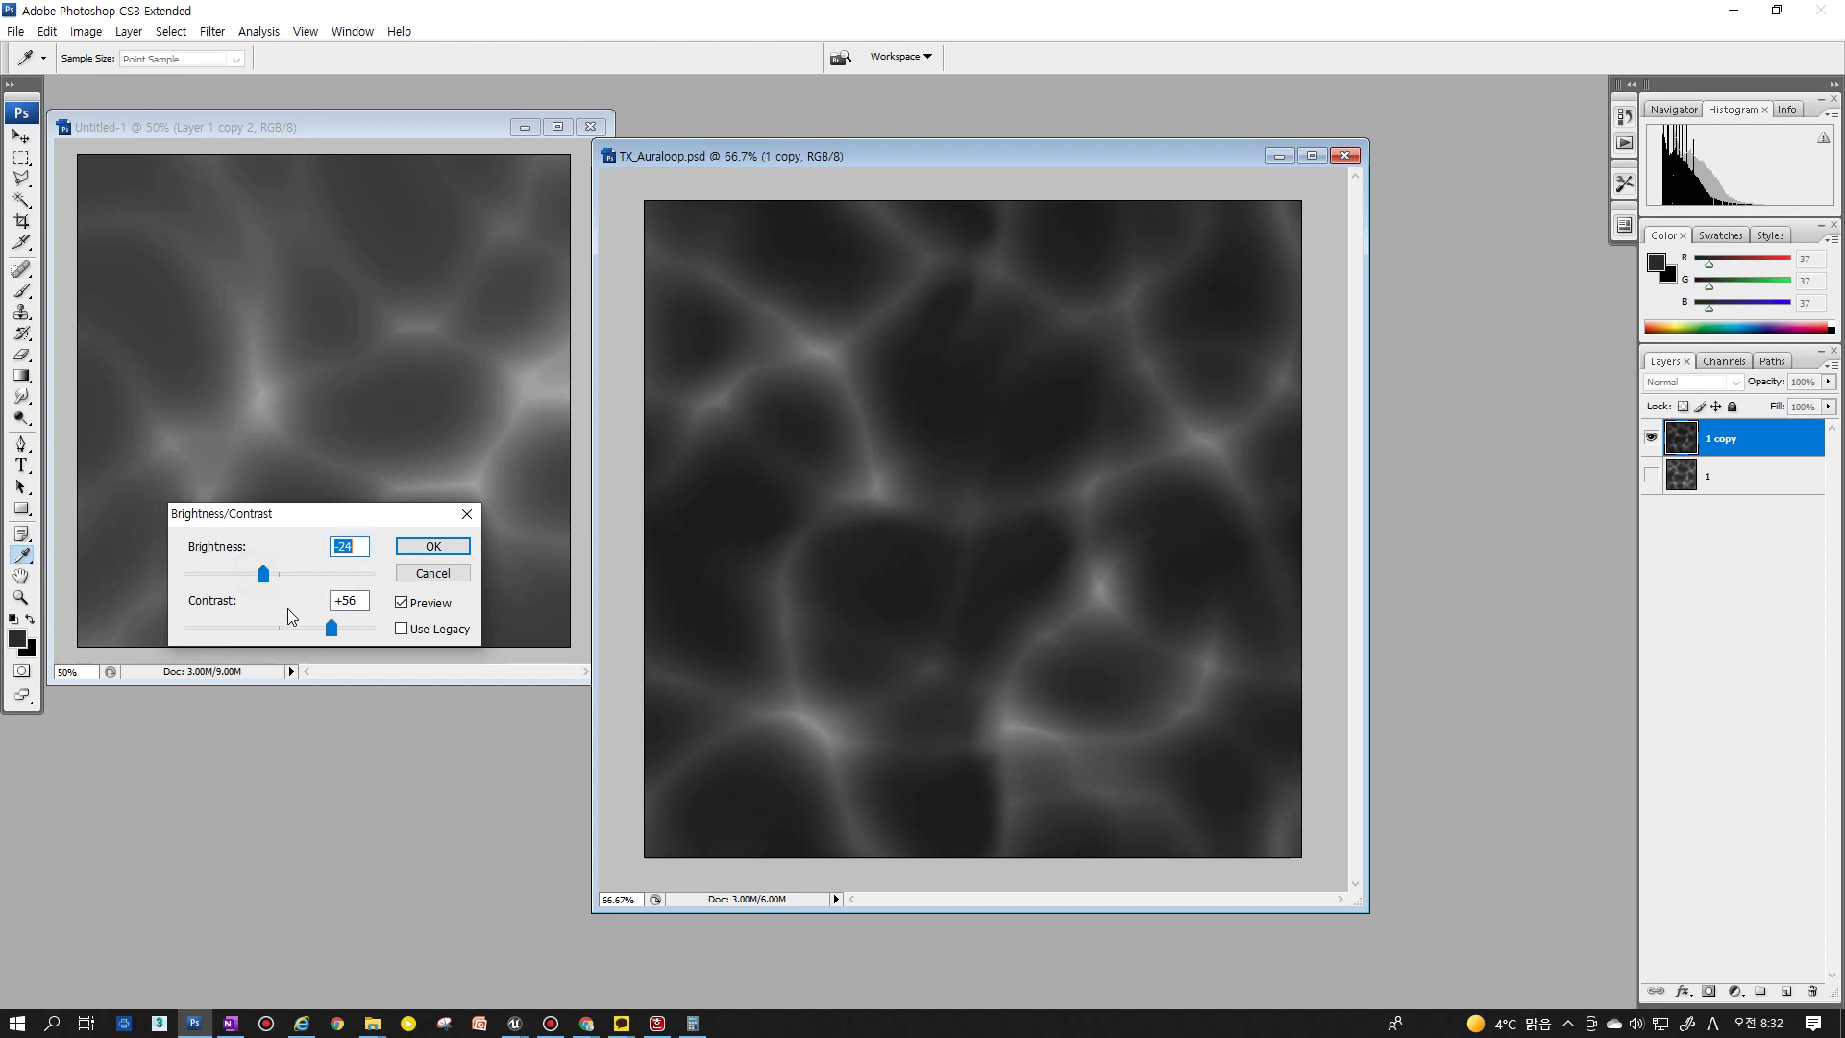
mouse_move(332, 628)
left_mouse_down()
mouse_move(189, 634)
mouse_move(305, 644)
left_mouse_up()
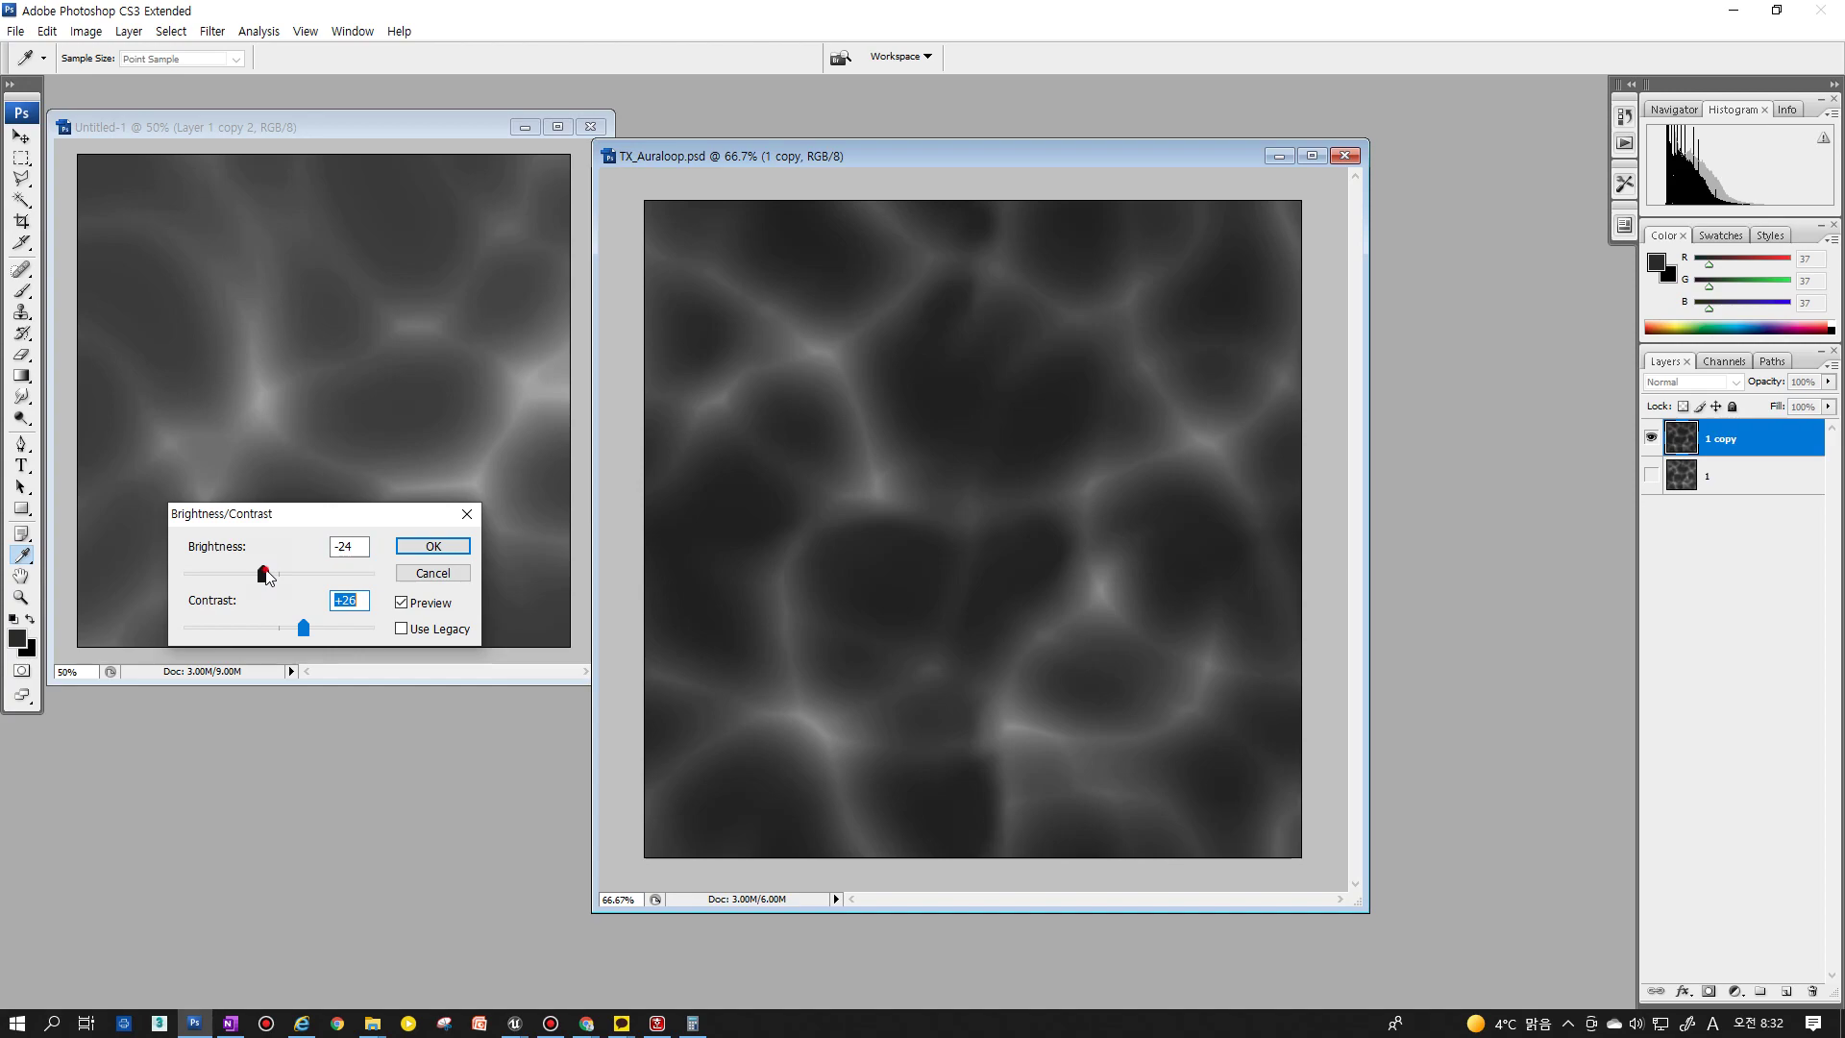
mouse_move(264, 573)
left_mouse_down()
mouse_move(212, 573)
mouse_move(261, 577)
left_mouse_up()
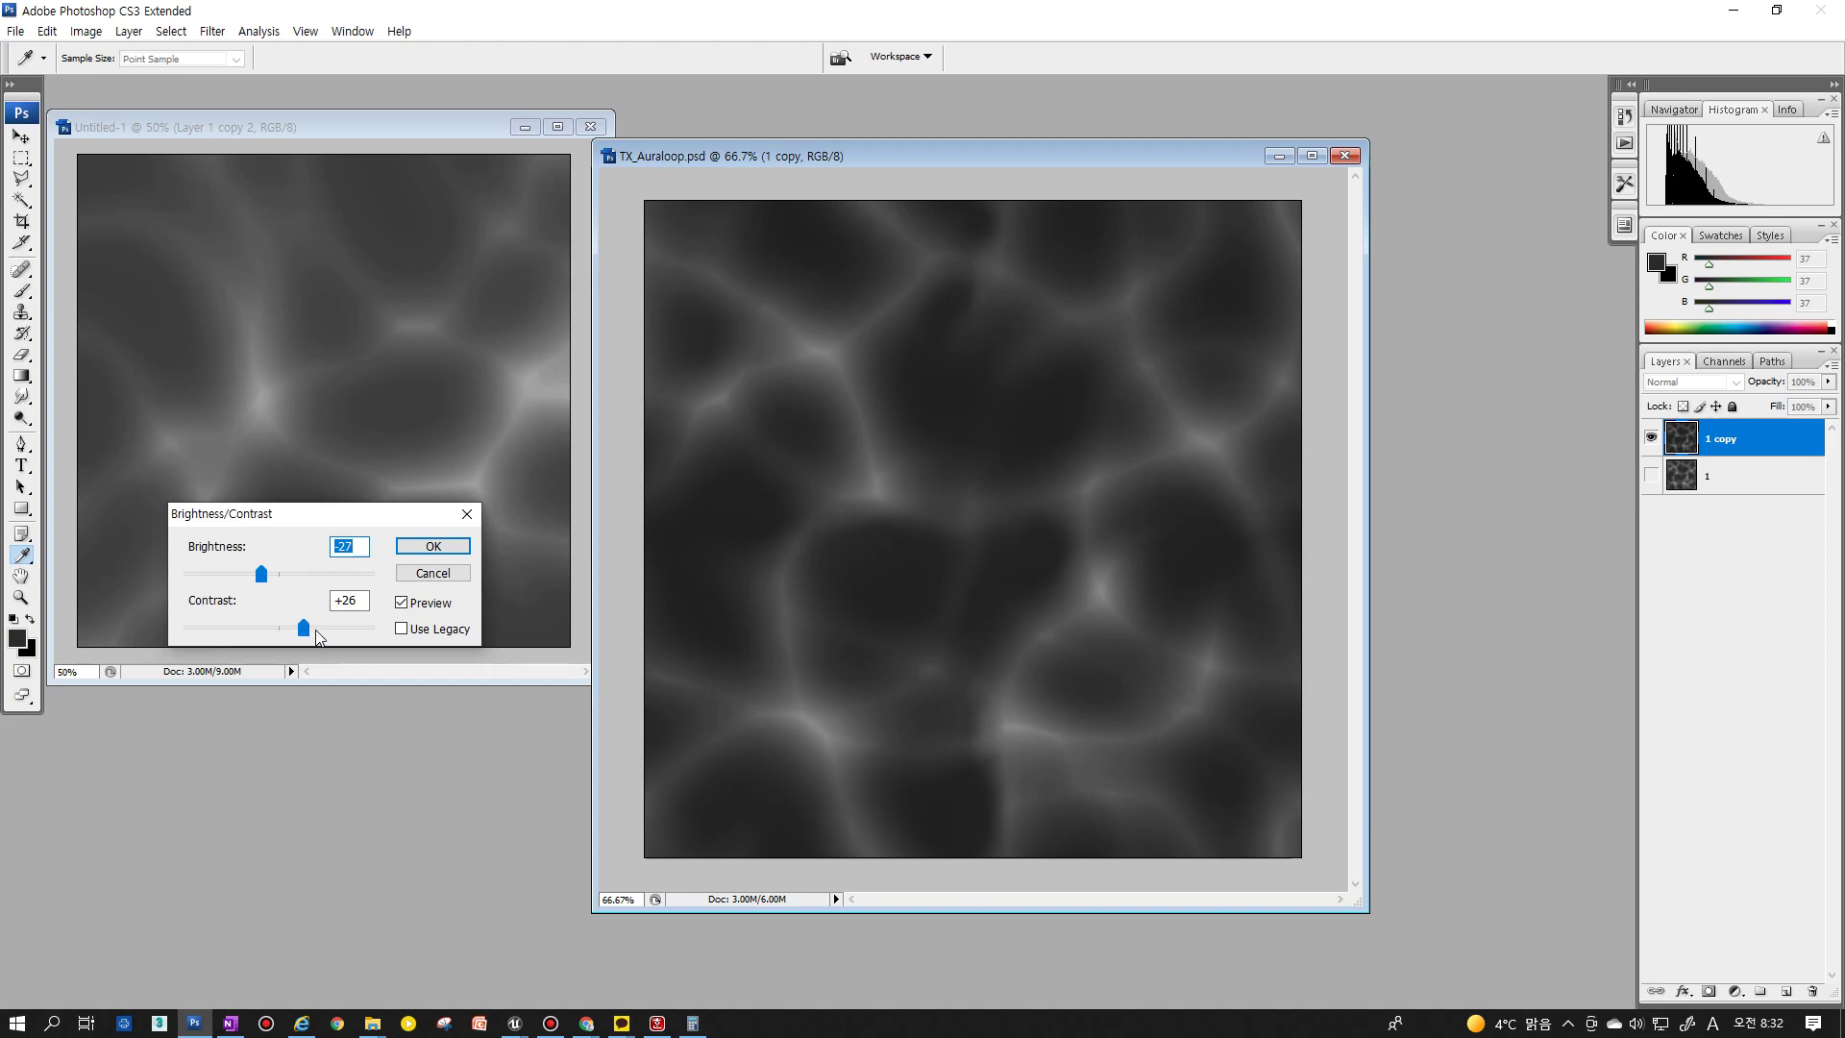
left_click_drag(316, 630, 311, 633)
left_click(422, 548)
key("r")
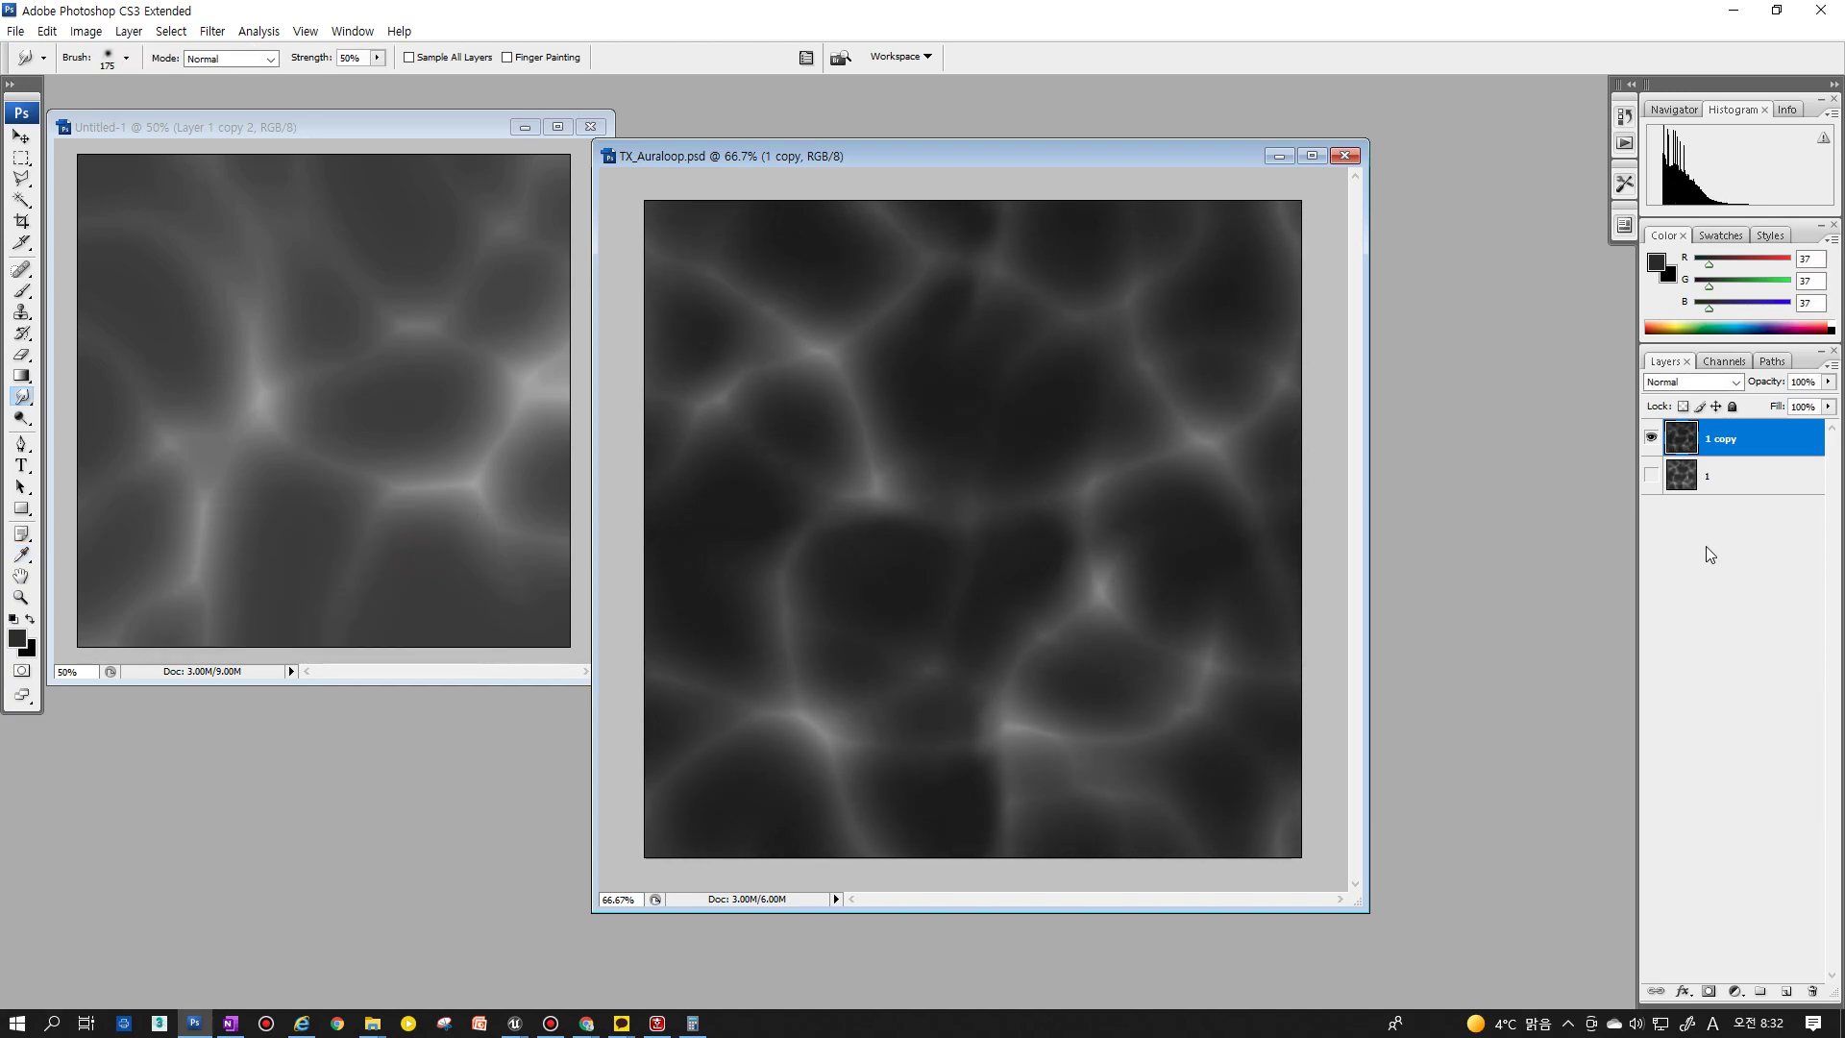
left_click(1709, 554)
left_click(1652, 474, "alt")
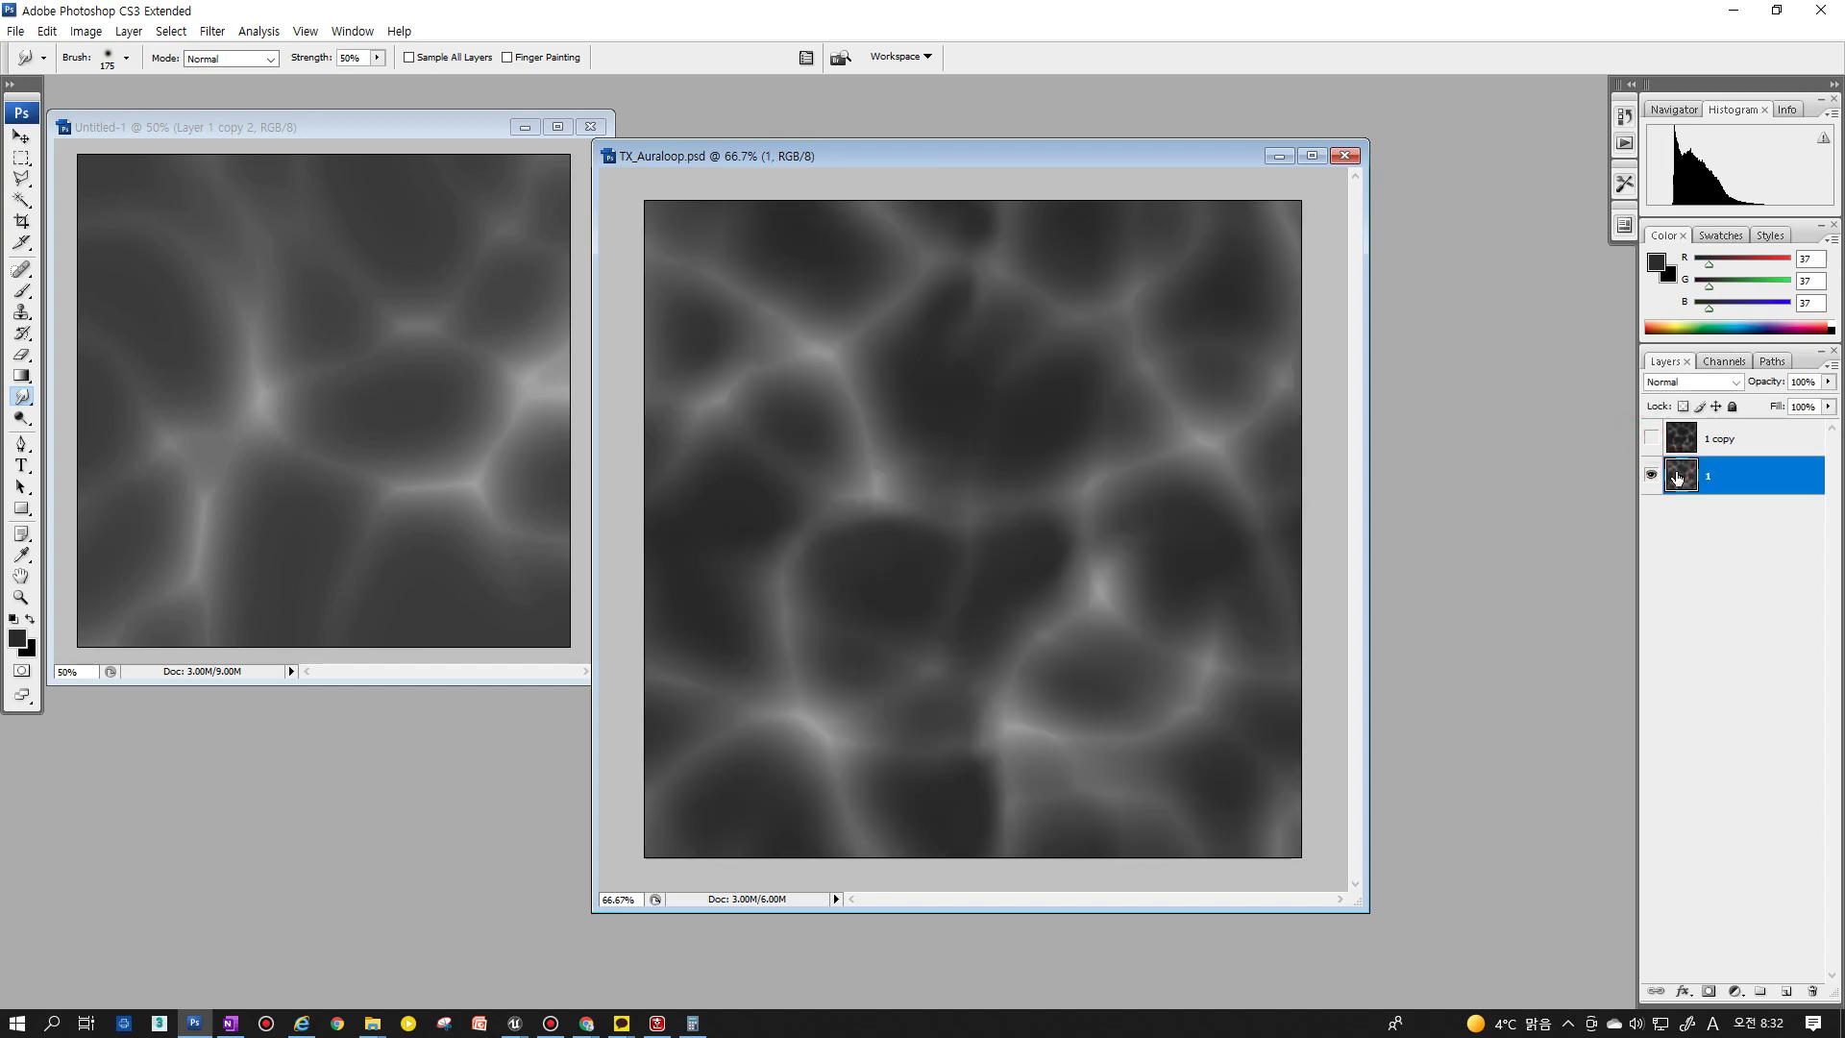
Toggle visibility to compare the 1 copy layer against layer 1
left_click(1650, 470)
left_click(1651, 438)
left_click(1720, 438)
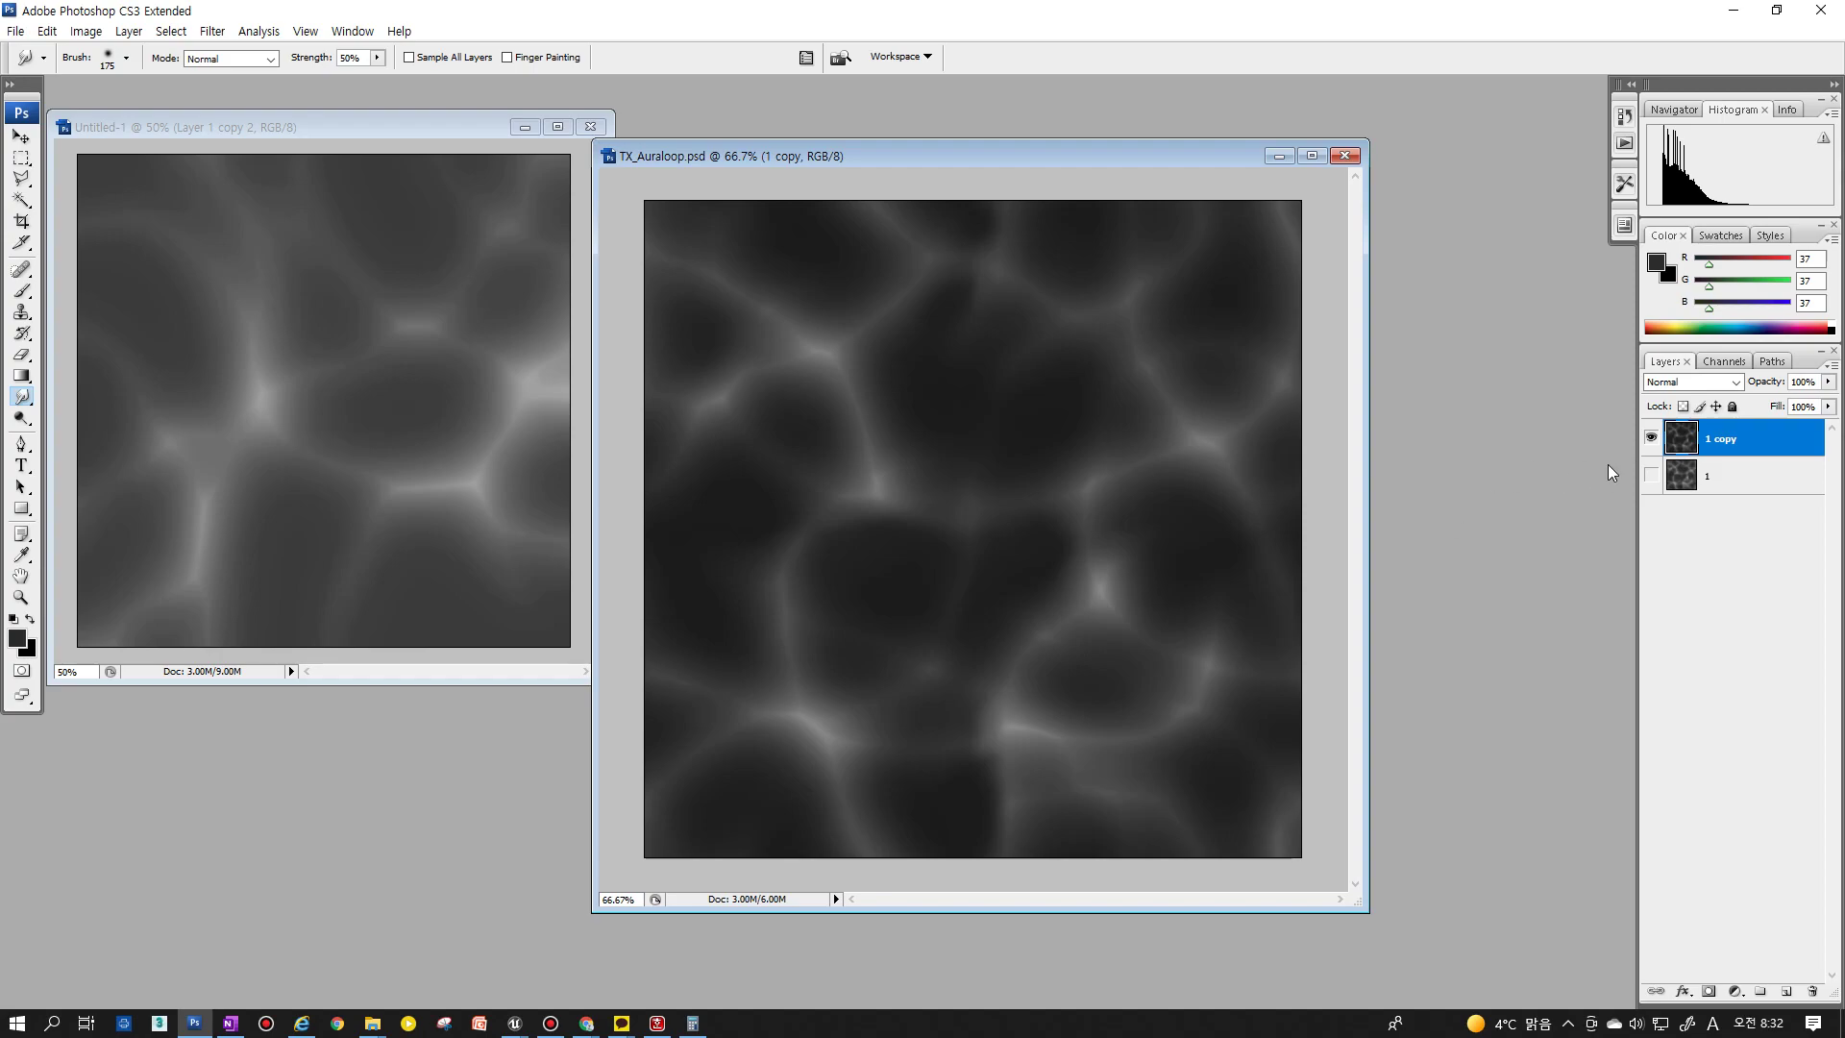
left_click(1651, 438)
left_click(1682, 475)
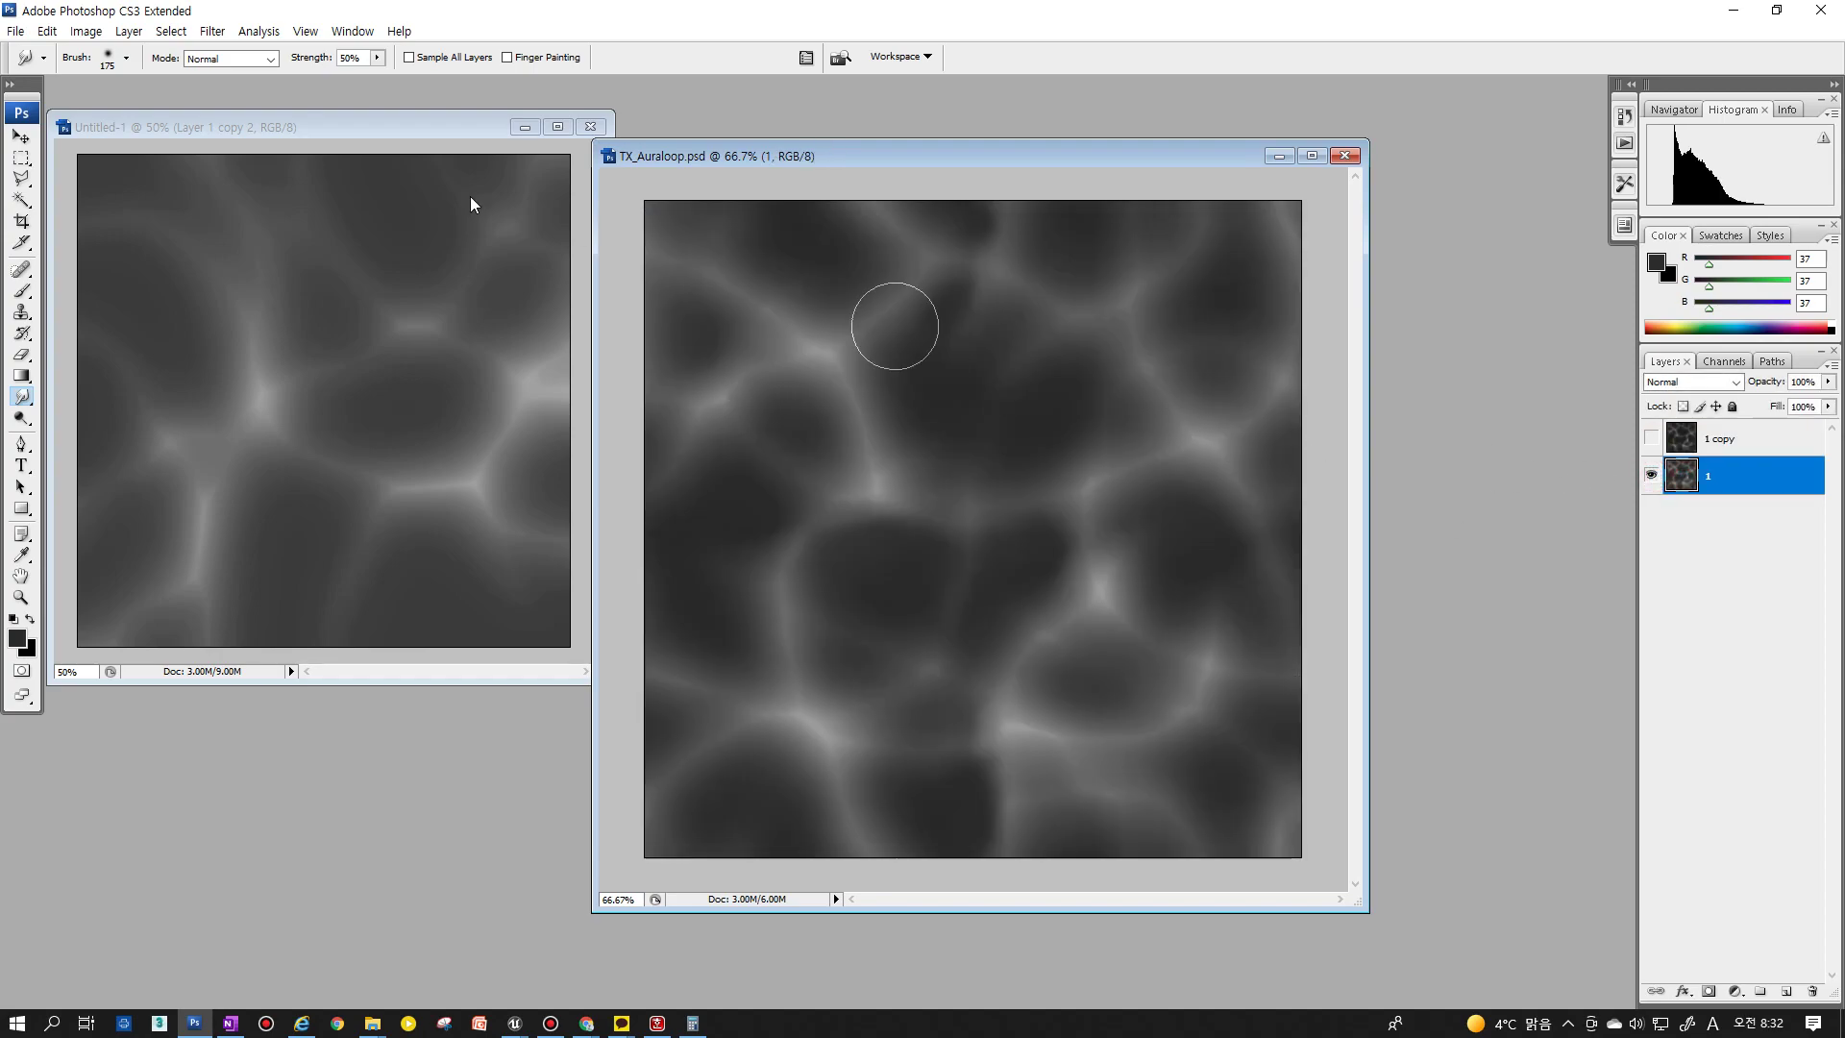
Try a Levels brightening on layer 1, then duplicate it as 1 copy 2
left_click(114, 34)
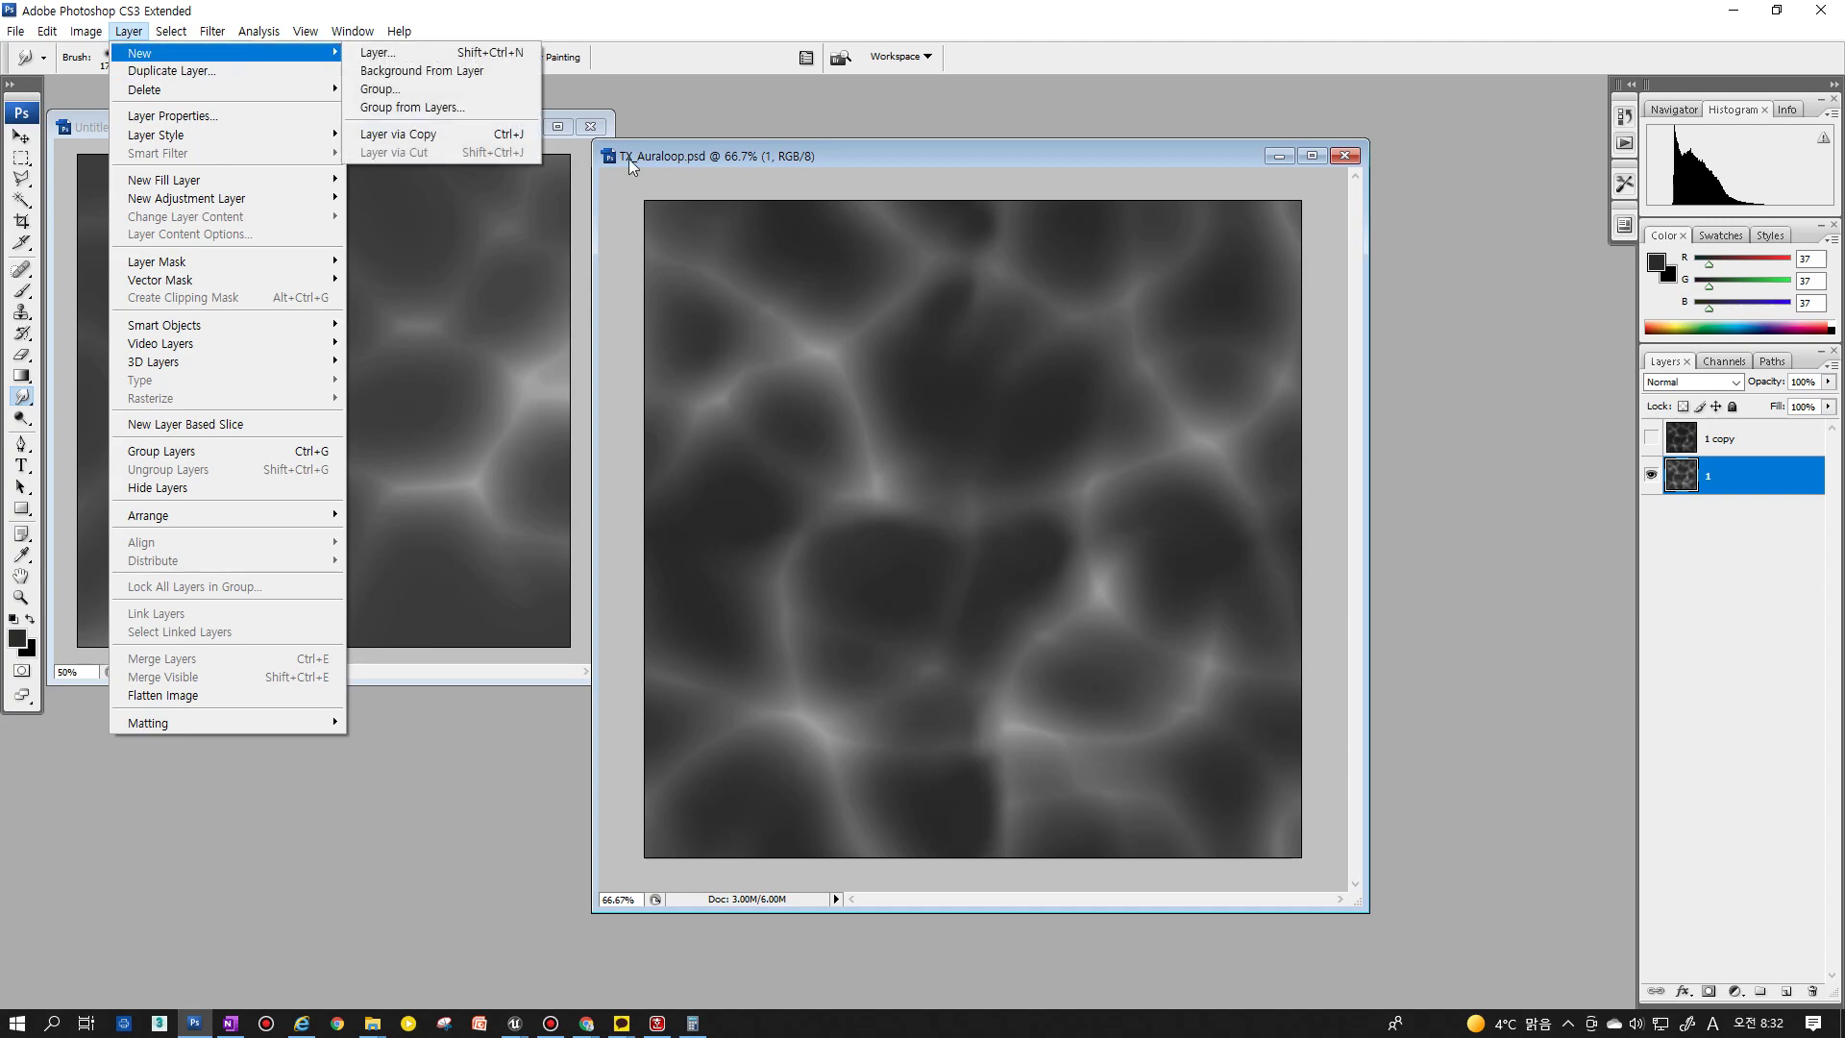
mouse_move(116, 79)
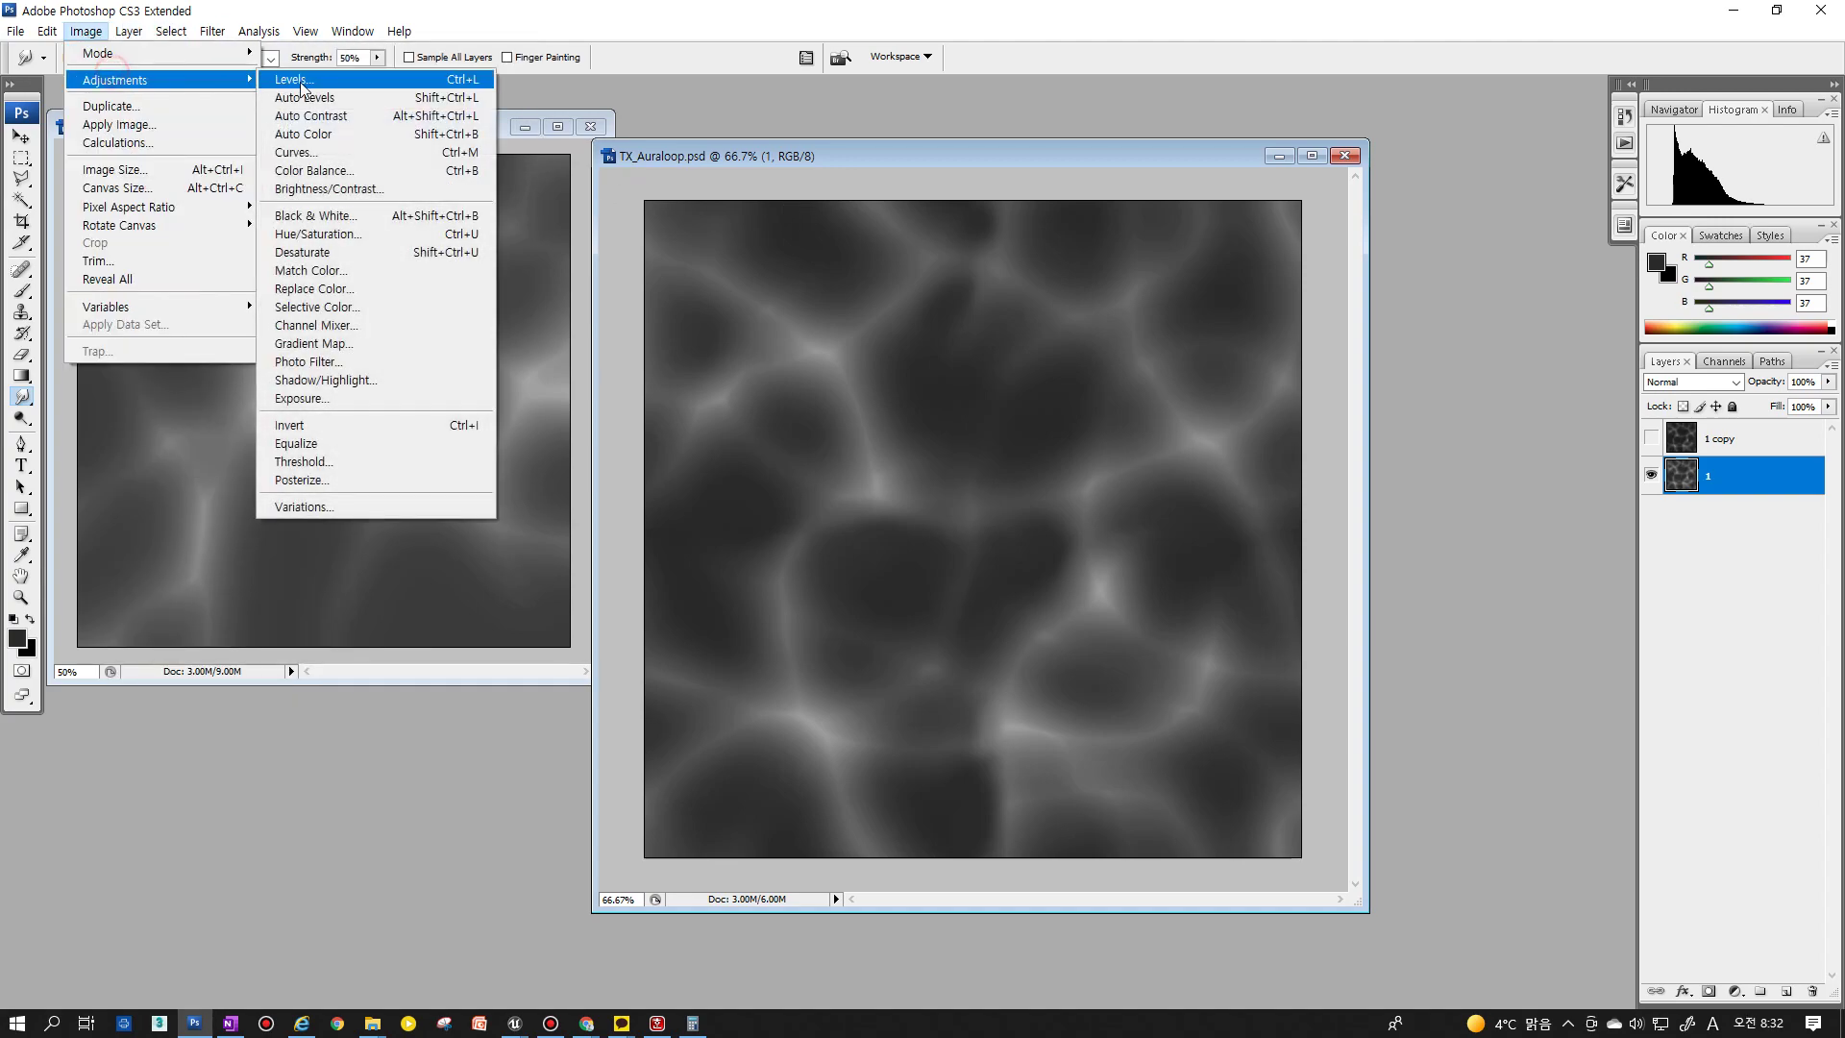
left_click(327, 80)
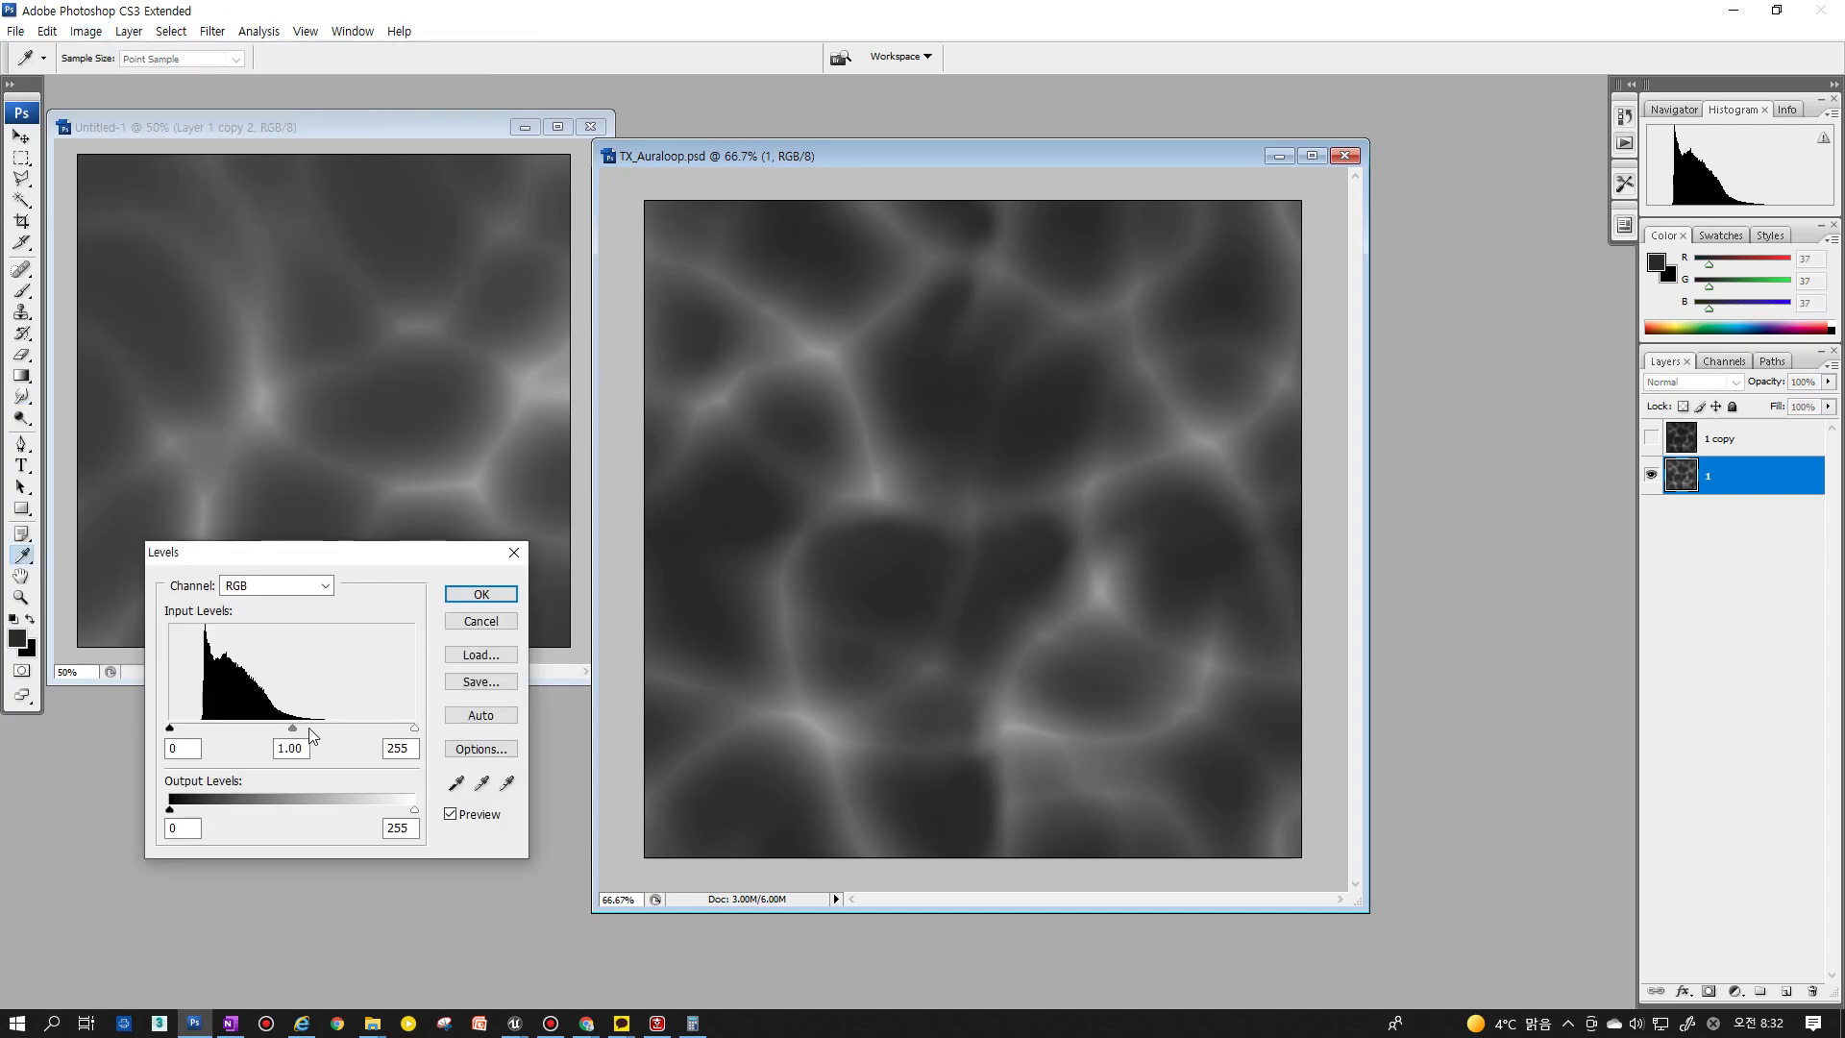
mouse_move(293, 728)
left_mouse_down()
mouse_move(385, 728)
mouse_move(276, 728)
left_mouse_up()
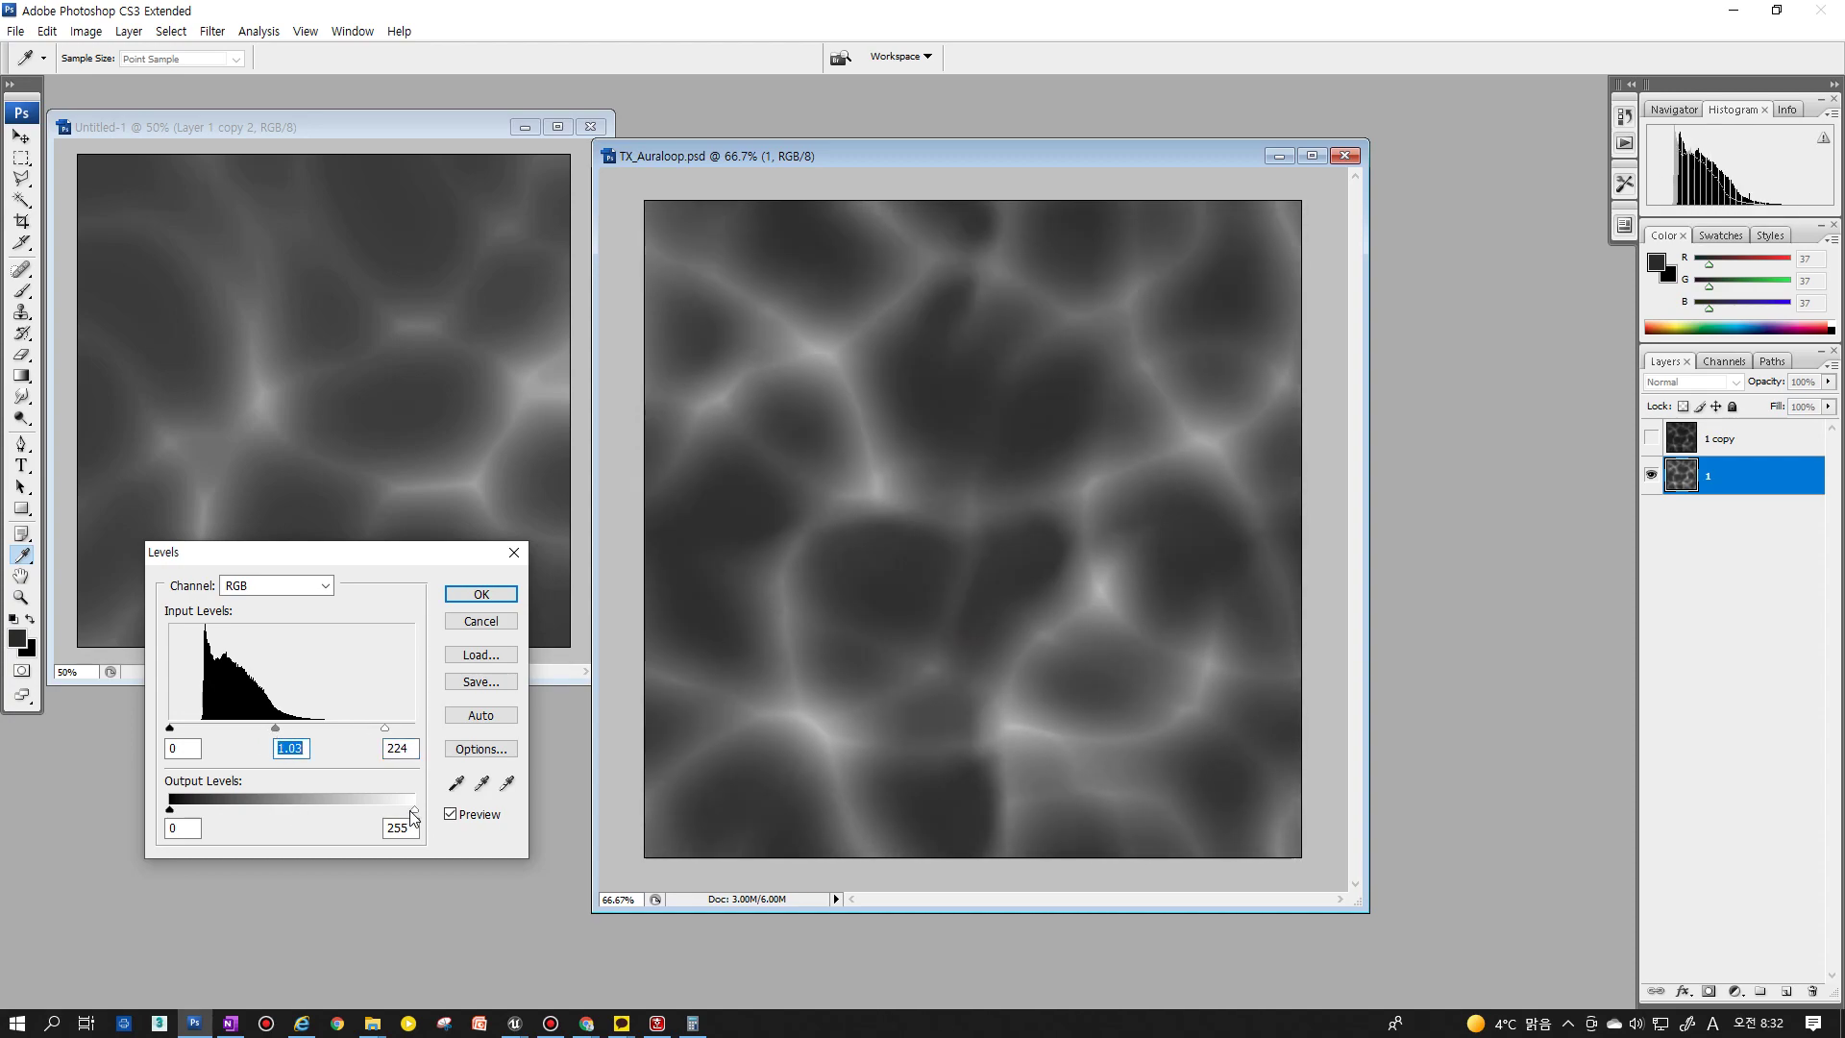
left_click(480, 594)
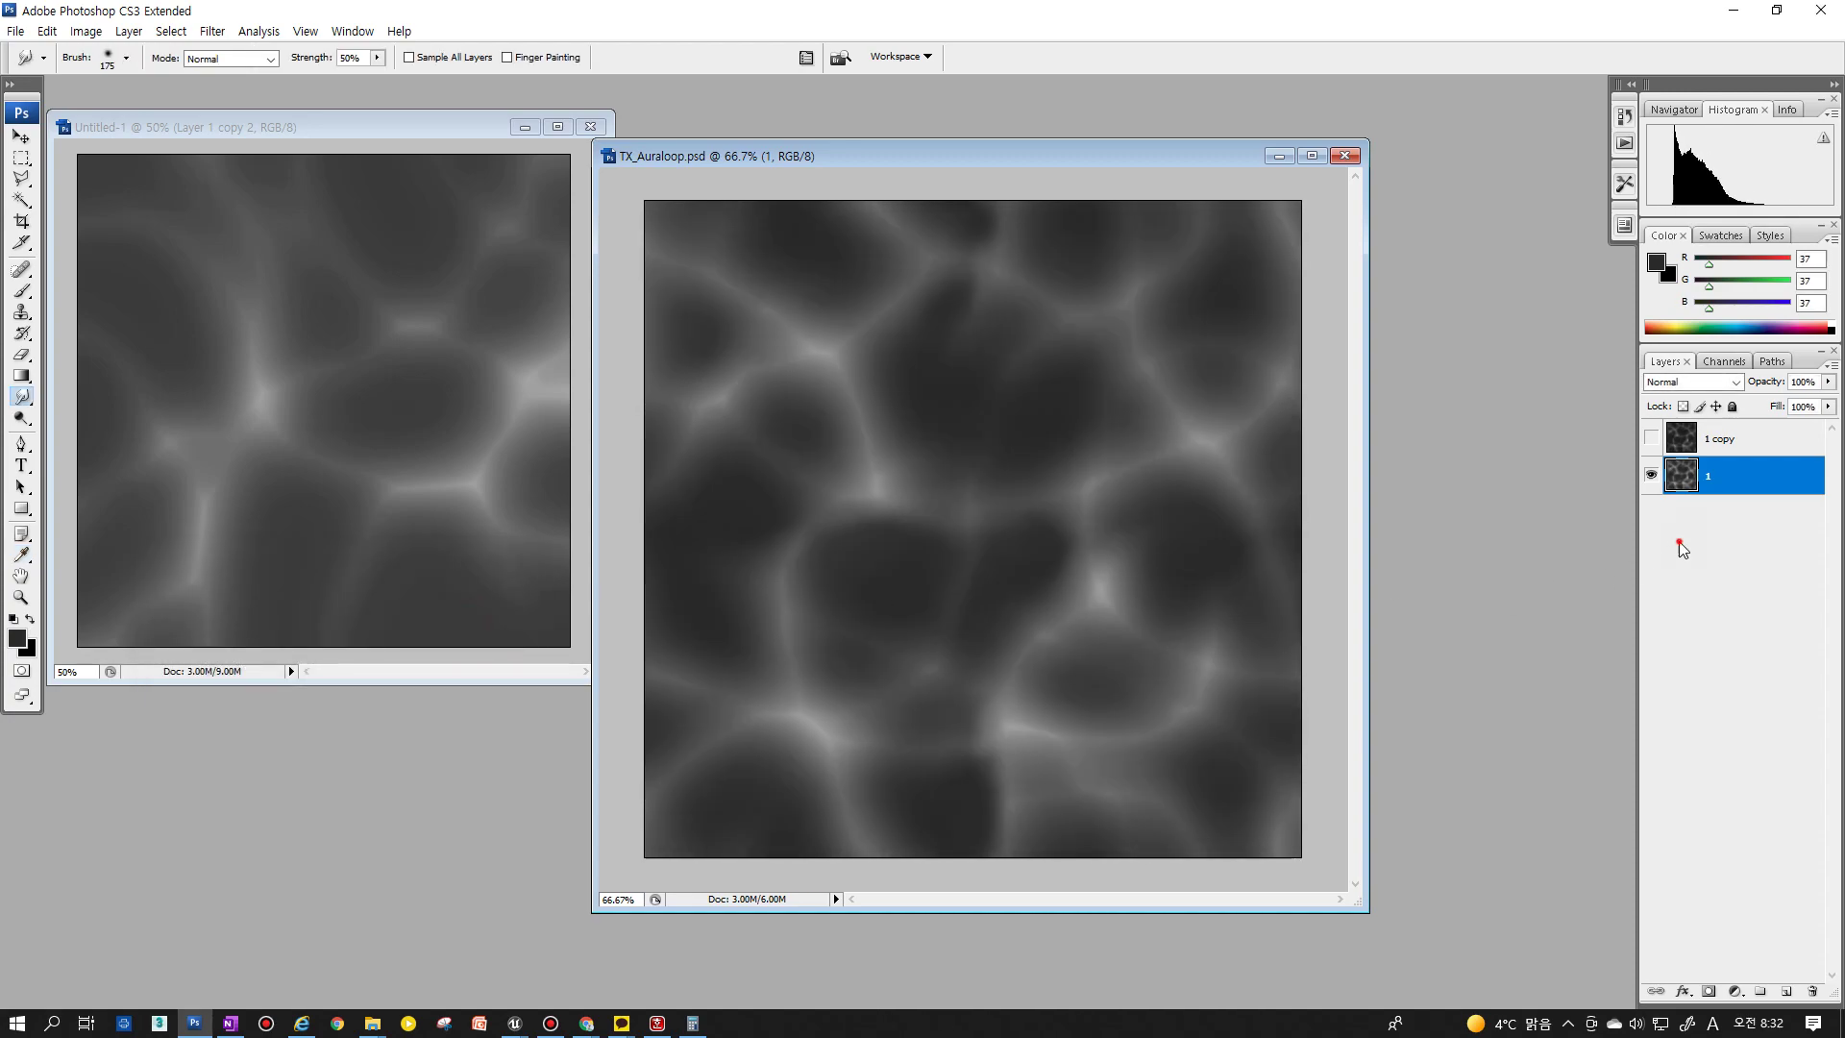
left_click(1720, 438)
left_click(1716, 490)
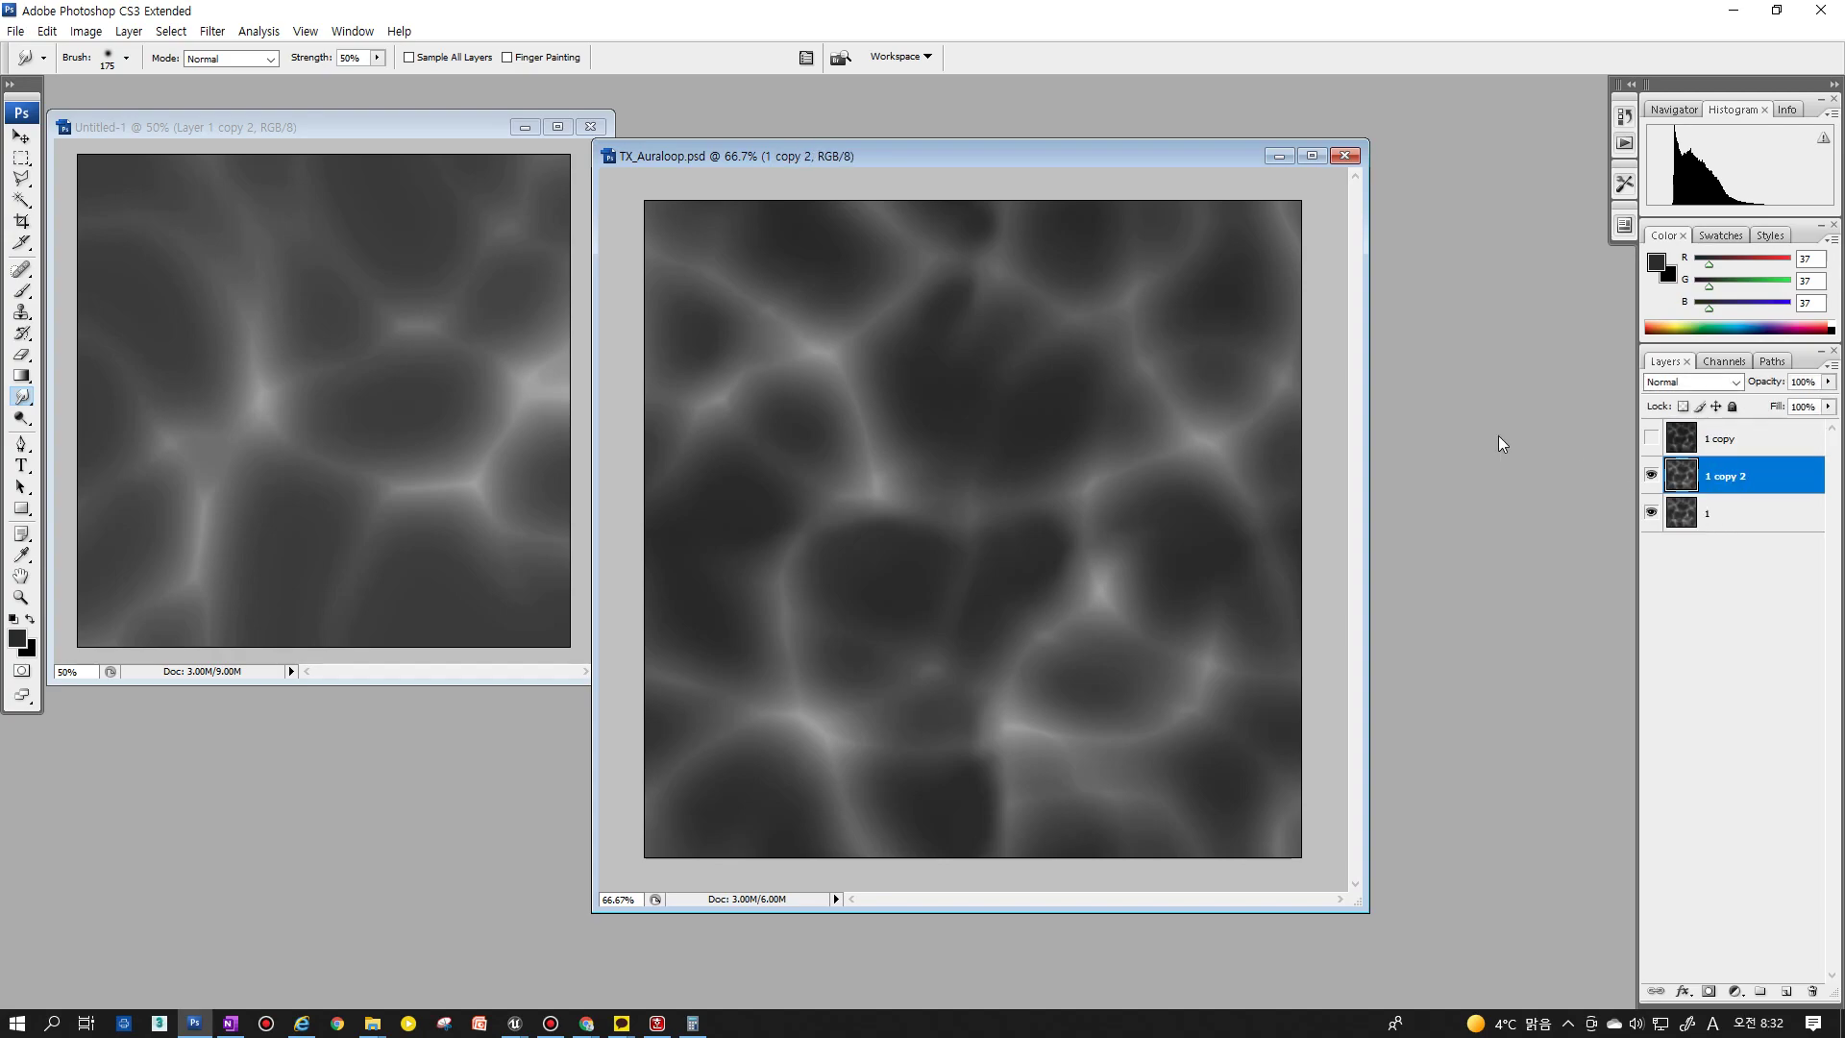
Restore the full-size workspace and apply a Gaussian Blur to the 1 copy 2 layer
double_click(188, 17)
left_click(213, 38)
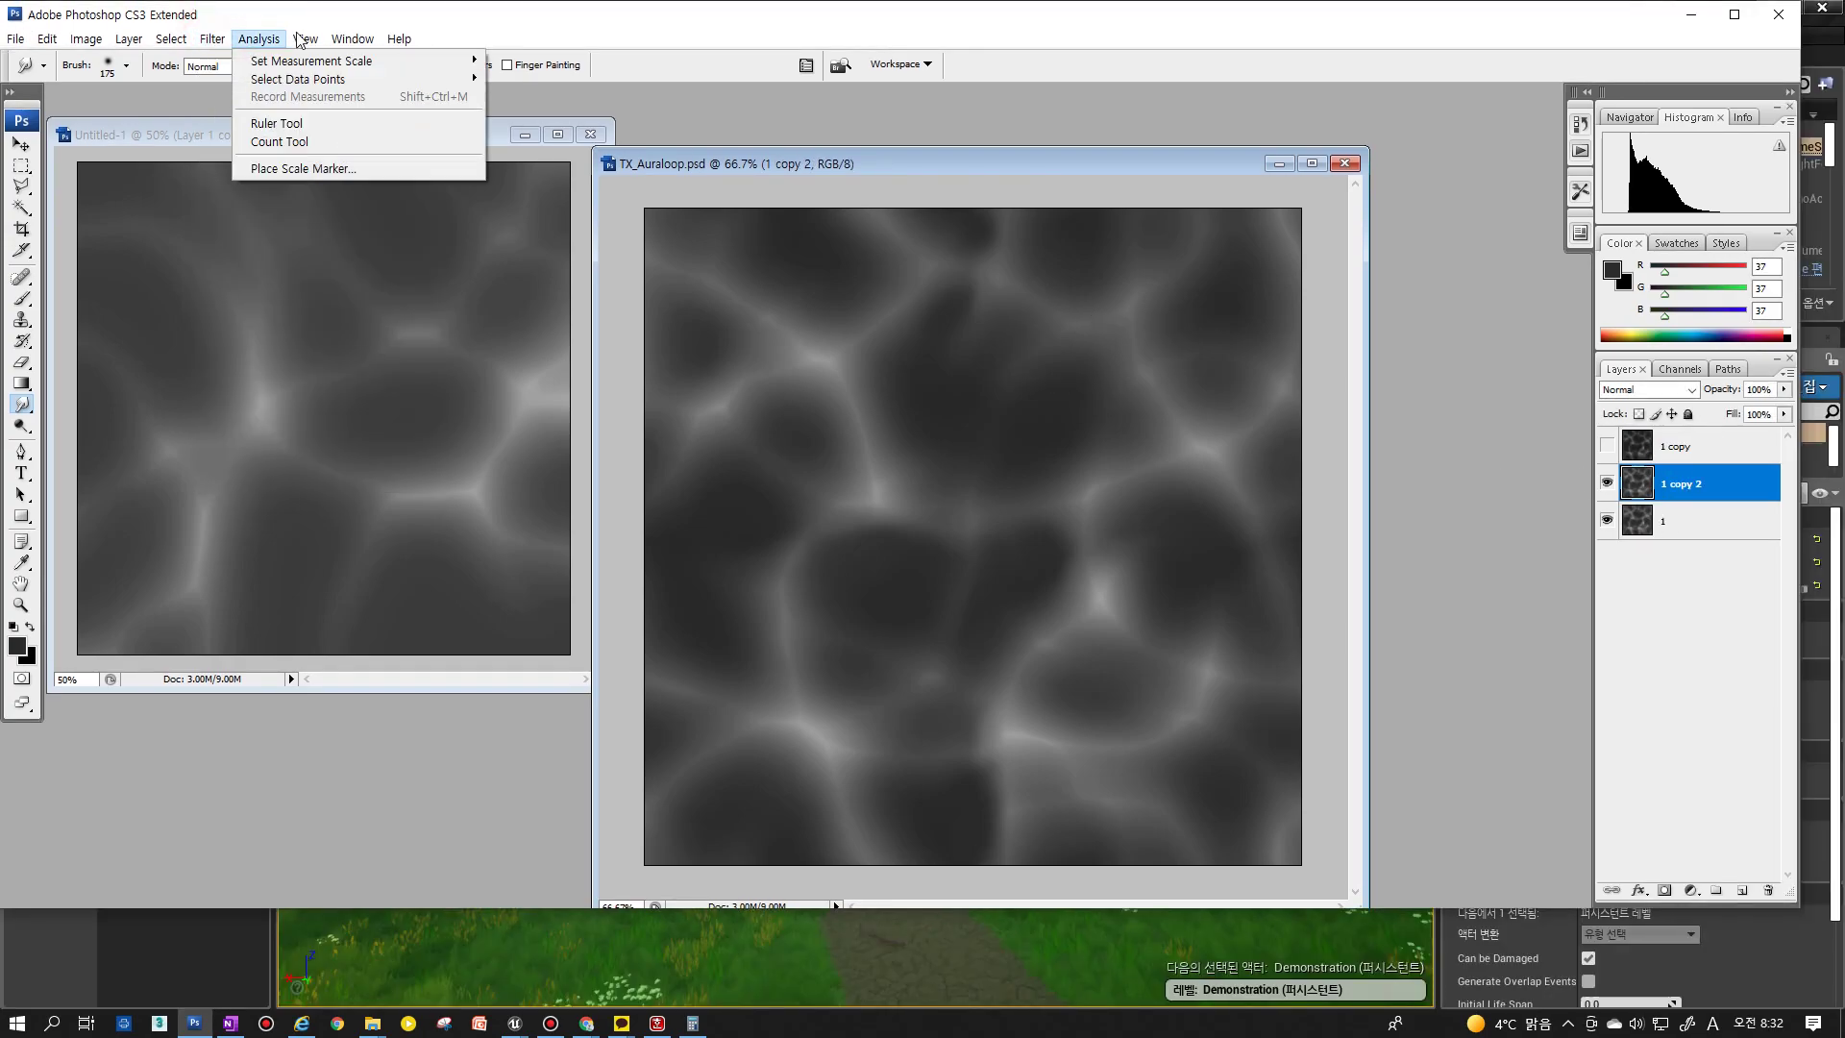
double_click(301, 17)
left_click(212, 31)
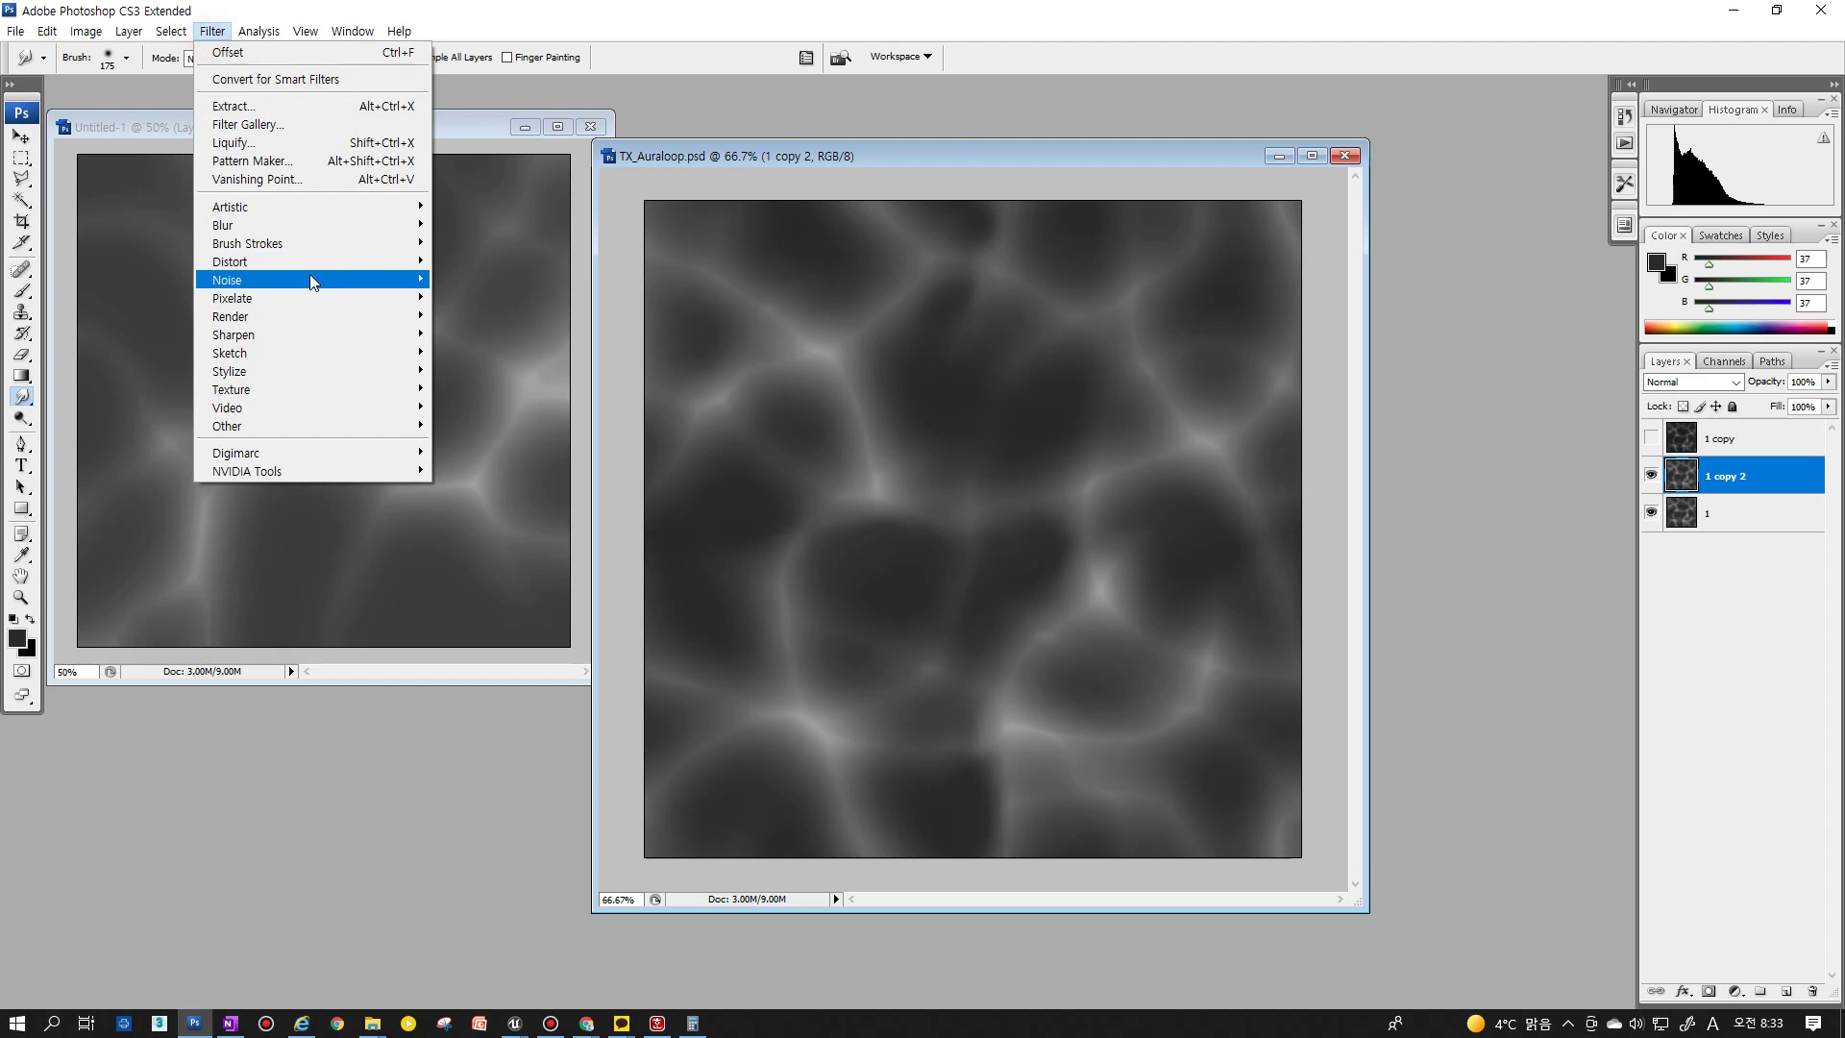
left_click(483, 297)
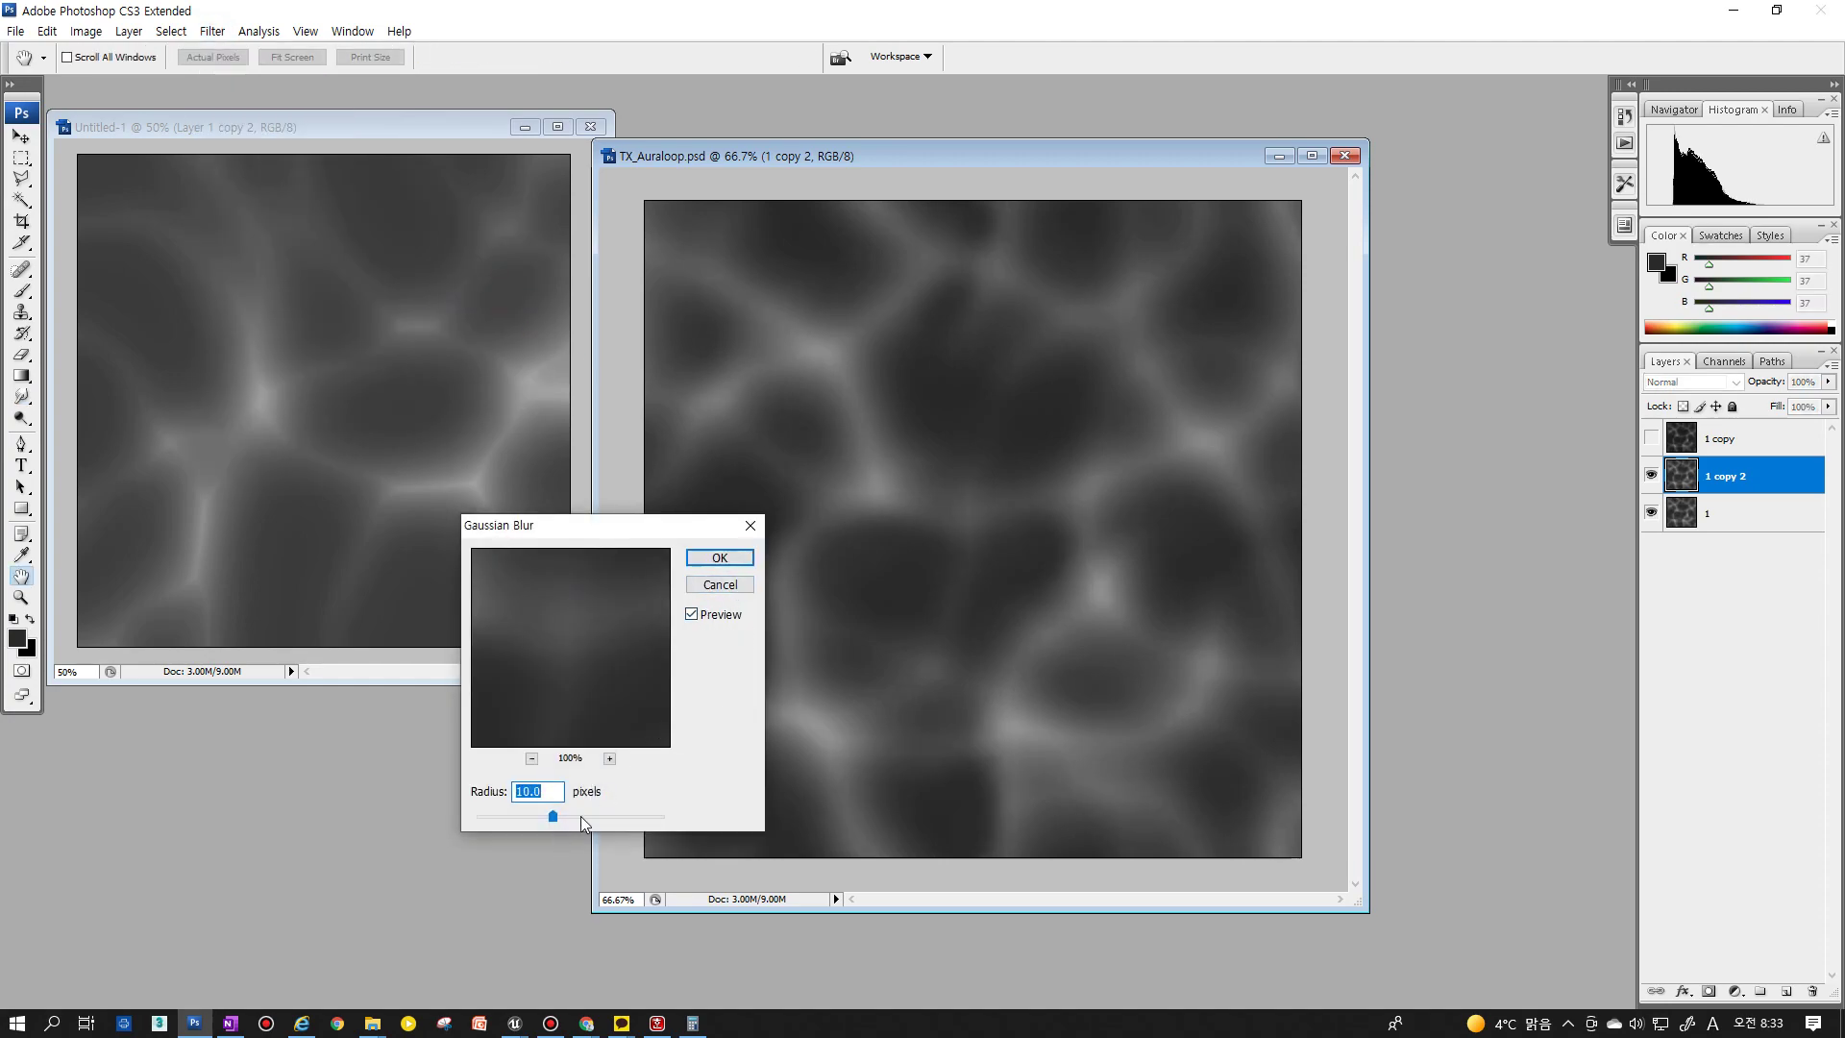
key("Return")
key("r")
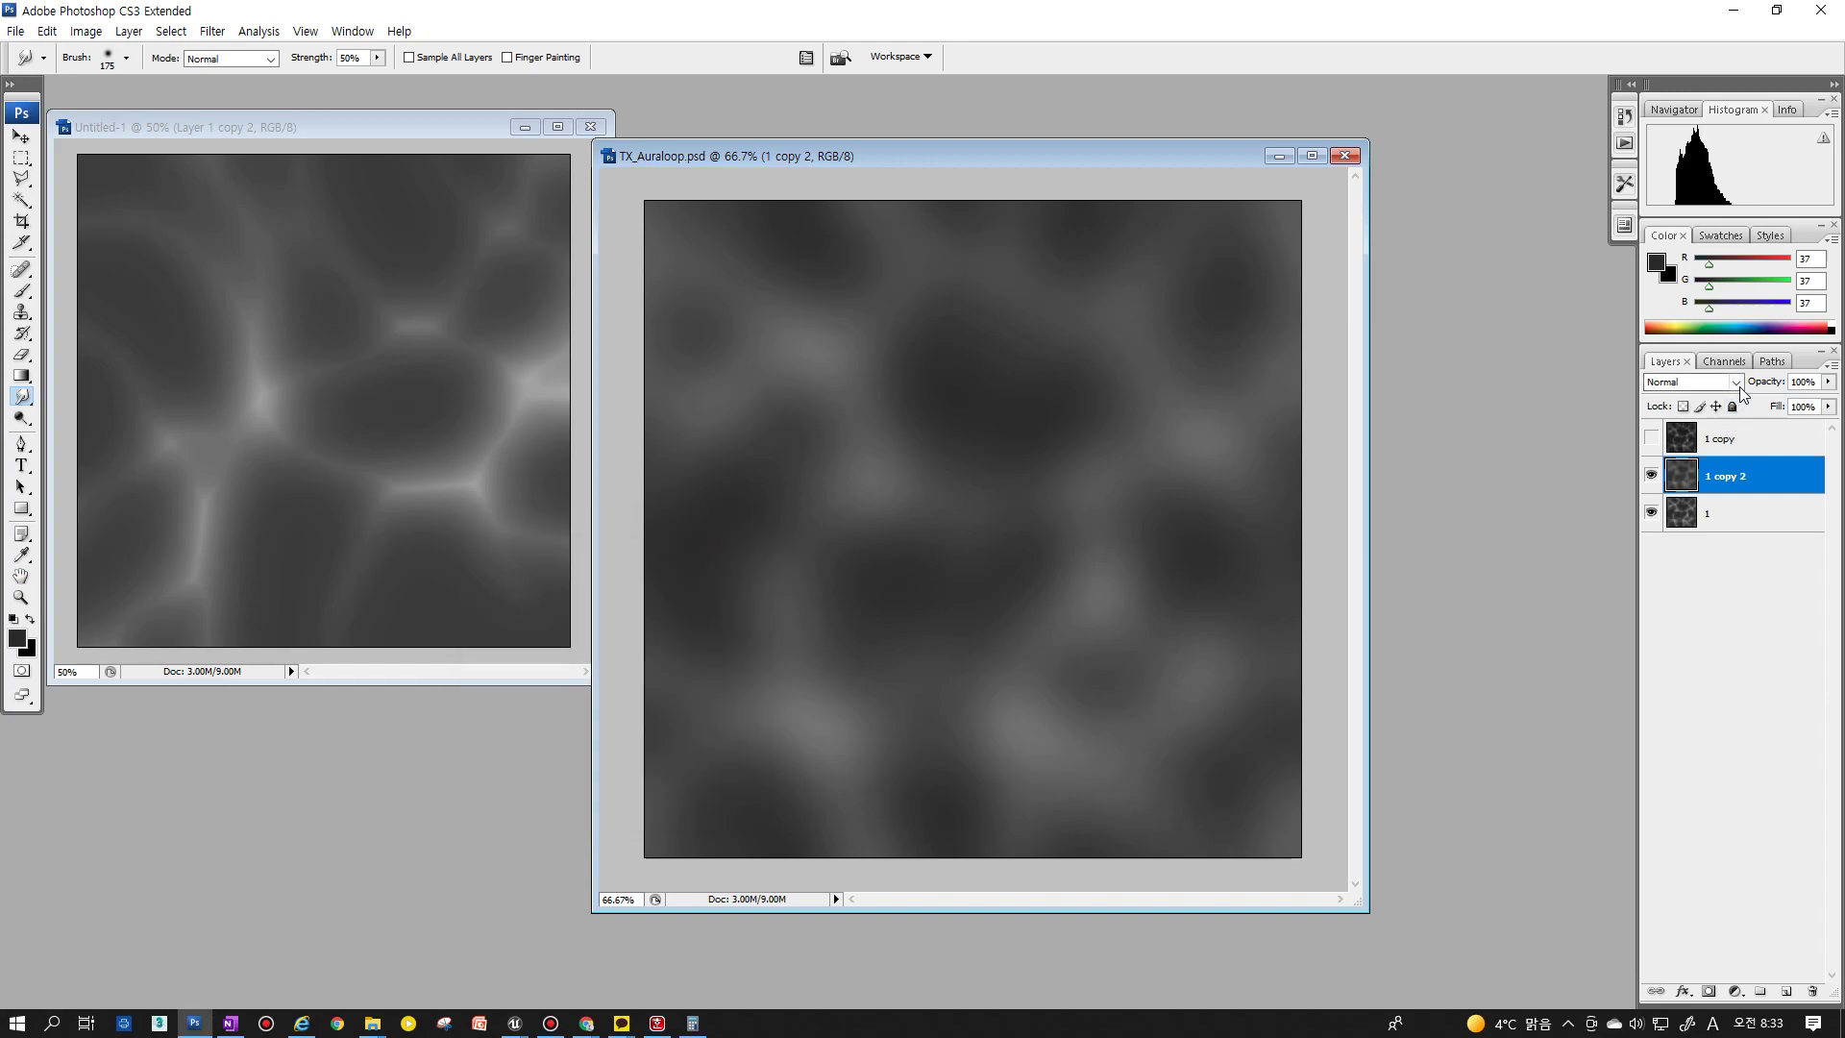
Set the blurred copy to Screen at 67% fill, judge it alone, then undo
left_click(1736, 383)
left_click(1697, 564)
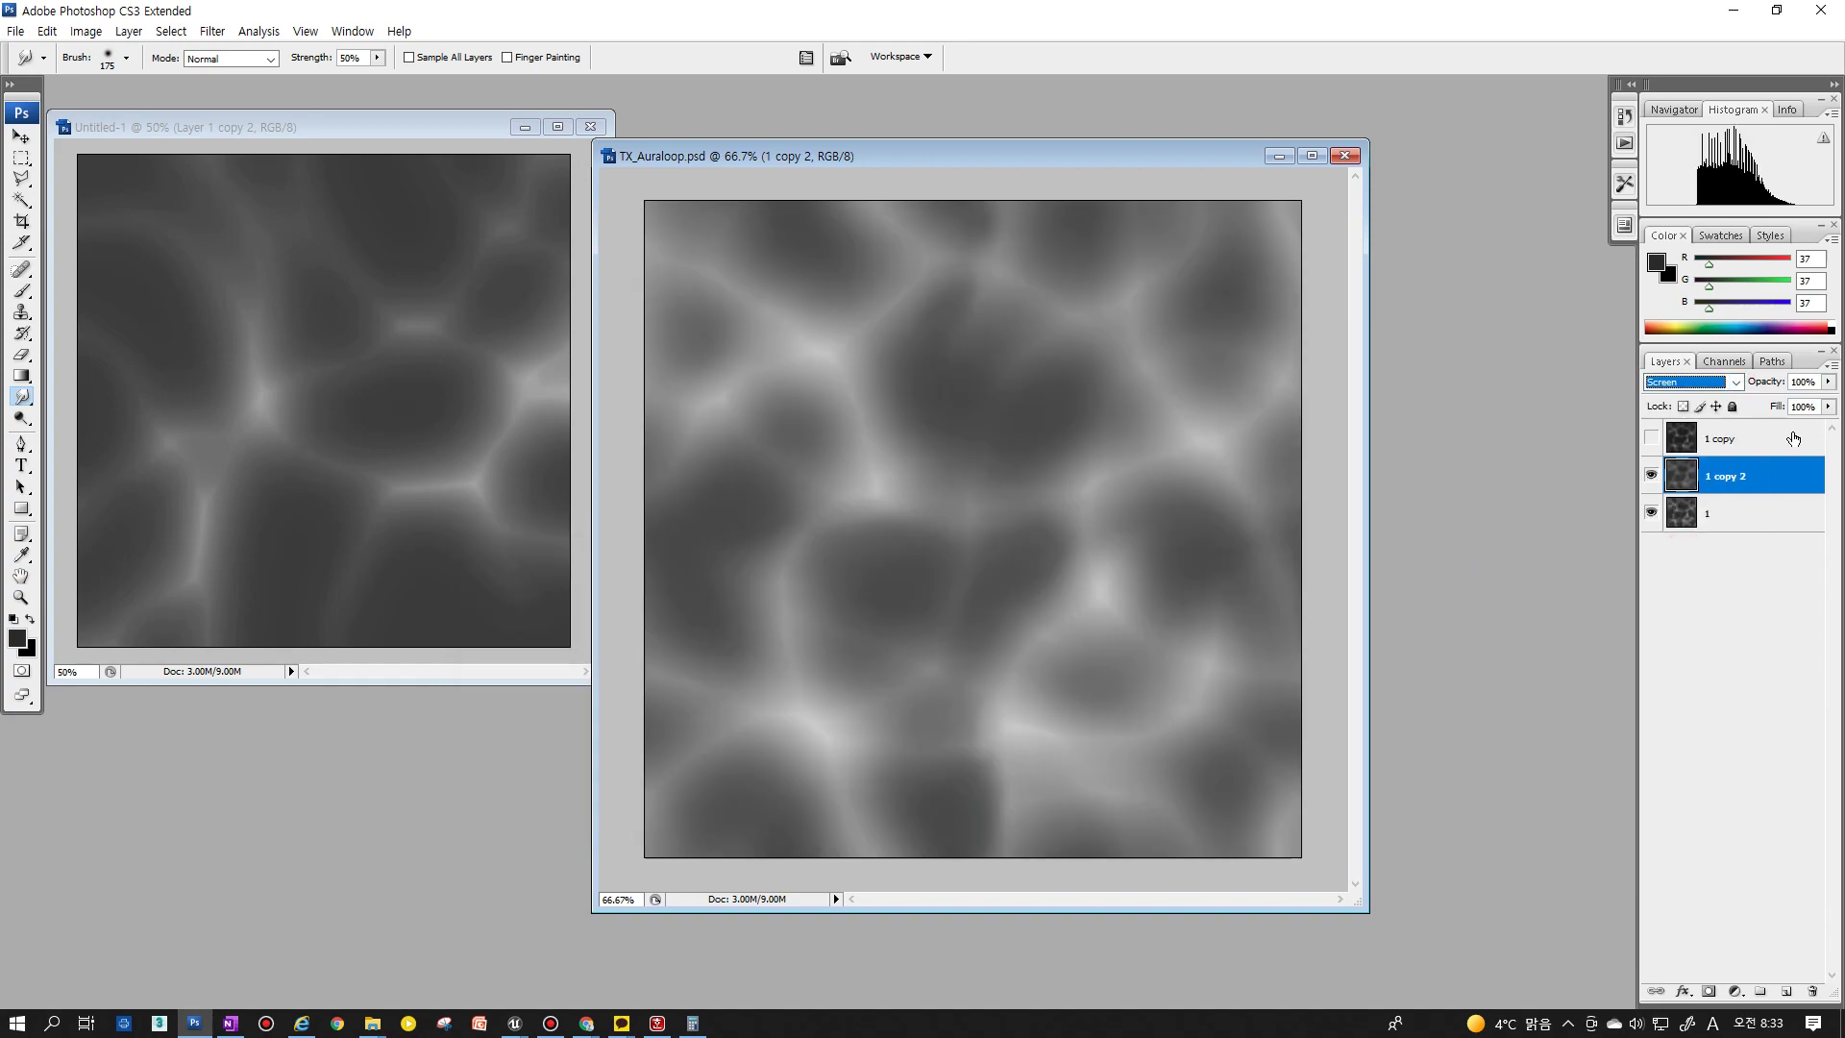
left_click(1829, 406)
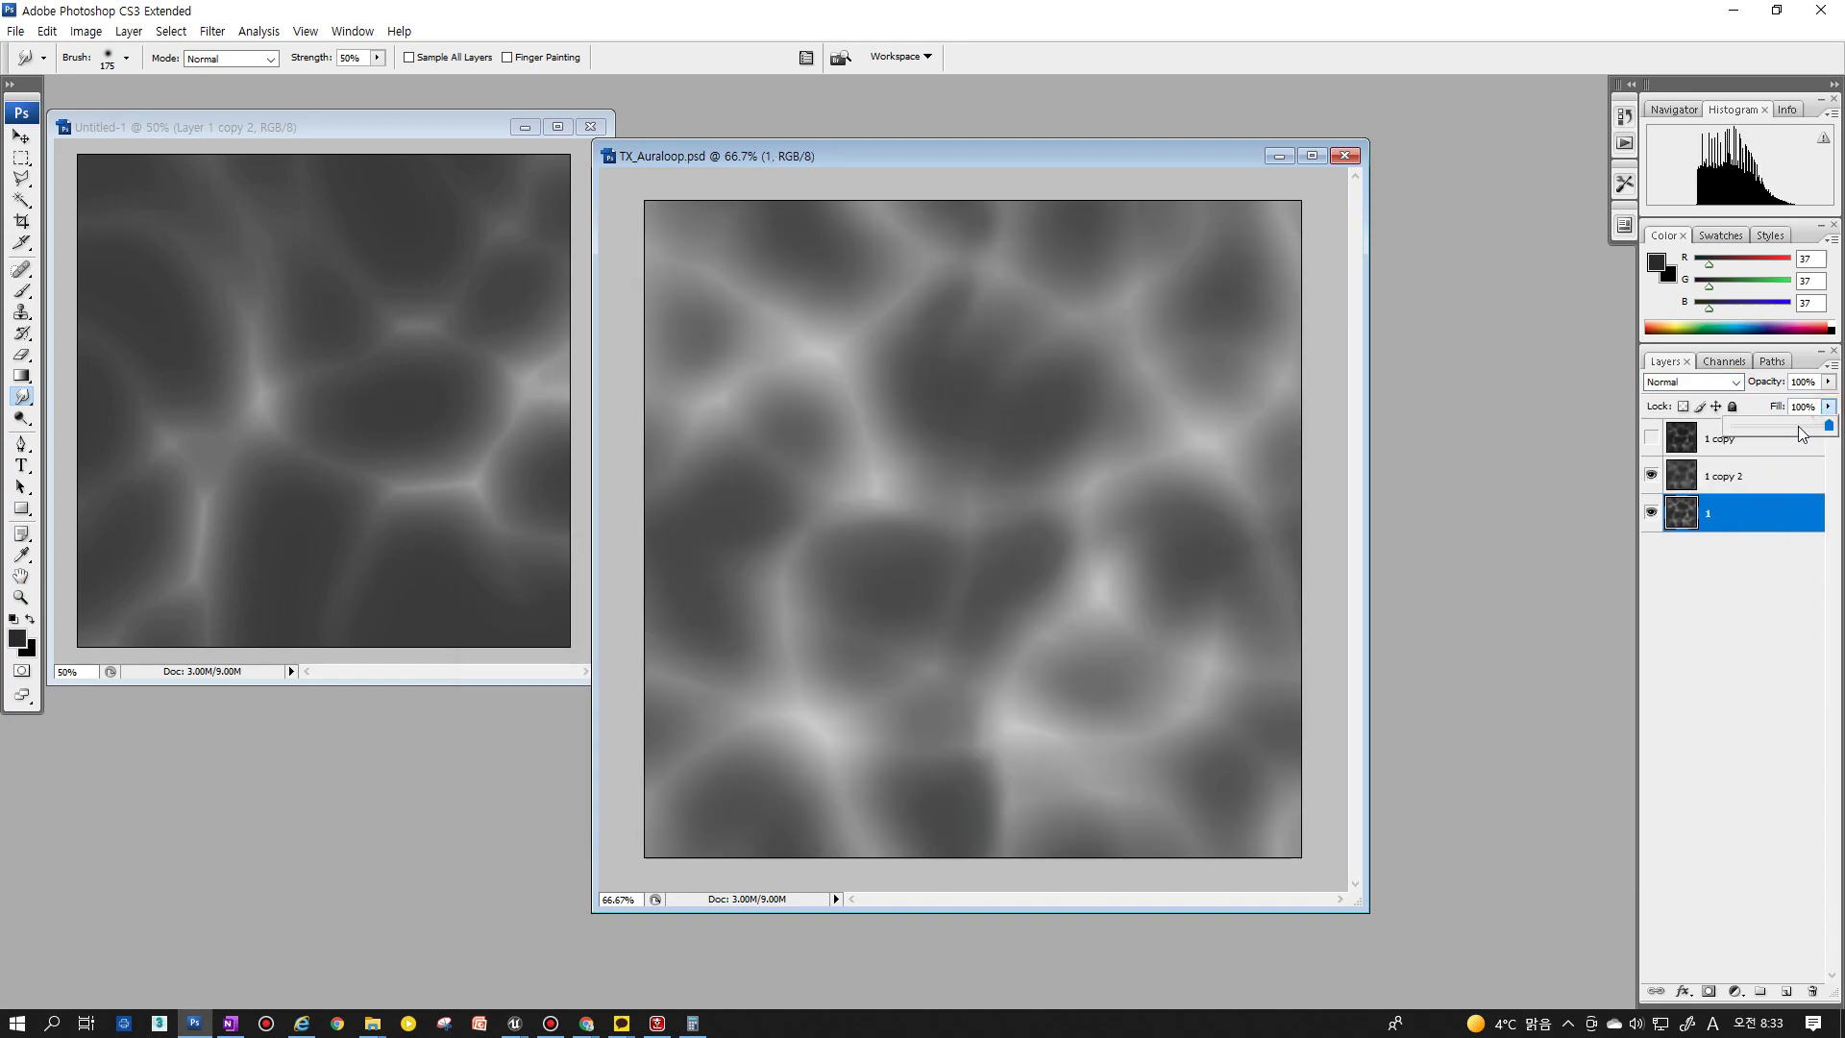
mouse_move(1828, 409)
left_mouse_down()
mouse_move(1797, 426)
mouse_move(1831, 428)
left_mouse_up()
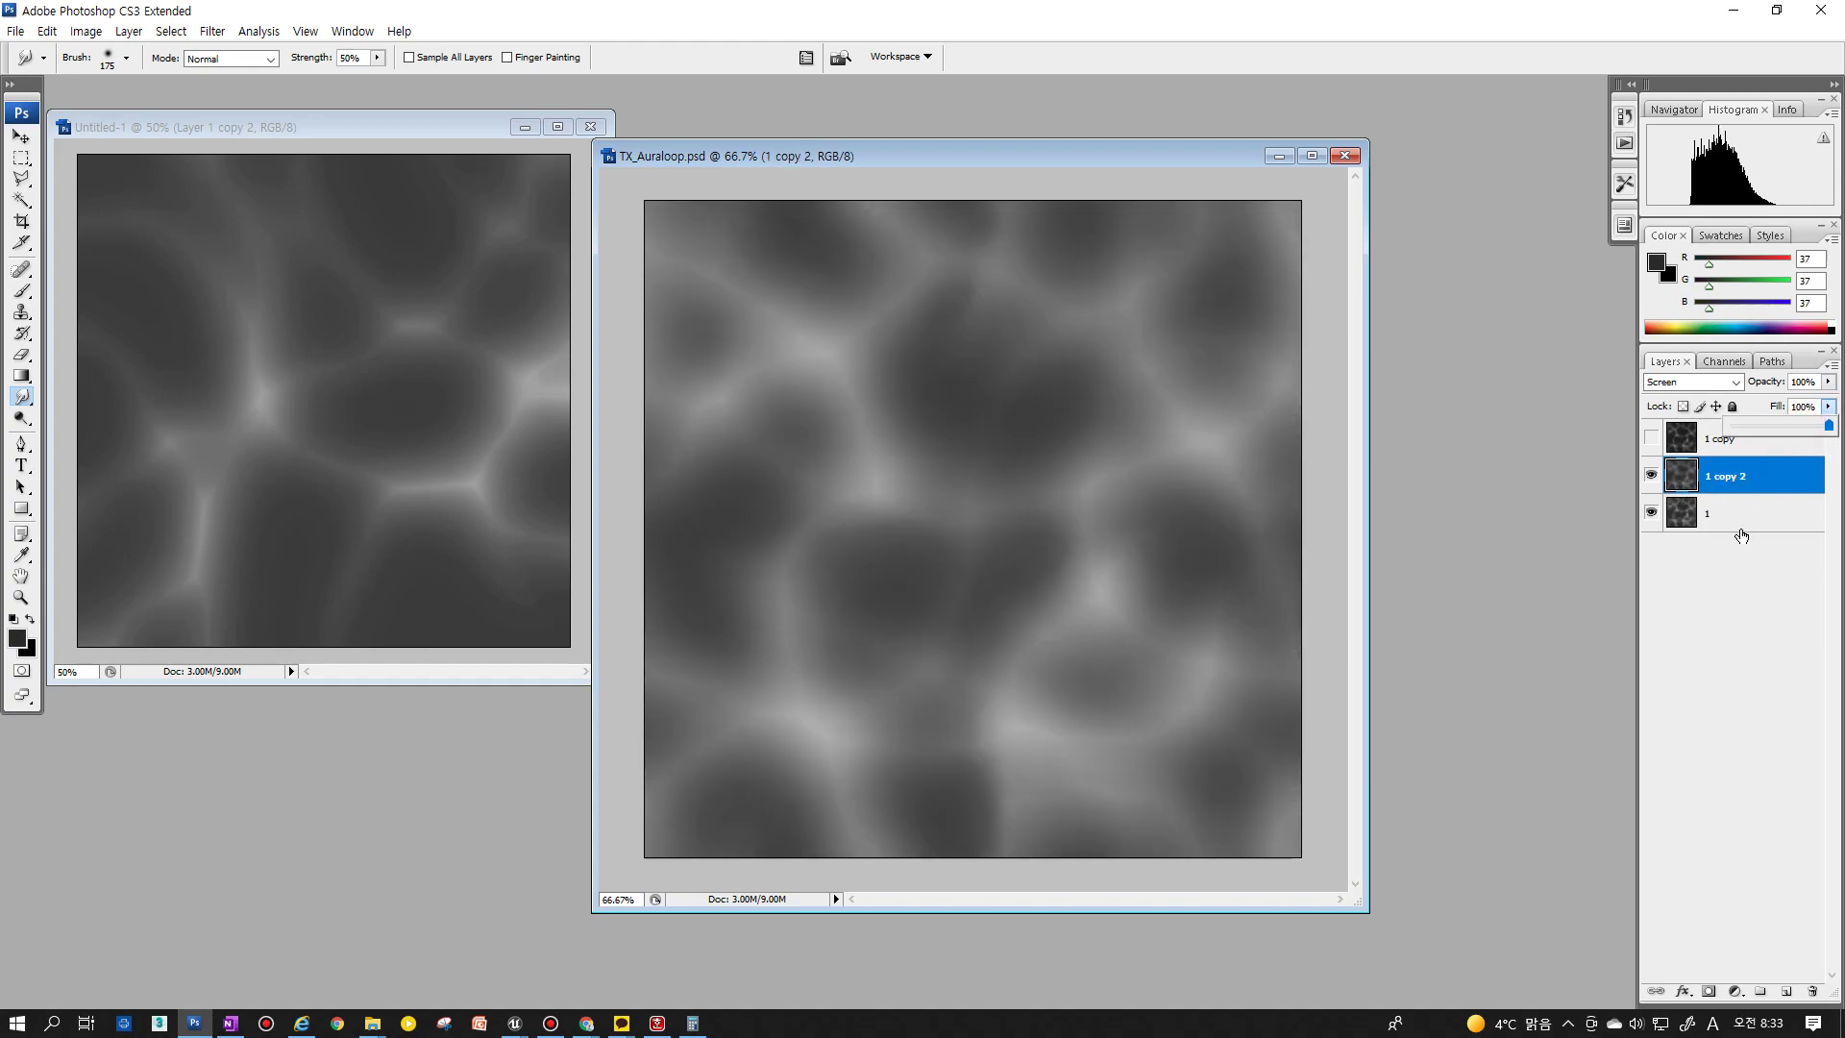
left_click(1662, 516)
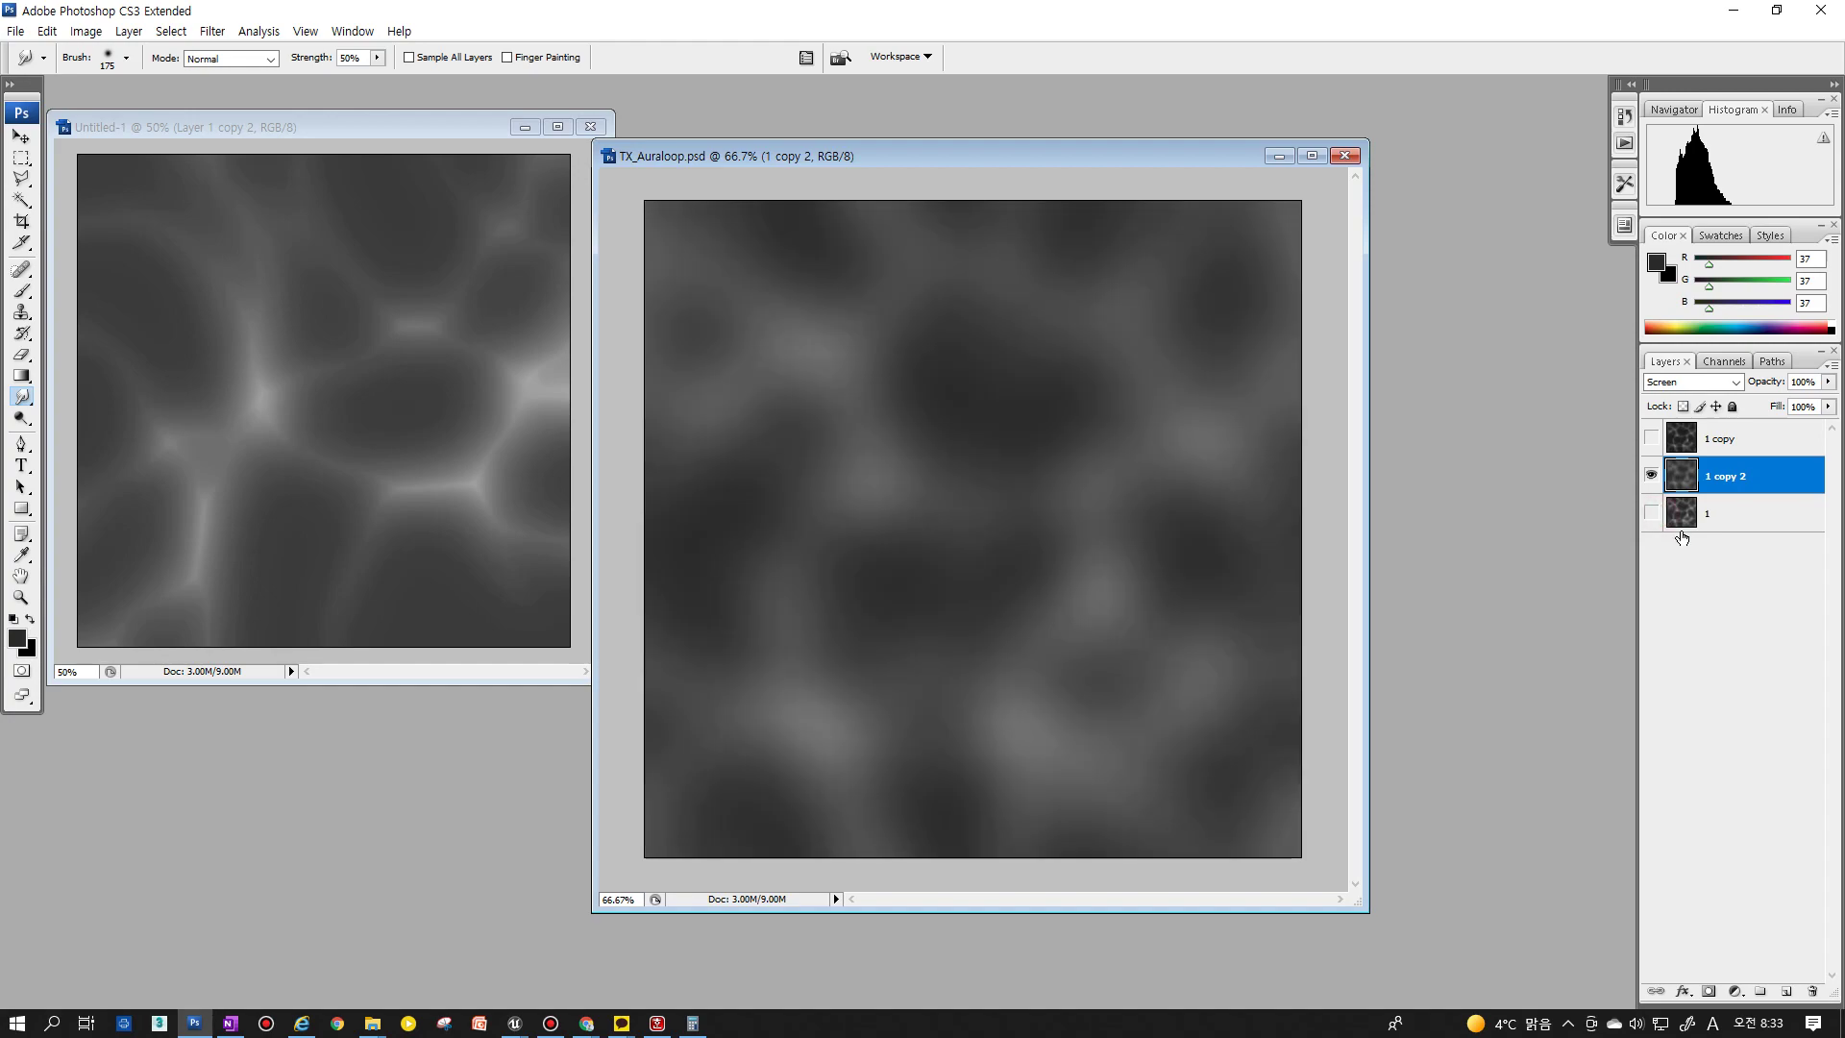
left_click(1686, 531)
key("ctrl+z")
key("ctrl+z")
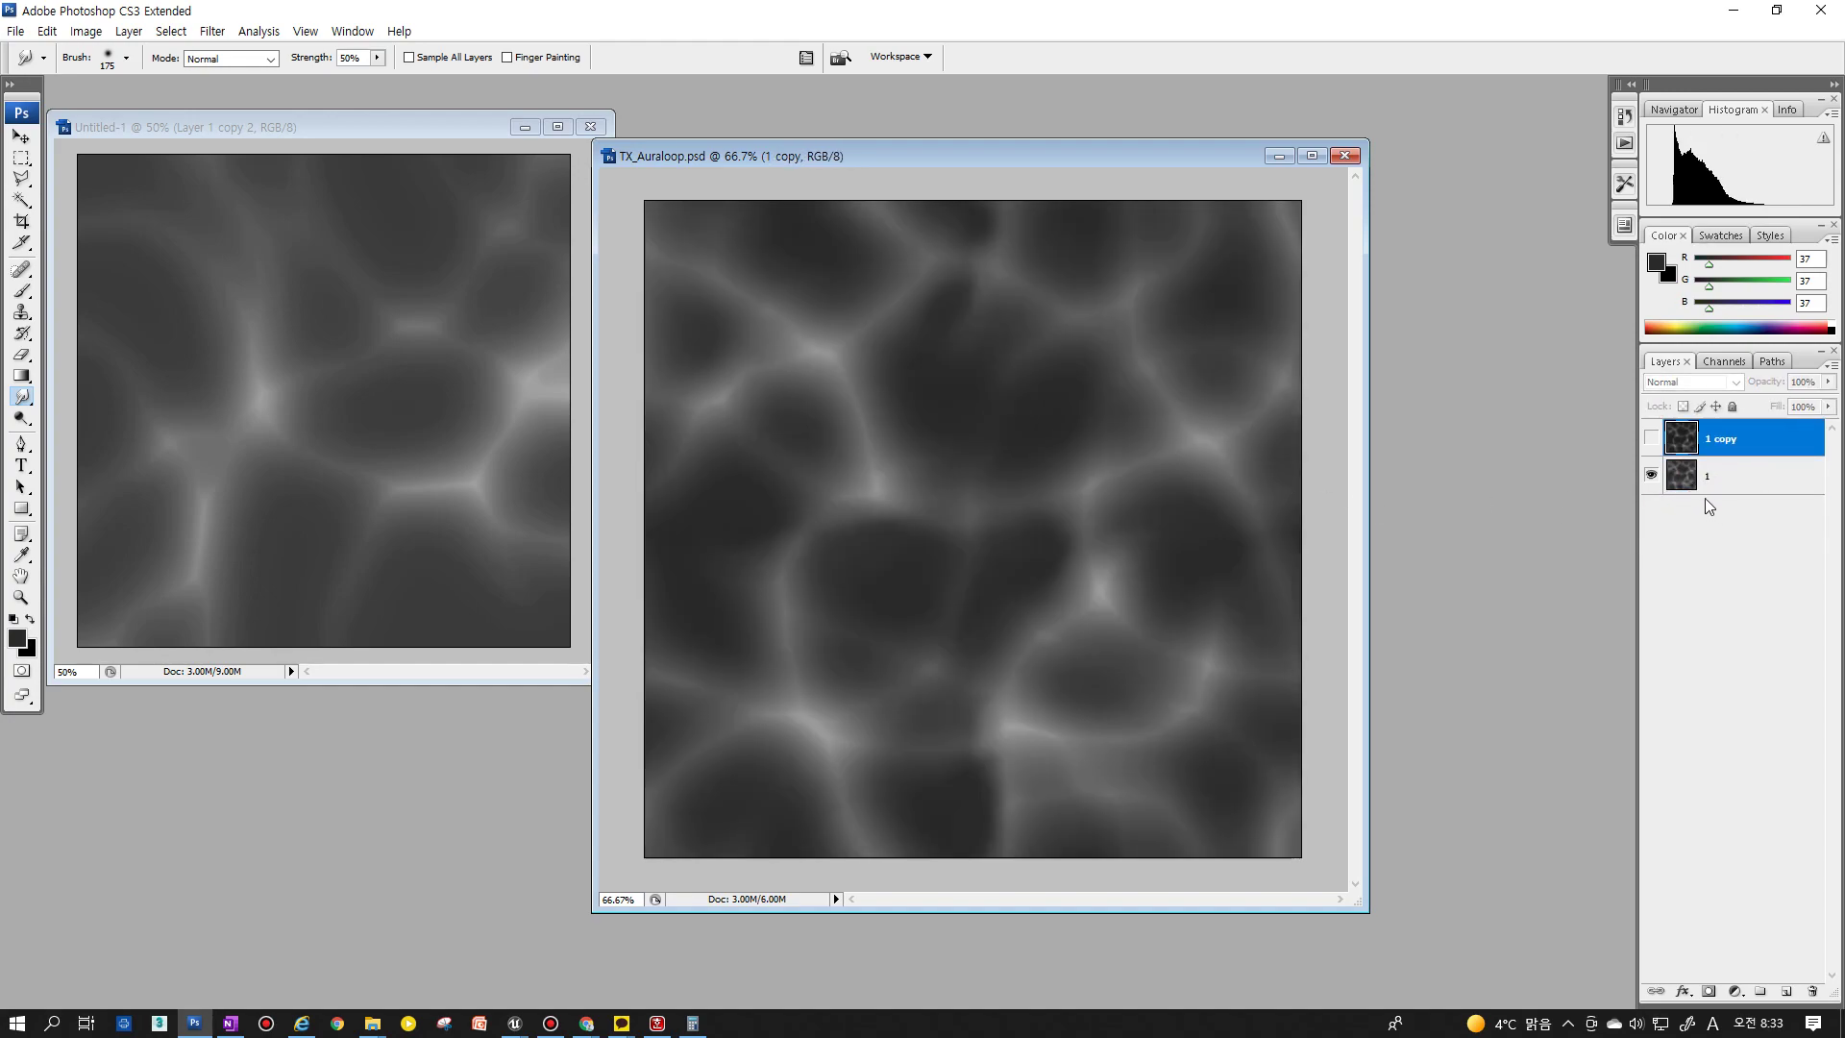
Merge the layers and offset layer 1 by +512 px both ways with Wrap Around
key("ctrl+e")
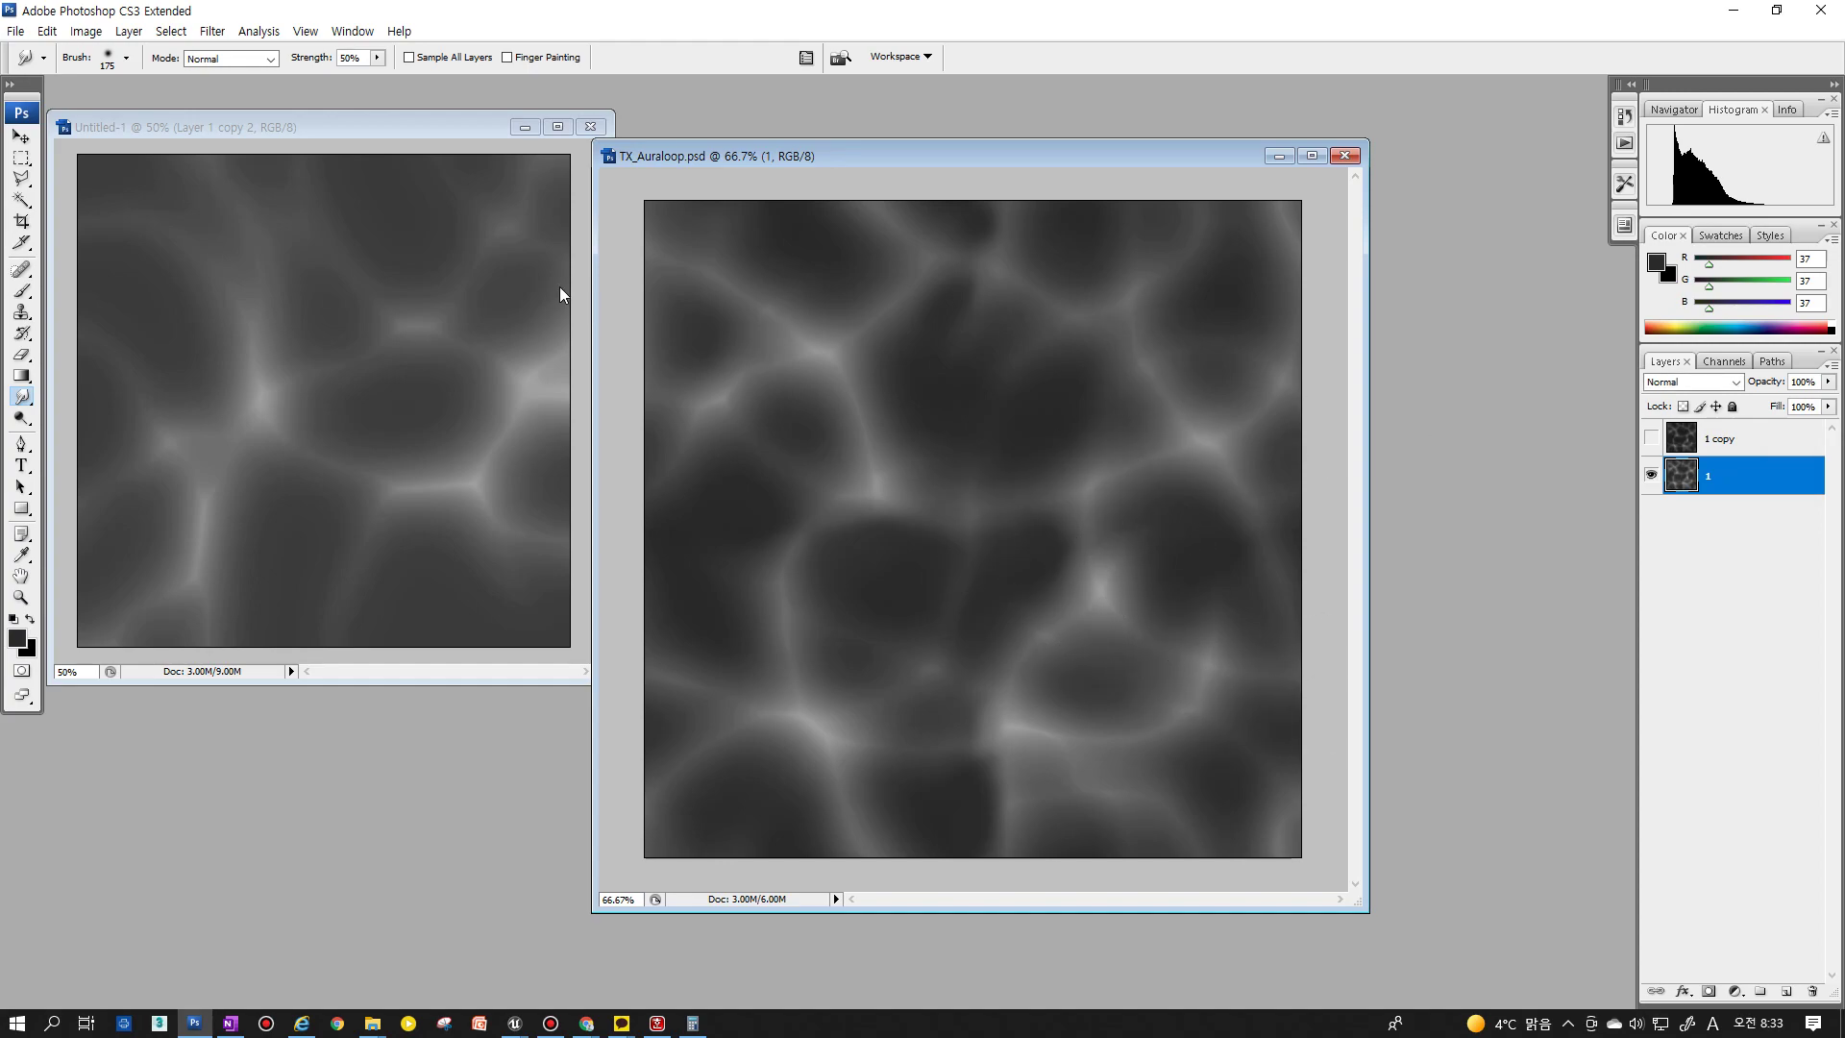
left_click(212, 31)
mouse_move(228, 425)
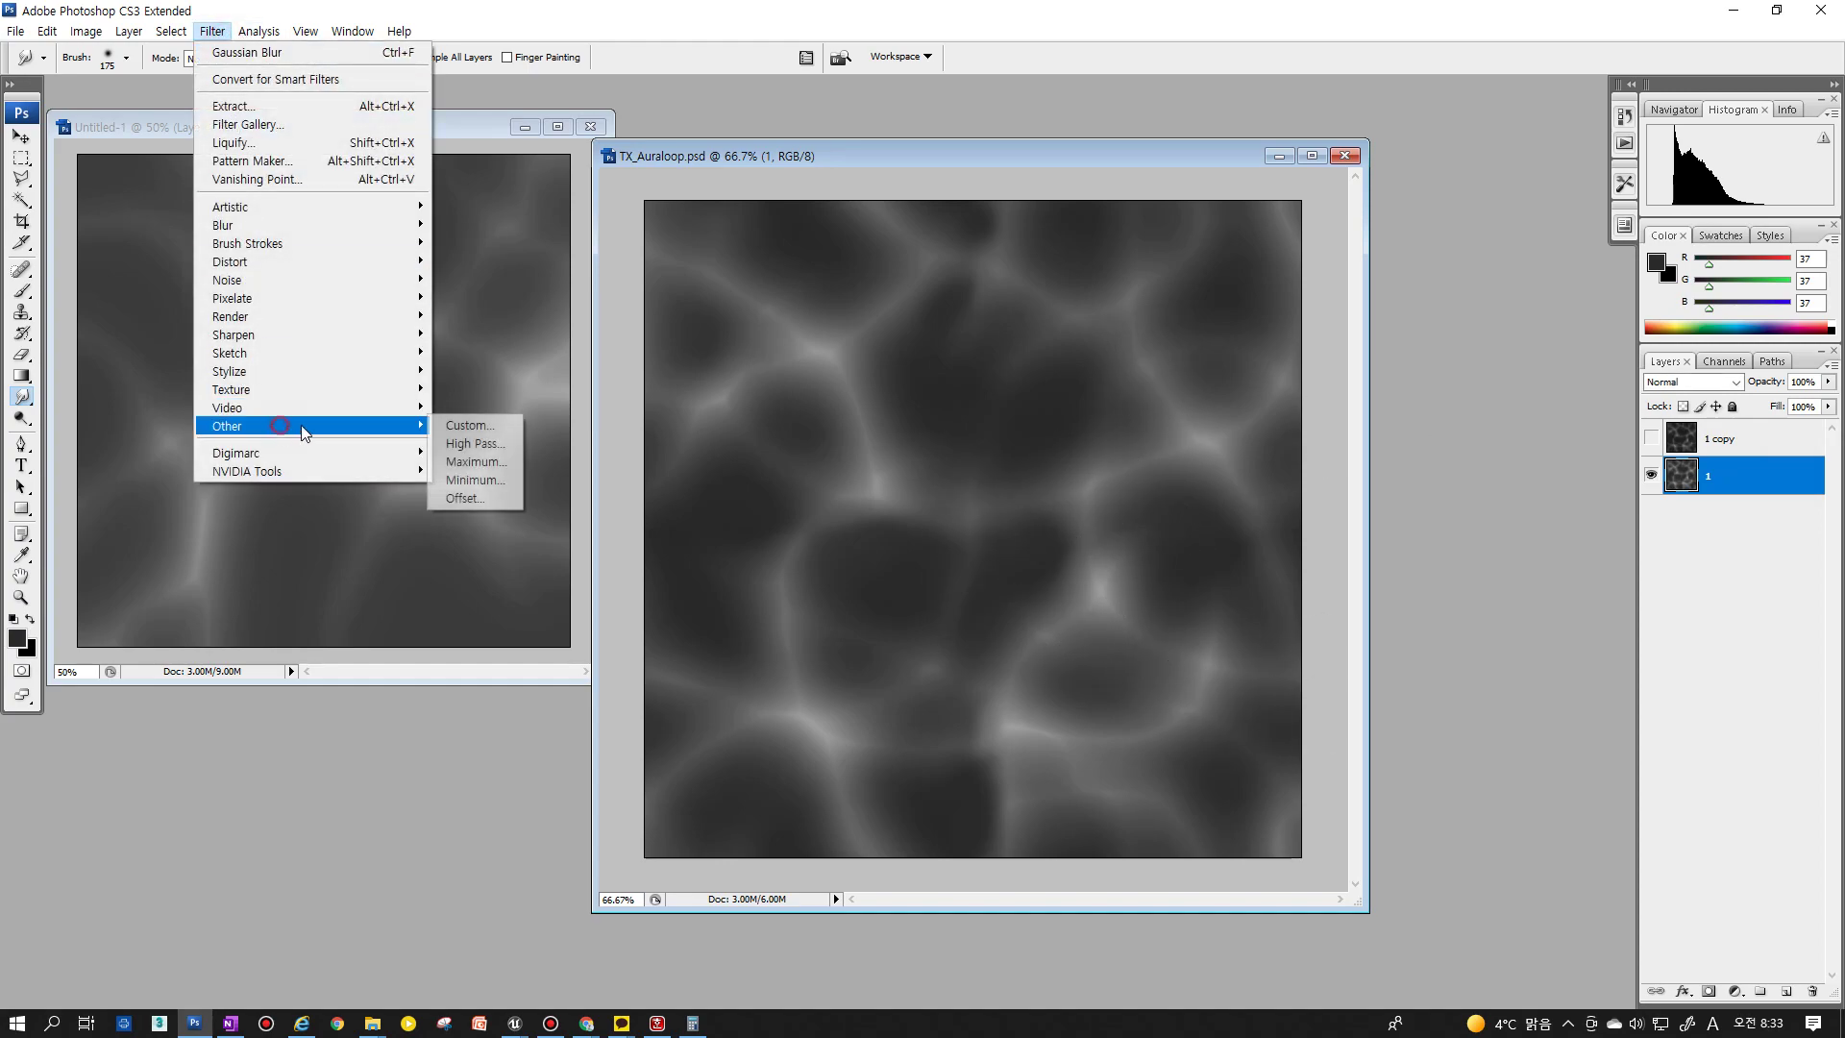
left_click(465, 498)
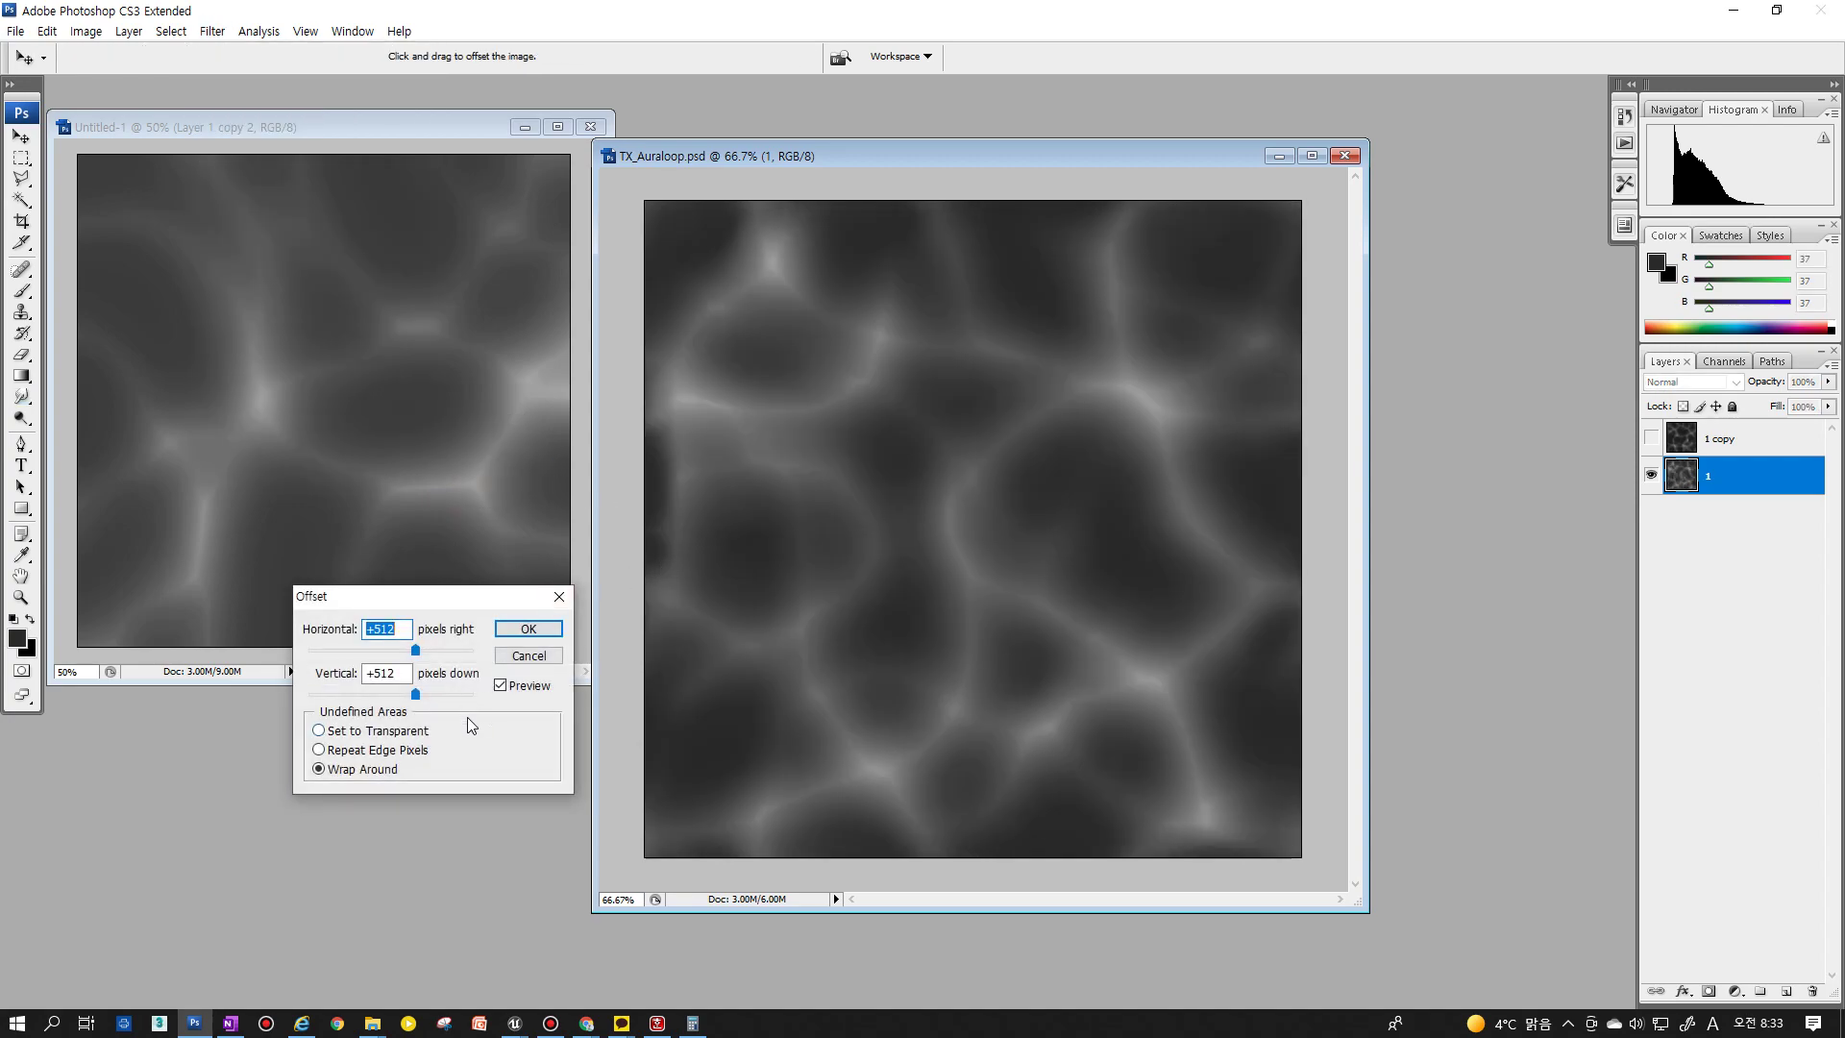
left_click(523, 670)
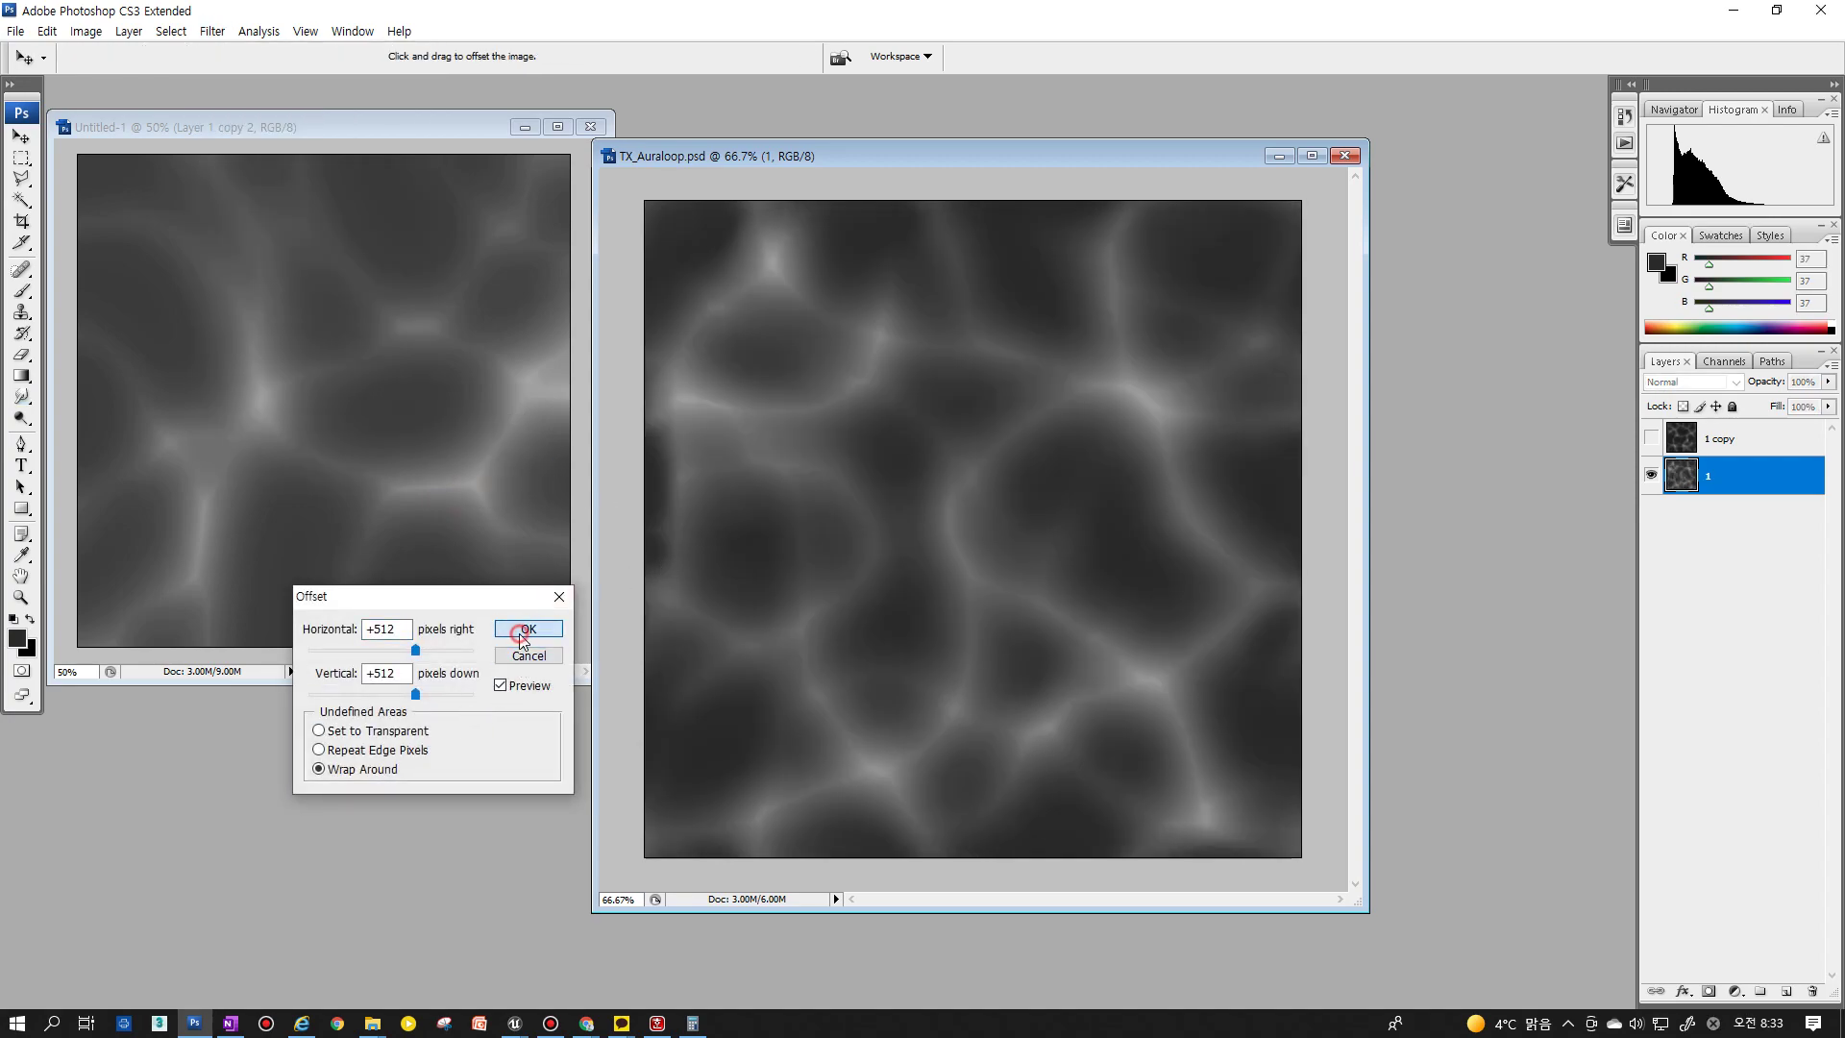
left_click(528, 629)
key("r")
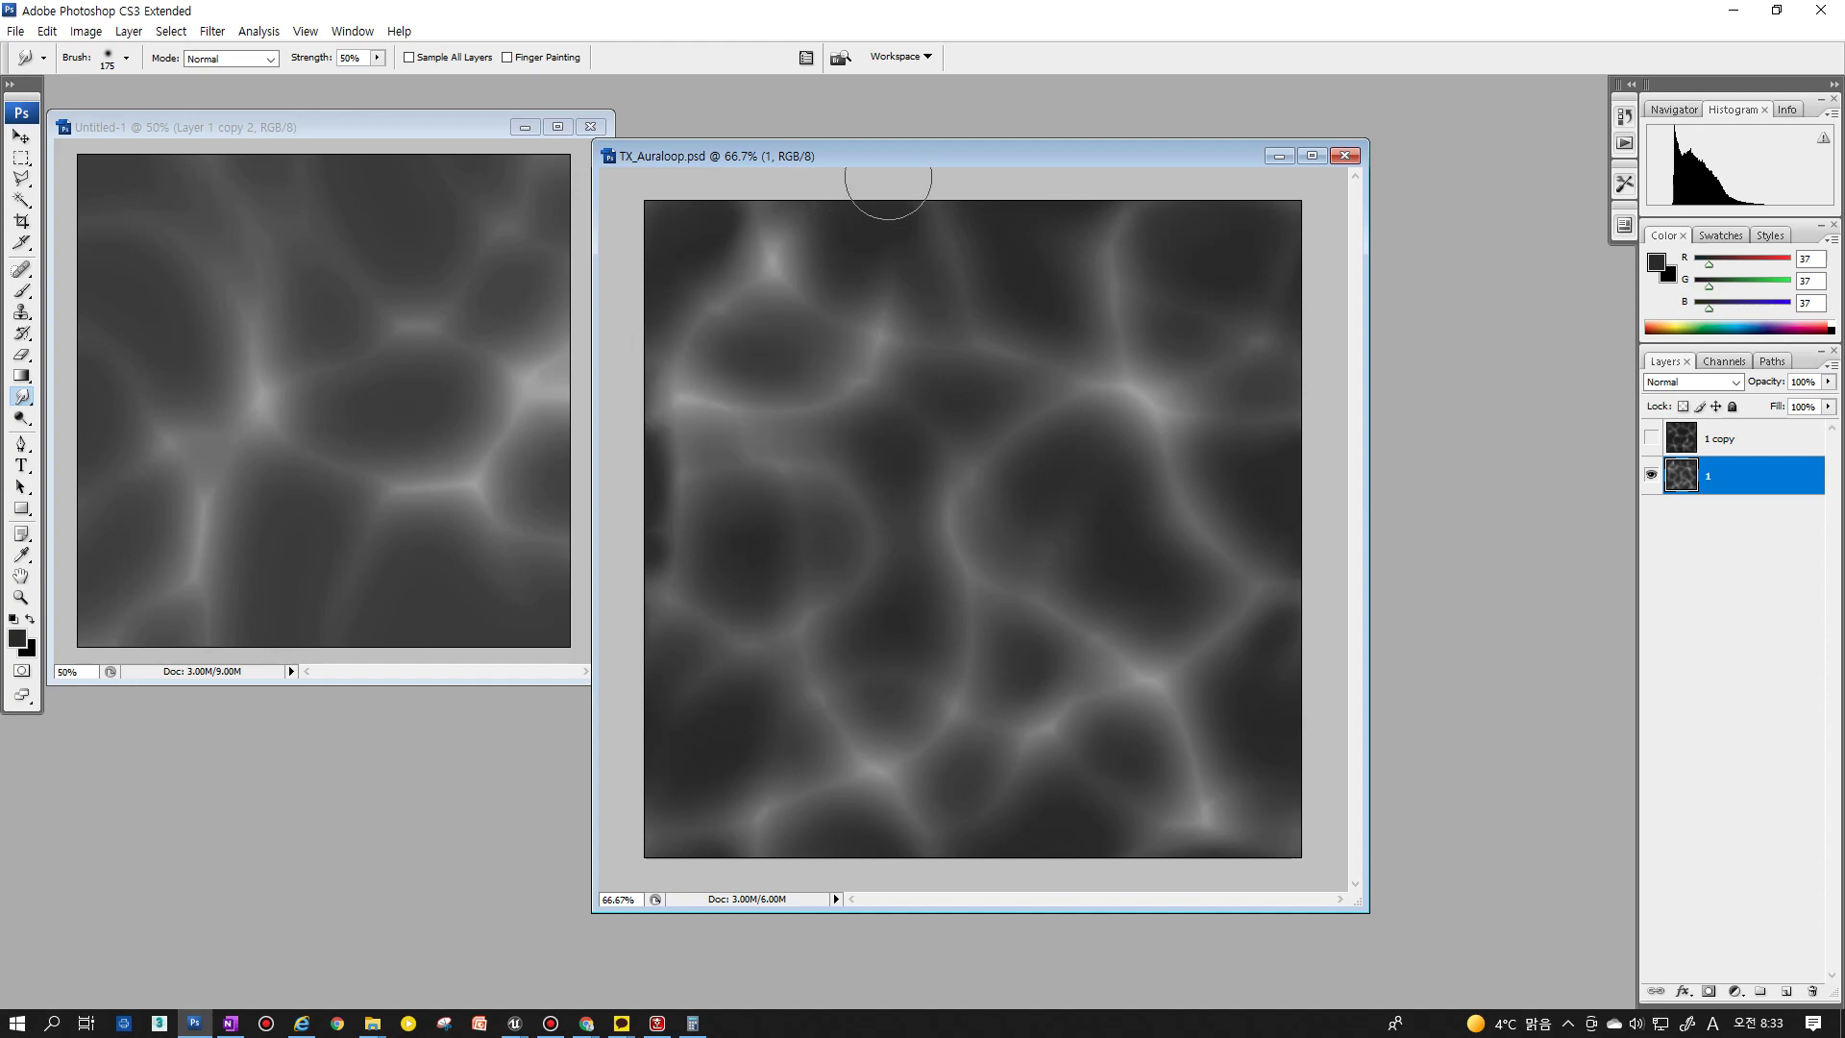
left_click_drag(903, 156, 903, 136)
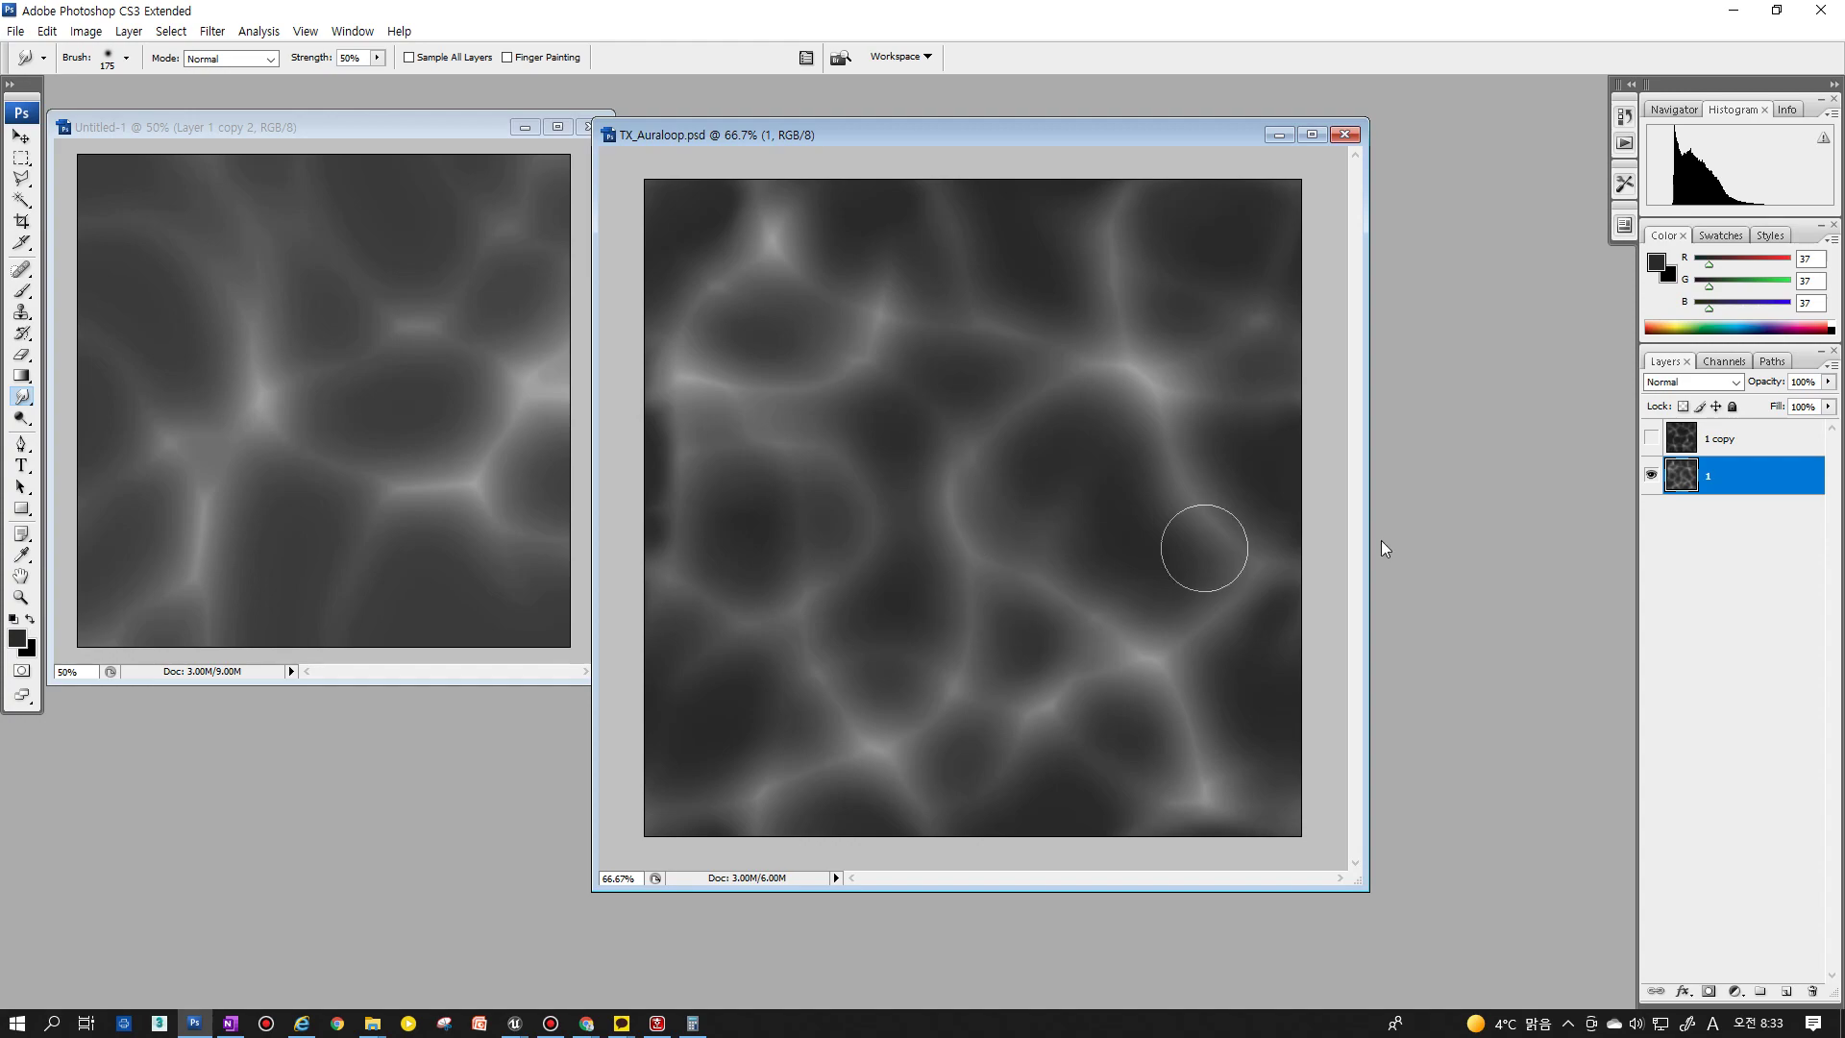